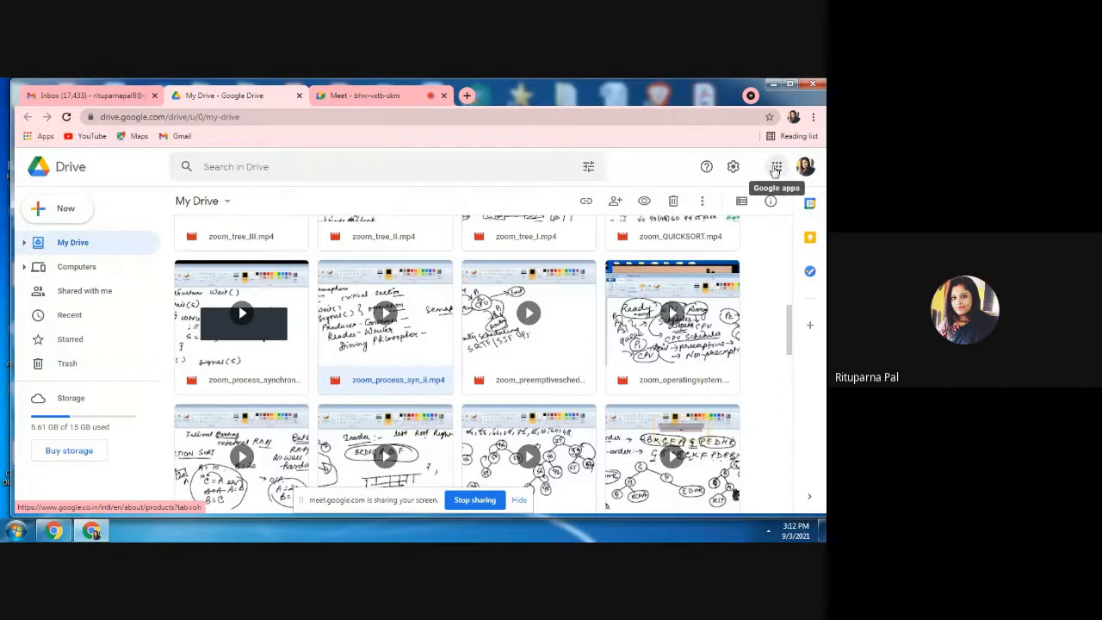
# Open Google Classroom from Google Drive and look through the class cards on the home page.
pyautogui.click(776, 169)
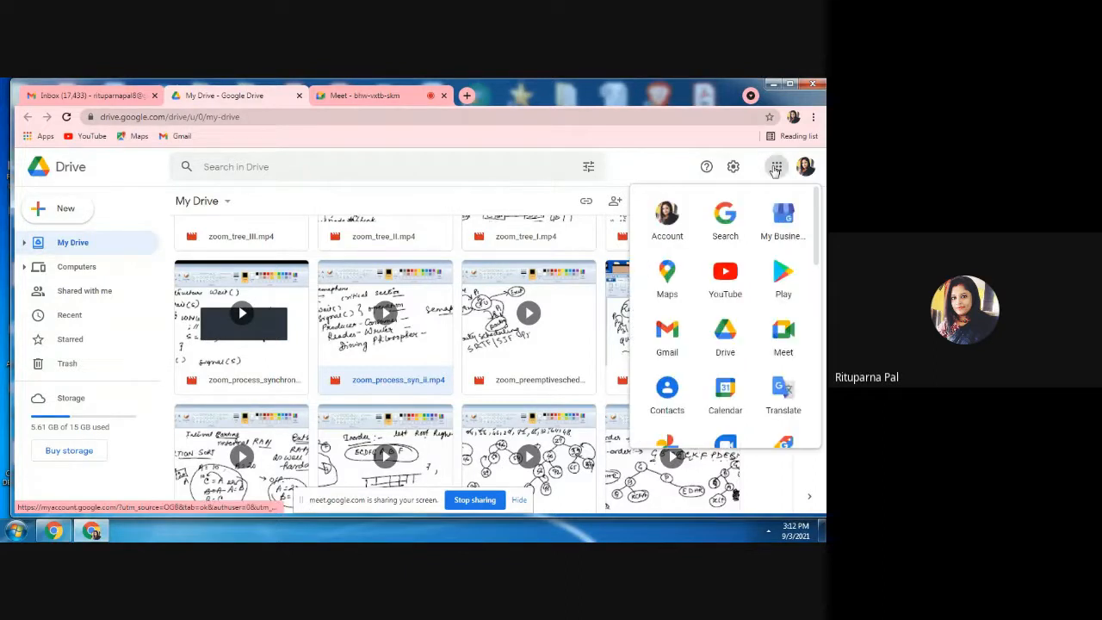
pyautogui.scroll(-3, 814, 322)
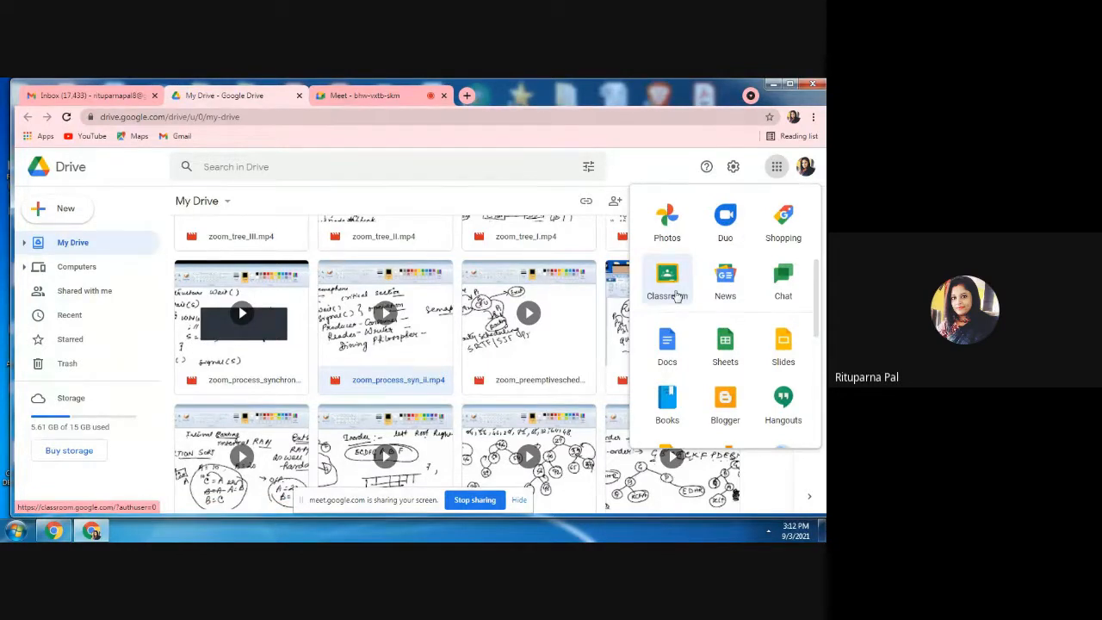
pyautogui.click(678, 296)
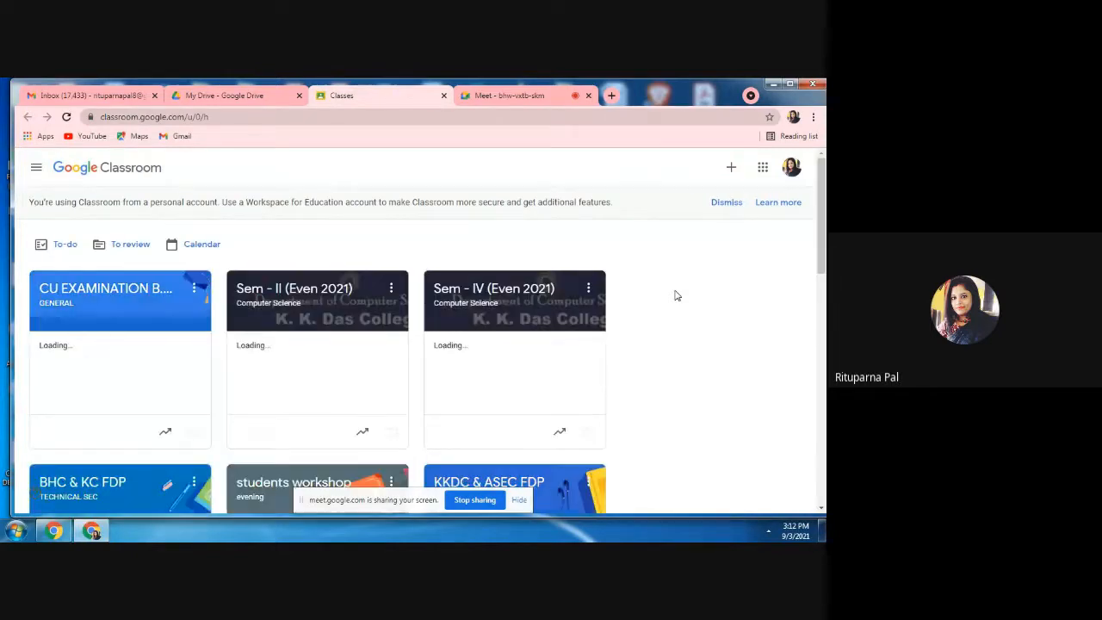
pyautogui.click(821, 511)
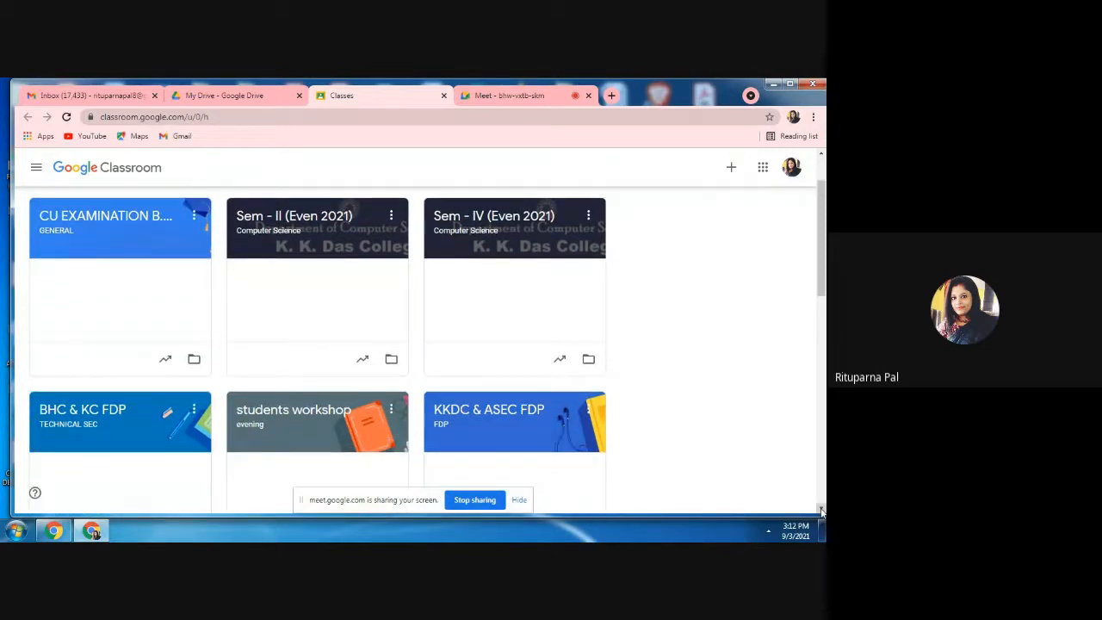
pyautogui.click(821, 511)
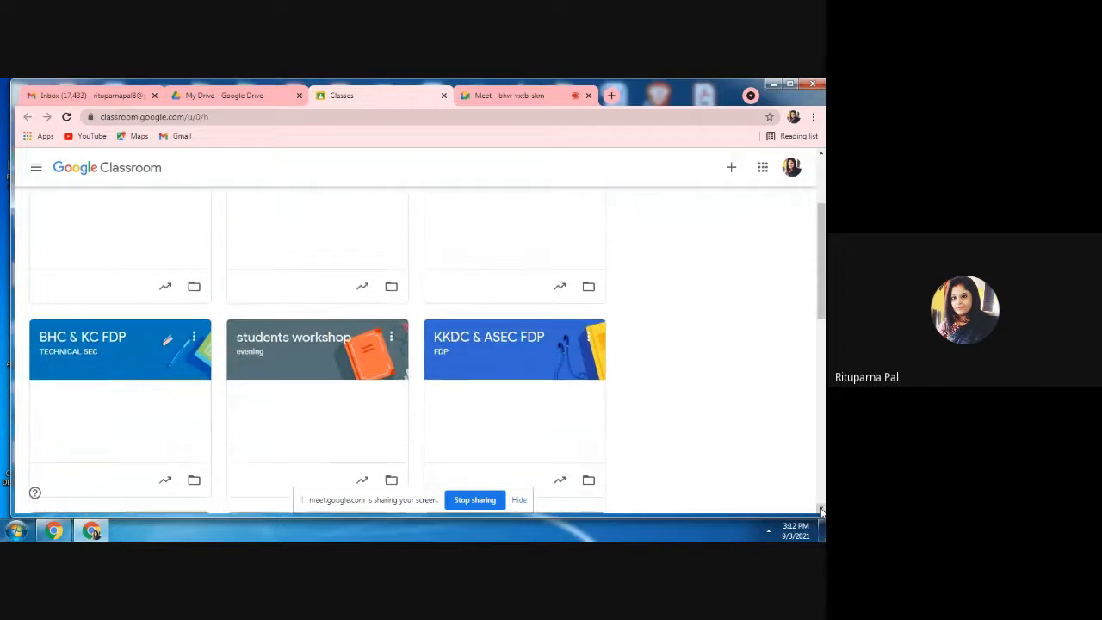
pyautogui.click(821, 157)
pyautogui.click(821, 156)
pyautogui.click(821, 157)
pyautogui.click(821, 156)
pyautogui.click(821, 156)
pyautogui.click(821, 157)
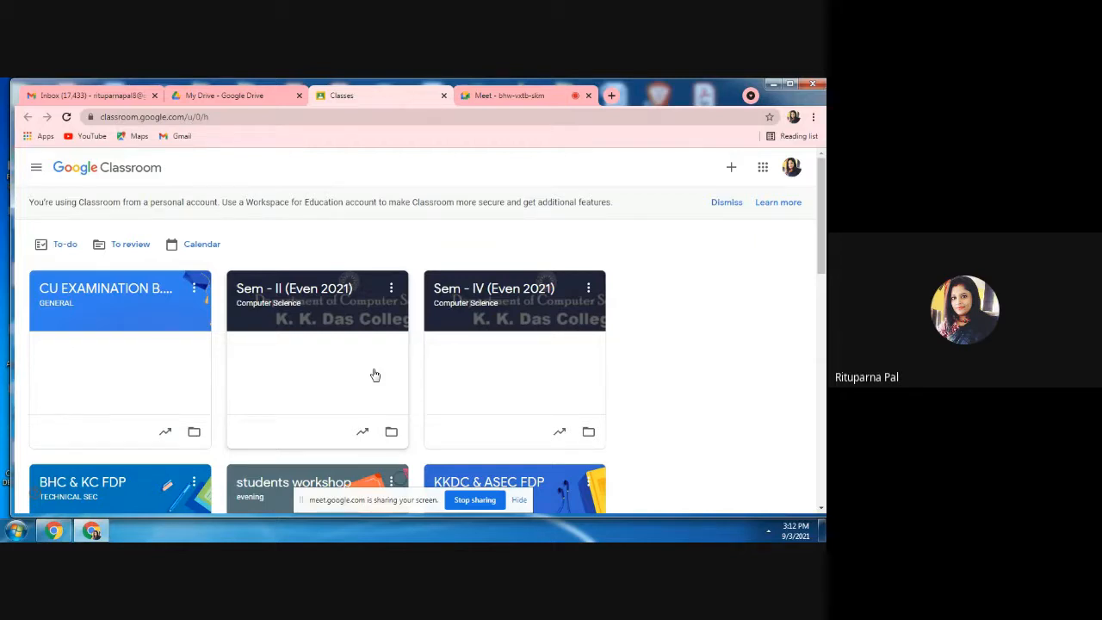
# Open the Sem - IV (Even 2021) class and review the assignment posts in its stream.
pyautogui.click(493, 298)
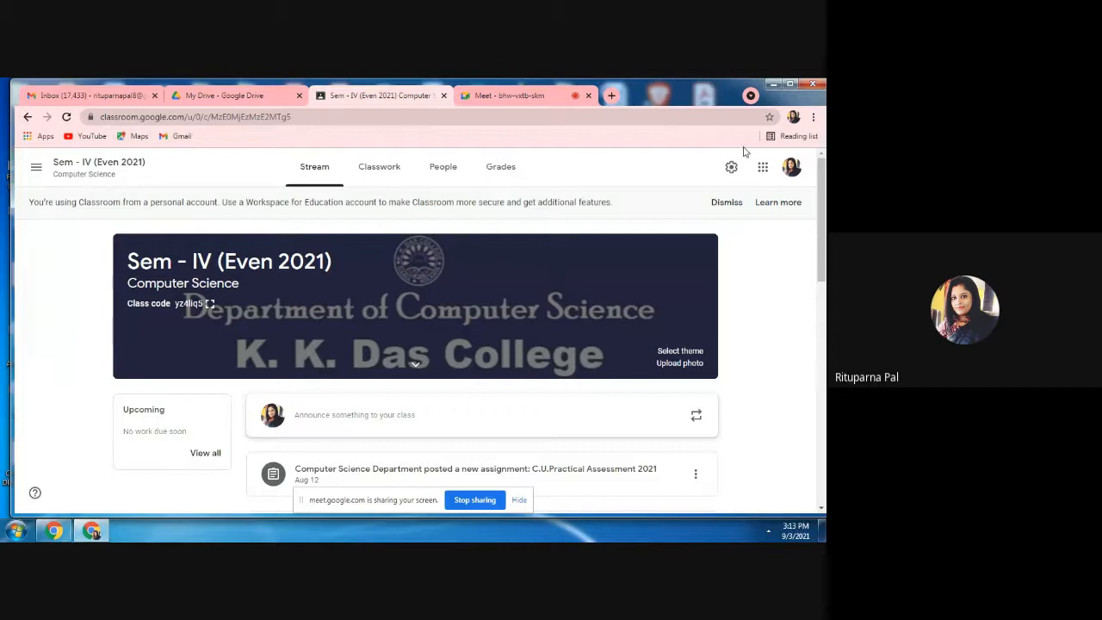
pyautogui.click(821, 509)
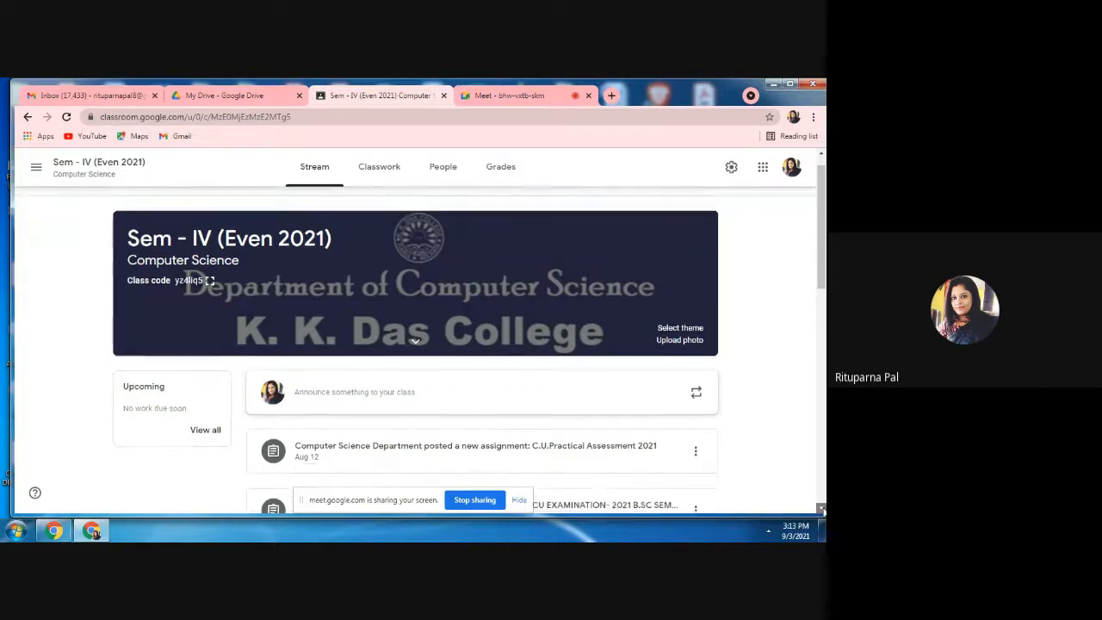
pyautogui.click(821, 509)
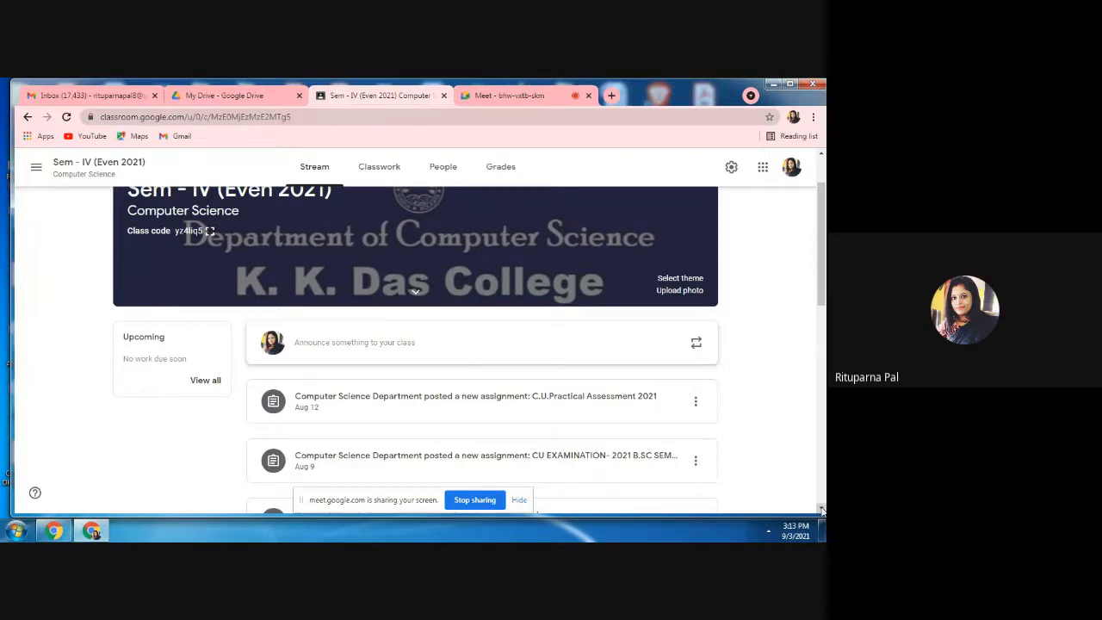
pyautogui.scroll(-2, 822, 510)
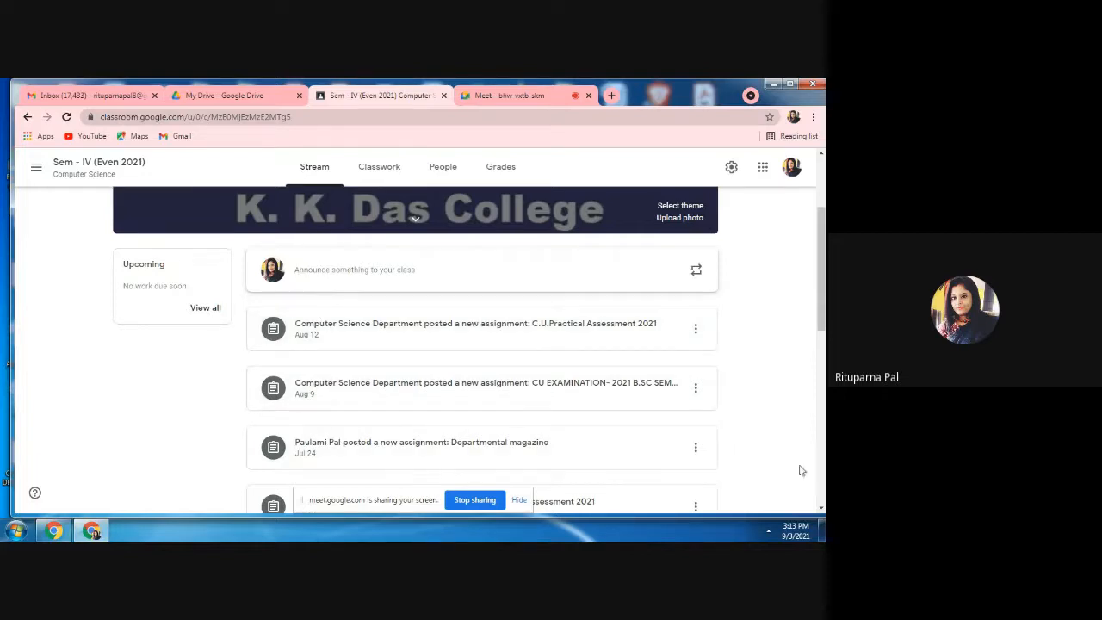
# View the class's people list and look through its teachers and students.
pyautogui.click(435, 168)
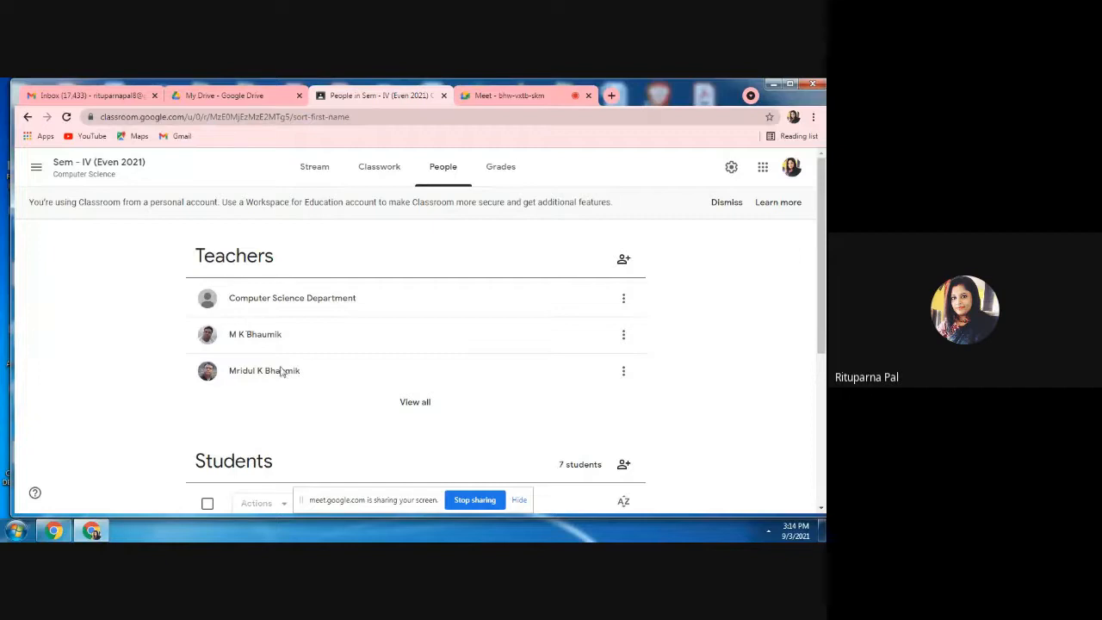
pyautogui.click(821, 509)
pyautogui.click(821, 510)
pyautogui.click(821, 510)
pyautogui.click(821, 510)
pyautogui.click(820, 509)
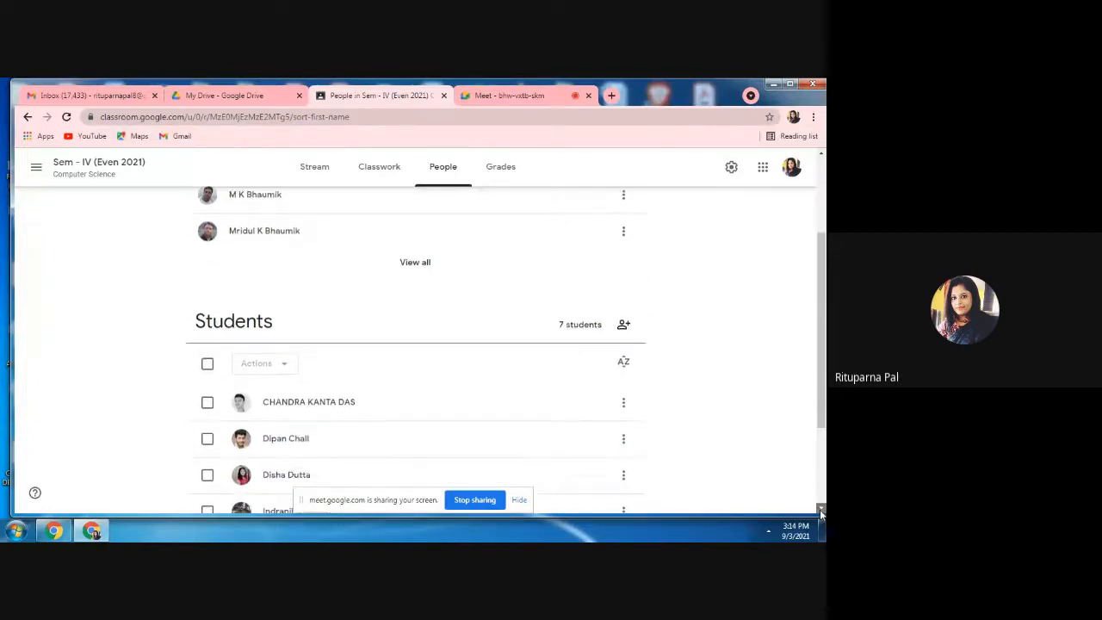
pyautogui.click(820, 509)
pyautogui.click(820, 510)
pyautogui.click(820, 510)
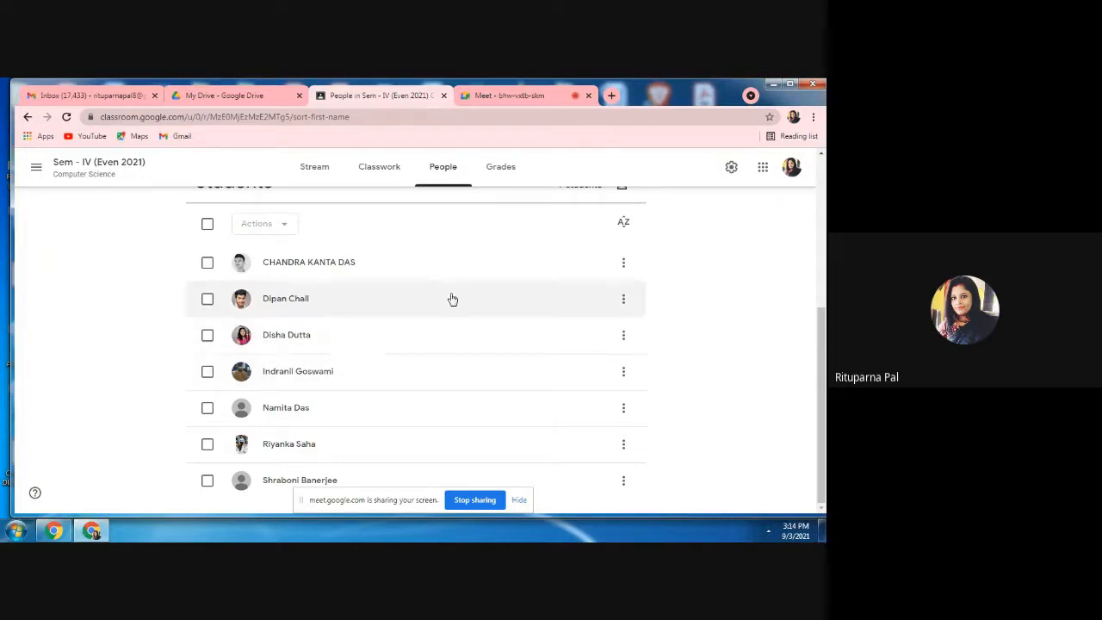
# Review the class's classwork topics, from CU Practical Examination through the internal assessments and recorded lectures to Video Link for Class.
pyautogui.click(382, 180)
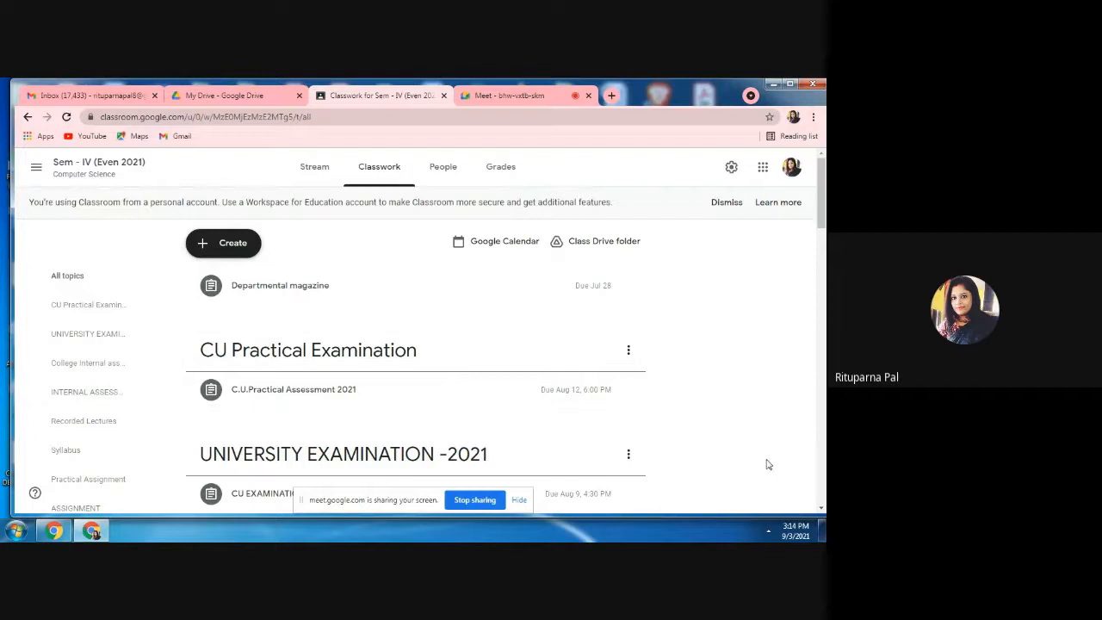
pyautogui.click(822, 508)
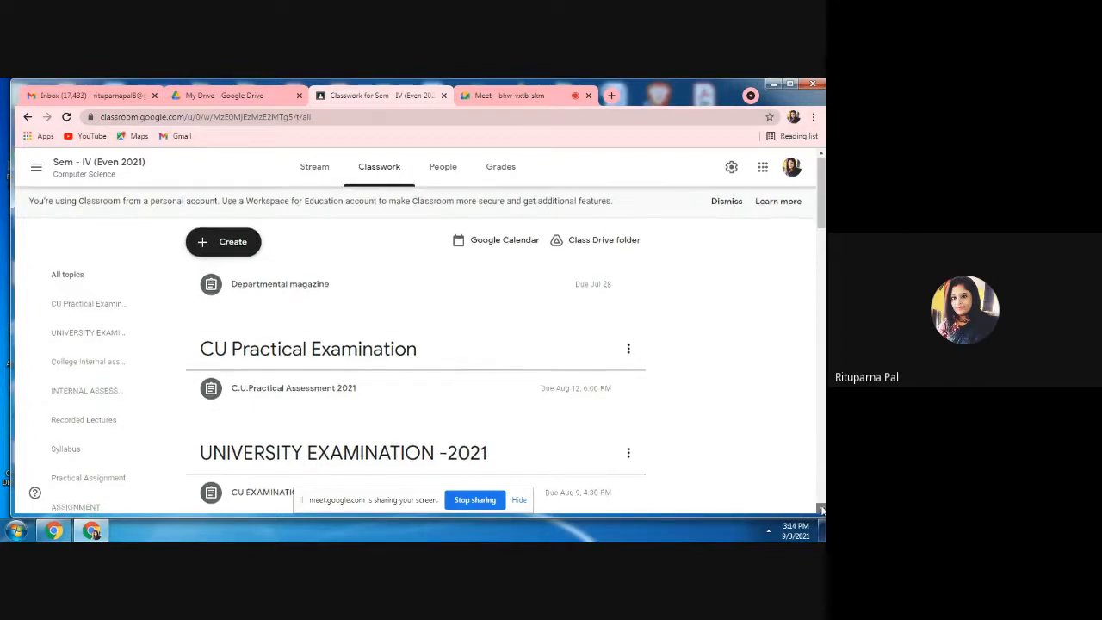
pyautogui.click(821, 509)
pyautogui.click(822, 509)
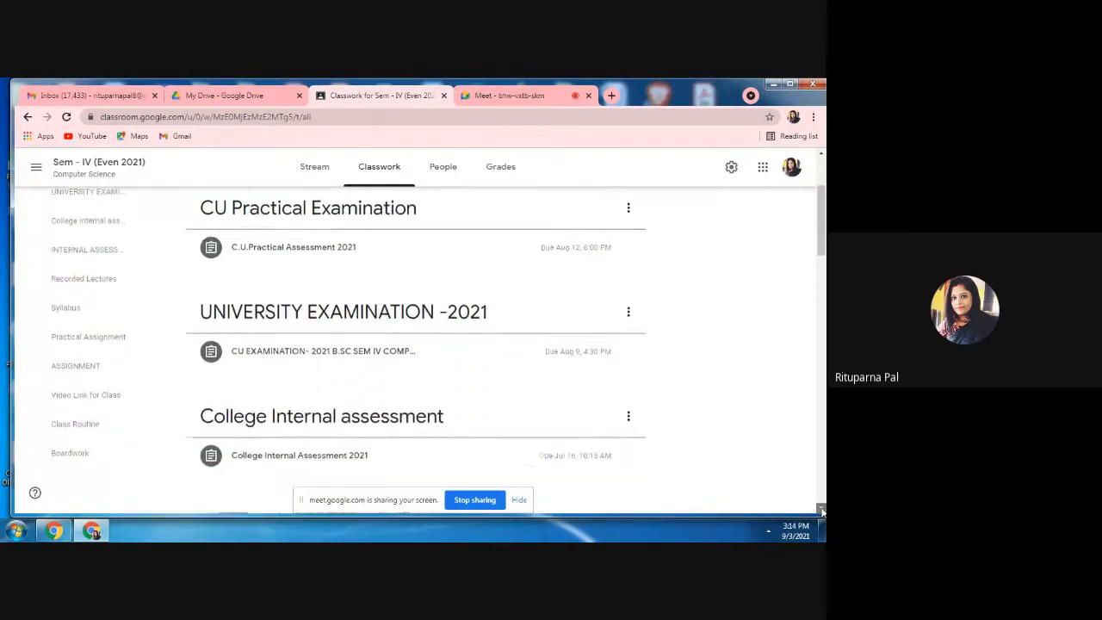
pyautogui.click(822, 509)
pyautogui.click(822, 509)
pyautogui.click(821, 510)
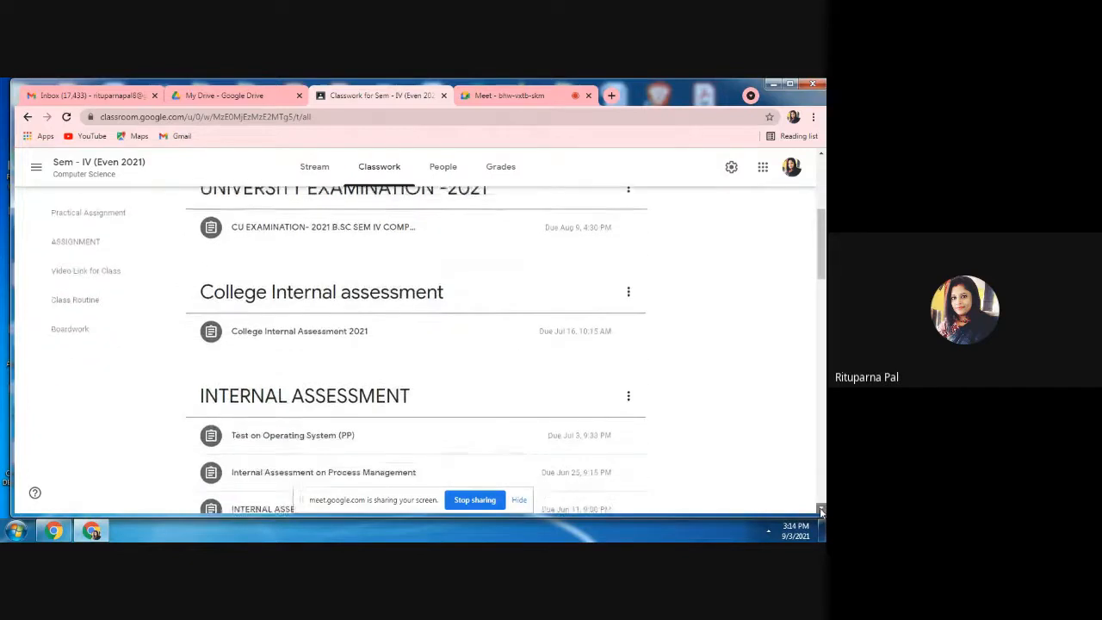
pyautogui.click(822, 509)
pyautogui.click(822, 510)
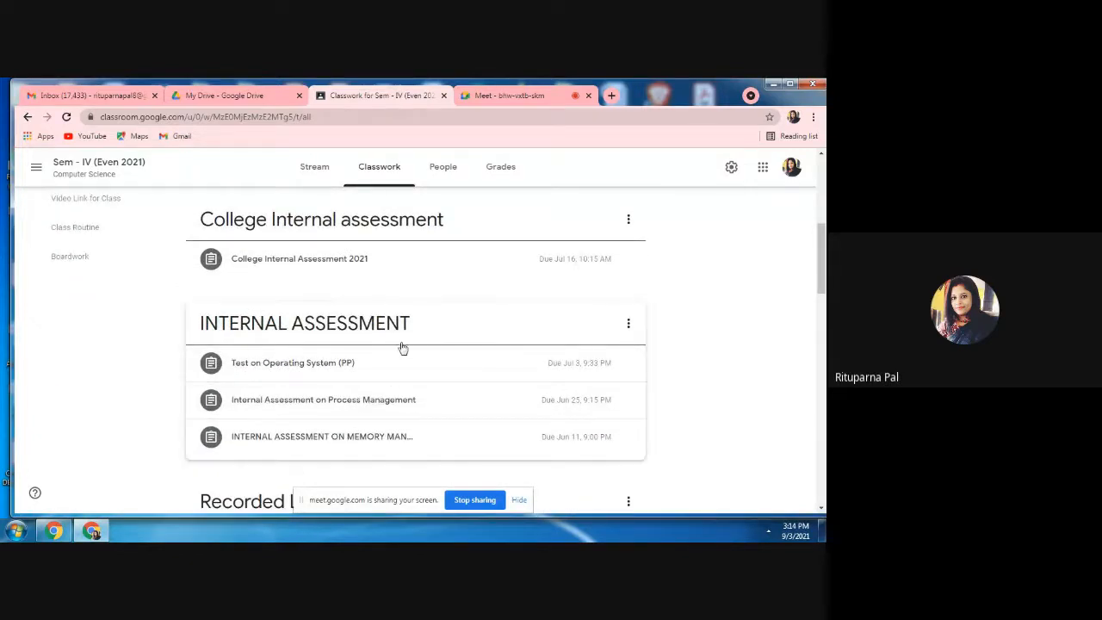
pyautogui.click(822, 509)
pyautogui.click(821, 509)
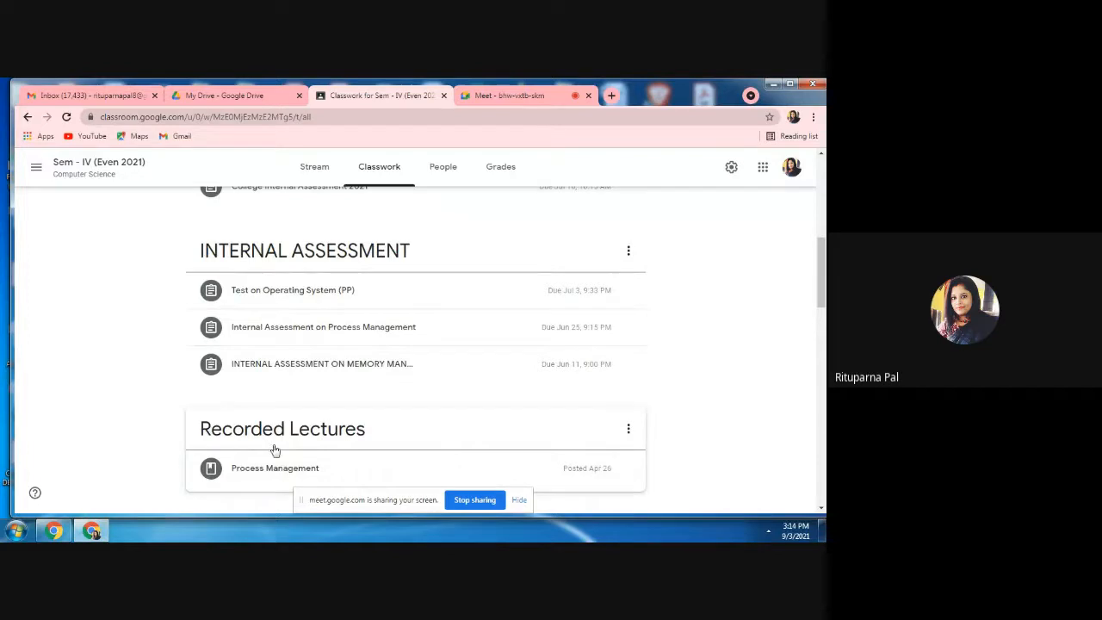
pyautogui.click(822, 509)
pyautogui.click(821, 509)
pyautogui.click(821, 509)
pyautogui.click(822, 509)
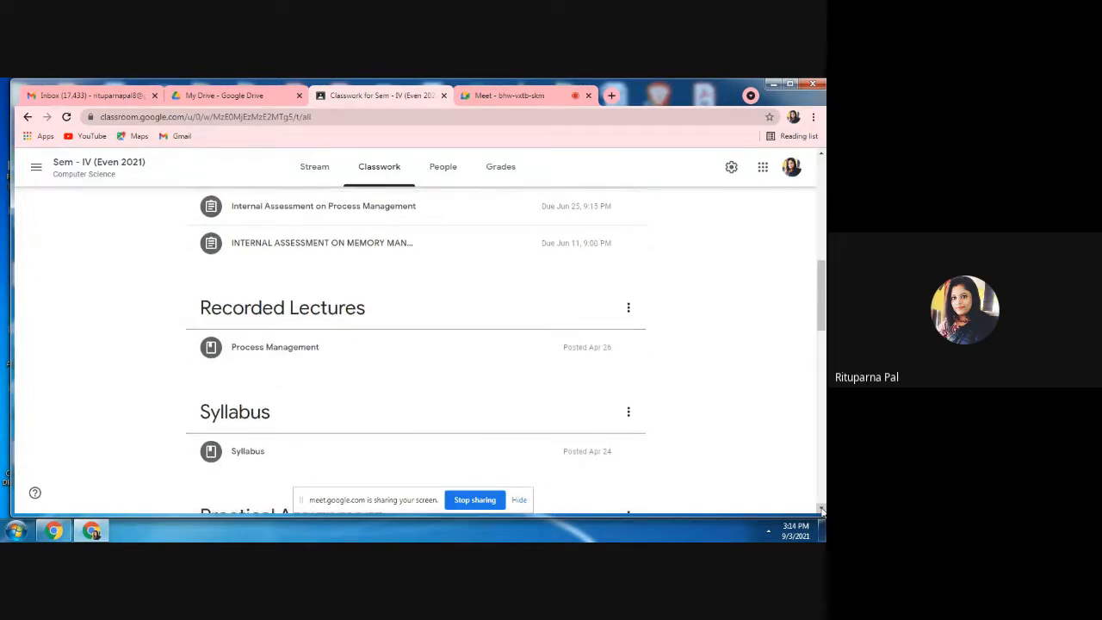
pyautogui.click(821, 509)
pyautogui.click(822, 509)
pyautogui.click(822, 509)
pyautogui.click(822, 509)
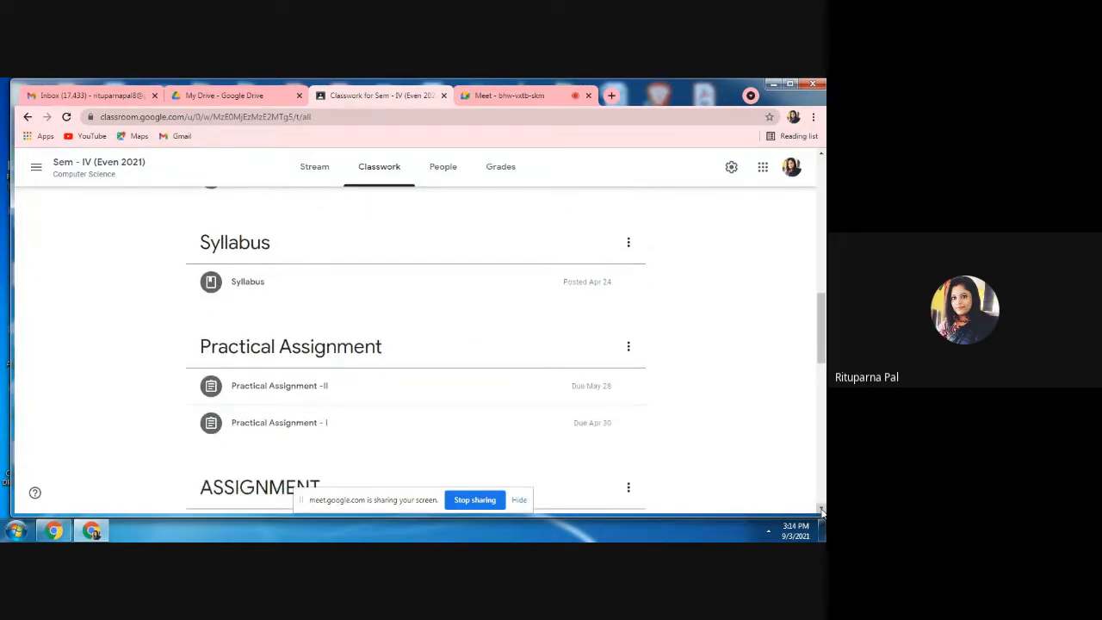
pyautogui.click(822, 509)
pyautogui.click(822, 509)
pyautogui.click(821, 509)
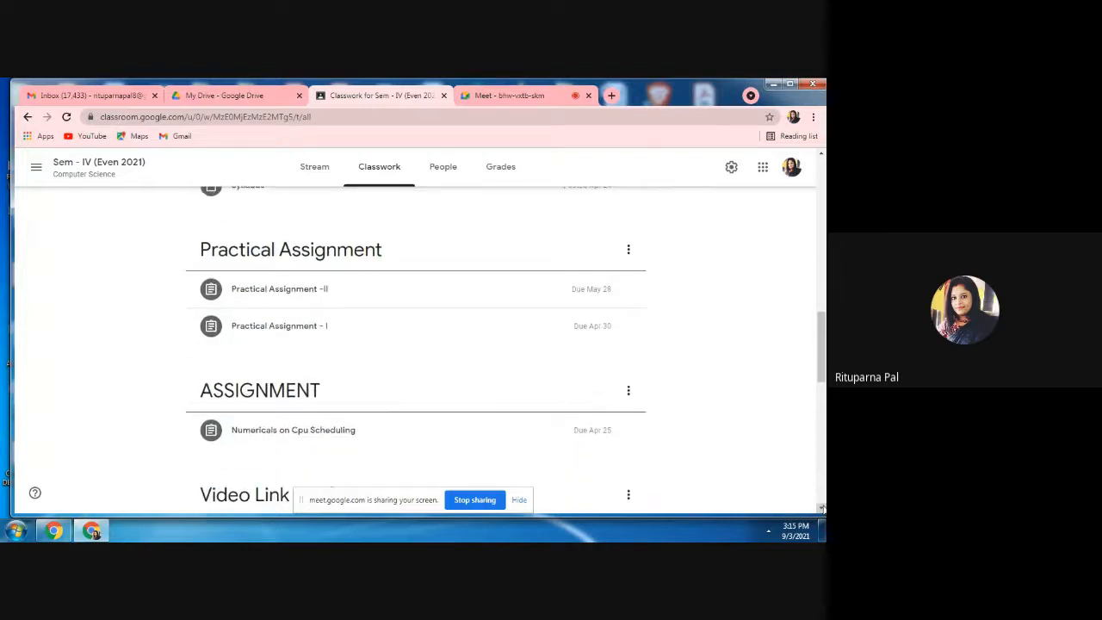
pyautogui.click(822, 509)
pyautogui.click(822, 509)
pyautogui.click(822, 509)
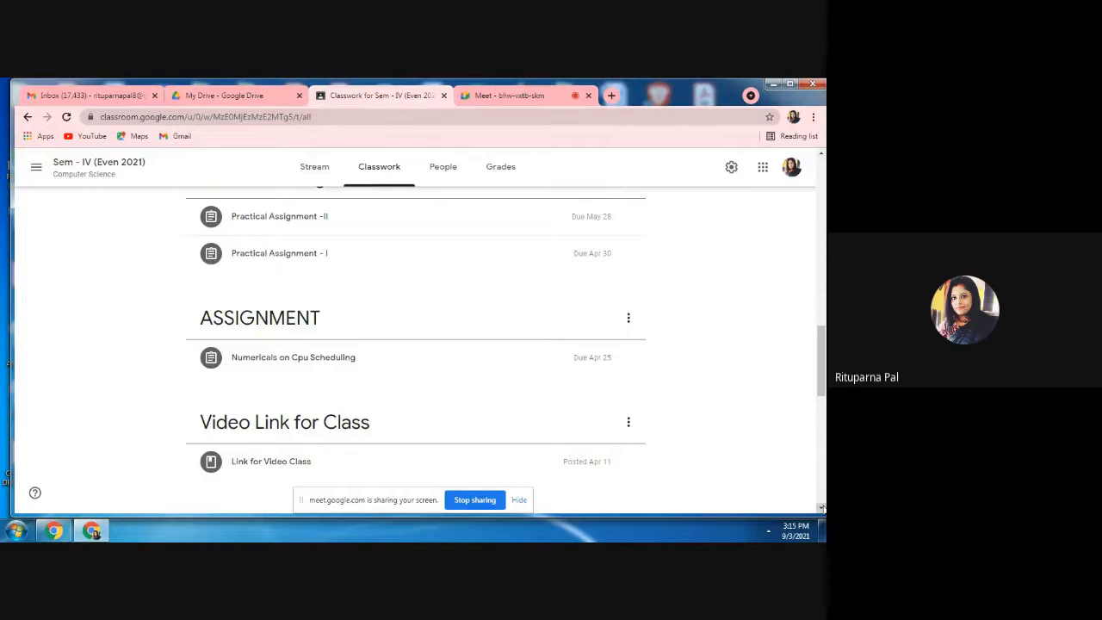
# Examine the class gradebook, including the grade columns for the older assignments.
pyautogui.click(493, 175)
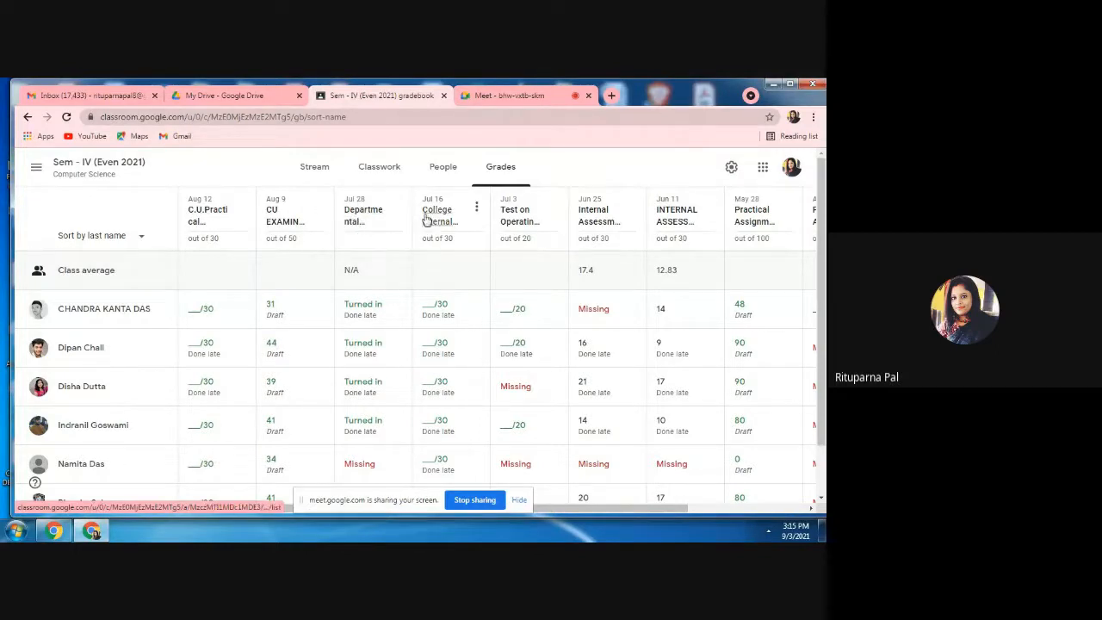
pyautogui.click(810, 509)
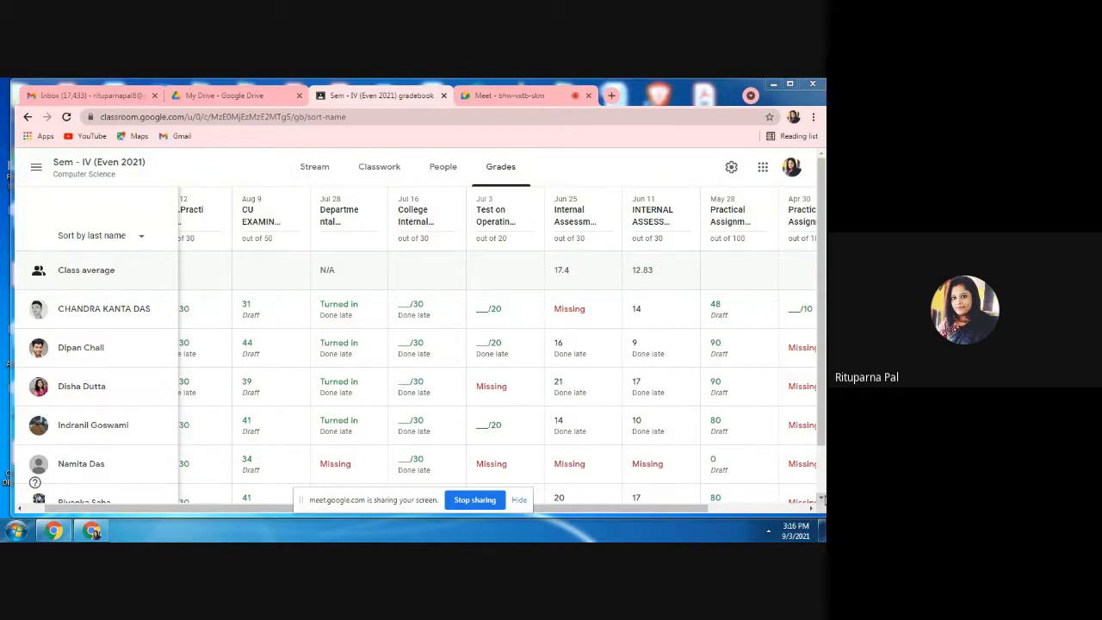
# Close the gradebook page and reopen Google Classroom from Google Drive.
pyautogui.click(229, 96)
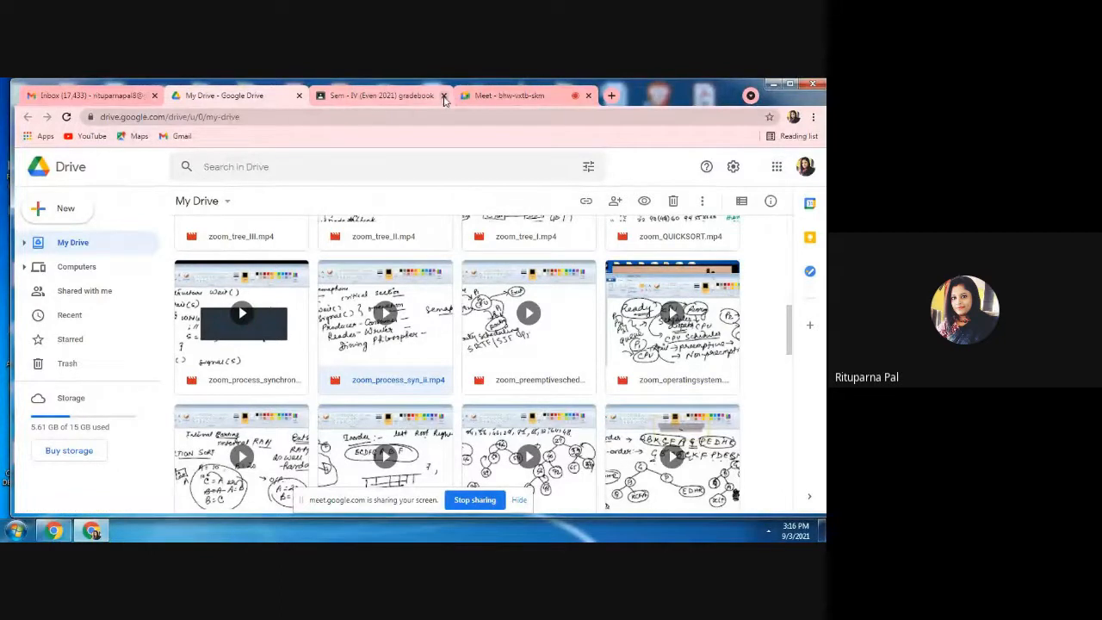
pyautogui.click(443, 96)
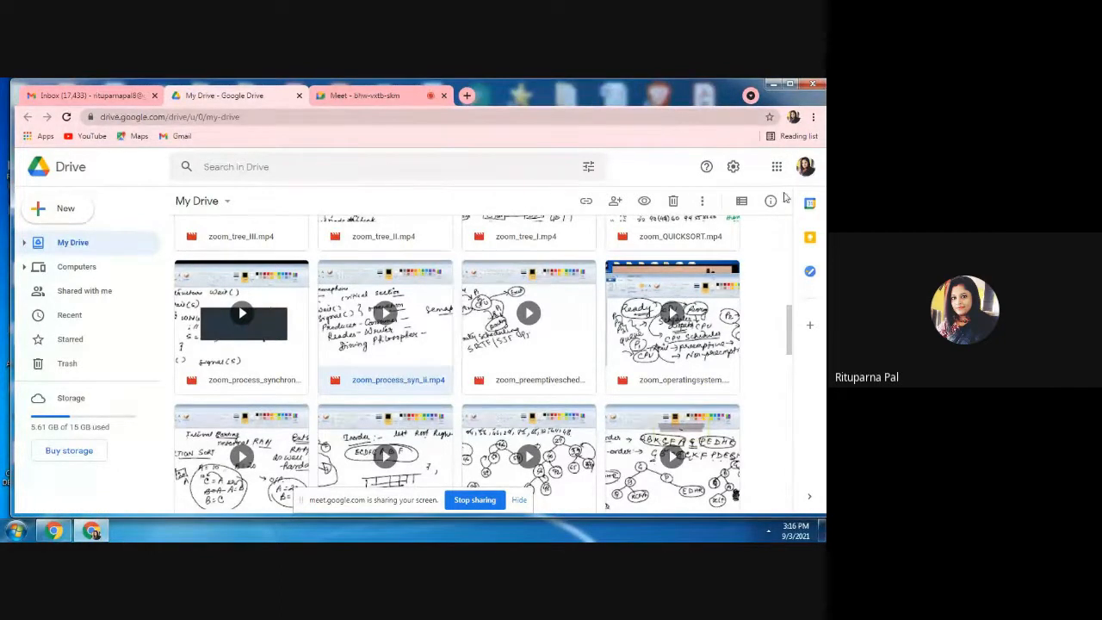
pyautogui.click(775, 172)
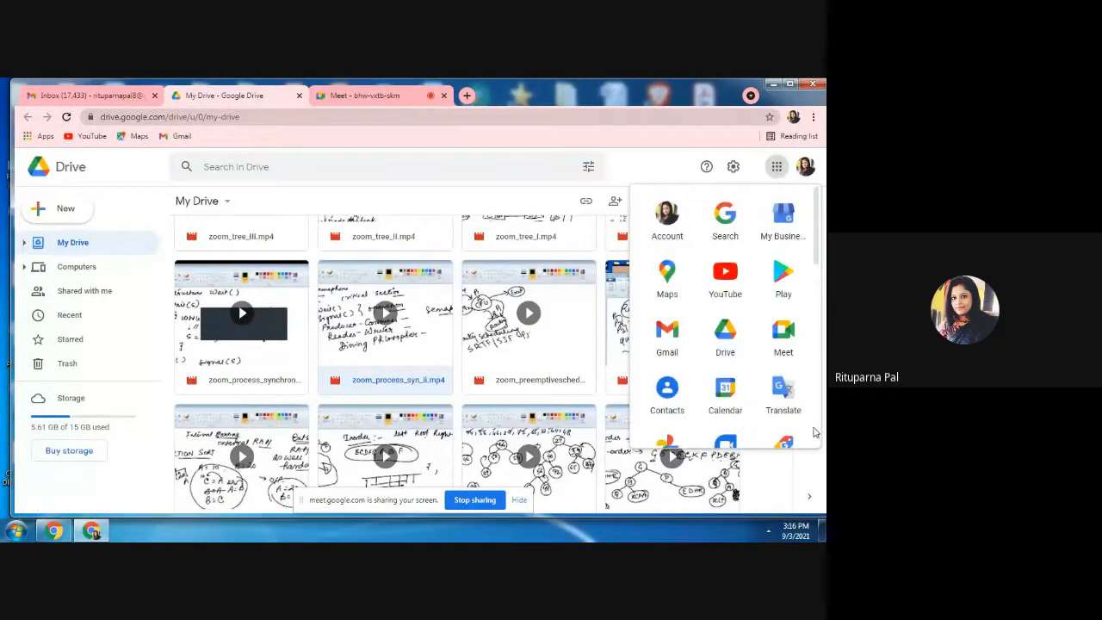
pyautogui.scroll(-5, 631, 335)
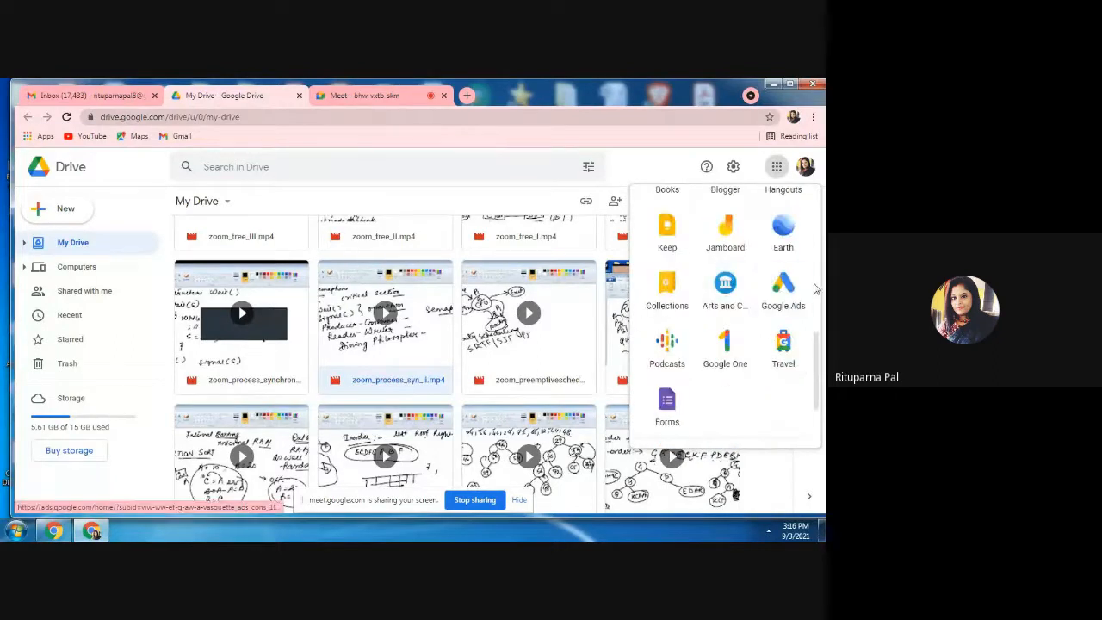
pyautogui.scroll(3, 655, 301)
pyautogui.click(678, 284)
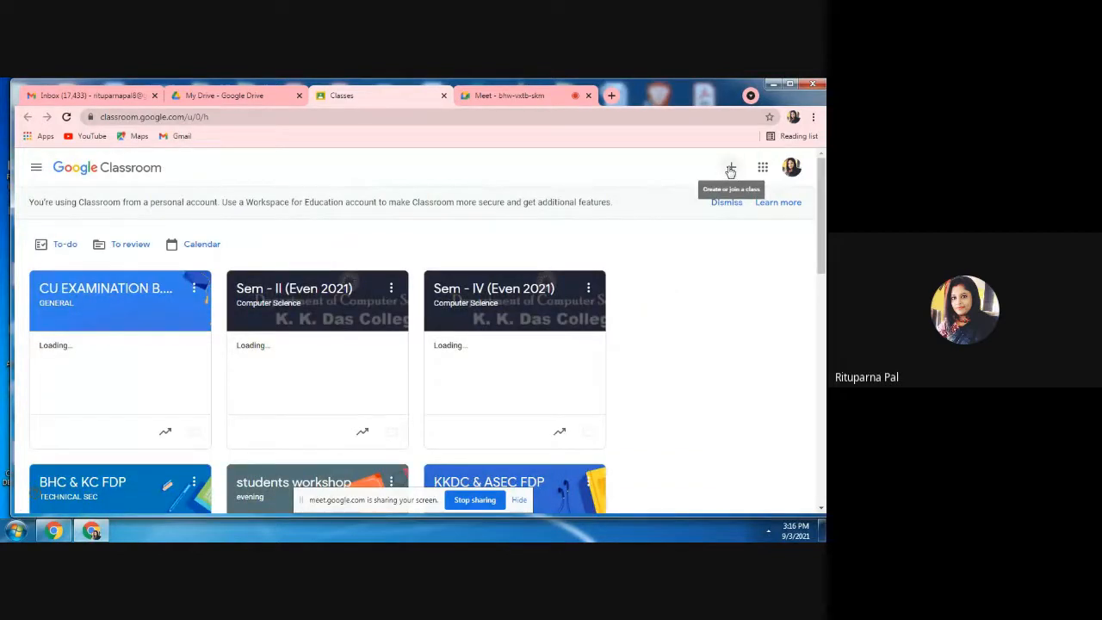
# Start creating a new class and accept the notice about using Classroom at a school with students.
pyautogui.click(731, 169)
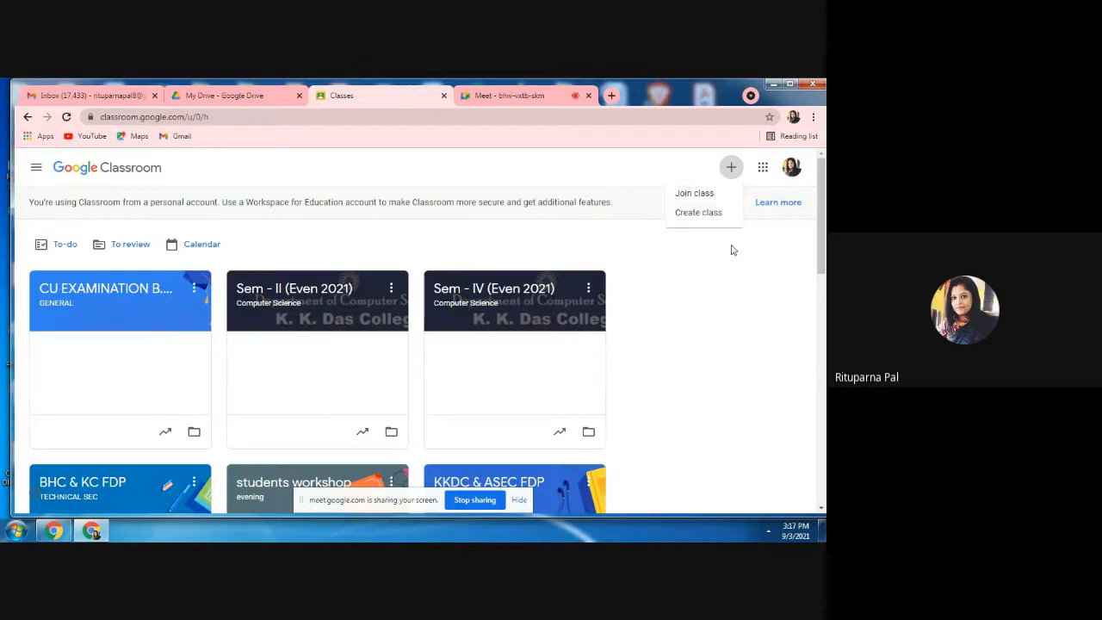
pyautogui.click(702, 214)
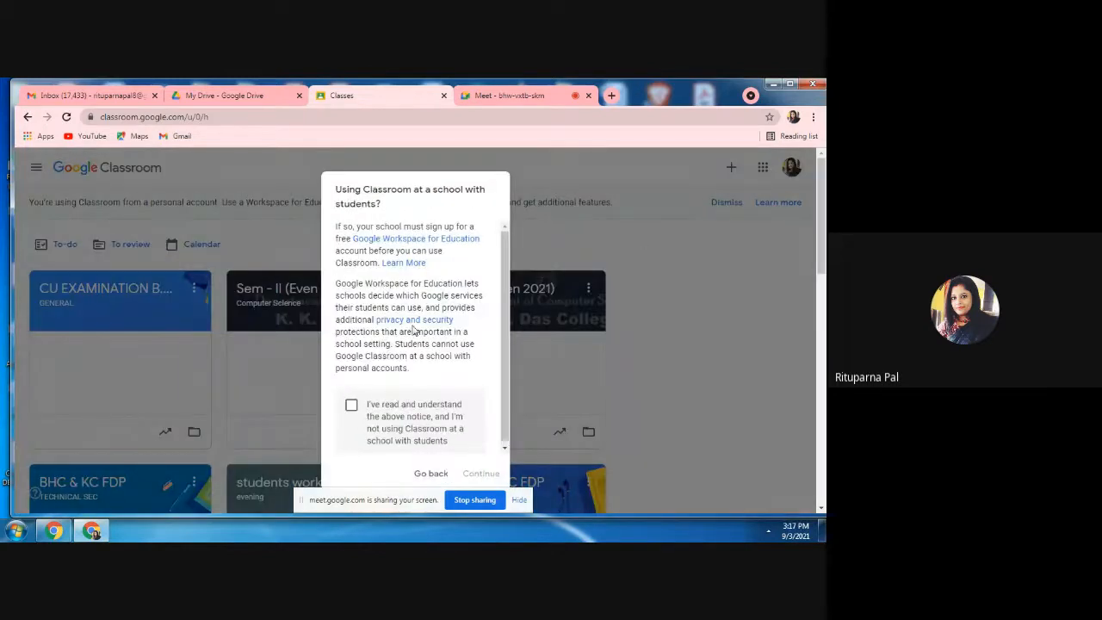
pyautogui.click(351, 404)
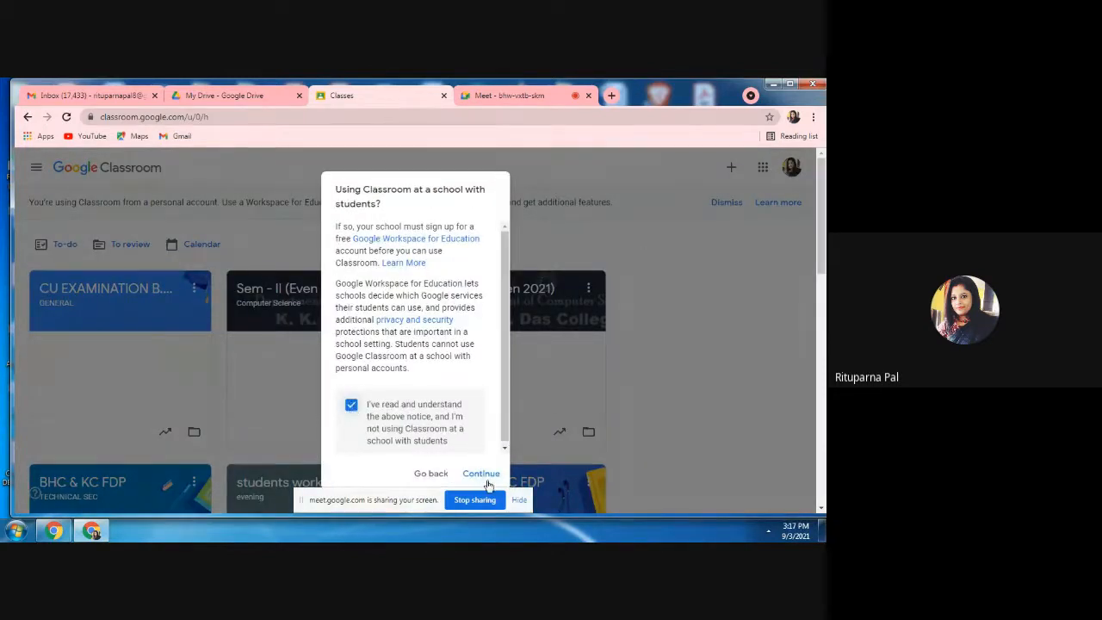
pyautogui.click(481, 474)
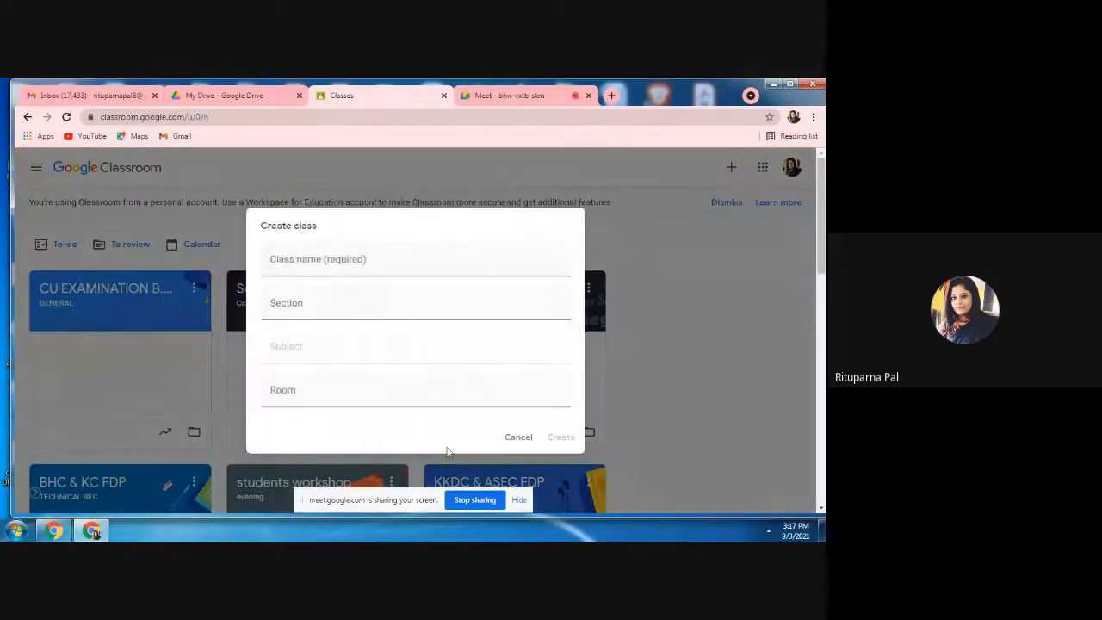
# Name the new class "practice session" and create it without a section, subject or room.
pyautogui.click(305, 259)
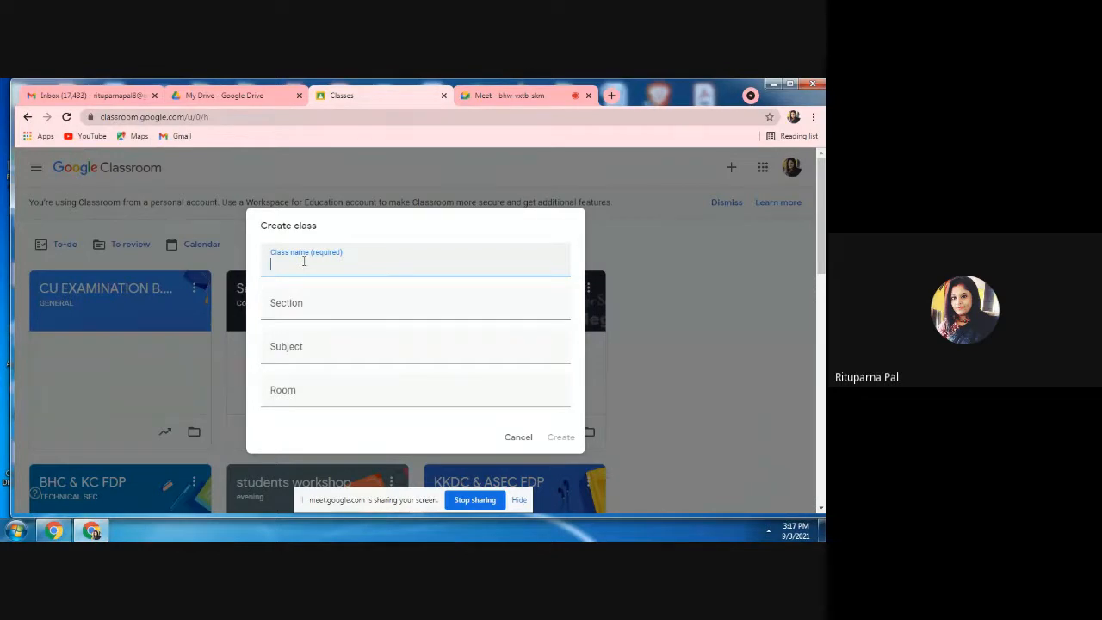
pyautogui.write('practice session')
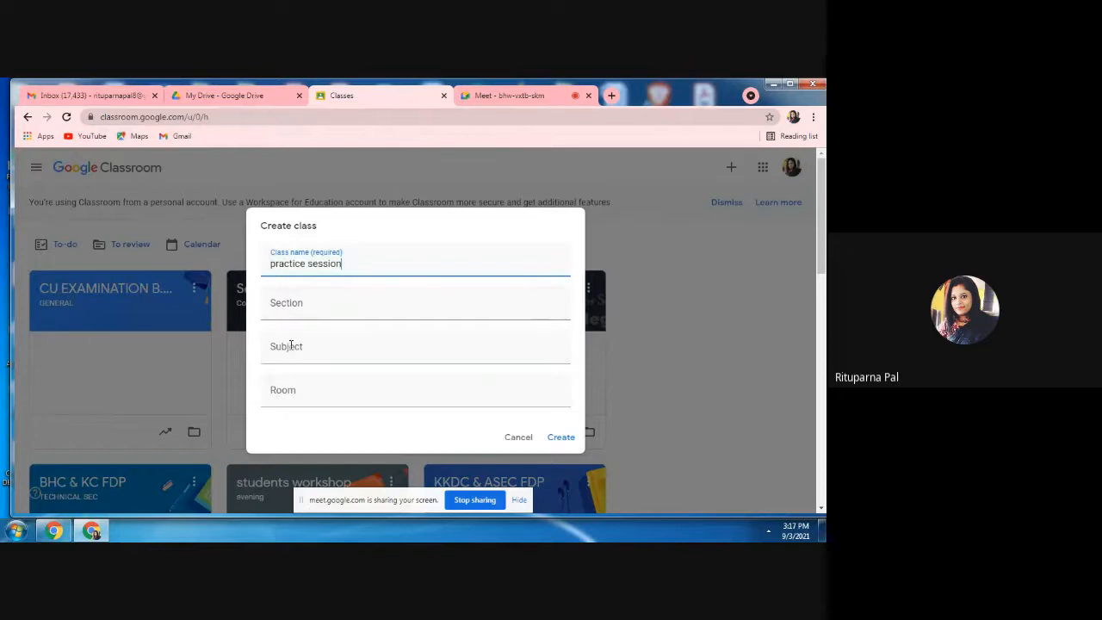
pyautogui.click(558, 447)
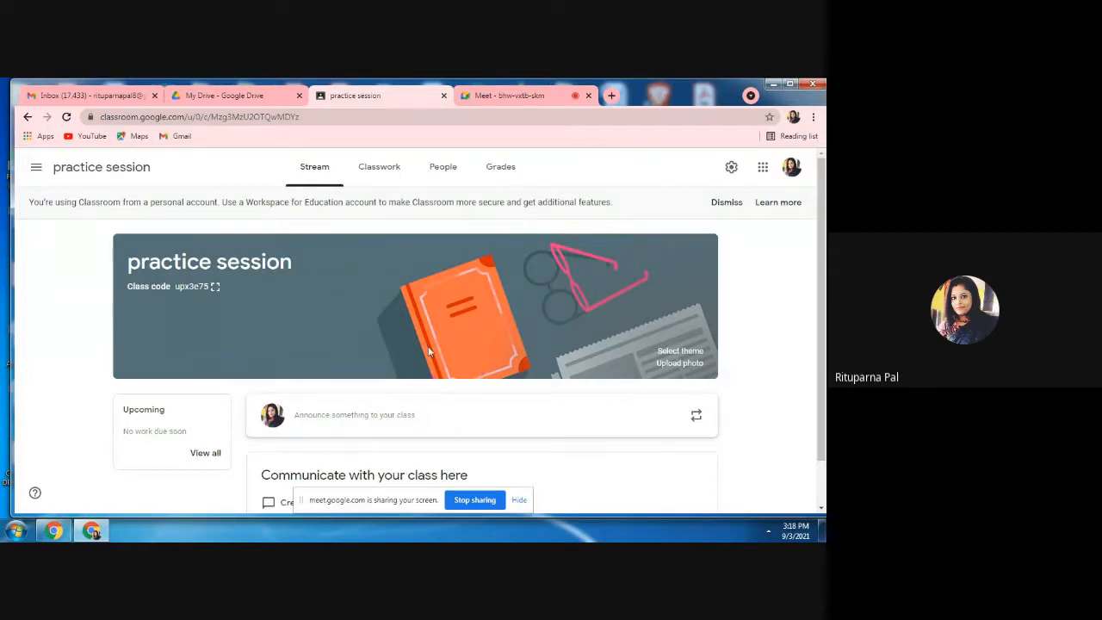
# Show the people list of the practice session class and start a teacher invitation.
pyautogui.click(441, 177)
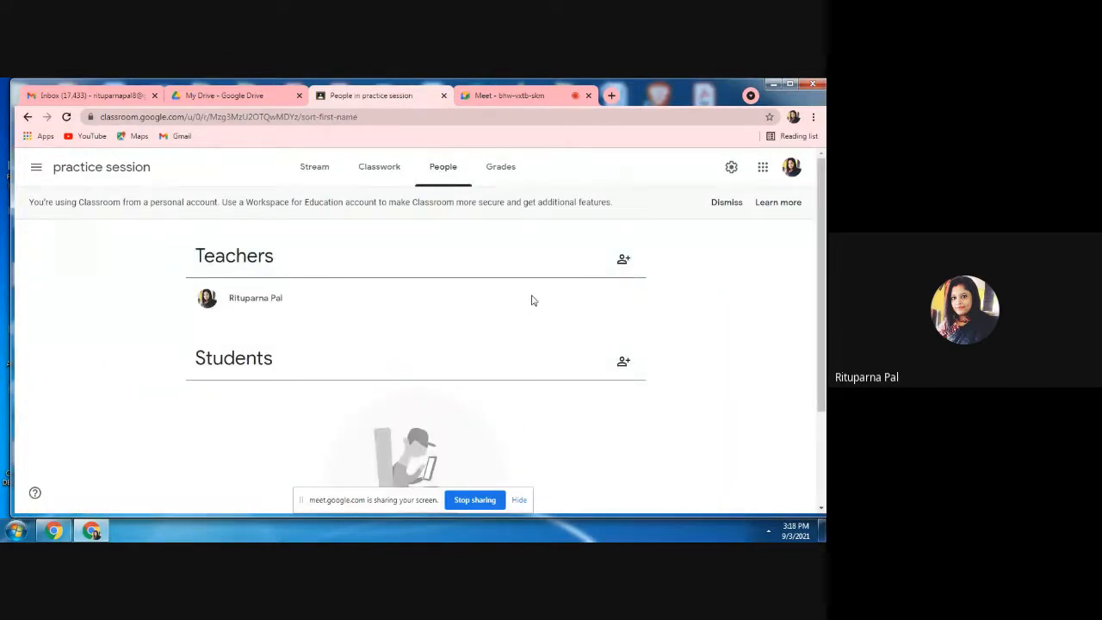
pyautogui.click(623, 261)
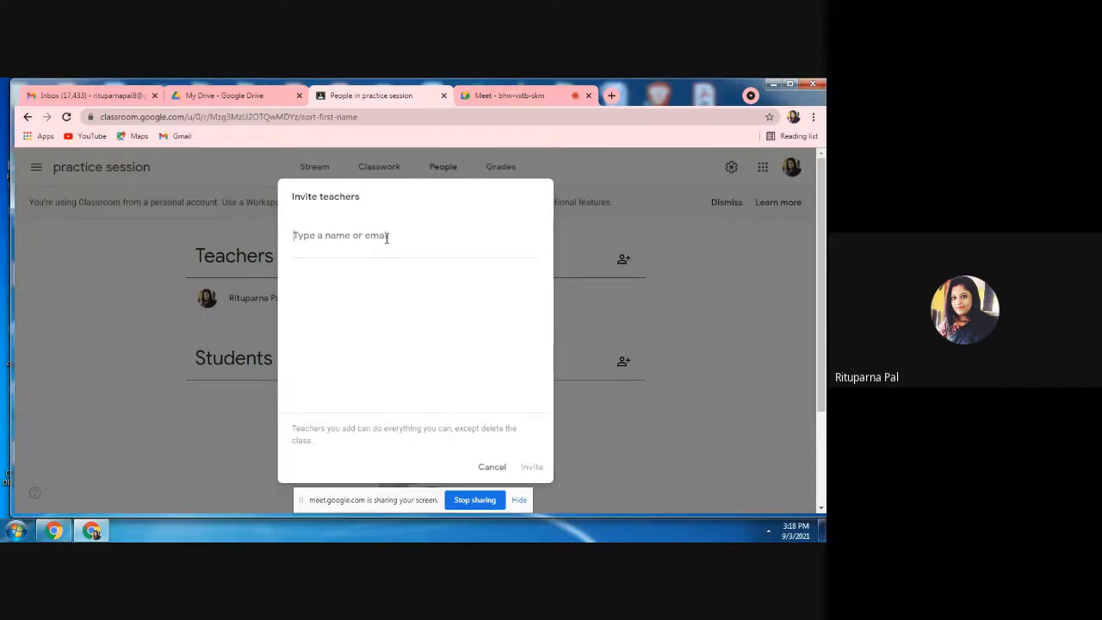
# Try to invite a teacher with a college e-mail address, and remove that address from the invitation.
pyautogui.write('r')
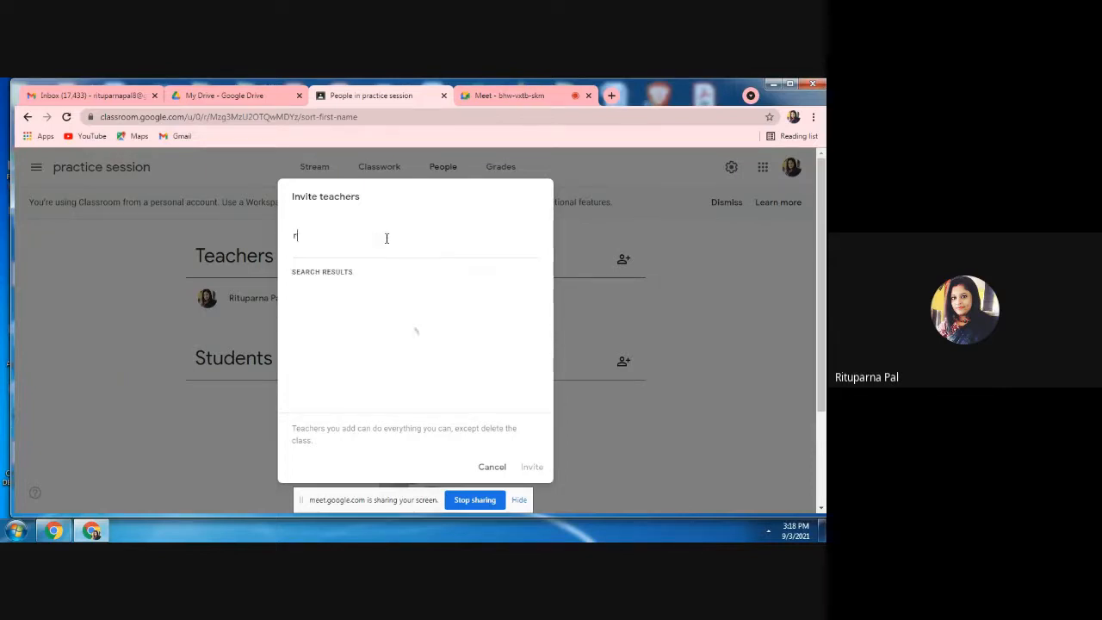
pyautogui.write('p_cs')
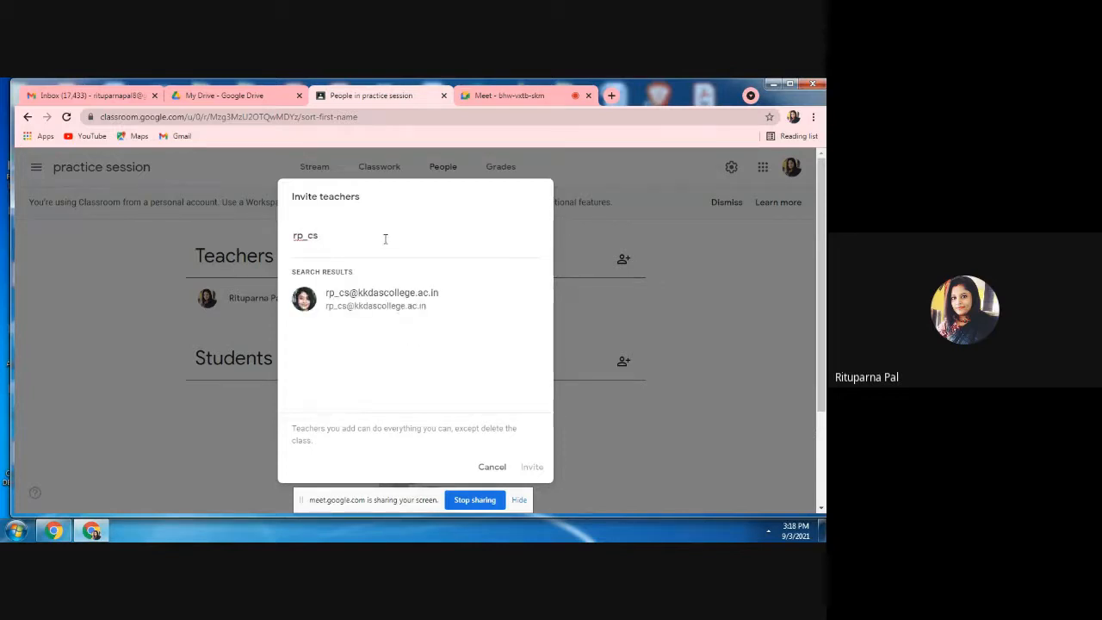
pyautogui.click(385, 298)
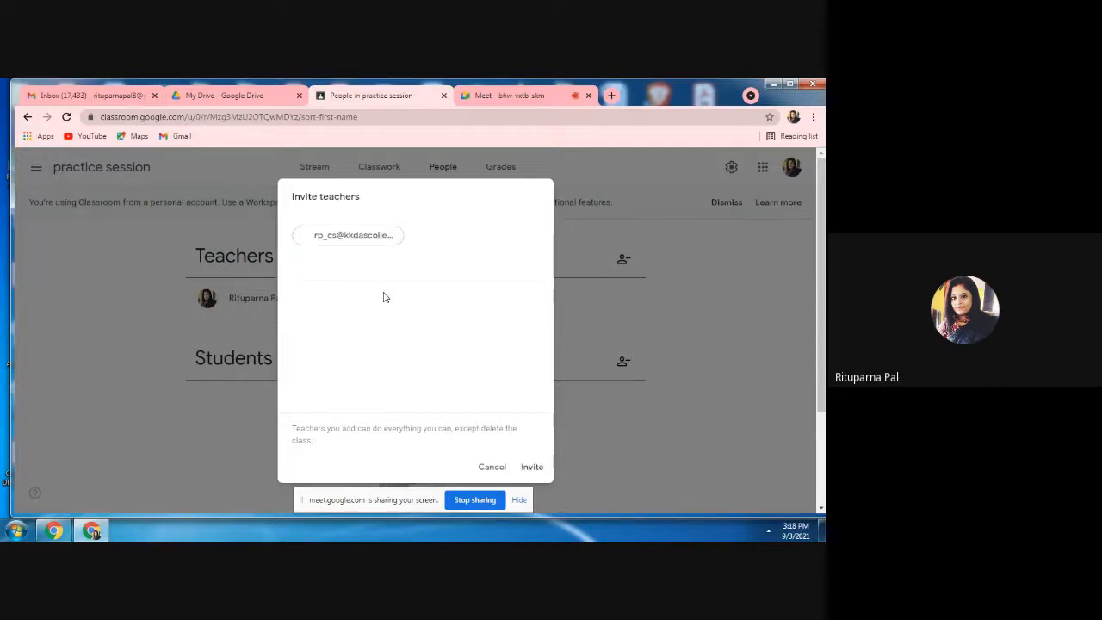
pyautogui.click(532, 469)
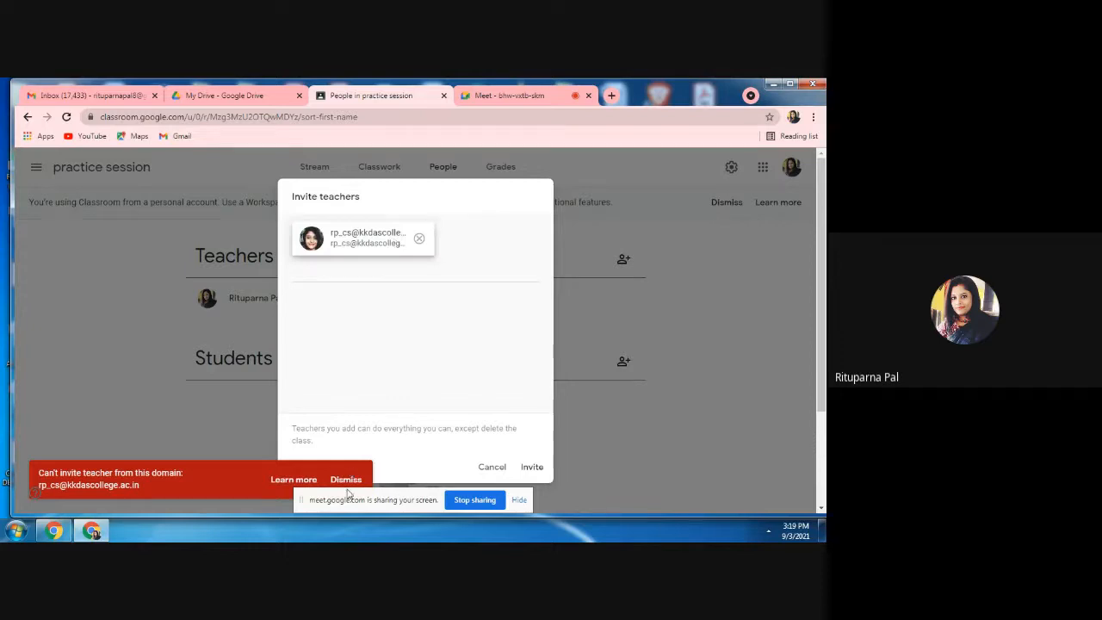
pyautogui.click(419, 238)
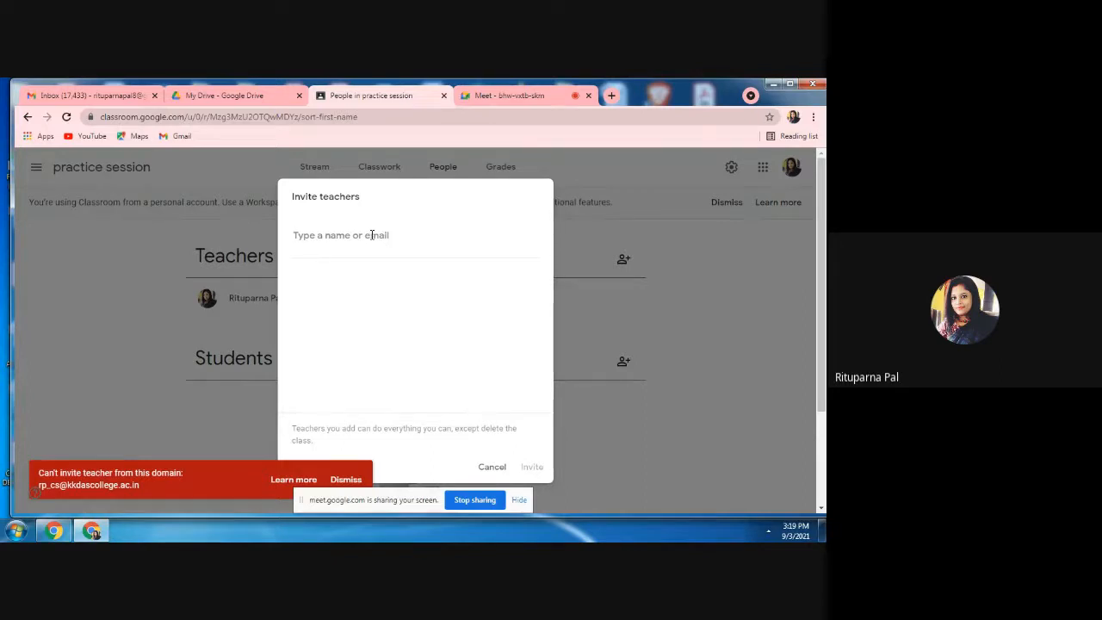
# Look up a teacher's Gmail account by its first letters, select it and send the teacher invitation.
pyautogui.write('pp')
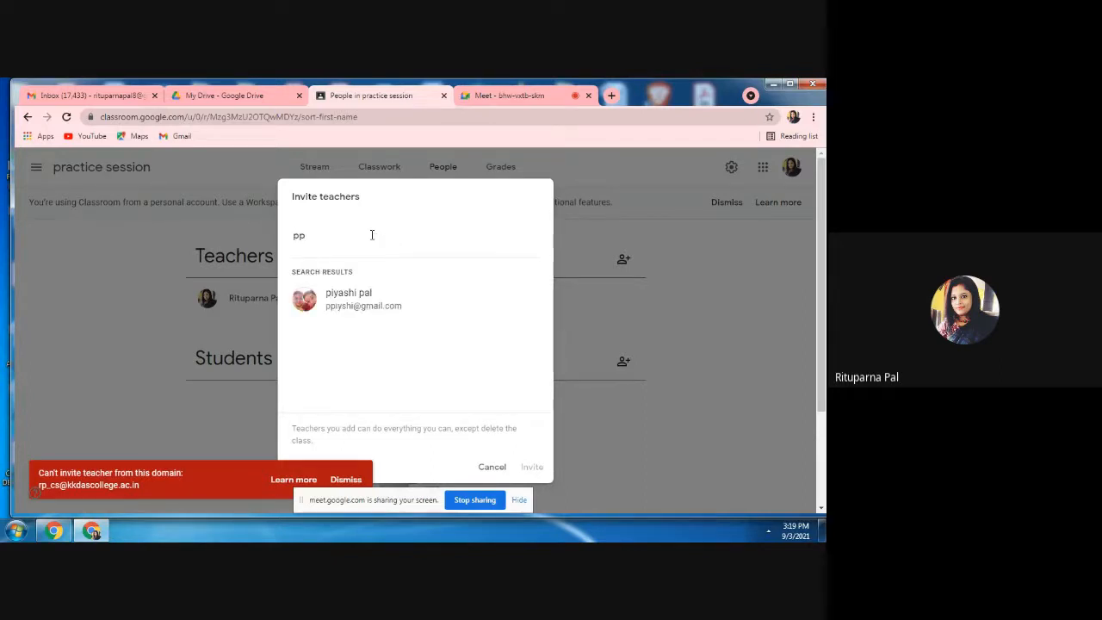
pyautogui.click(362, 308)
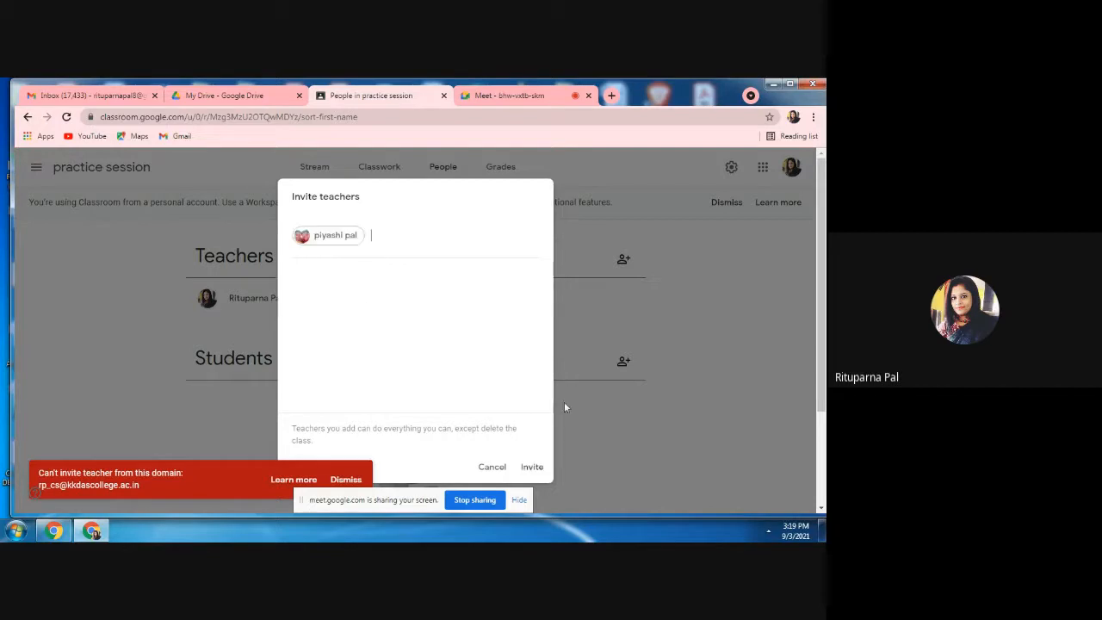
pyautogui.click(527, 470)
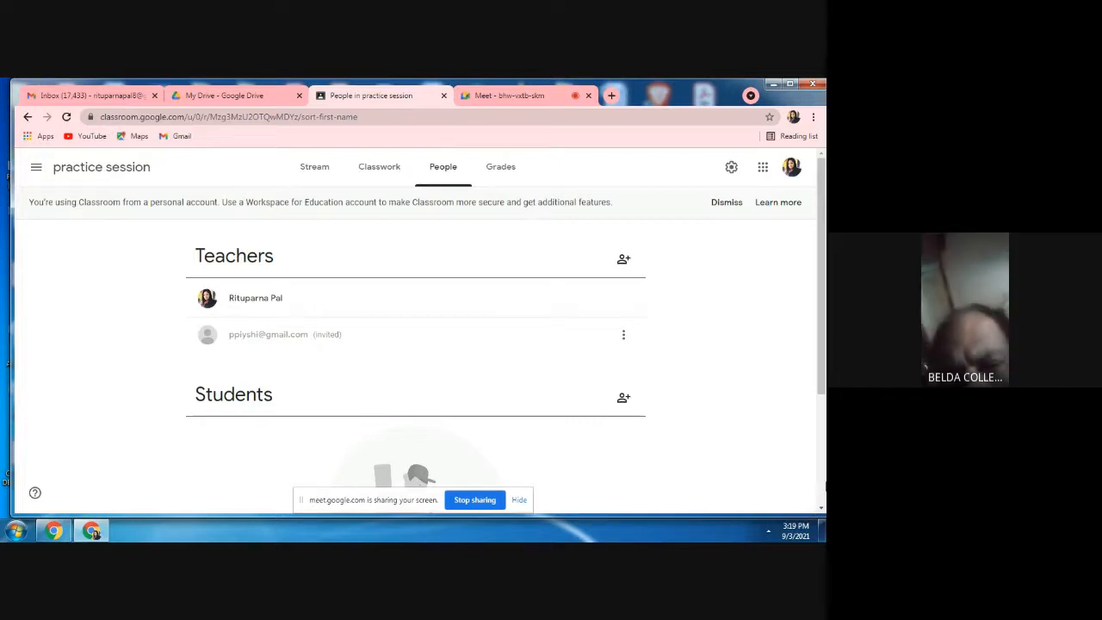
# Start a student invitation for the class and copy its invite link.
pyautogui.click(821, 508)
pyautogui.click(821, 508)
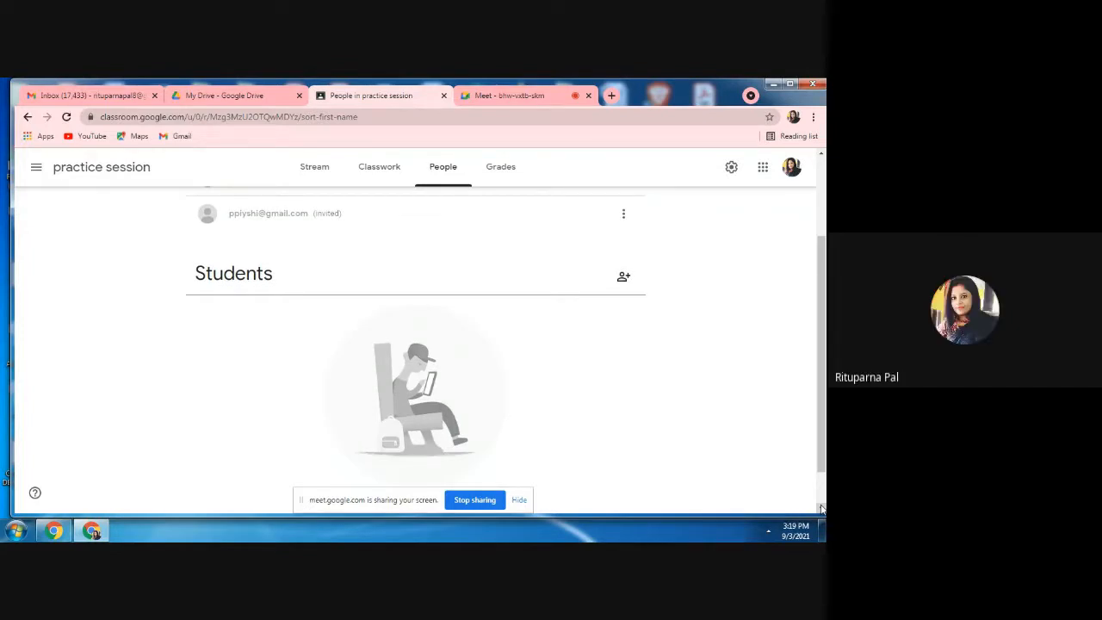
pyautogui.click(624, 277)
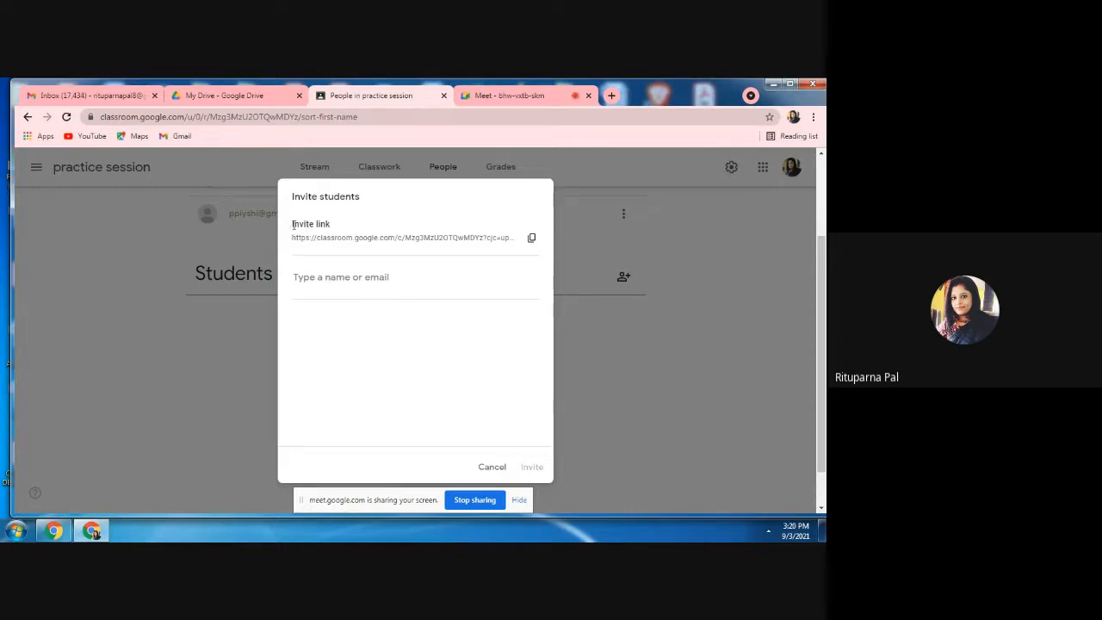
pyautogui.click(533, 240)
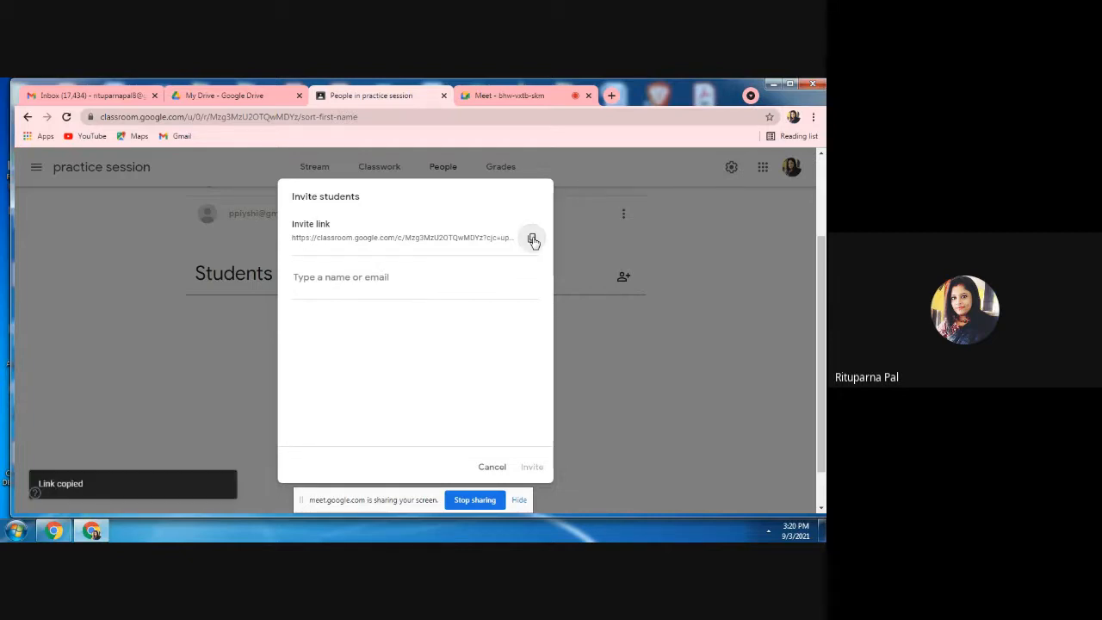
# Switch to the Google Meet call and send the copied class invite link to everyone in the in-call messages.
pyautogui.click(528, 96)
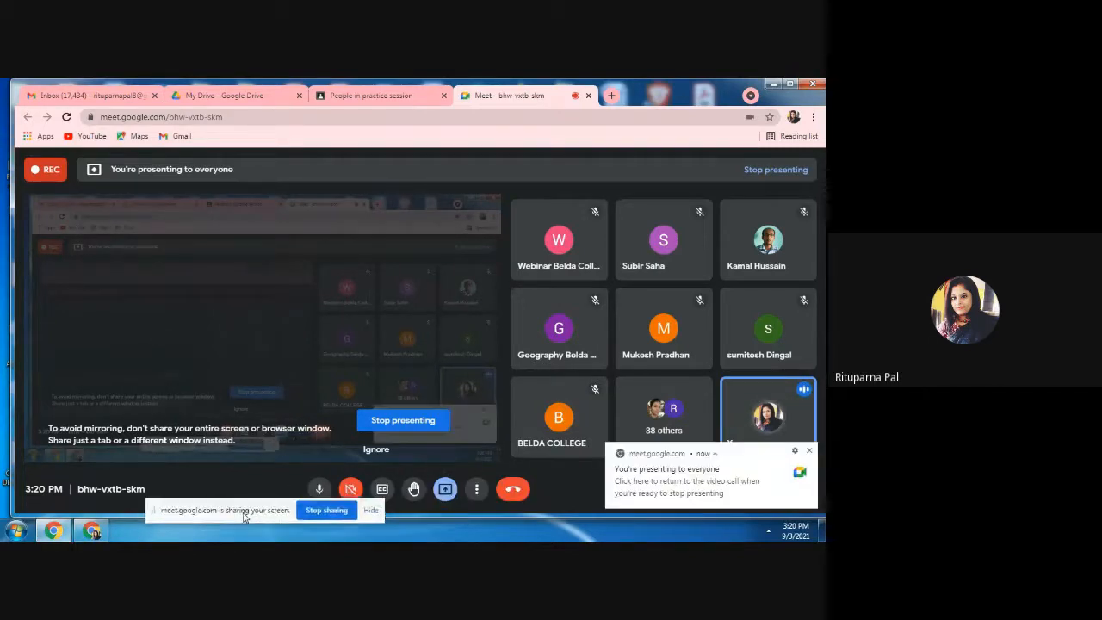
pyautogui.click(477, 489)
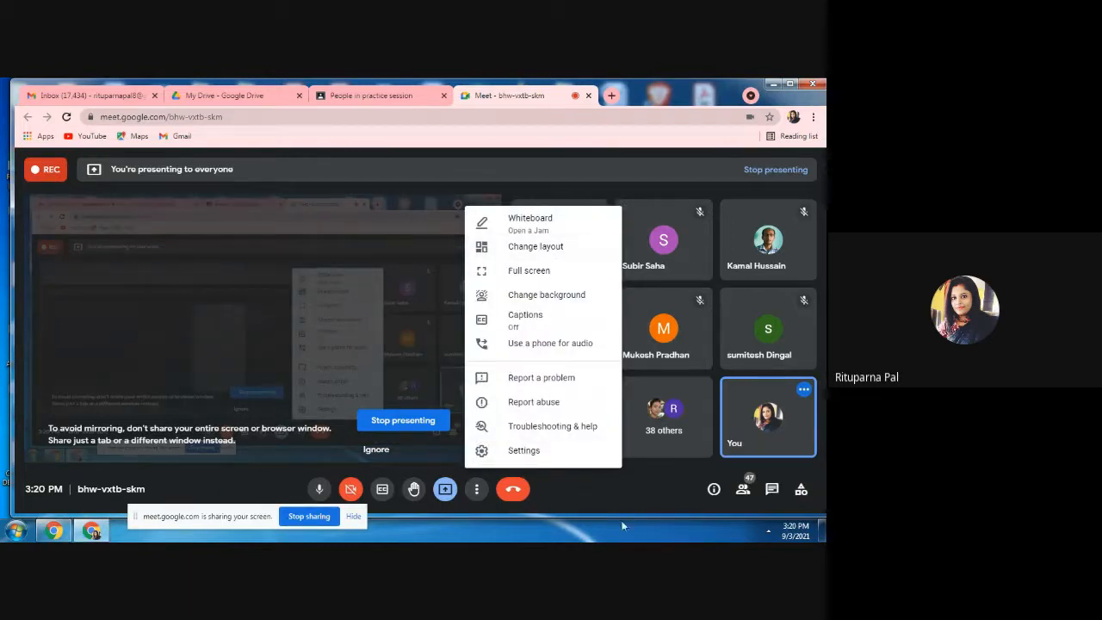
pyautogui.click(609, 490)
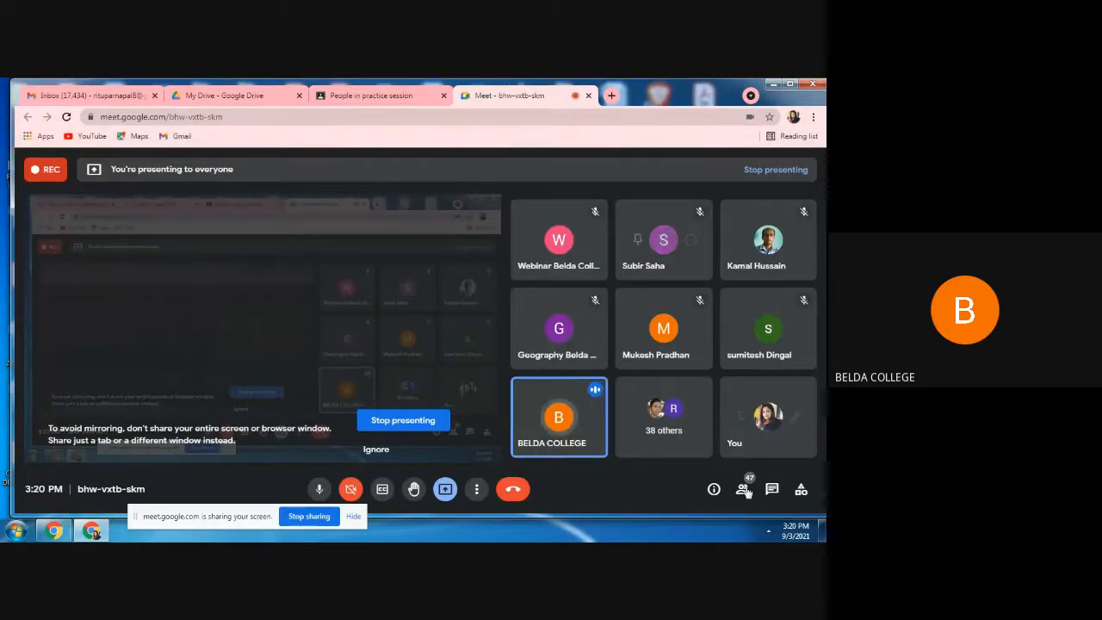
pyautogui.click(775, 491)
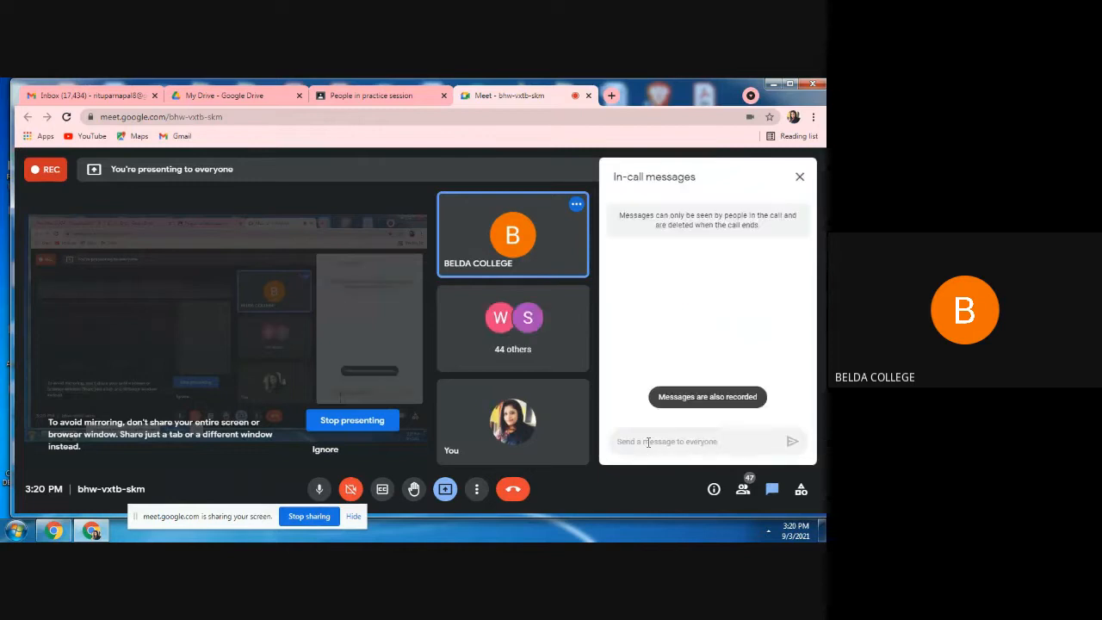
pyautogui.click(647, 441)
pyautogui.hotkey('ctrl', 'v')
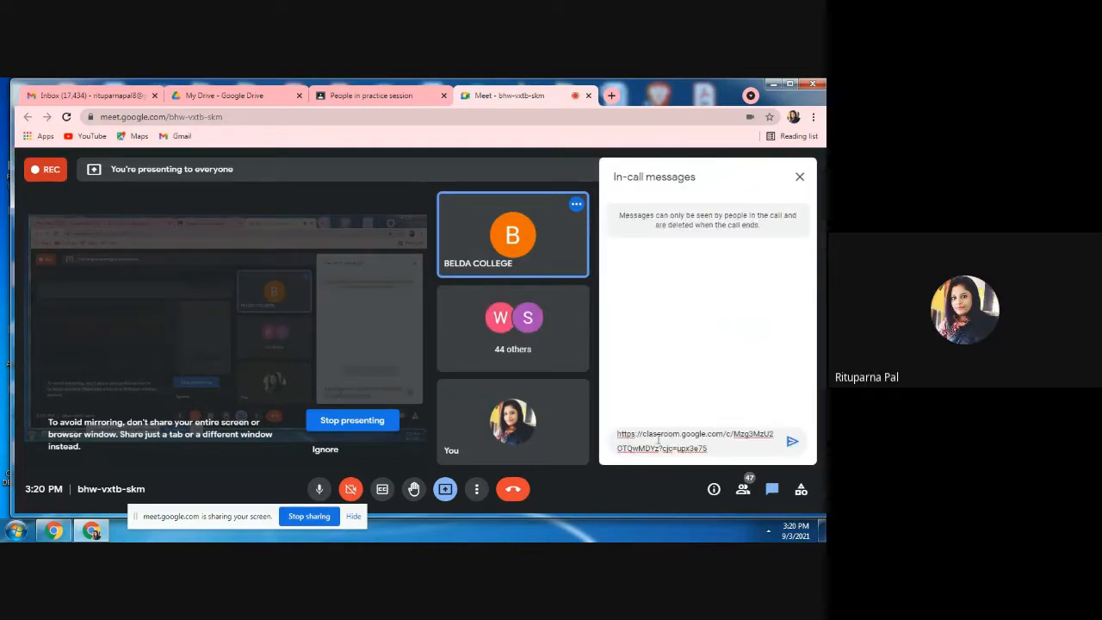
pyautogui.click(792, 443)
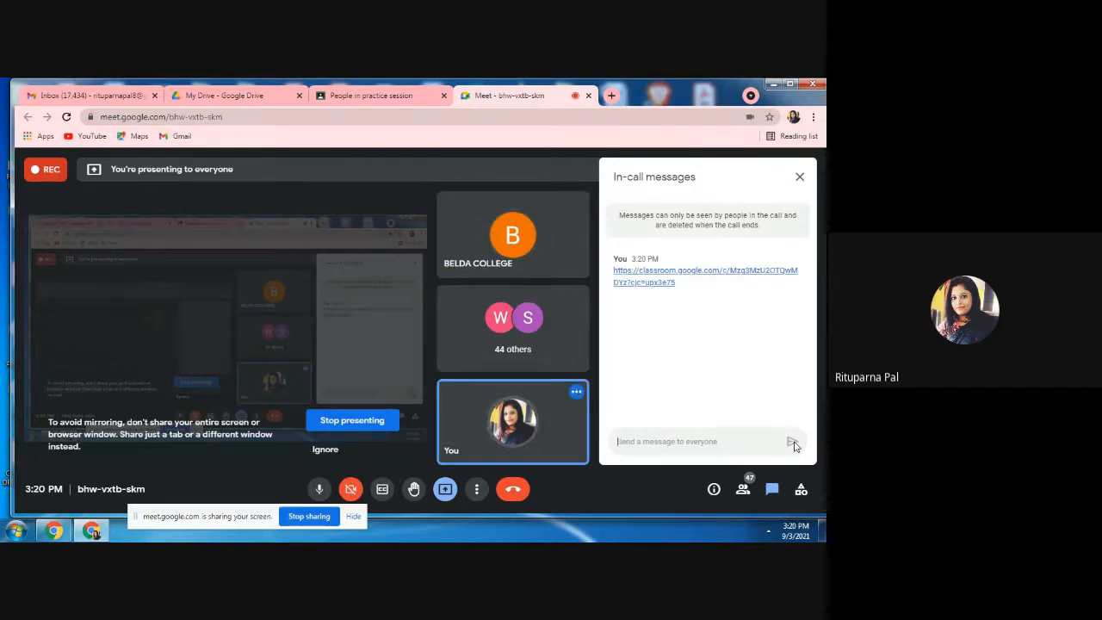
pyautogui.click(800, 177)
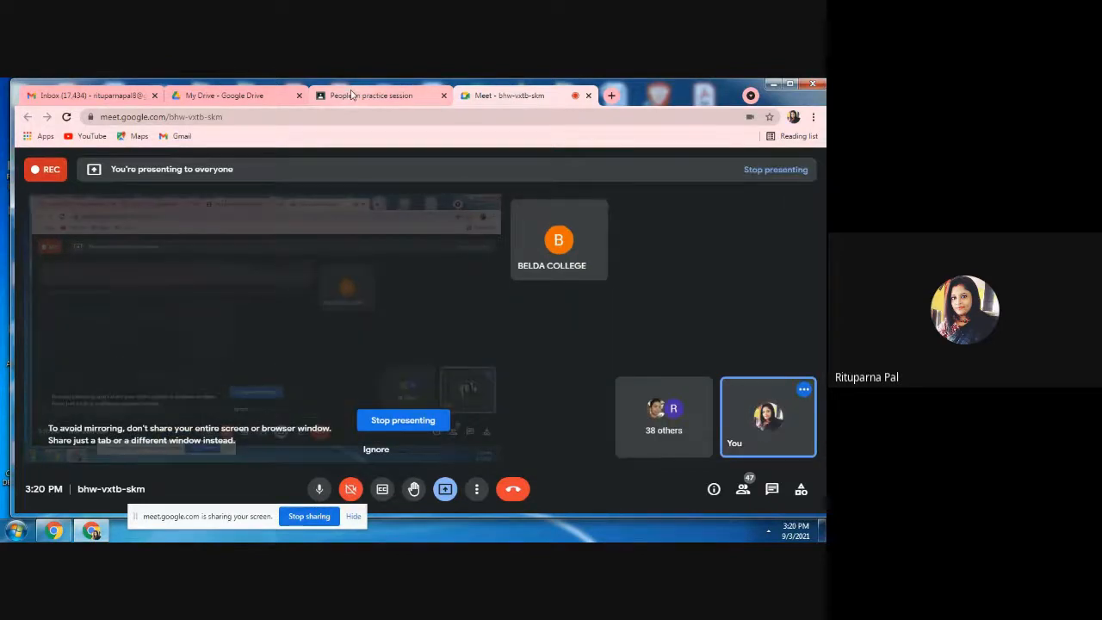
# Switch back to Google Classroom, leave the student invitation and display the practice session stream.
pyautogui.click(352, 95)
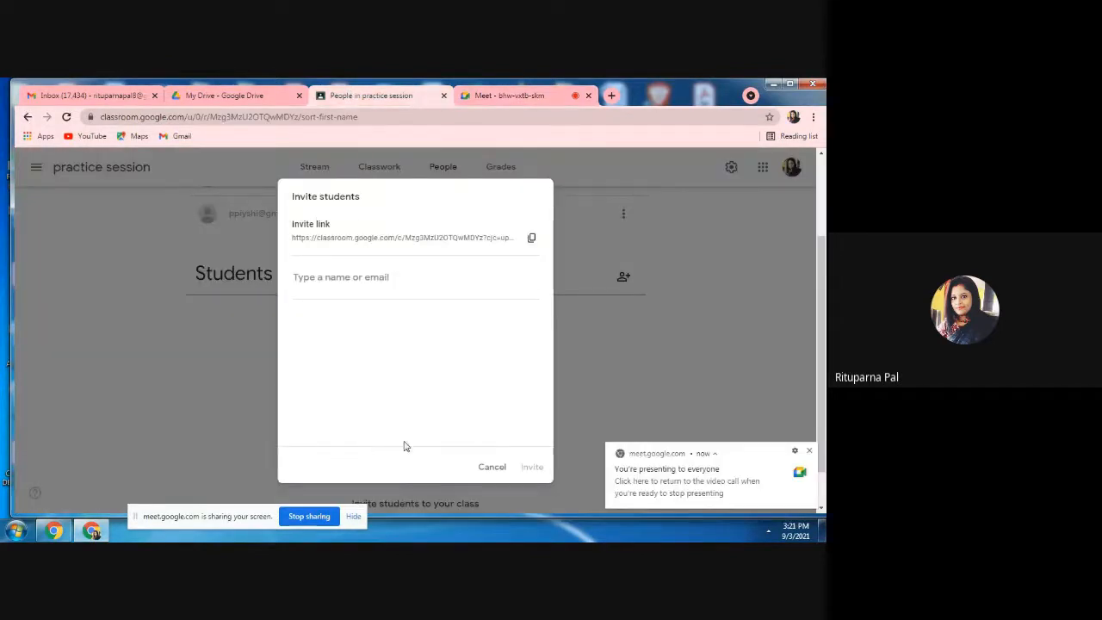
pyautogui.click(496, 472)
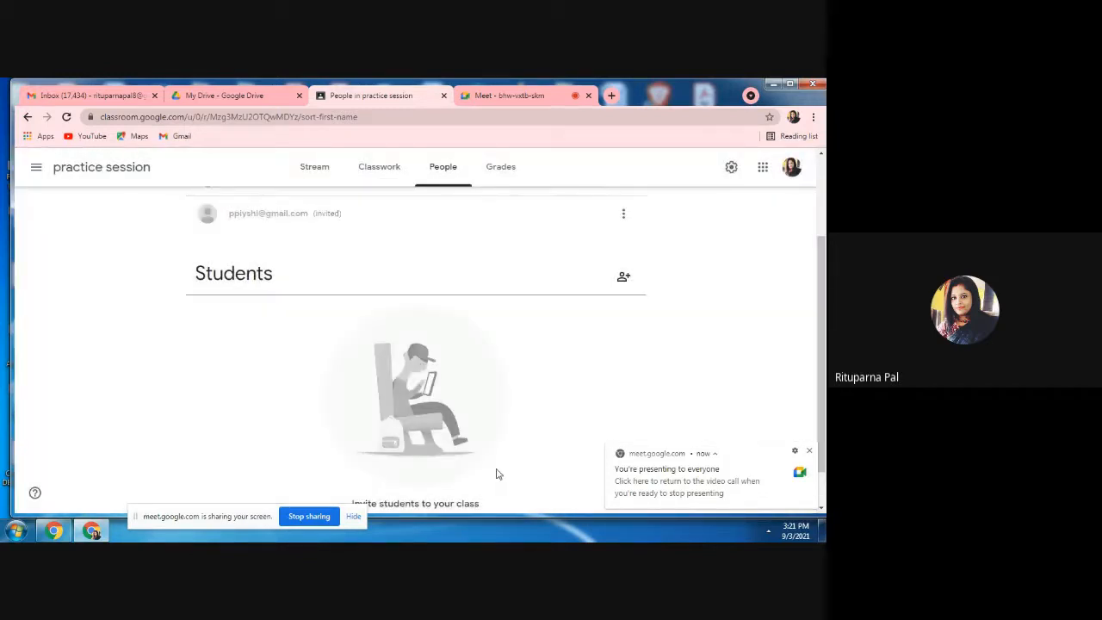
pyautogui.click(314, 173)
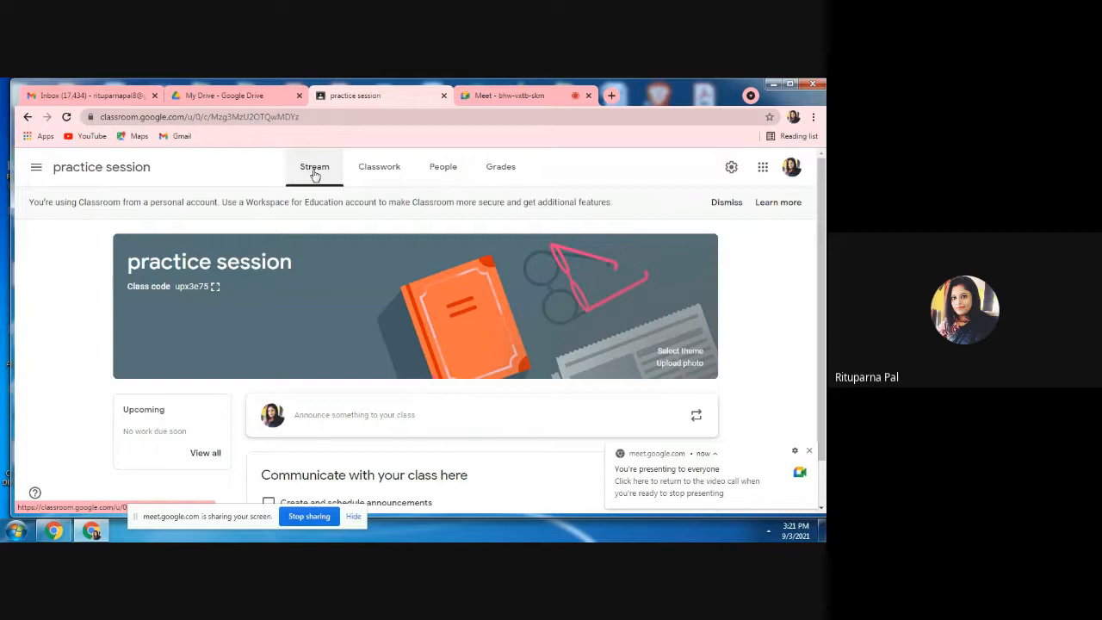
pyautogui.click(810, 453)
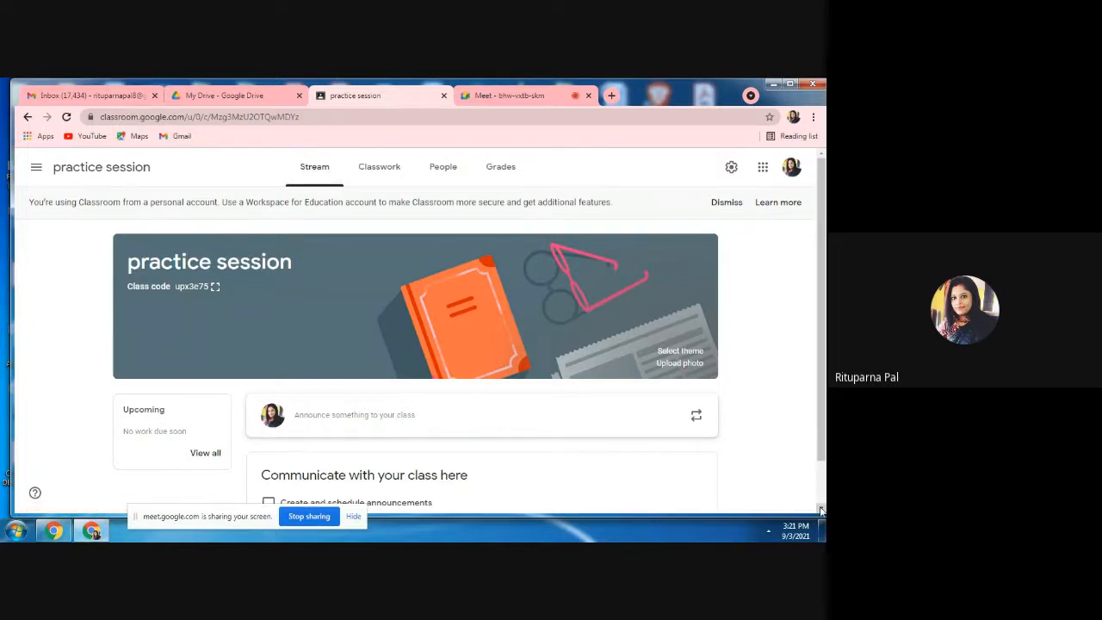
# Start a new announcement in the practice session stream and write "welcome" as its text.
pyautogui.scroll(-1, 821, 511)
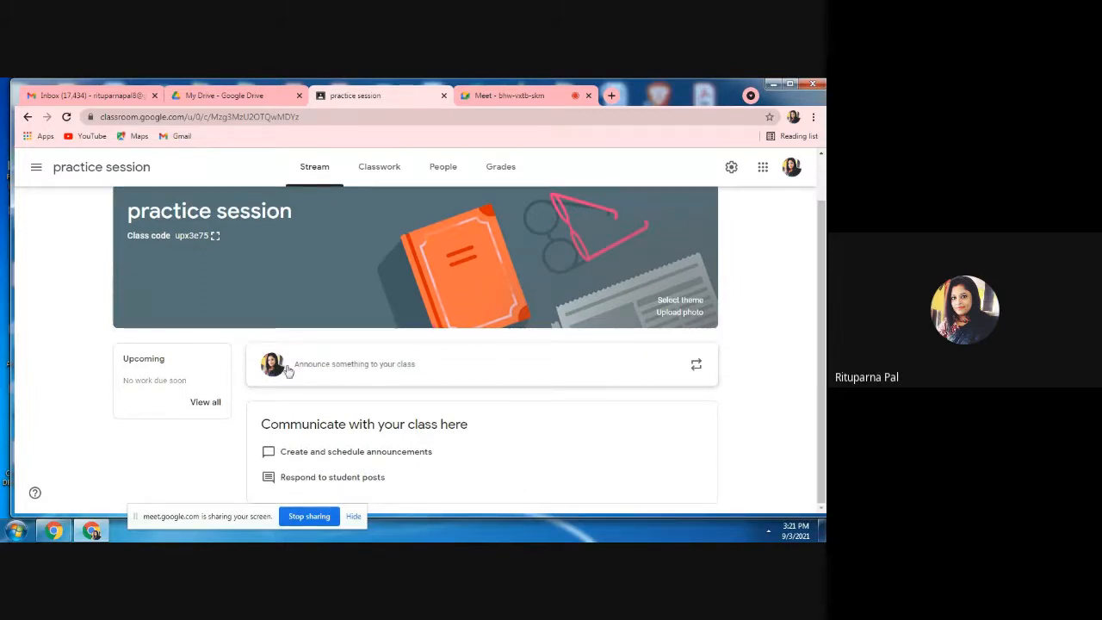
pyautogui.click(335, 367)
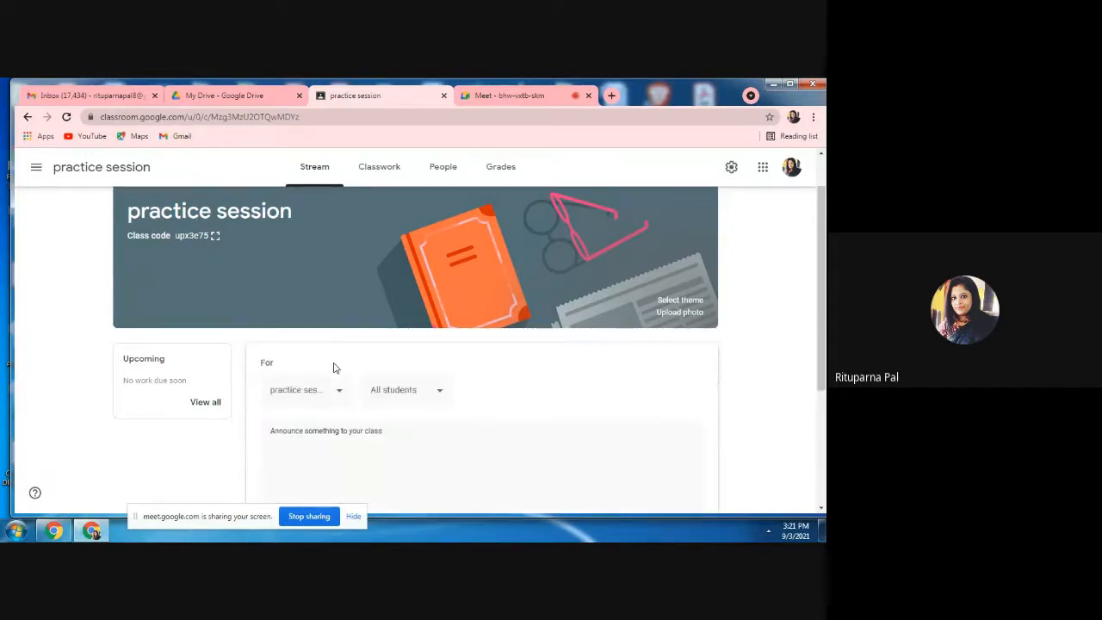
pyautogui.write('we')
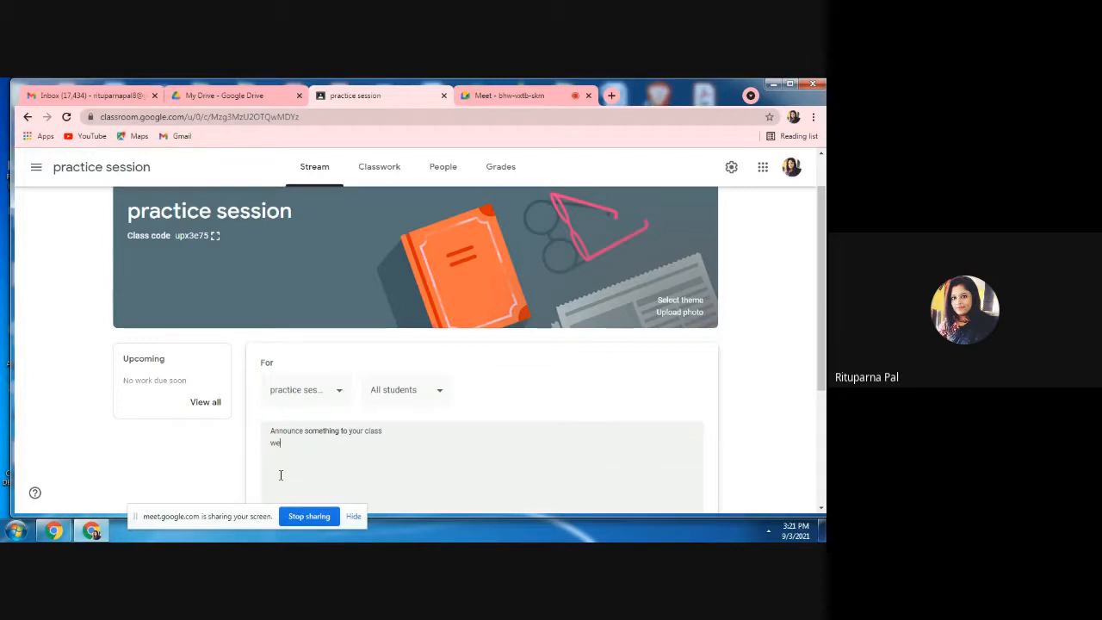
pyautogui.write('lcome')
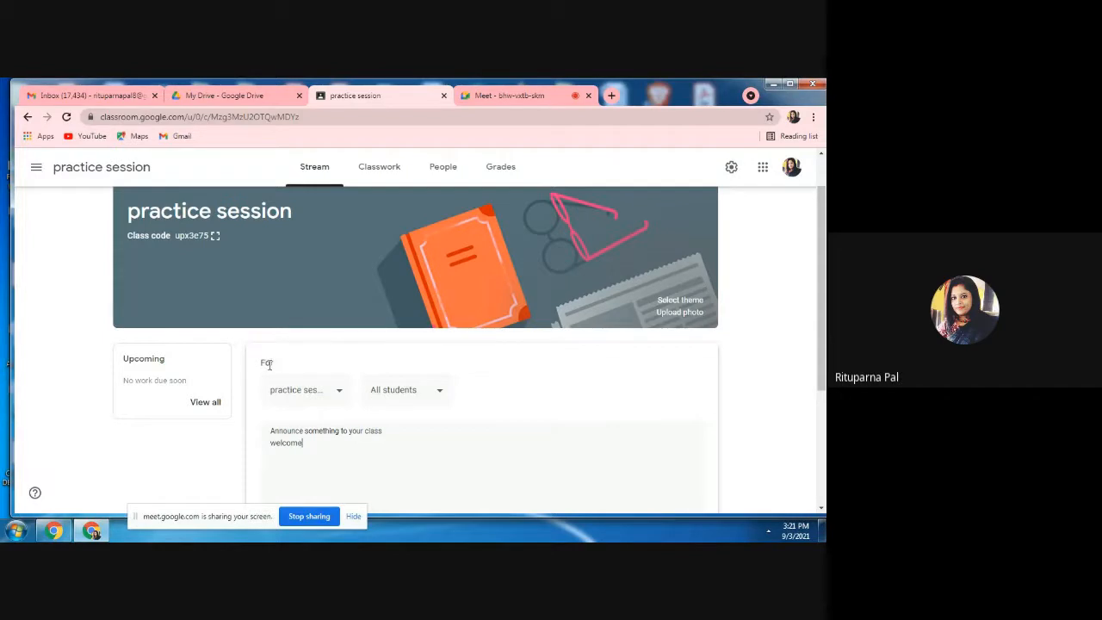
# Add the CU EXAMINATION class to the announcement's target classes, remove it again and close the class list.
pyautogui.click(339, 394)
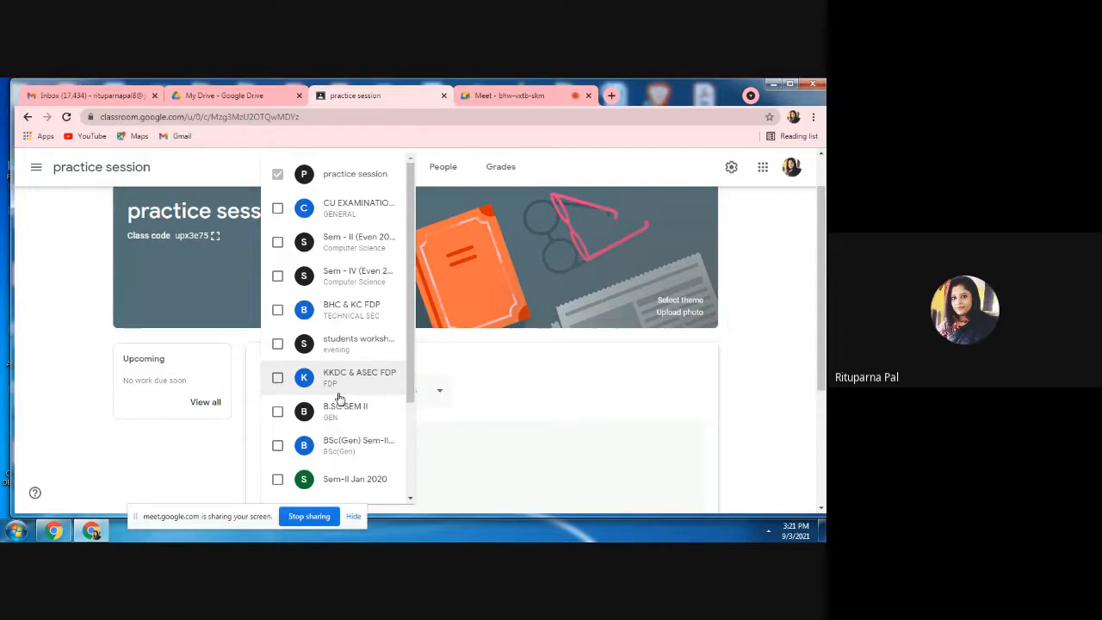
pyautogui.click(277, 209)
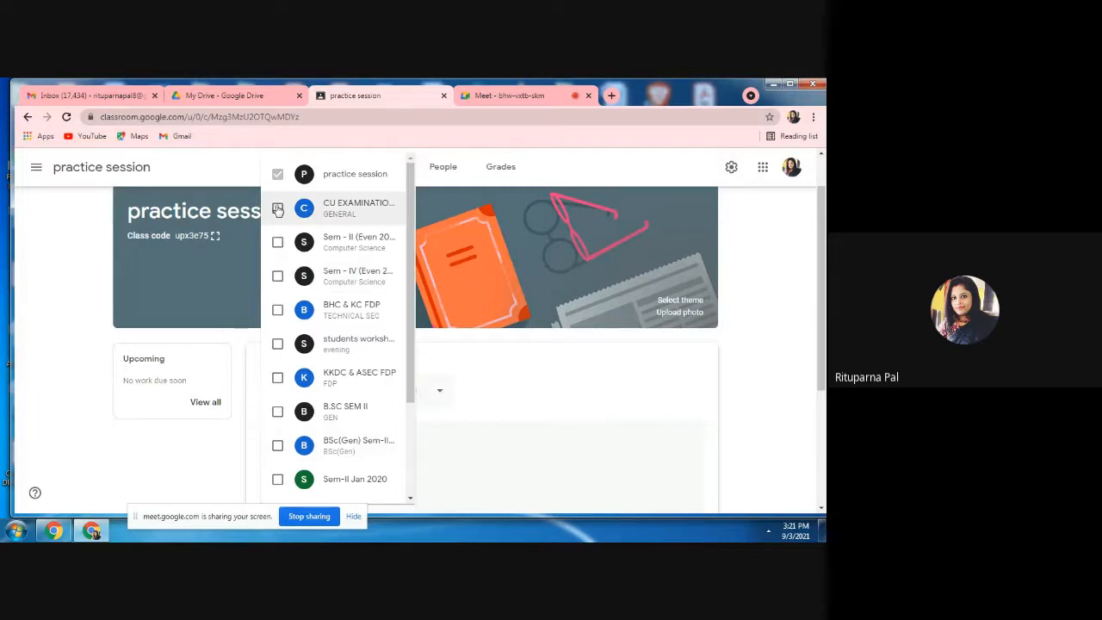
pyautogui.click(278, 209)
pyautogui.click(211, 172)
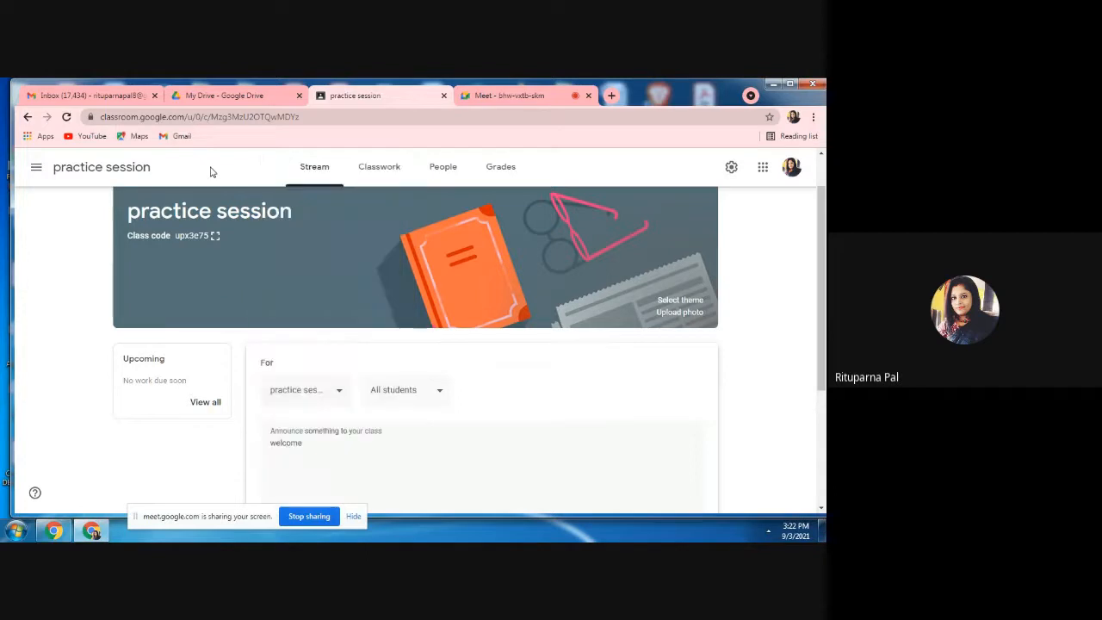
# Bring up the Google Drive file picker for the announcement and close it without attaching a file.
pyautogui.click(822, 509)
pyautogui.scroll(-3, 823, 509)
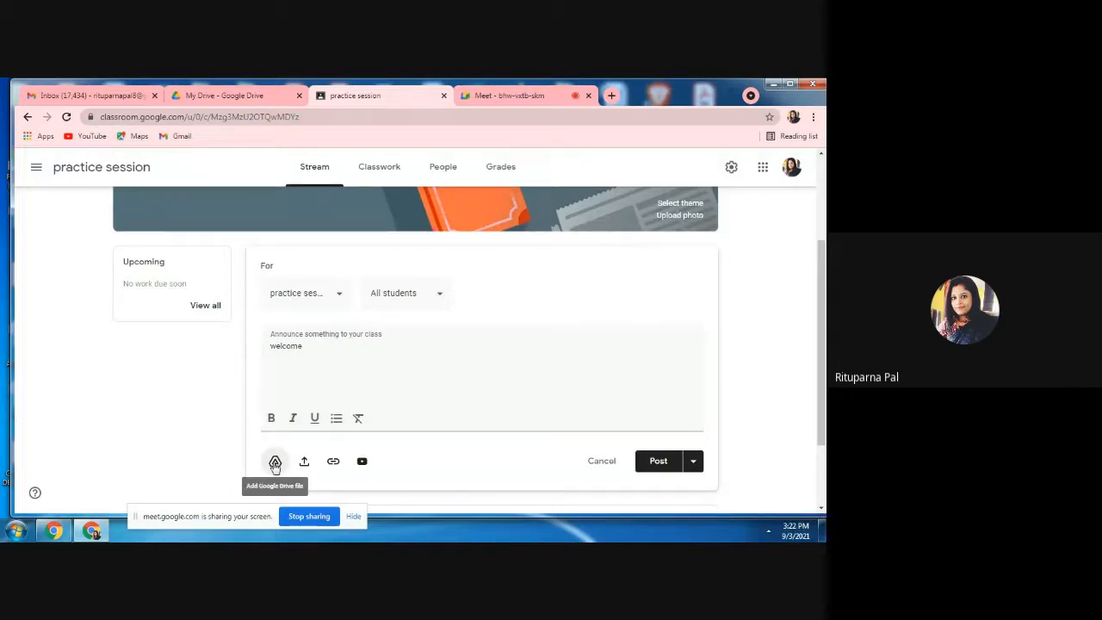
pyautogui.click(275, 464)
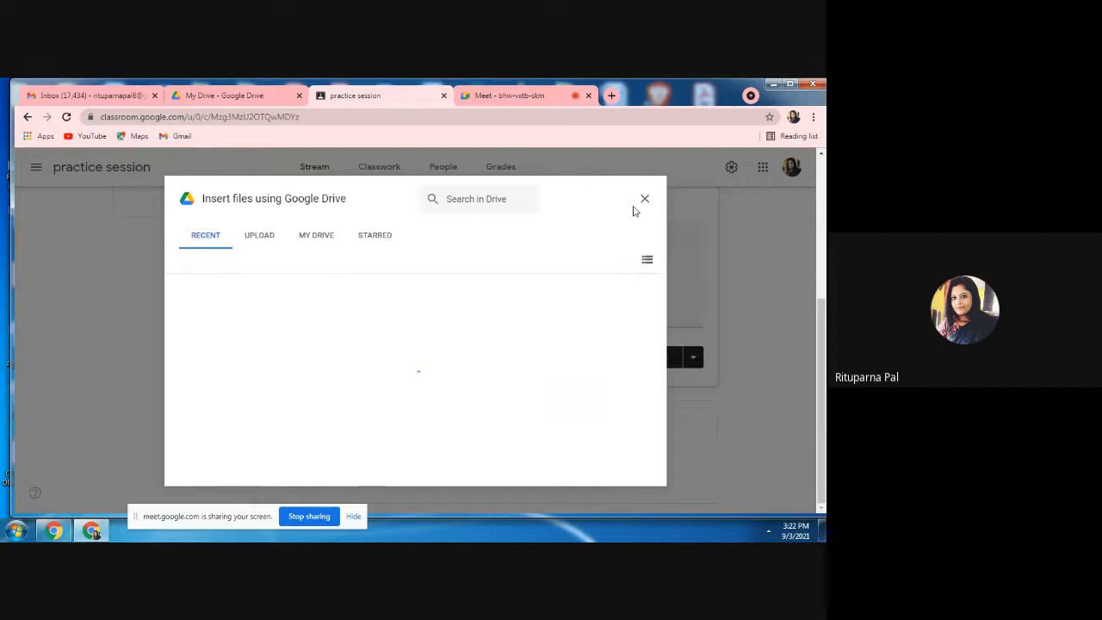
pyautogui.click(644, 199)
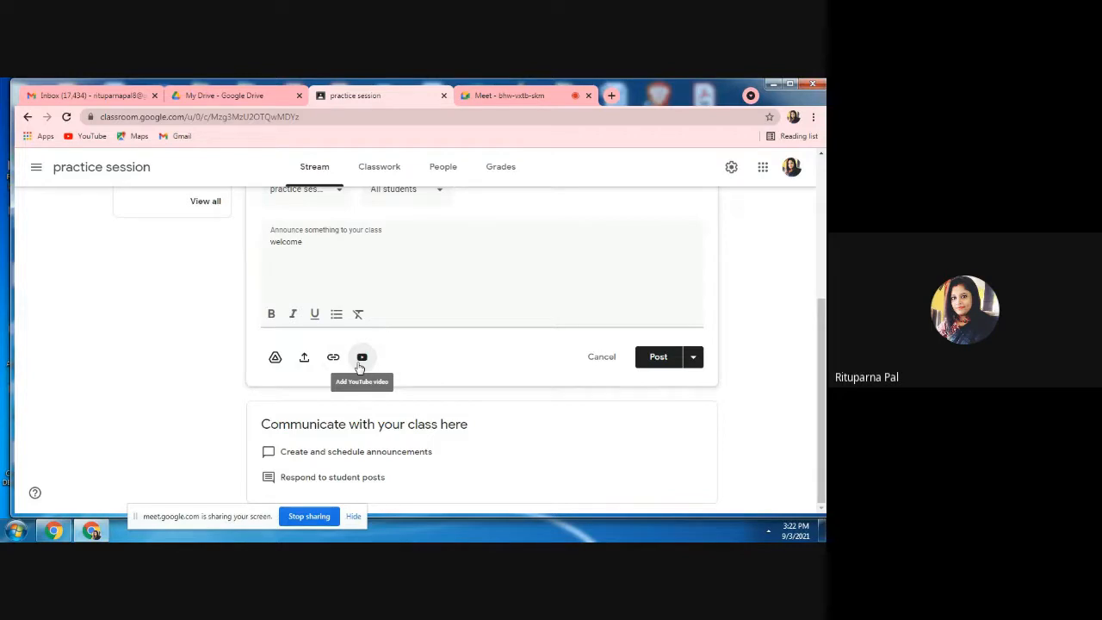
# Post the welcome announcement to the practice session class and stop sharing the screen in the Meet call.
pyautogui.click(659, 359)
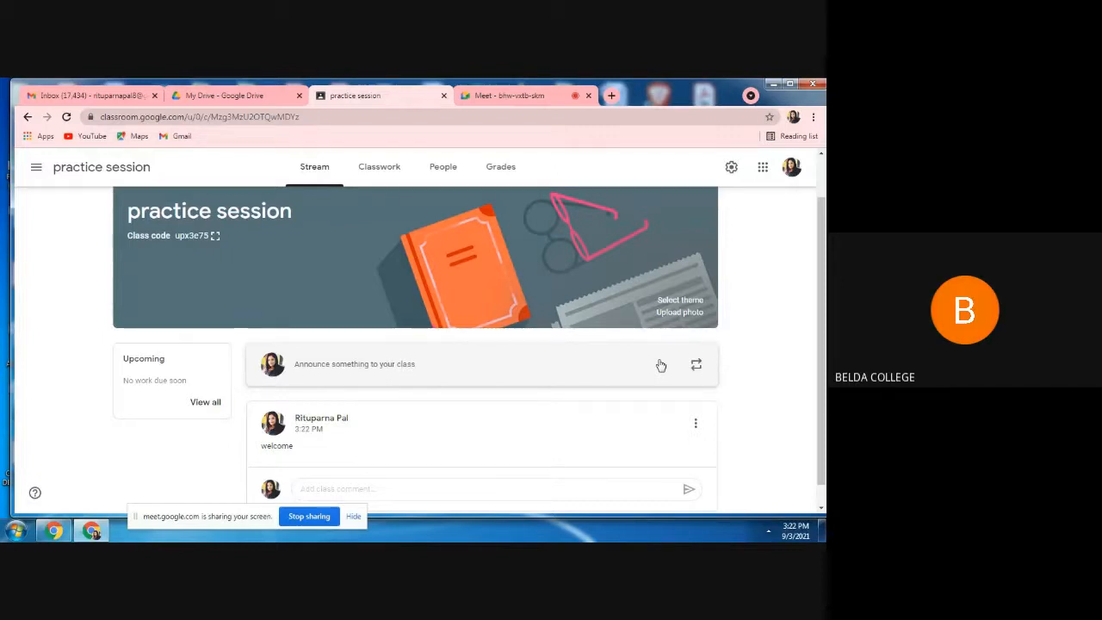
pyautogui.click(308, 517)
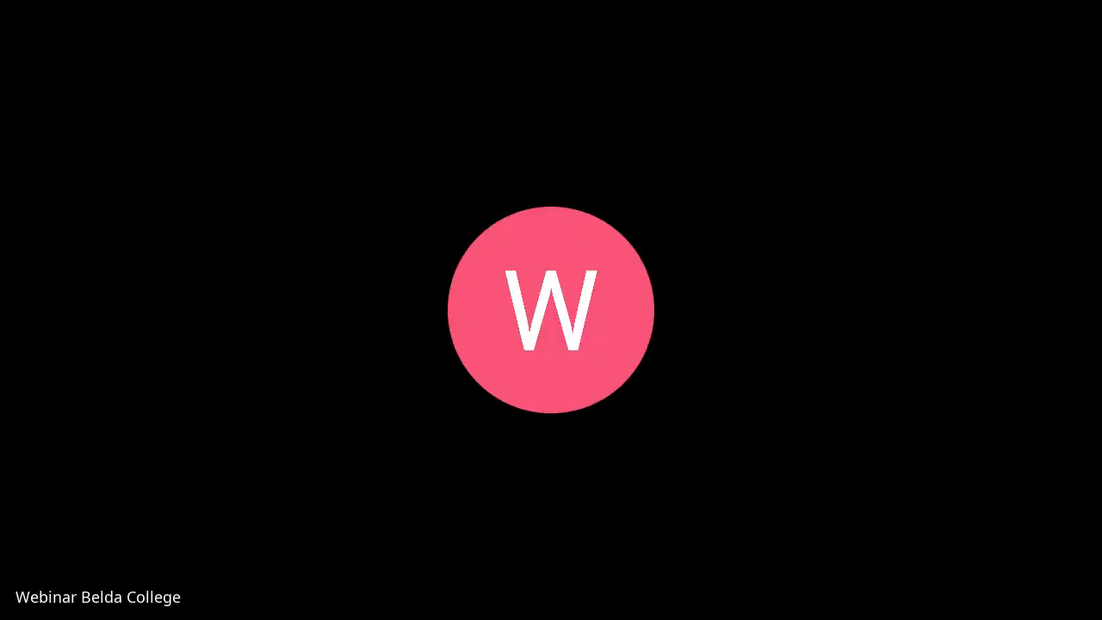
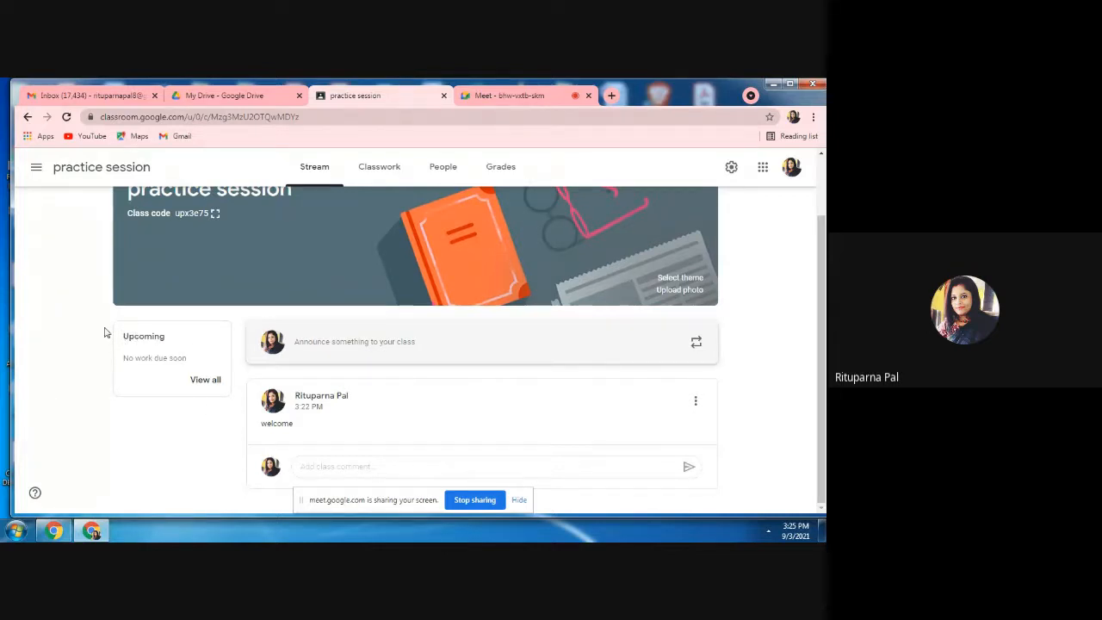
# Start a new classwork material in the practice session class and title it "computational mathematics".
pyautogui.moveTo(75, 527)
pyautogui.click(371, 168)
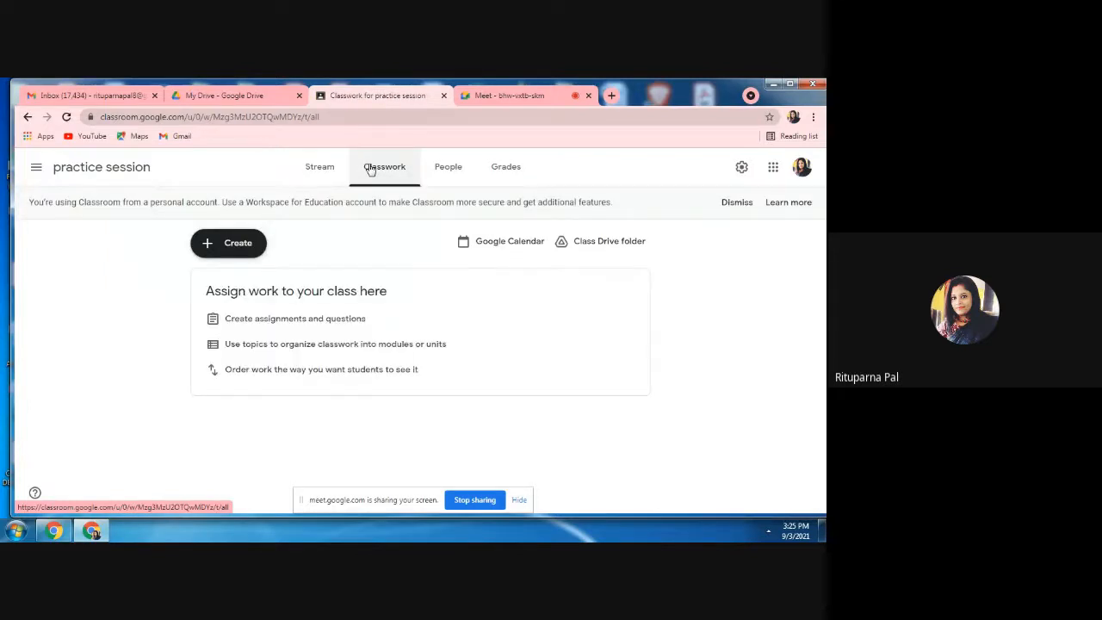
pyautogui.click(240, 245)
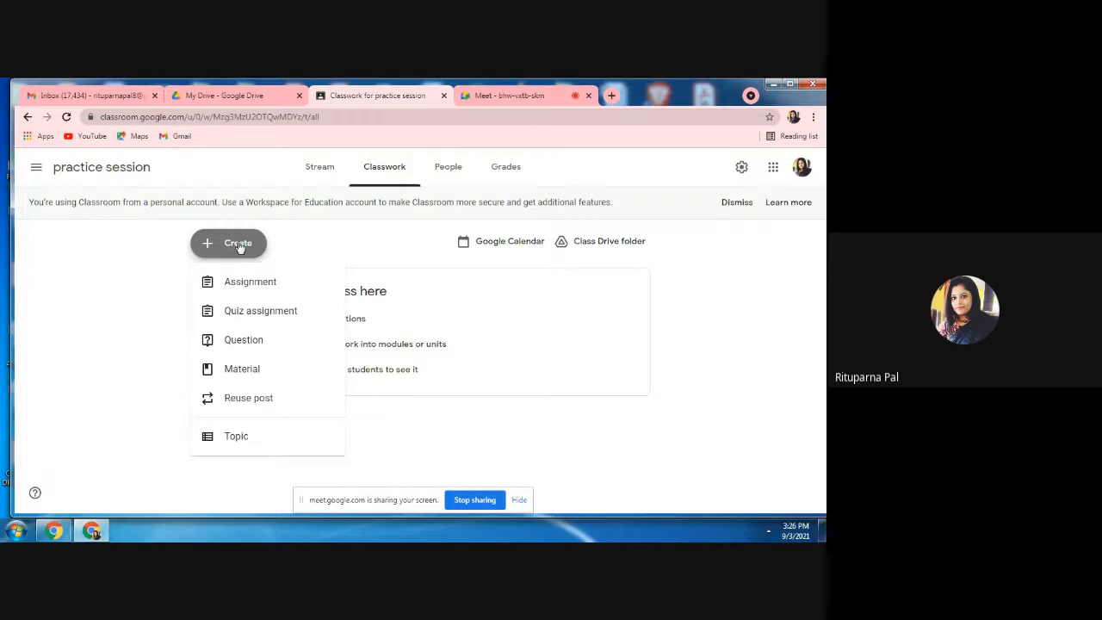
pyautogui.click(235, 377)
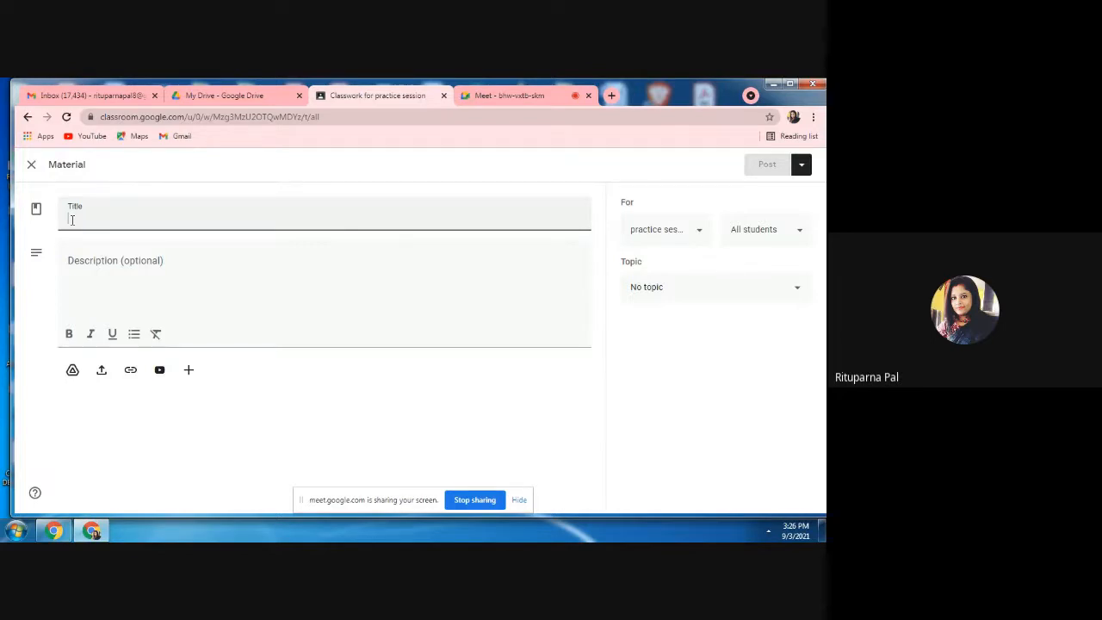
pyautogui.write('comp')
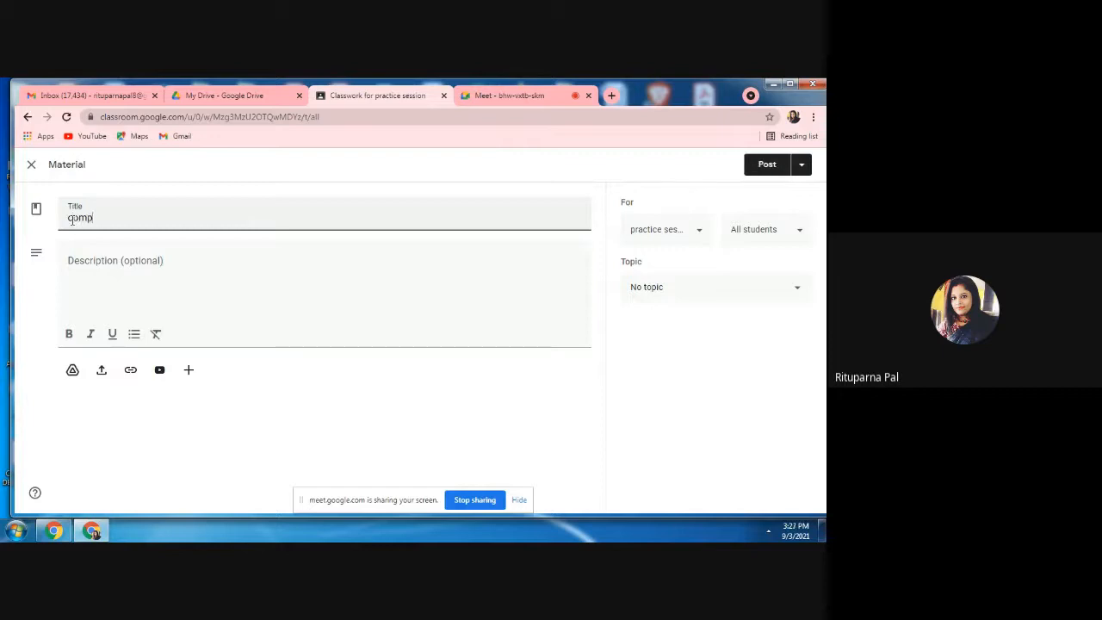
pyautogui.write('utational mathematics')
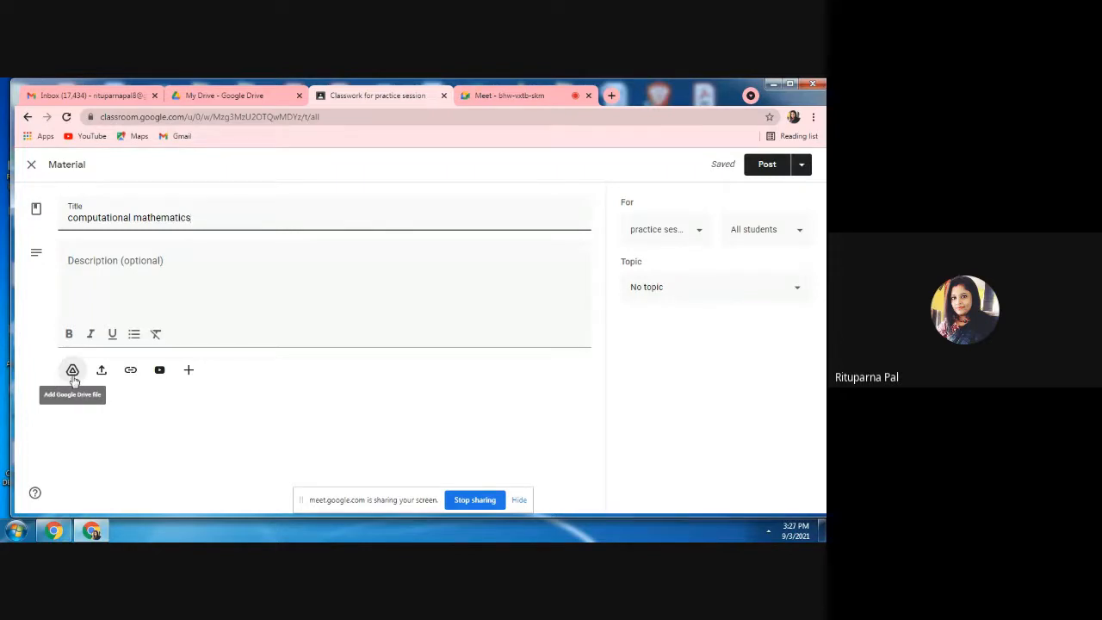
# Attach data structure_20190216193254.pdf.pdf from the lectures folder of My Drive to the material.
pyautogui.click(72, 372)
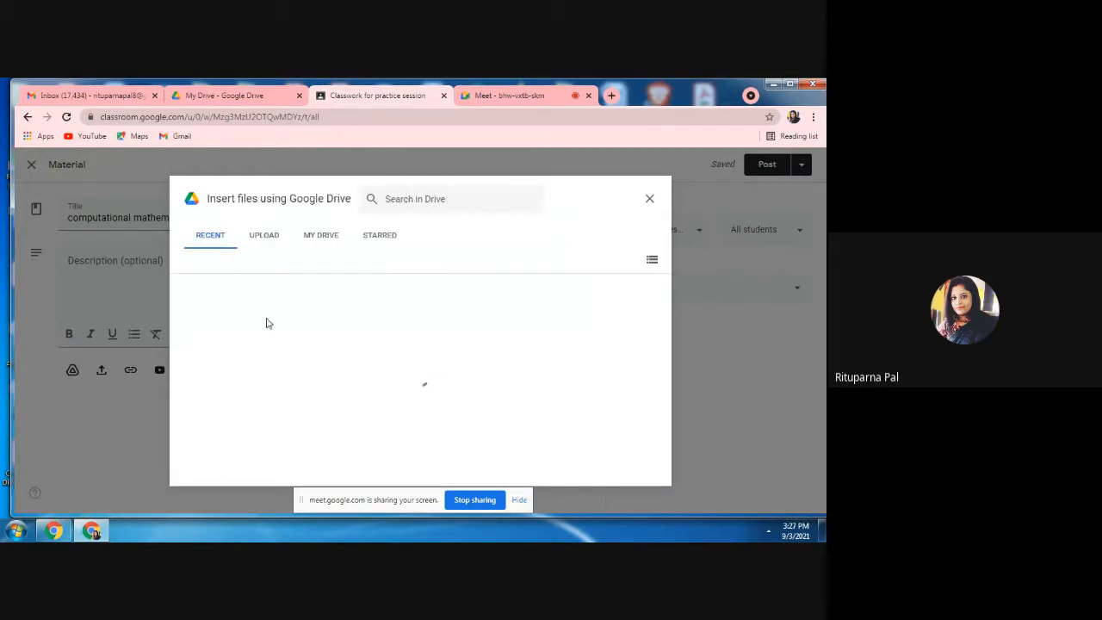
pyautogui.click(321, 239)
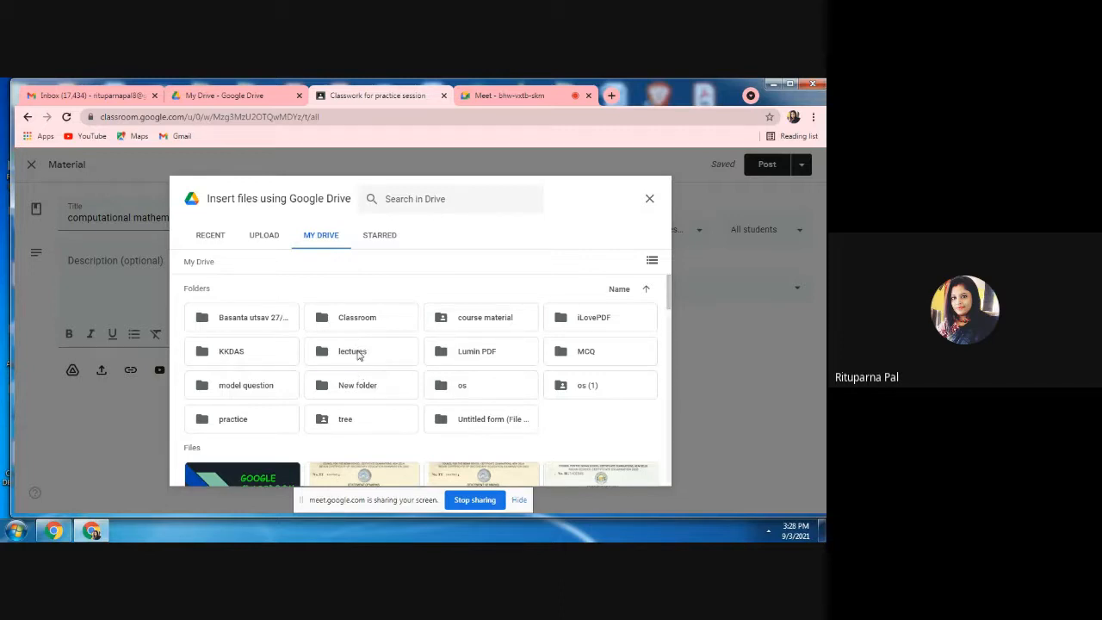
pyautogui.doubleClick(359, 353)
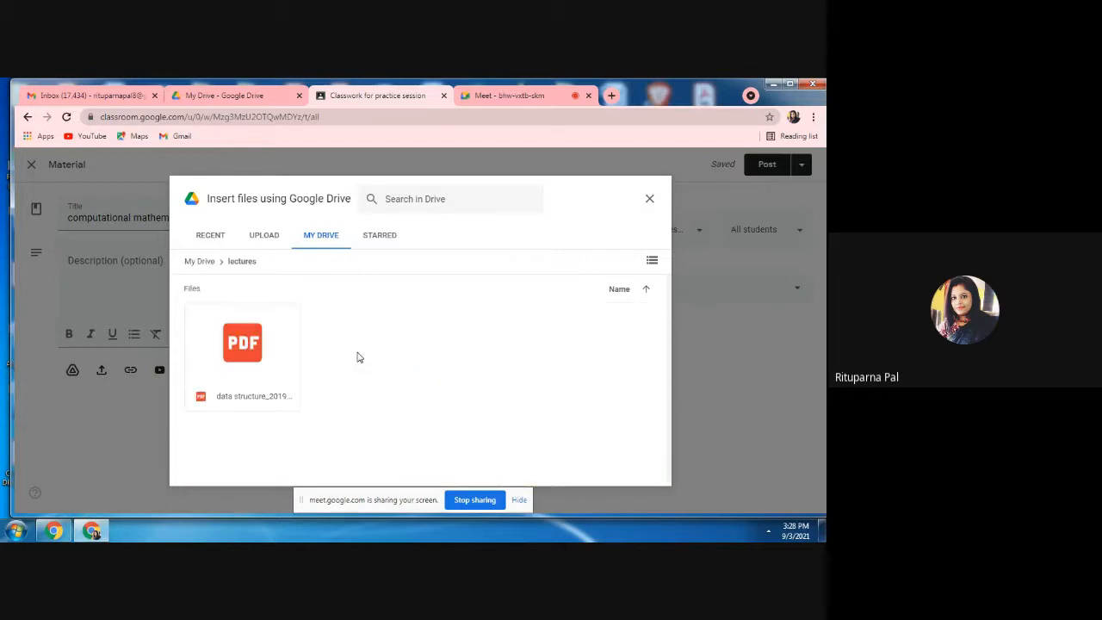
pyautogui.click(249, 366)
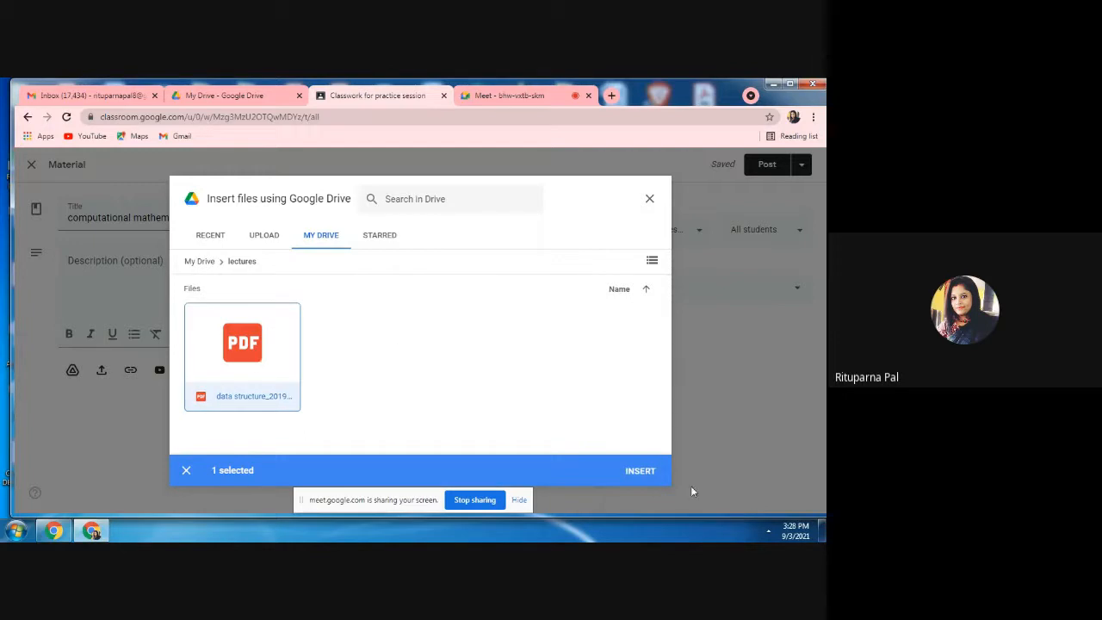
pyautogui.click(640, 471)
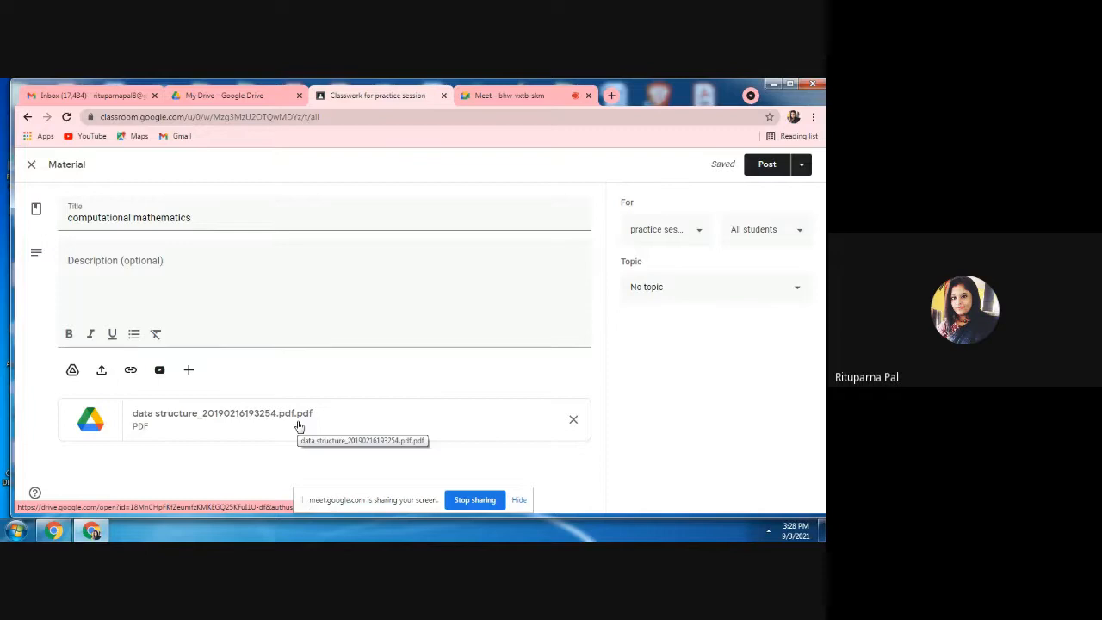
# Upload math.docx from the computer's Desktop as a second attachment to the material.
pyautogui.click(102, 372)
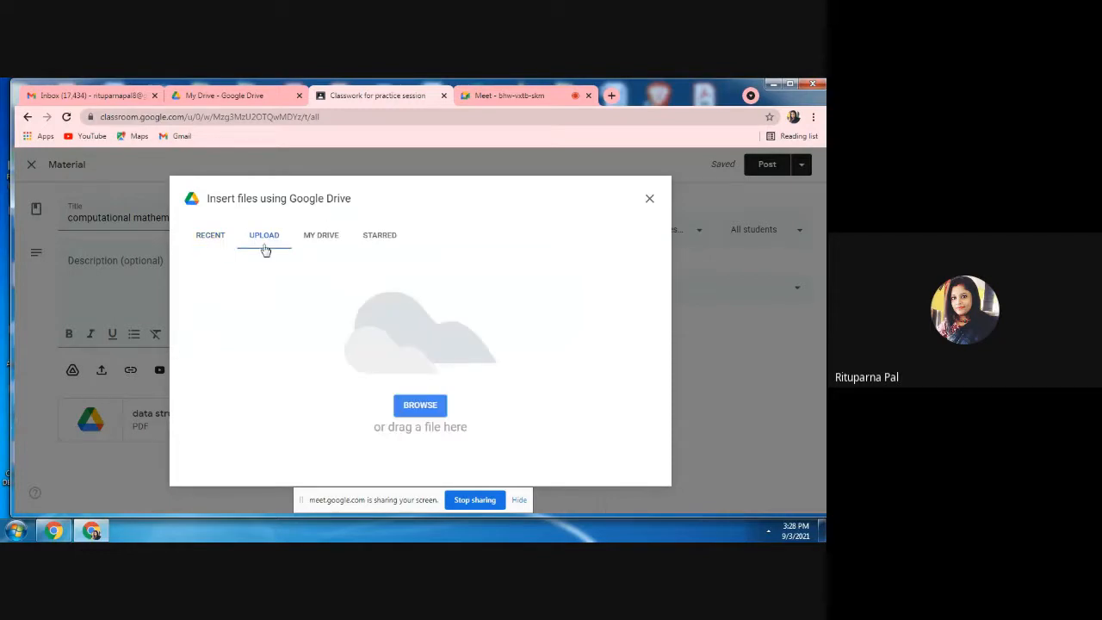
pyautogui.click(422, 411)
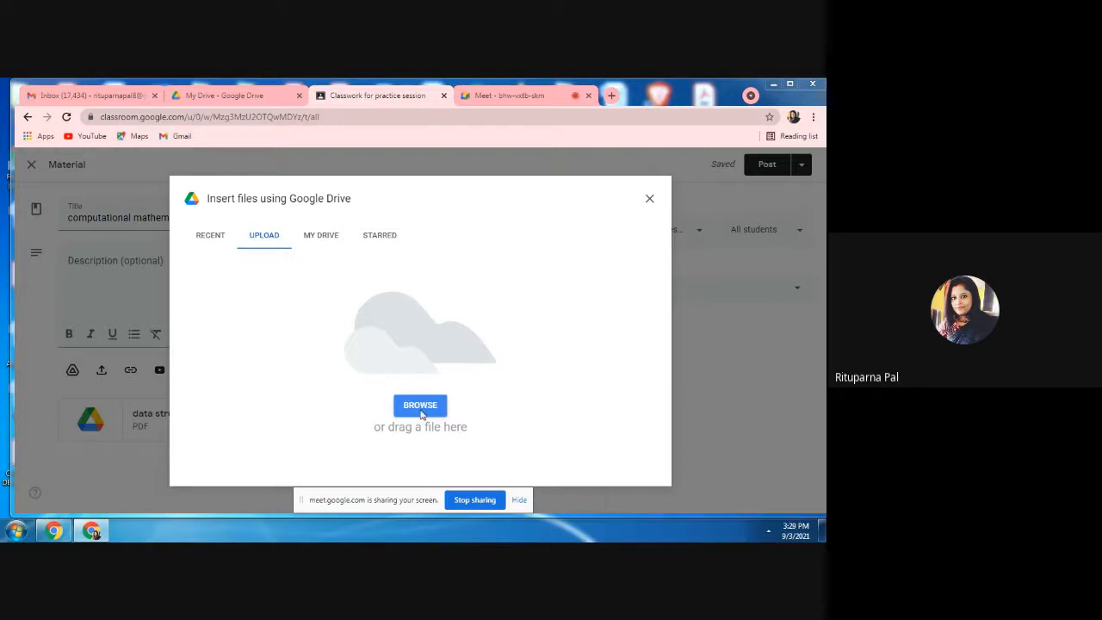
pyautogui.click(422, 415)
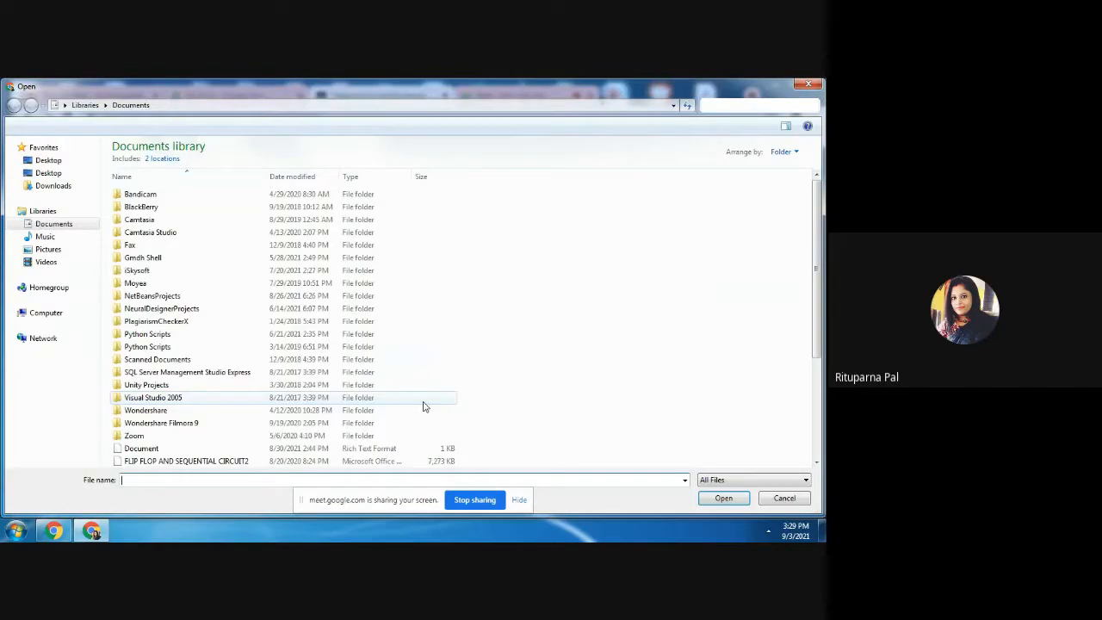
pyautogui.click(60, 176)
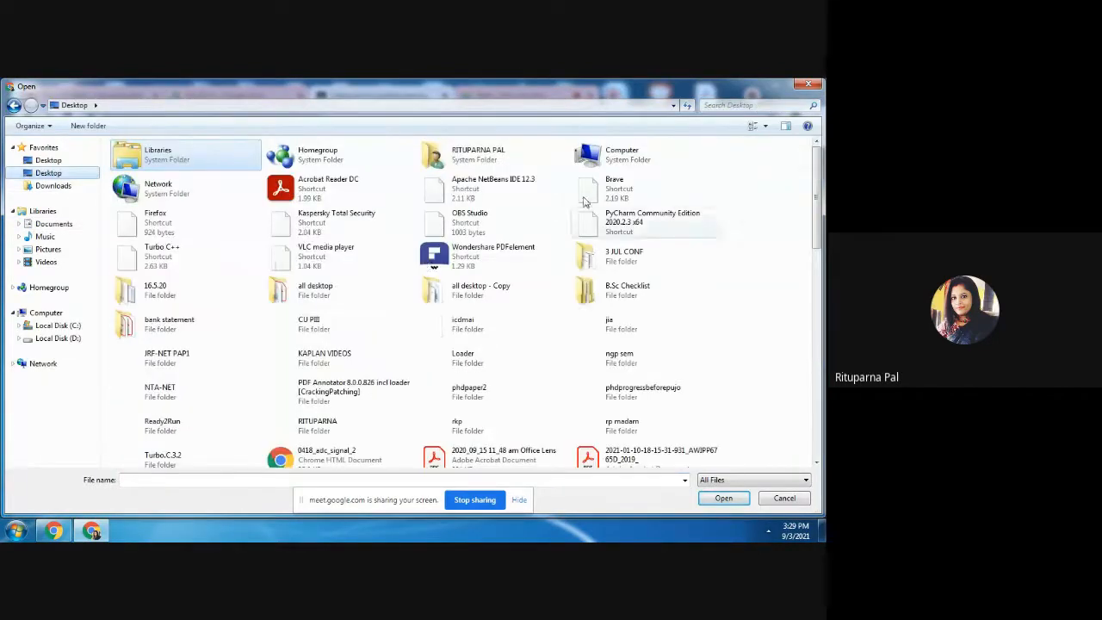
pyautogui.click(282, 481)
pyautogui.write('ma')
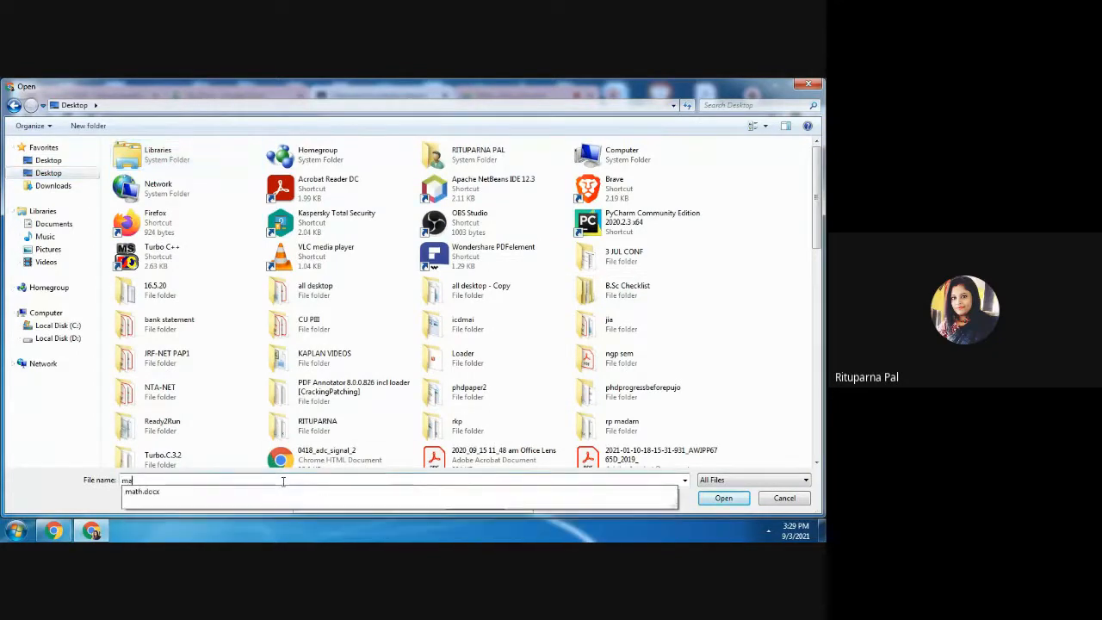
pyautogui.click(255, 498)
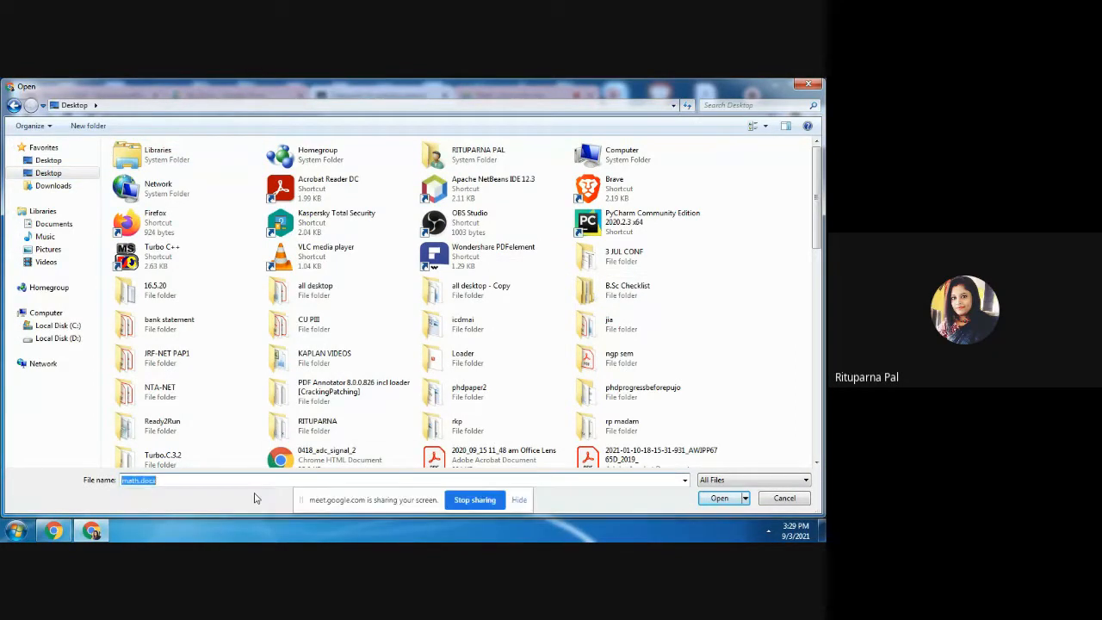
pyautogui.click(719, 498)
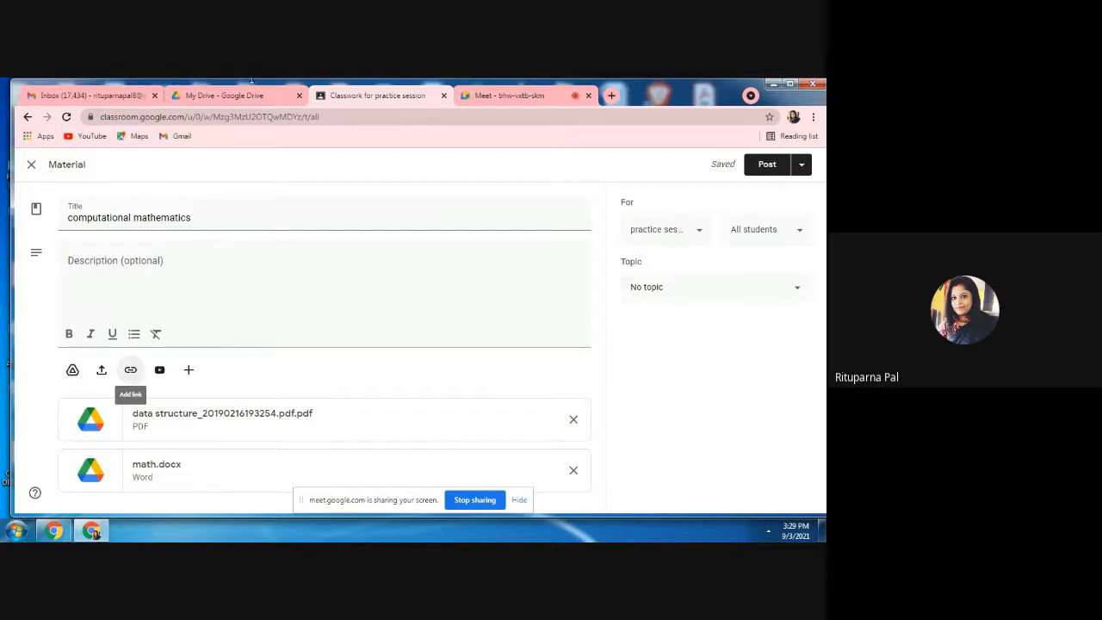
# Switch to Google Drive and copy the sharing link of the zoom_discscheduling.mp4 video.
pyautogui.click(237, 96)
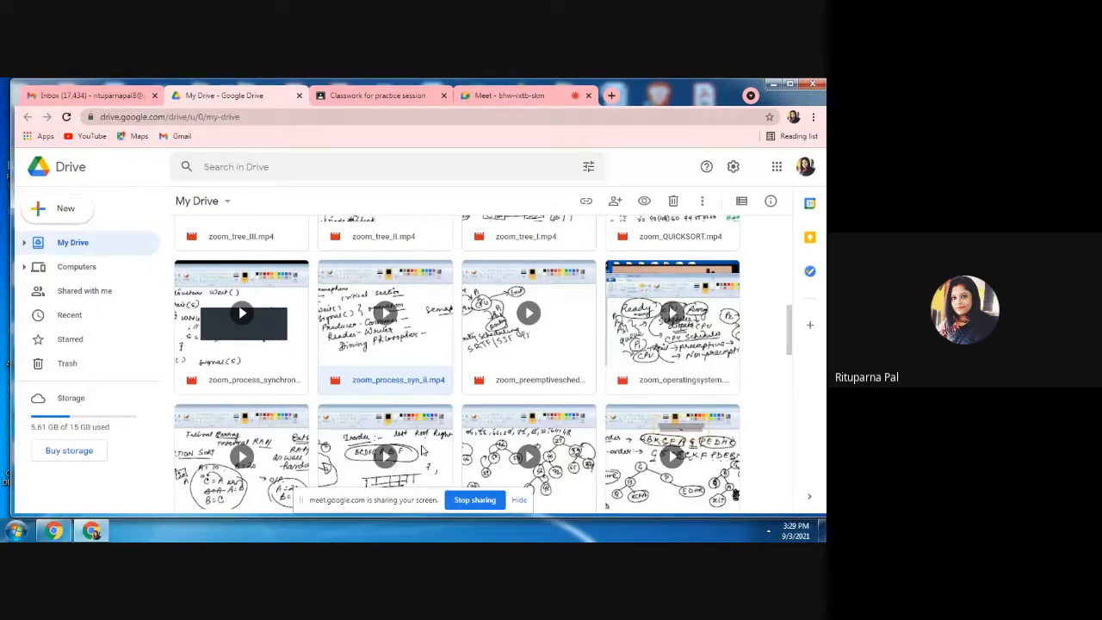
pyautogui.click(788, 506)
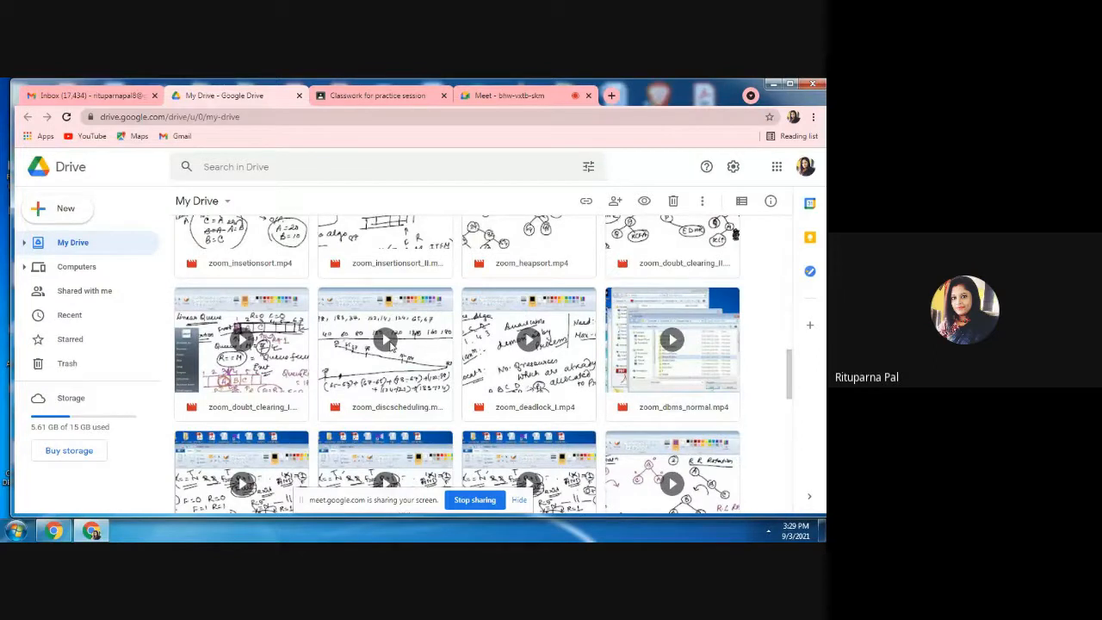
pyautogui.rightClick(390, 346)
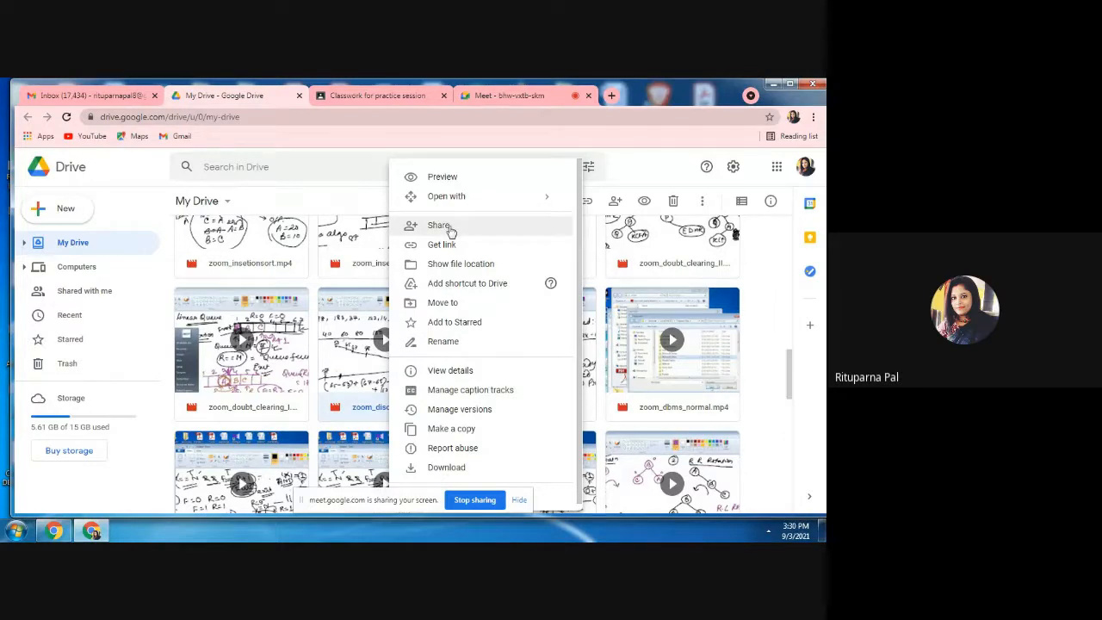
pyautogui.click(449, 228)
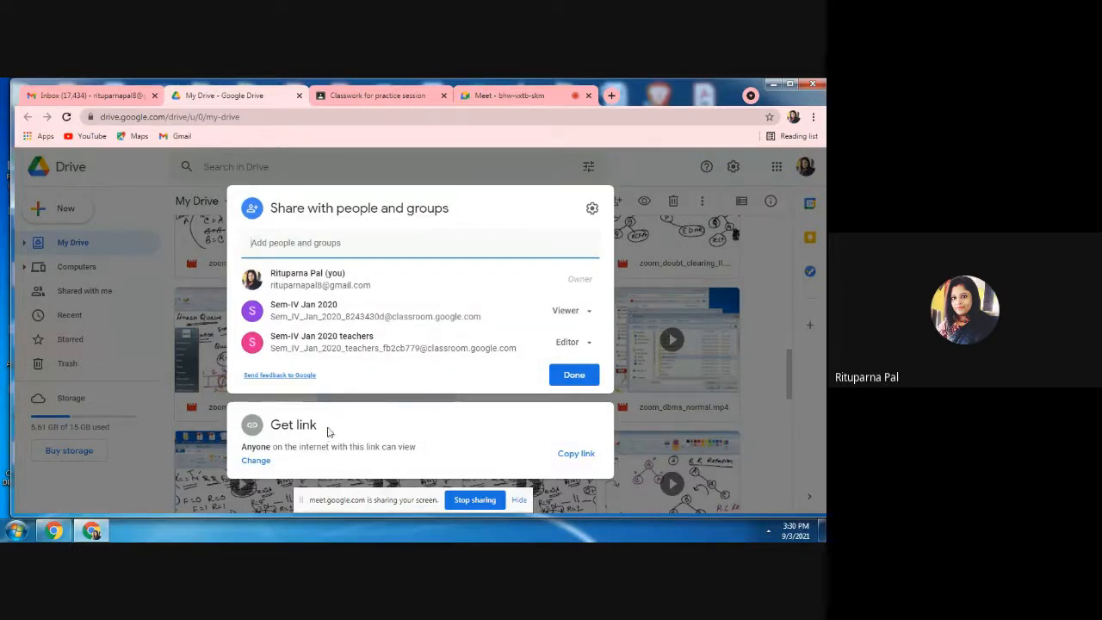
pyautogui.click(569, 459)
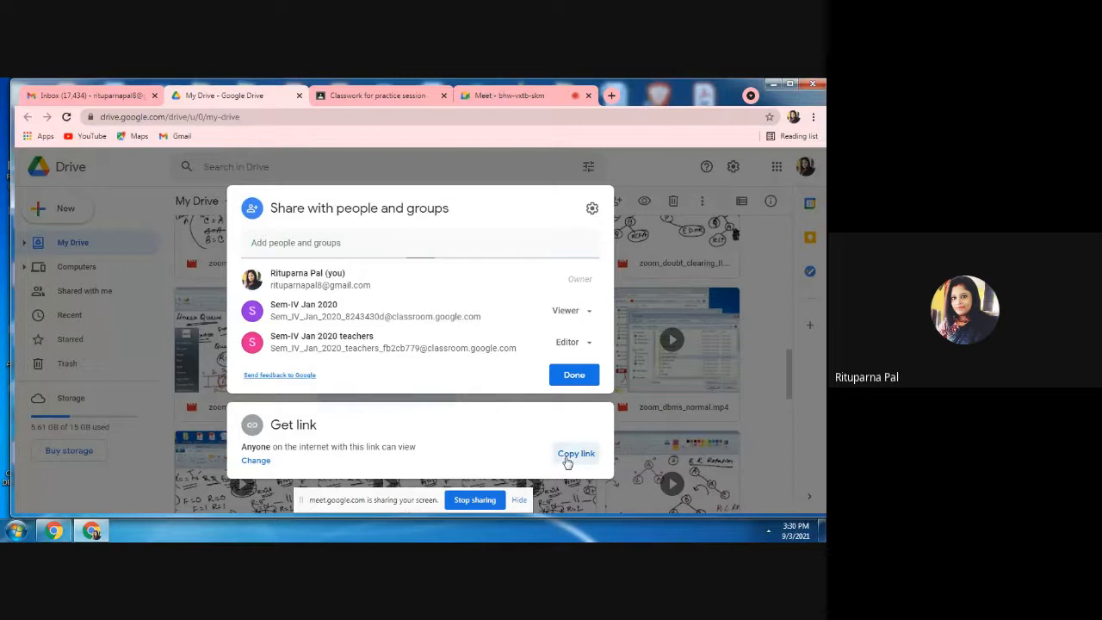
pyautogui.click(574, 375)
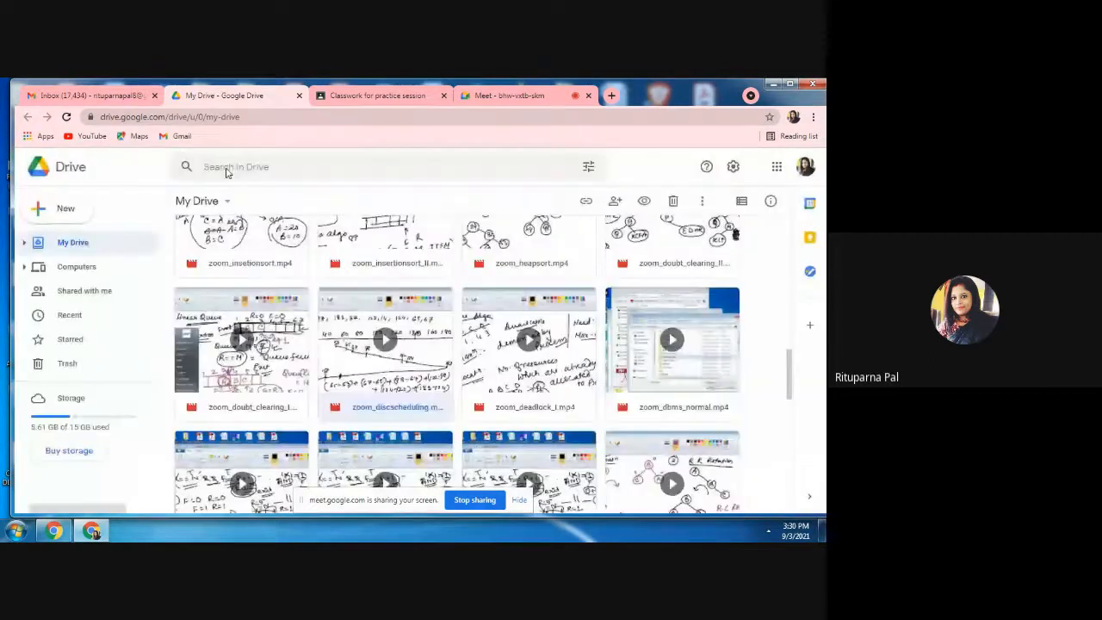
# Return to Google Classroom and attach the copied video link to the computational mathematics material.
pyautogui.click(375, 97)
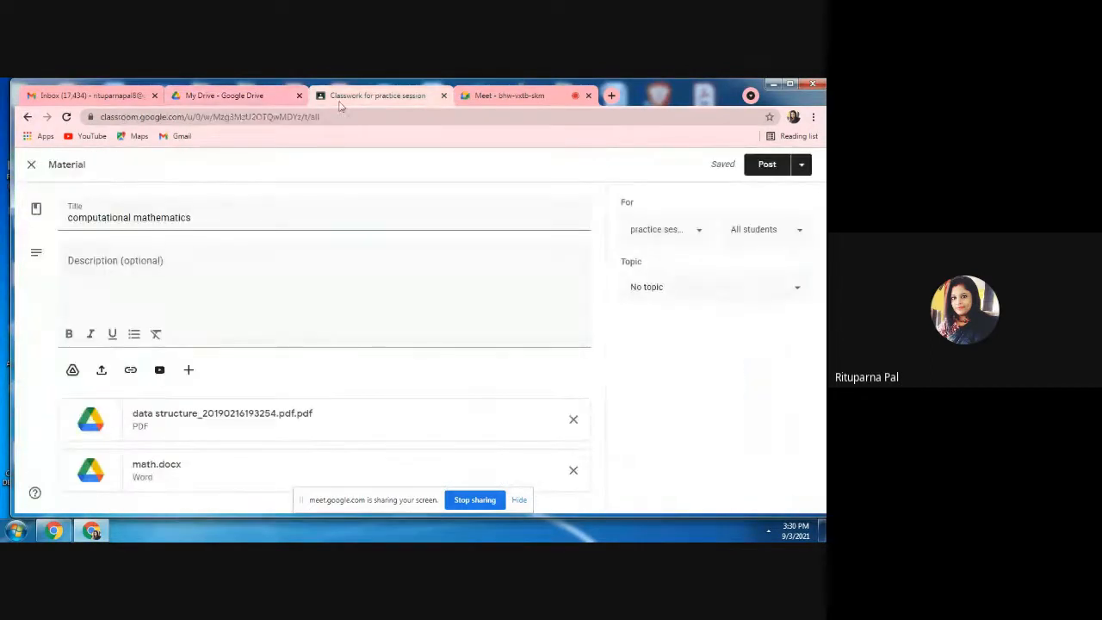
pyautogui.click(130, 374)
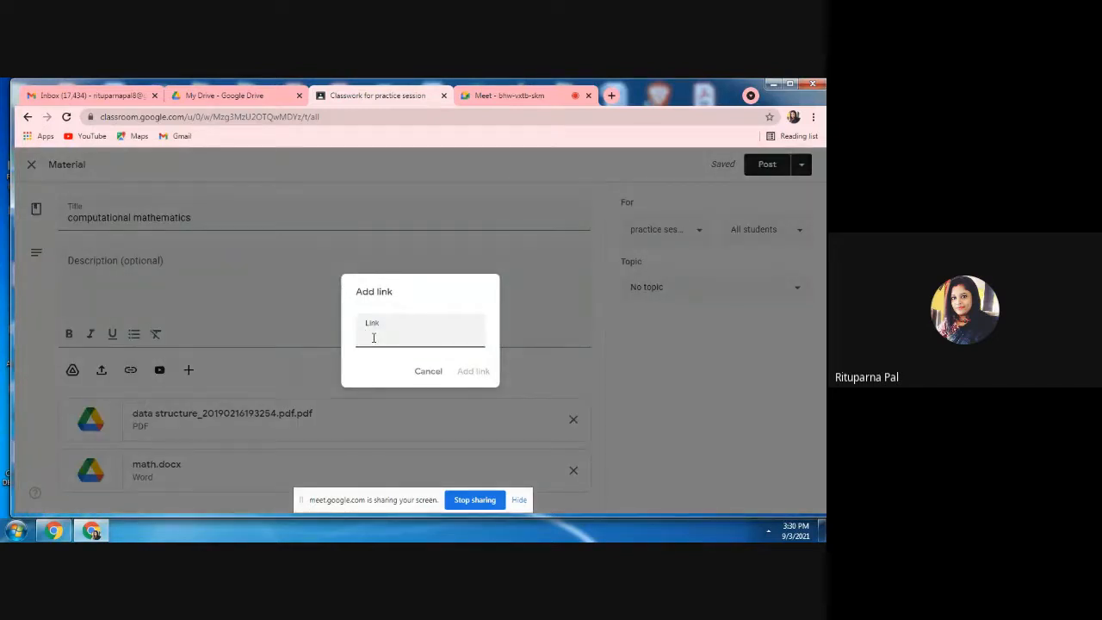
pyautogui.hotkey('ctrl', 'v')
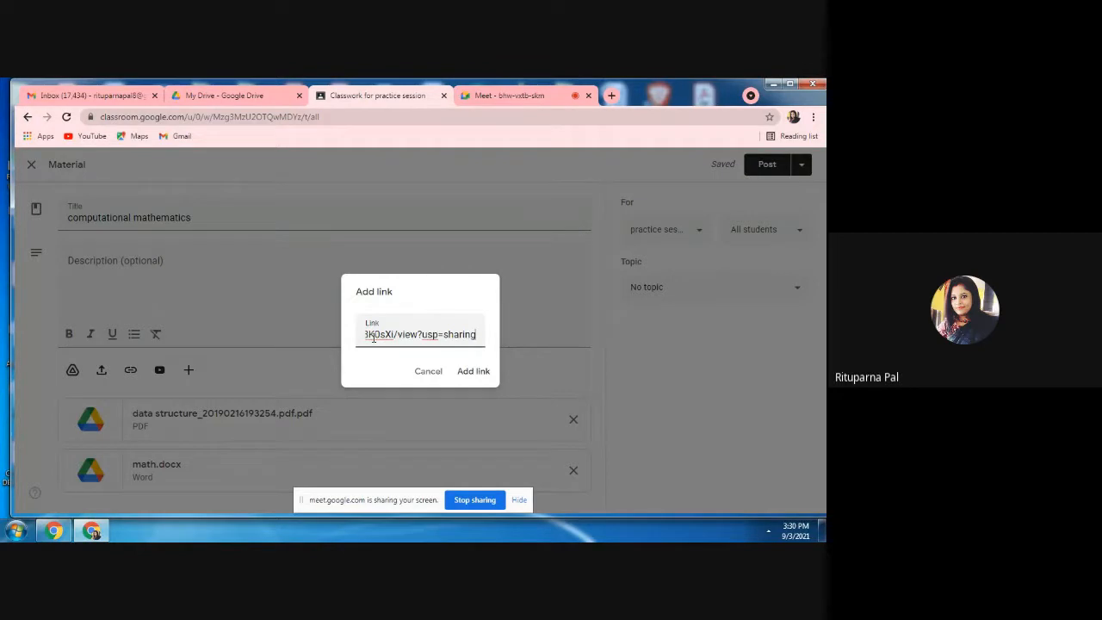
pyautogui.click(472, 373)
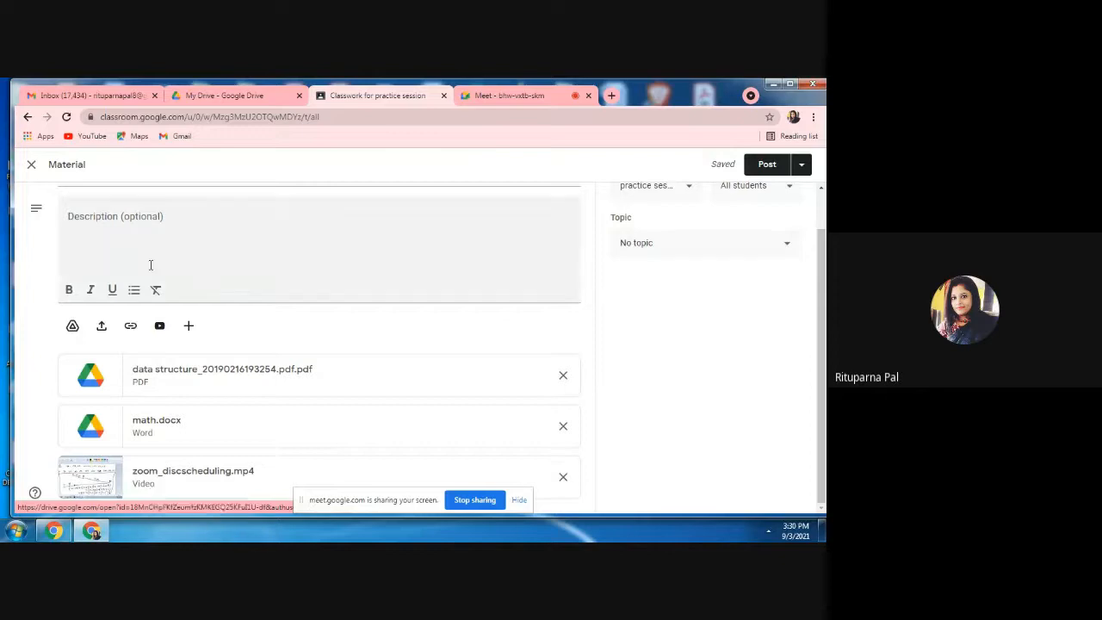
# Search YouTube for "stack" from the material's video picker and close it without adding a video.
pyautogui.click(159, 327)
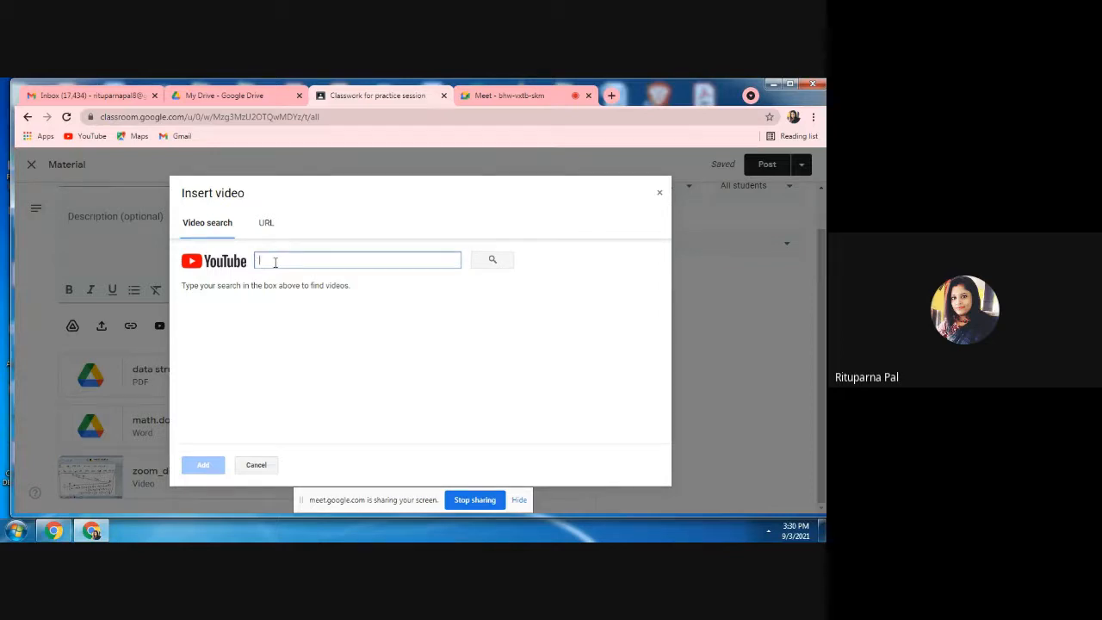
pyautogui.write('stac')
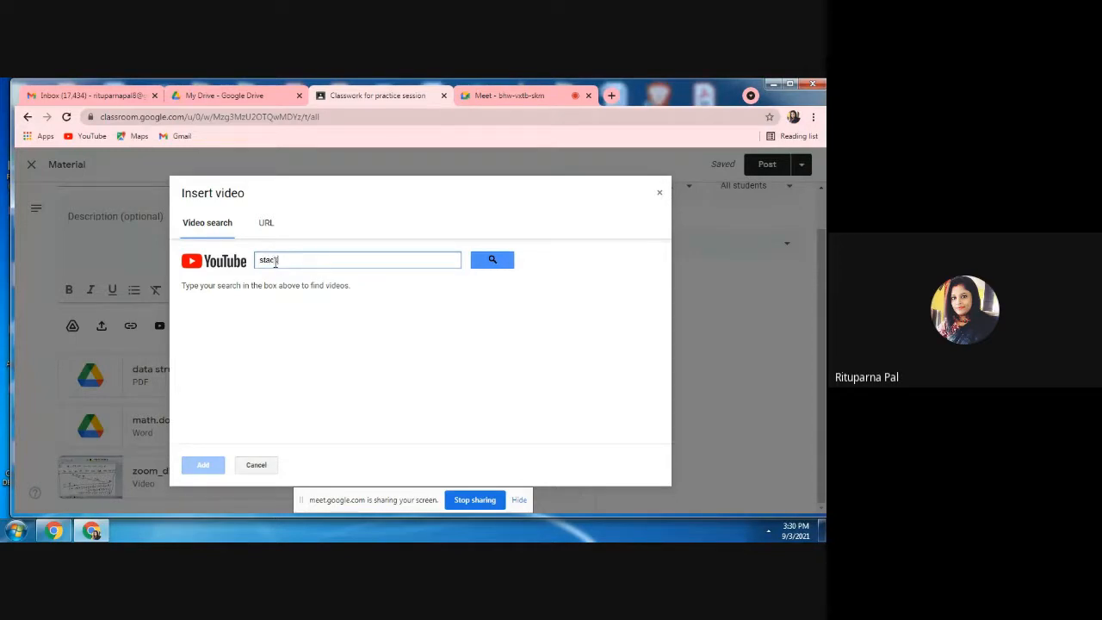
pyautogui.write('k')
pyautogui.click(484, 262)
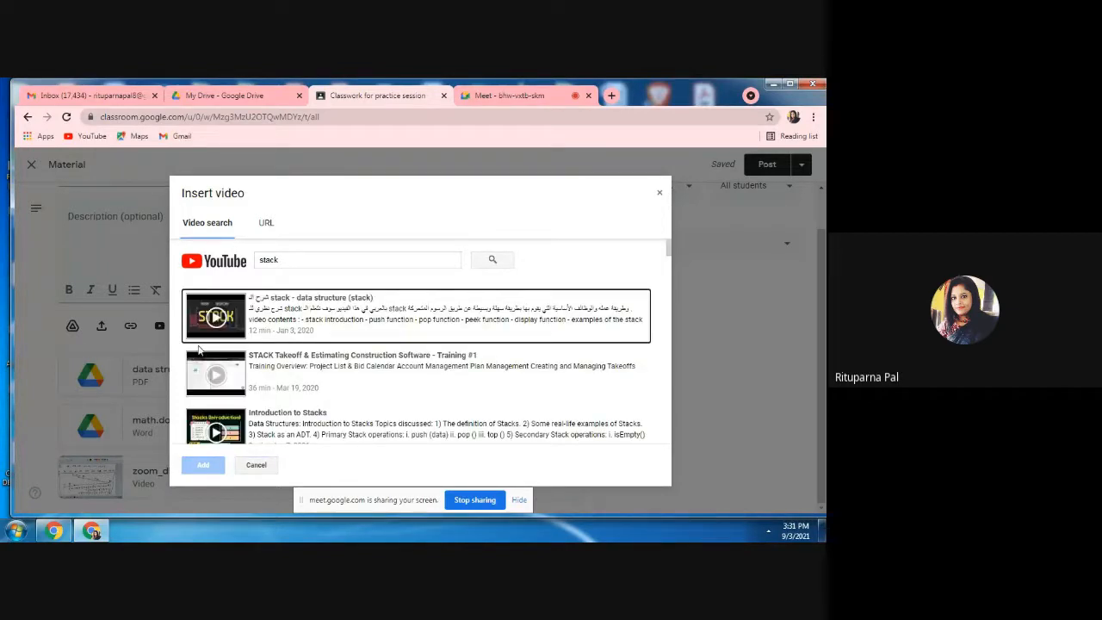
pyautogui.click(661, 196)
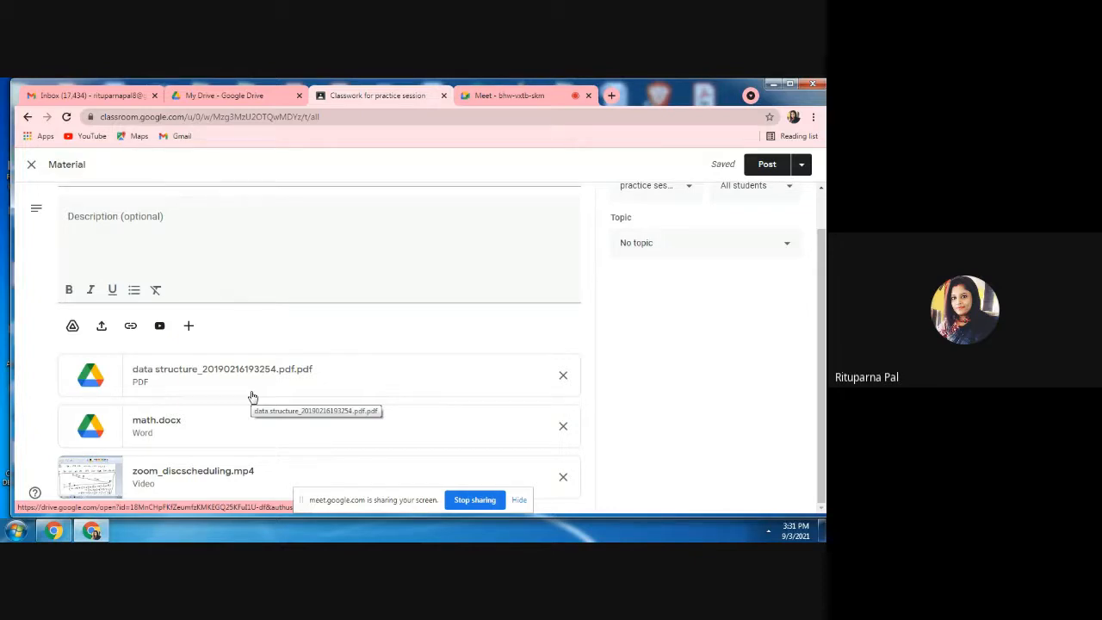
# Create a new Google Docs document as an attachment to the material and replace its default title with "d".
pyautogui.click(189, 331)
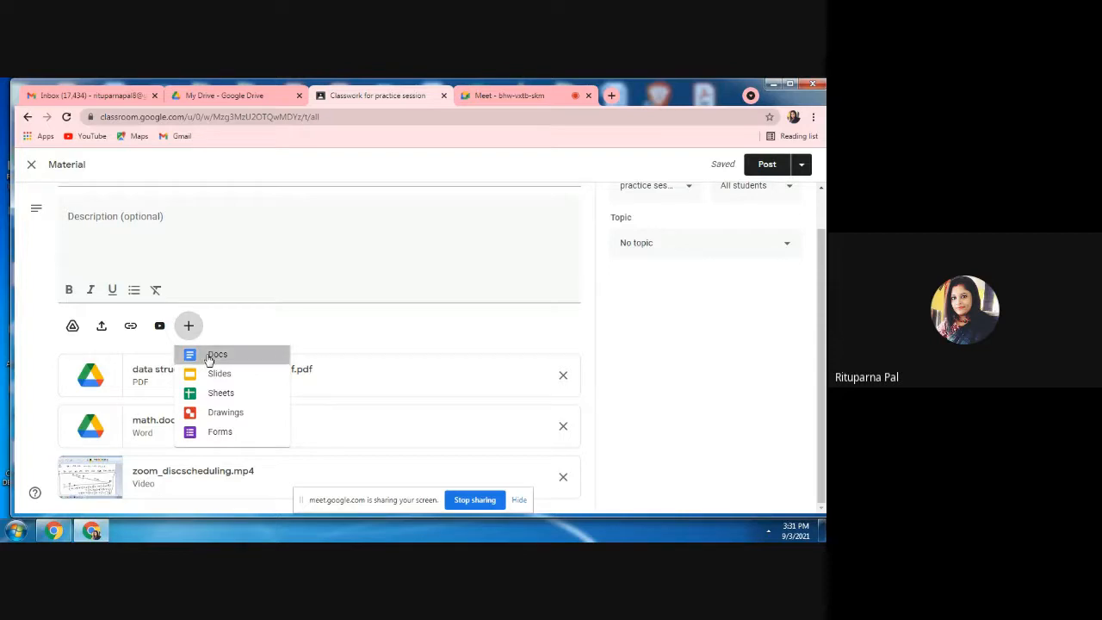
pyautogui.click(210, 355)
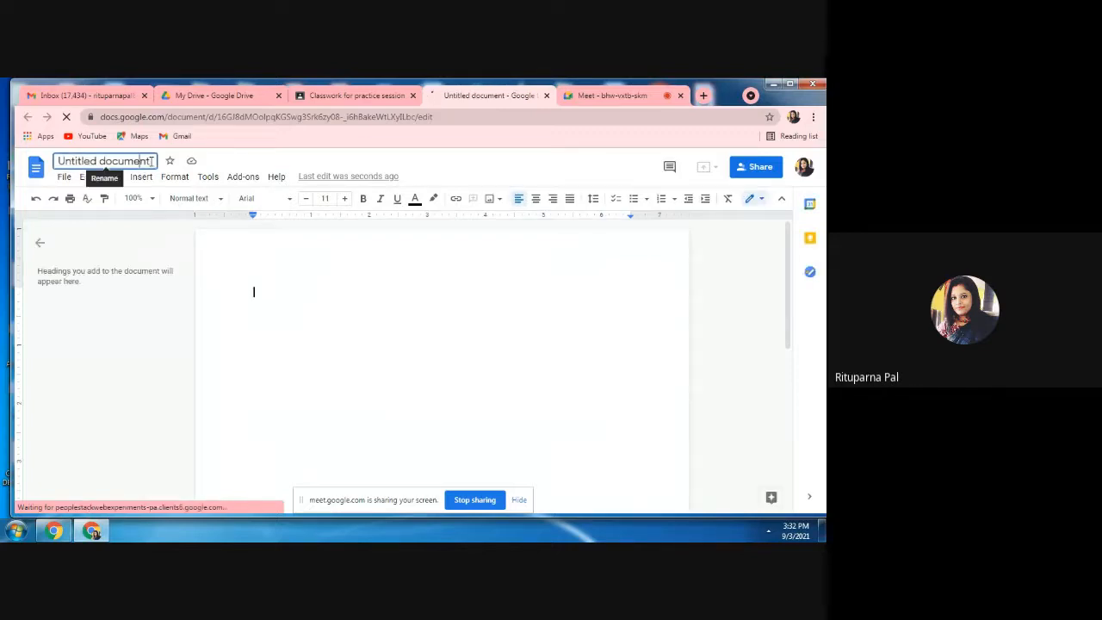
pyautogui.click(152, 162)
pyautogui.doubleClick(152, 161)
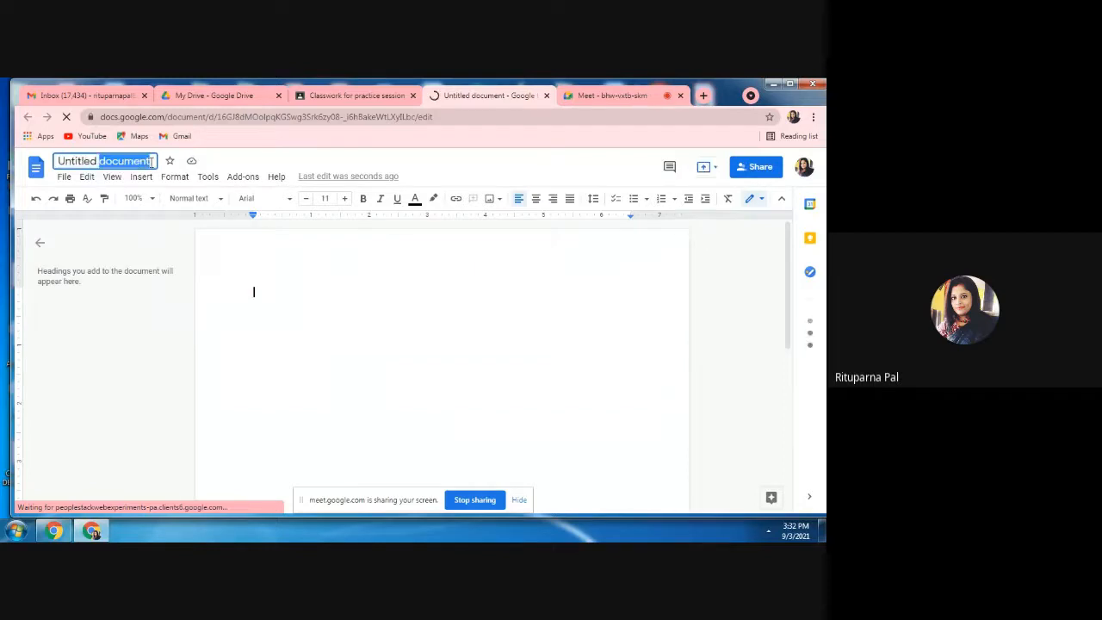
pyautogui.write('dat')
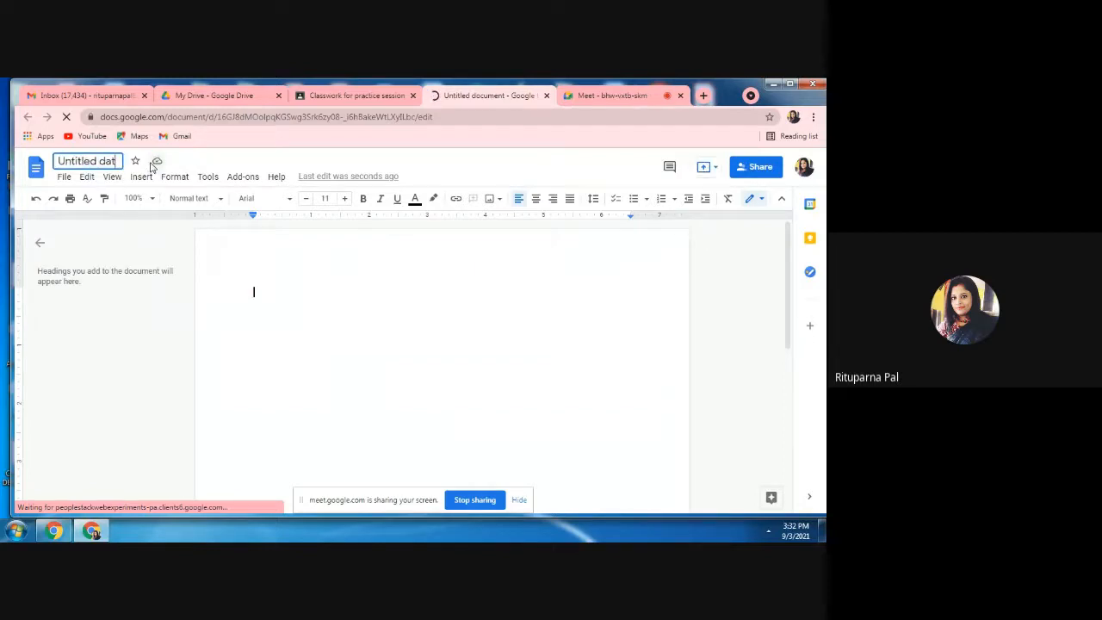
pyautogui.press('BackSpace')
pyautogui.press('BackSpace')
pyautogui.press('BackSpace')
pyautogui.press('BackSpace')
pyautogui.press('BackSpace')
pyautogui.press('BackSpace')
pyautogui.press('BackSpace')
pyautogui.press('BackSpace')
pyautogui.press('BackSpace')
pyautogui.press('BackSpace')
pyautogui.press('BackSpace')
pyautogui.press('BackSpace')
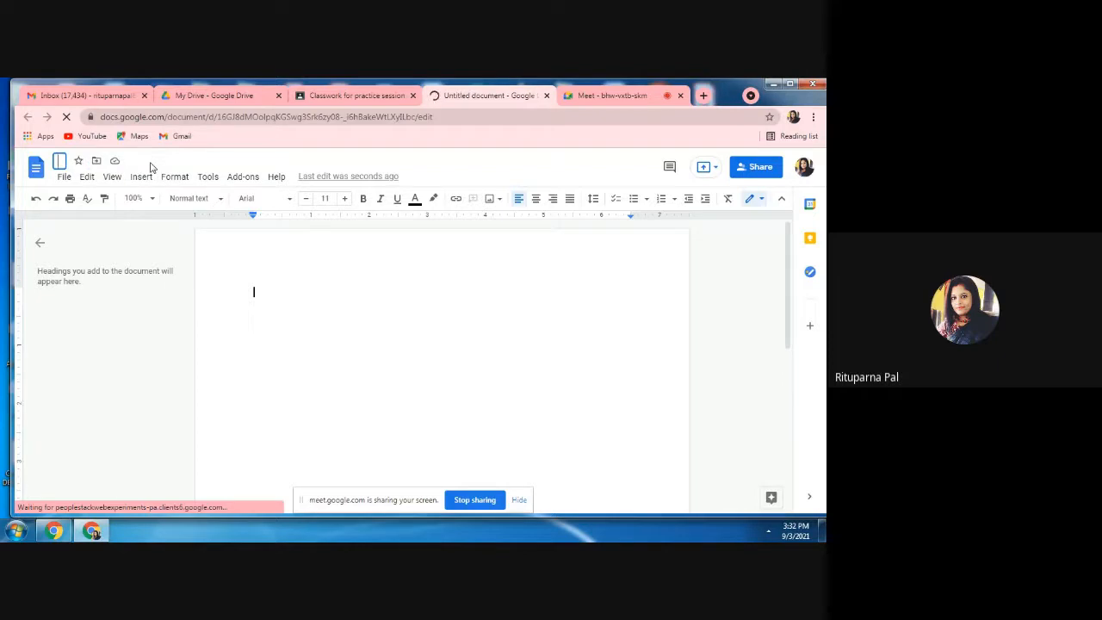
pyautogui.write('d')
pyautogui.press('Return')
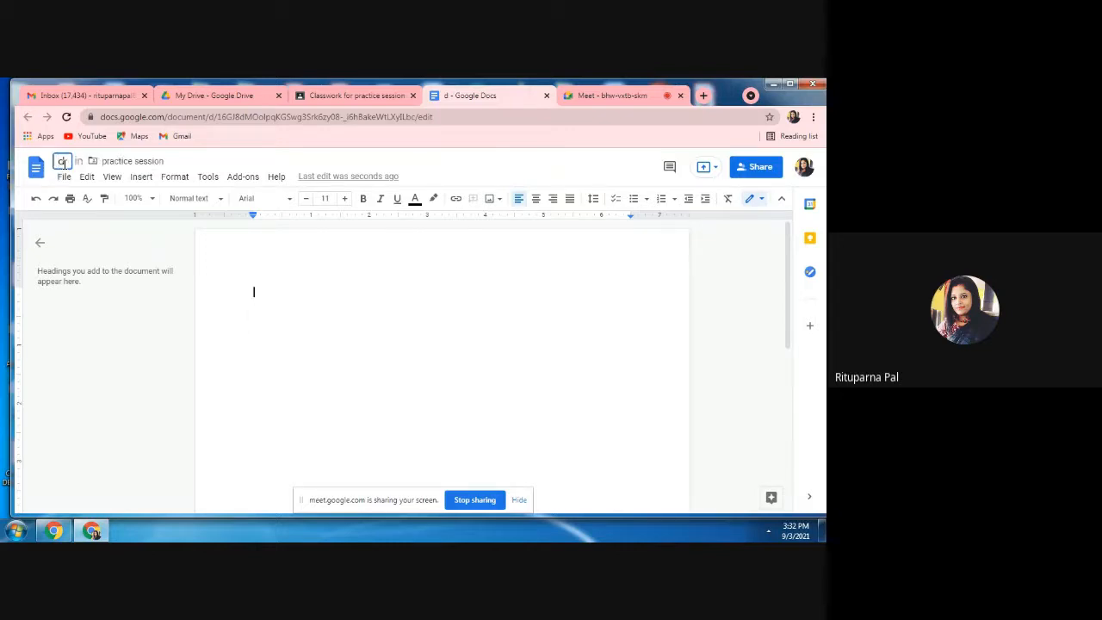
# Rename the new document as ".data struct".
pyautogui.click(64, 163)
pyautogui.write('data ')
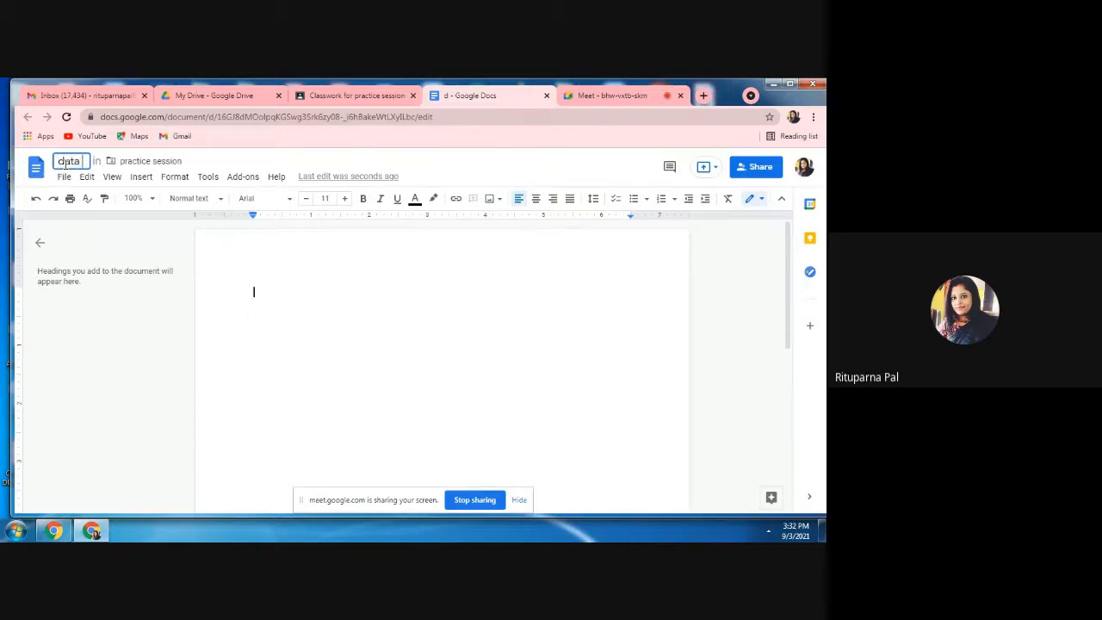
pyautogui.write('struct')
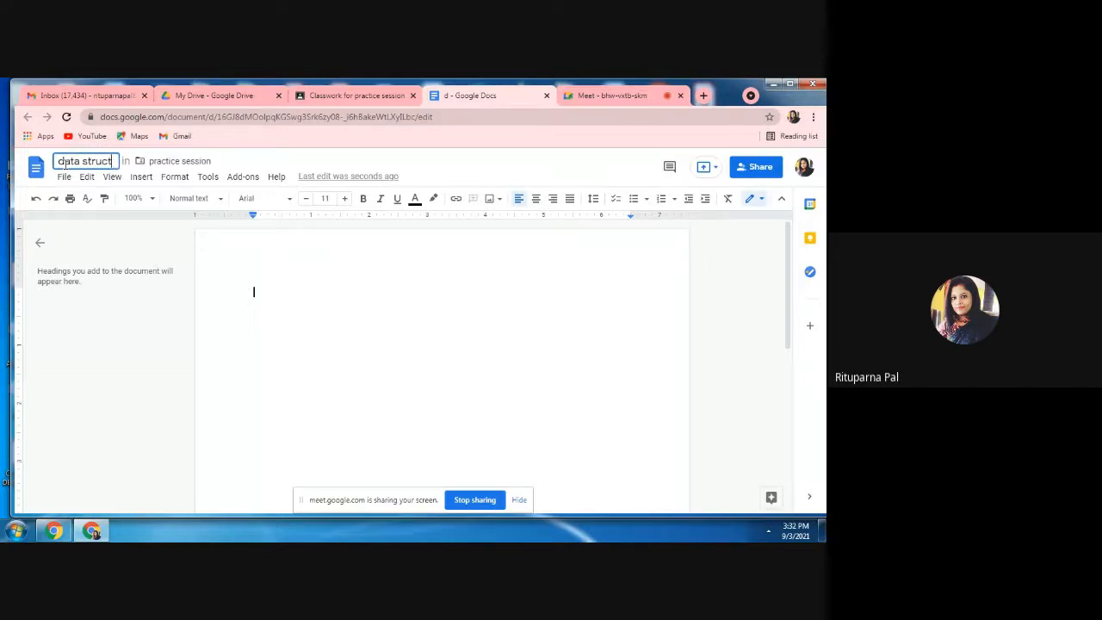
pyautogui.click(59, 162)
pyautogui.write('.')
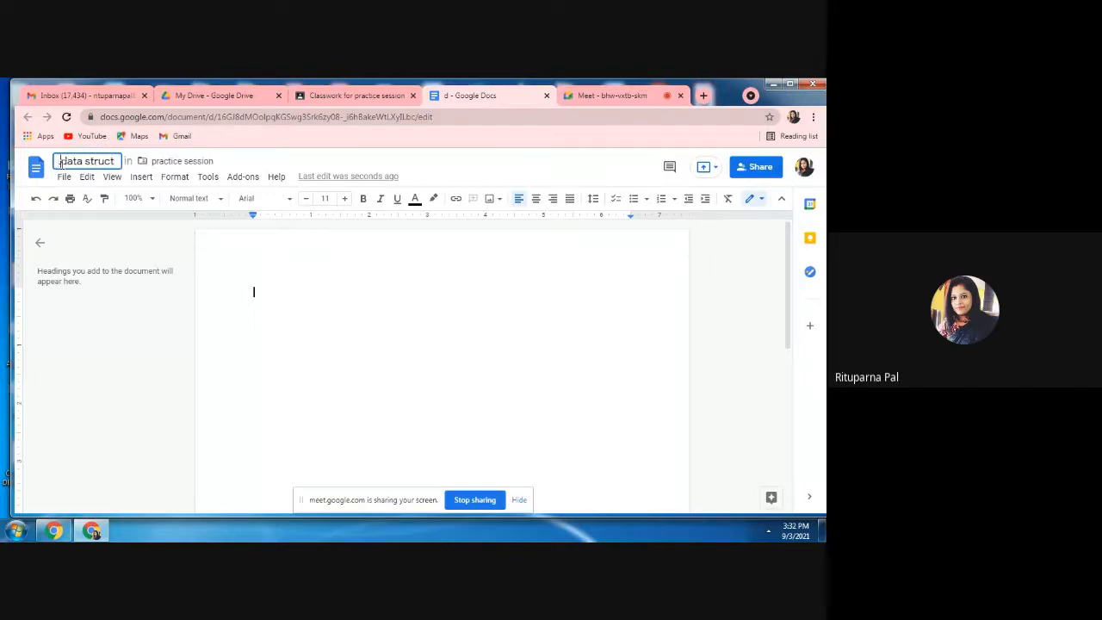
pyautogui.click(233, 270)
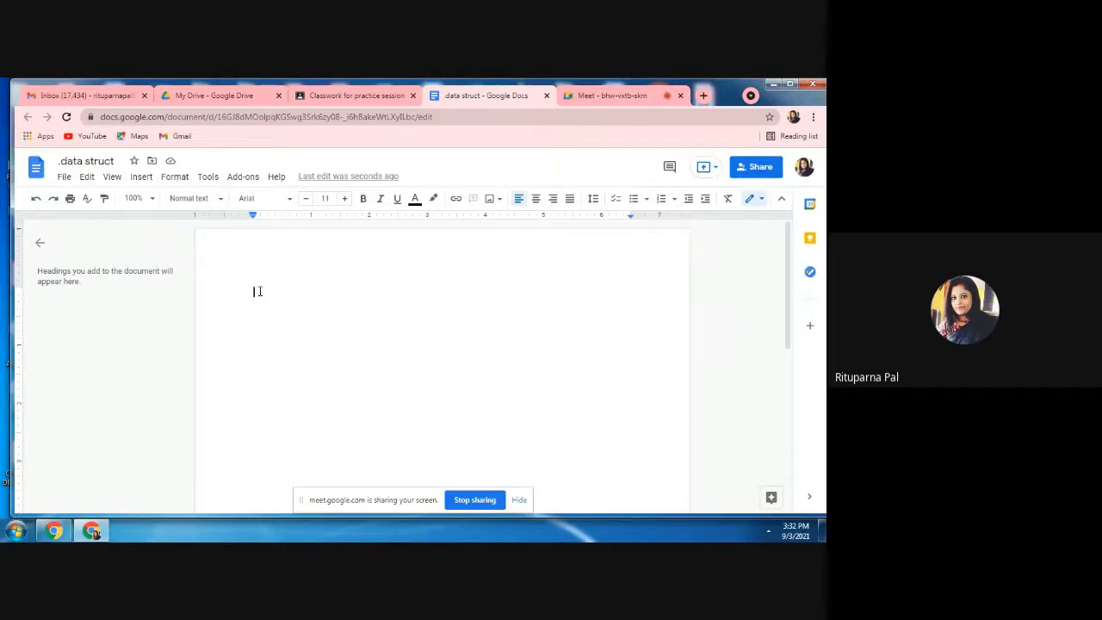
# Write "Stack" and "Linked list" on two separate lines in the document body.
pyautogui.write('stack')
pyautogui.press('Return')
pyautogui.write('lo')
pyautogui.press('BackSpace')
pyautogui.press('BackSpace')
pyautogui.write('linked ')
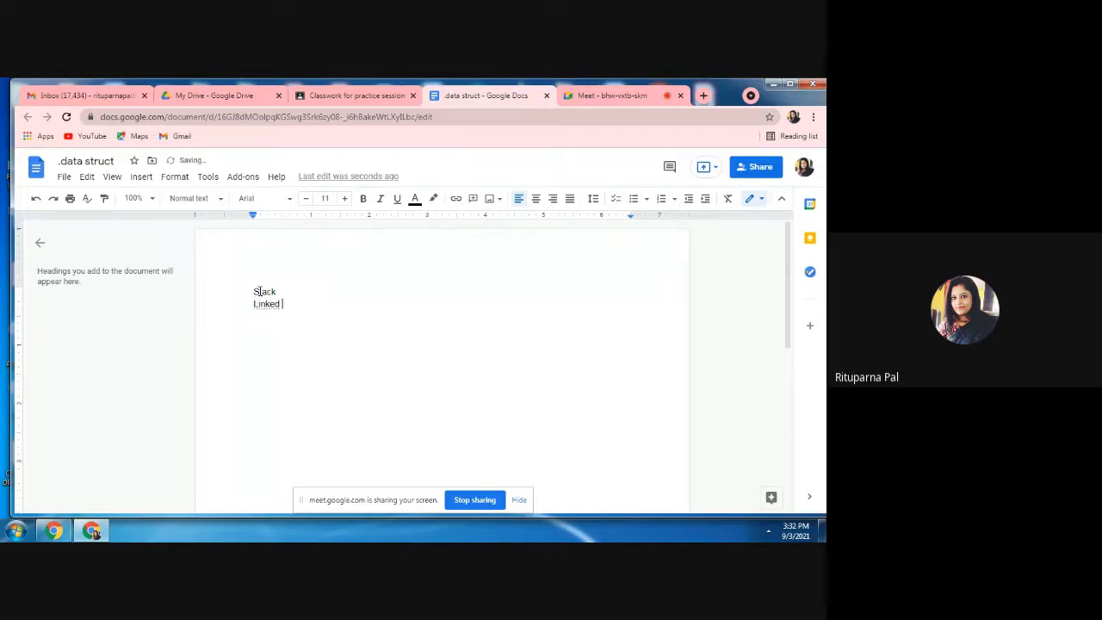
pyautogui.write('list')
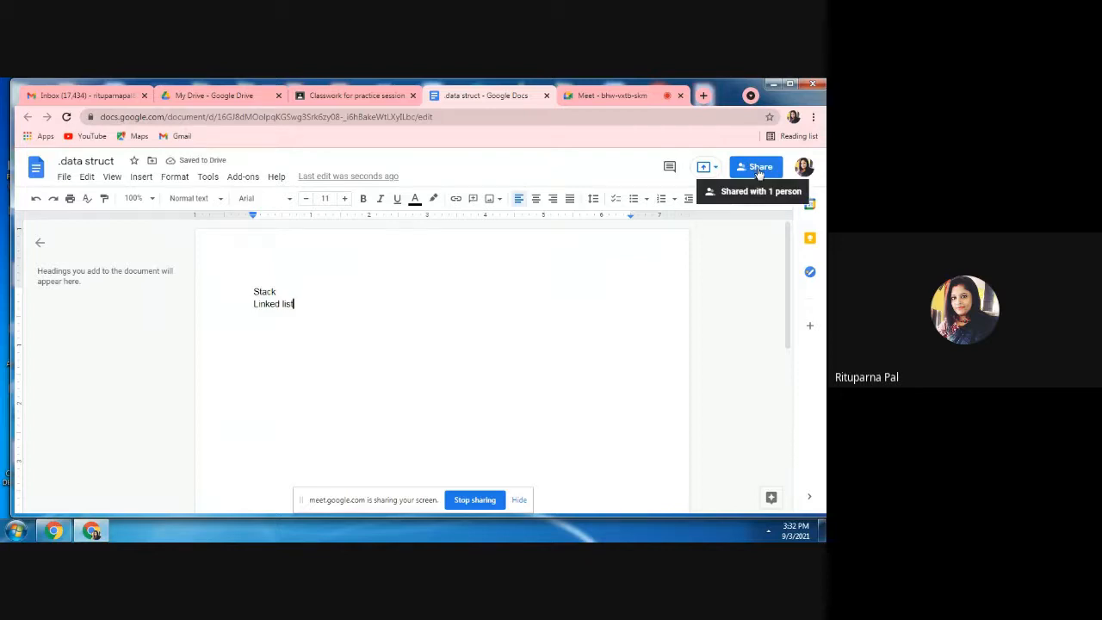
# Change the document's link access to anyone with the link and copy its sharing link.
pyautogui.click(758, 168)
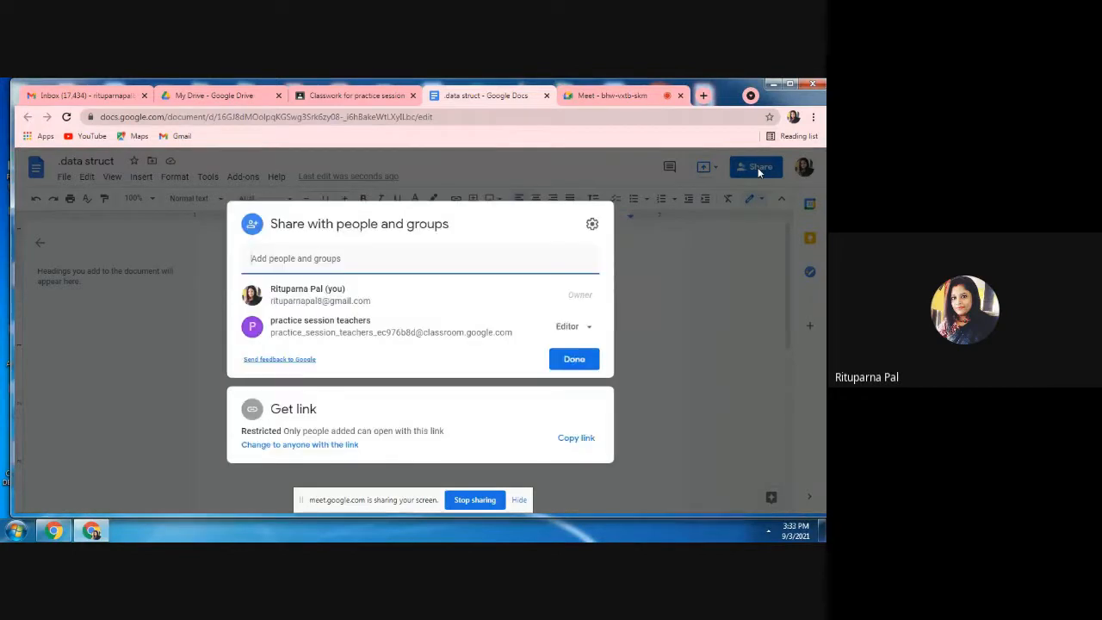
pyautogui.click(591, 330)
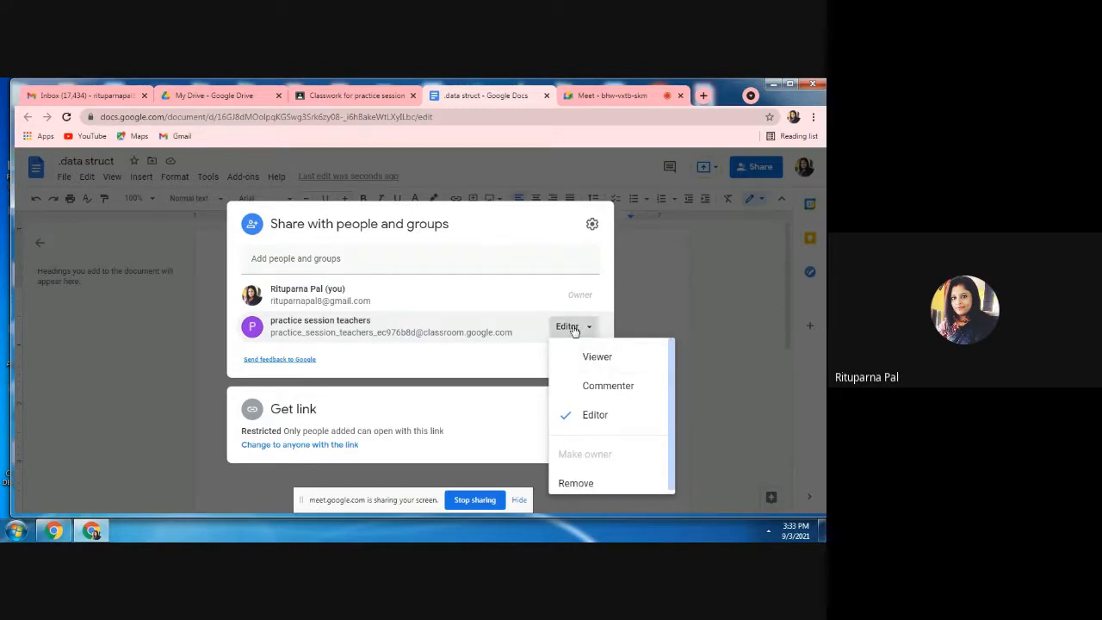
pyautogui.click(574, 331)
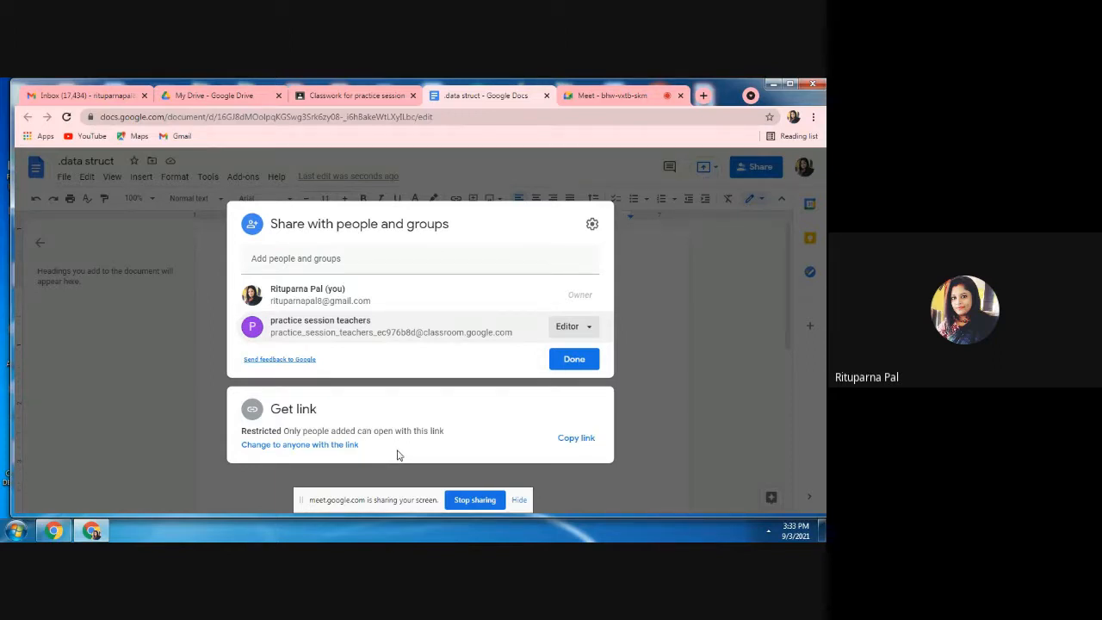
pyautogui.click(341, 444)
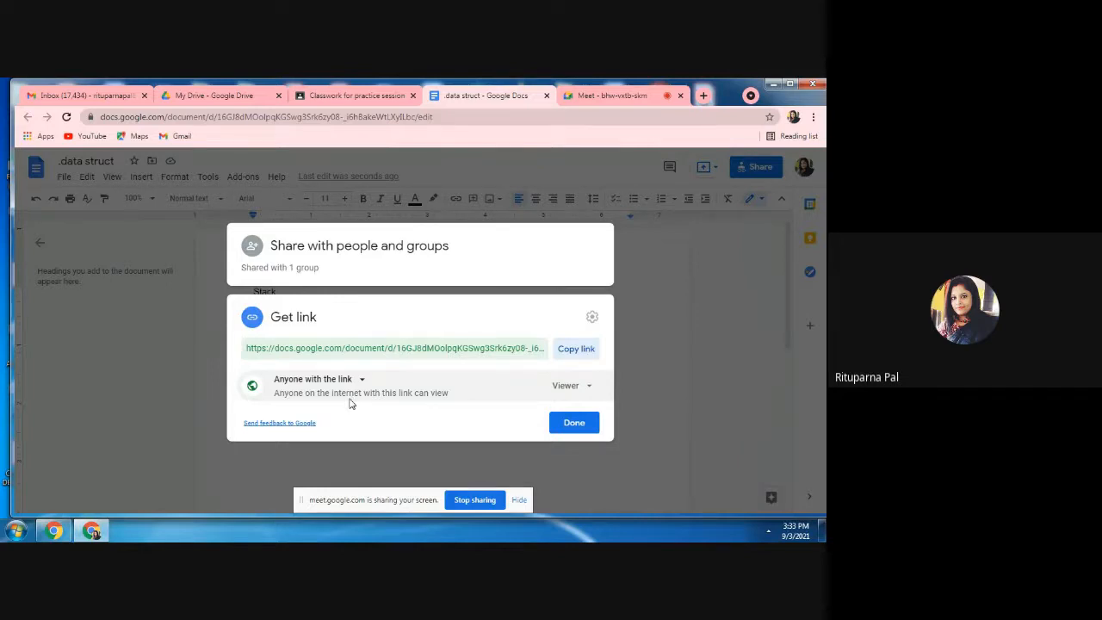
pyautogui.click(581, 351)
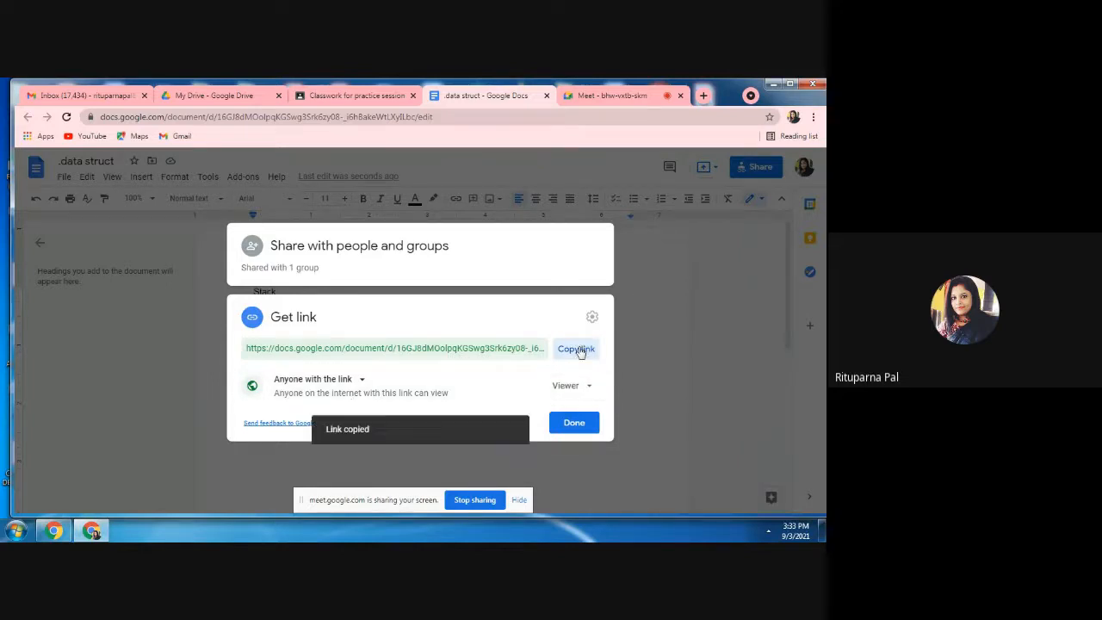
pyautogui.click(574, 428)
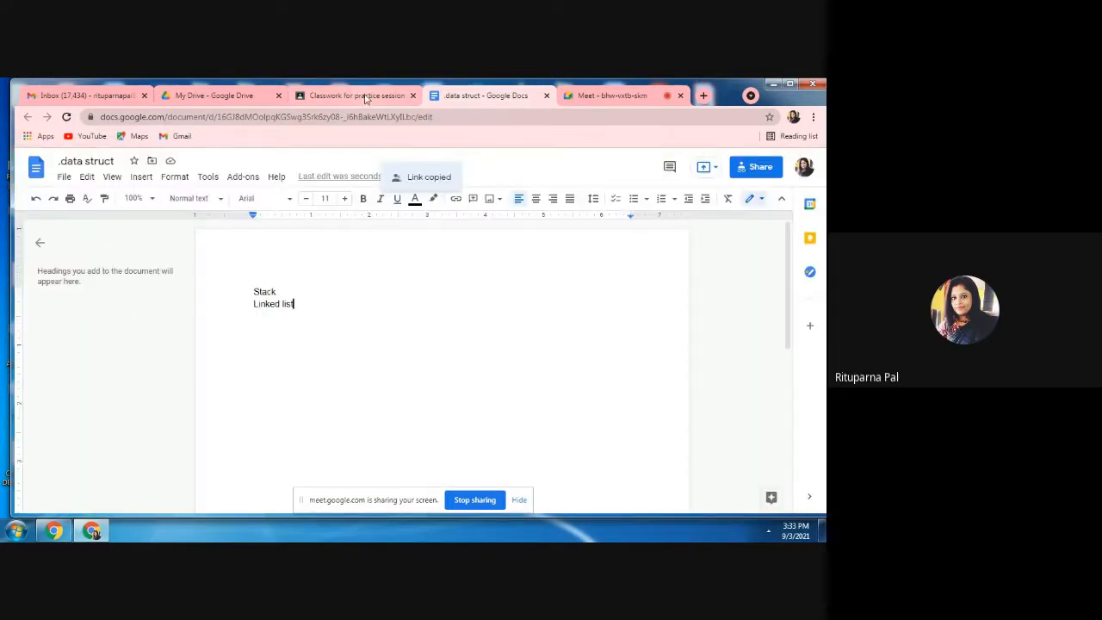
# Return to Google Classroom and review the attachments of the computational mathematics material.
pyautogui.click(360, 96)
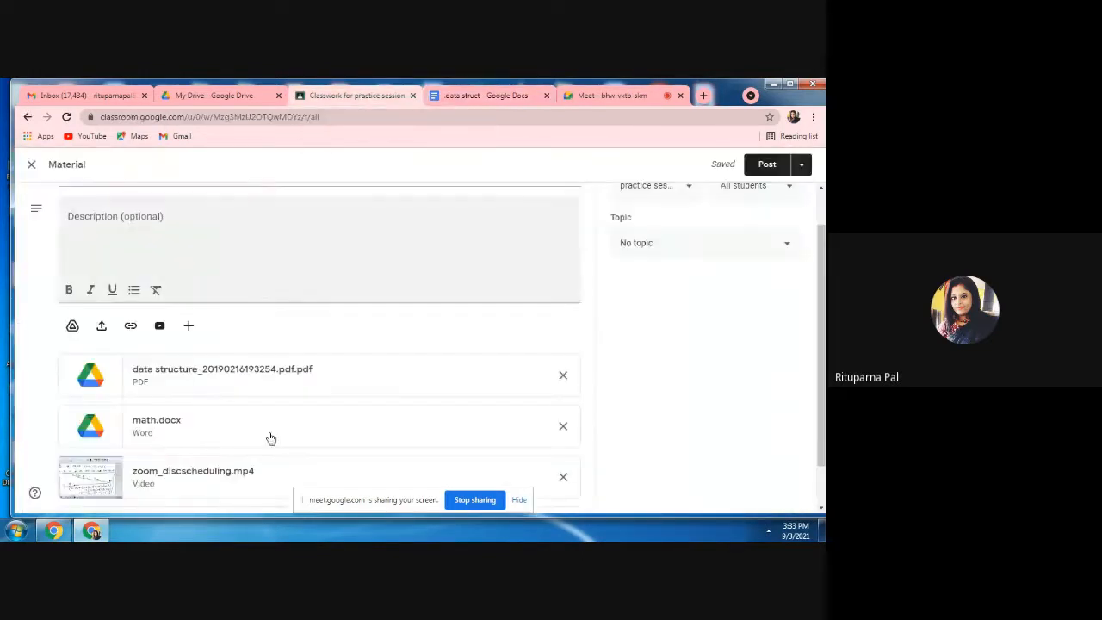
pyautogui.click(822, 508)
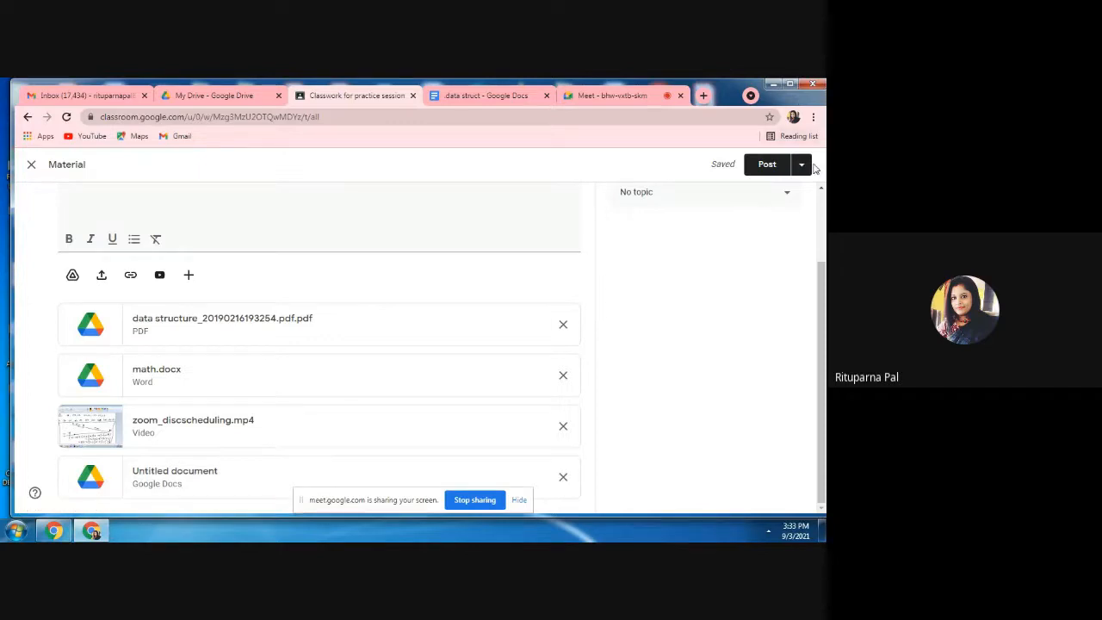
pyautogui.click(822, 190)
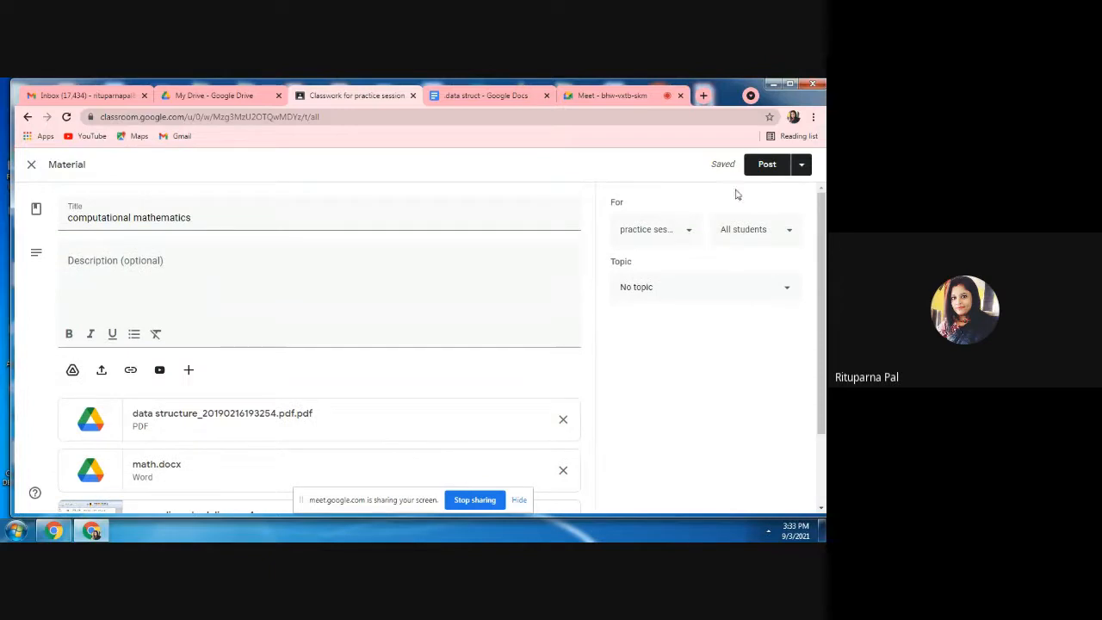
# Try selecting Sem-II Jan 2020 as an additional class for the material and deselect it again.
pyautogui.click(689, 239)
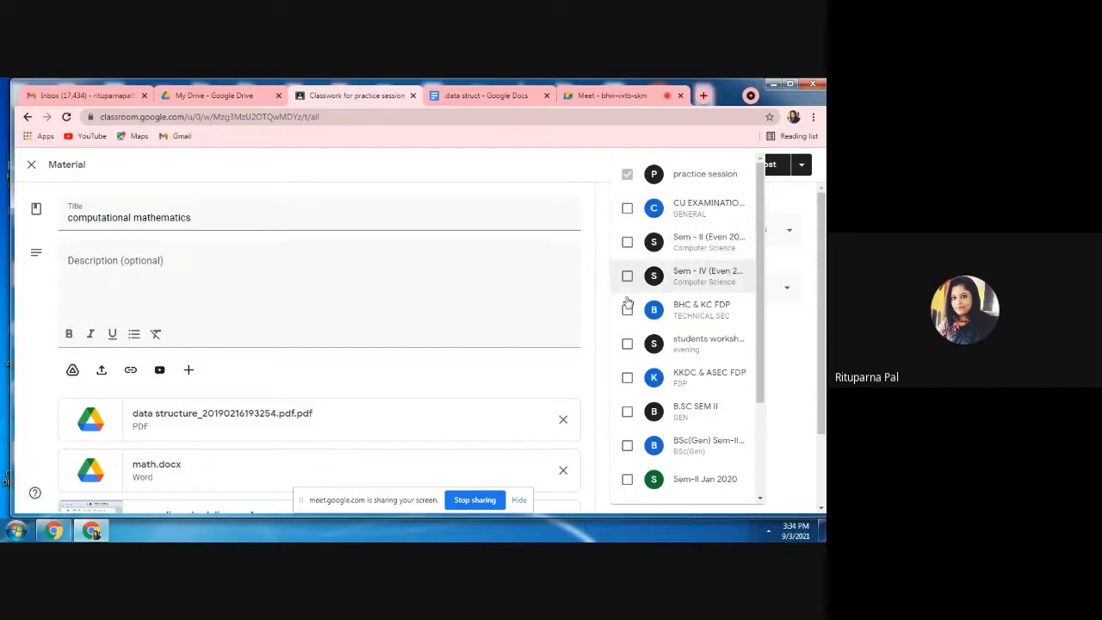
pyautogui.click(628, 480)
pyautogui.click(630, 481)
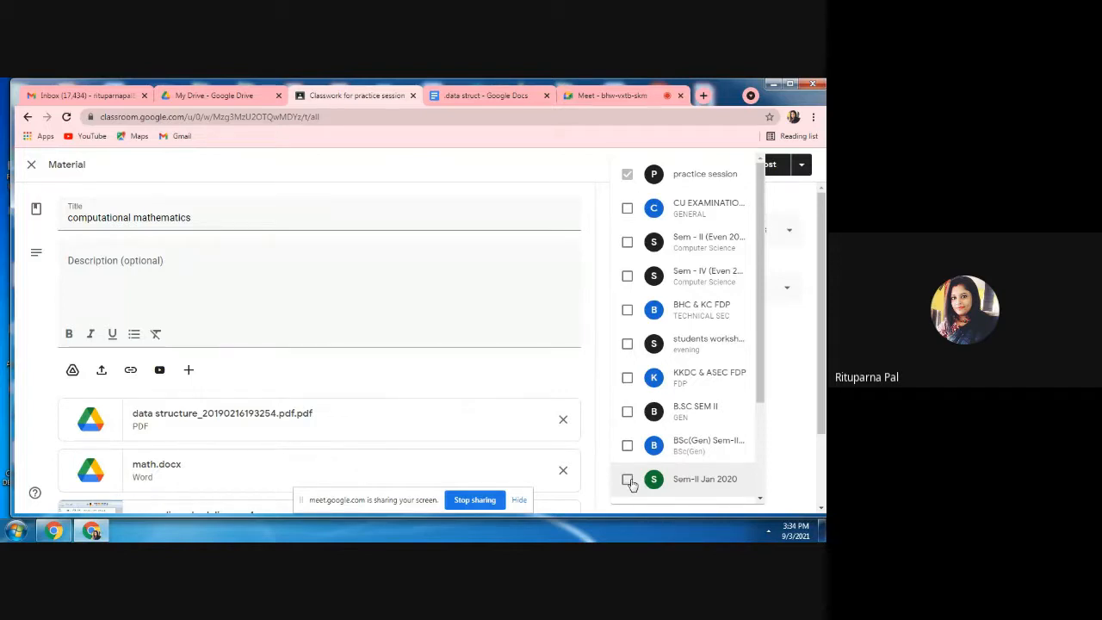
pyautogui.click(792, 402)
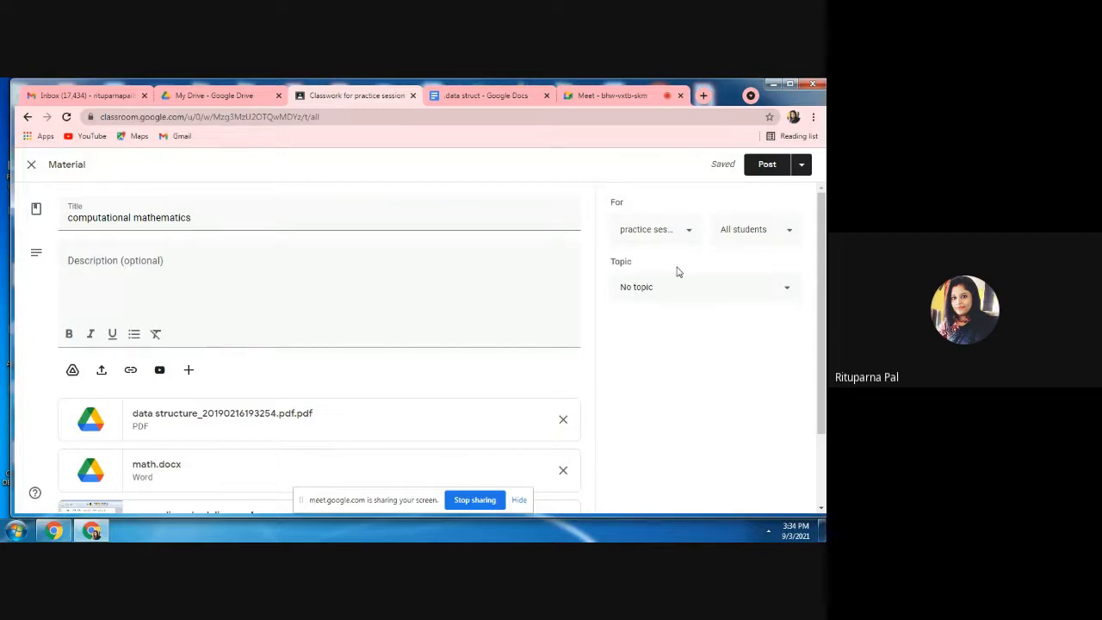
# Create the topic "lecture notes" for the material.
pyautogui.click(786, 295)
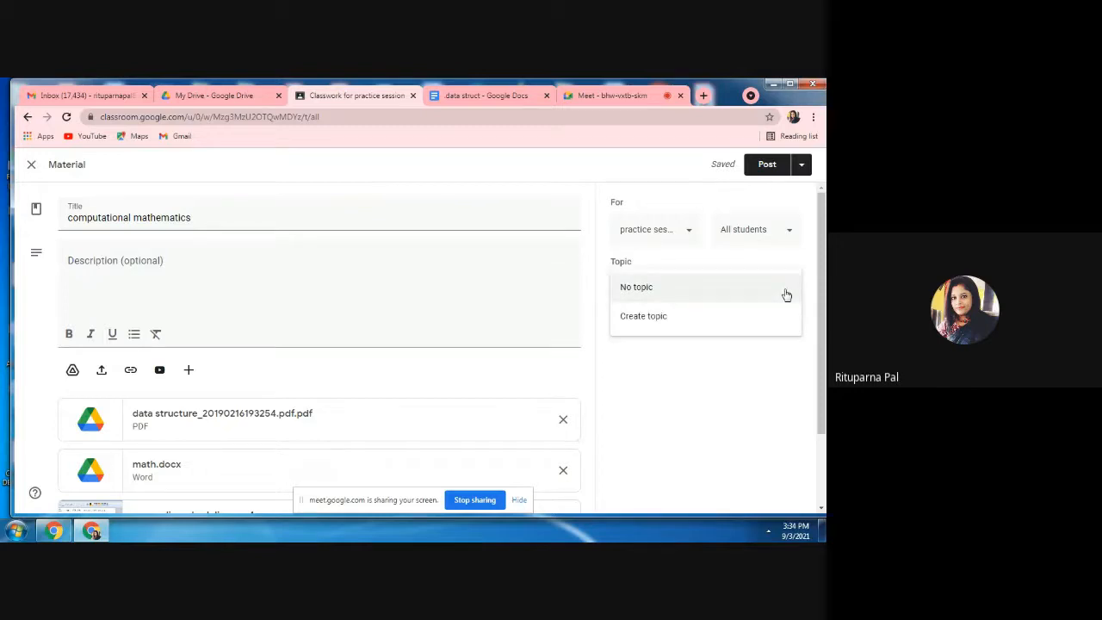
pyautogui.click(763, 316)
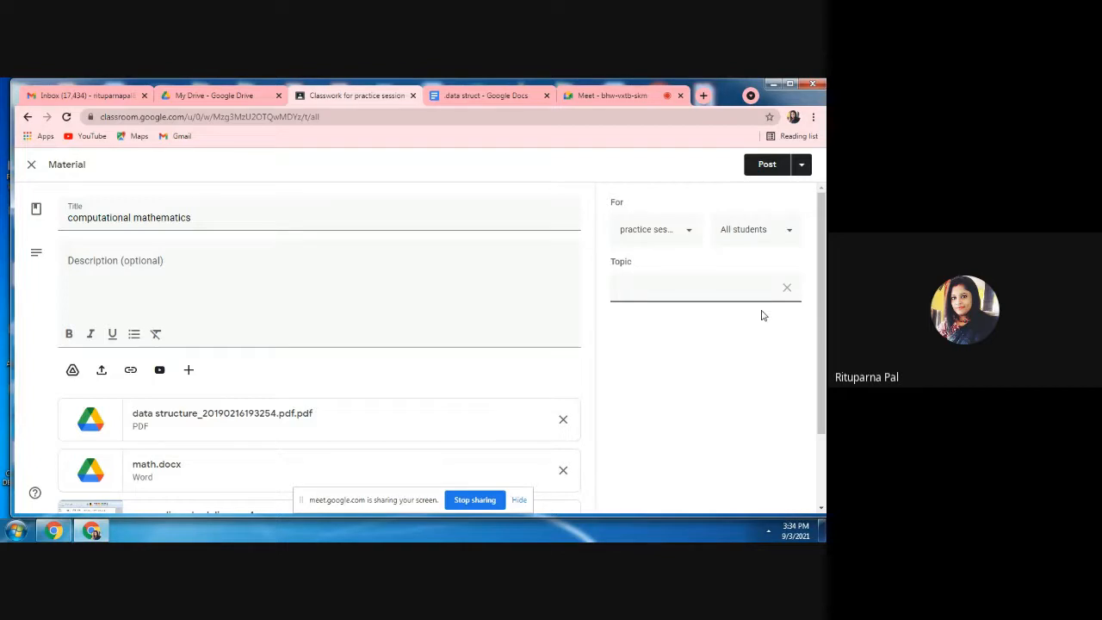
pyautogui.write('lecture notes')
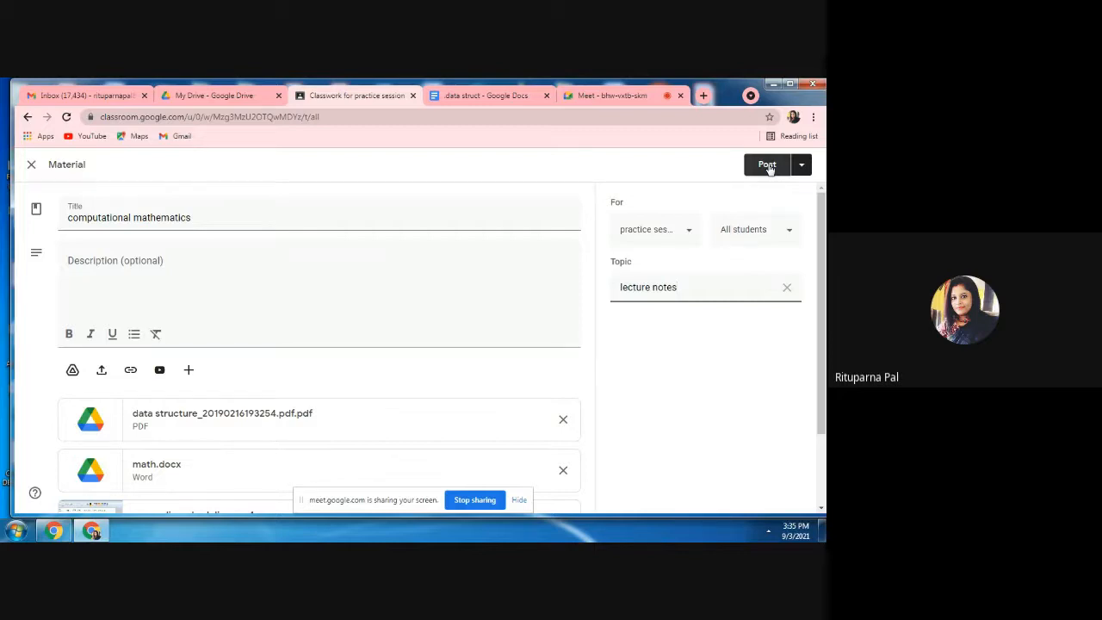
# Post the computational mathematics material immediately and check its entry on the class stream.
pyautogui.click(803, 167)
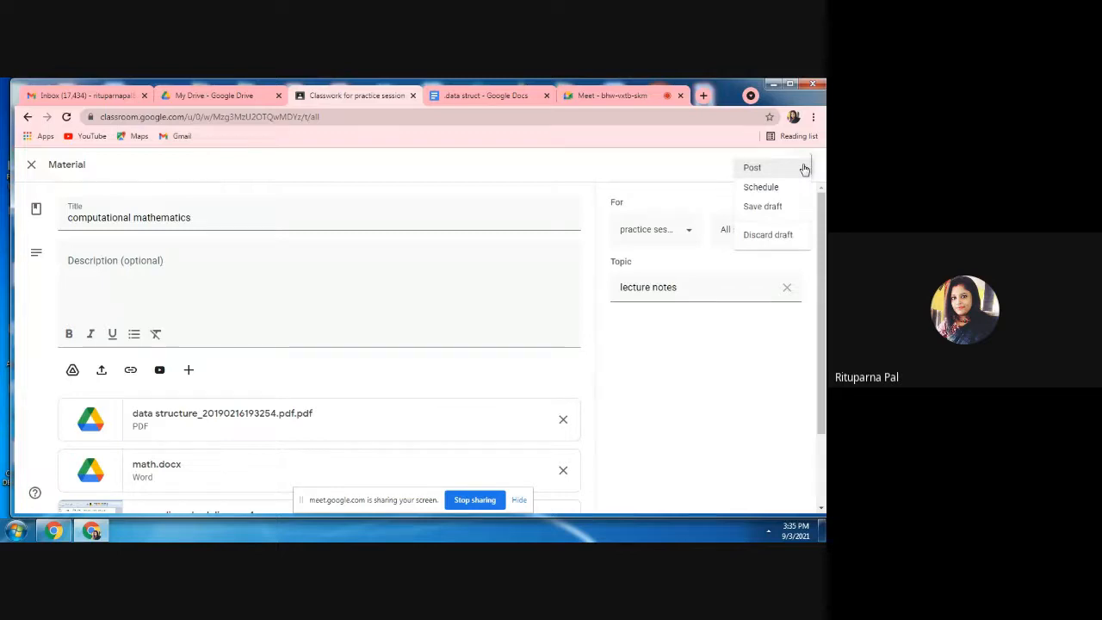
pyautogui.click(723, 176)
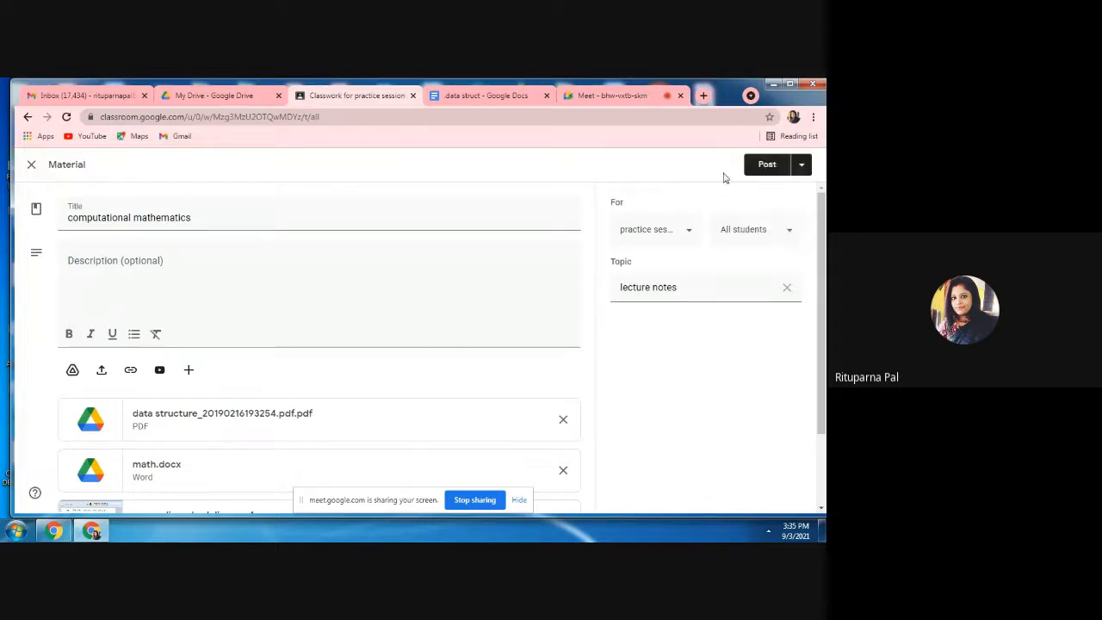
pyautogui.click(801, 172)
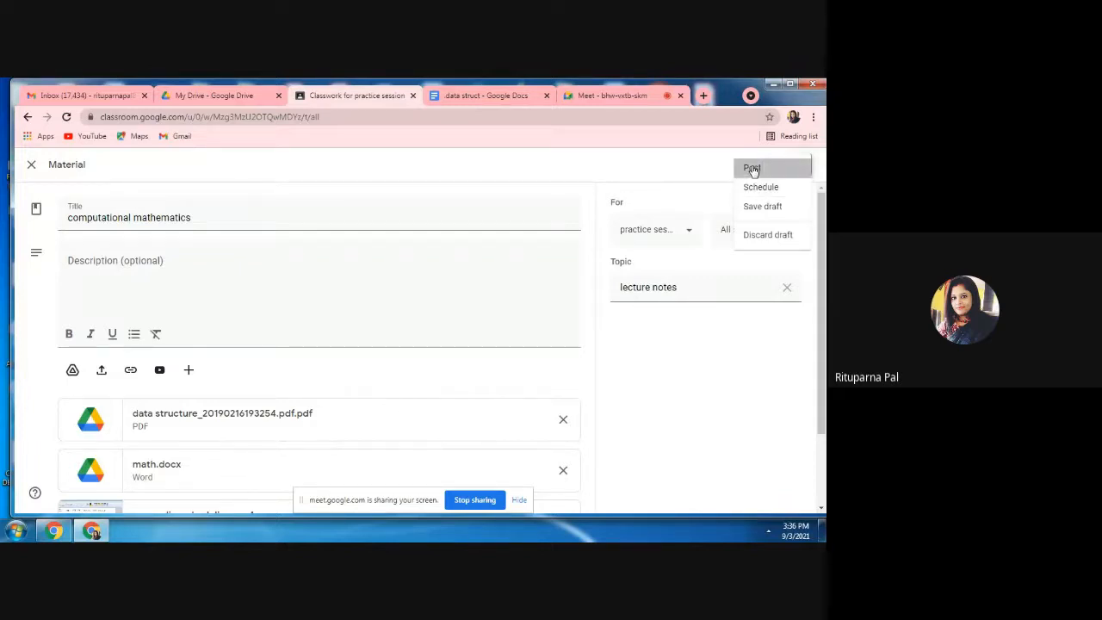
pyautogui.click(753, 168)
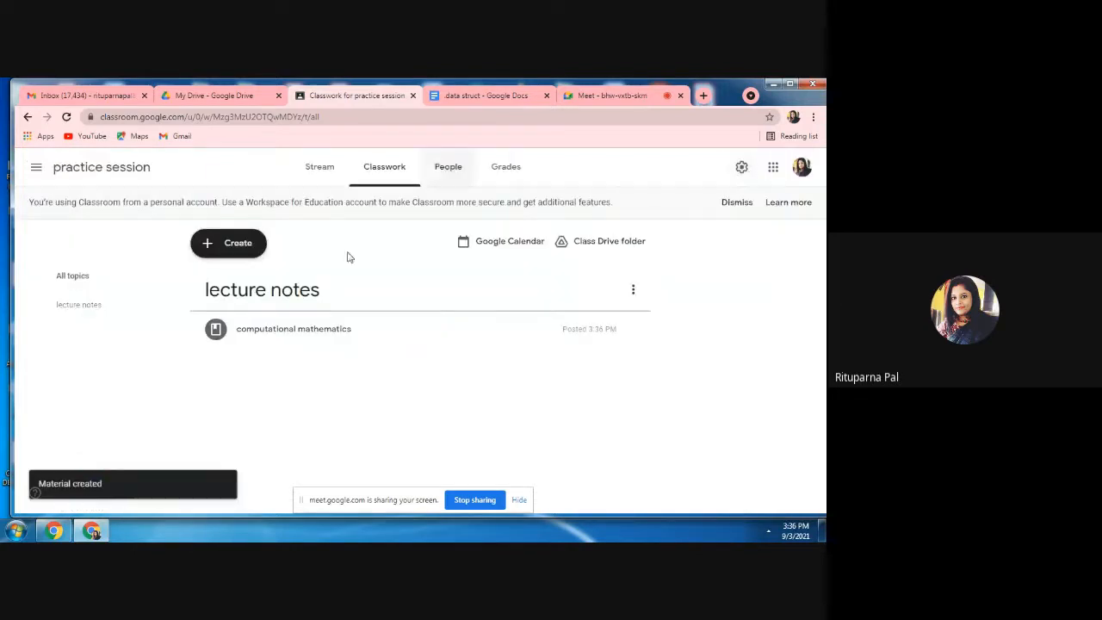
pyautogui.click(318, 175)
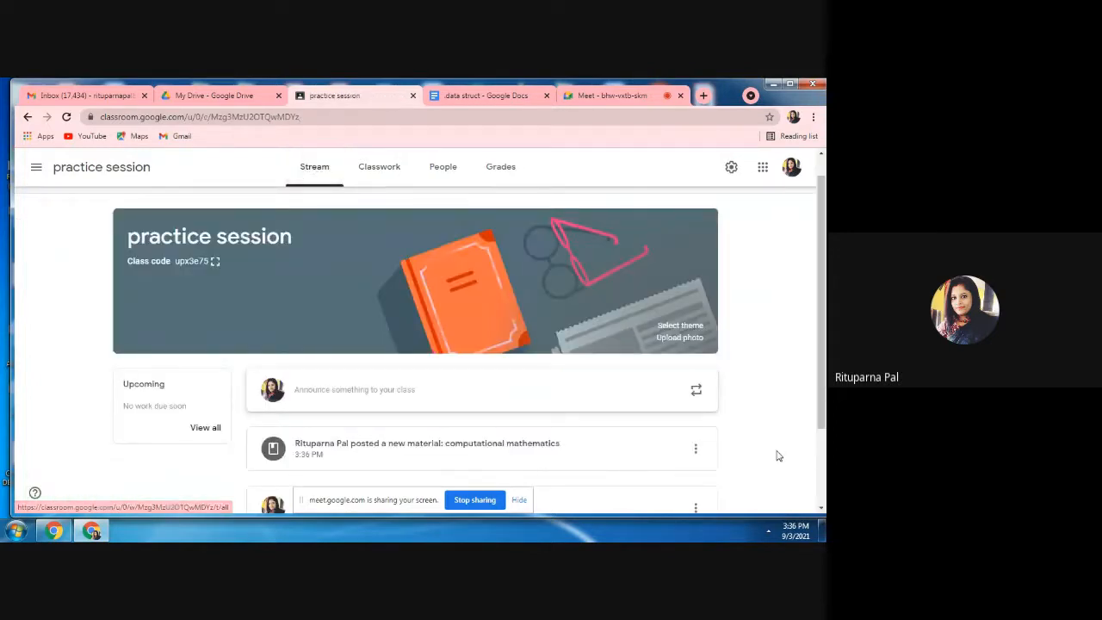
pyautogui.scroll(-1, 367, 392)
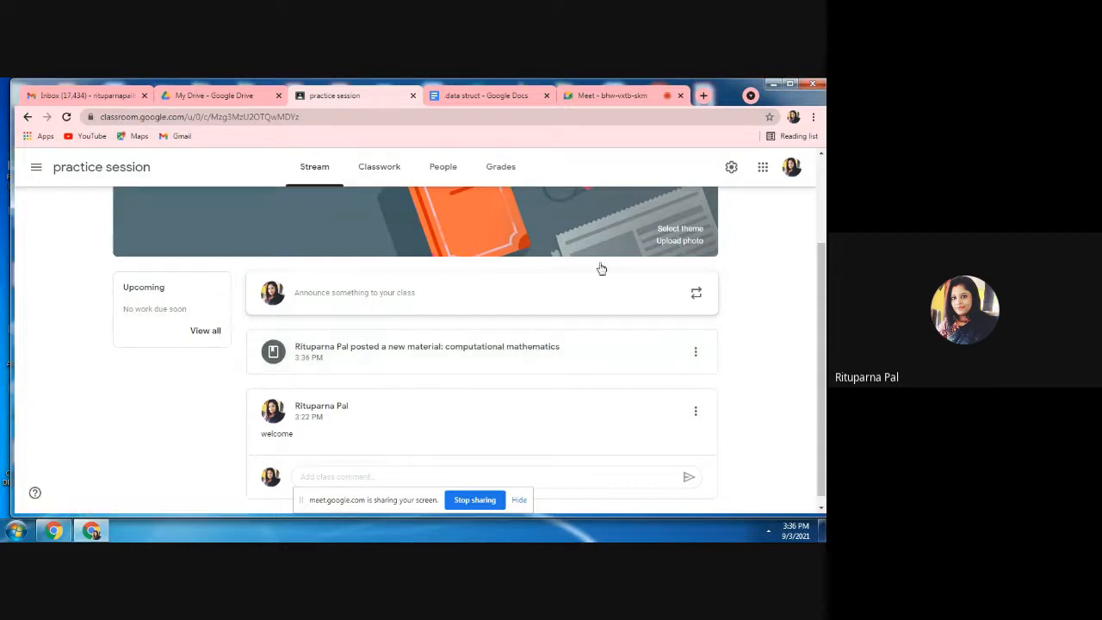
# Start a new assignment in the practice session classwork and title it "assignment 1".
pyautogui.click(385, 173)
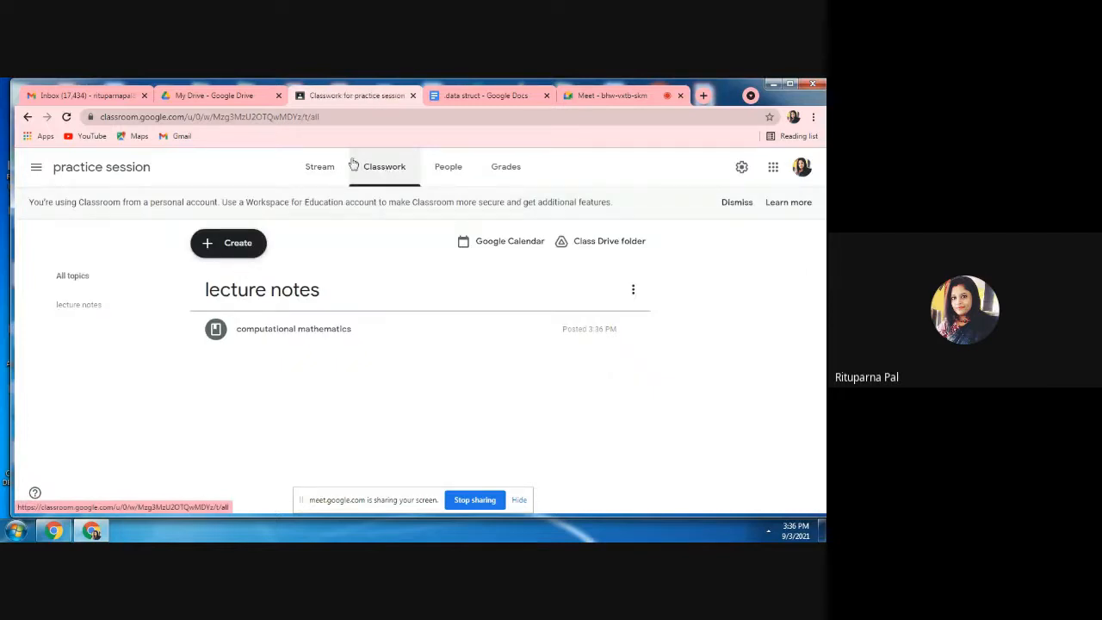
pyautogui.click(241, 250)
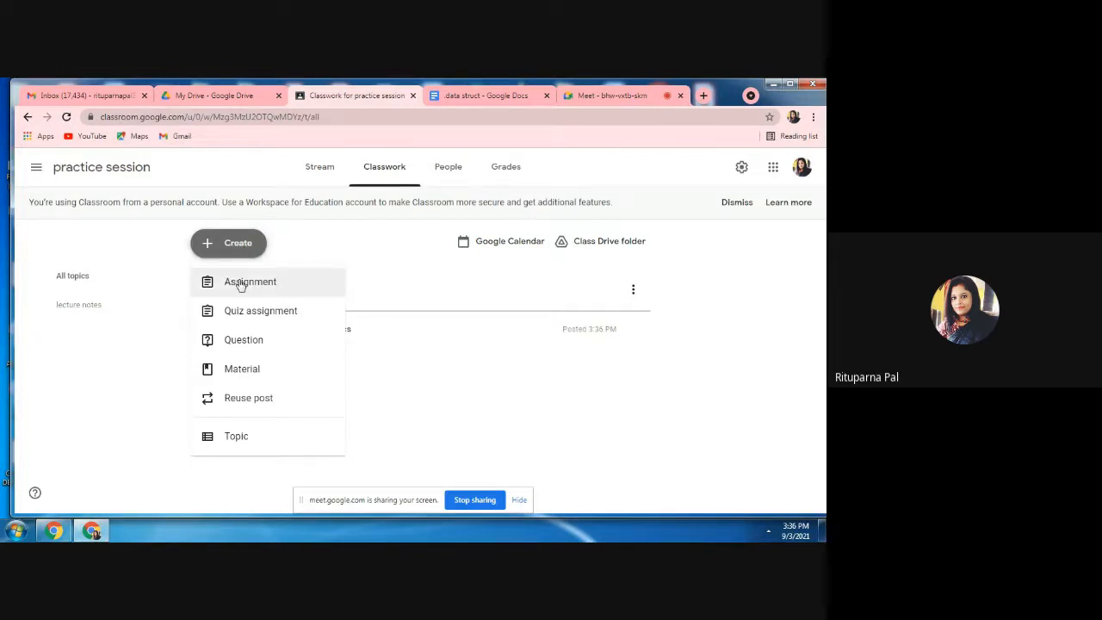
pyautogui.click(241, 284)
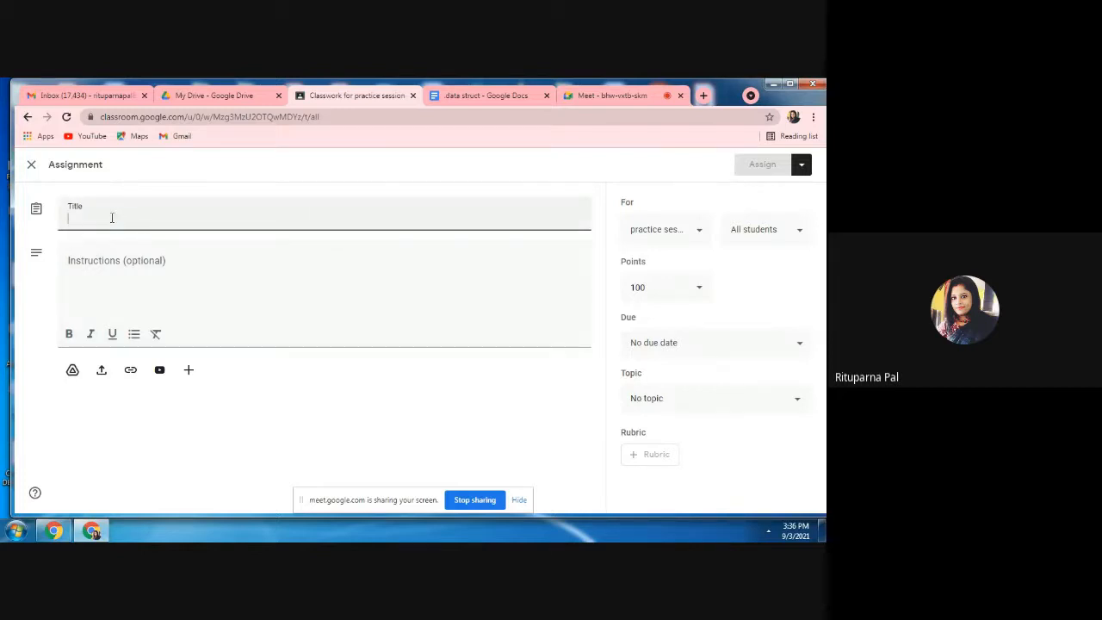
pyautogui.write('assi')
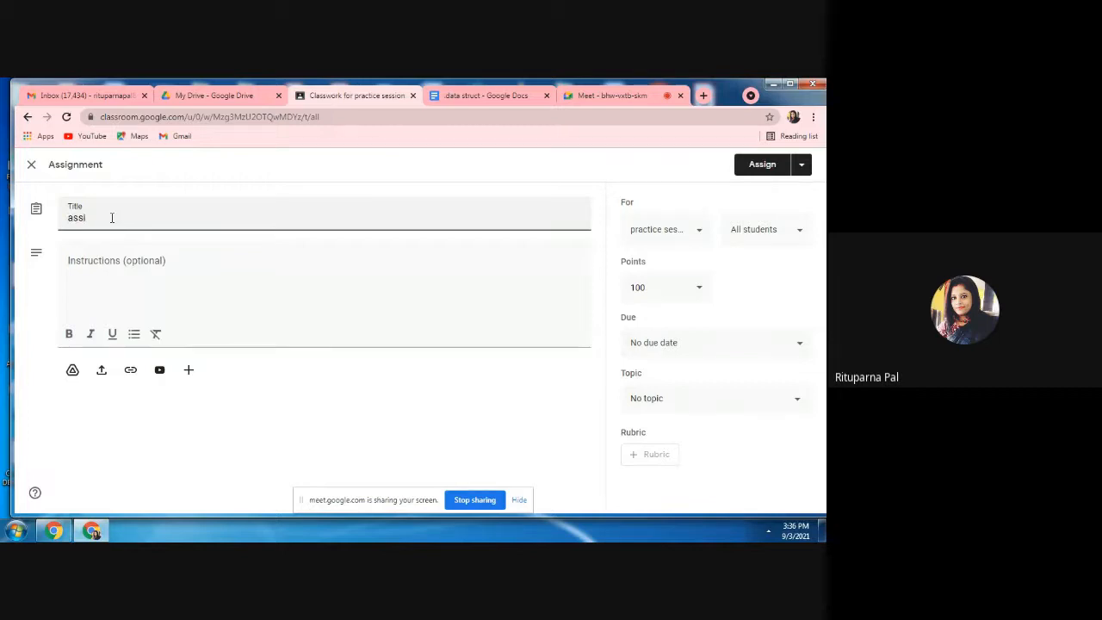
pyautogui.write('gnment')
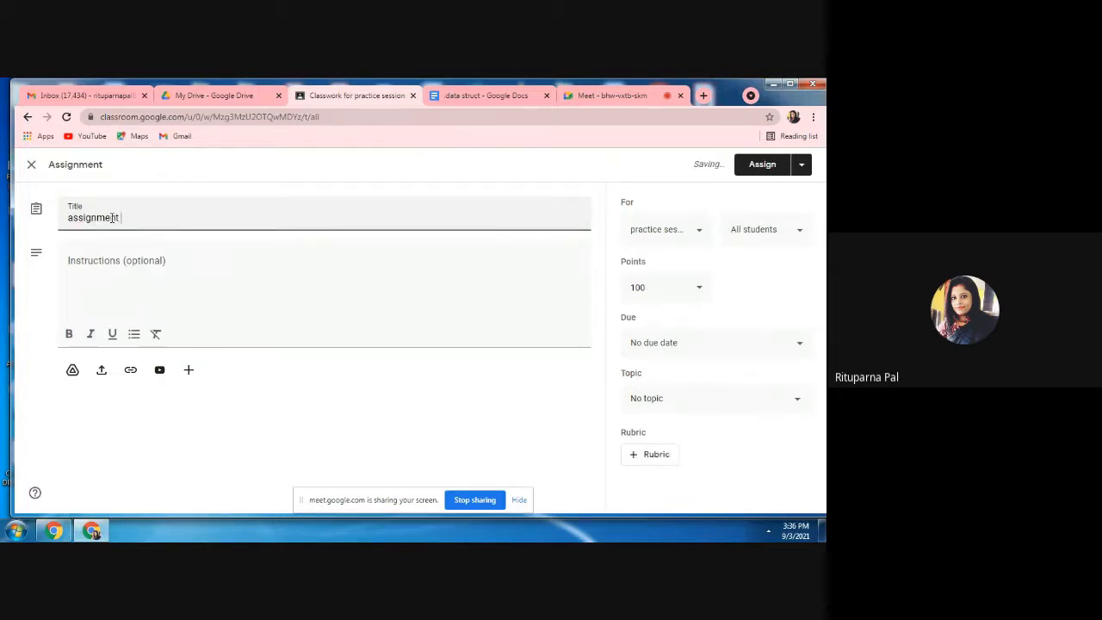
pyautogui.write(' 1')
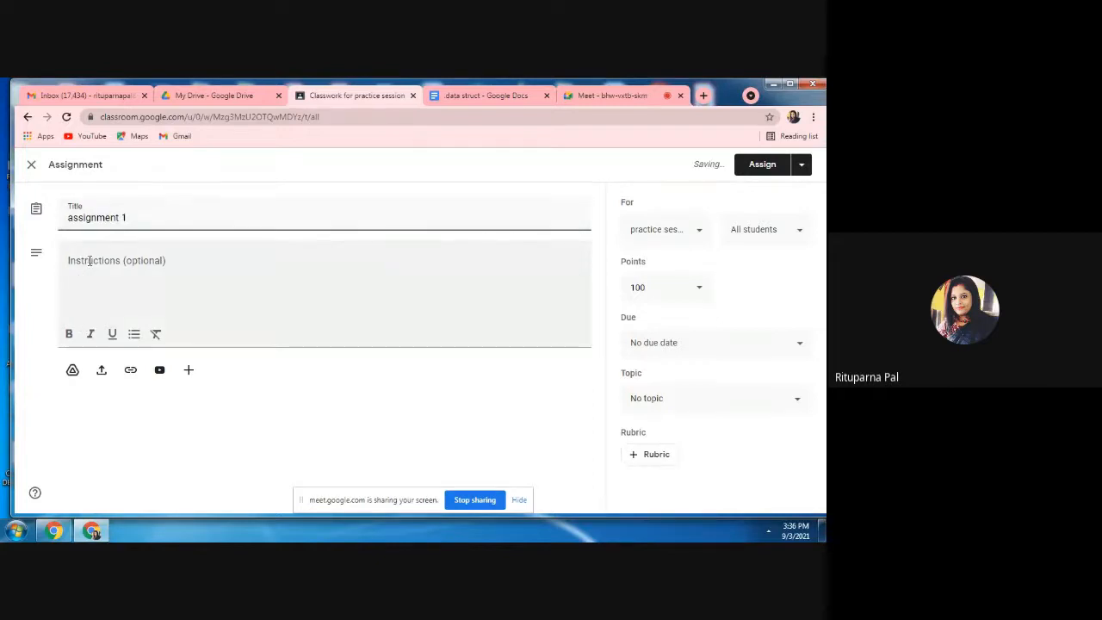
# Enter "give proper explanation" as the assignment's instructions.
pyautogui.click(89, 260)
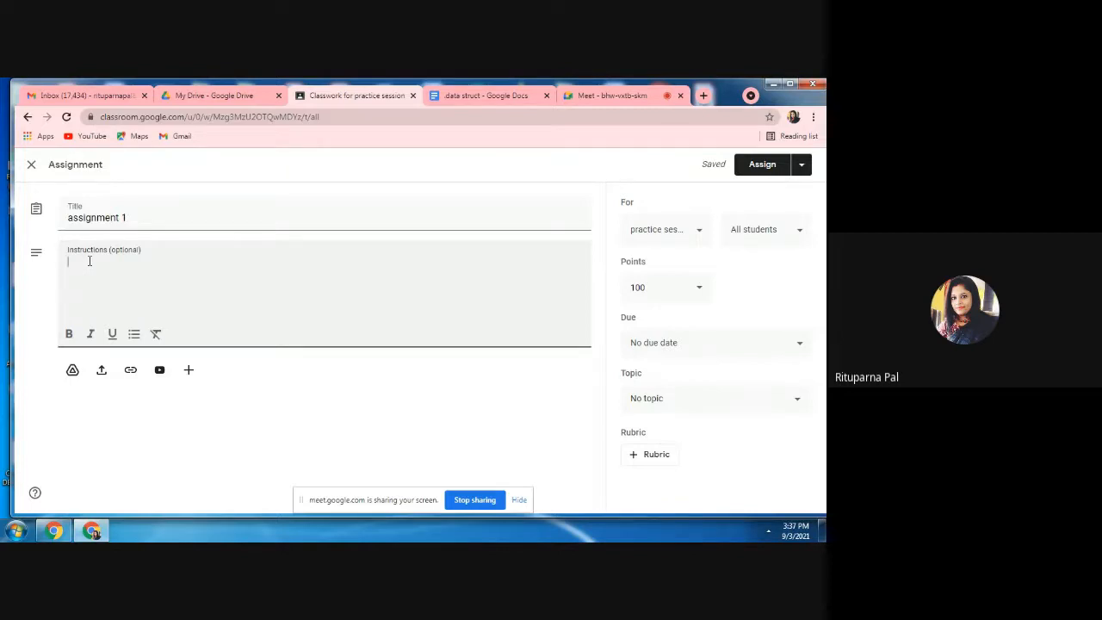
pyautogui.write('give proper explanation')
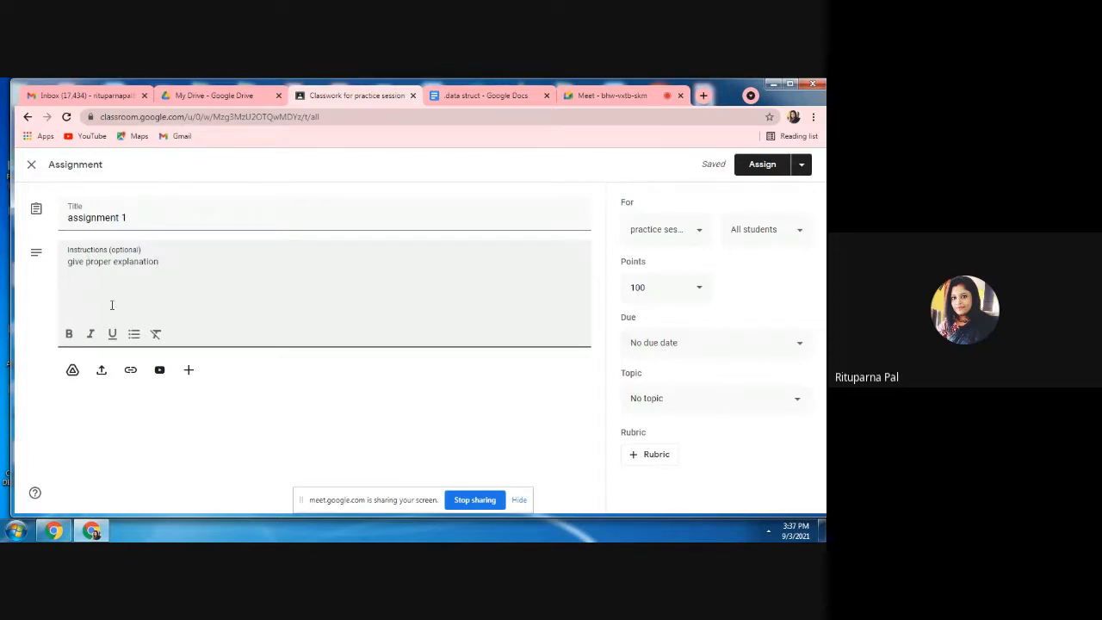
# Attach "computer graphics cst4th sem.pdf" from the Google Drive folder "model question" and set it to make a copy for each student.
pyautogui.click(72, 372)
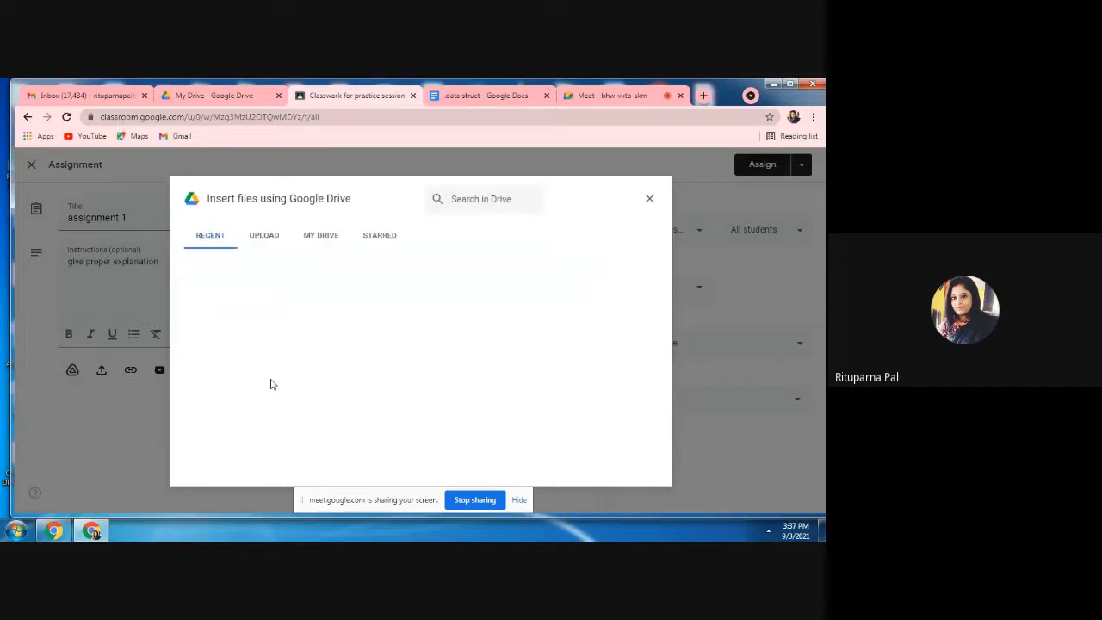
pyautogui.click(319, 240)
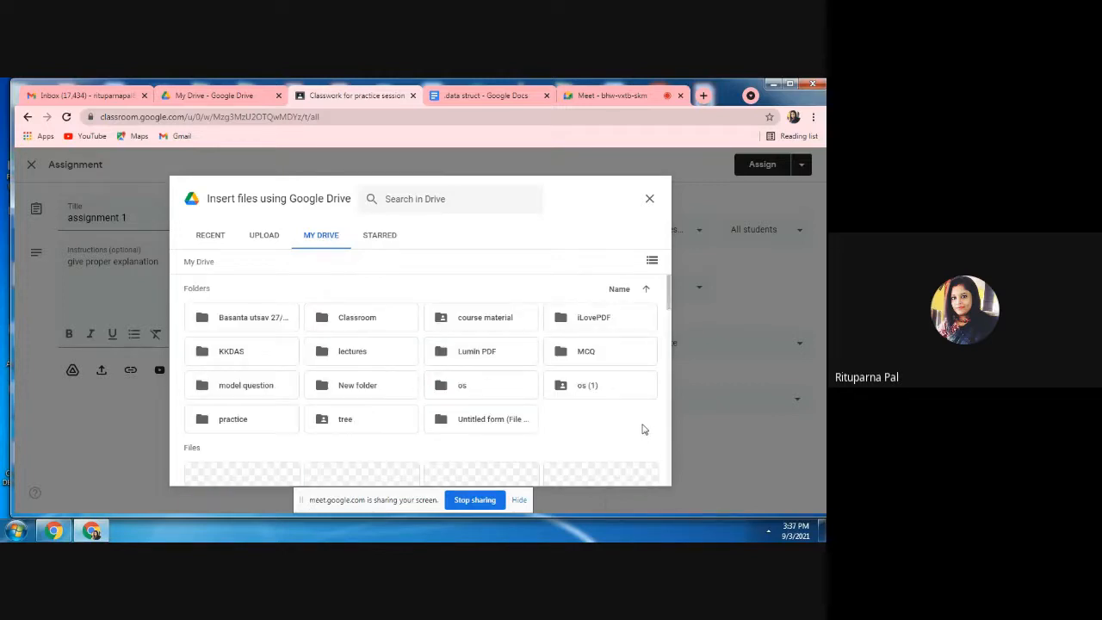
pyautogui.doubleClick(600, 359)
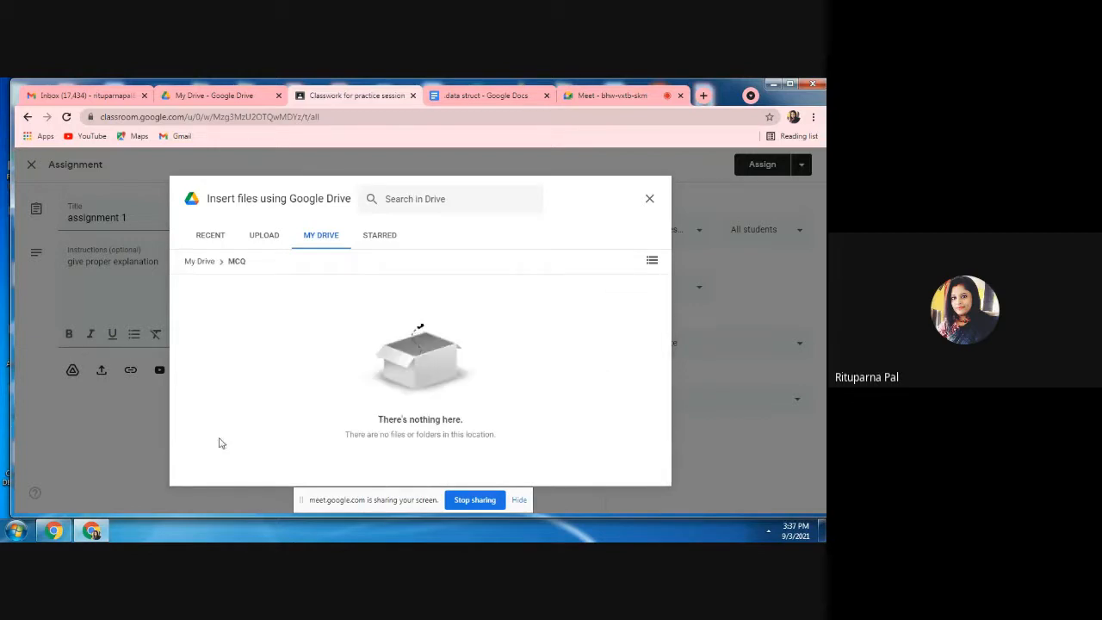
pyautogui.click(203, 263)
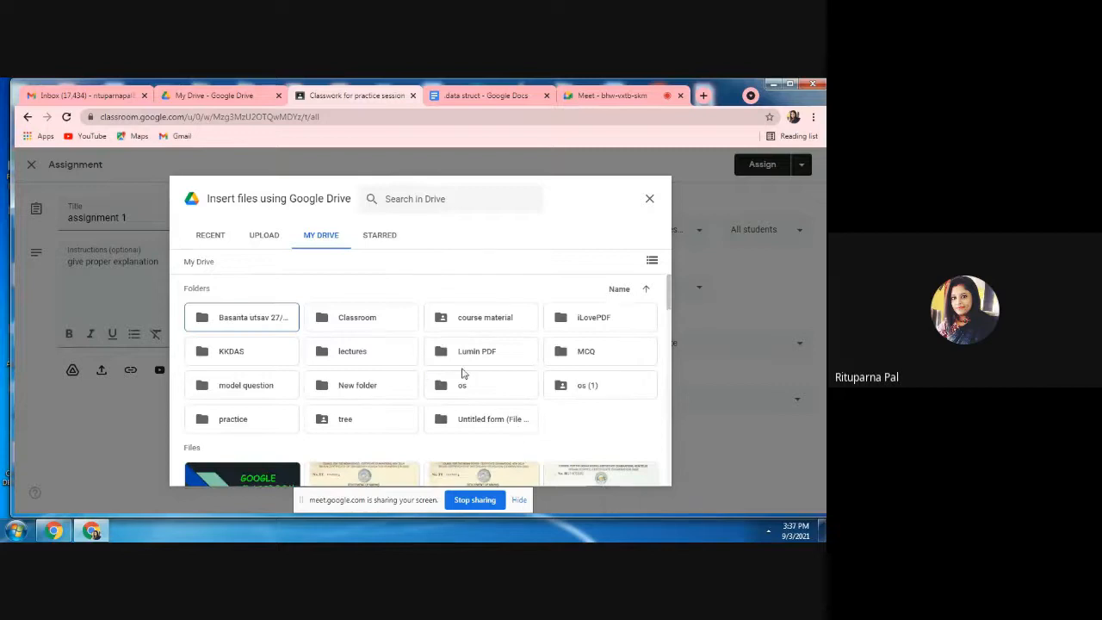
pyautogui.click(242, 387)
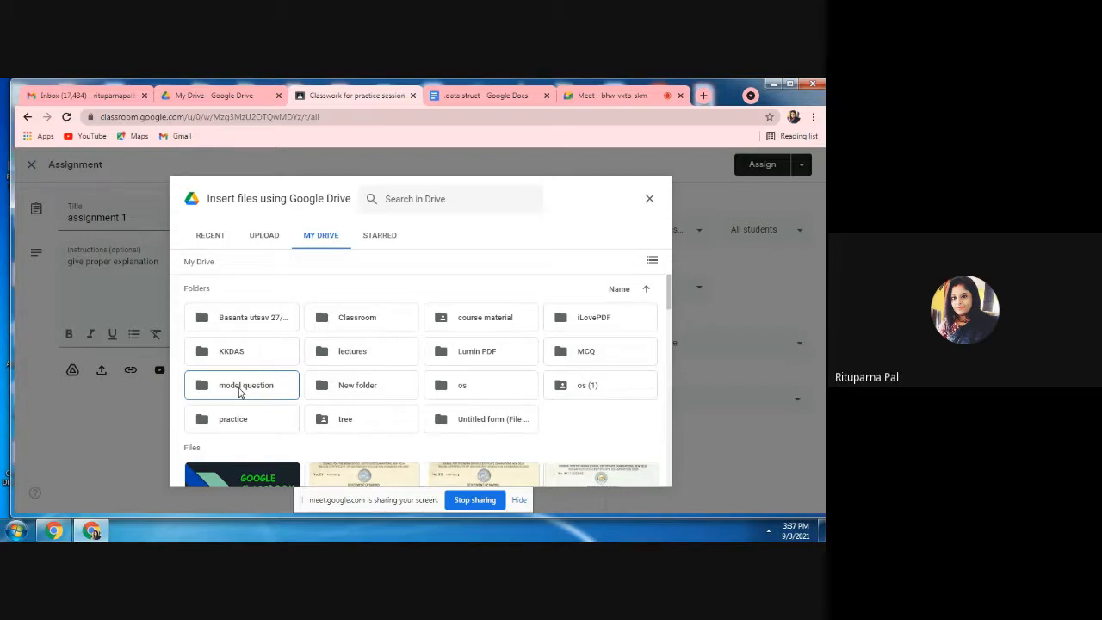
pyautogui.doubleClick(241, 390)
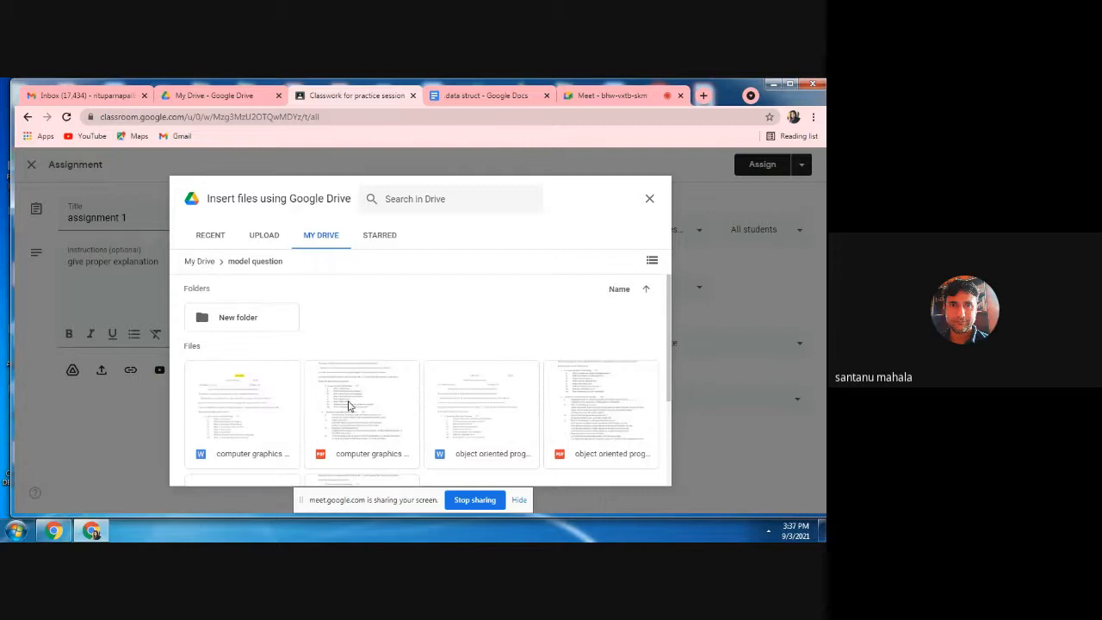
pyautogui.click(363, 403)
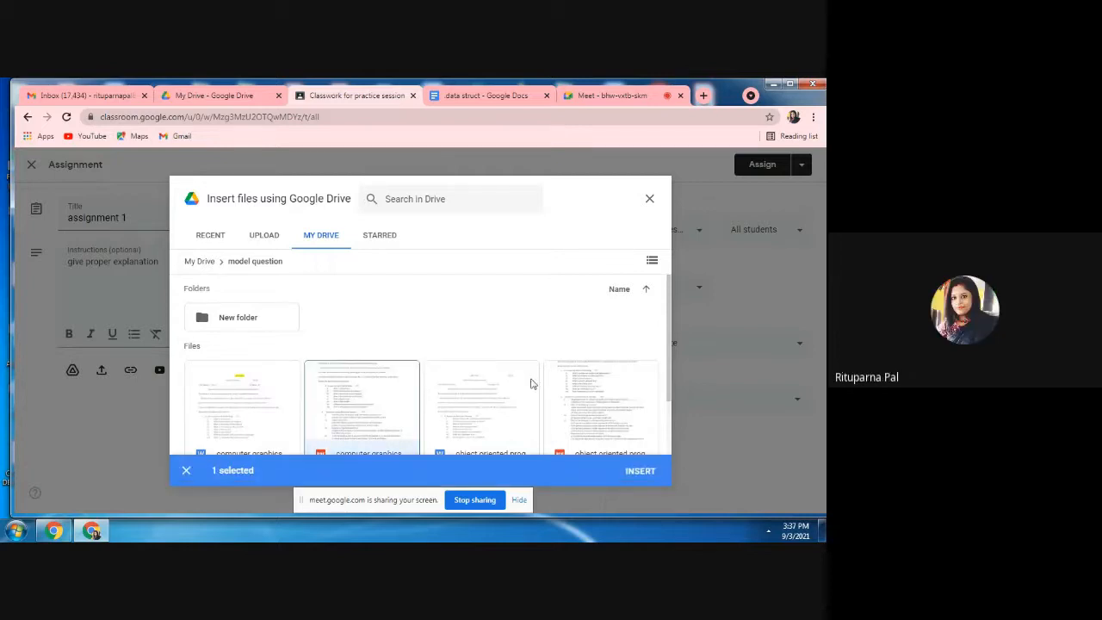
pyautogui.click(643, 474)
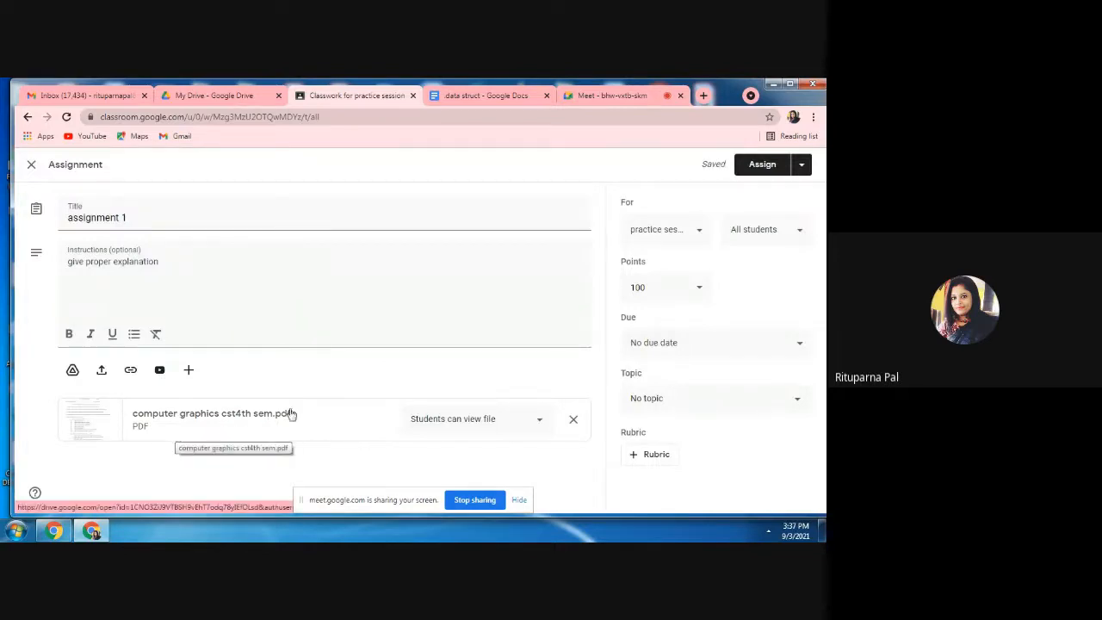
pyautogui.click(540, 423)
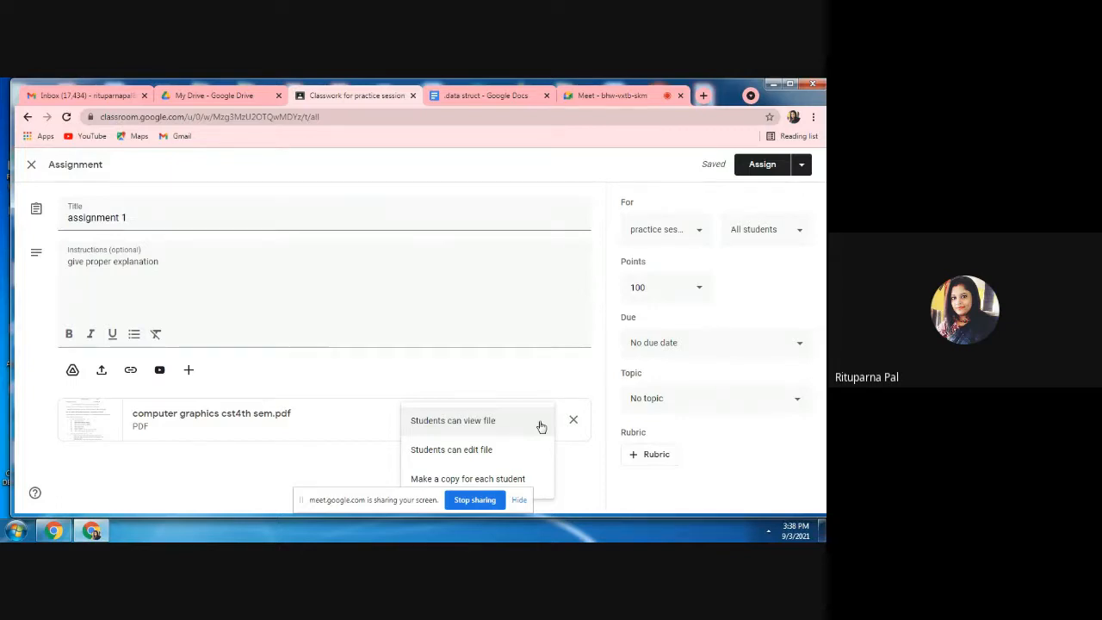
pyautogui.click(500, 480)
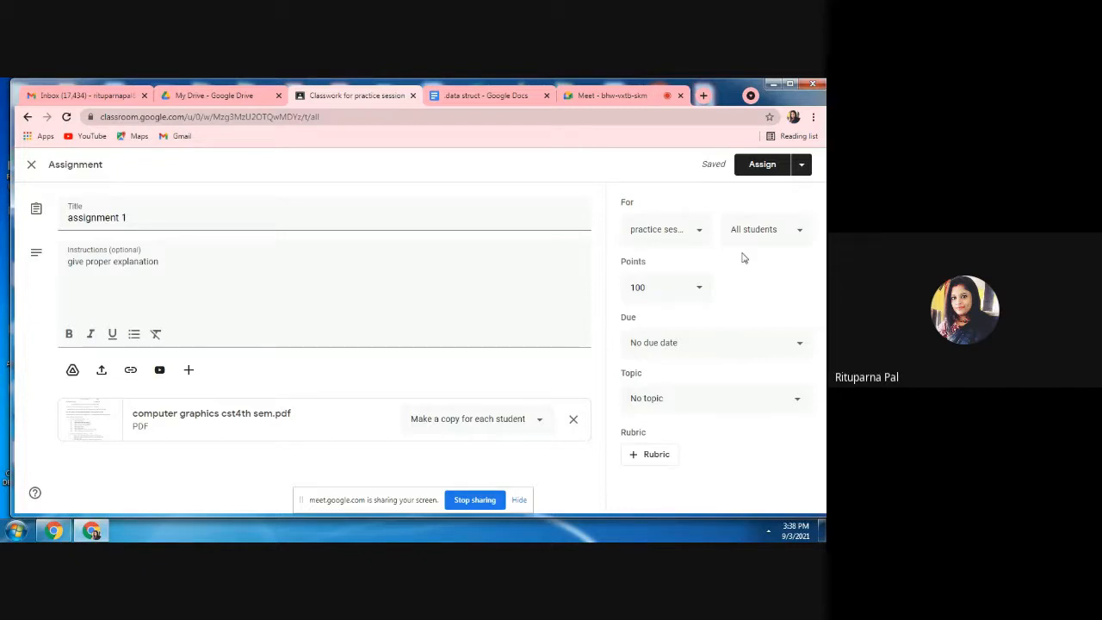
# Check the student selection for the assignment and set its points to 10.
pyautogui.click(801, 234)
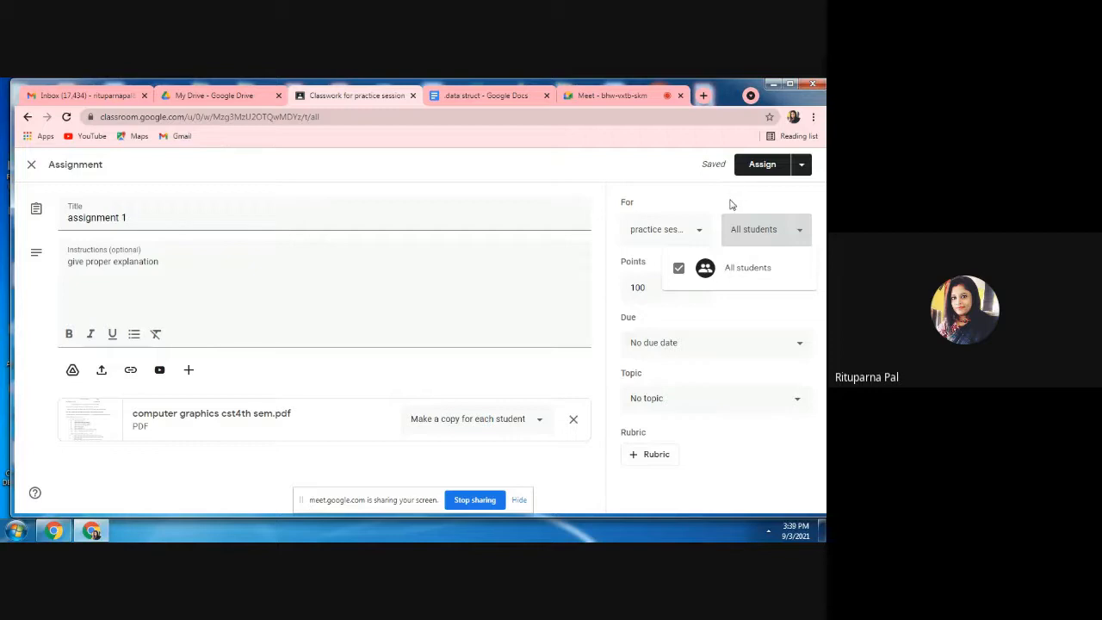
pyautogui.click(795, 205)
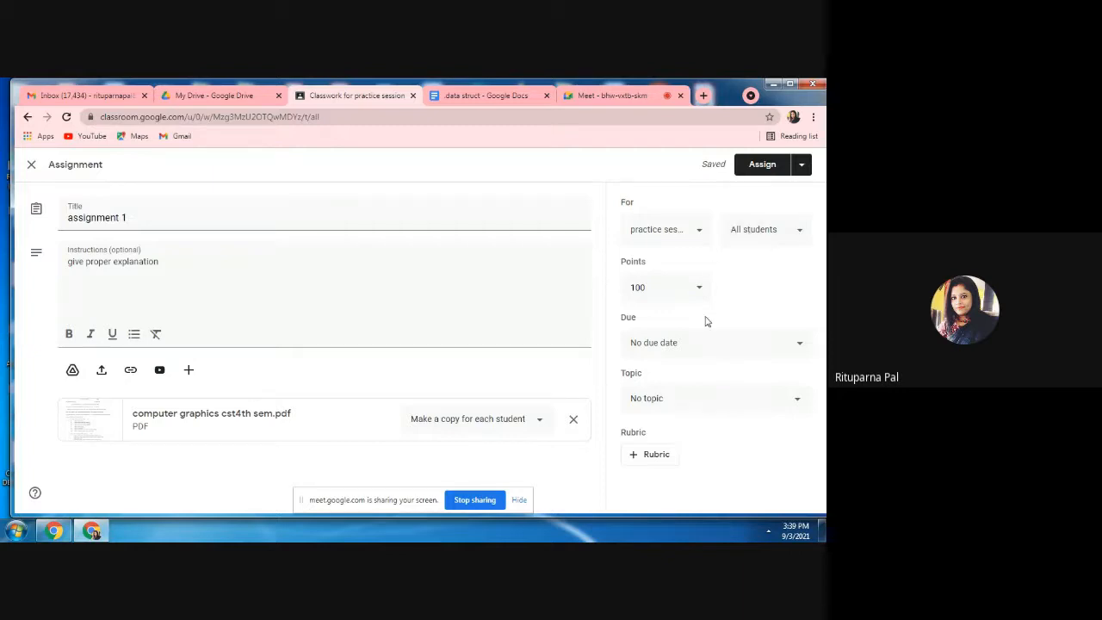
pyautogui.click(665, 287)
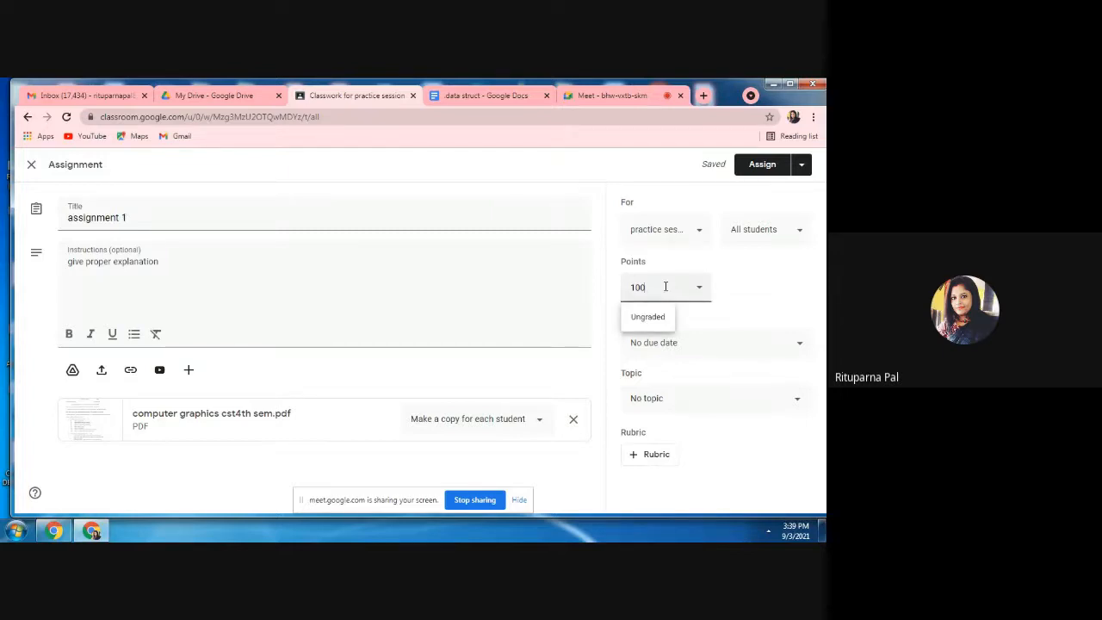
pyautogui.press('BackSpace')
pyautogui.click(760, 295)
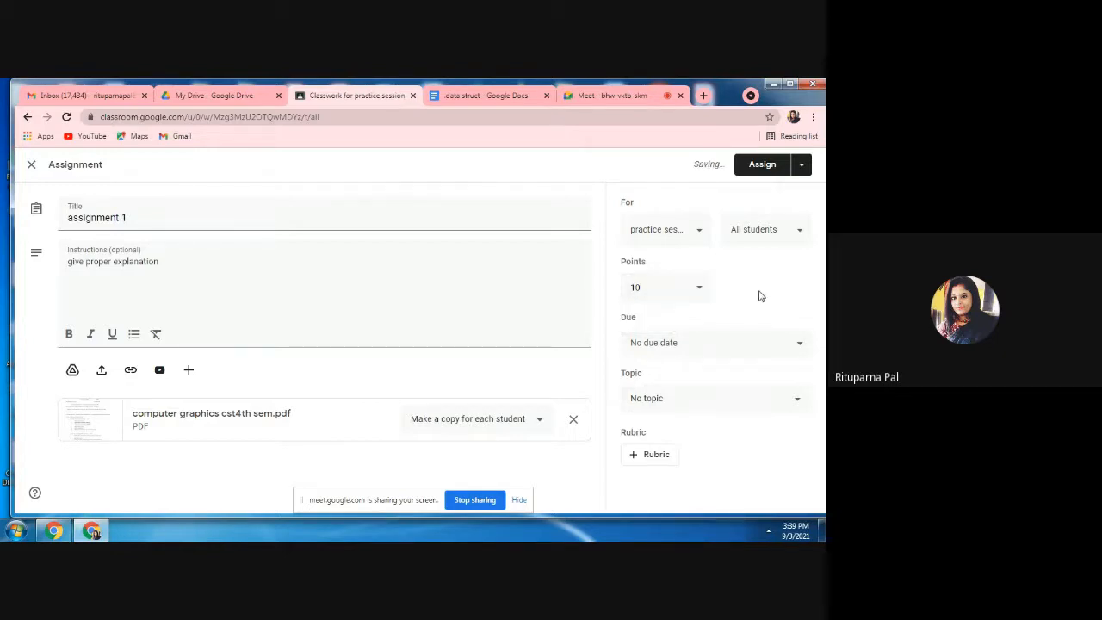
# Set the assignment's due date to Sep 6, 2021 at 10:00 AM.
pyautogui.click(799, 345)
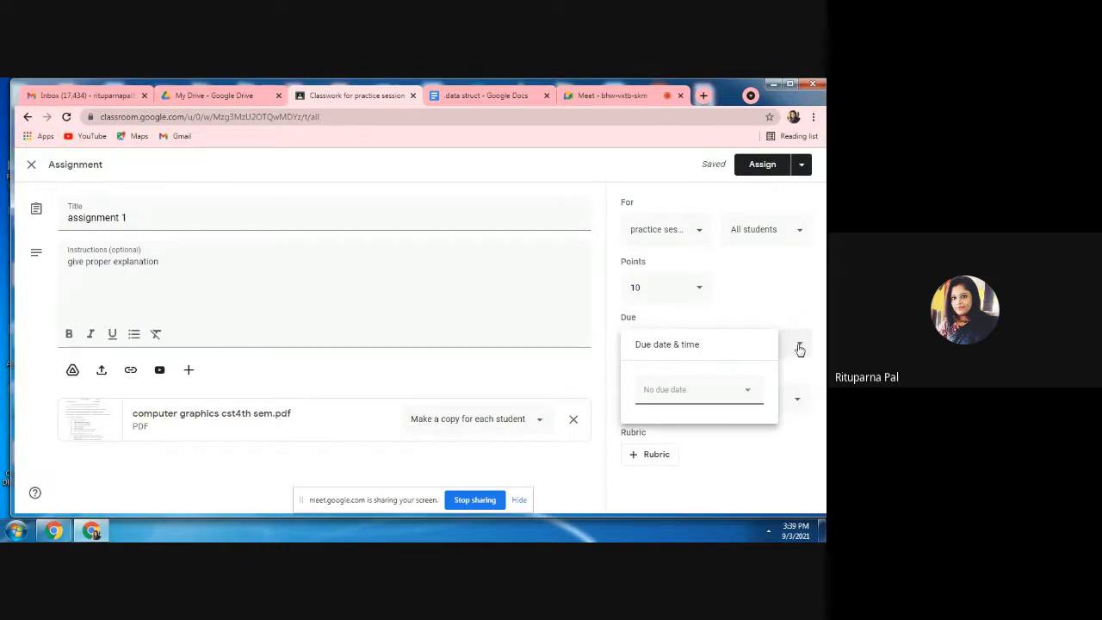
pyautogui.click(747, 398)
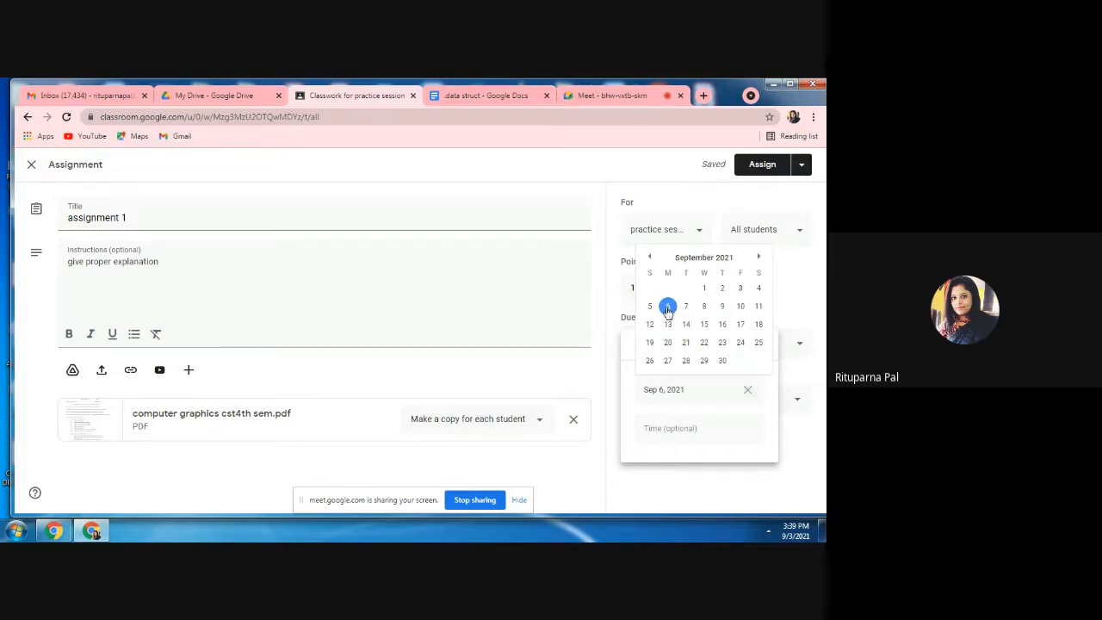
pyautogui.click(684, 427)
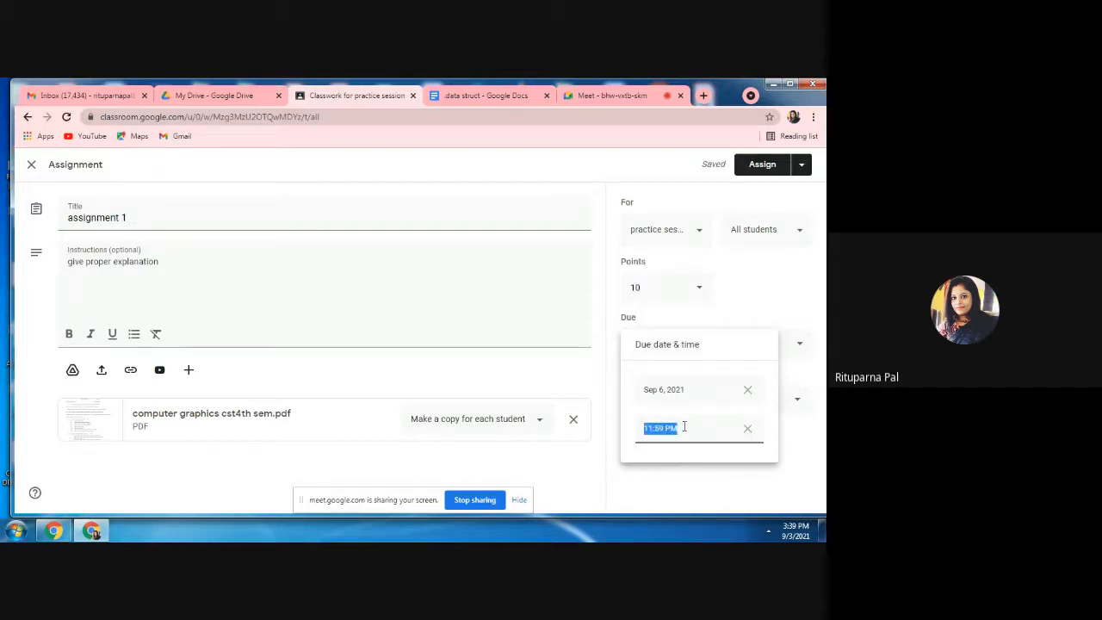
pyautogui.write('10 am')
pyautogui.click(738, 485)
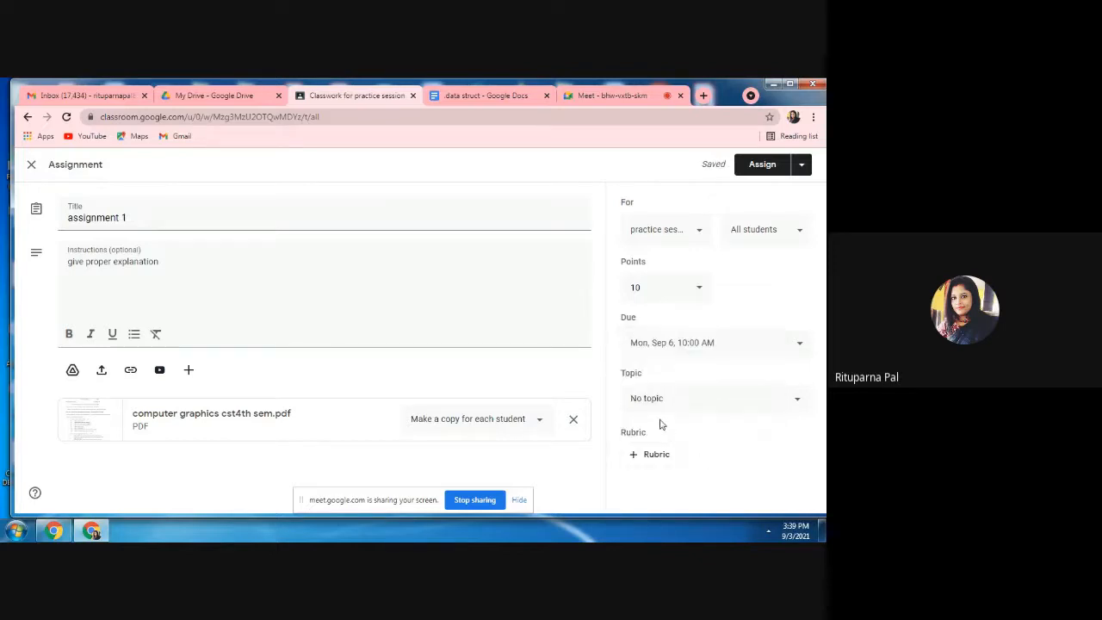
# Create the topic "assignments" for the assignment.
pyautogui.click(784, 406)
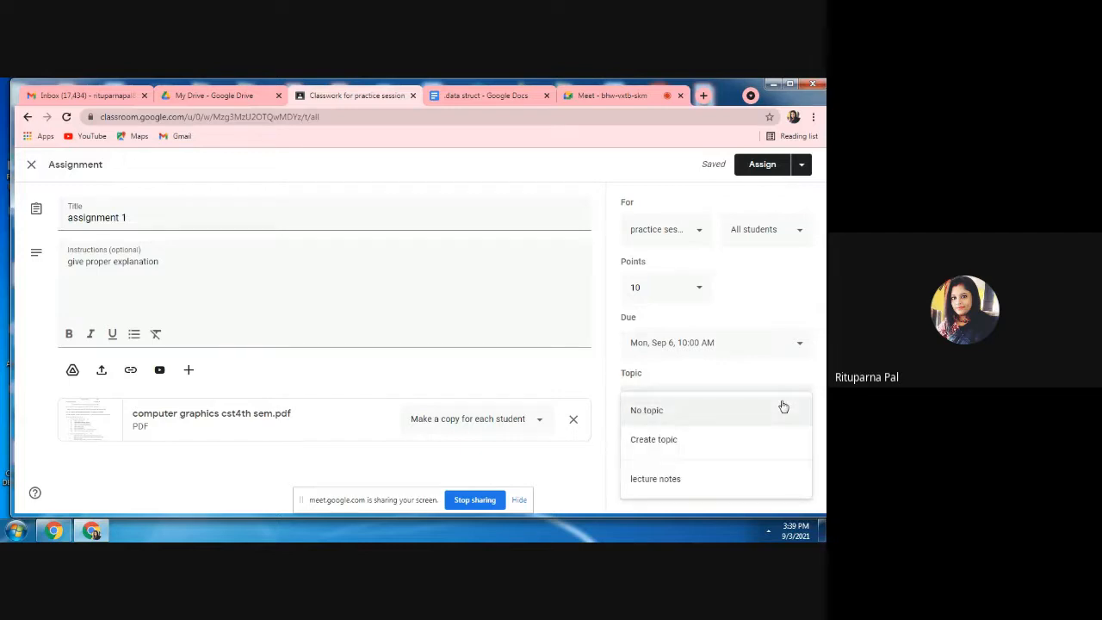
pyautogui.click(659, 450)
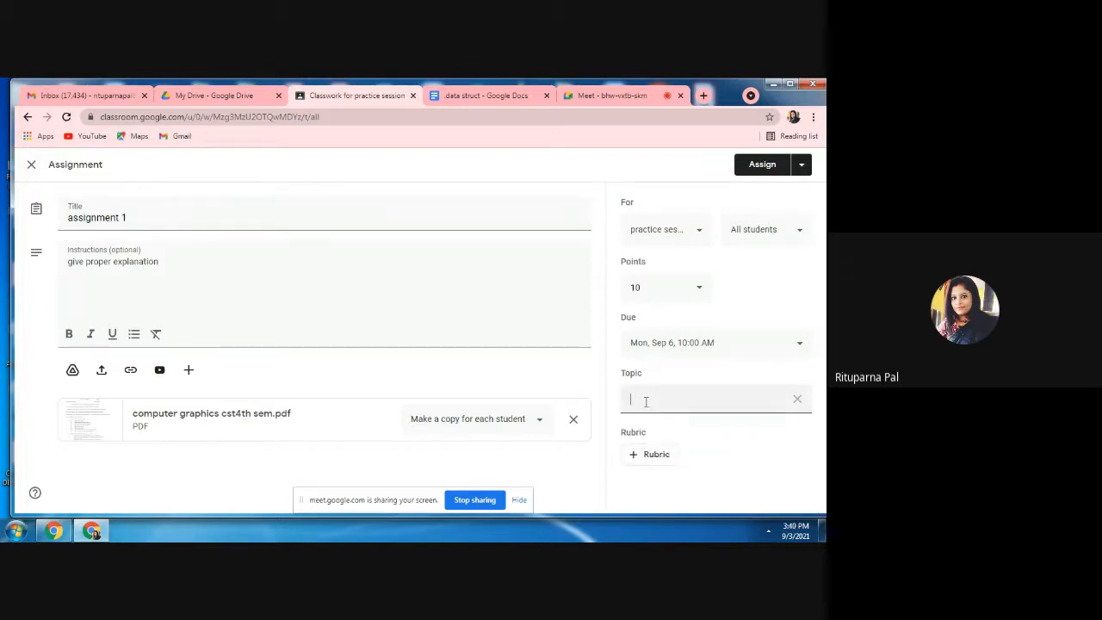
pyautogui.write('assignments')
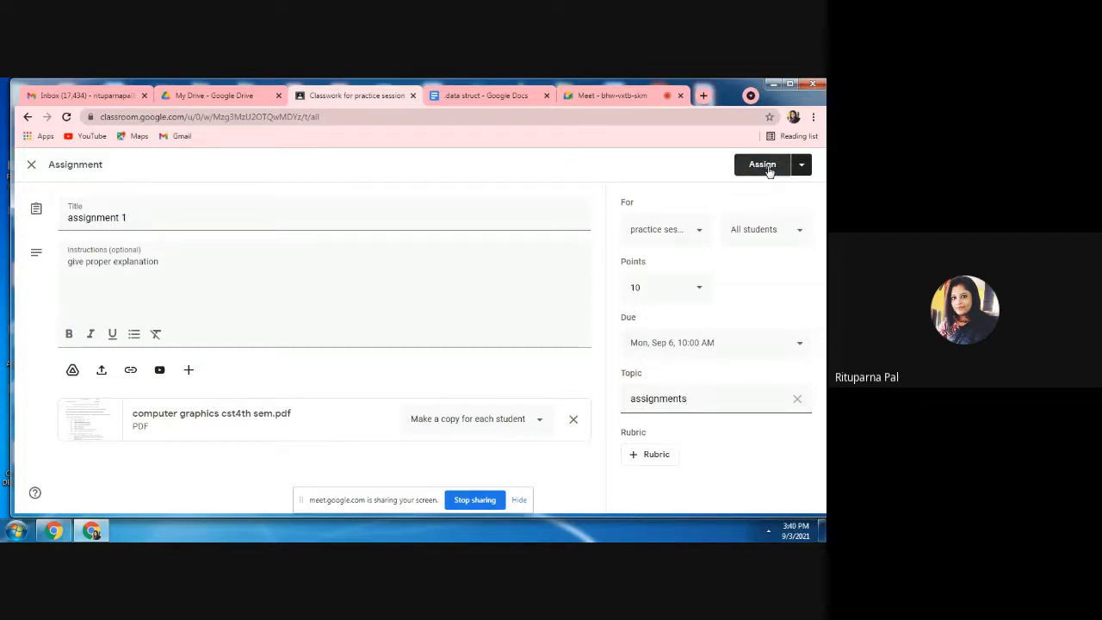
# Review the assigning options and assign assignment 1 to the class immediately.
pyautogui.click(801, 165)
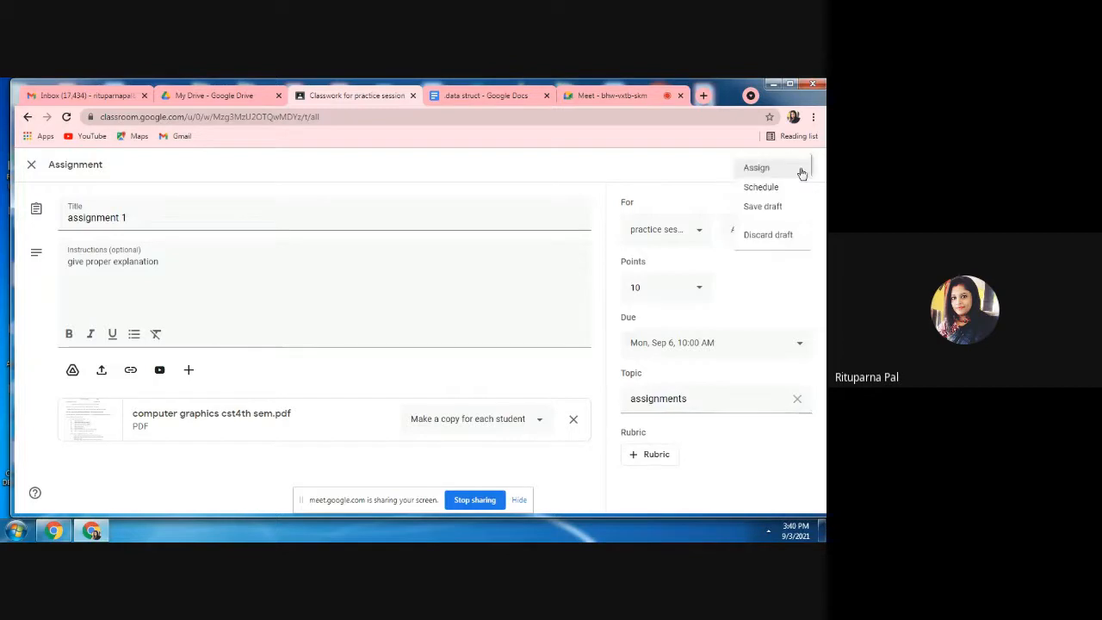
pyautogui.click(669, 157)
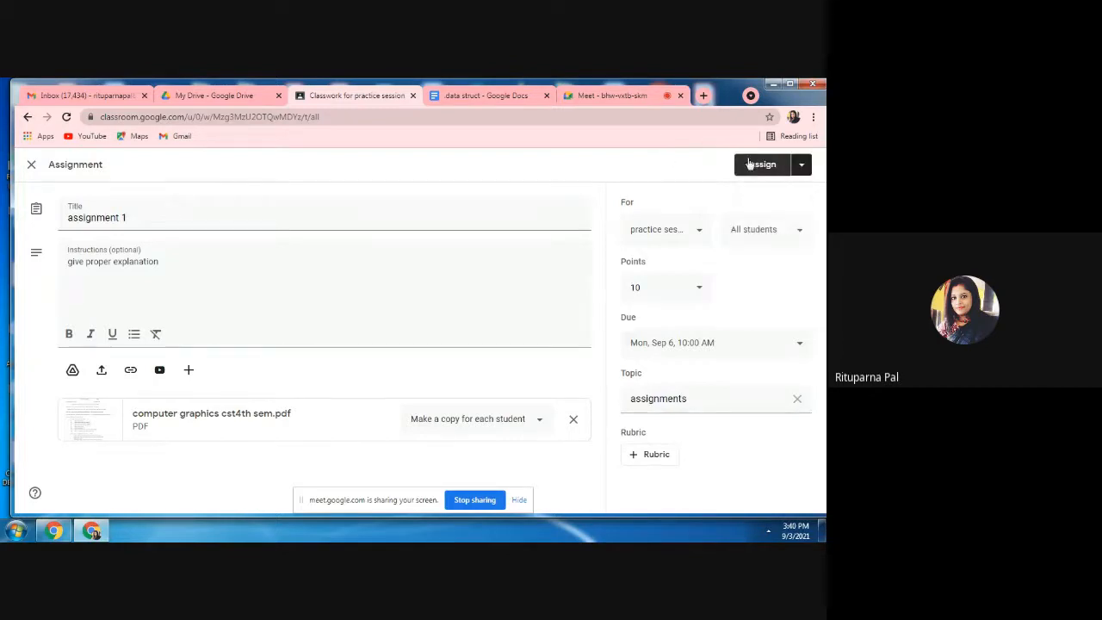
pyautogui.click(753, 164)
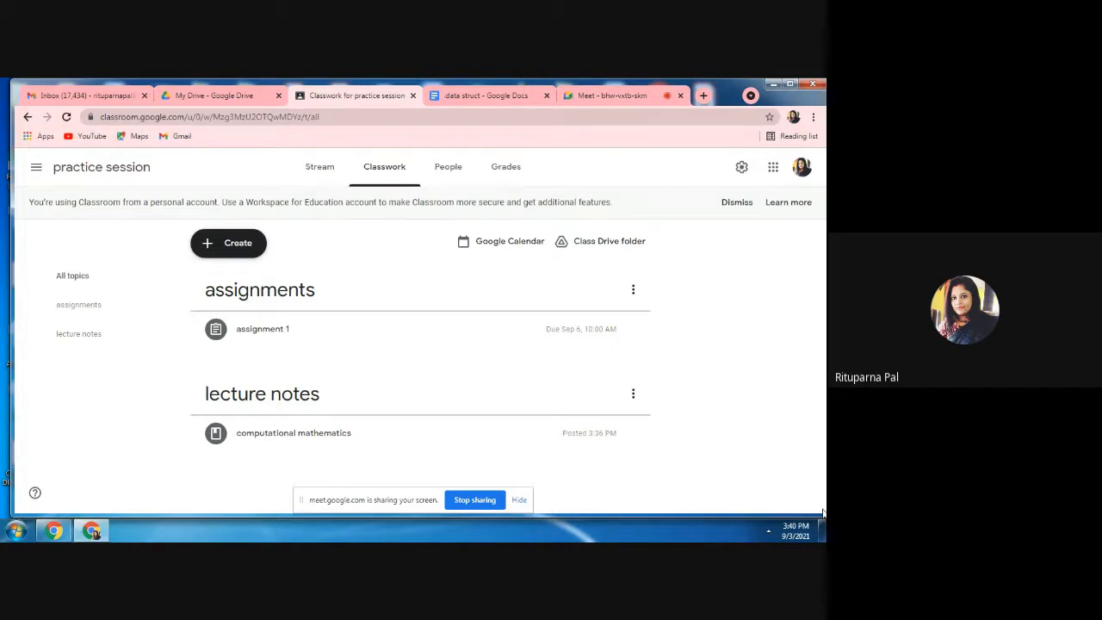
pyautogui.click(229, 245)
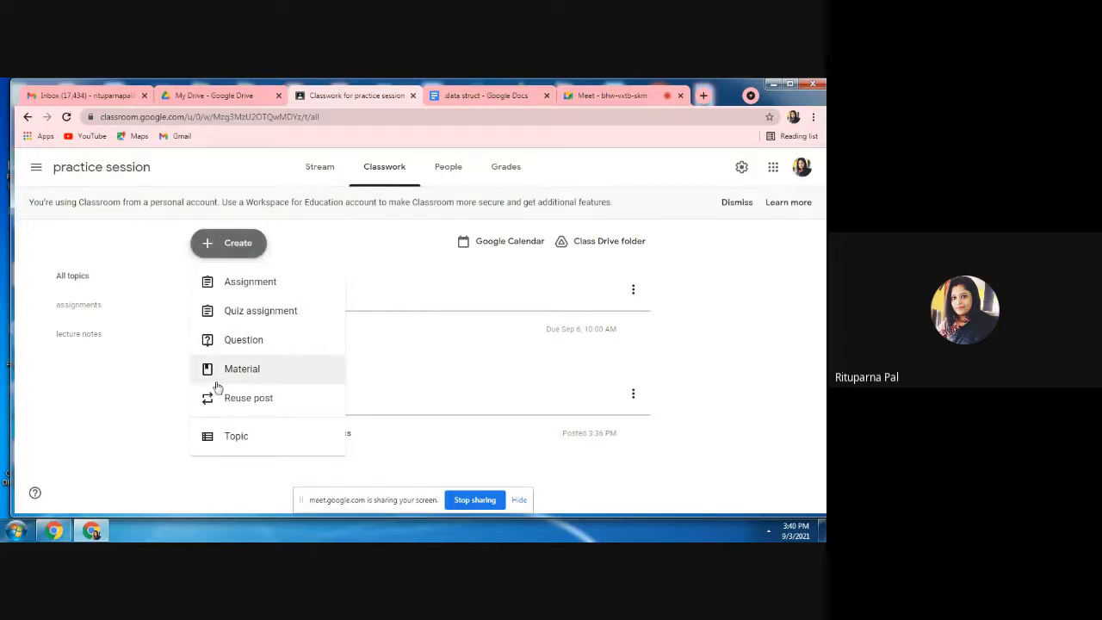
pyautogui.click(237, 318)
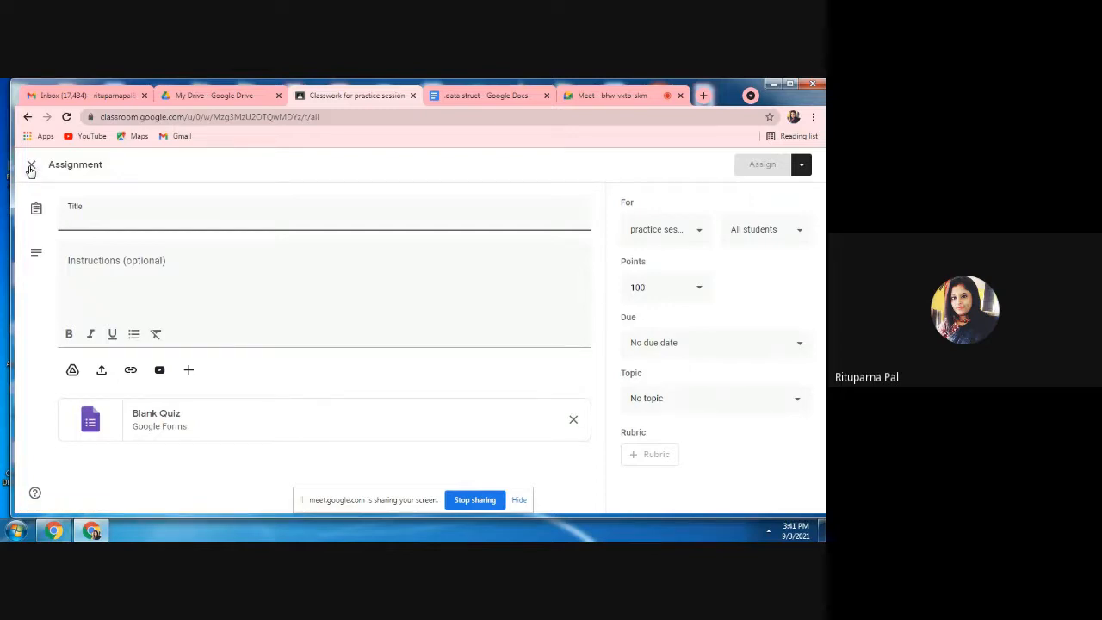
pyautogui.click(30, 166)
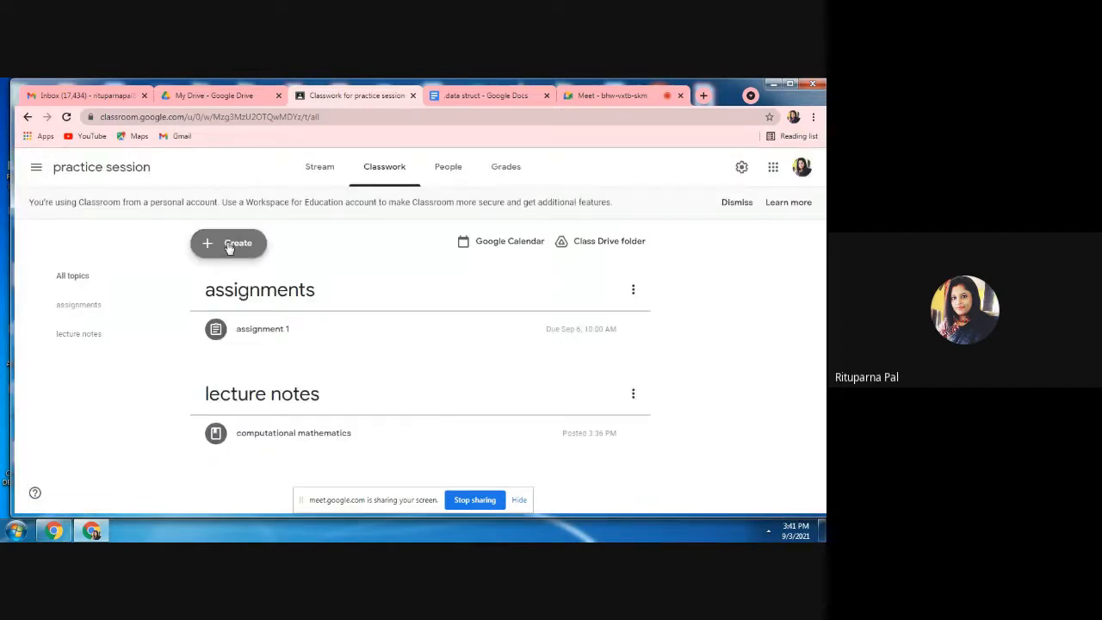
# Reuse the material "Linked List _RP" from the Sem - II (Even 2021) class and post it to the practice session class.
pyautogui.click(229, 245)
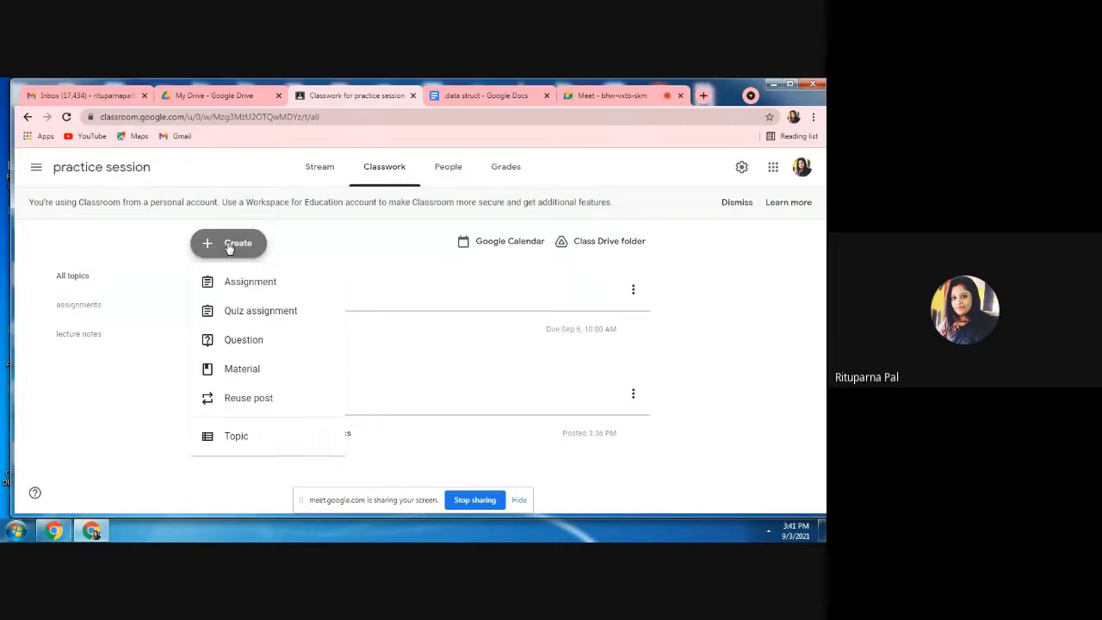
pyautogui.click(256, 402)
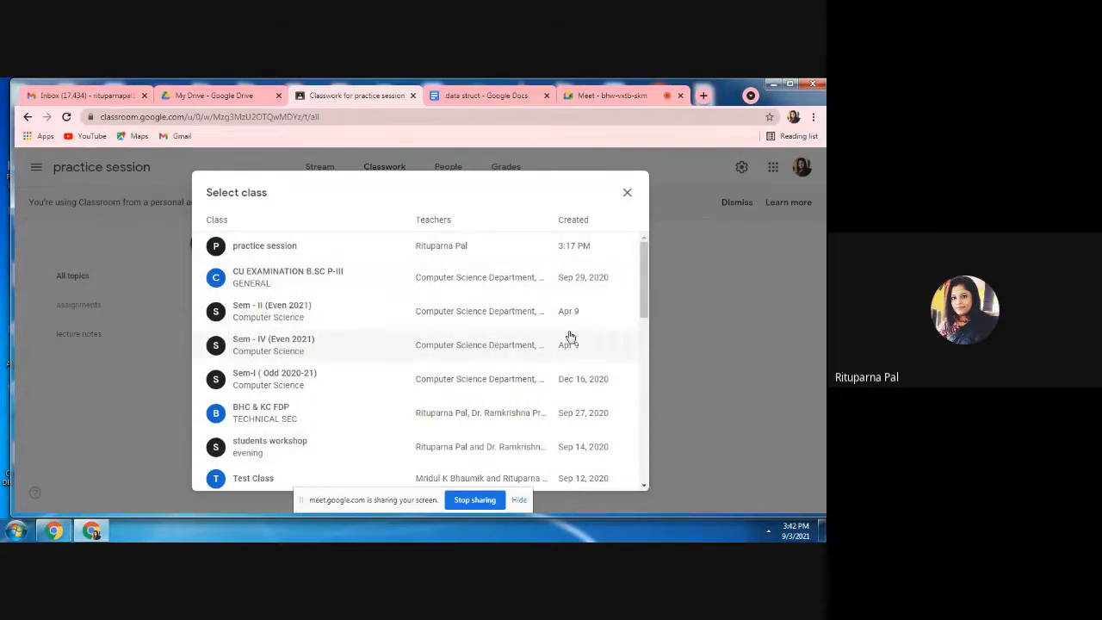
pyautogui.click(277, 316)
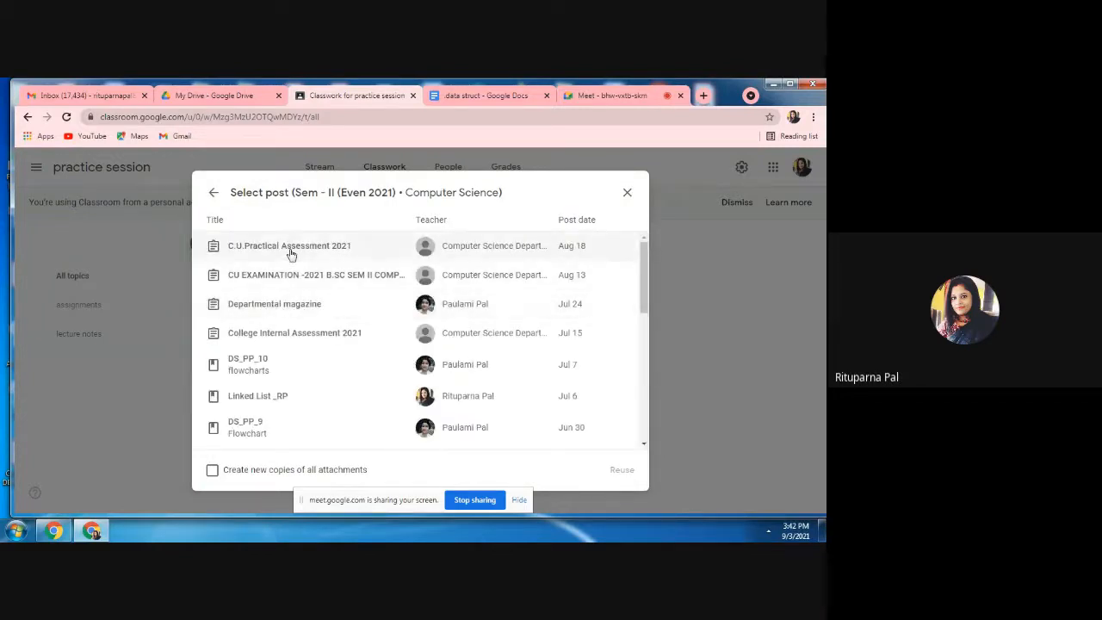
pyautogui.click(266, 403)
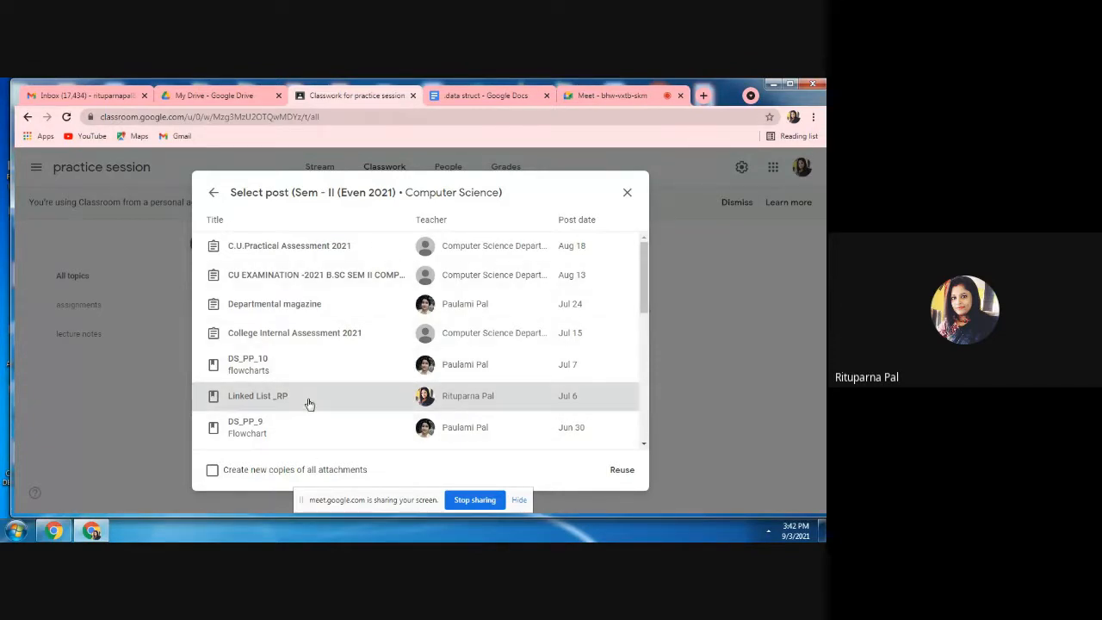
pyautogui.click(623, 471)
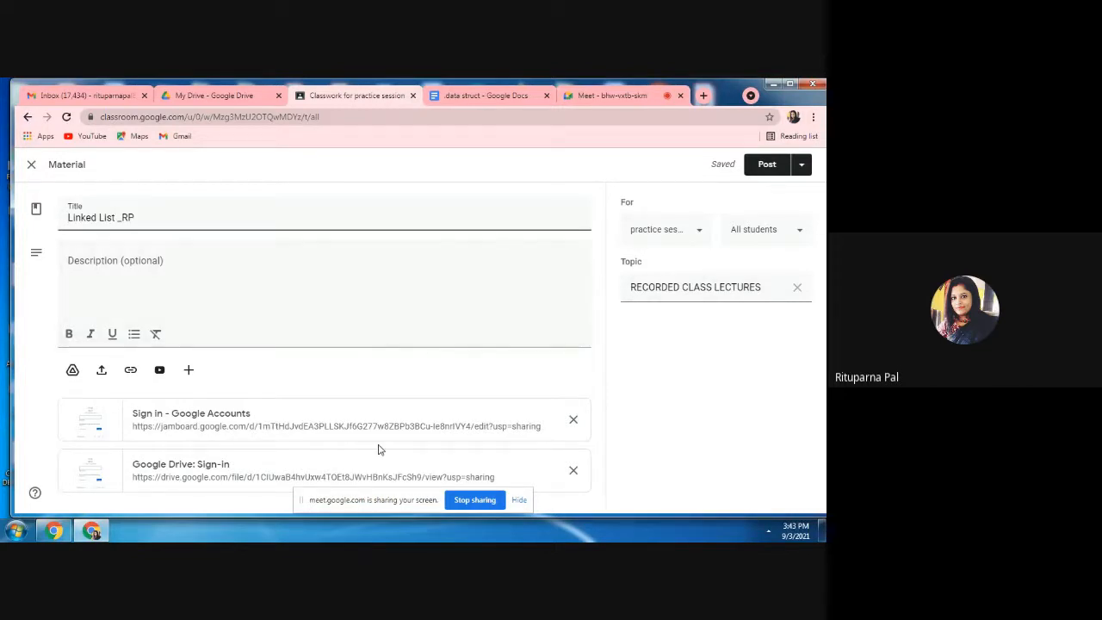
pyautogui.click(764, 168)
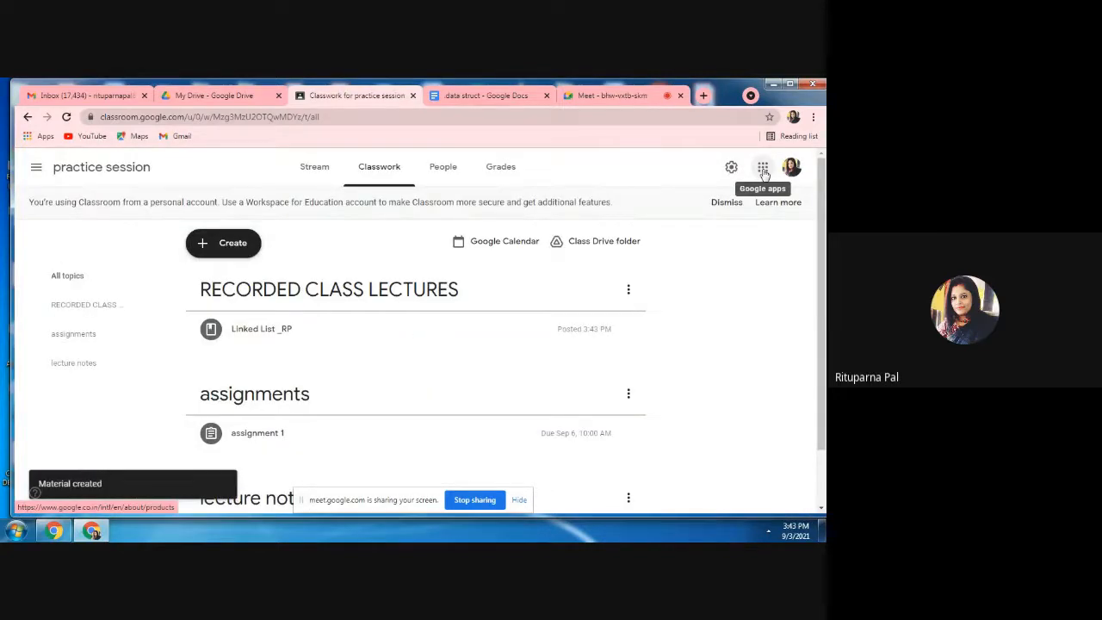
# Check the class stream for the reused material, return to the classwork, and view the options for creating items.
pyautogui.click(318, 170)
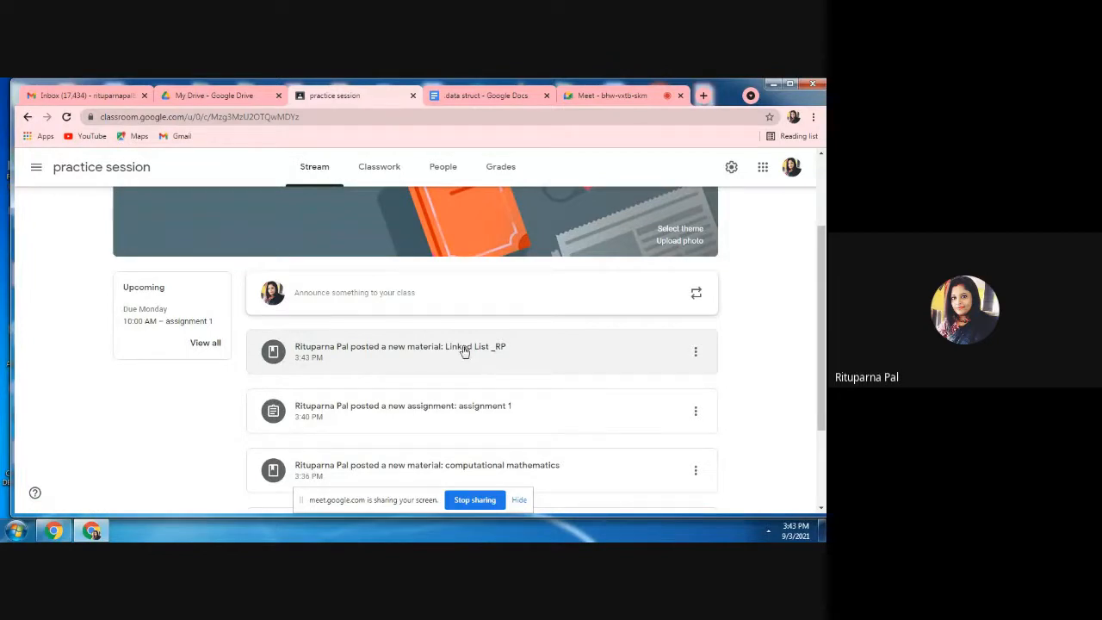
pyautogui.click(382, 171)
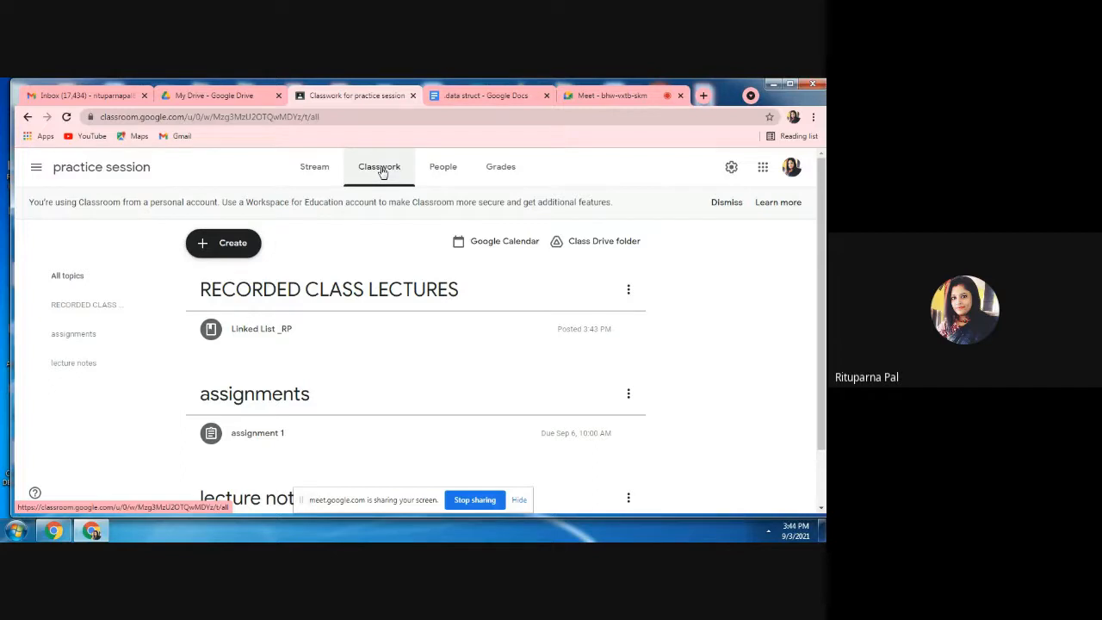
pyautogui.click(212, 248)
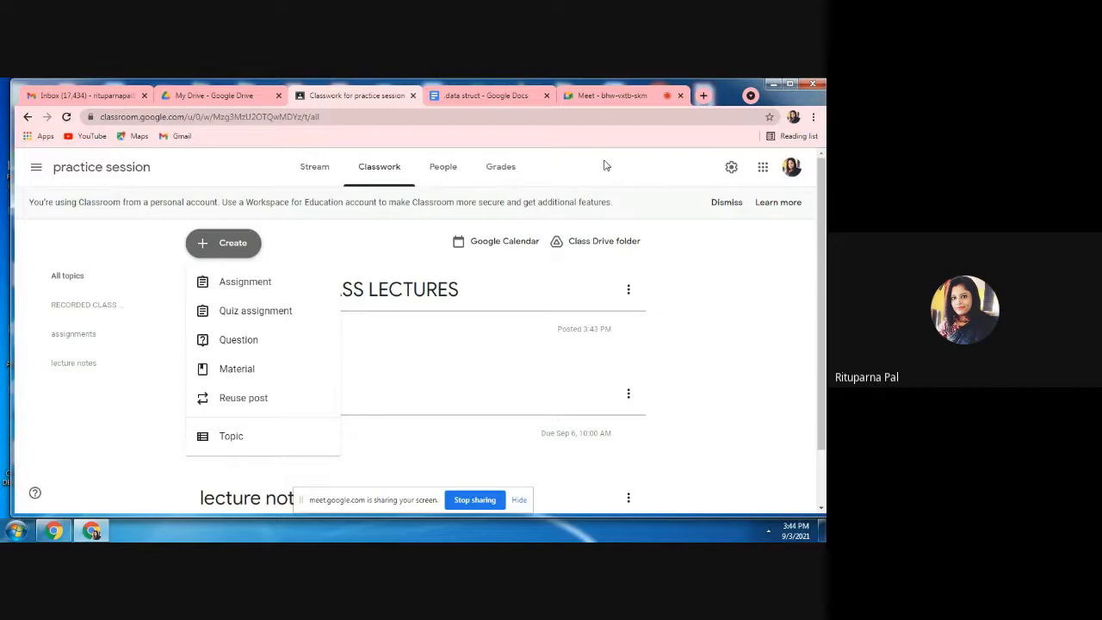
# View assignment 1's student work from the practice session gradebook and close the .data struct document.
pyautogui.click(506, 170)
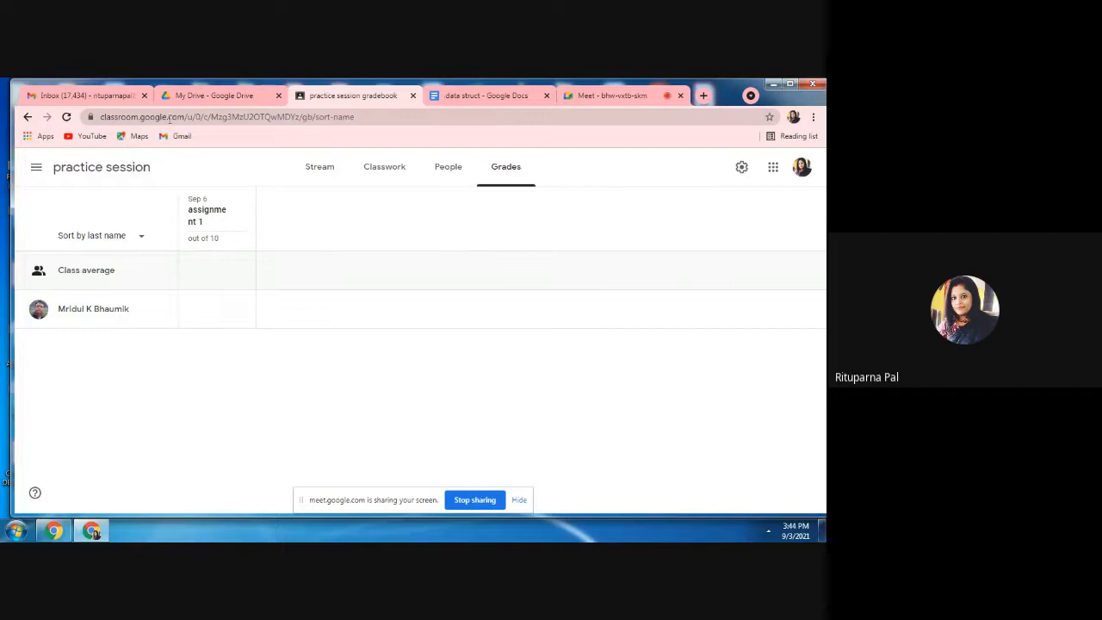
pyautogui.moveTo(204, 236)
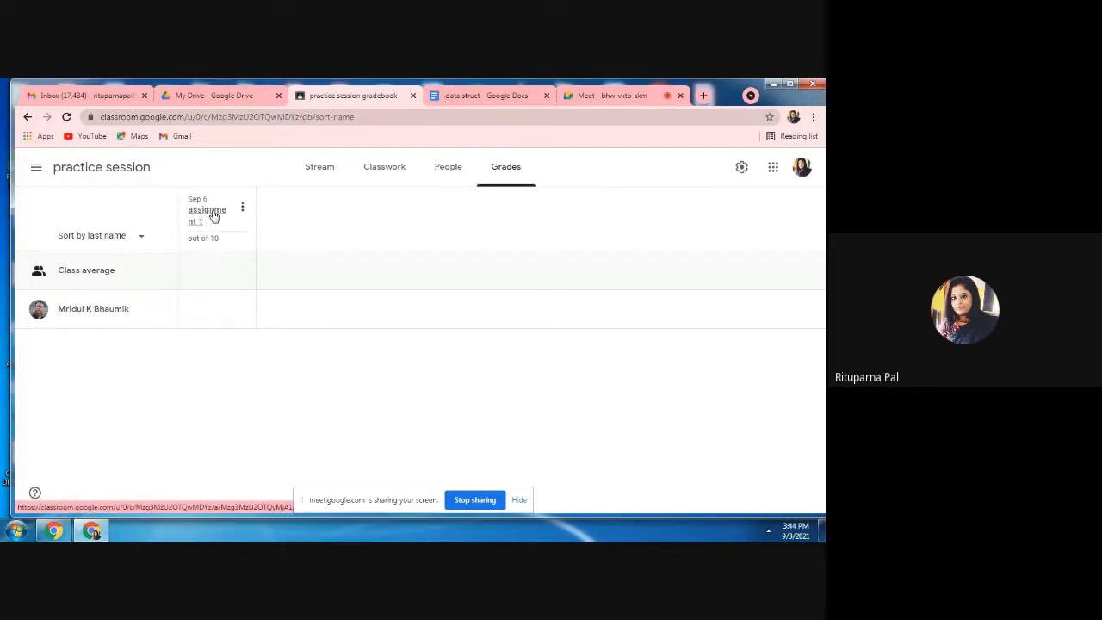
pyautogui.click(208, 219)
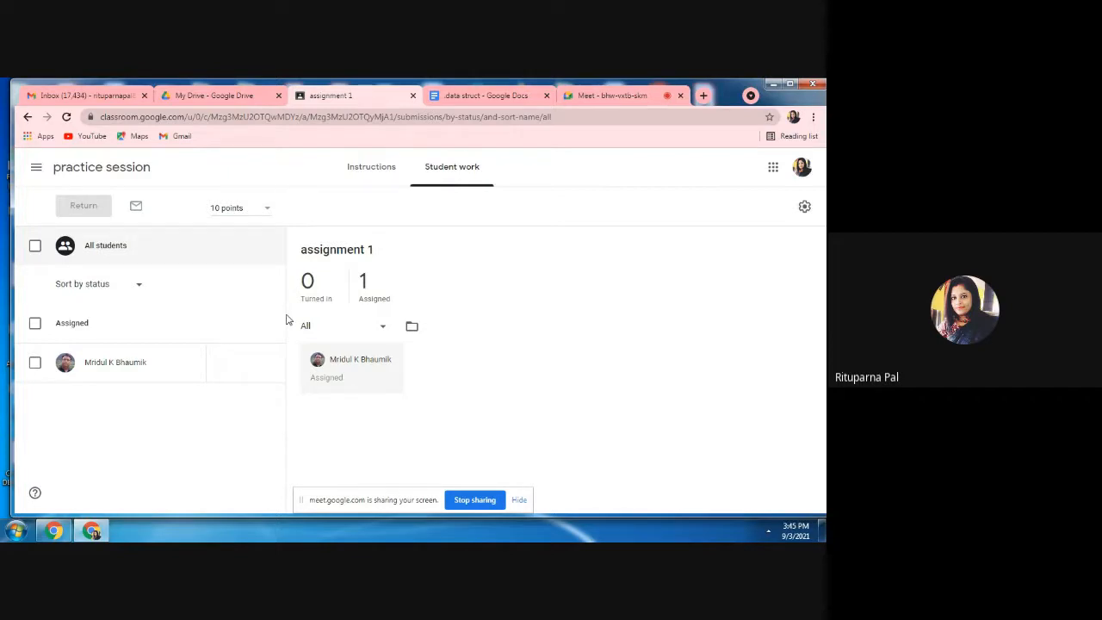
pyautogui.click(546, 96)
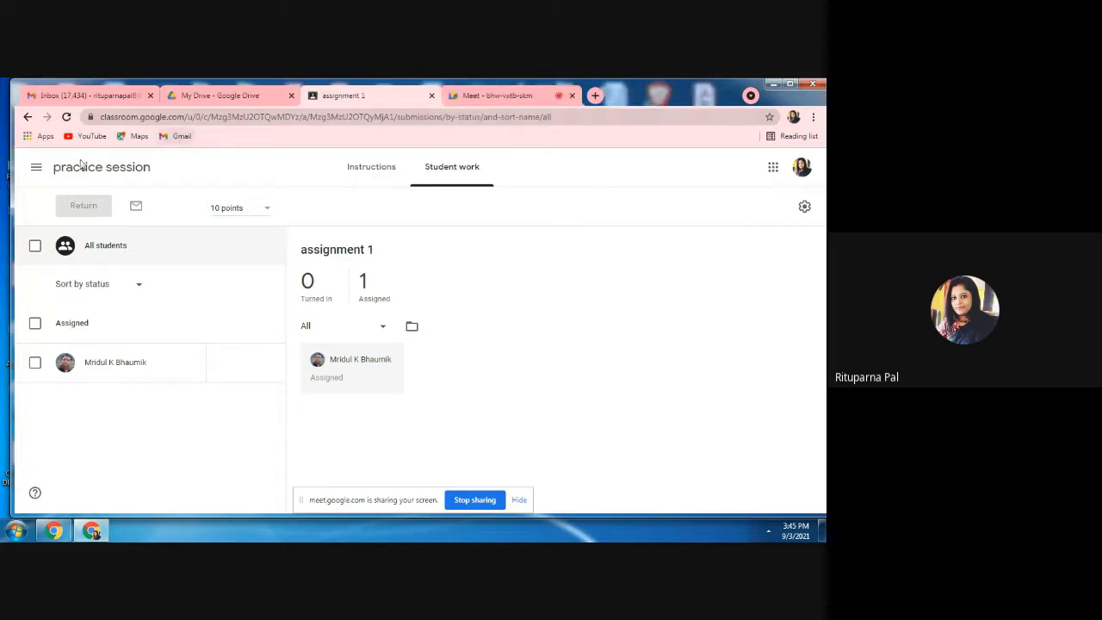
# Switch to the Sem - IV (Even 2021) class and open INTERNAL ASSESSMENT ON MEMORY MANAGEMENT from its gradebook.
pyautogui.click(36, 167)
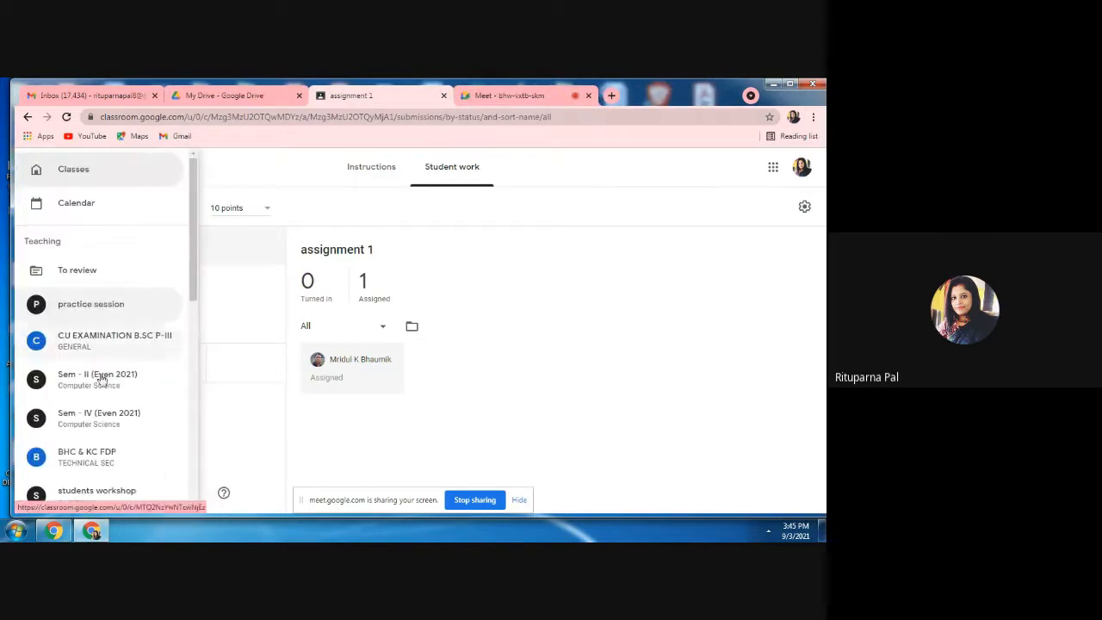
pyautogui.click(102, 418)
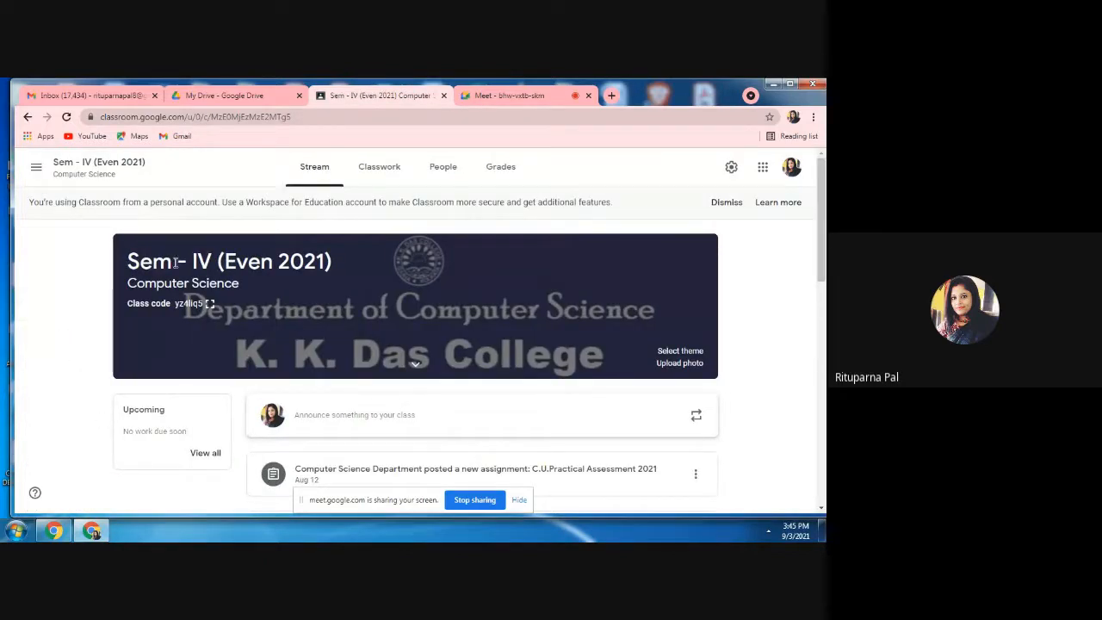
pyautogui.click(497, 169)
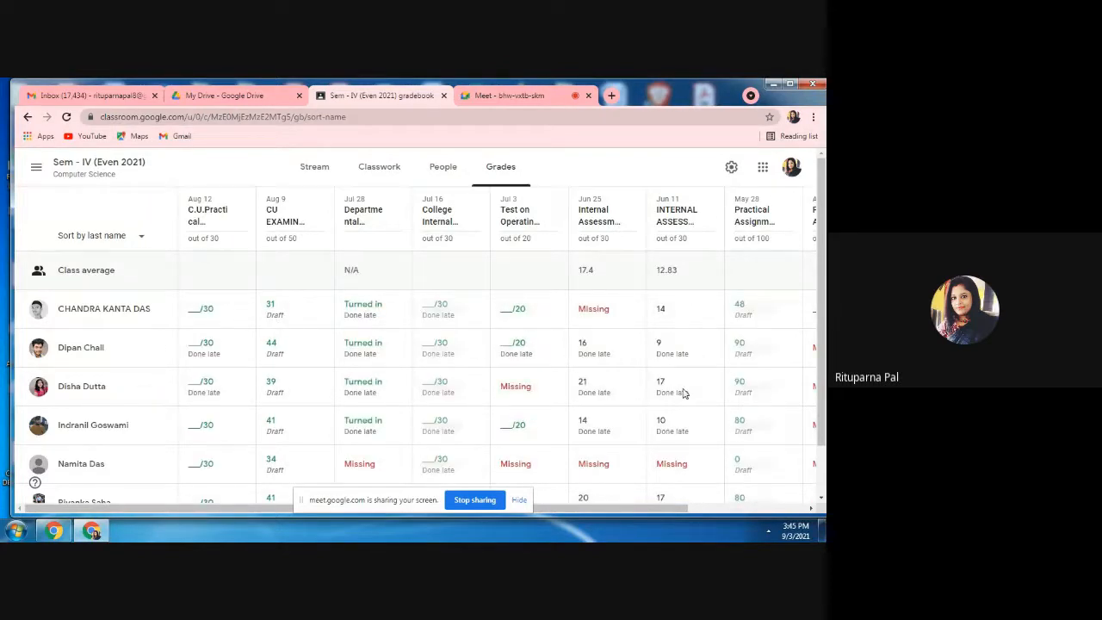
pyautogui.click(673, 224)
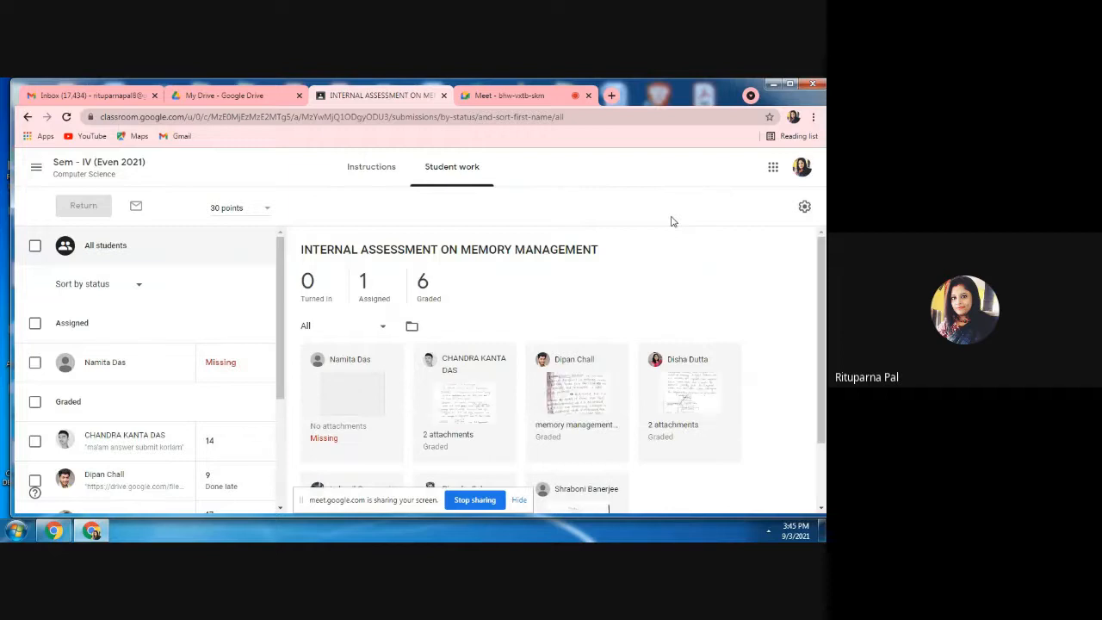
# Review the memory management assessment's instructions and the list of student submissions.
pyautogui.click(374, 173)
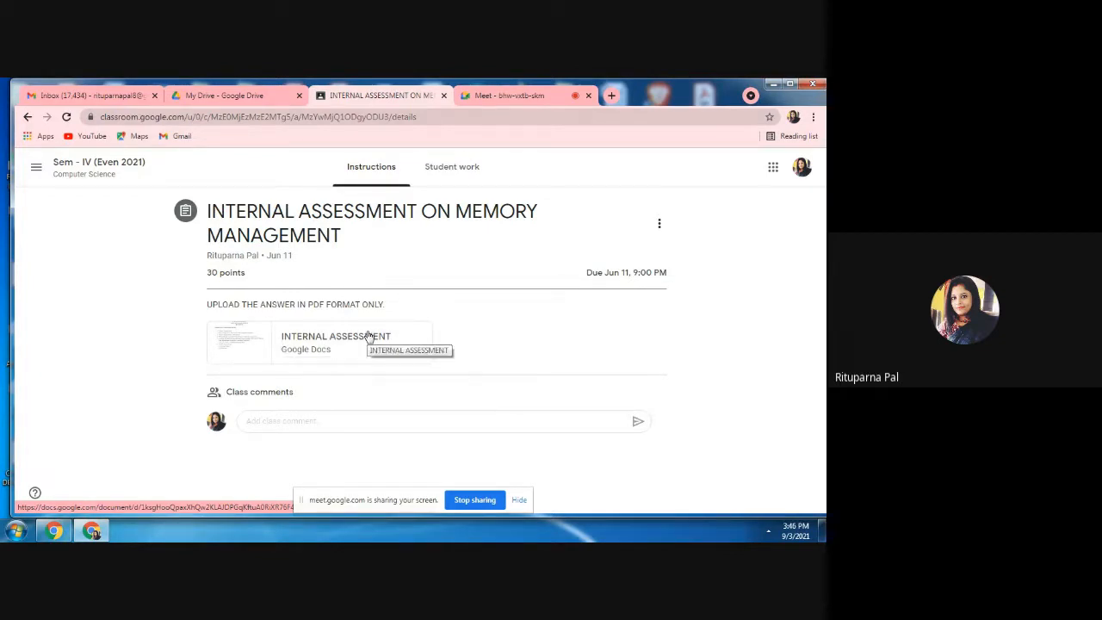
pyautogui.click(433, 182)
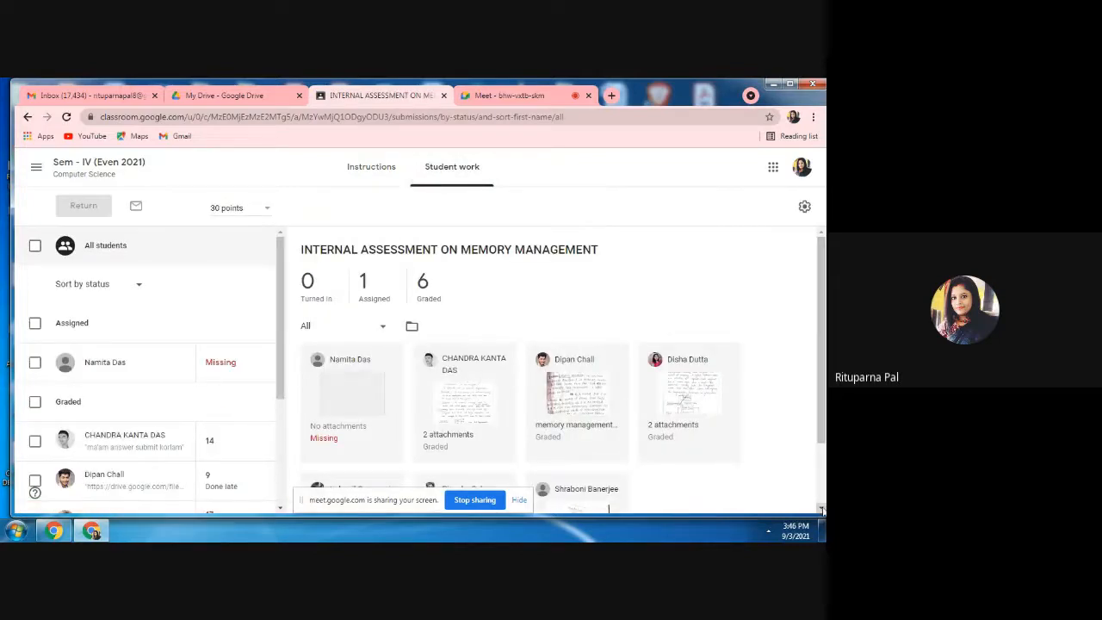
pyautogui.click(823, 510)
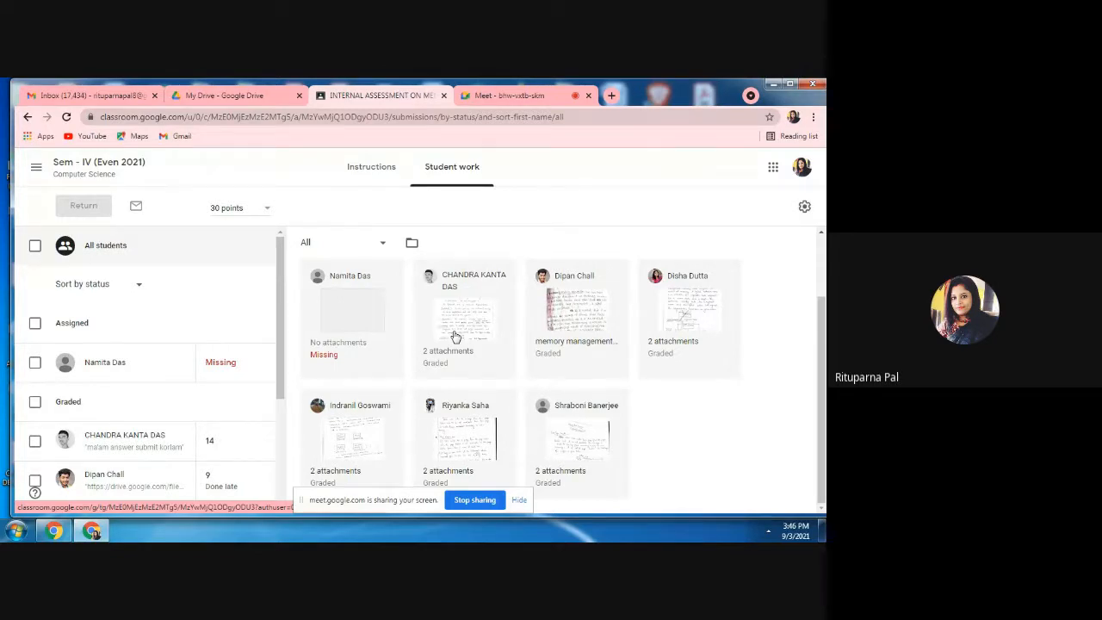
# Open the graded submission with two attachments beside the missing one and read through computer assignment.pdf.
pyautogui.click(458, 346)
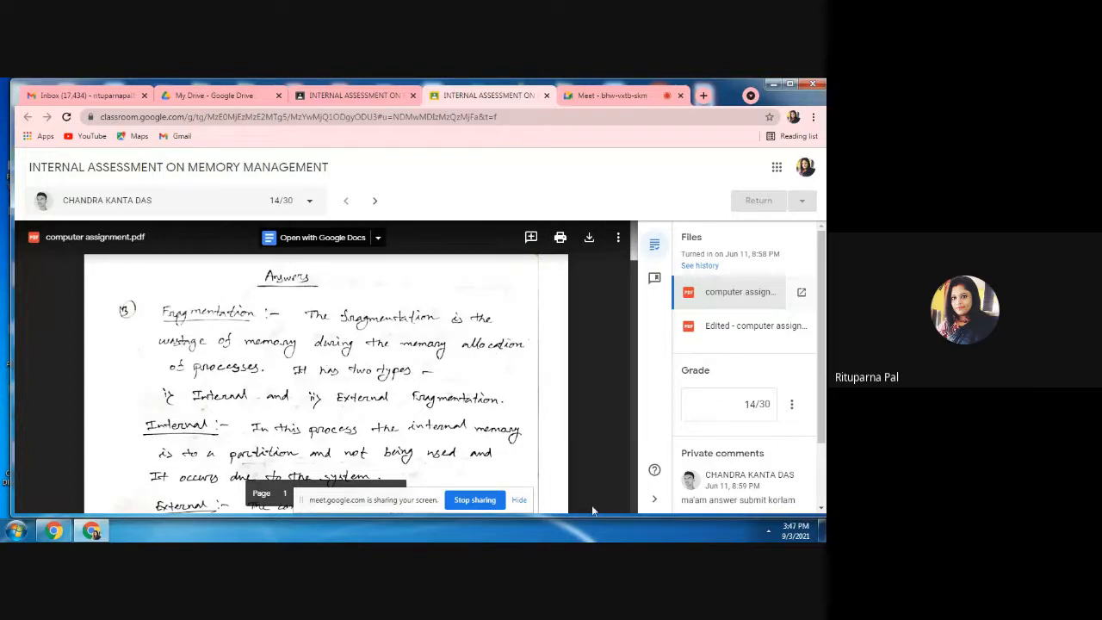
pyautogui.scroll(-15, 632, 509)
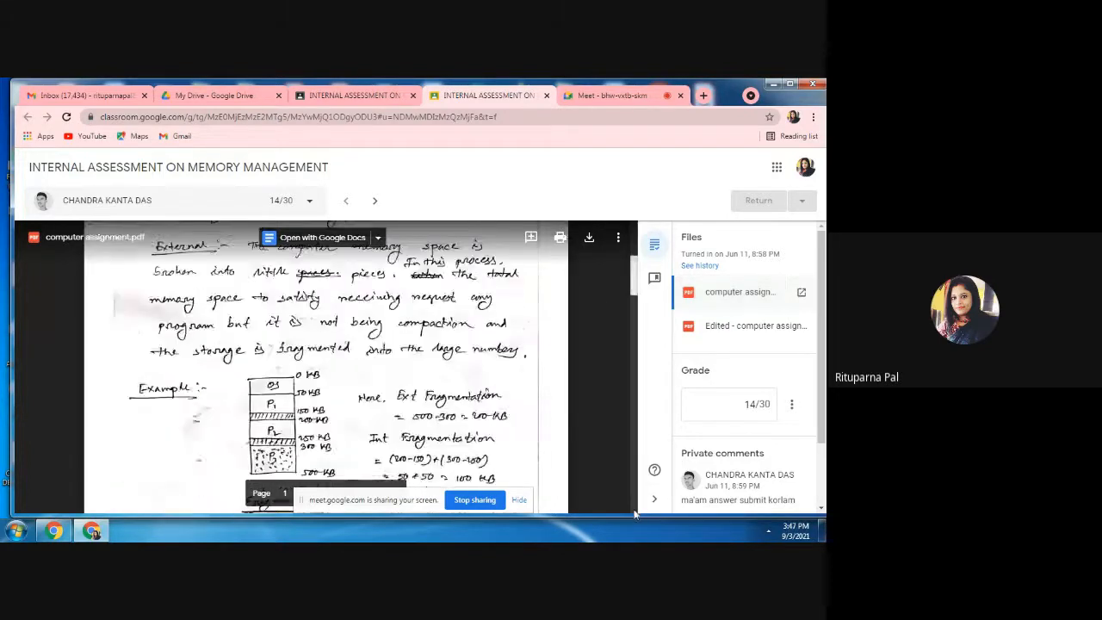
pyautogui.scroll(-5, 633, 511)
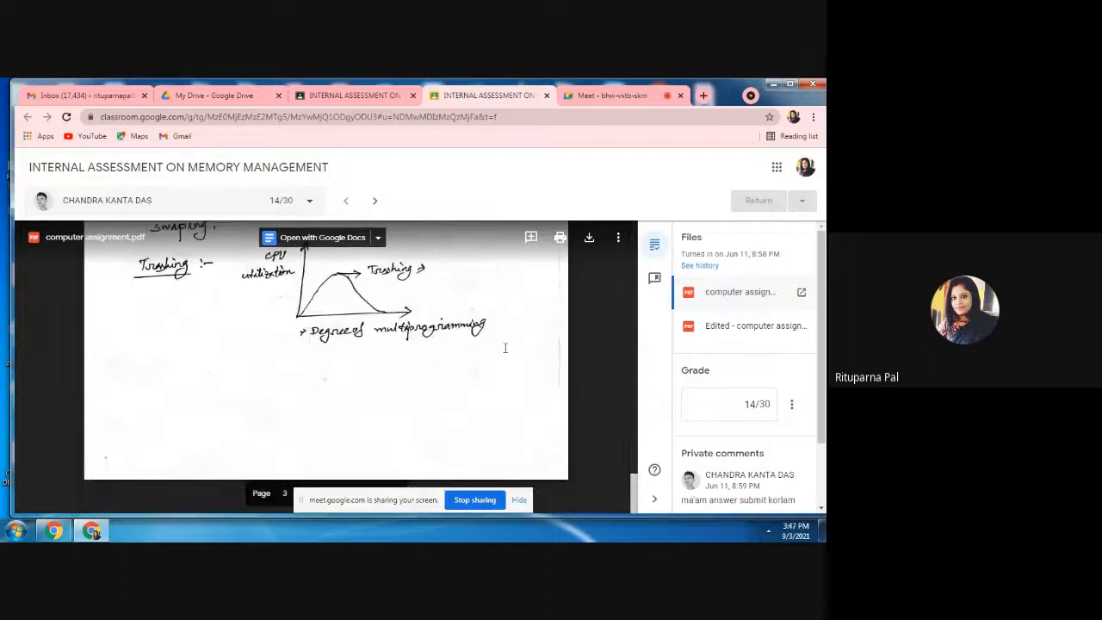
# Examine the teacher's handwritten corrections and marks in the attachment "Edited - computer assignment.pdf".
pyautogui.click(723, 328)
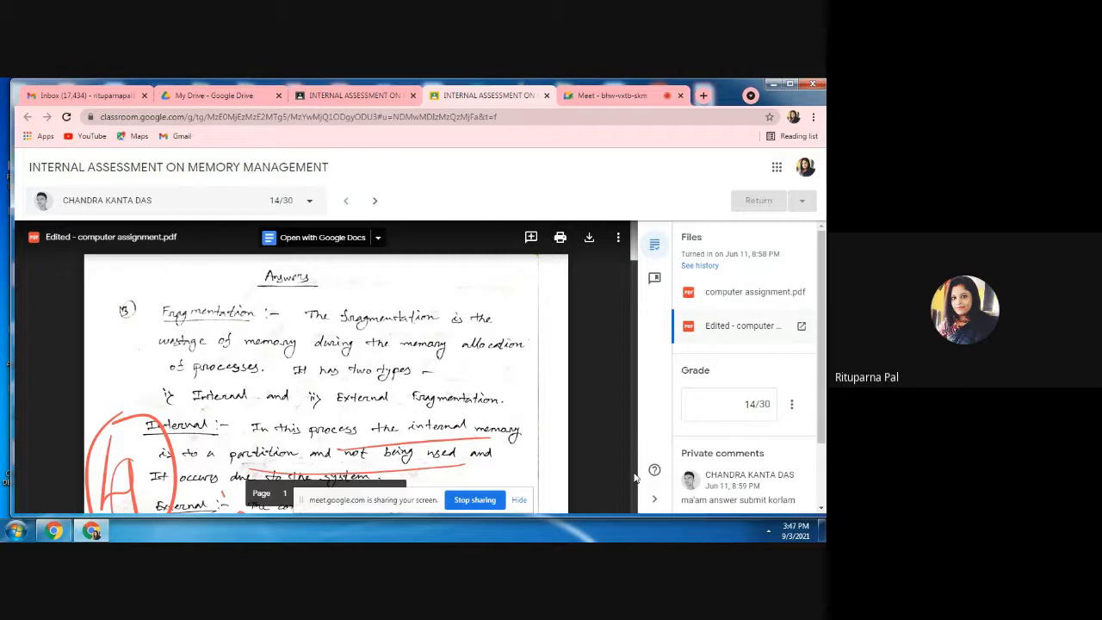
pyautogui.scroll(-3, 635, 476)
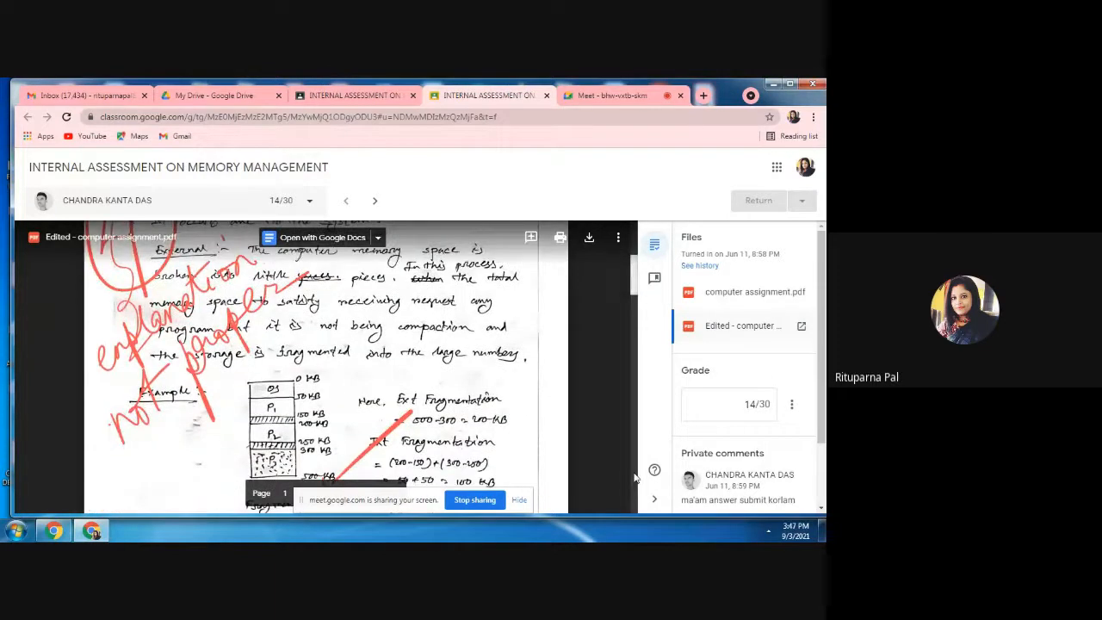
pyautogui.scroll(-3, 633, 485)
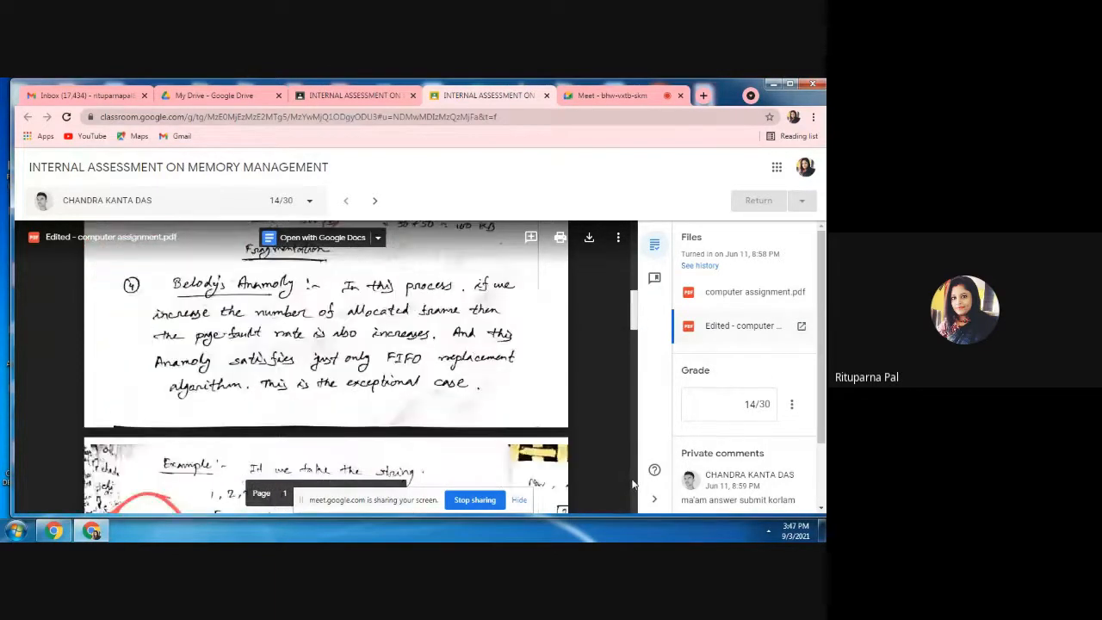
pyautogui.scroll(-3, 633, 484)
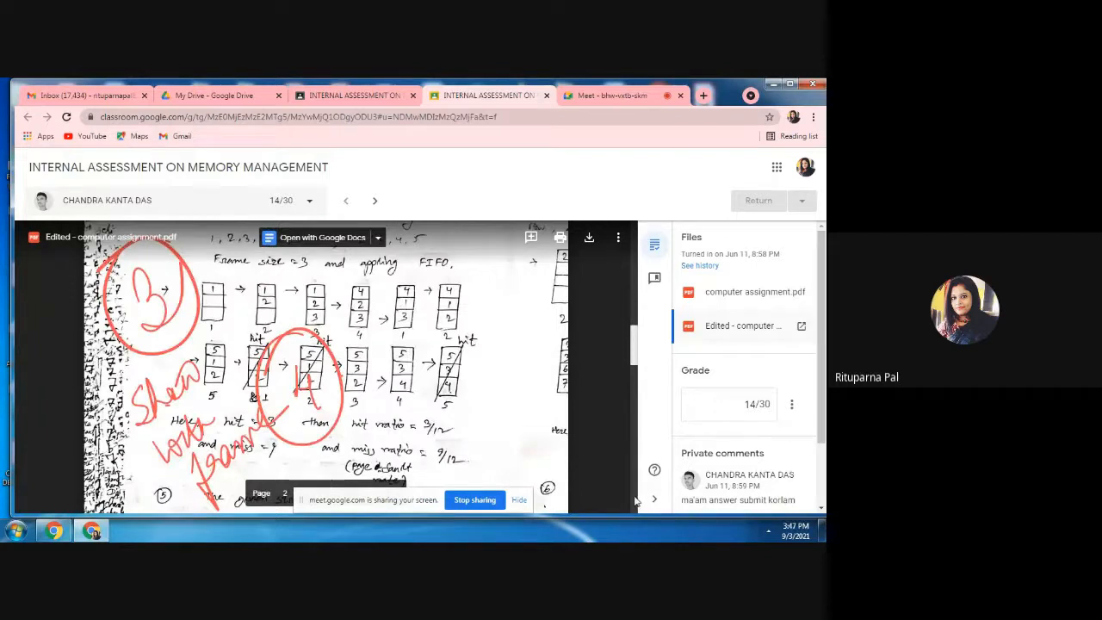
pyautogui.scroll(-3, 635, 501)
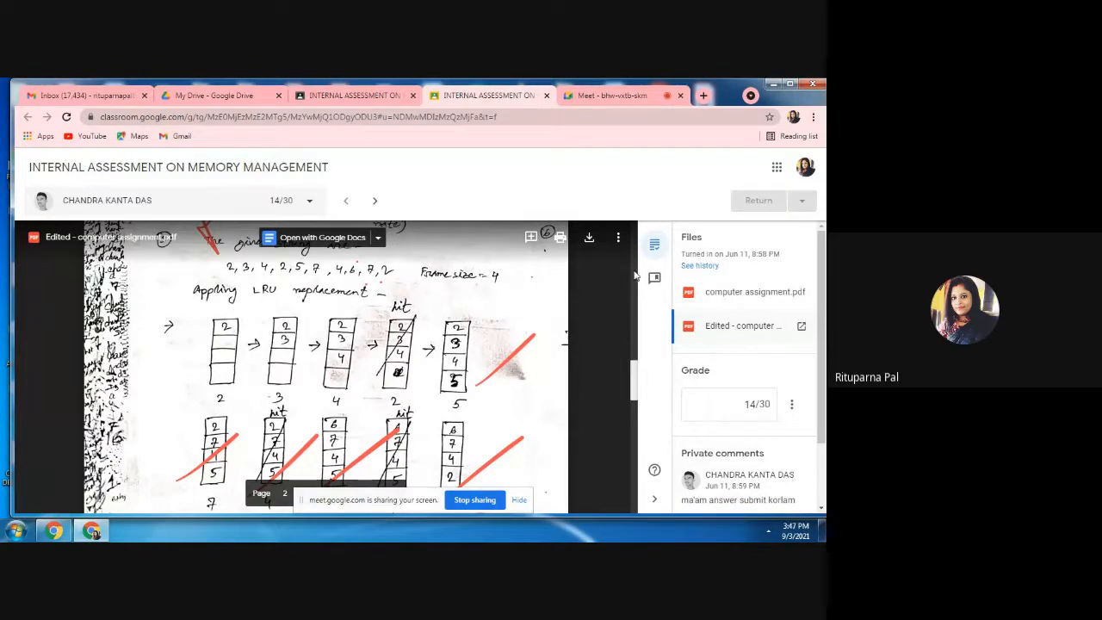
pyautogui.scroll(3, 636, 276)
pyautogui.scroll(3, 636, 275)
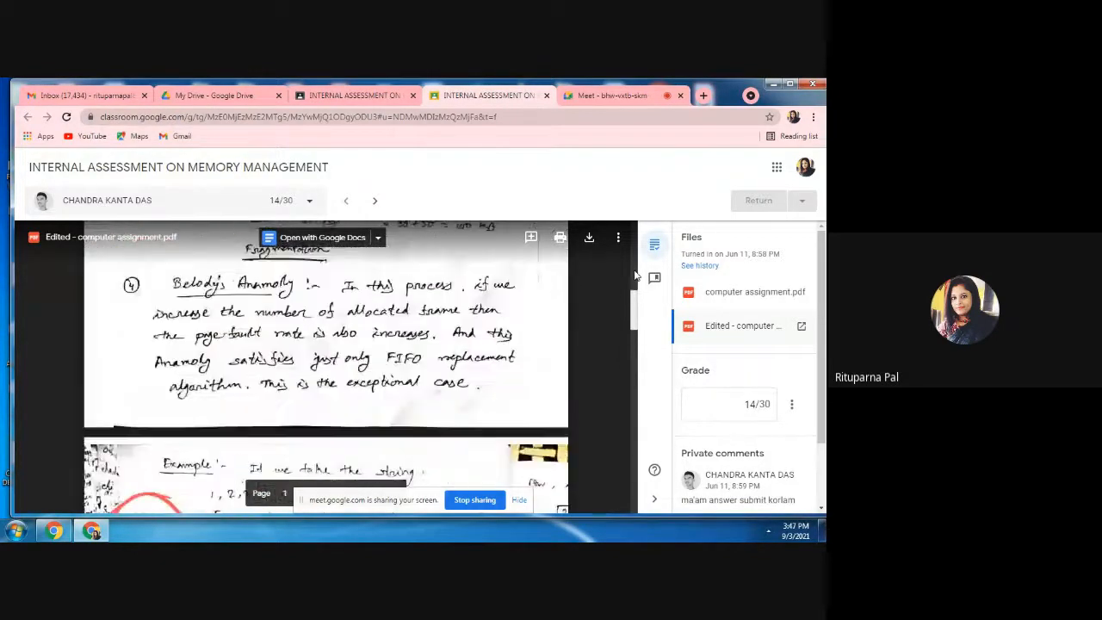
pyautogui.scroll(5, 636, 258)
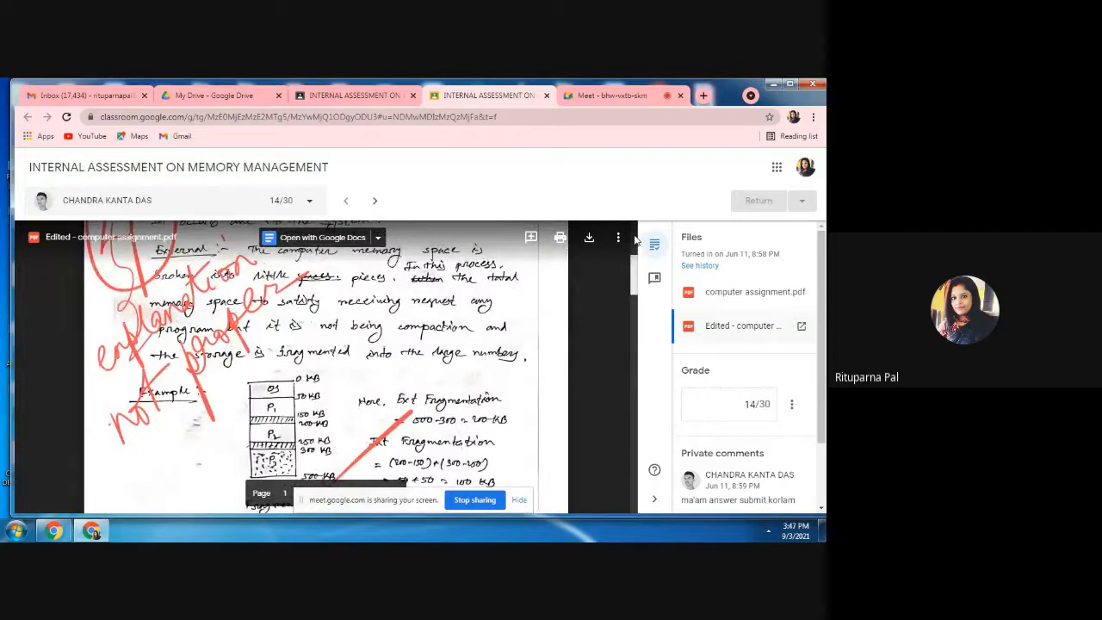
pyautogui.scroll(3, 636, 241)
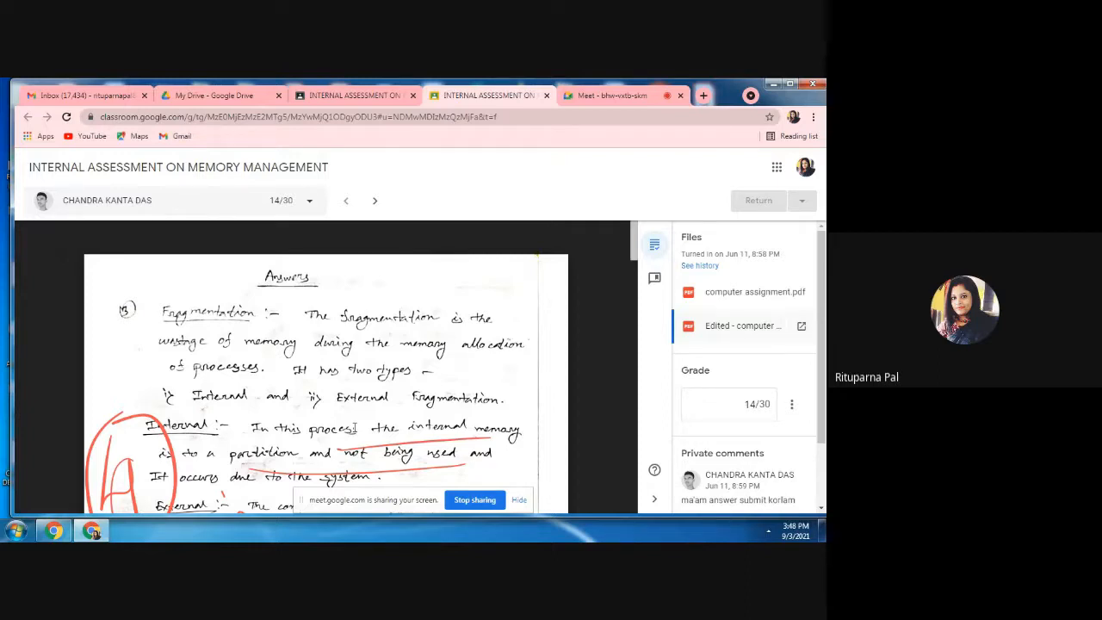
# Return to the original computer assignment.pdf and view the submission's grade and private comments.
pyautogui.click(737, 296)
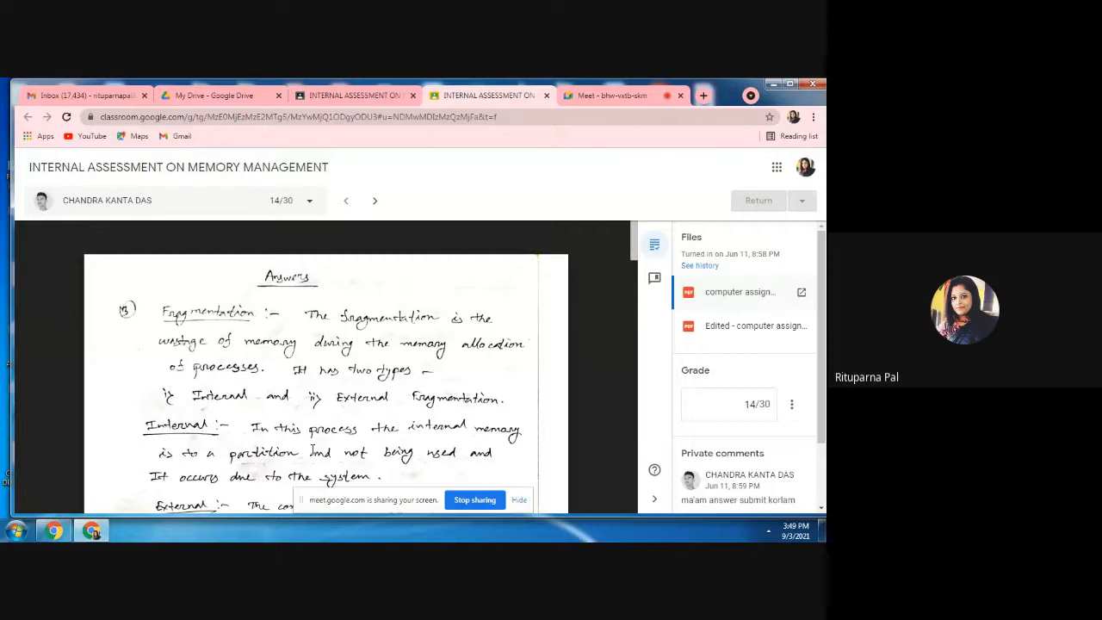
pyautogui.click(821, 511)
pyautogui.click(821, 511)
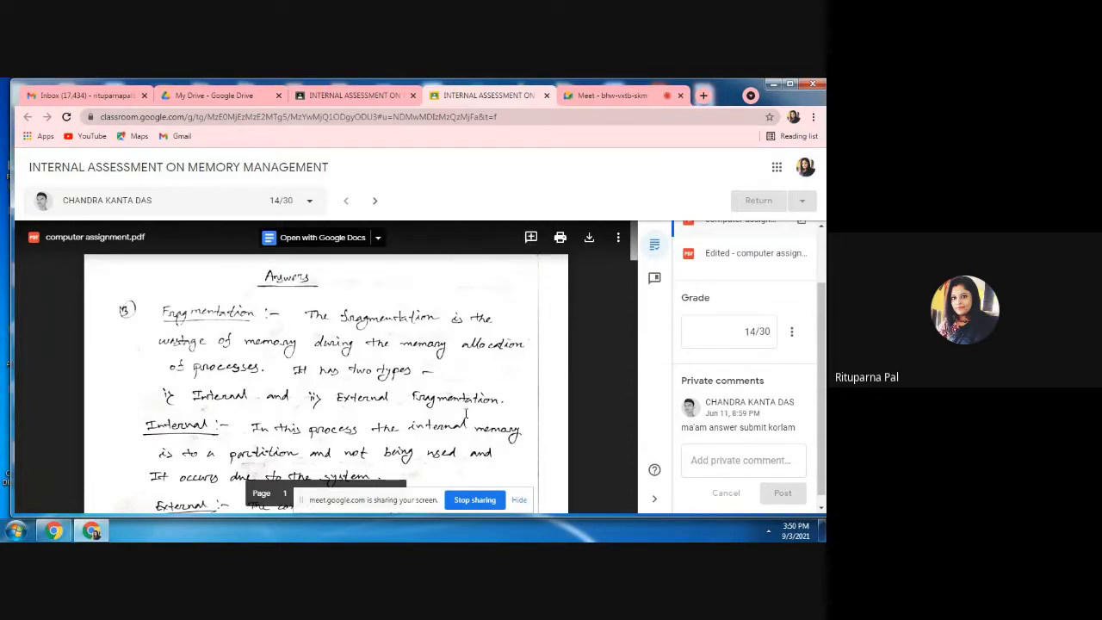
# Highlight the area covering the fragmentation explanation in computer assignment.pdf and add the comment "write" to it.
pyautogui.click(532, 239)
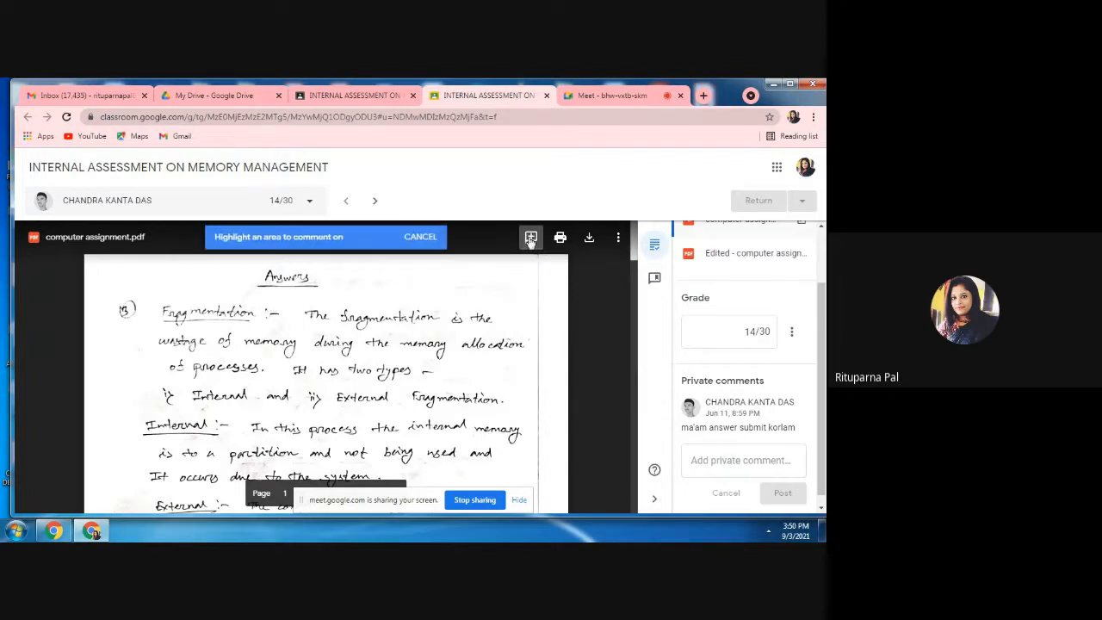
pyautogui.moveTo(298, 310); pyautogui.dragTo(532, 463)
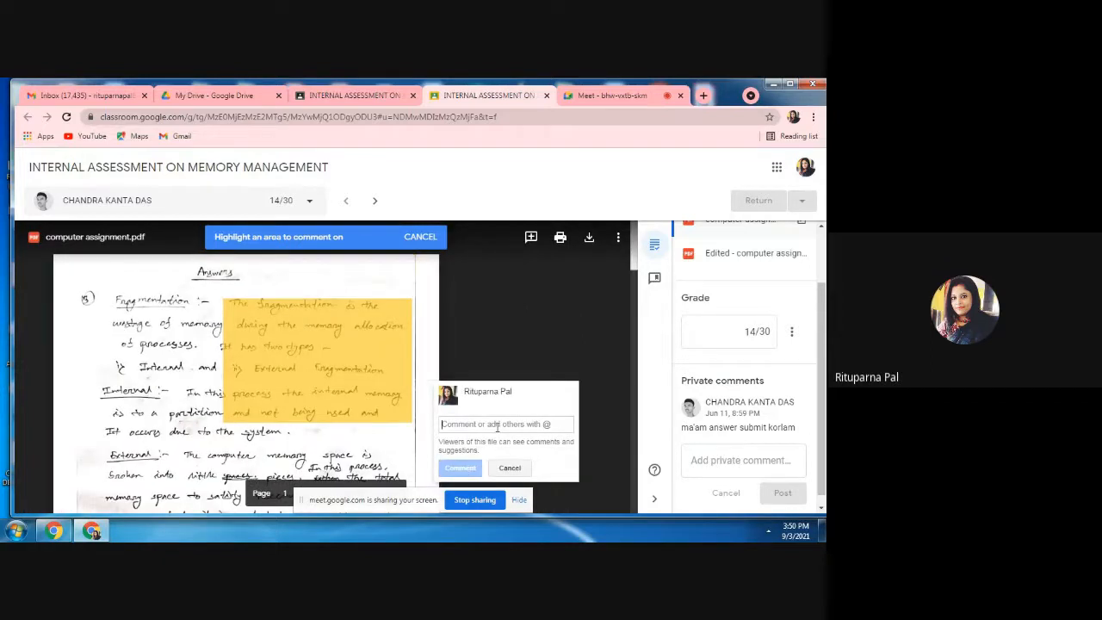
pyautogui.write('write')
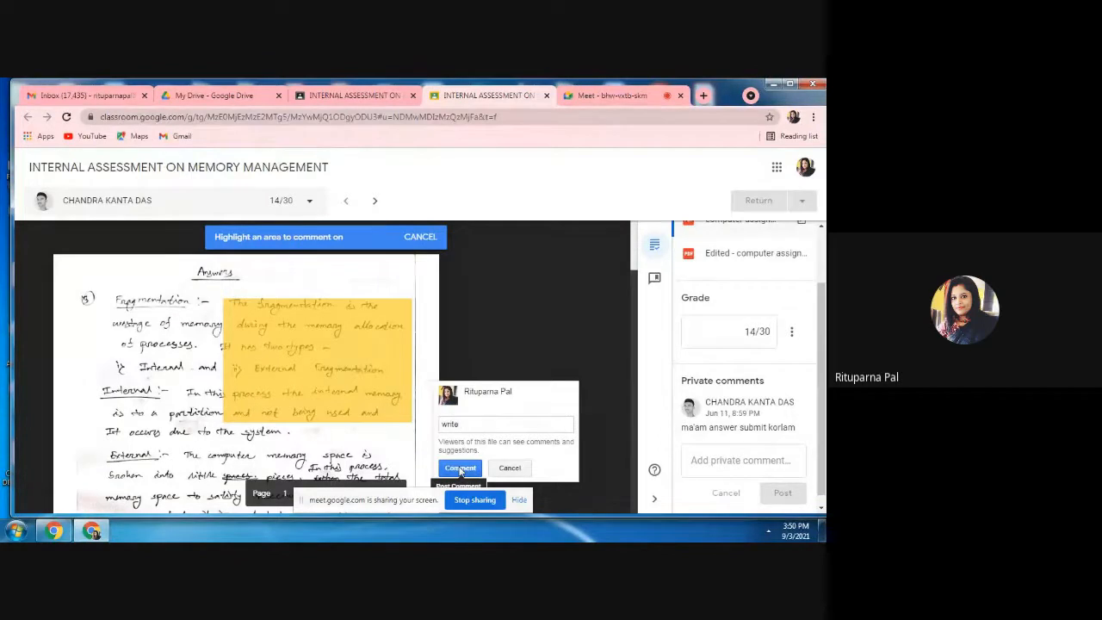
pyautogui.click(461, 469)
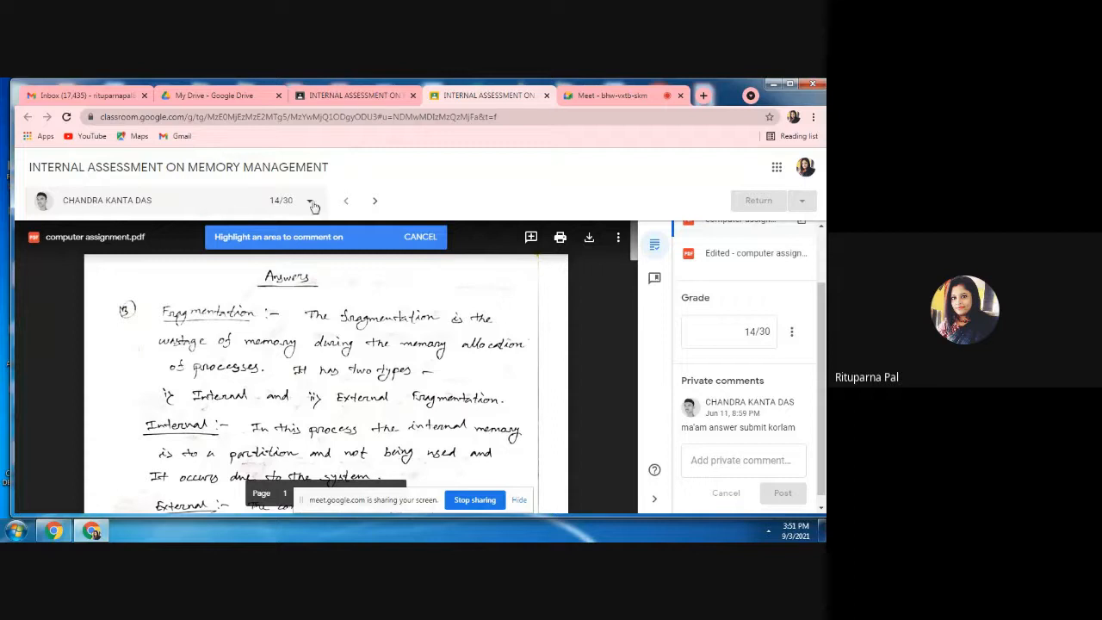
# View the student list with each submission's grade and status, and close it without switching students.
pyautogui.click(310, 201)
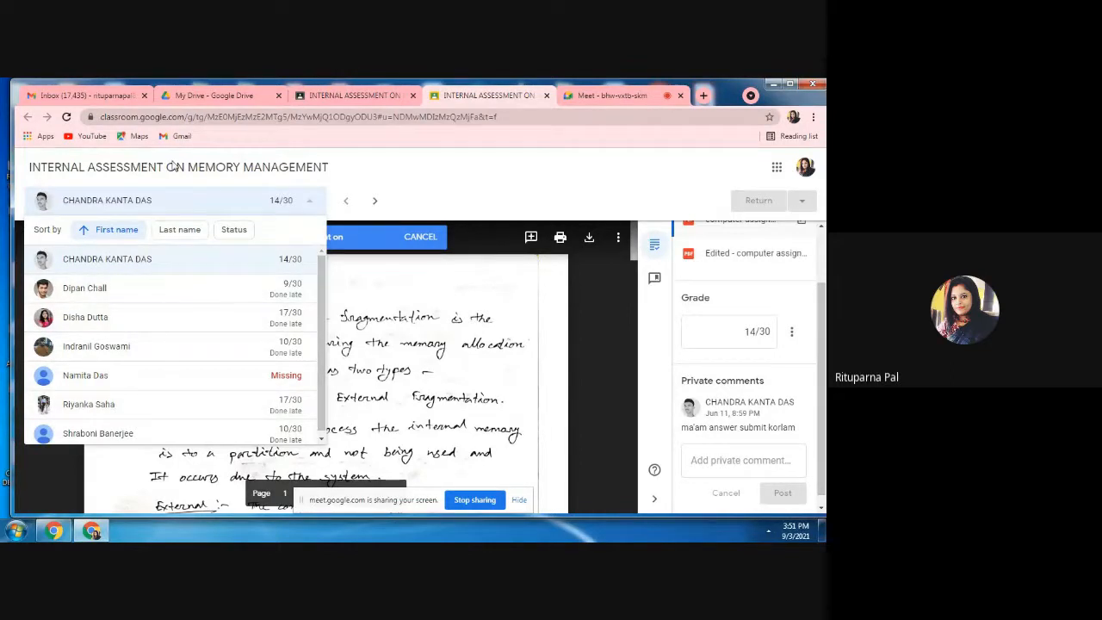
pyautogui.click(500, 164)
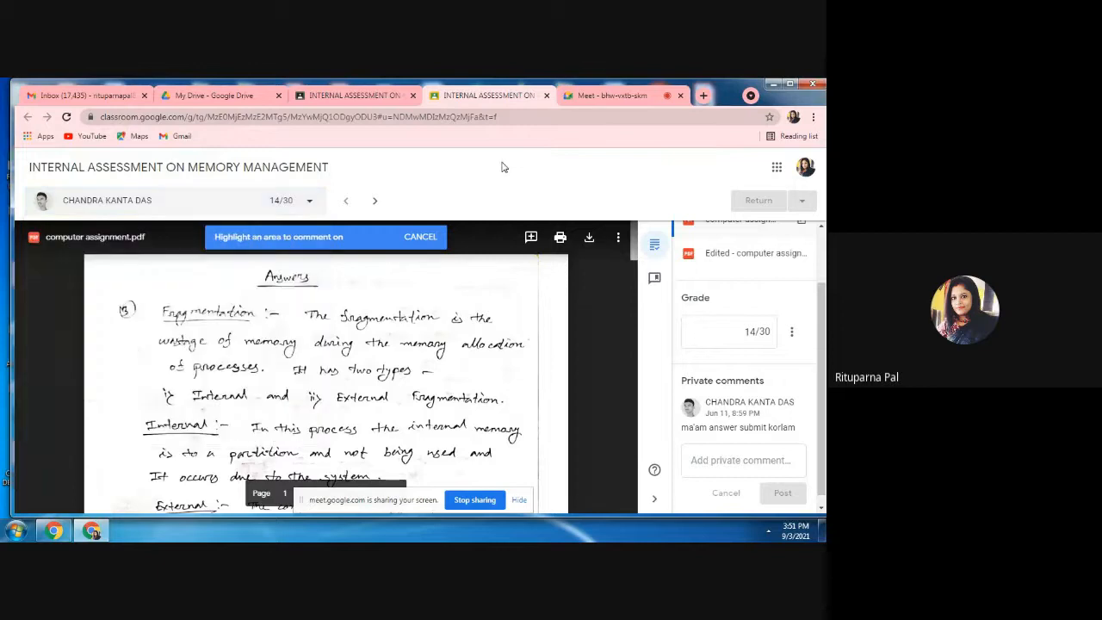
# Return to the assessment's student work page and copy all grades to Google Sheets.
pyautogui.click(348, 98)
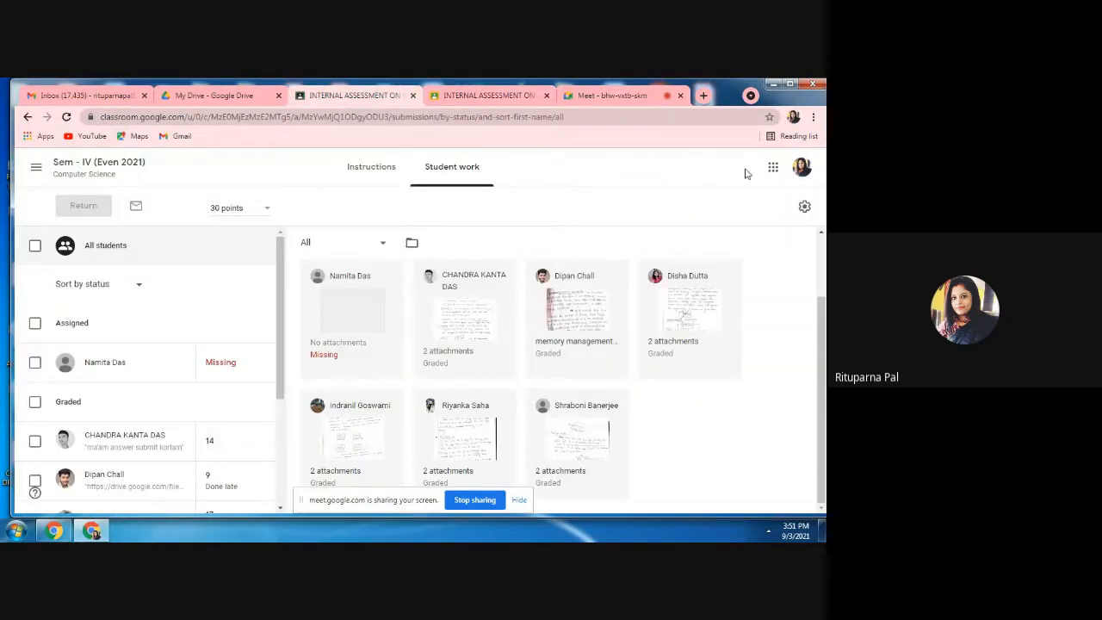
pyautogui.click(805, 208)
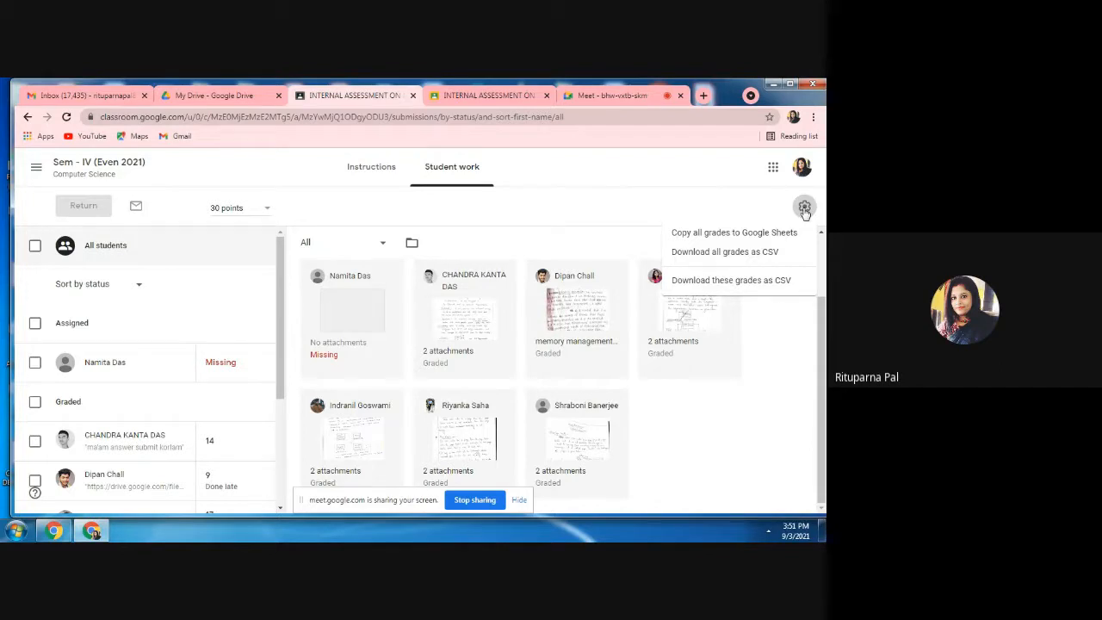
pyautogui.click(760, 235)
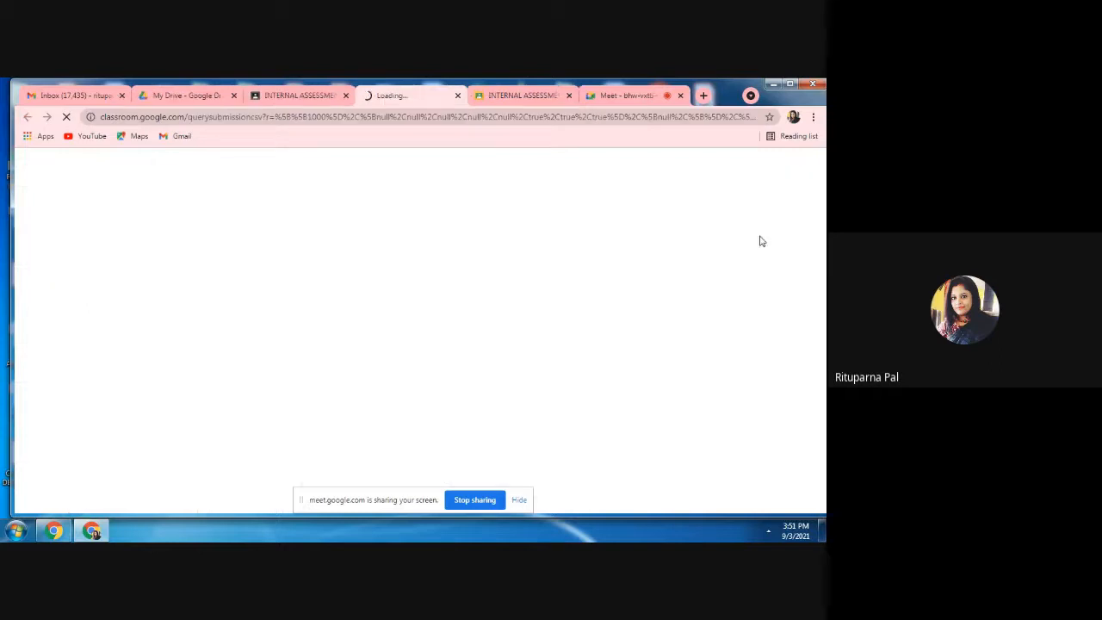
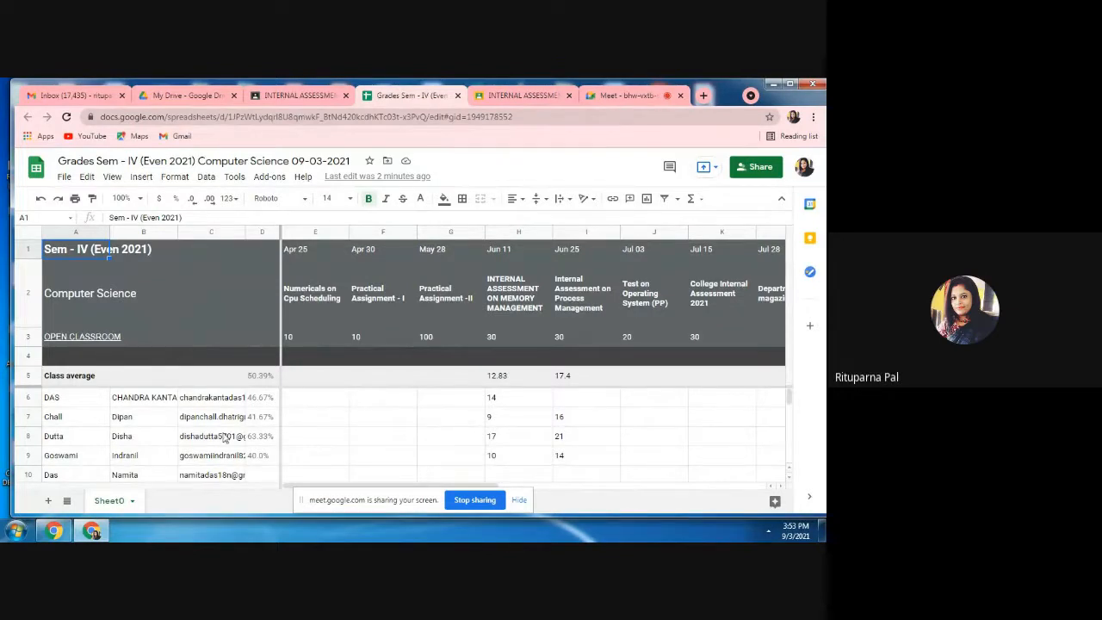
# Return to the Sem - IV (Even 2021) class and open its class Drive folder from the classwork page.
pyautogui.click(299, 100)
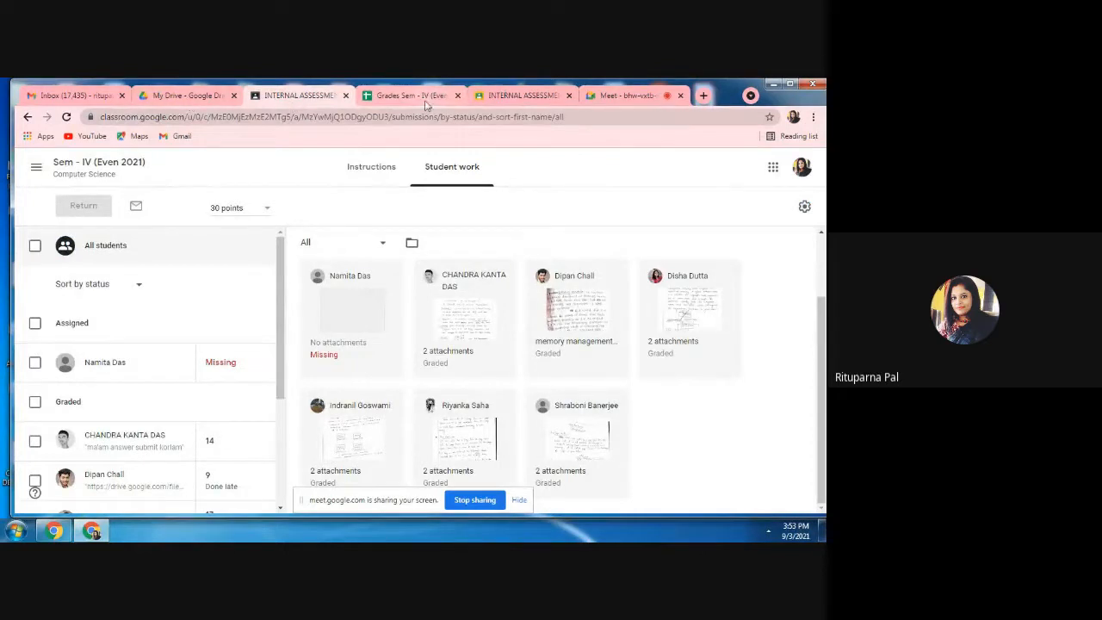
pyautogui.click(100, 168)
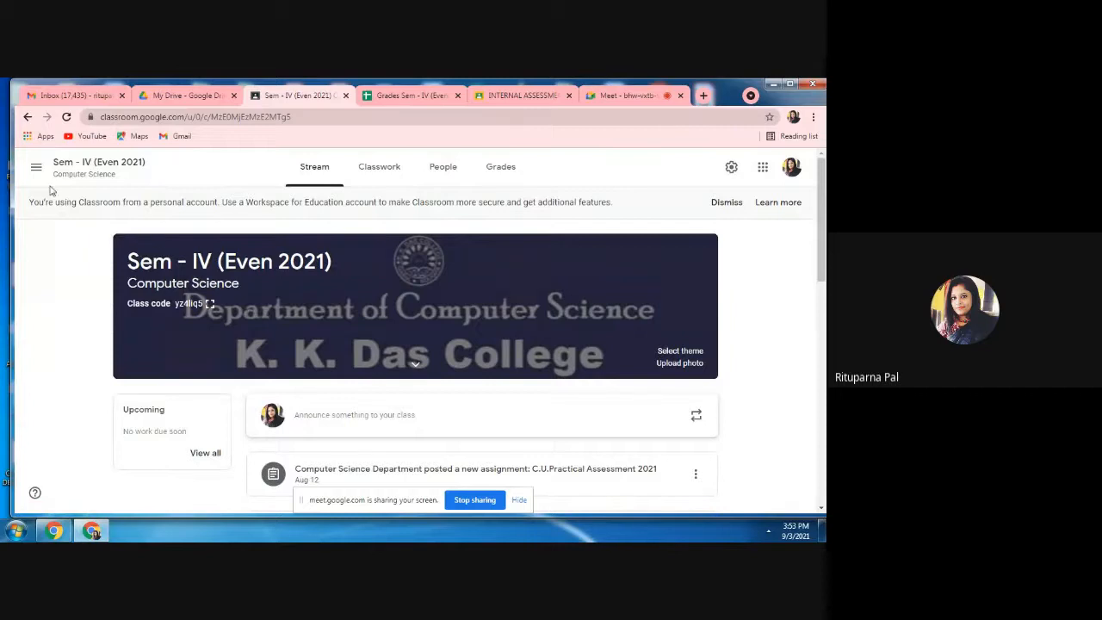
pyautogui.click(387, 169)
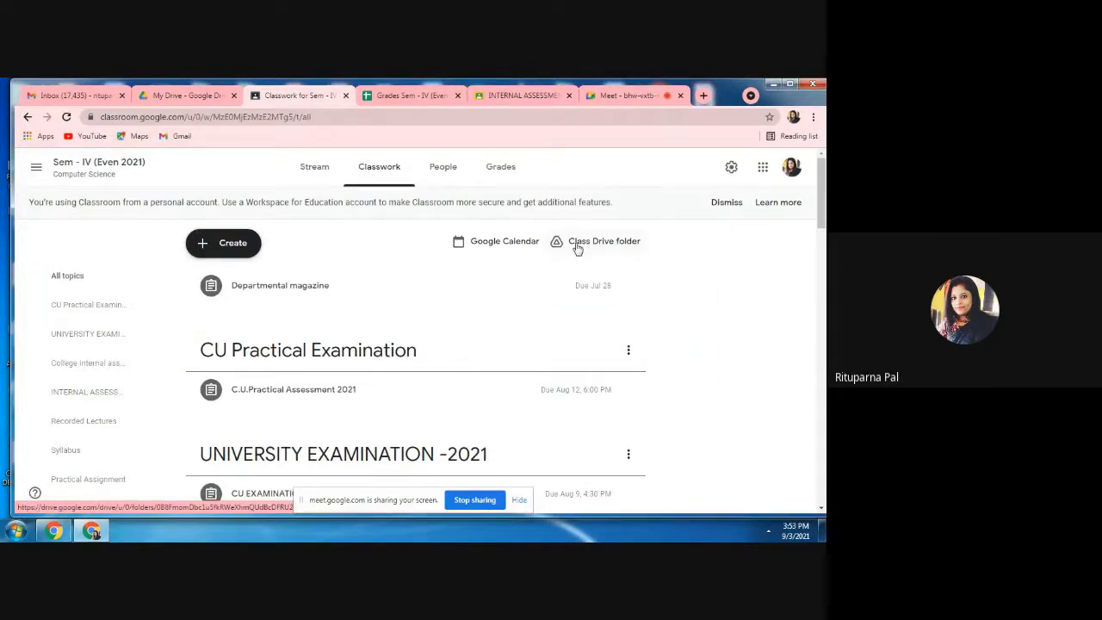
pyautogui.click(577, 245)
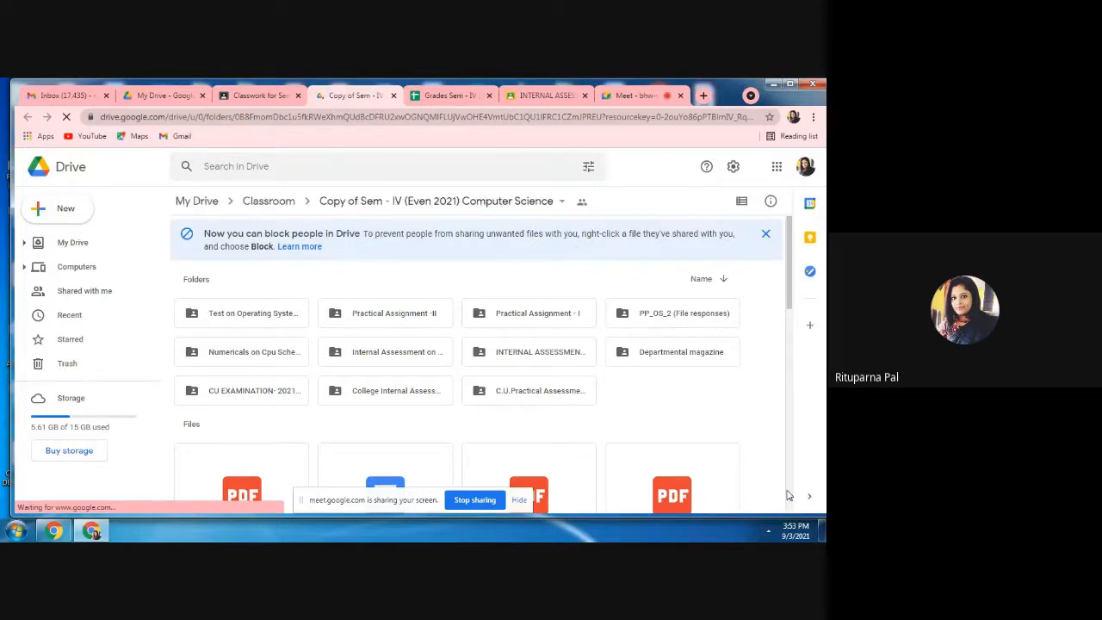
# Look through the class Drive folder's files and view the submissions stored in the INTERNAL ASSESSMENT ON MEMORY MANAGEMENT folder.
pyautogui.scroll(-5, 789, 496)
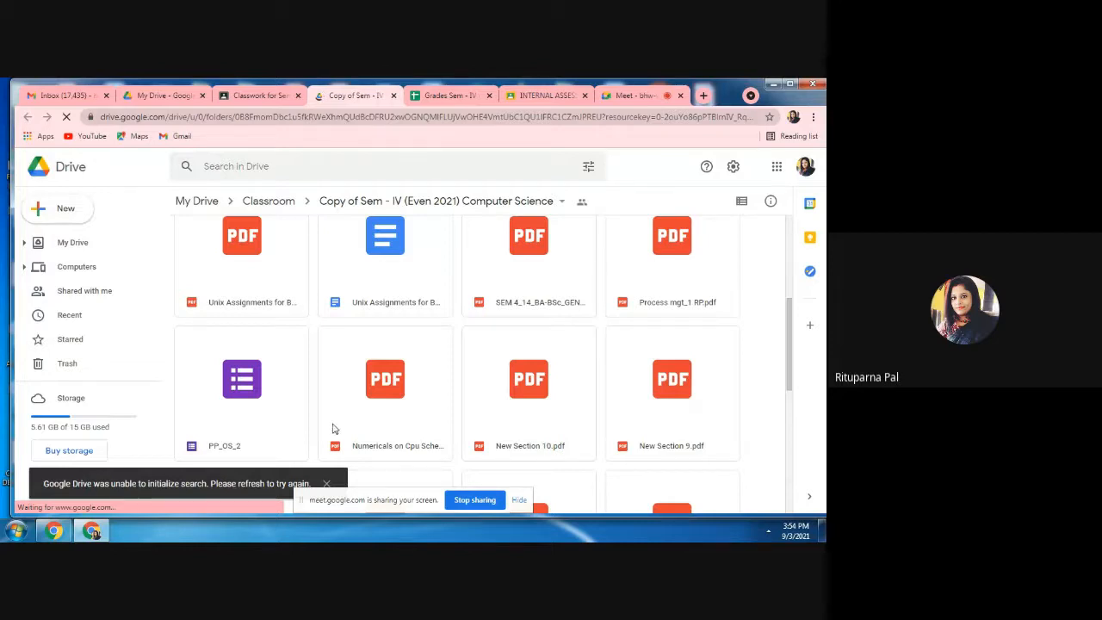
pyautogui.scroll(-3, 334, 429)
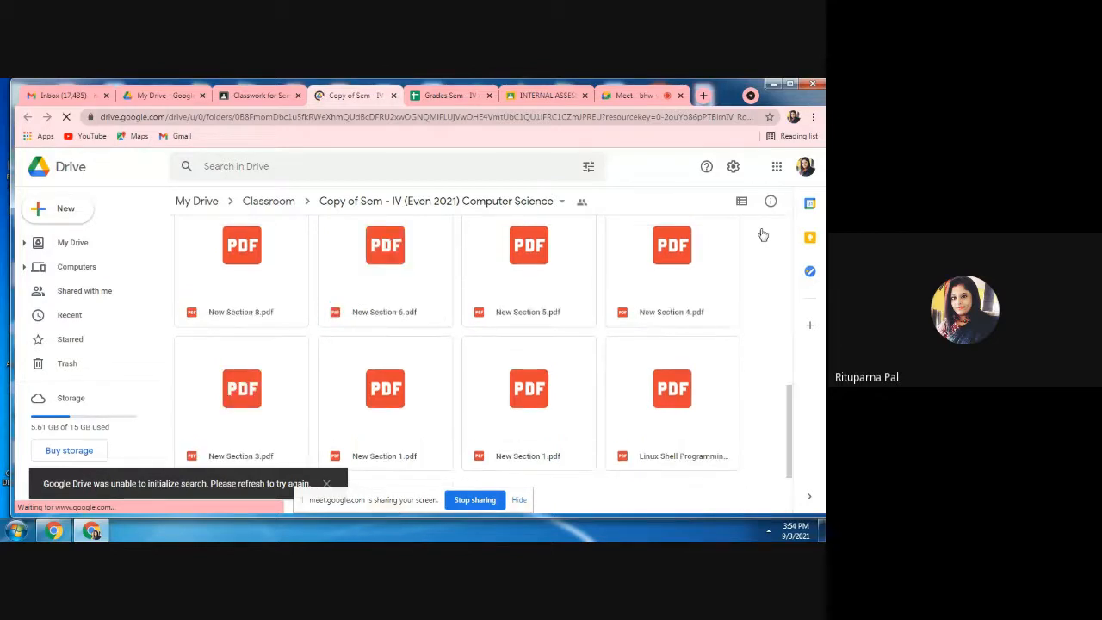
pyautogui.click(789, 239)
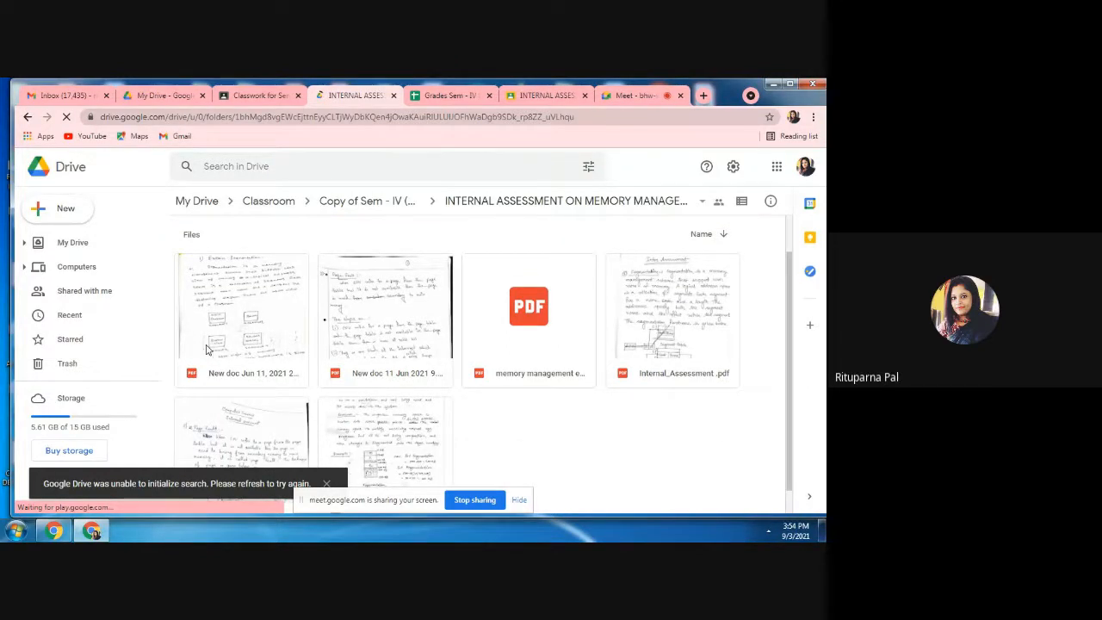
pyautogui.scroll(-1, 207, 349)
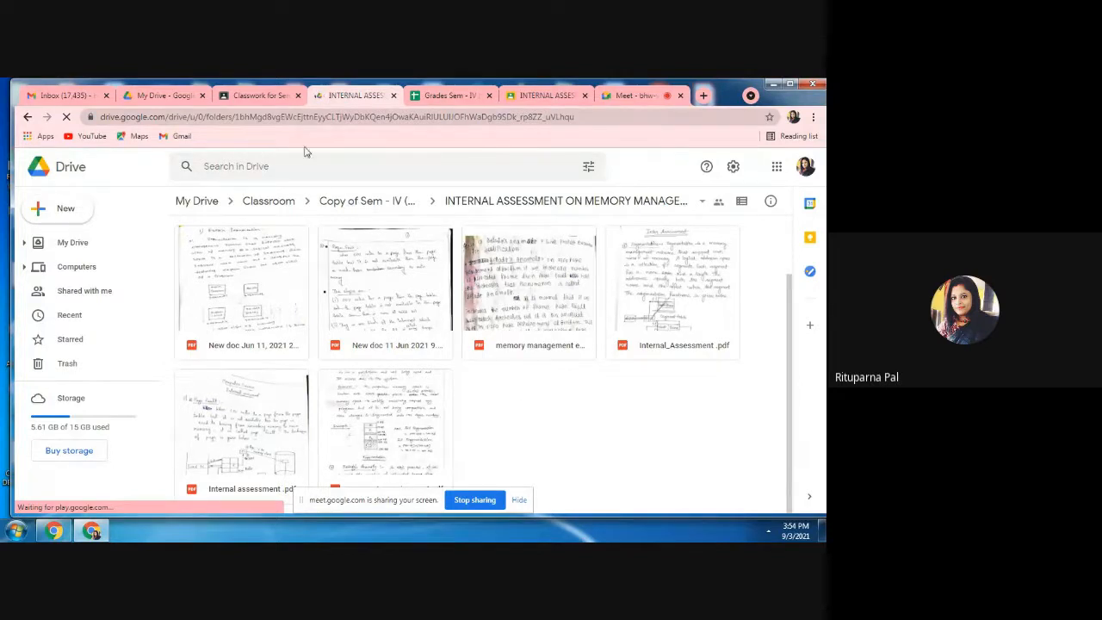
# Go back to Classroom and switch from Sem - IV (Even 2021) to the practice session class.
pyautogui.click(266, 96)
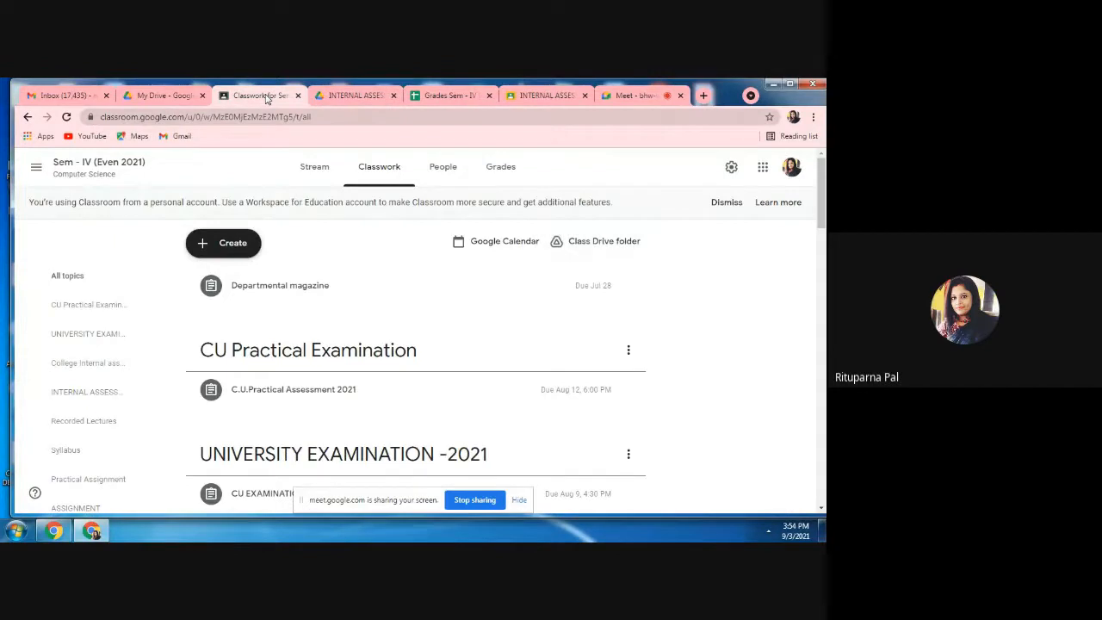
pyautogui.click(38, 168)
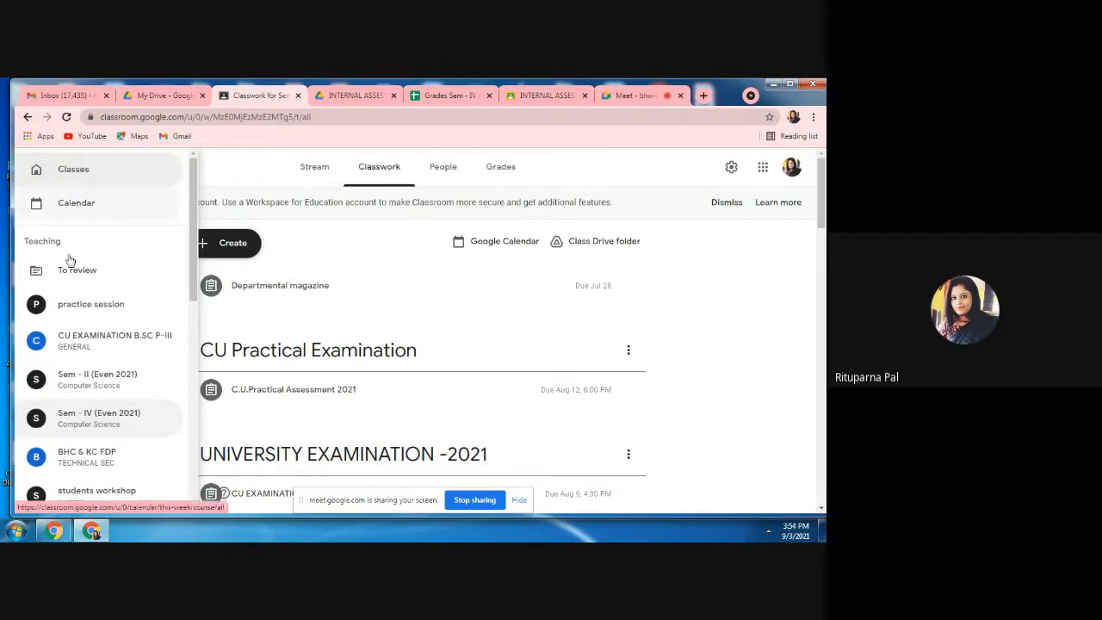
pyautogui.click(74, 308)
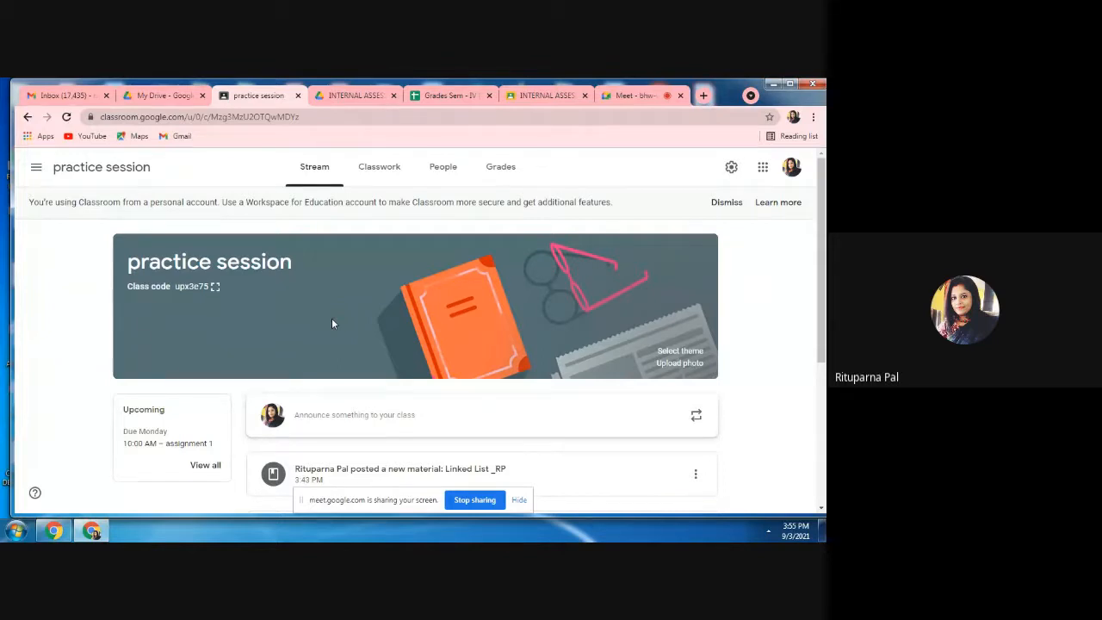
# Close the browser tabs holding the Drive folder, the exported grades spreadsheet and the internal assessment.
pyautogui.click(392, 95)
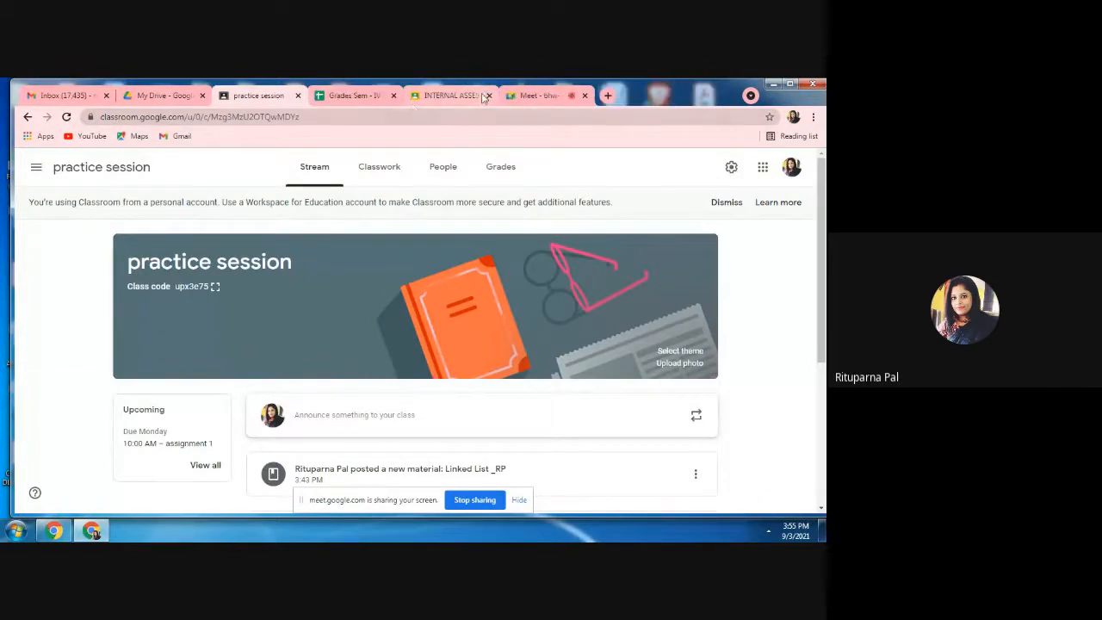
pyautogui.click(393, 96)
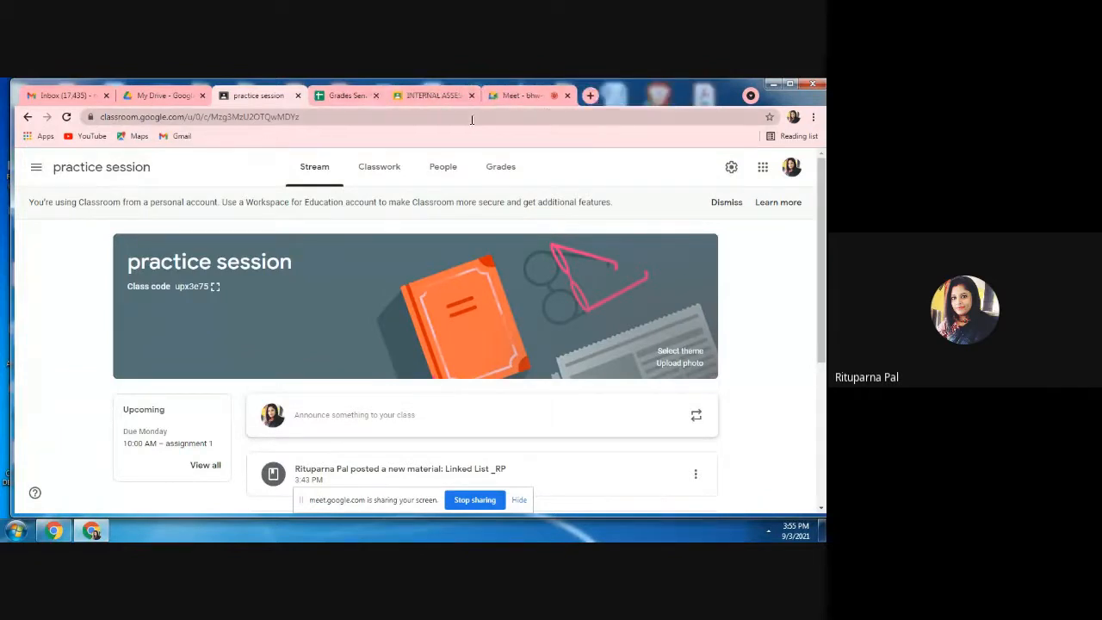
pyautogui.click(392, 96)
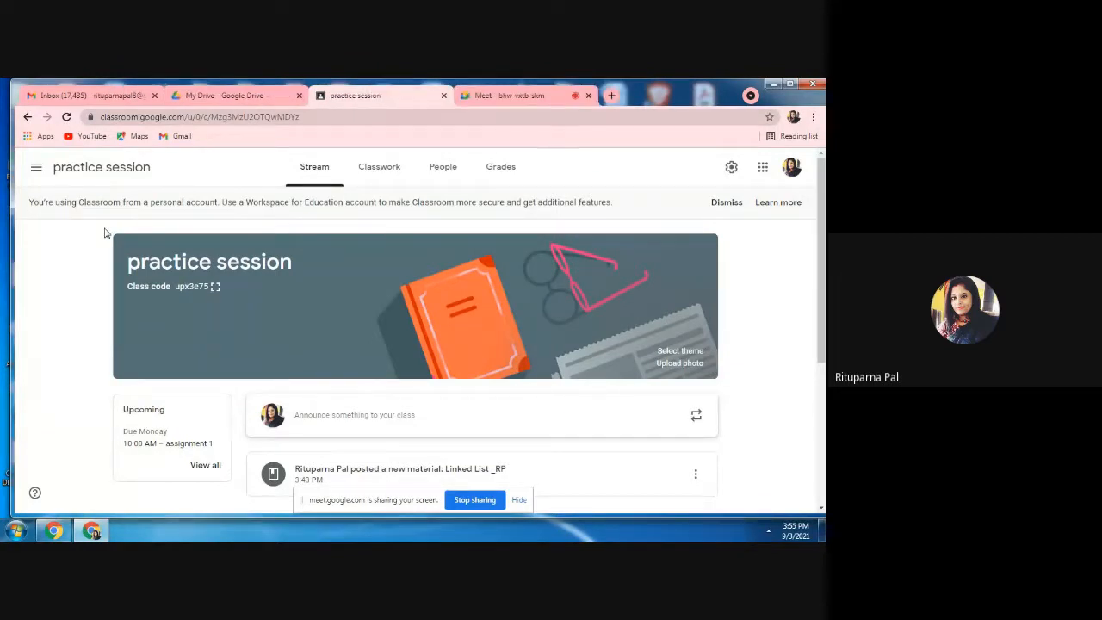
# From the class list, rename the practice session class as "practice session I".
pyautogui.click(37, 170)
pyautogui.click(74, 176)
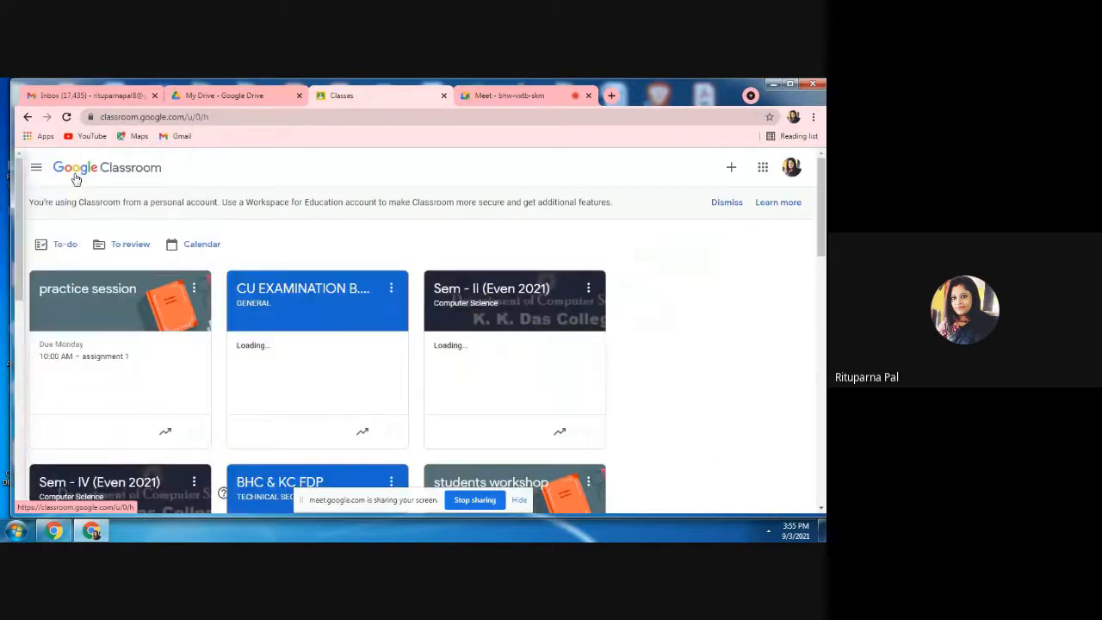
pyautogui.click(195, 293)
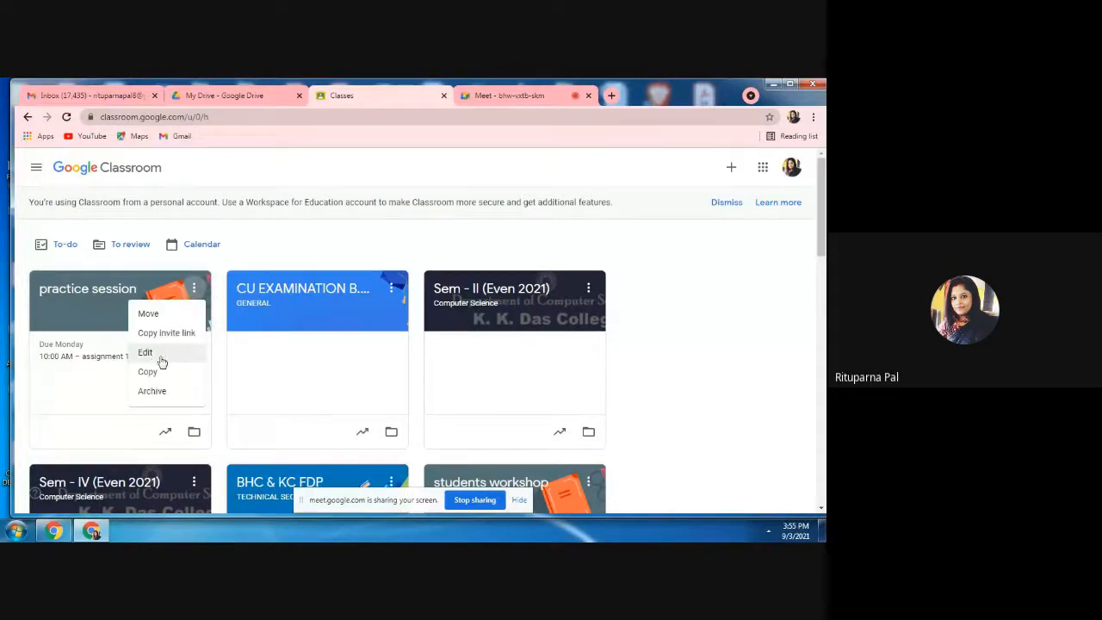
pyautogui.click(159, 355)
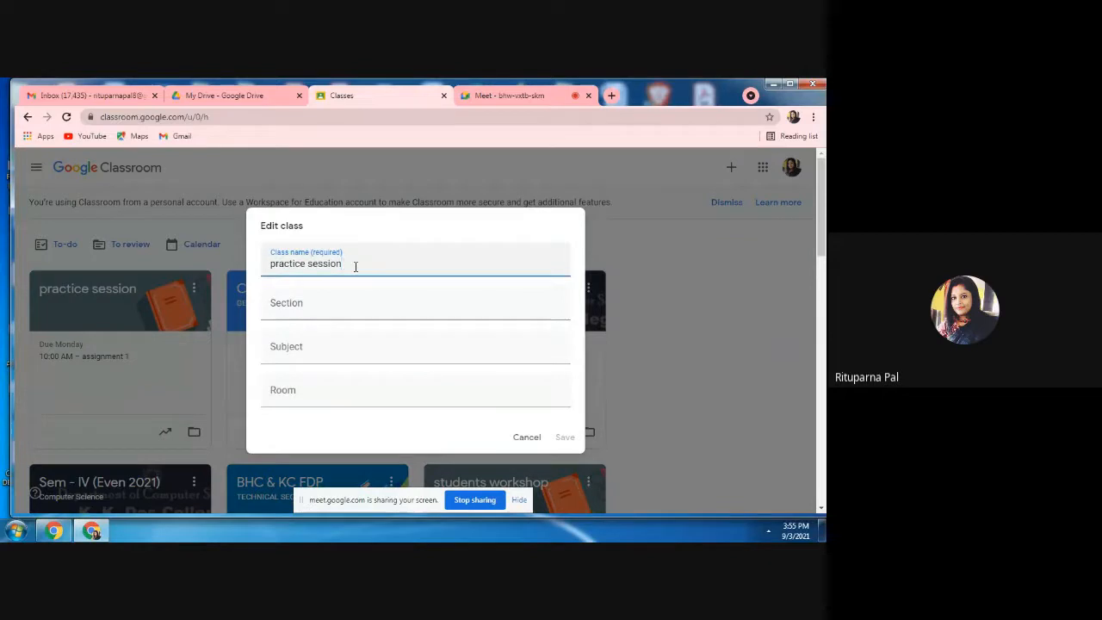
pyautogui.write('I')
pyautogui.click(573, 438)
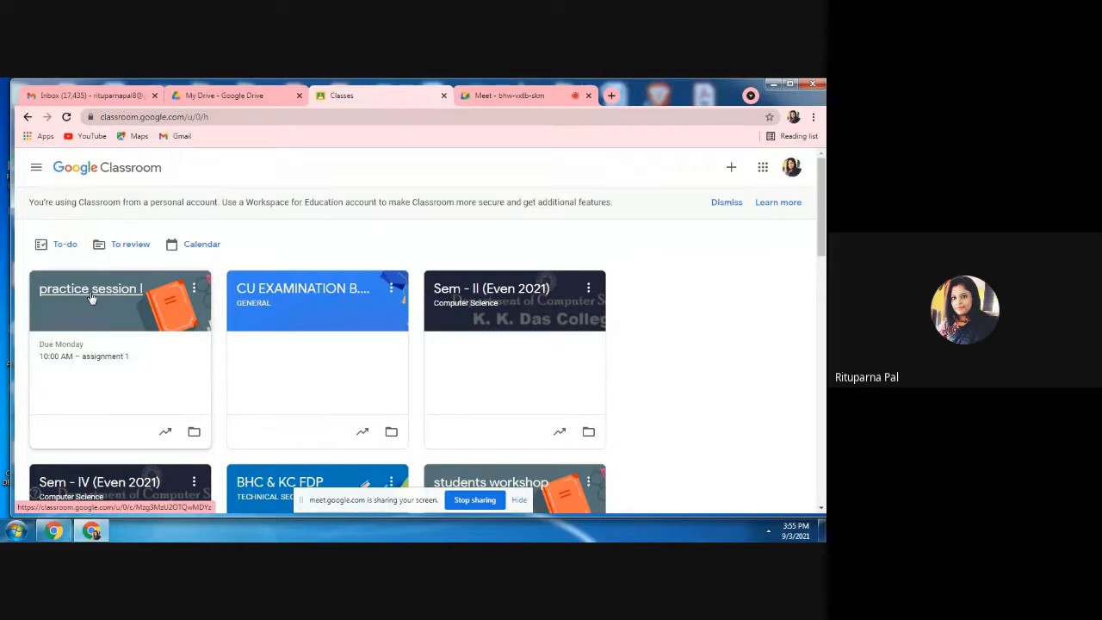
# View the stream page of the practice session I class and return to the class list.
pyautogui.click(91, 295)
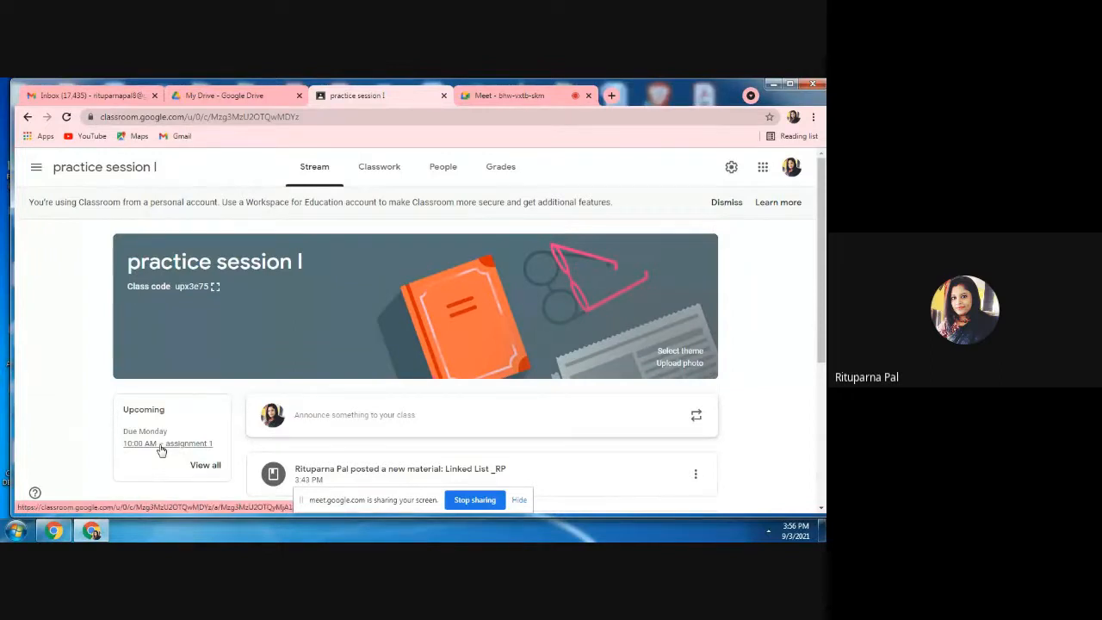
pyautogui.click(36, 167)
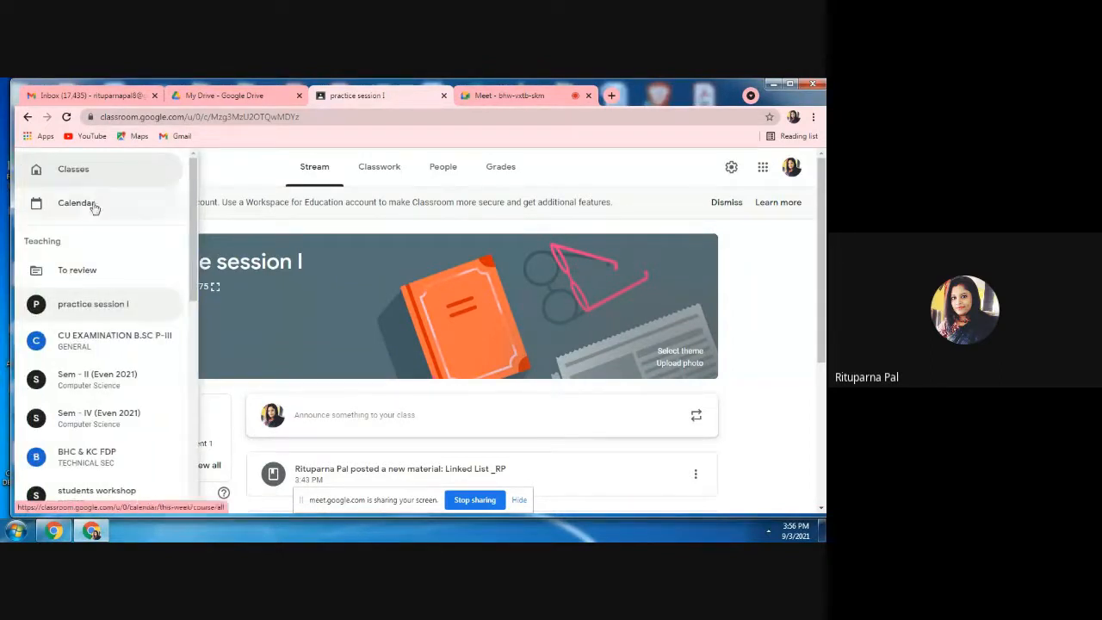
pyautogui.click(95, 169)
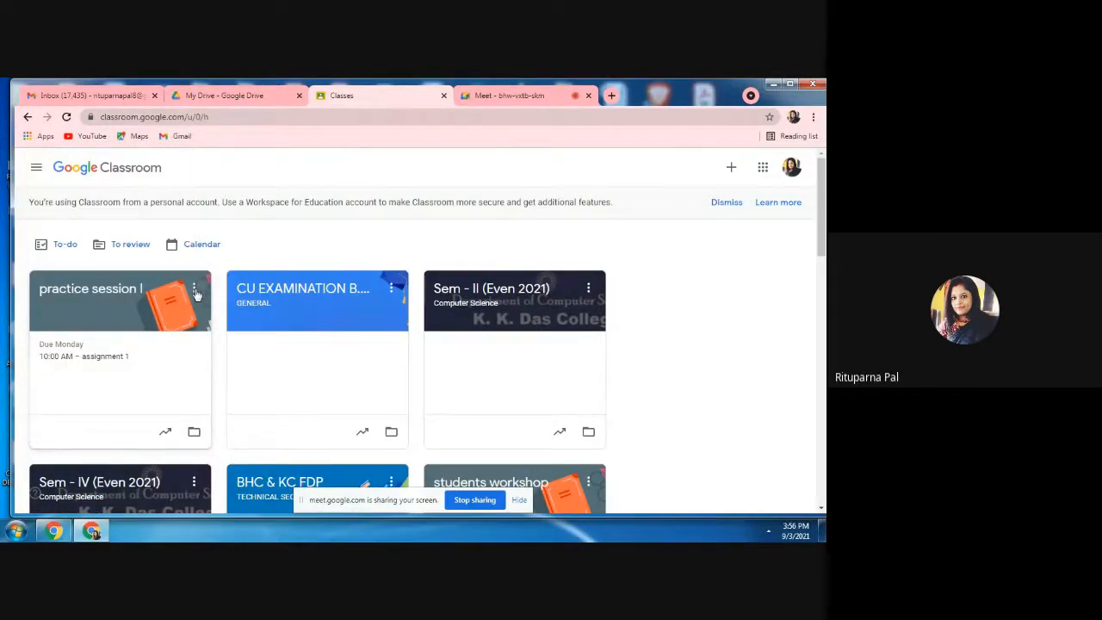
# Archive the practice session I class.
pyautogui.click(195, 290)
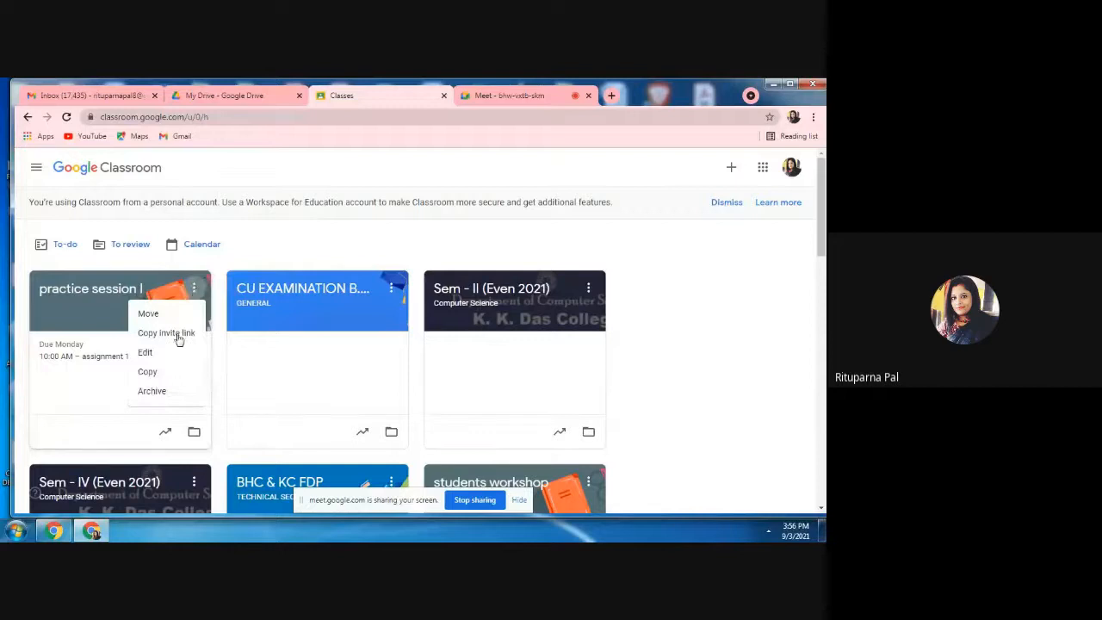
pyautogui.click(152, 391)
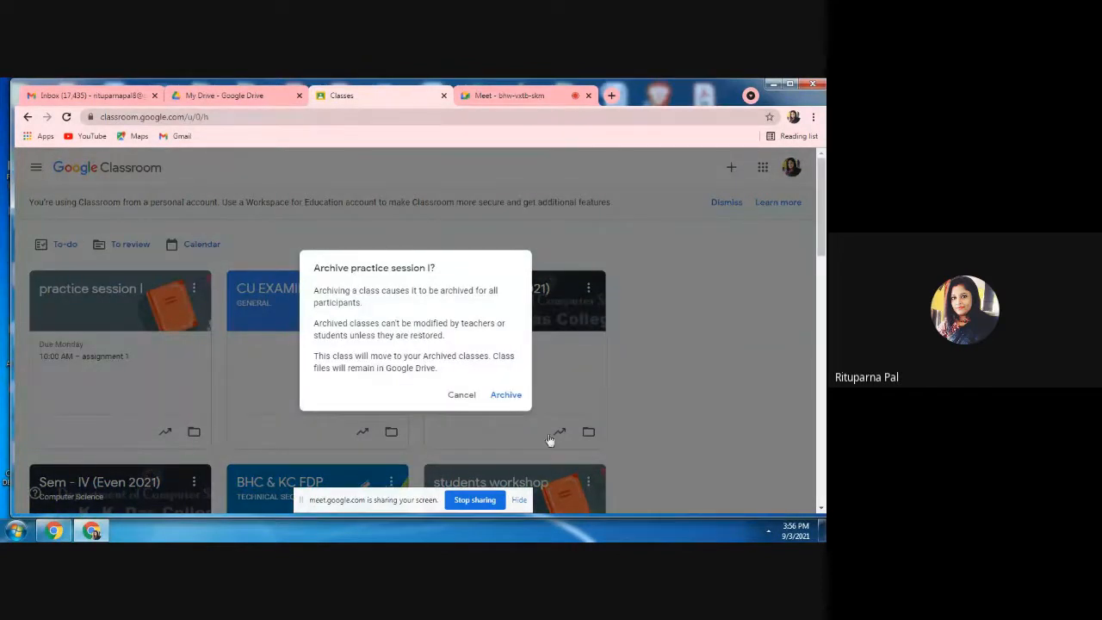
pyautogui.click(512, 397)
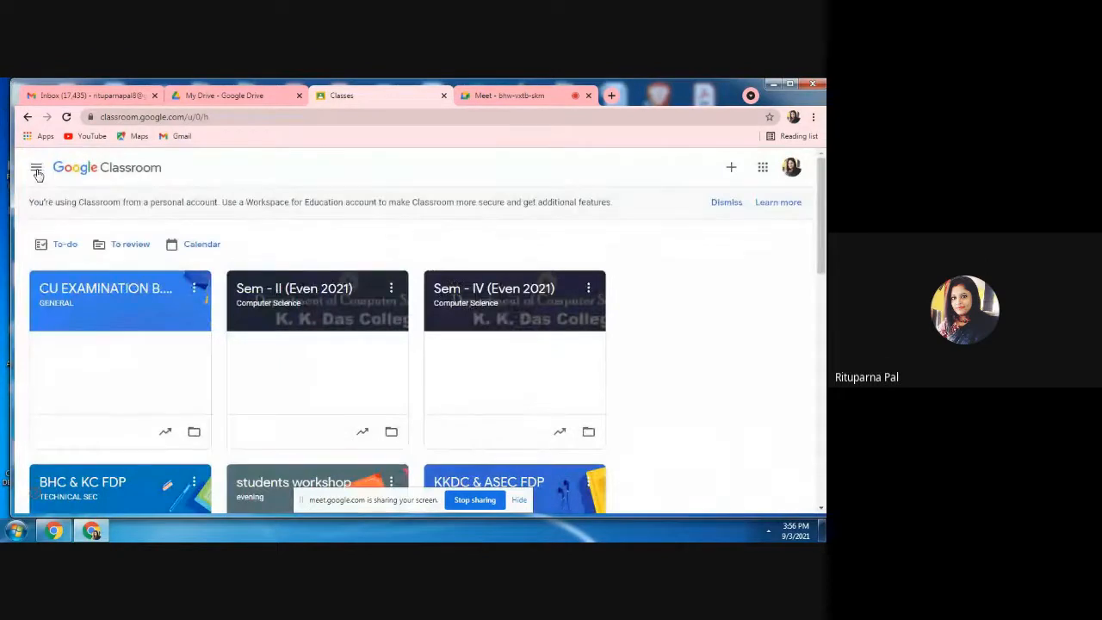
# Open the list of archived classes.
pyautogui.click(36, 169)
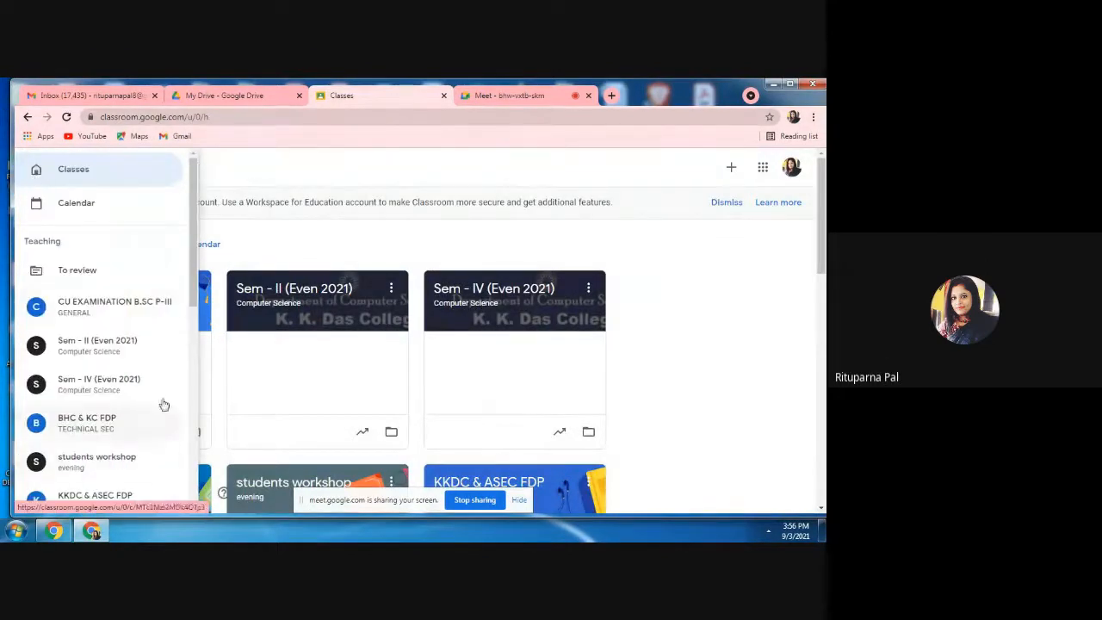
pyautogui.scroll(-2, 195, 508)
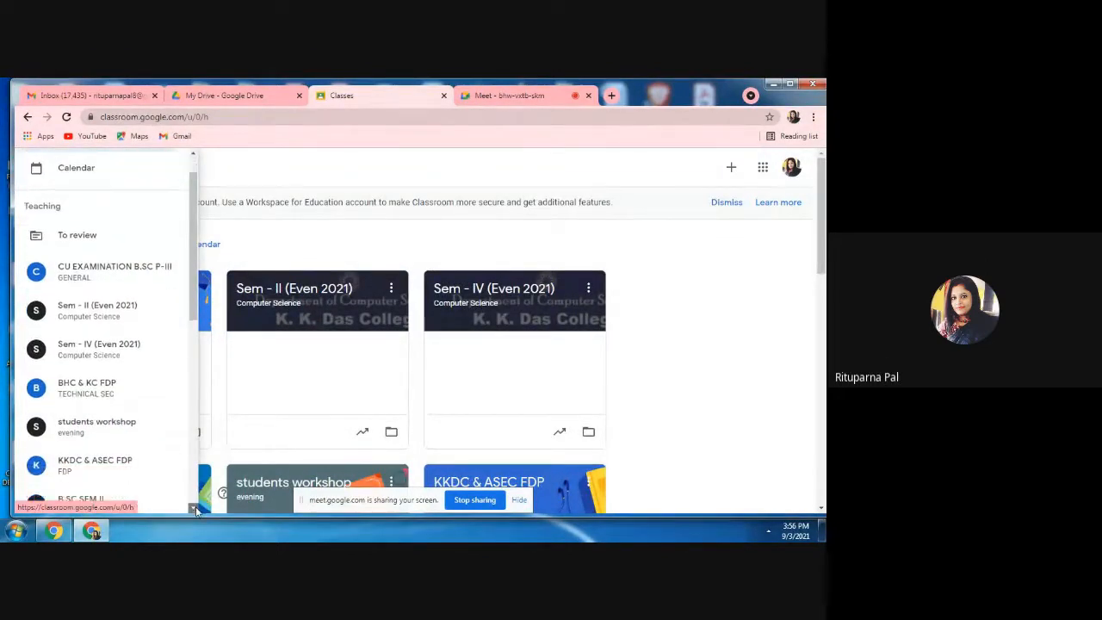
pyautogui.scroll(-6, 195, 507)
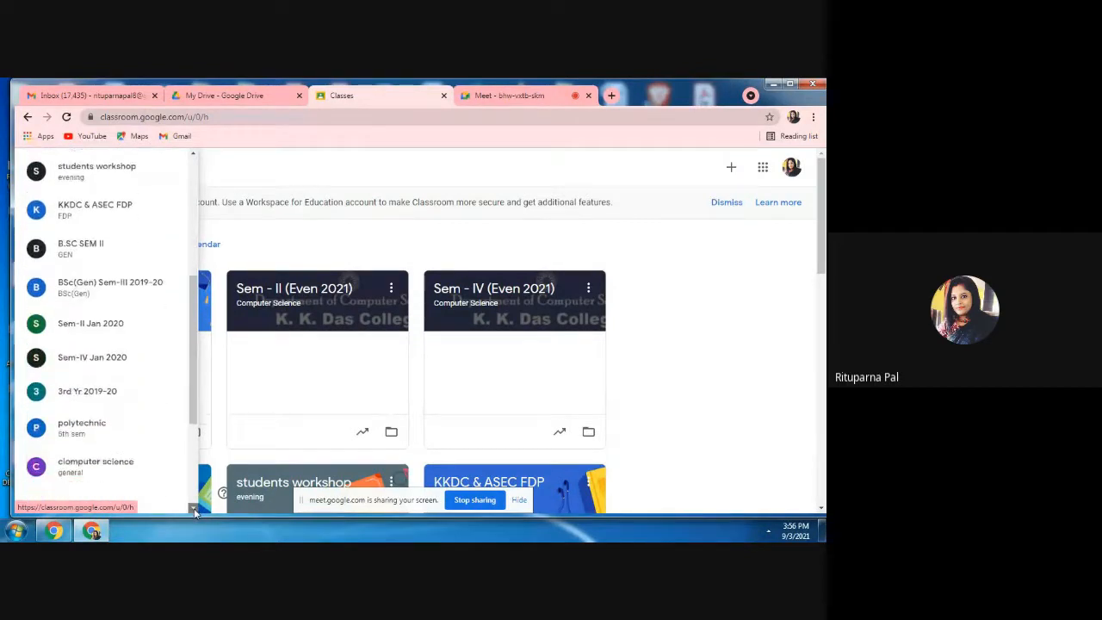
pyautogui.scroll(-4, 194, 508)
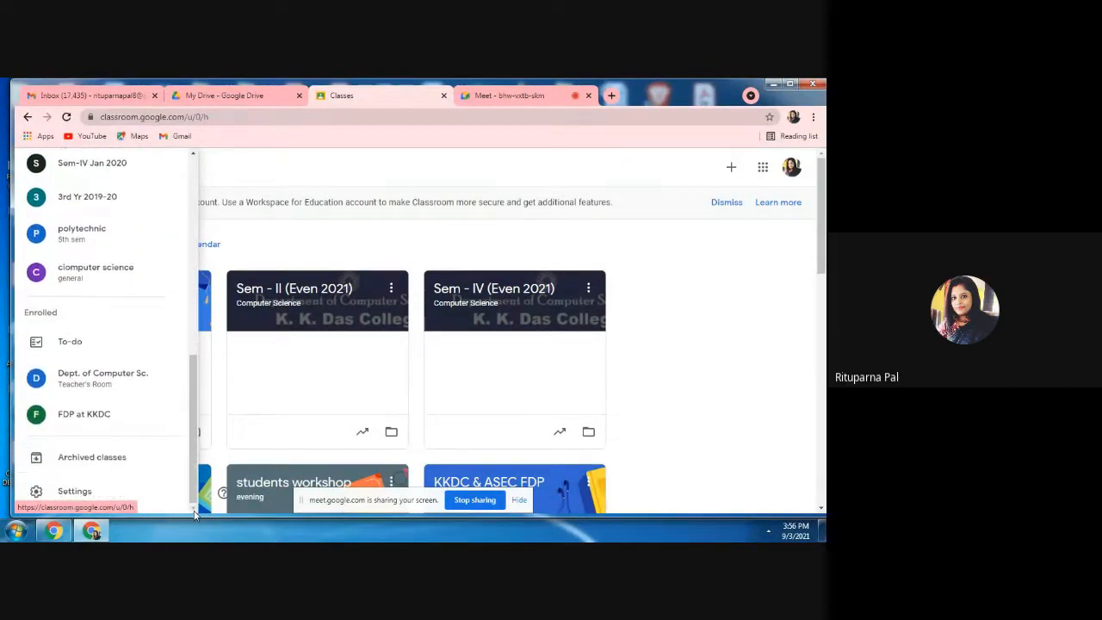
pyautogui.click(86, 462)
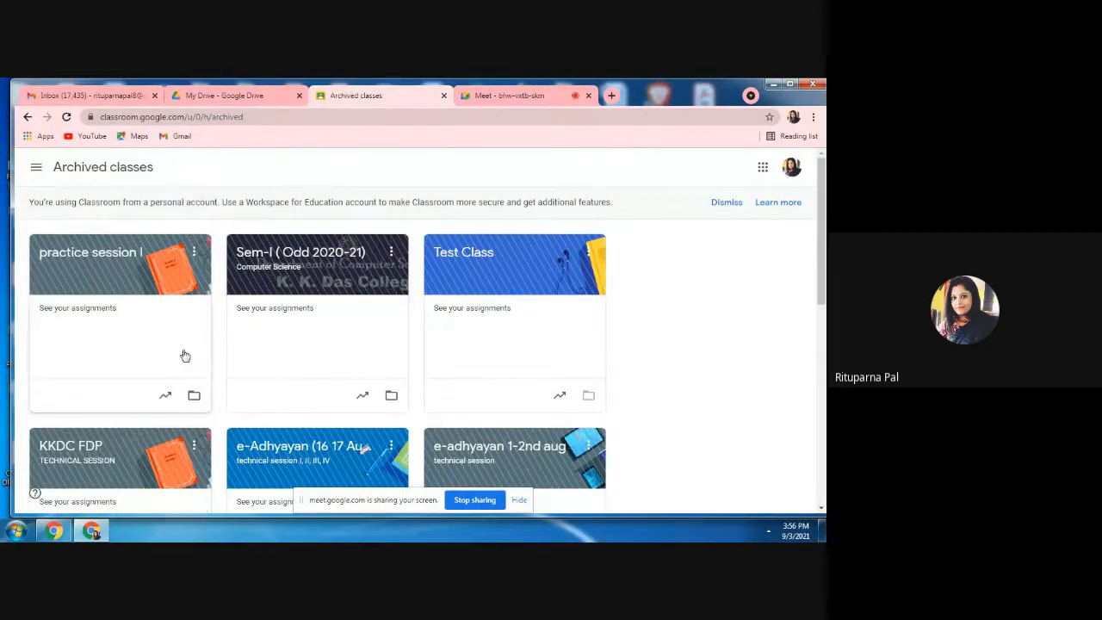
# View the delete confirmation for the archived practice session I class and cancel the deletion.
pyautogui.click(194, 253)
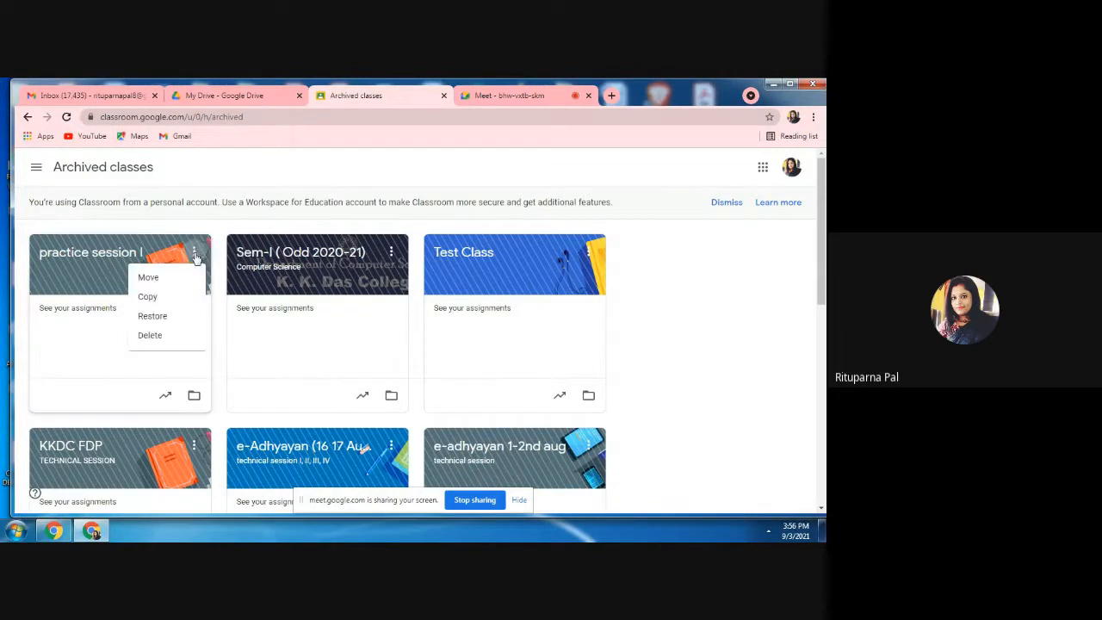
pyautogui.click(150, 335)
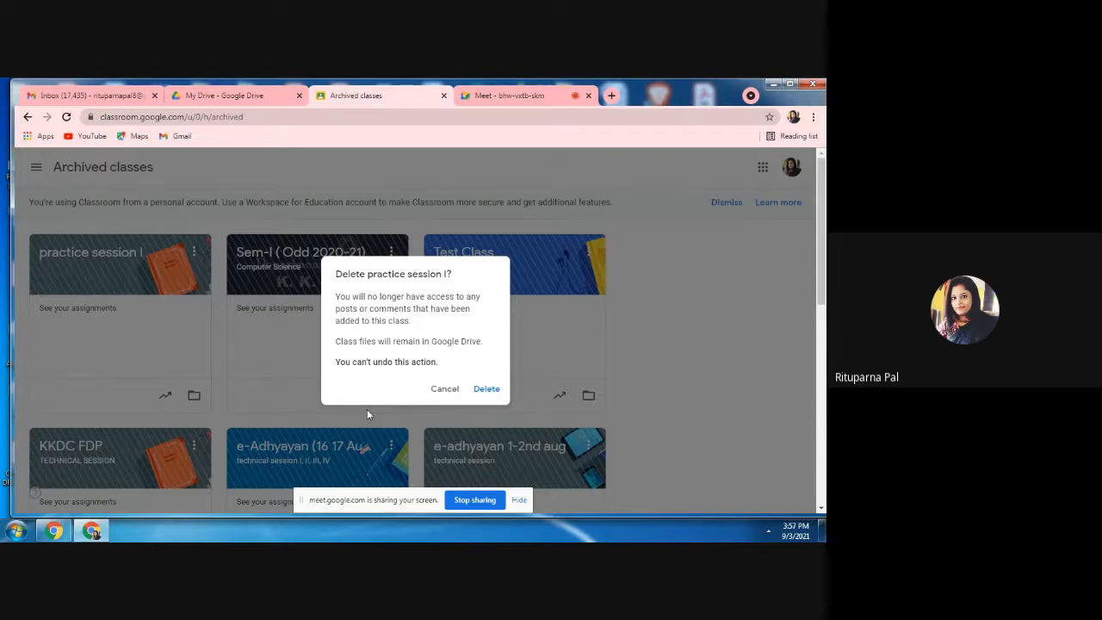
pyautogui.click(447, 388)
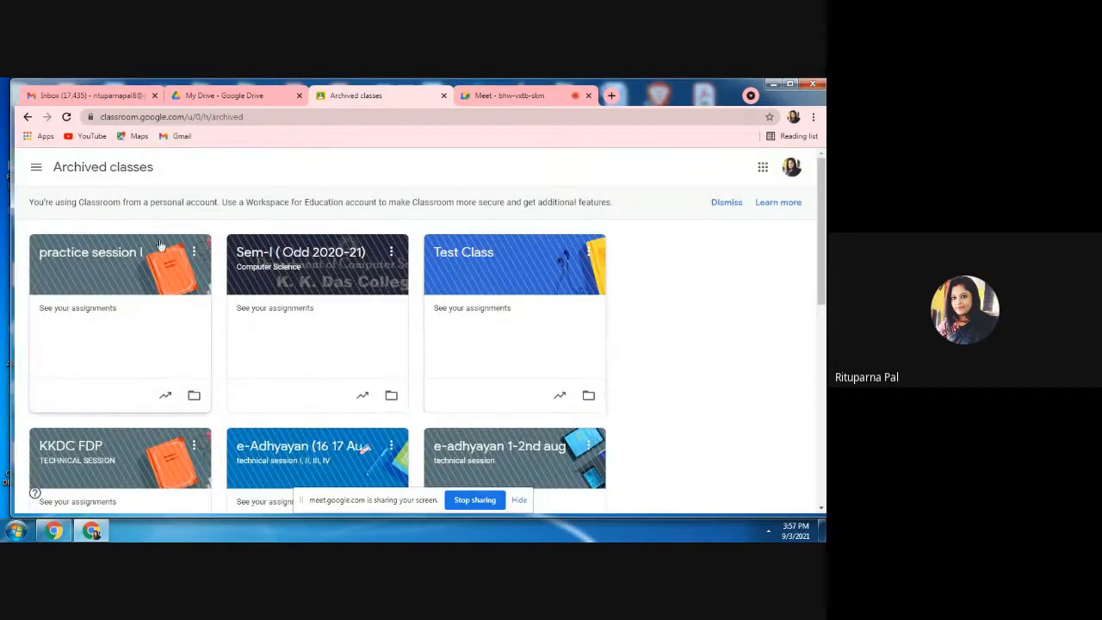
# Return to the list of active classes and stop sharing the screen in the meeting.
pyautogui.click(38, 170)
pyautogui.click(71, 173)
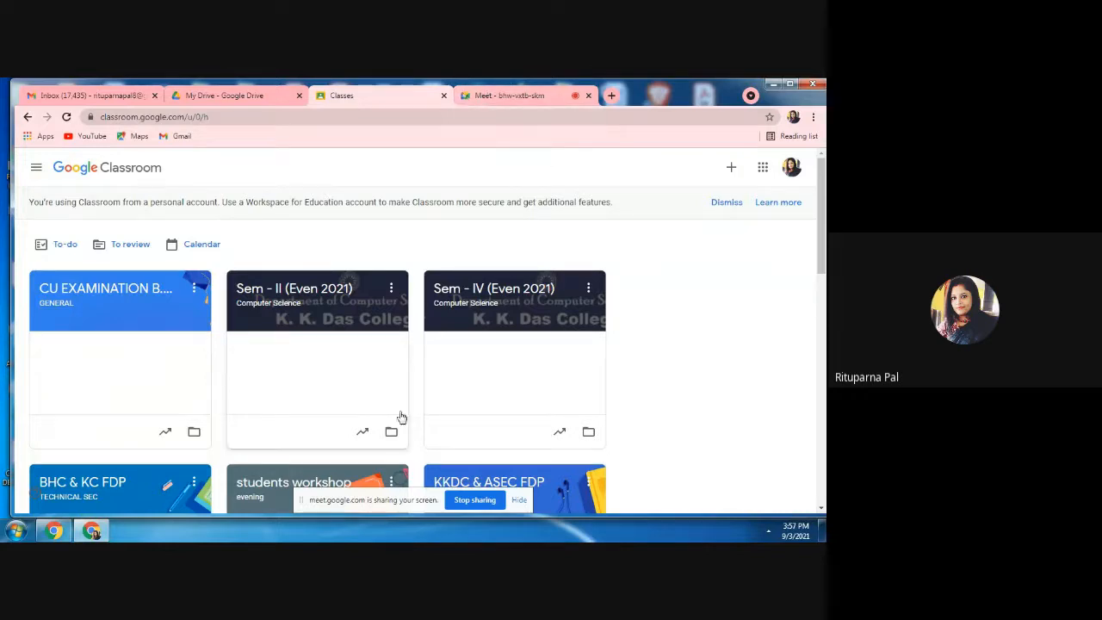
pyautogui.click(476, 500)
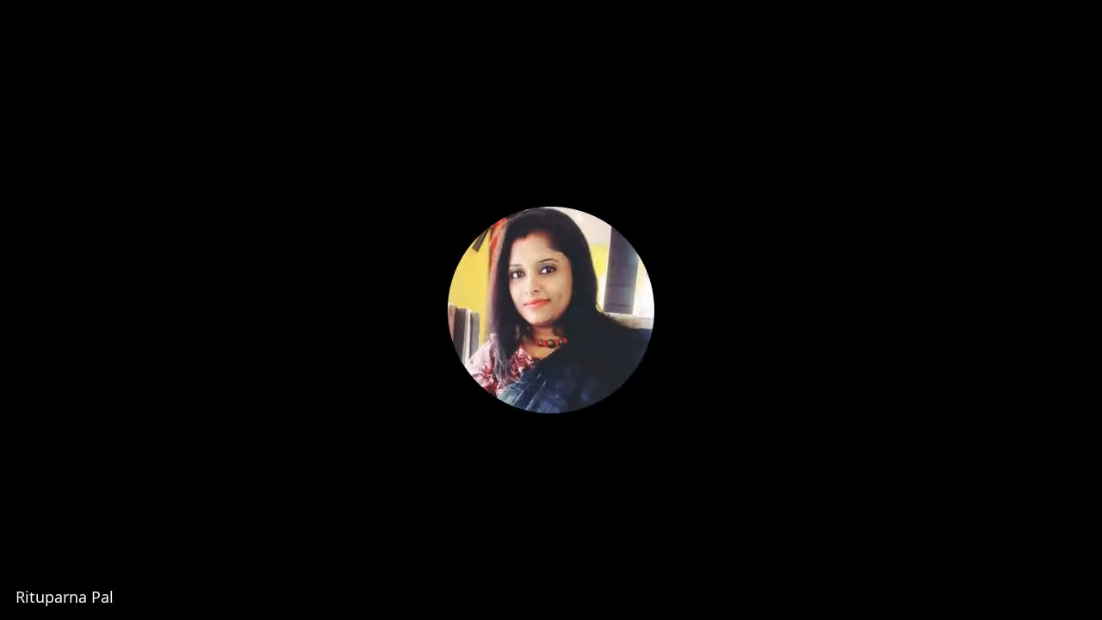
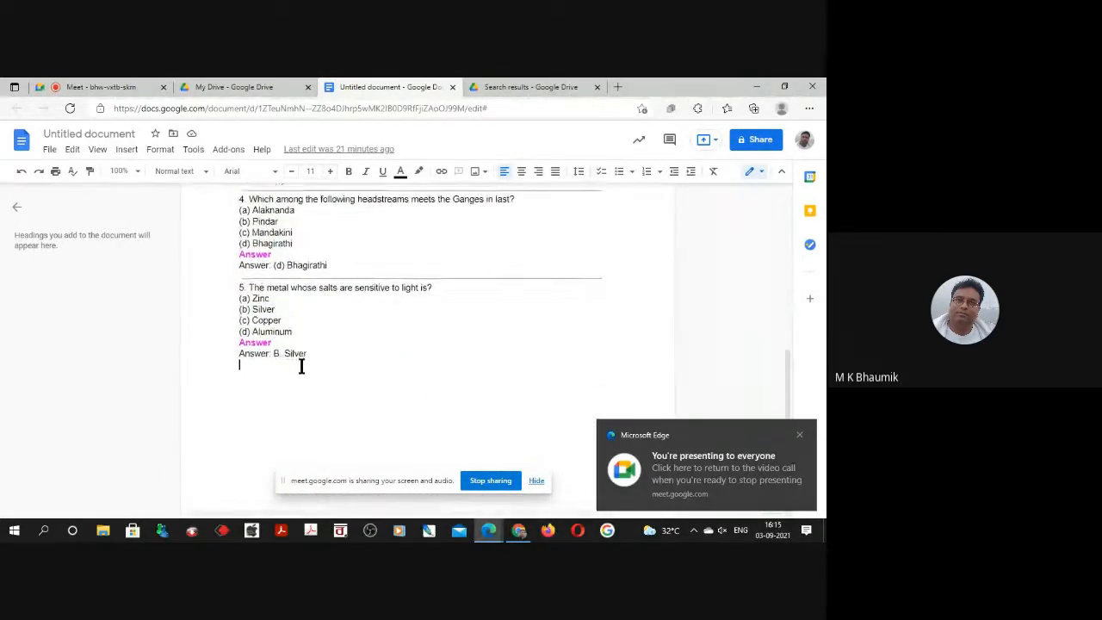
# Hide the screen-sharing bar and create a new Google Form inside the 3-9-2021 Drive folder.
pyautogui.scroll(5, 301, 362)
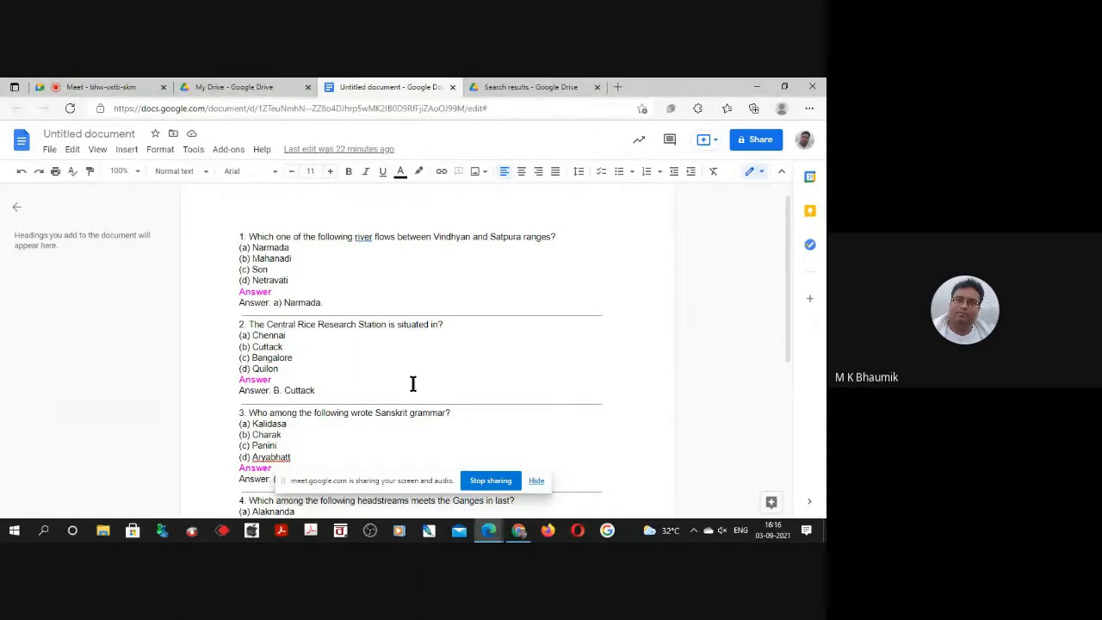
pyautogui.click(534, 482)
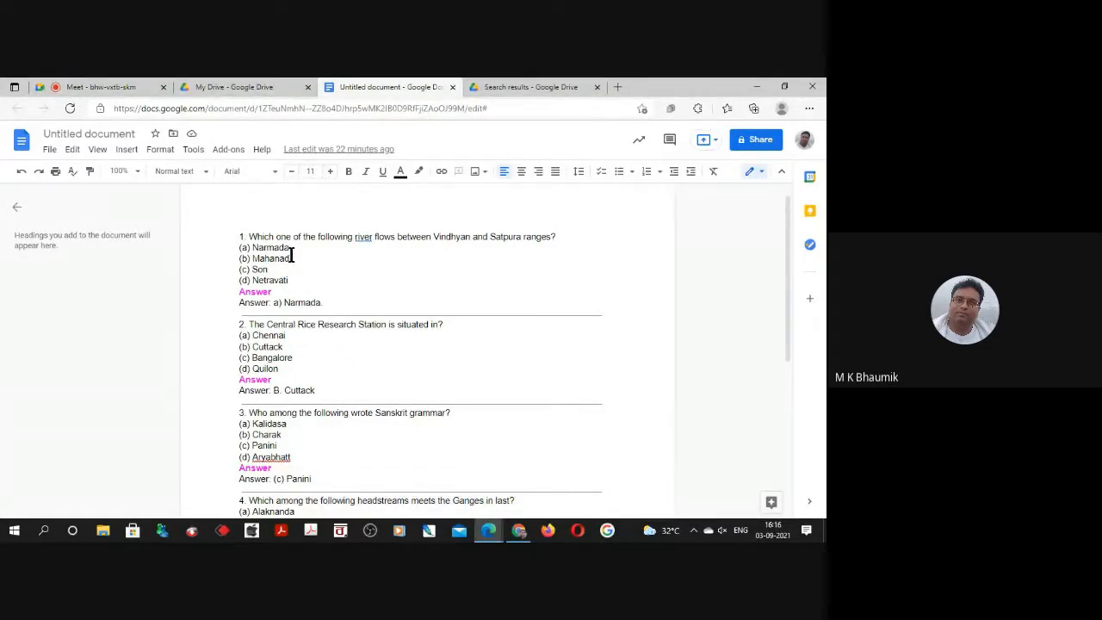
pyautogui.click(225, 85)
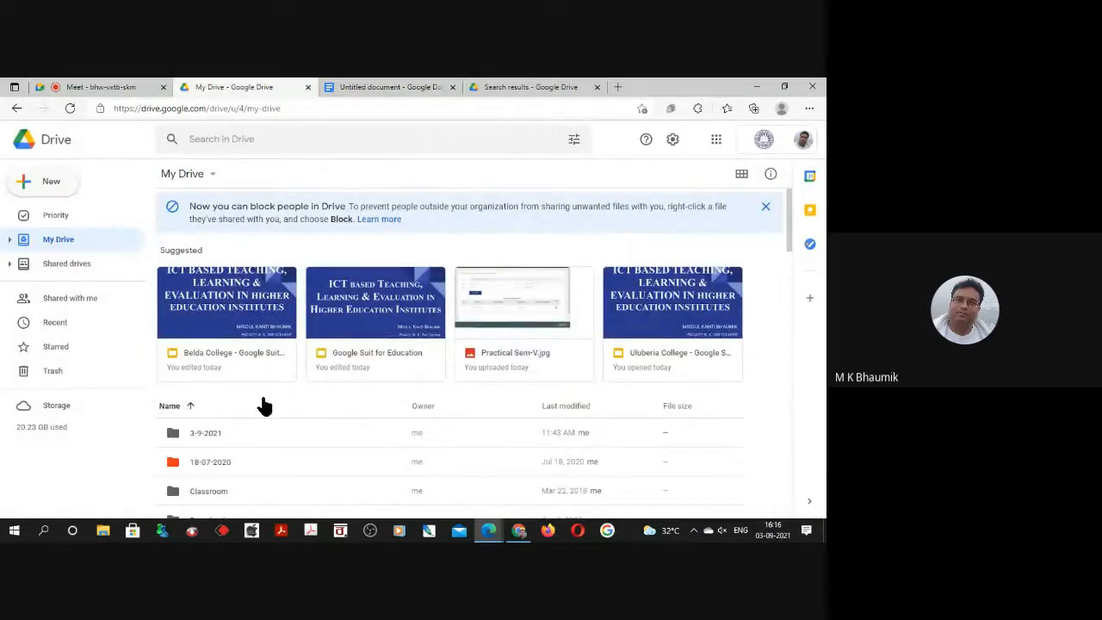
pyautogui.doubleClick(198, 430)
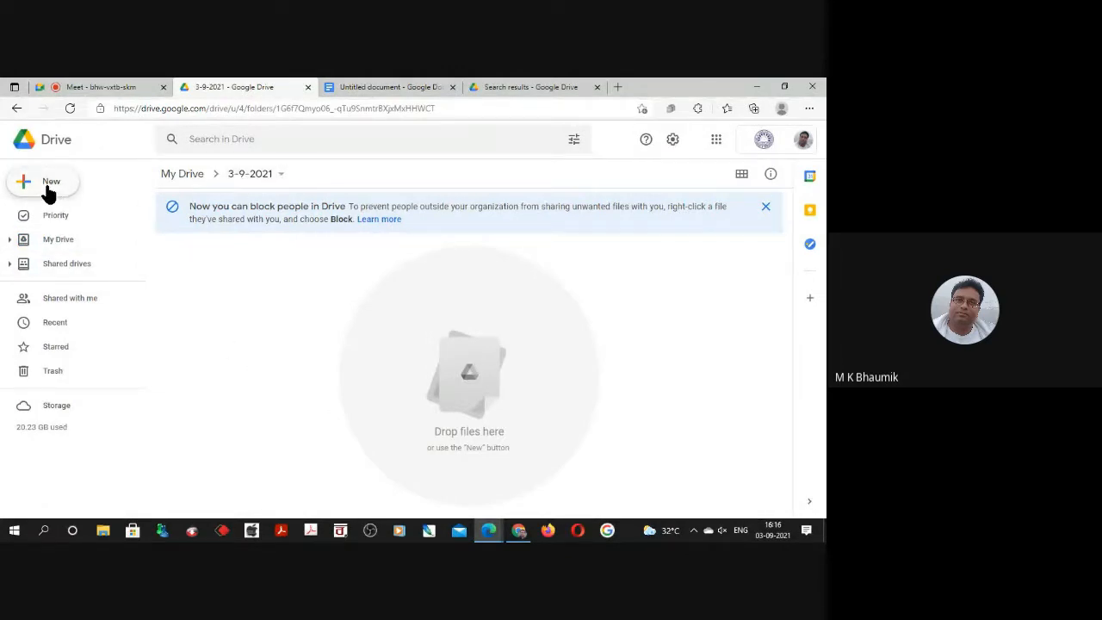
pyautogui.click(49, 191)
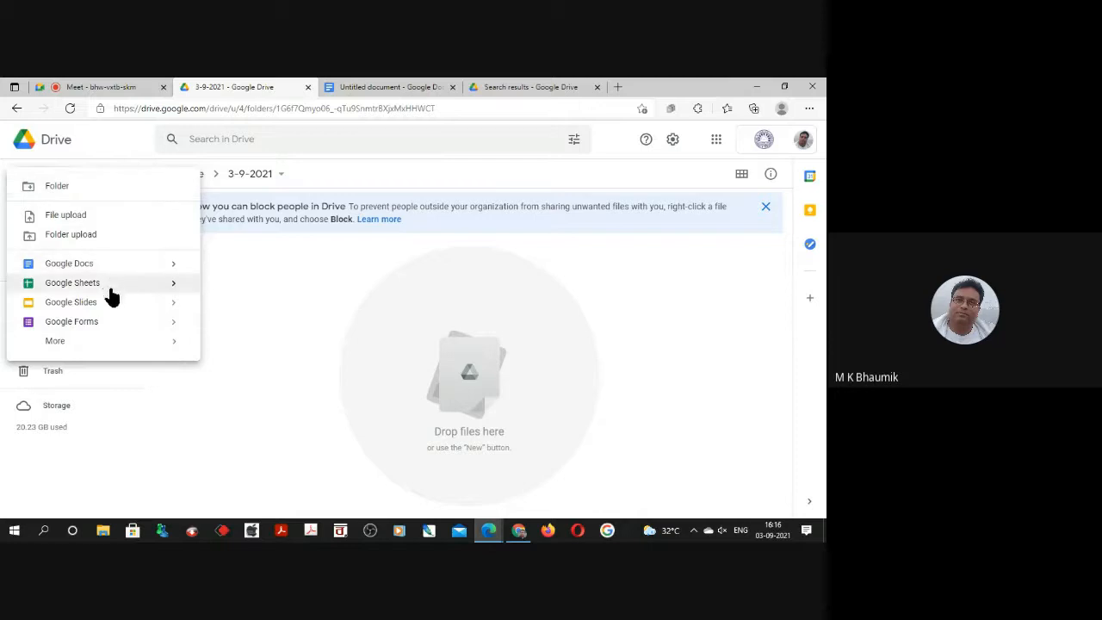
pyautogui.click(76, 328)
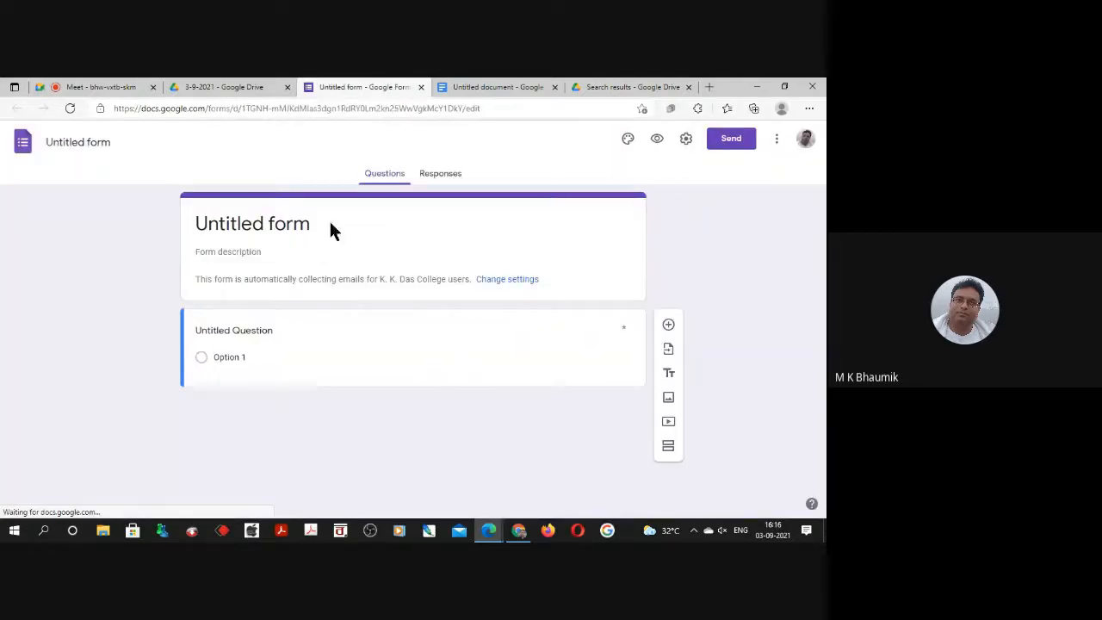
pyautogui.click(196, 89)
pyautogui.click(358, 93)
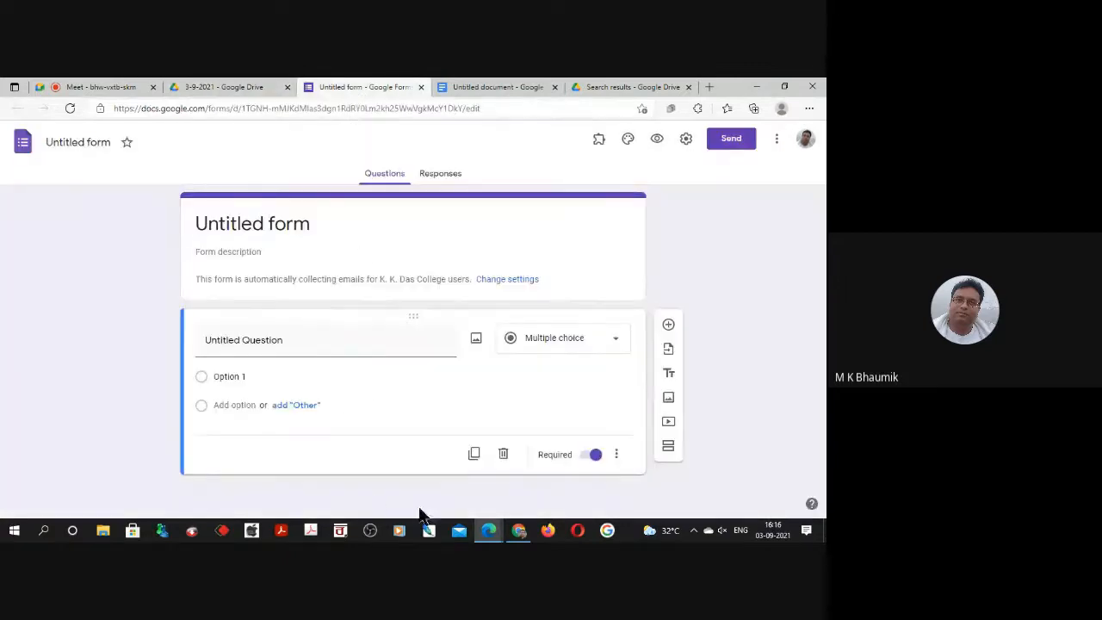
# Make the form a quiz, review the grade release and respondent visibility options, and save the settings.
pyautogui.click(687, 139)
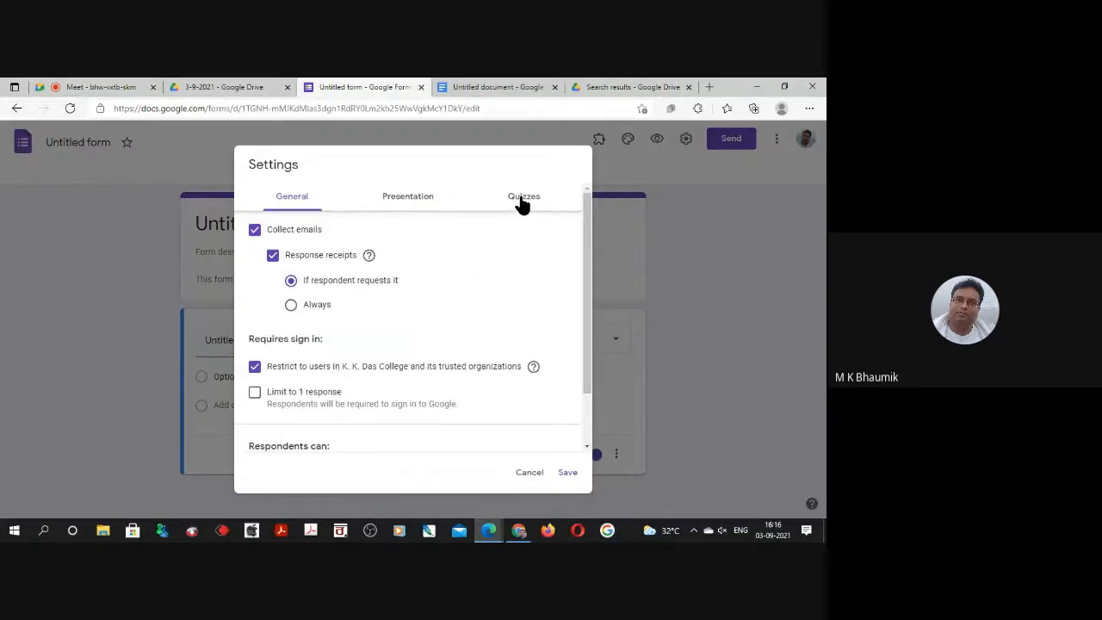
pyautogui.click(522, 199)
pyautogui.click(266, 231)
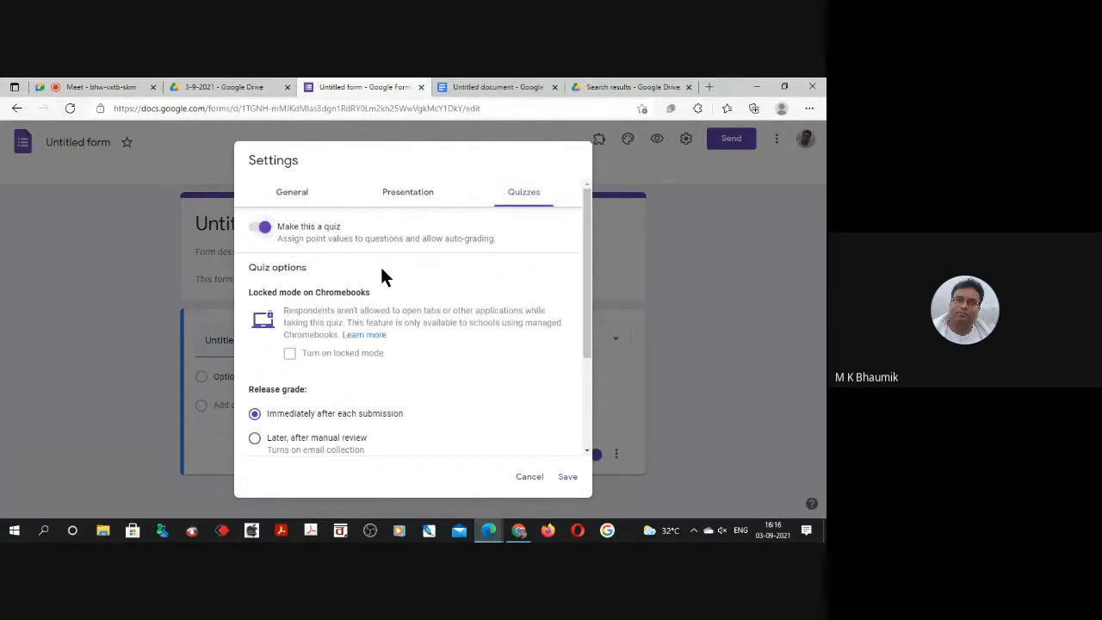
pyautogui.scroll(-1, 372, 271)
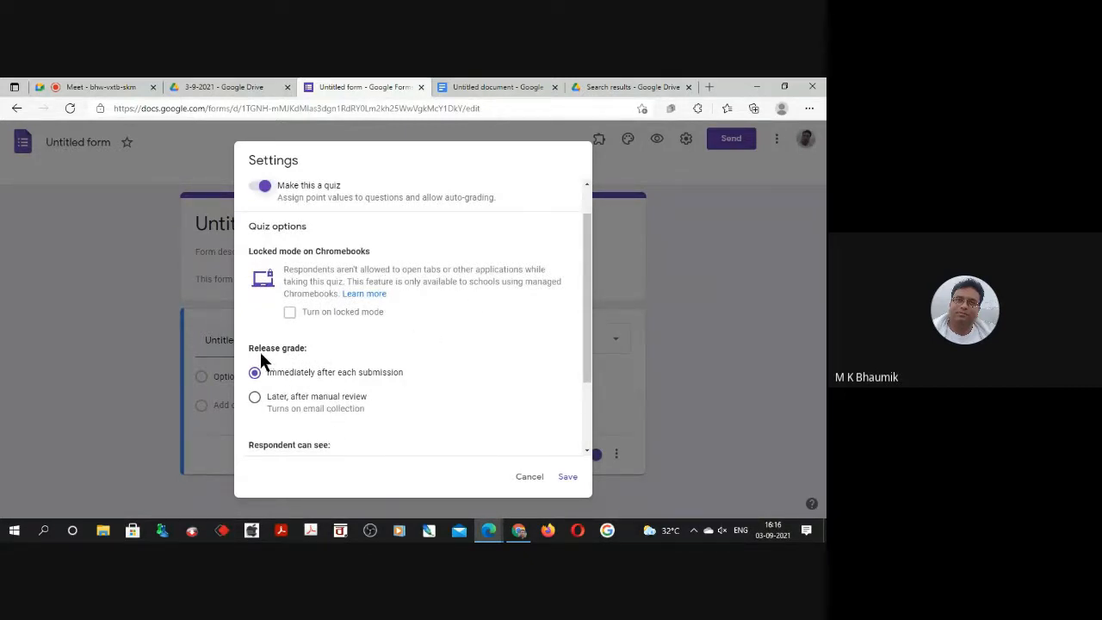
pyautogui.moveTo(253, 349); pyautogui.dragTo(305, 347)
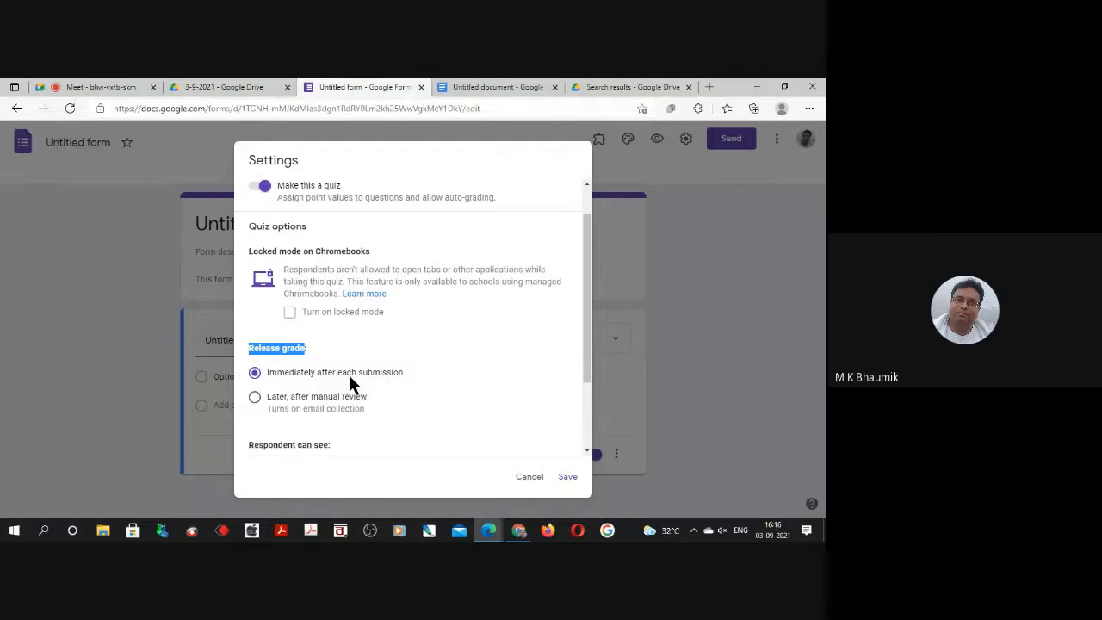
pyautogui.moveTo(583, 351); pyautogui.dragTo(583, 413)
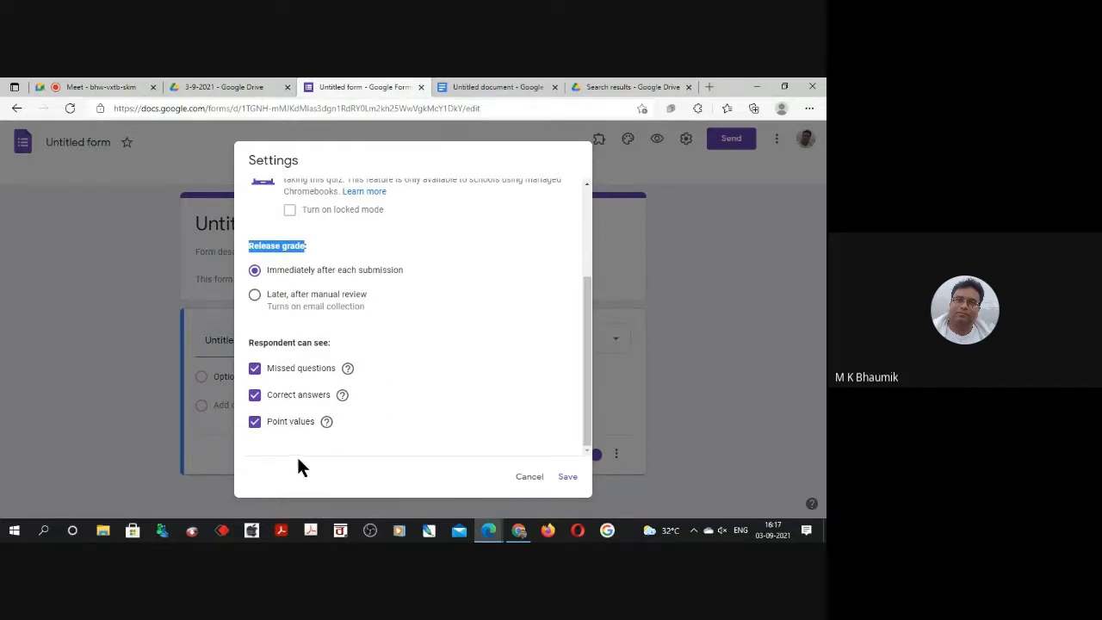
pyautogui.click(568, 478)
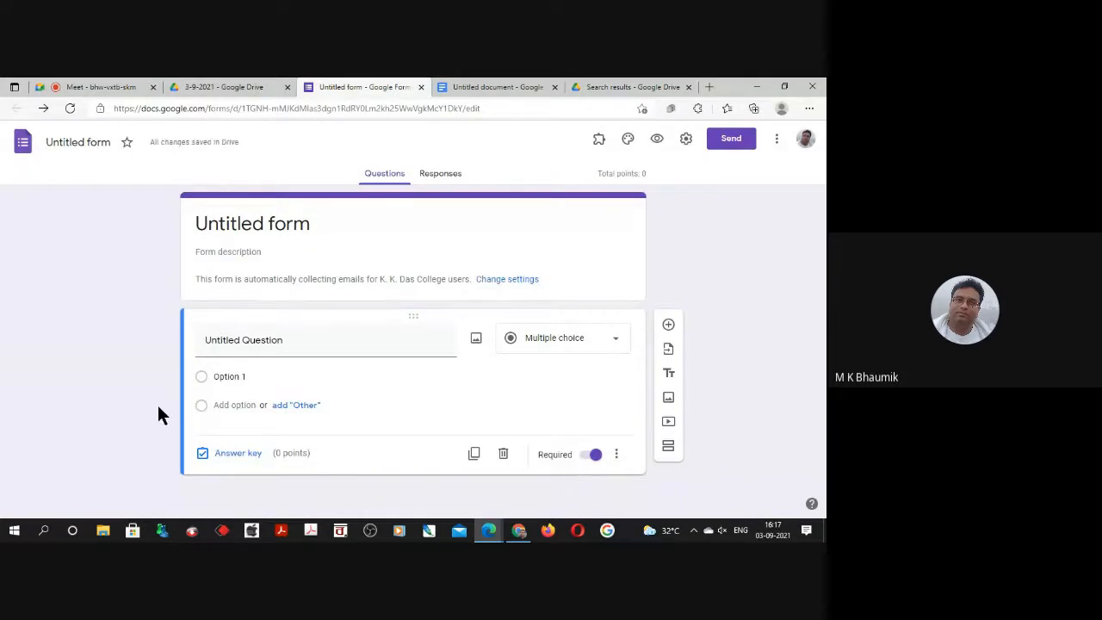
# Copy "Which one of the following river flows between Vindhyan and Satpura ranges?" from the document into the form's first question.
pyautogui.click(476, 89)
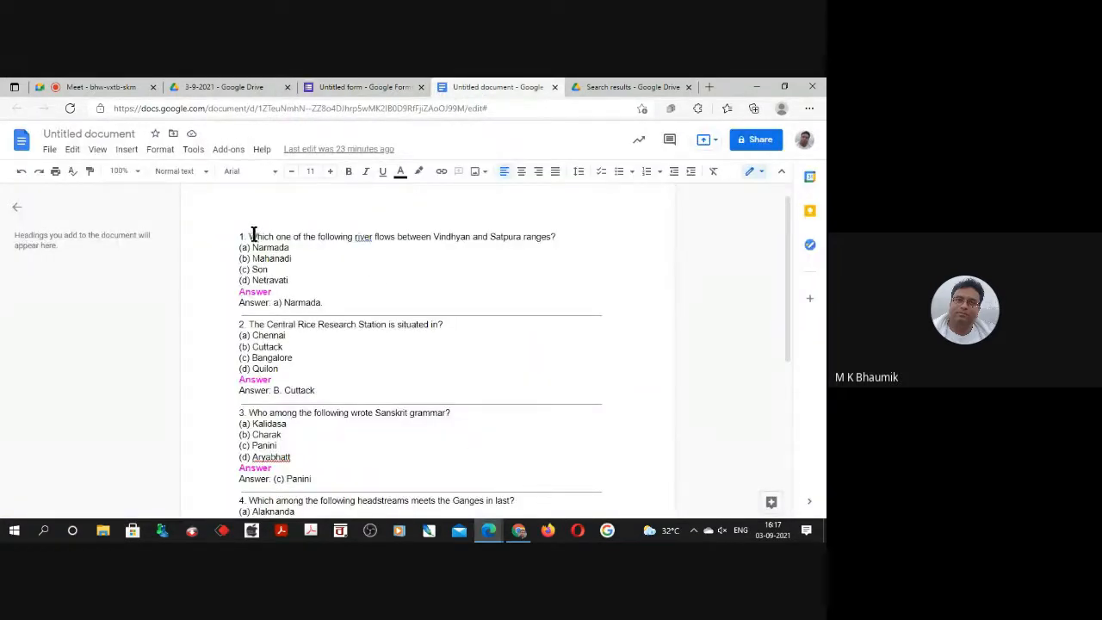
pyautogui.moveTo(246, 236); pyautogui.dragTo(558, 241)
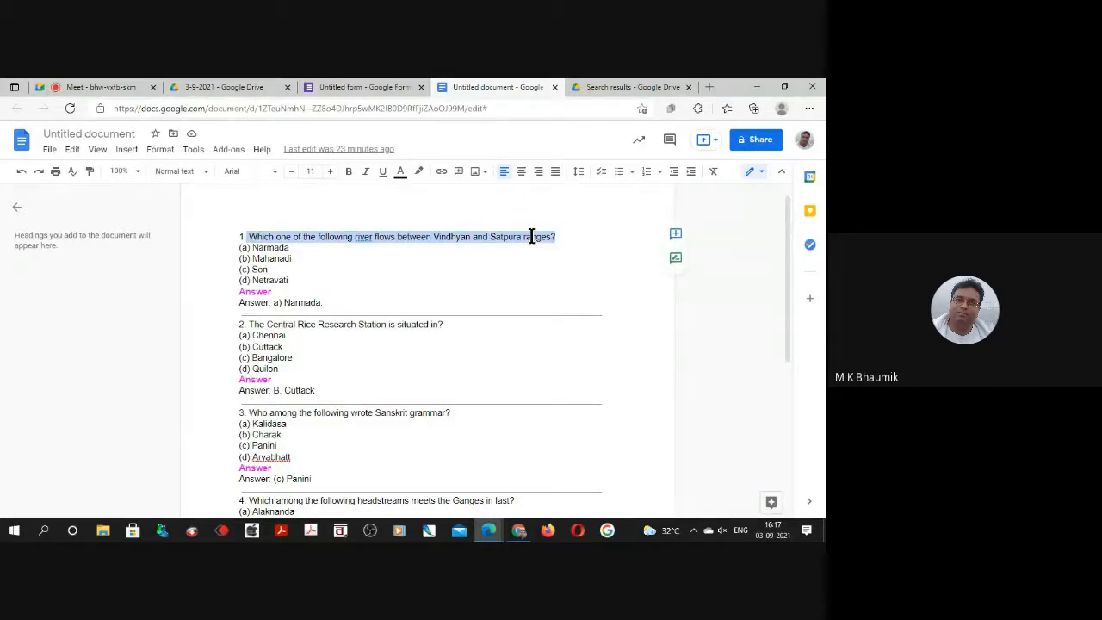
pyautogui.rightClick(531, 237)
pyautogui.click(578, 190)
pyautogui.click(366, 87)
pyautogui.click(227, 346)
pyautogui.rightClick(228, 349)
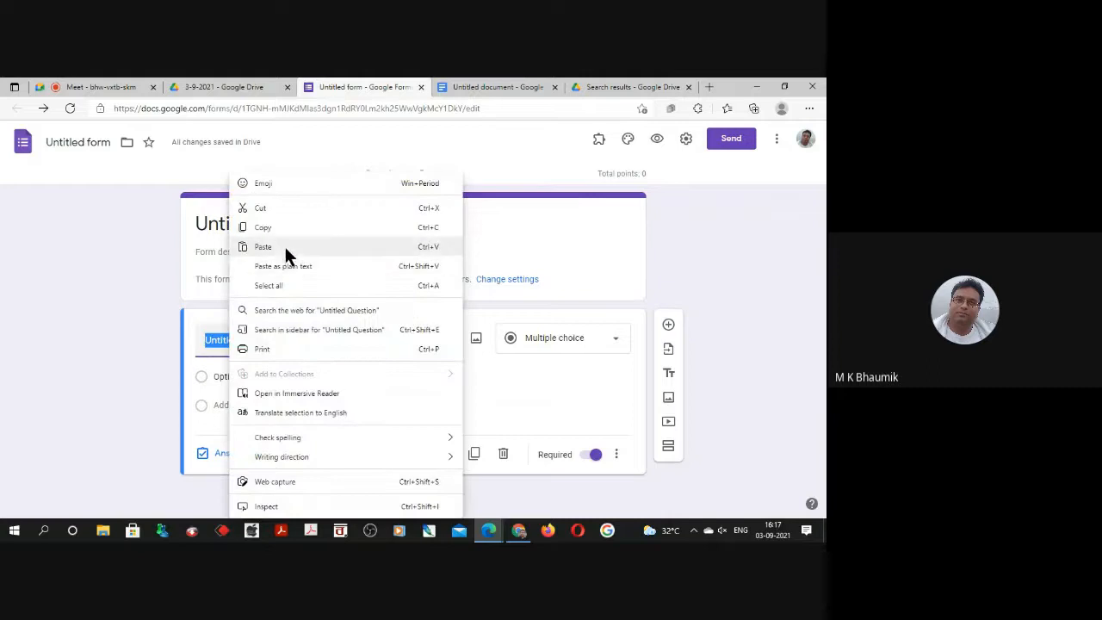
pyautogui.click(284, 248)
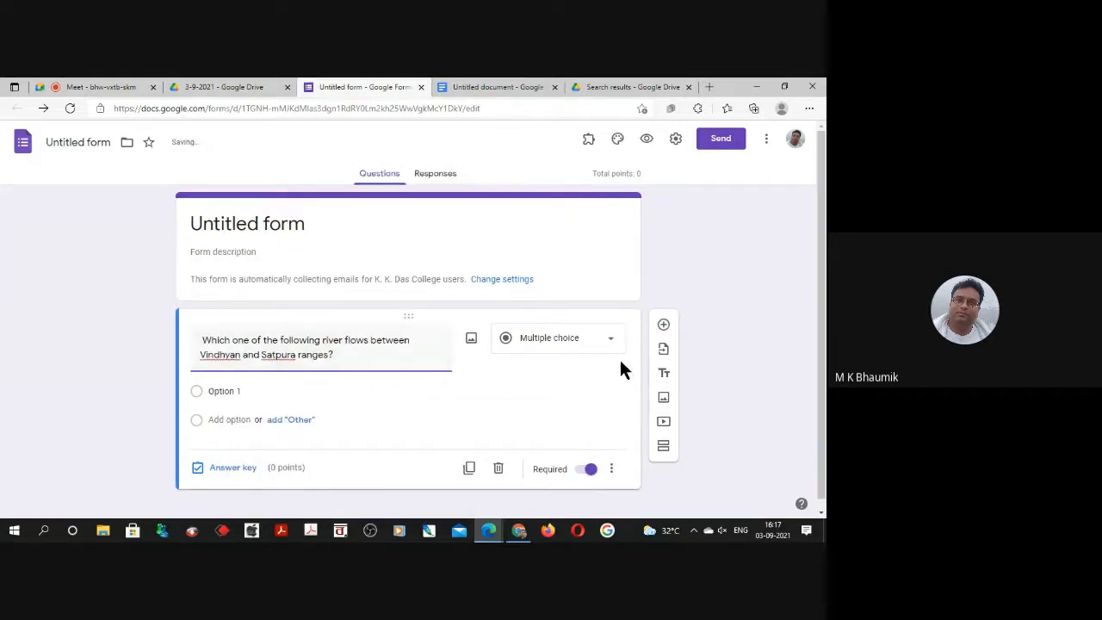
# Copy the first question's four options, (a) Narmada to (d) Netravati, from the document into the form question's options.
pyautogui.click(483, 87)
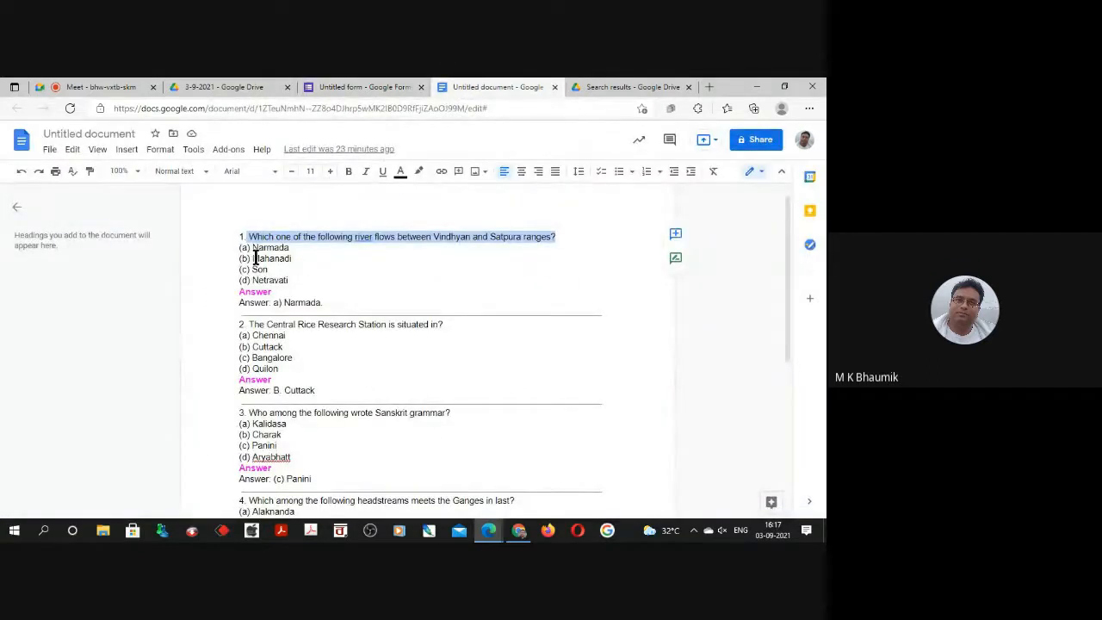
pyautogui.moveTo(250, 247); pyautogui.dragTo(302, 280)
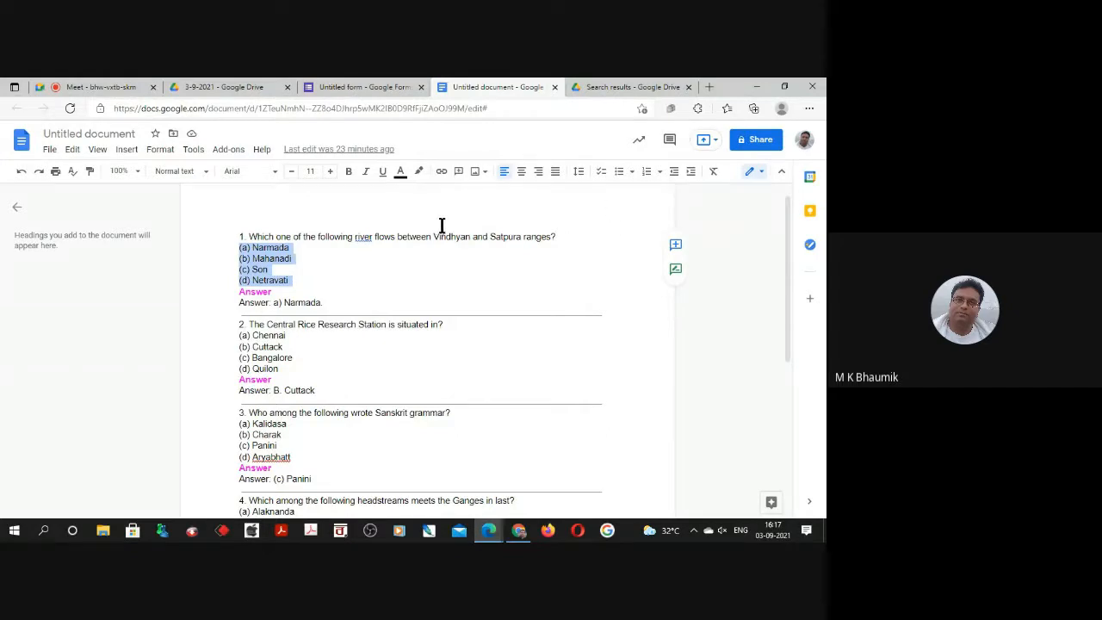
pyautogui.click(345, 89)
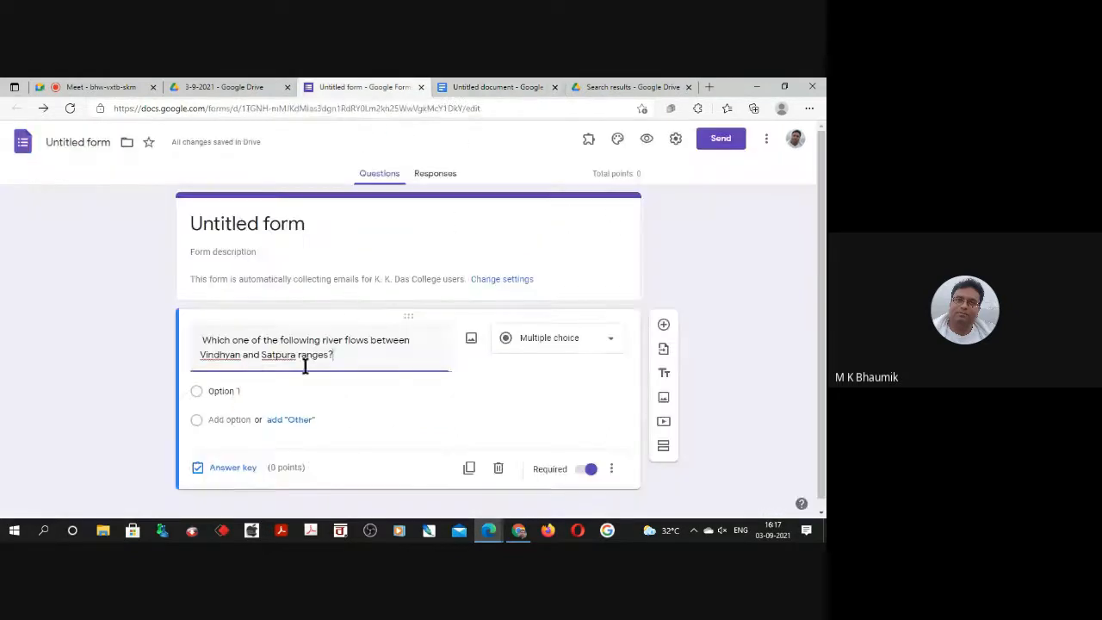
pyautogui.click(221, 391)
pyautogui.hotkey('ctrl', 'v')
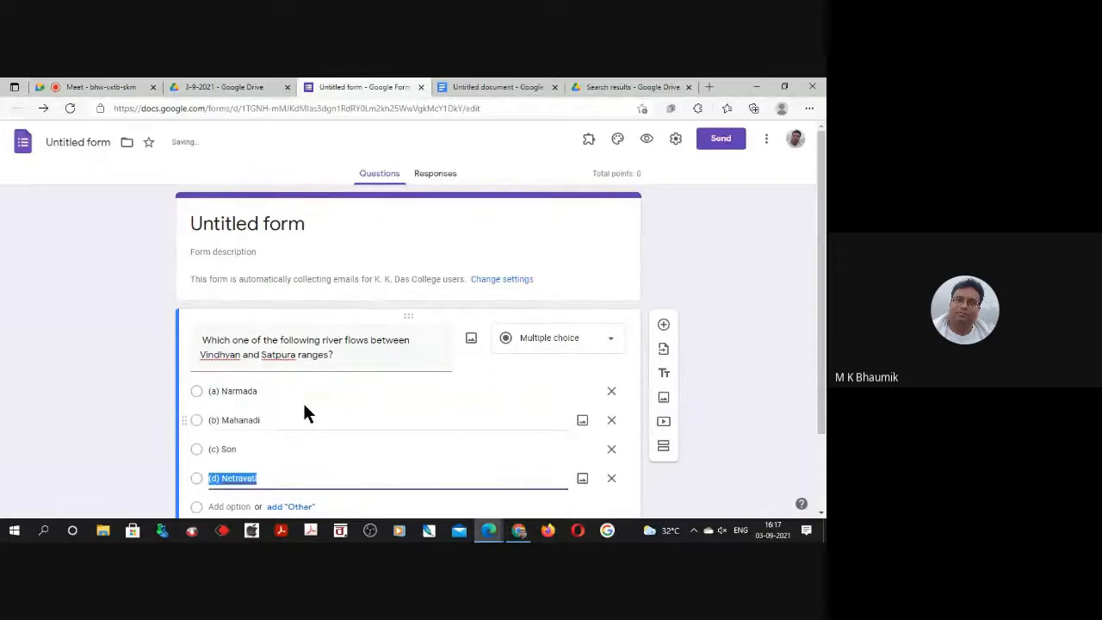
pyautogui.scroll(-1, 253, 422)
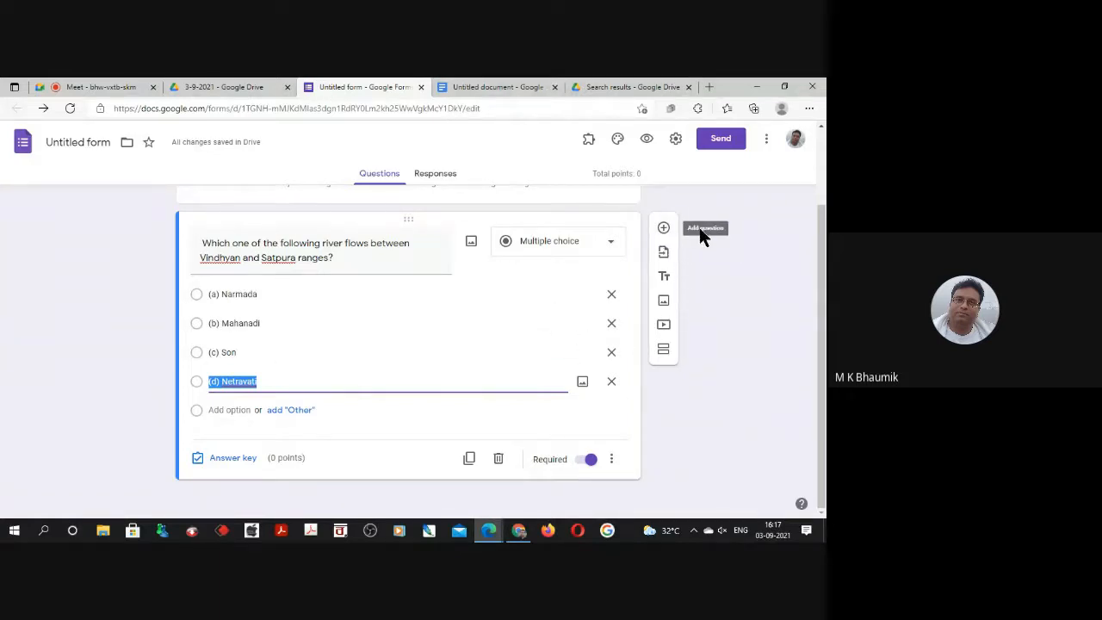
pyautogui.click(700, 228)
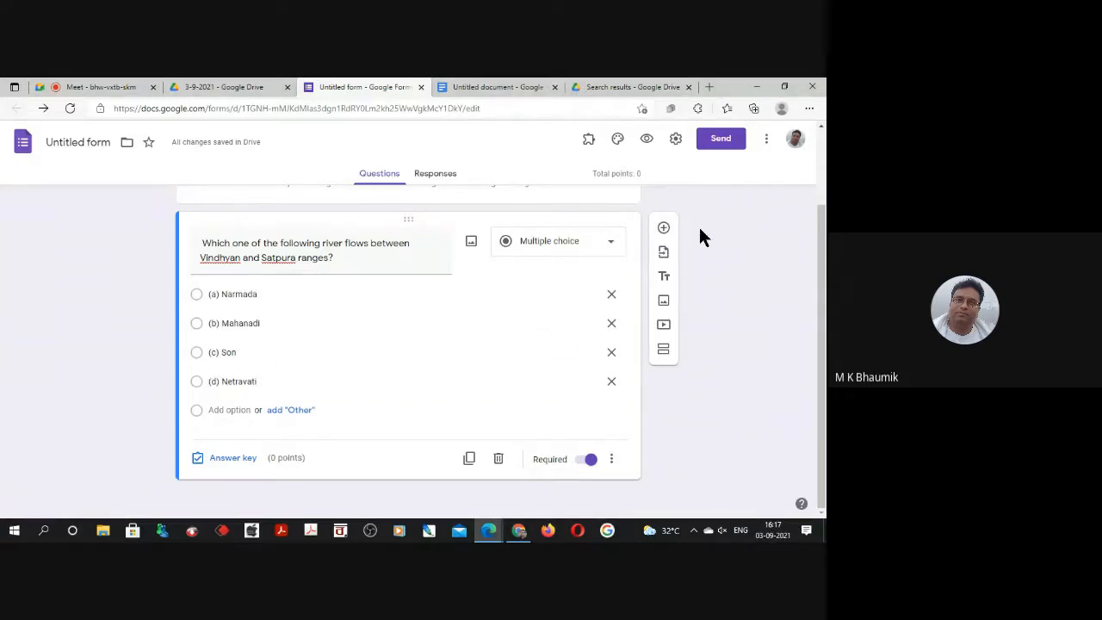
# Duplicate the first question and replace the copy's text with "2. The Central Rice Research Station is situated in?" from the document.
pyautogui.click(469, 460)
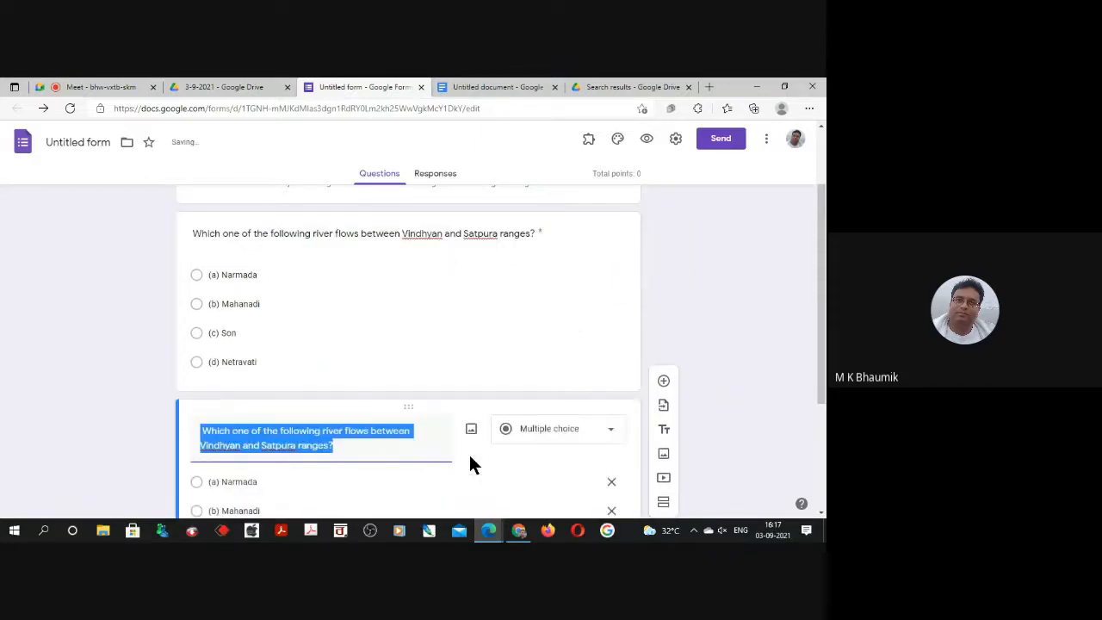
pyautogui.click(477, 89)
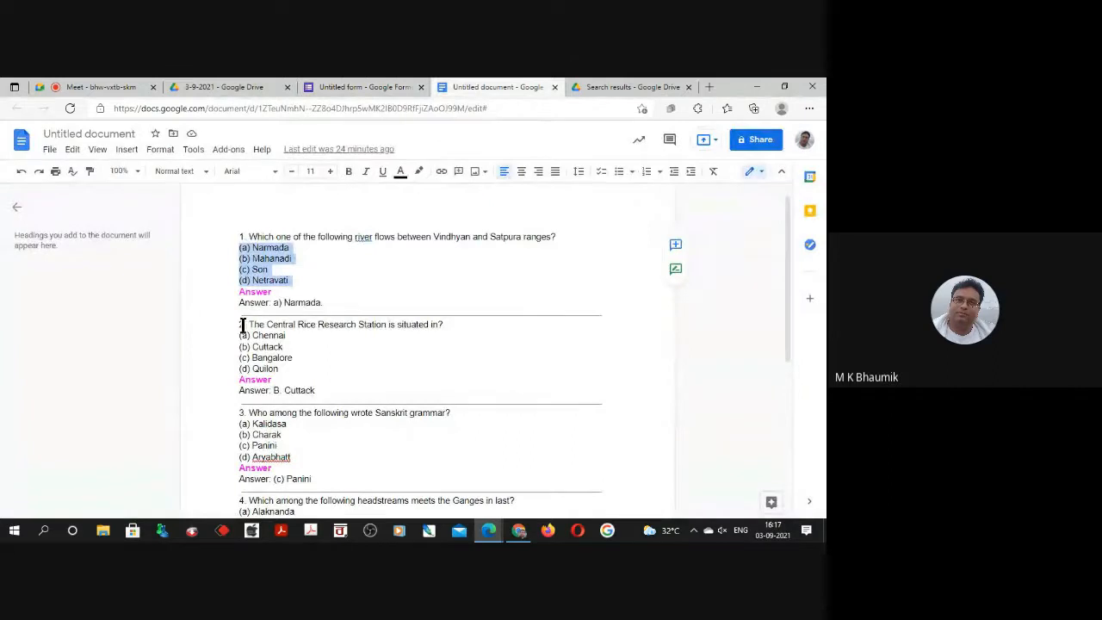
pyautogui.moveTo(237, 327); pyautogui.dragTo(438, 325)
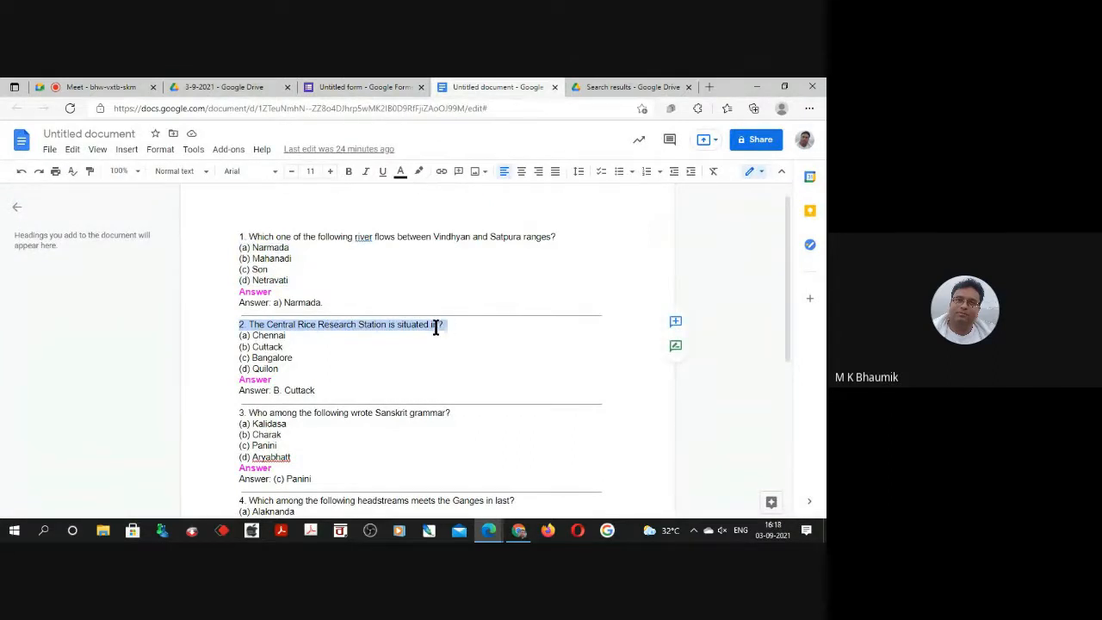
pyautogui.rightClick(435, 326)
pyautogui.click(470, 190)
pyautogui.click(369, 88)
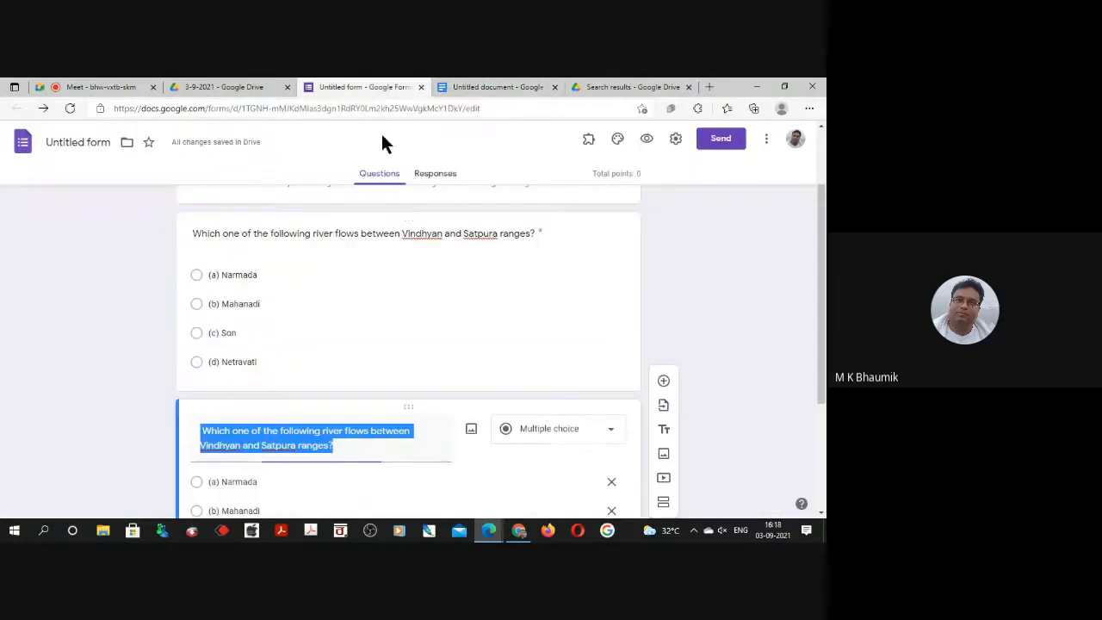
pyautogui.hotkey('ctrl', 'v')
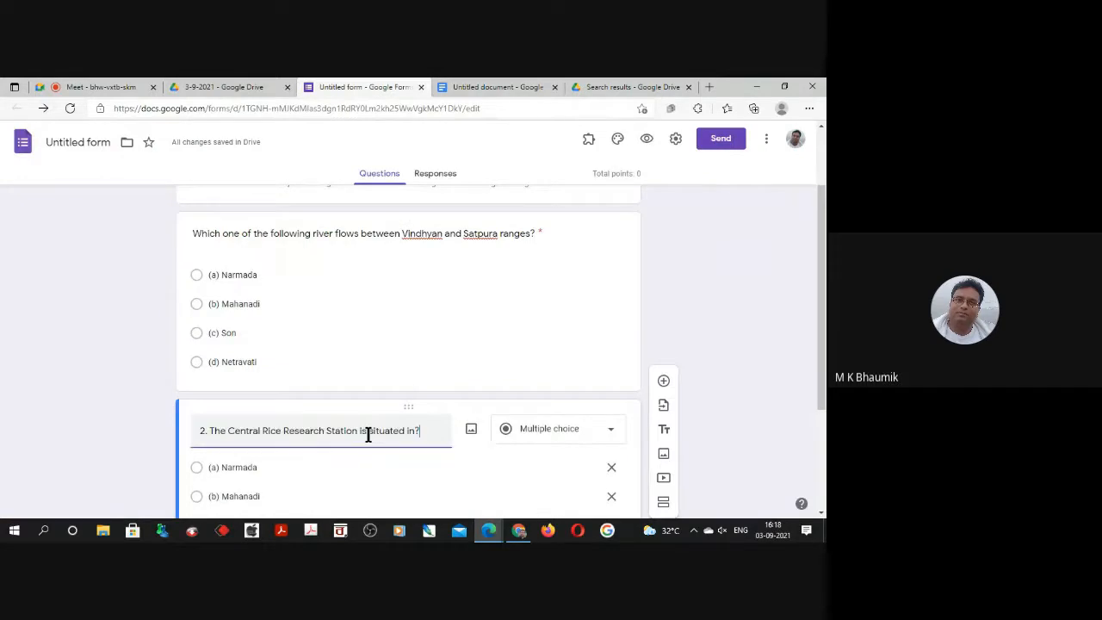
# Replace the second question's leftover options with (a) Chennai, (b) Cuttack, (c) Bangalore and (d) Quilon copied from the document.
pyautogui.click(455, 88)
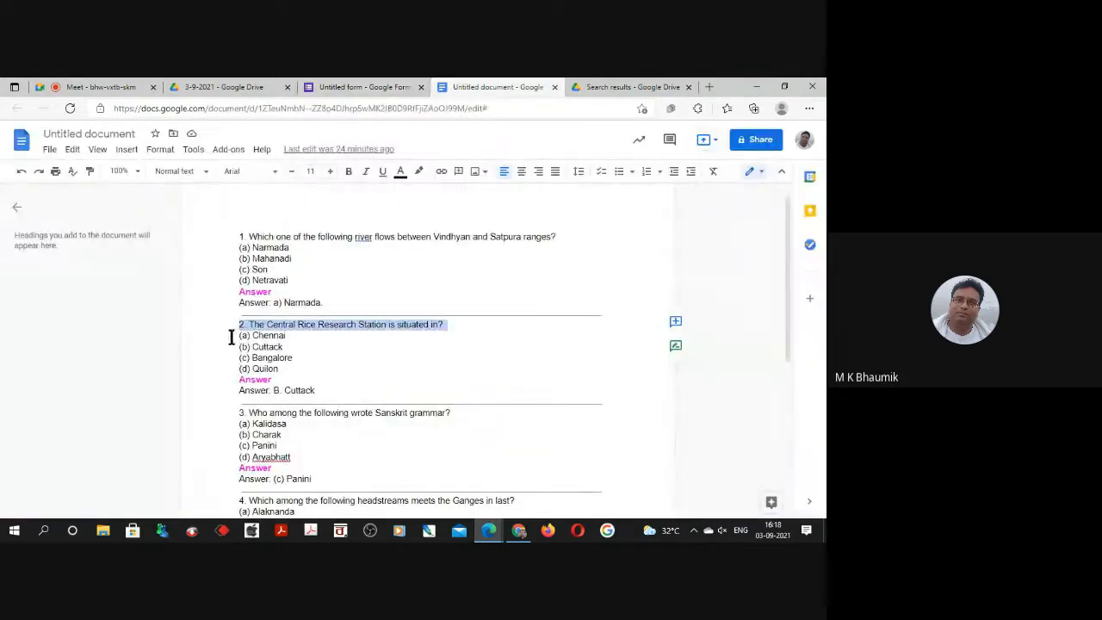
pyautogui.moveTo(240, 337); pyautogui.dragTo(362, 394)
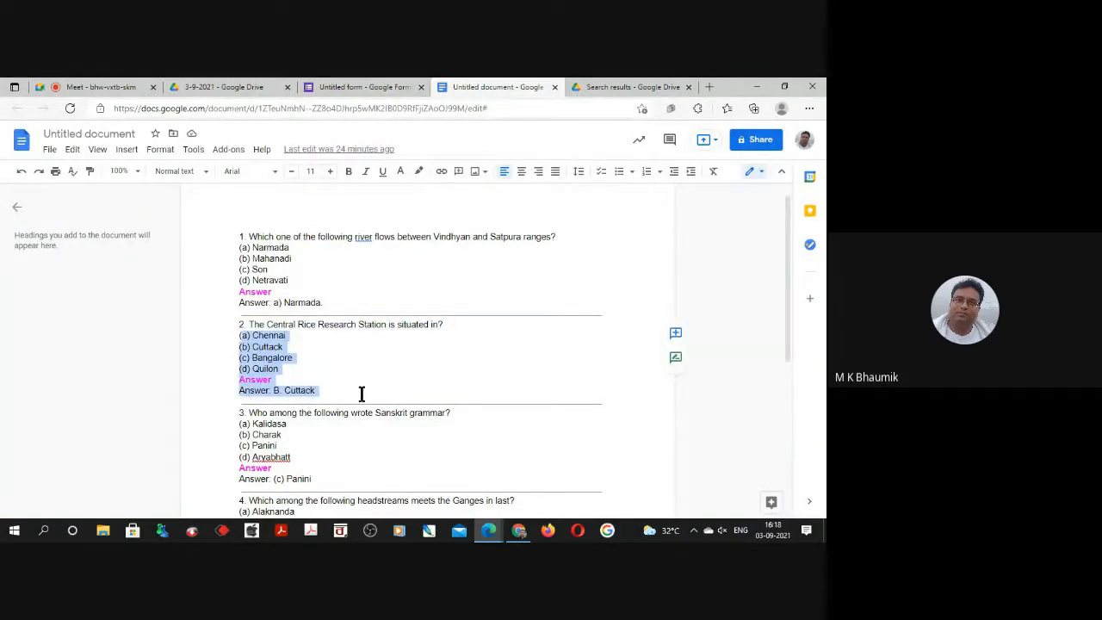
pyautogui.click(310, 369)
pyautogui.moveTo(240, 336); pyautogui.dragTo(303, 370)
pyautogui.hotkey('ctrl', 'c')
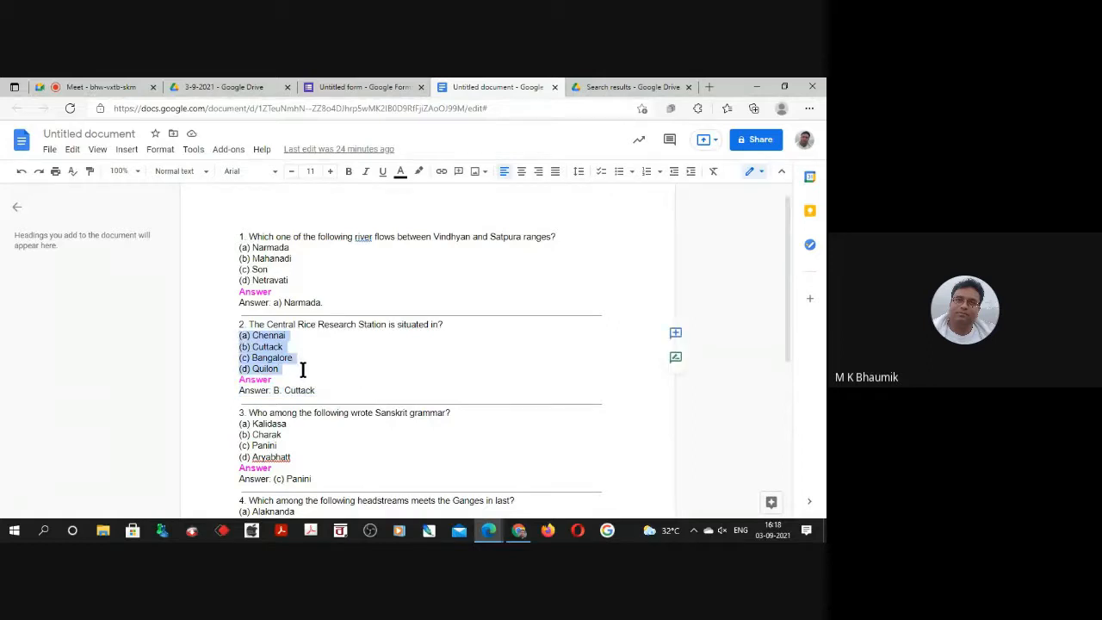
pyautogui.scroll(-3, 332, 376)
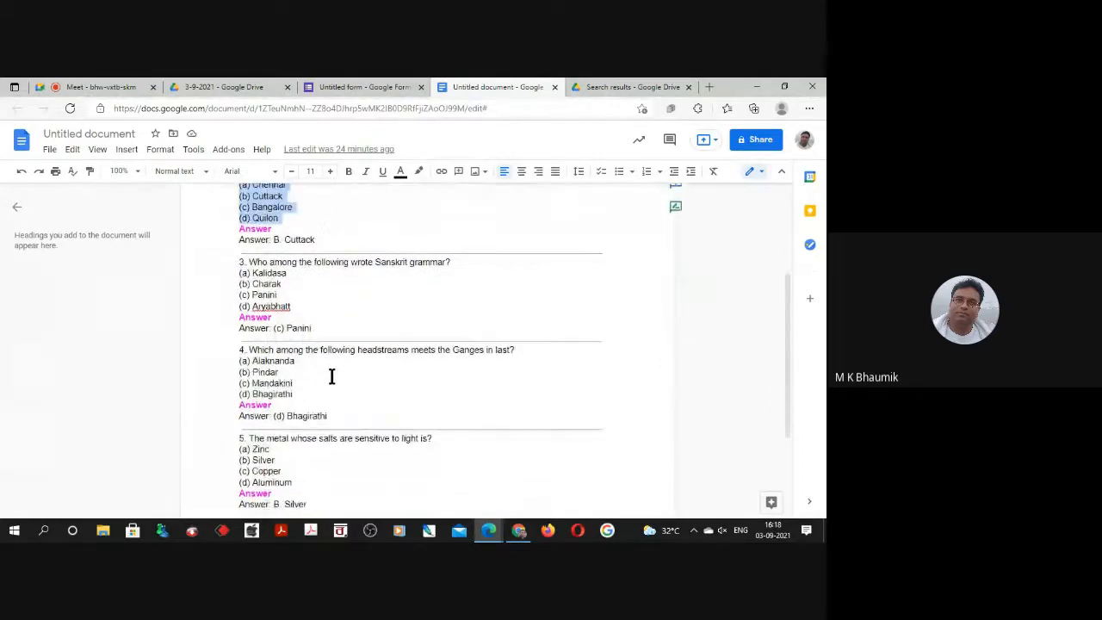
pyautogui.click(379, 92)
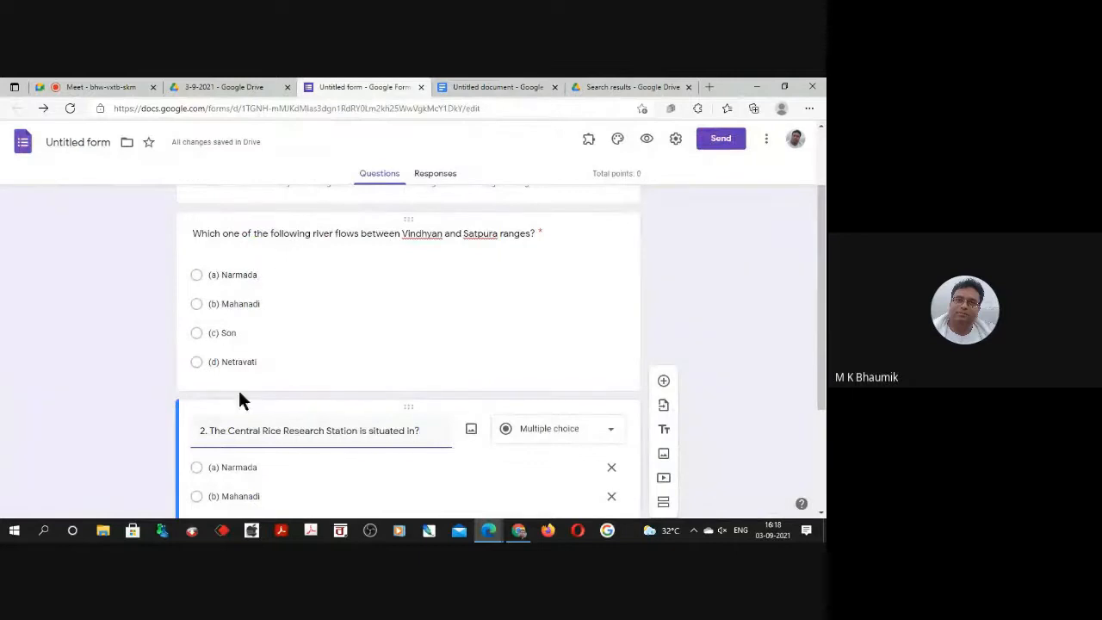
pyautogui.scroll(-1, 258, 405)
pyautogui.scroll(-1, 261, 413)
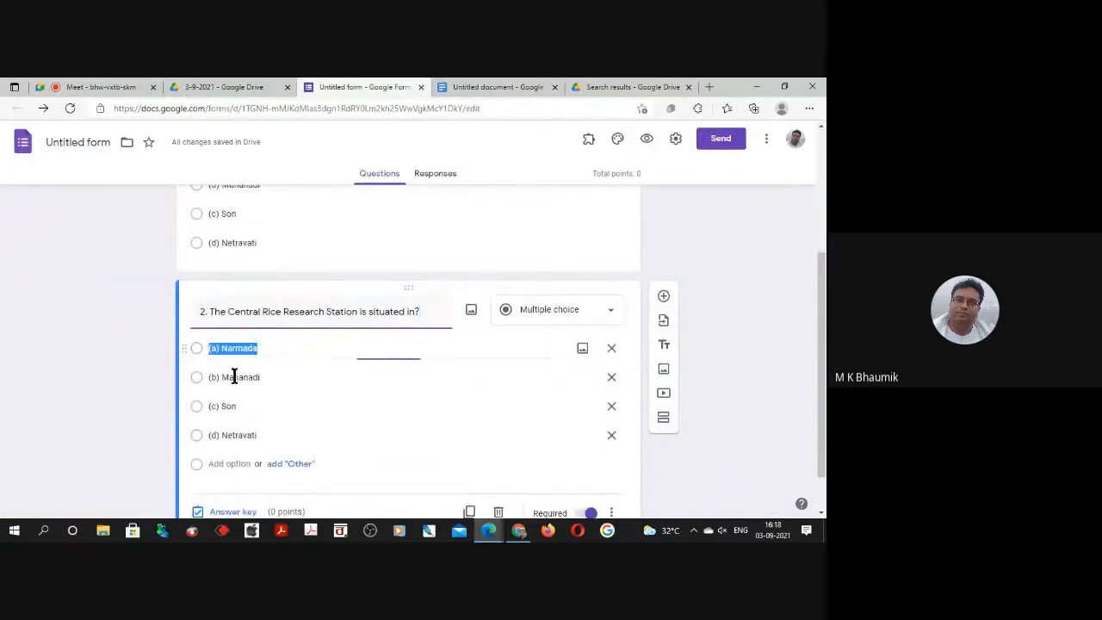
pyautogui.click(612, 378)
pyautogui.click(611, 379)
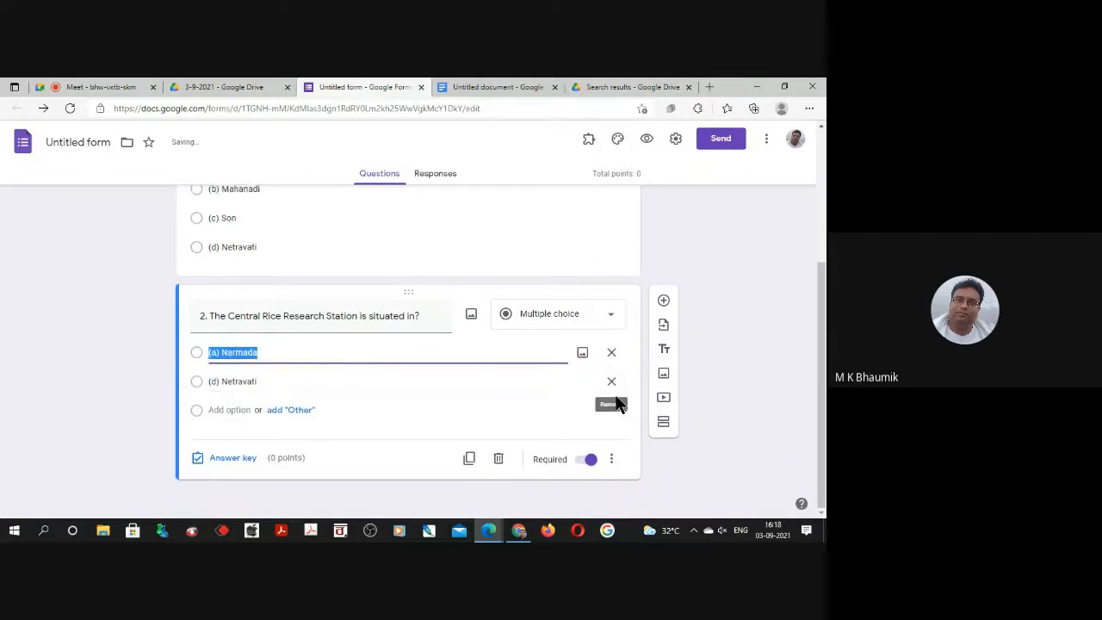
pyautogui.click(612, 383)
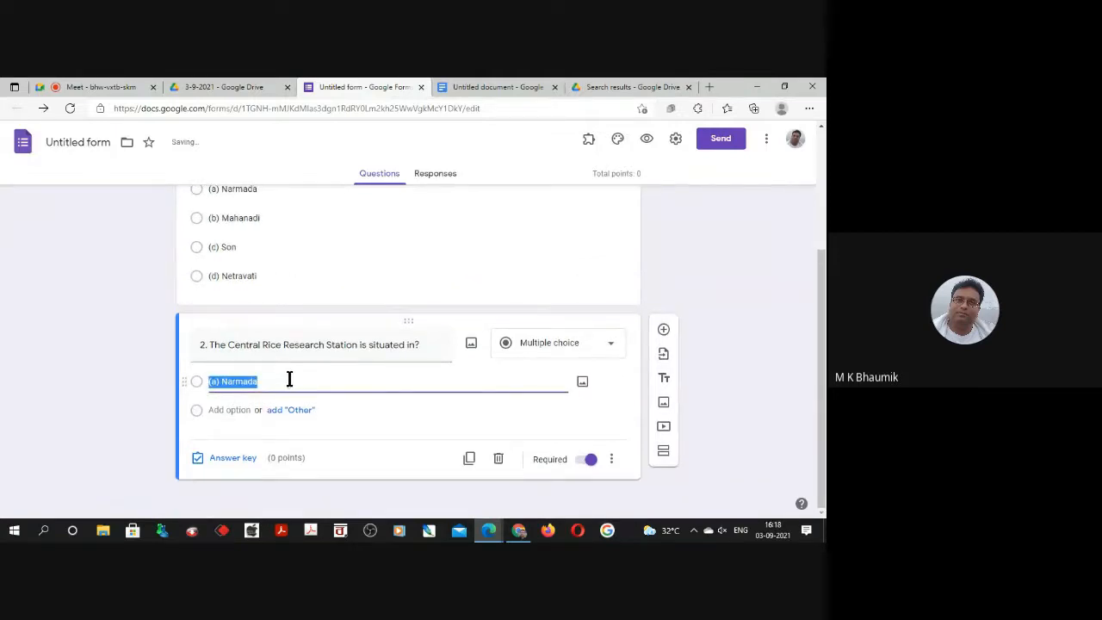
pyautogui.hotkey('ctrl', 'v')
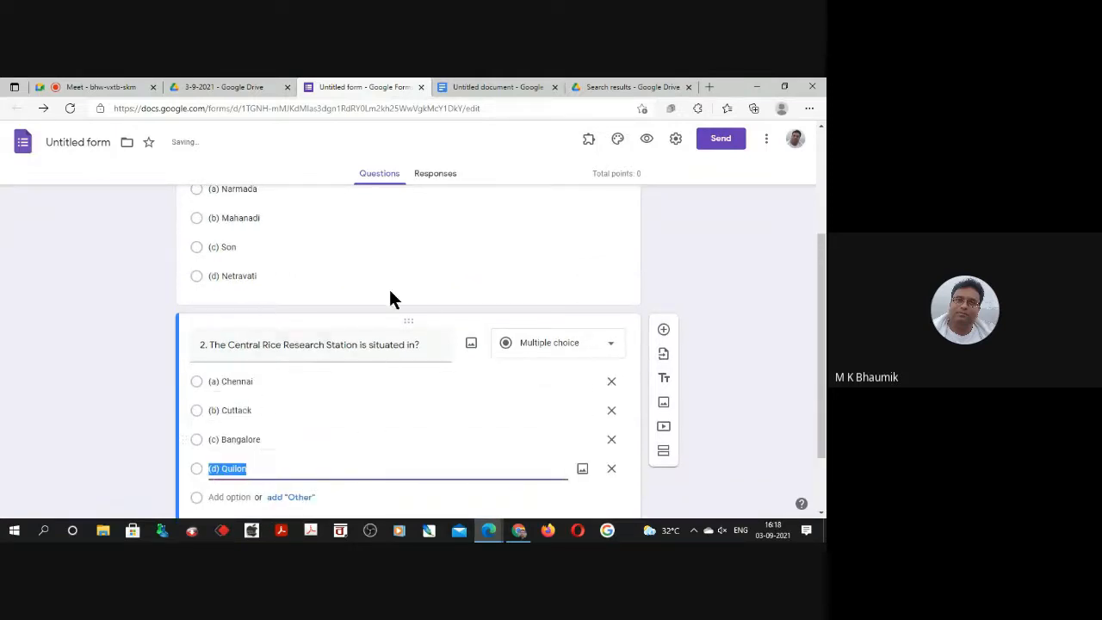
# Duplicate the second question and replace the copy's text with "3. Who among the following wrote Sanskrit grammar?" from the document.
pyautogui.scroll(-1, 520, 362)
pyautogui.click(469, 86)
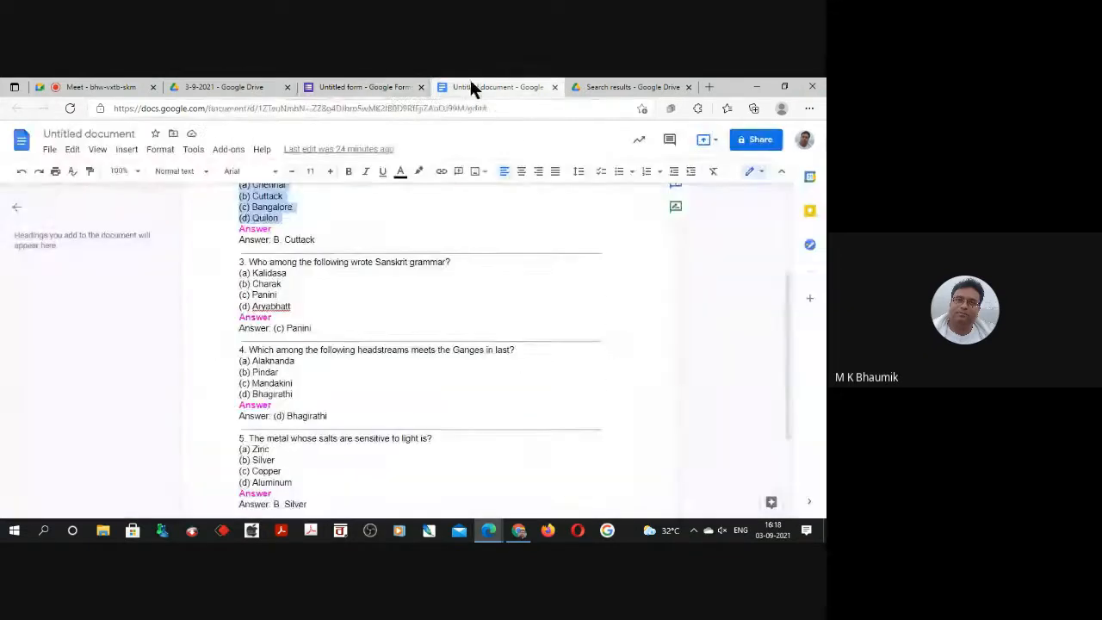
pyautogui.click(362, 86)
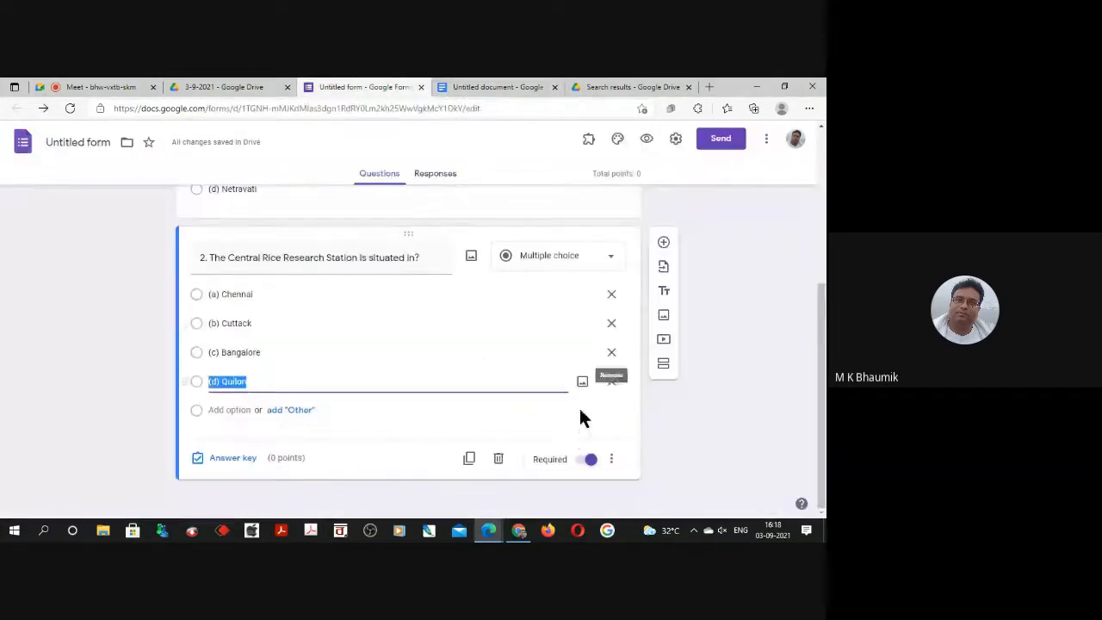
pyautogui.click(468, 458)
pyautogui.click(510, 86)
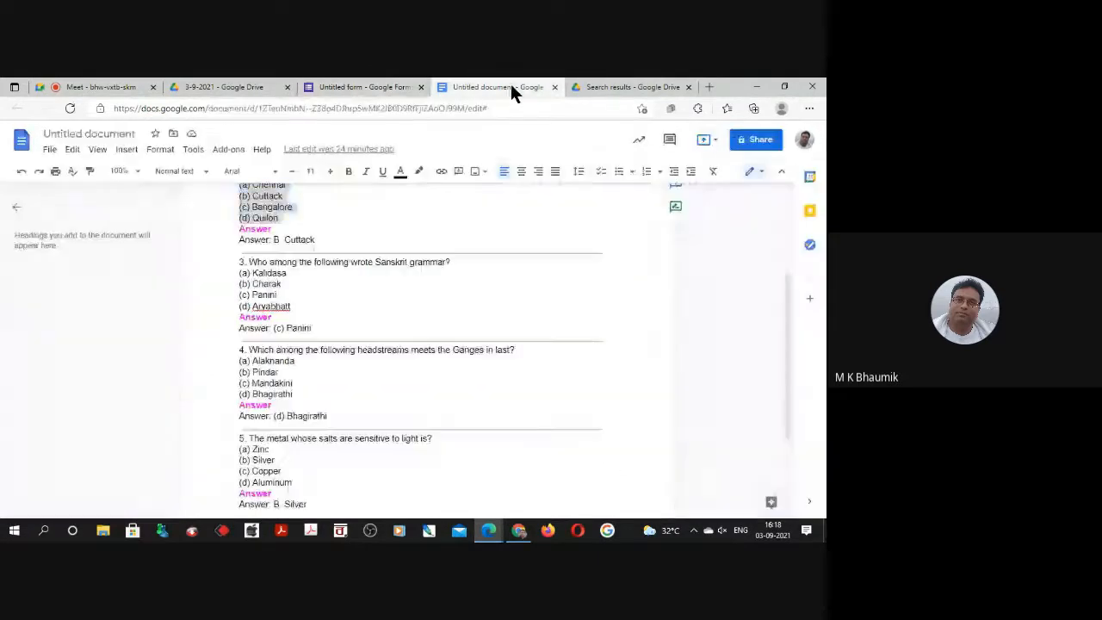
pyautogui.moveTo(236, 261); pyautogui.dragTo(501, 261)
pyautogui.hotkey('ctrl', 'c')
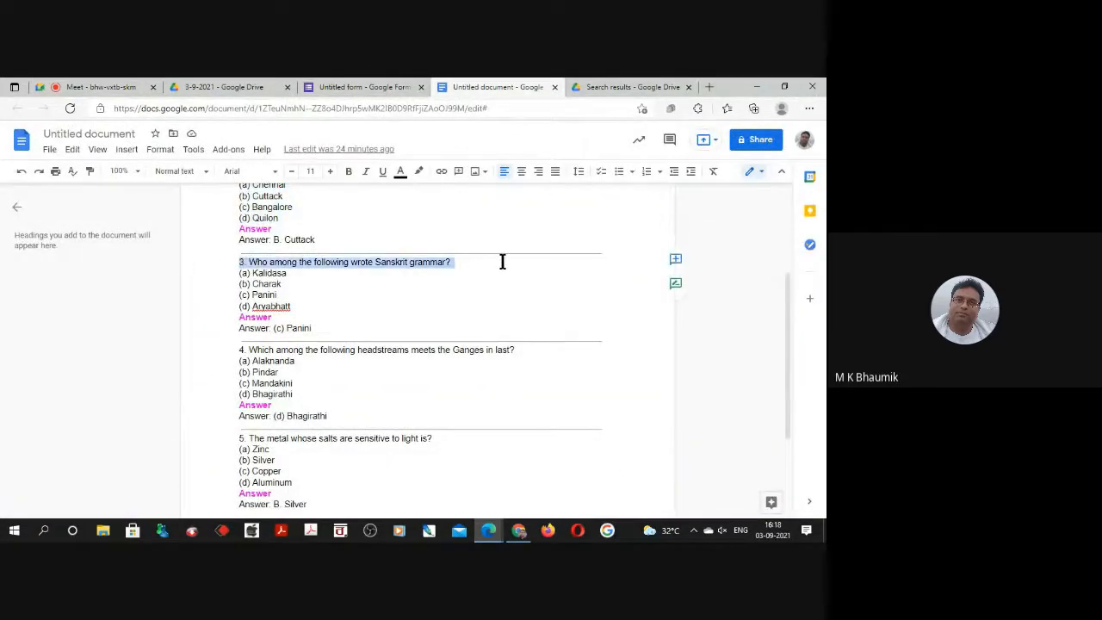
pyautogui.click(368, 86)
pyautogui.hotkey('ctrl', 'v')
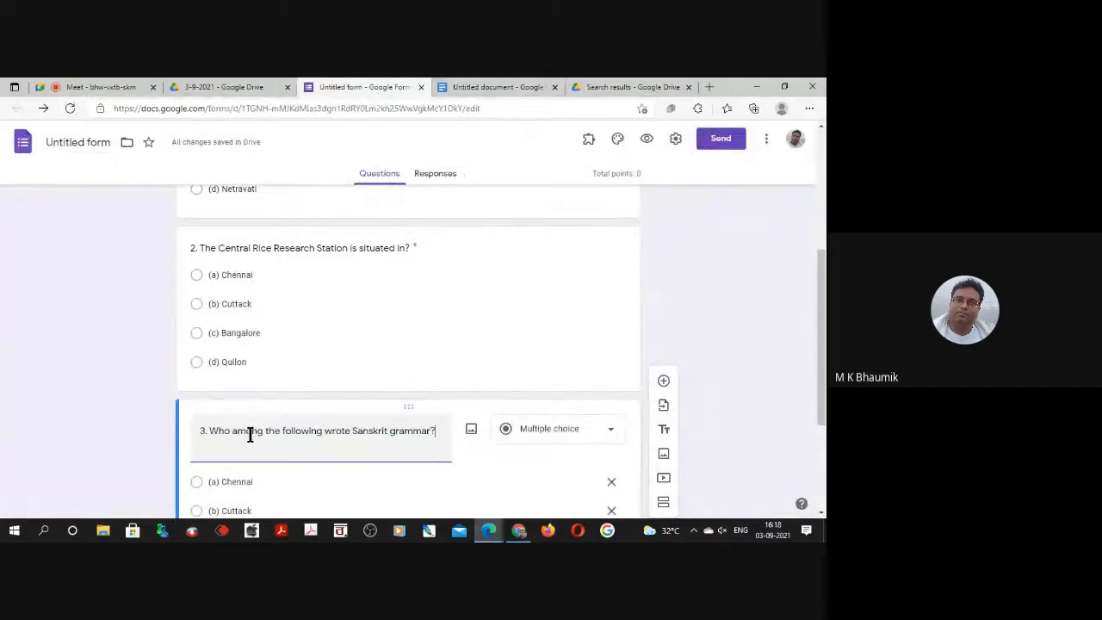
# Replace the third question's leftover options with a) Kalidasa, (b) Charak, (c) Panini and (d) Aryabhatt copied from the document.
pyautogui.scroll(-1, 598, 504)
pyautogui.scroll(-1, 598, 504)
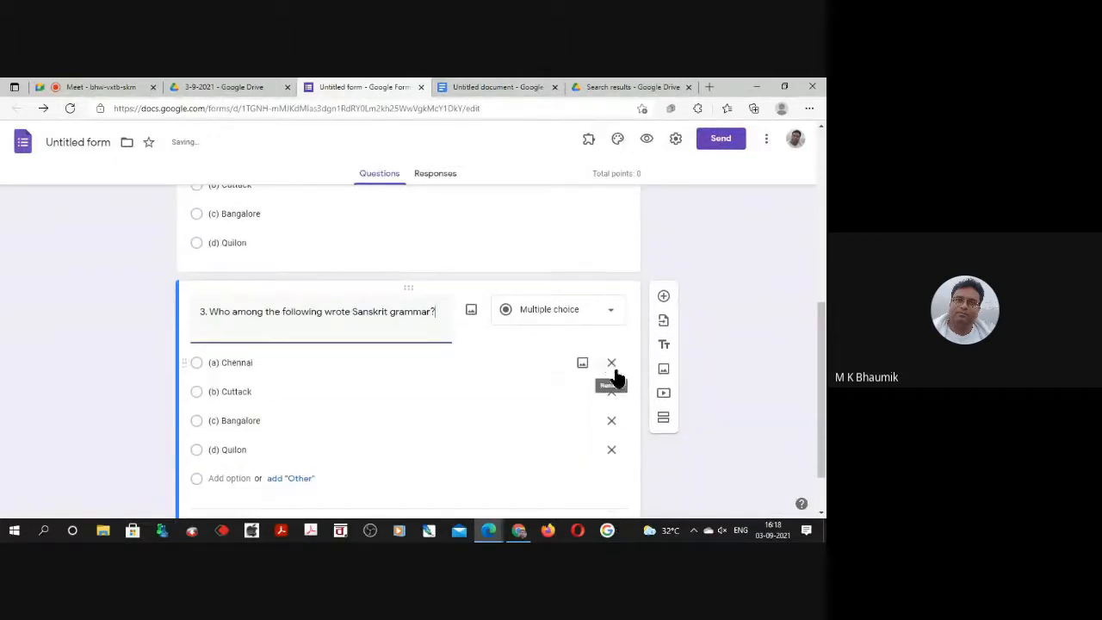
pyautogui.click(611, 393)
pyautogui.click(612, 393)
pyautogui.click(612, 393)
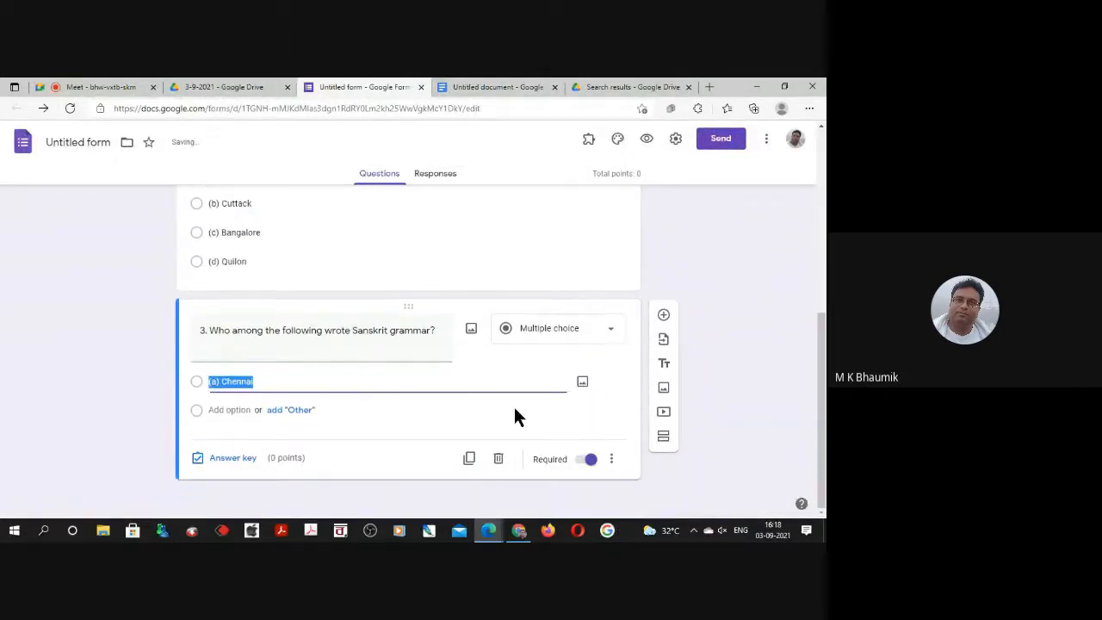
pyautogui.click(531, 84)
pyautogui.moveTo(239, 223); pyautogui.dragTo(316, 257)
pyautogui.hotkey('ctrl', 'c')
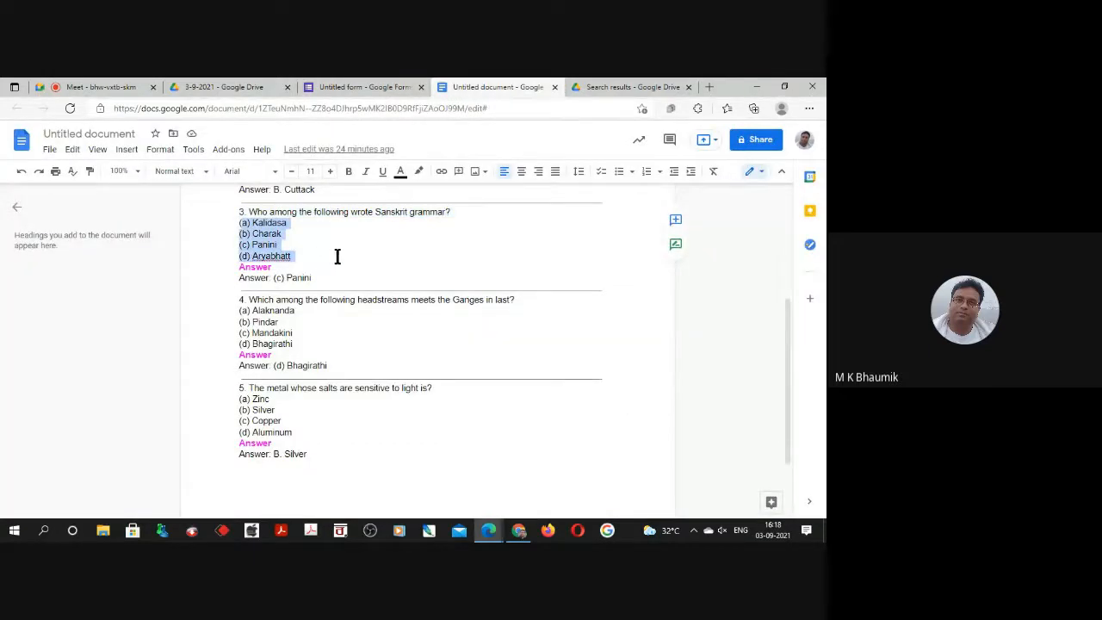
pyautogui.click(347, 86)
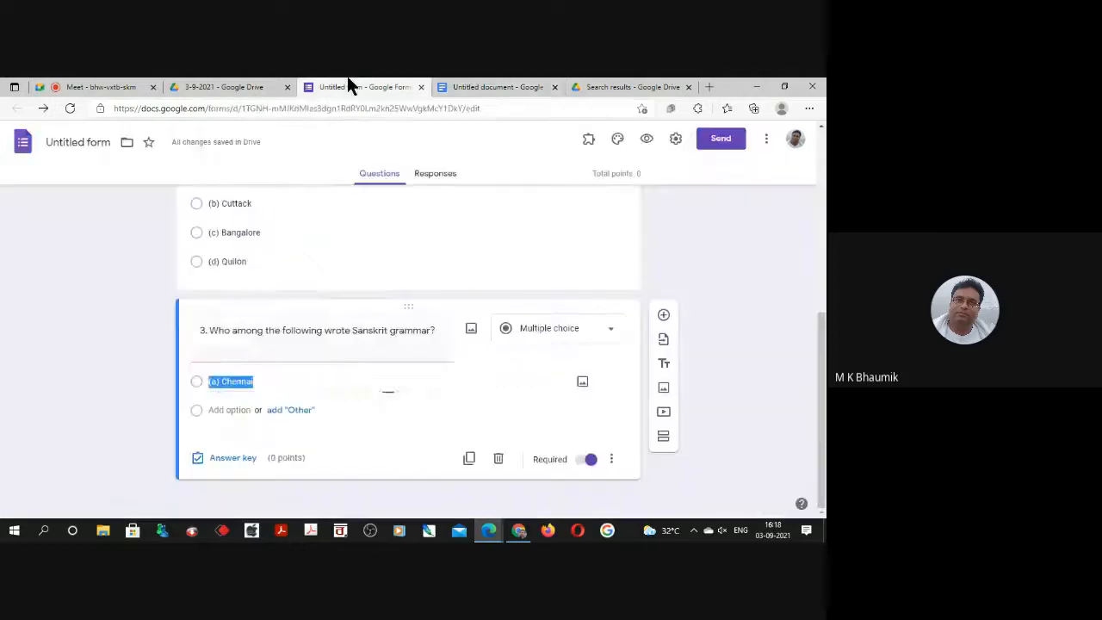
pyautogui.hotkey('ctrl', 'v')
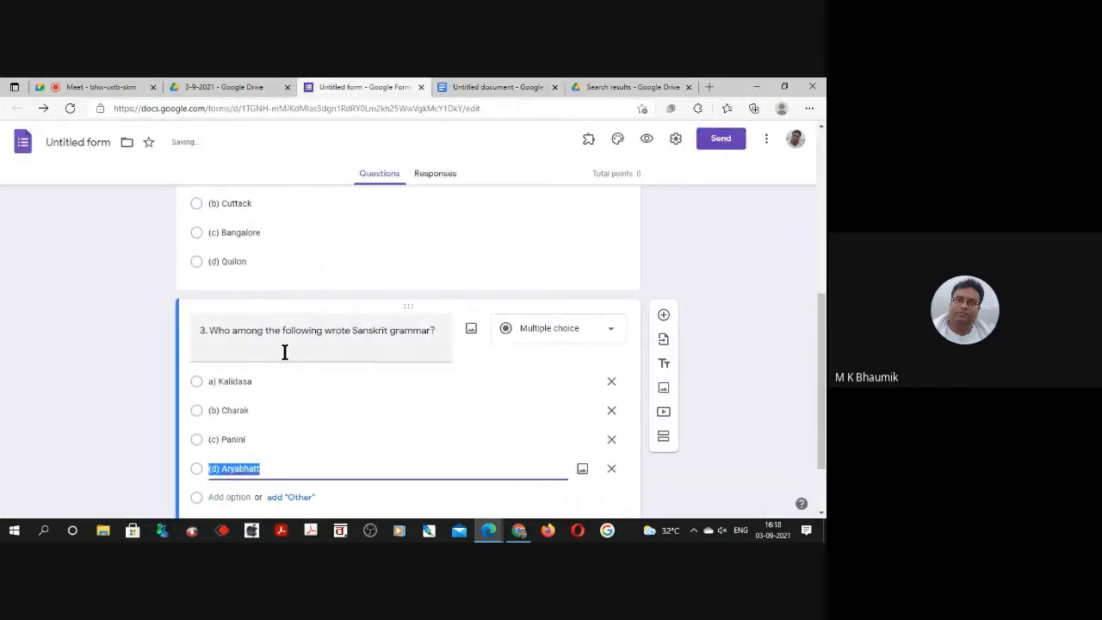
# Duplicate the third question and replace the copy's text with "4. Which among the following headstreams meets the Ganges in last?" from the document.
pyautogui.click(492, 86)
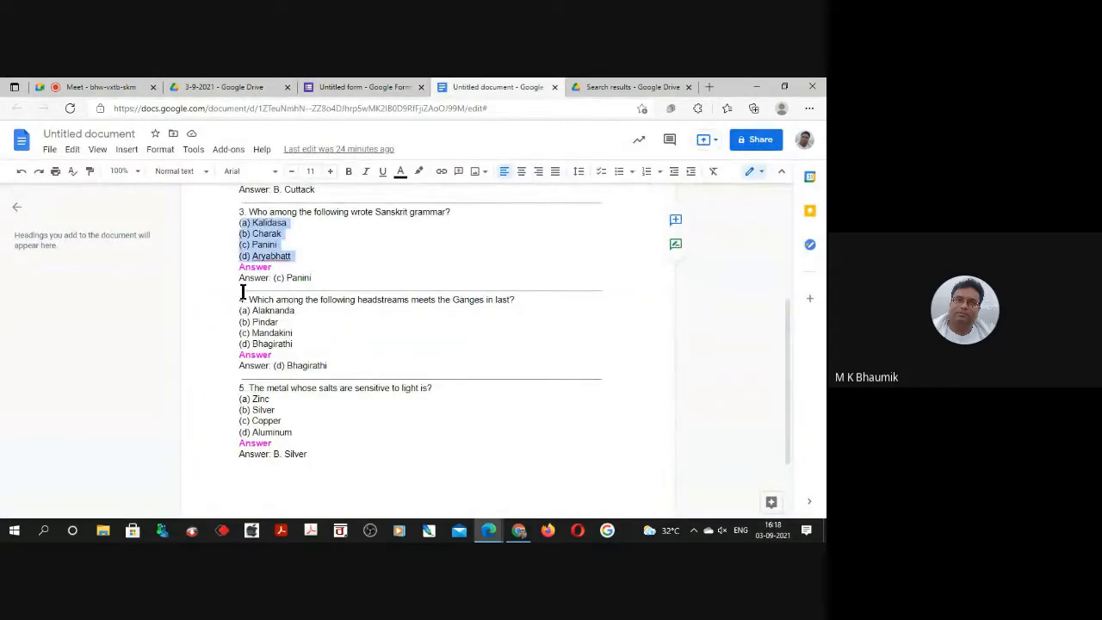
pyautogui.moveTo(239, 298); pyautogui.dragTo(524, 299)
pyautogui.hotkey('ctrl', 'c')
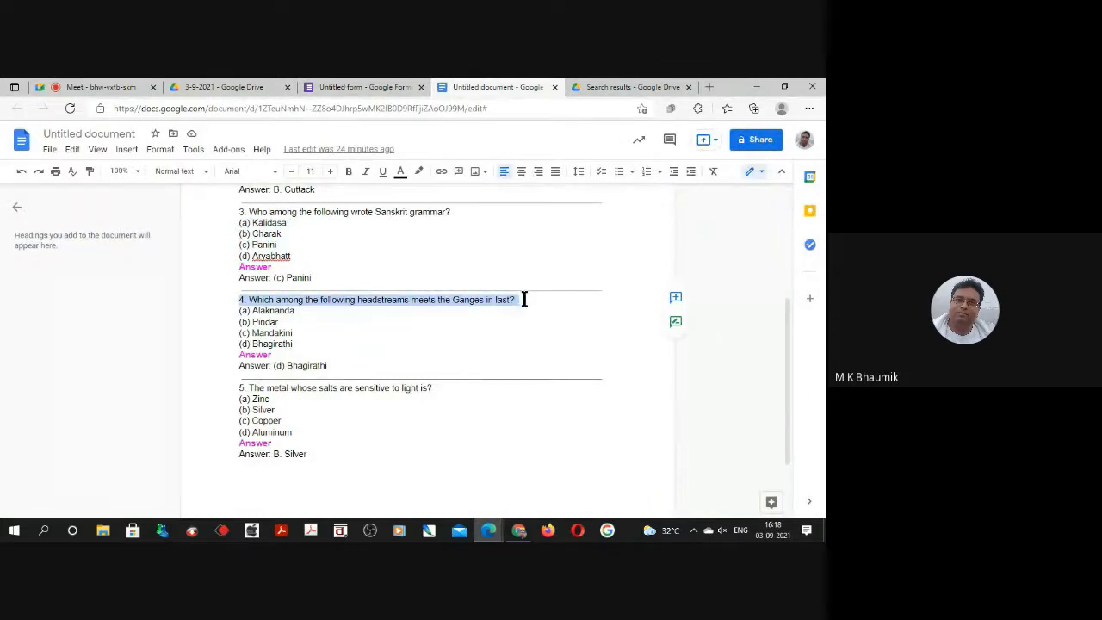
pyautogui.click(340, 87)
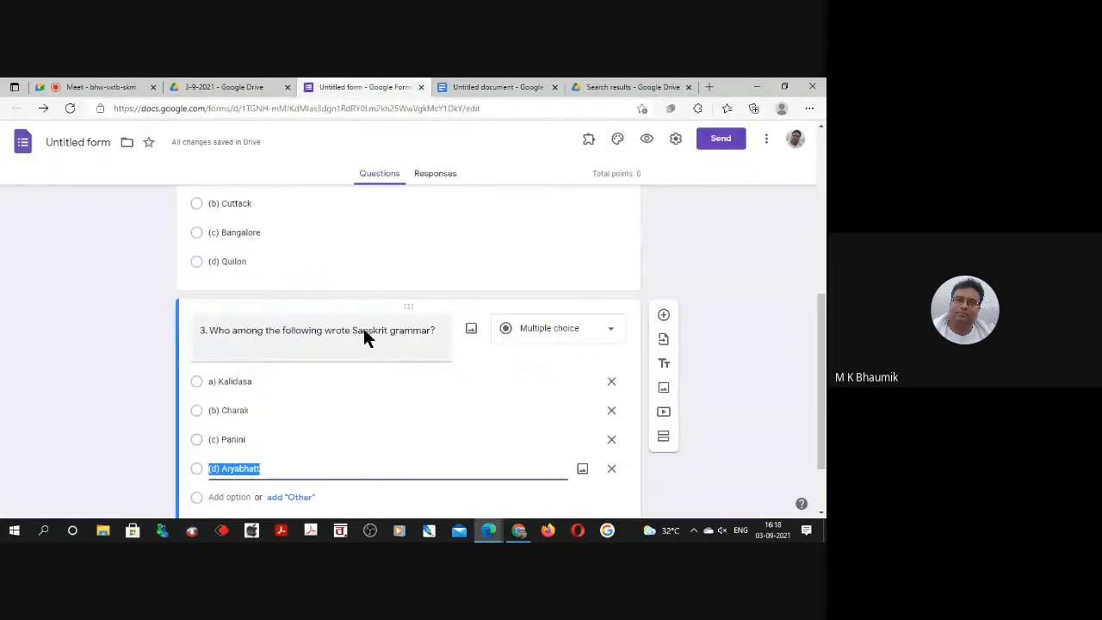
pyautogui.scroll(-1, 362, 325)
pyautogui.click(470, 458)
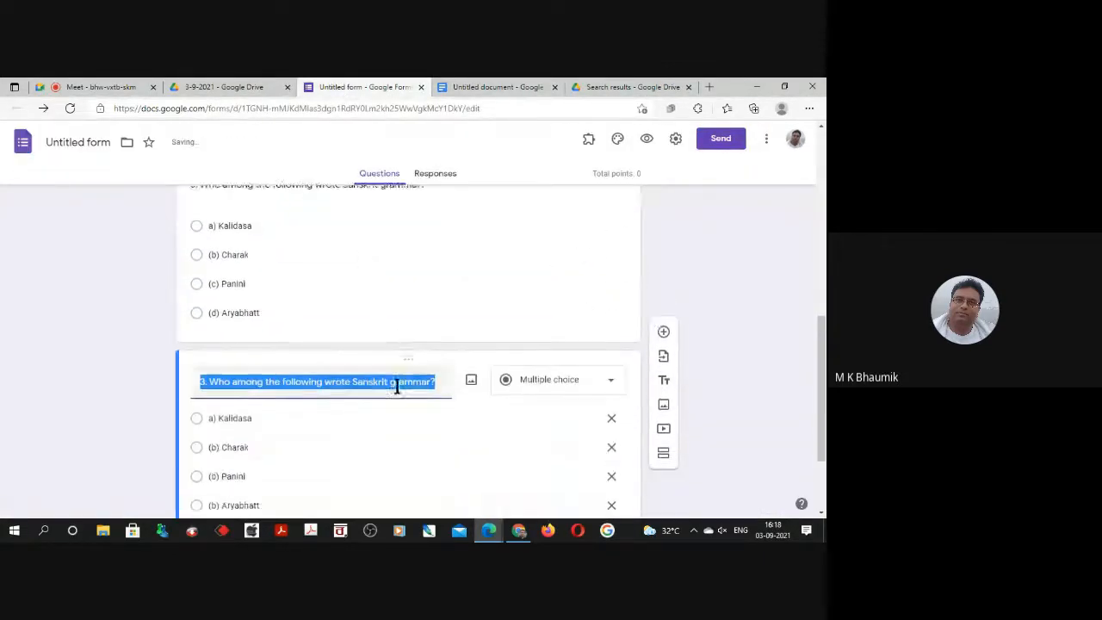
pyautogui.hotkey('ctrl', 'v')
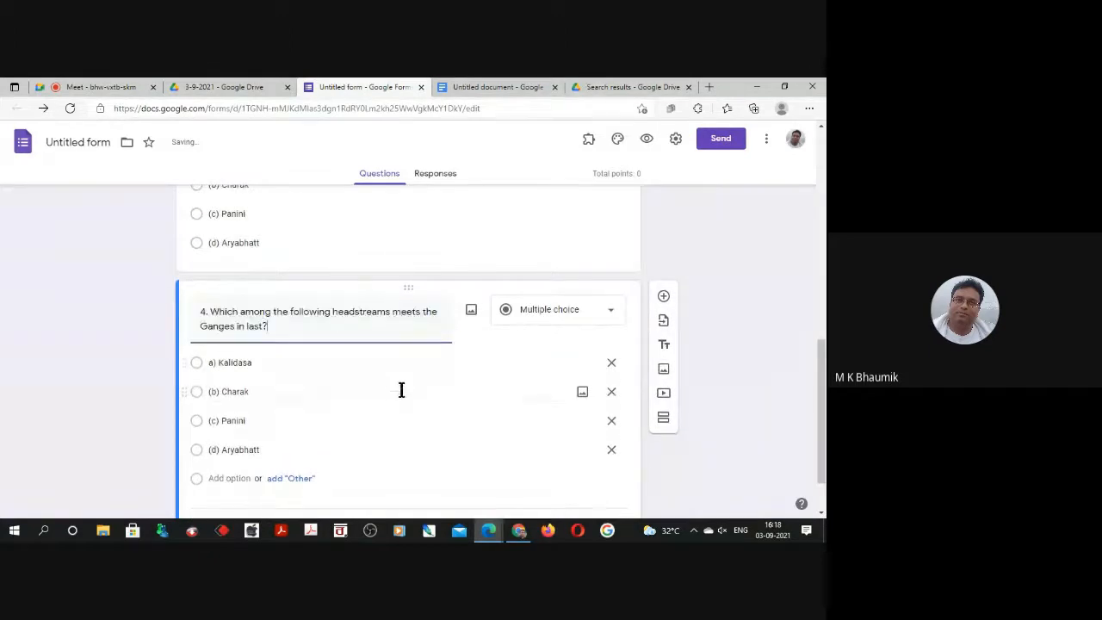
# Replace the fourth question's leftover options with (a) Alaknanda, (b) Pindar, (c) Mandakini and (d) Bhagirathi copied from the document.
pyautogui.click(612, 450)
pyautogui.click(611, 421)
pyautogui.click(611, 392)
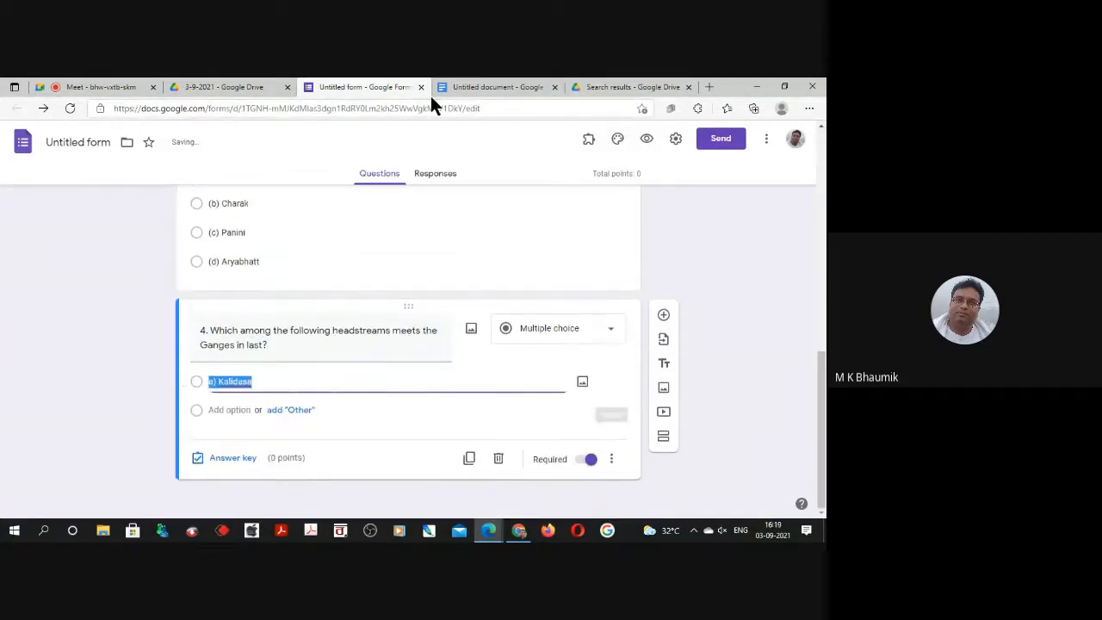
pyautogui.click(475, 84)
pyautogui.moveTo(239, 310); pyautogui.dragTo(342, 345)
pyautogui.hotkey('ctrl', 'c')
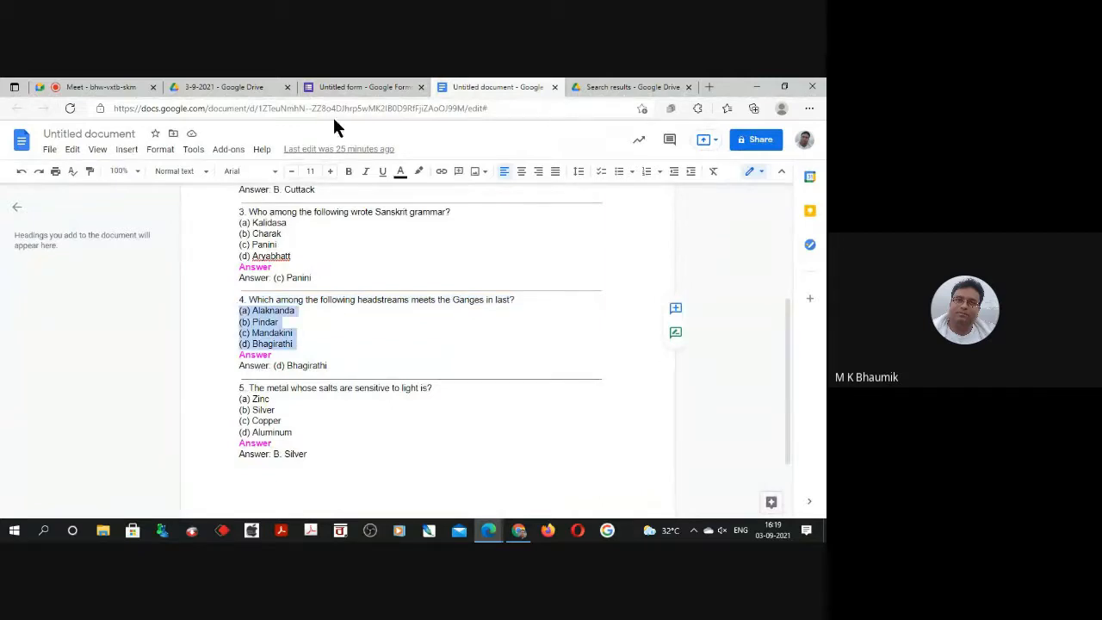
pyautogui.click(335, 88)
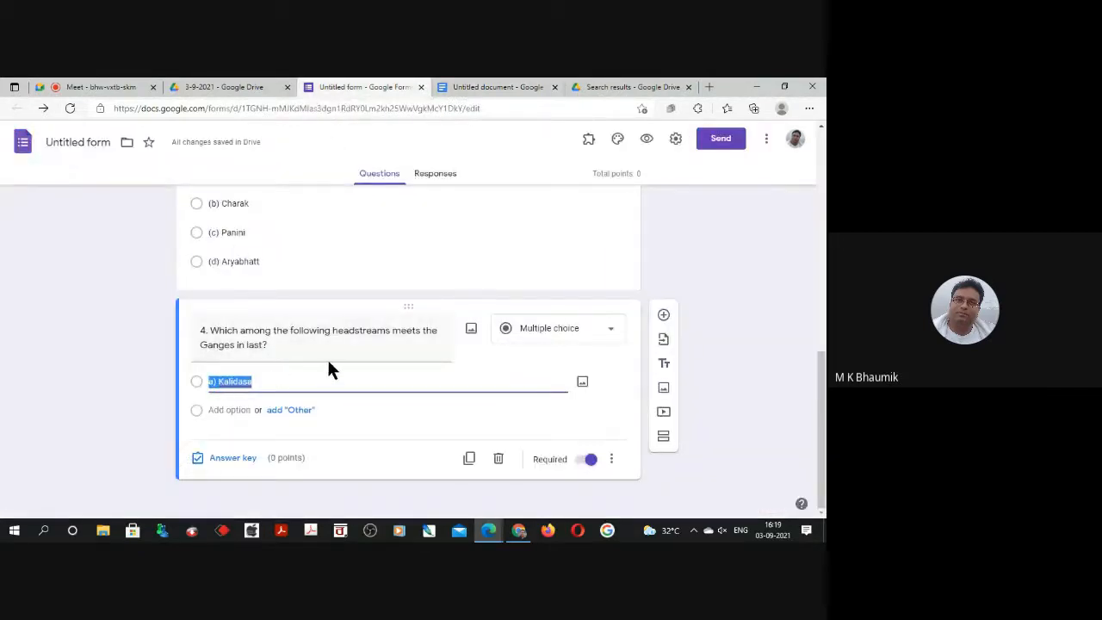
pyautogui.hotkey('ctrl', 'v')
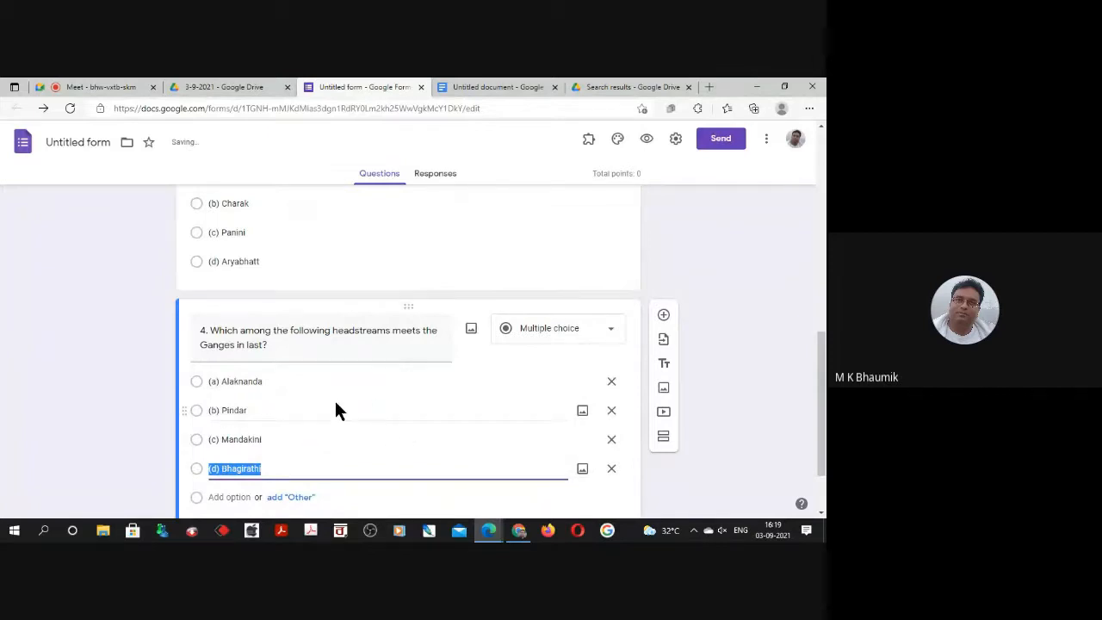
# Duplicate the fourth question and replace the copy's text with "5. The metal whose salts are sensitive to light is?" from the document.
pyautogui.scroll(-1, 334, 398)
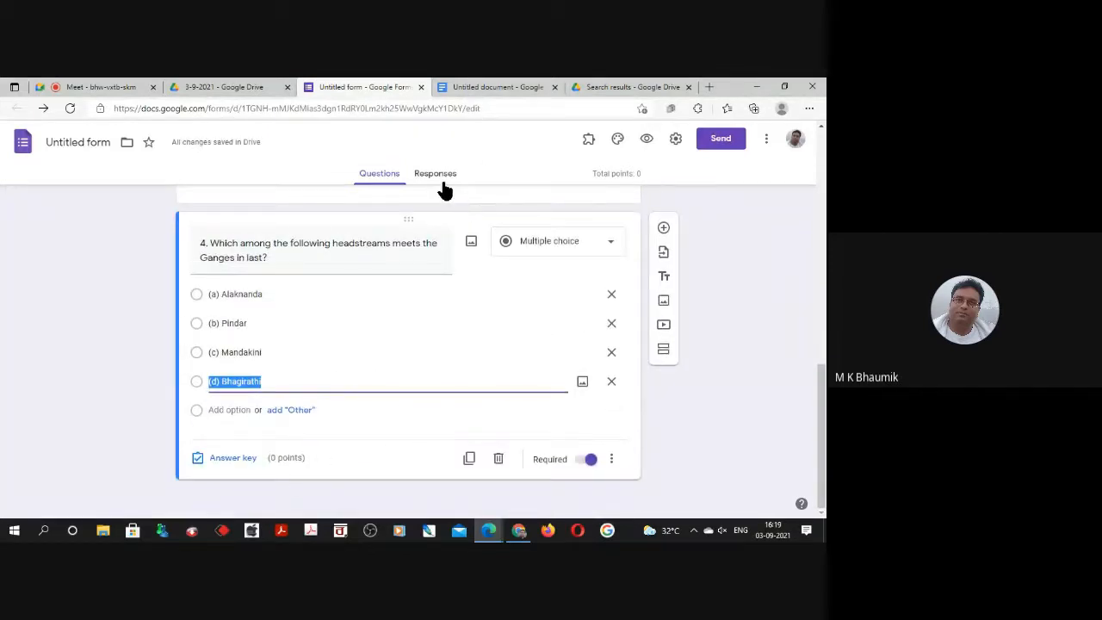
pyautogui.click(468, 459)
pyautogui.click(504, 87)
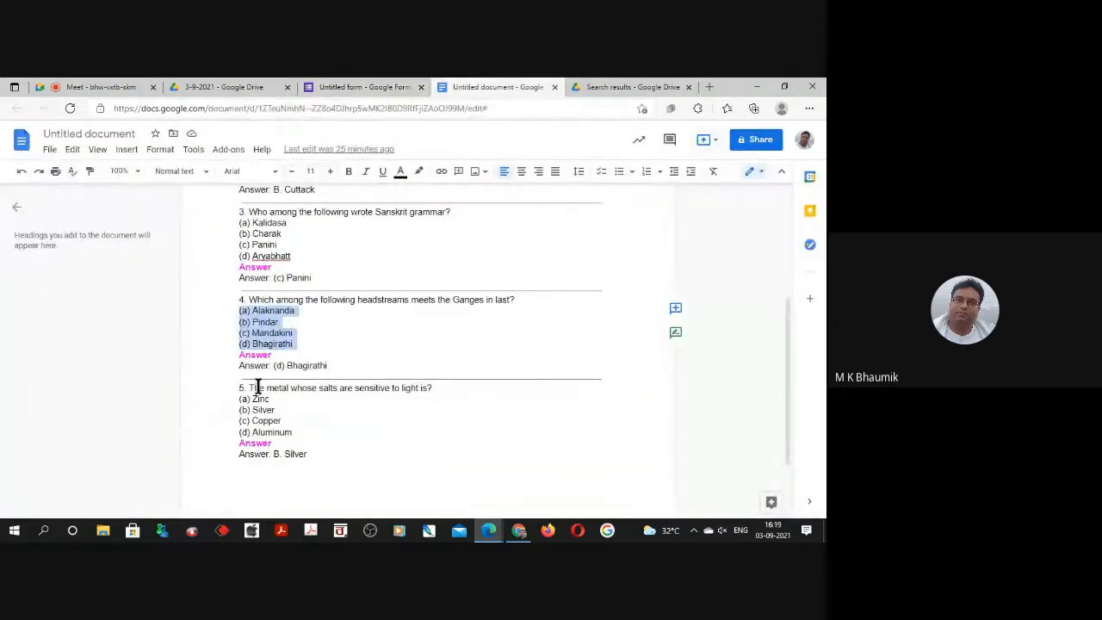
pyautogui.moveTo(244, 387); pyautogui.dragTo(440, 389)
pyautogui.hotkey('ctrl', 'c')
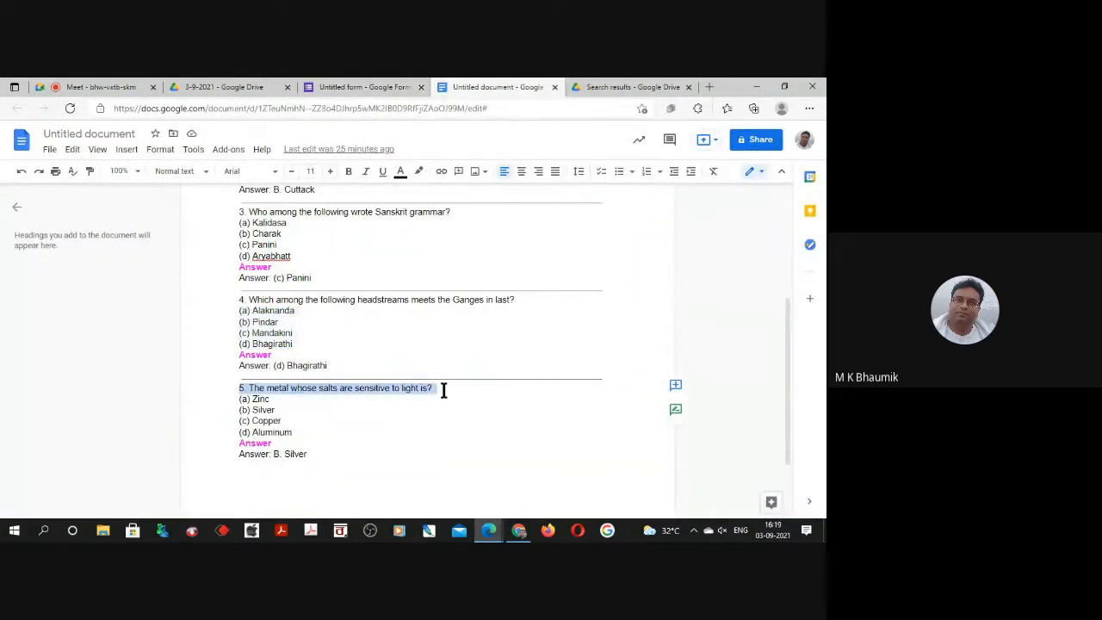
pyautogui.click(337, 87)
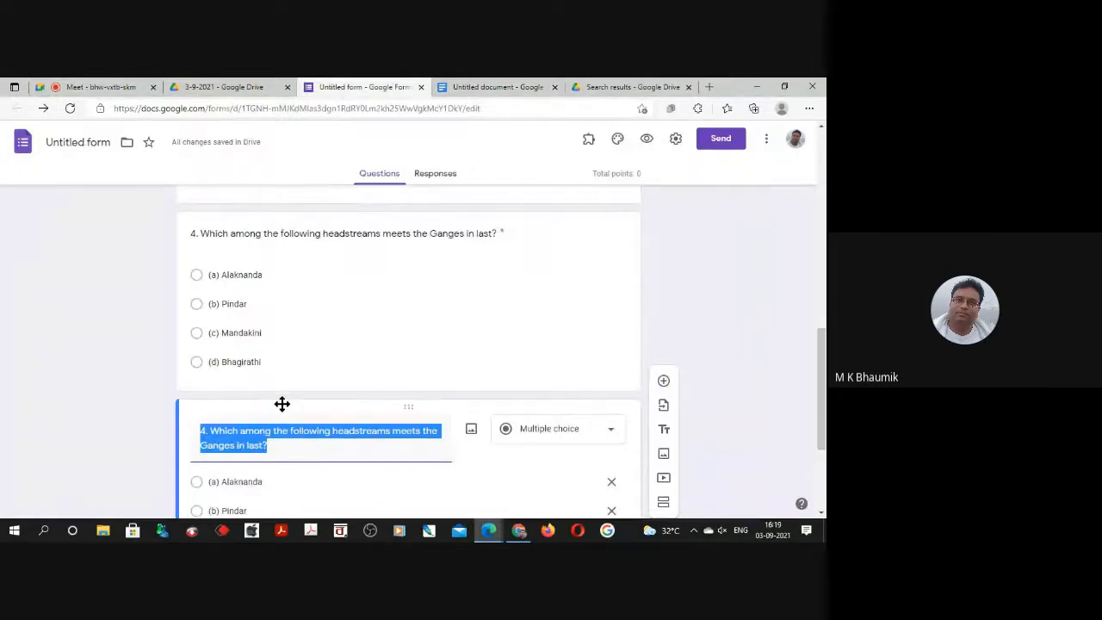
pyautogui.hotkey('ctrl', 'v')
# Replace the fifth question's leftover options with (a) Zinc, (b) Silver, (c) Copper and (d) Aluminum copied from the document.
pyautogui.scroll(-2, 288, 400)
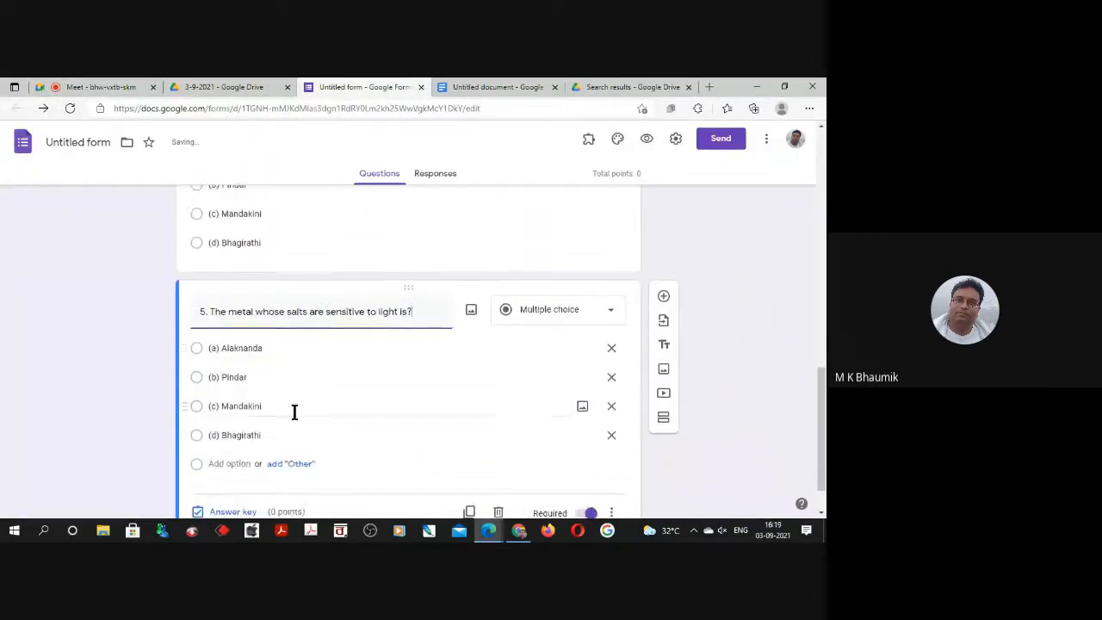
pyautogui.click(612, 435)
pyautogui.click(611, 406)
pyautogui.click(612, 377)
pyautogui.click(498, 87)
pyautogui.moveTo(239, 399); pyautogui.dragTo(330, 433)
pyautogui.hotkey('ctrl', 'c')
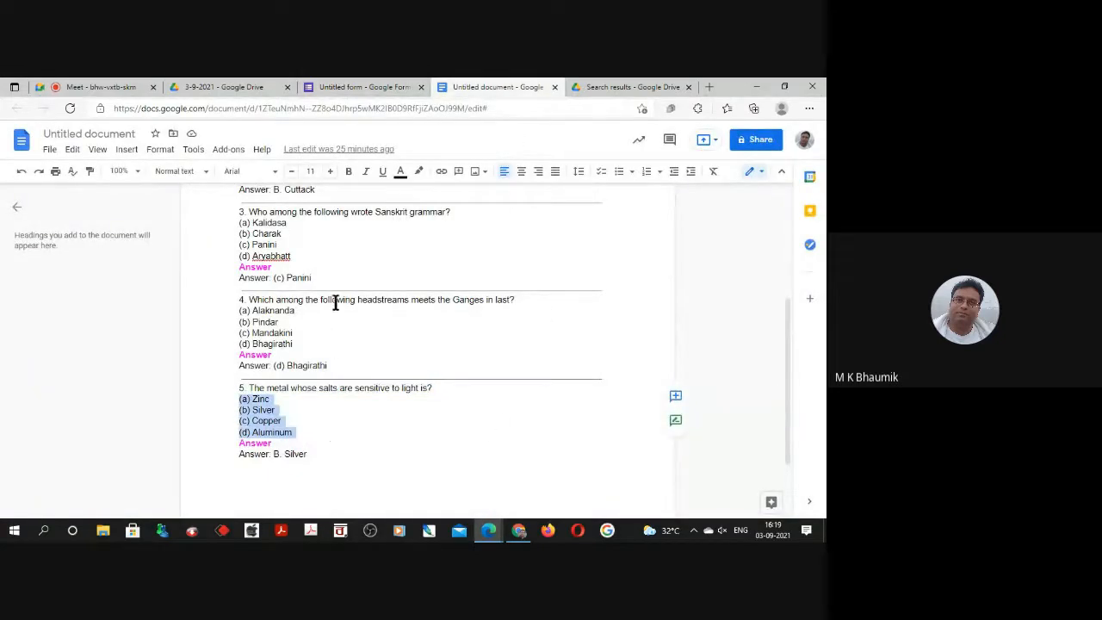
pyautogui.click(341, 83)
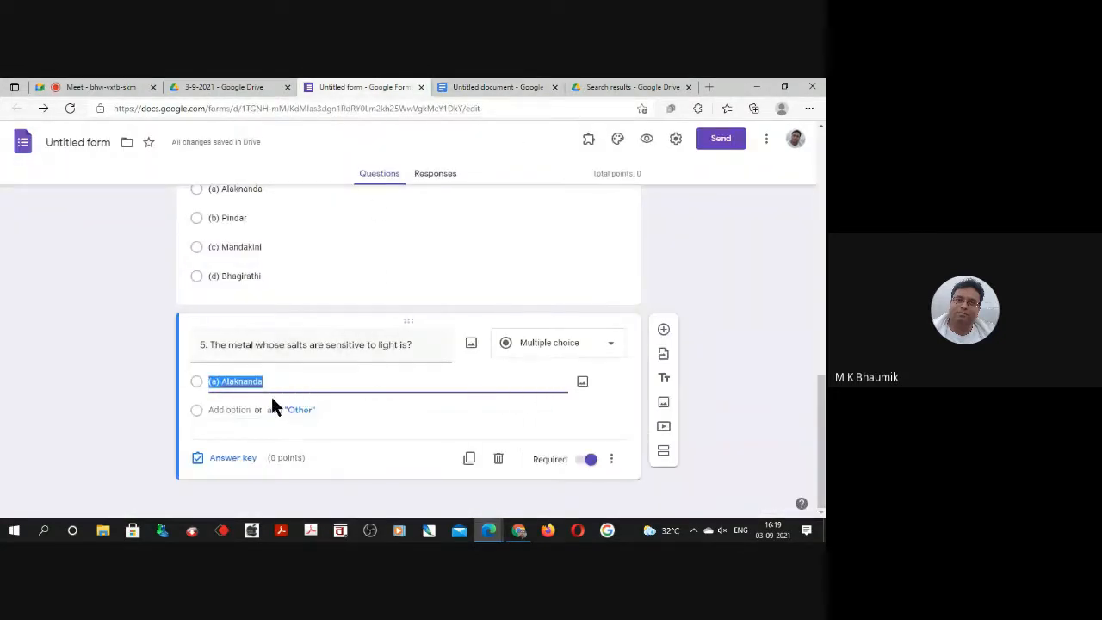
pyautogui.hotkey('ctrl', 'v')
# Change the form's title to "MCQ Test" and apply the same name to the form file.
pyautogui.scroll(3, 395, 394)
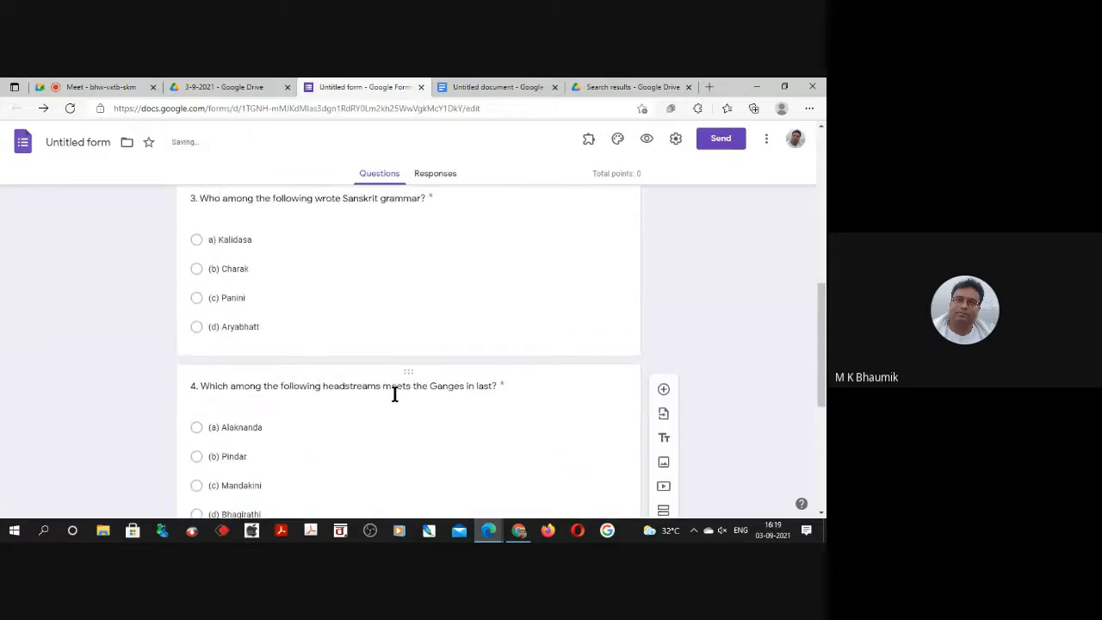
pyautogui.scroll(10, 394, 388)
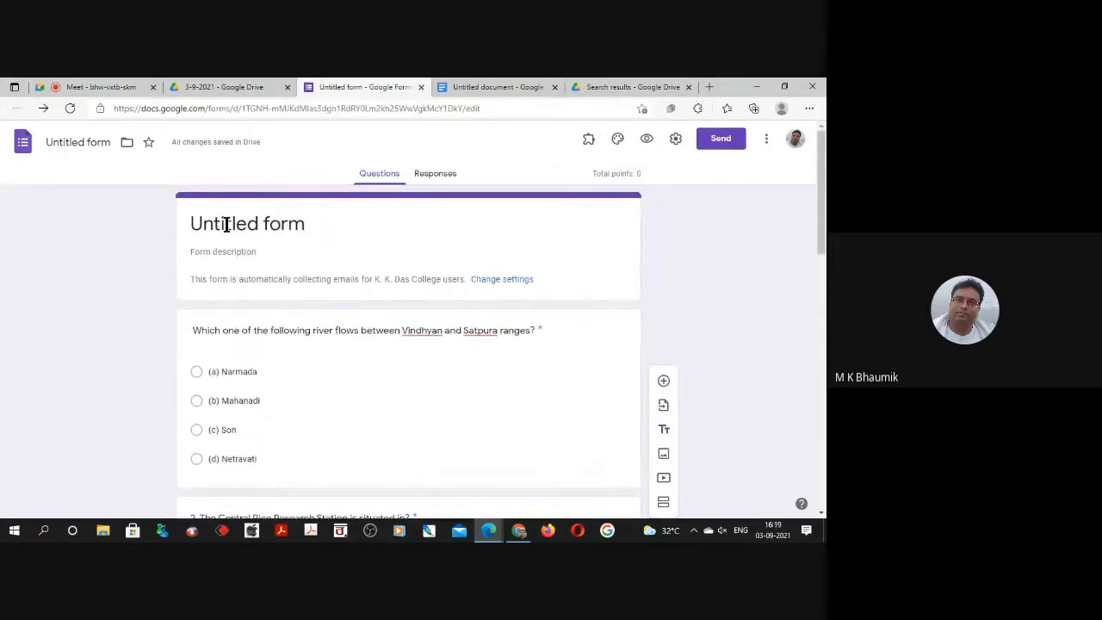
pyautogui.click(226, 225)
pyautogui.moveTo(317, 230); pyautogui.dragTo(60, 225)
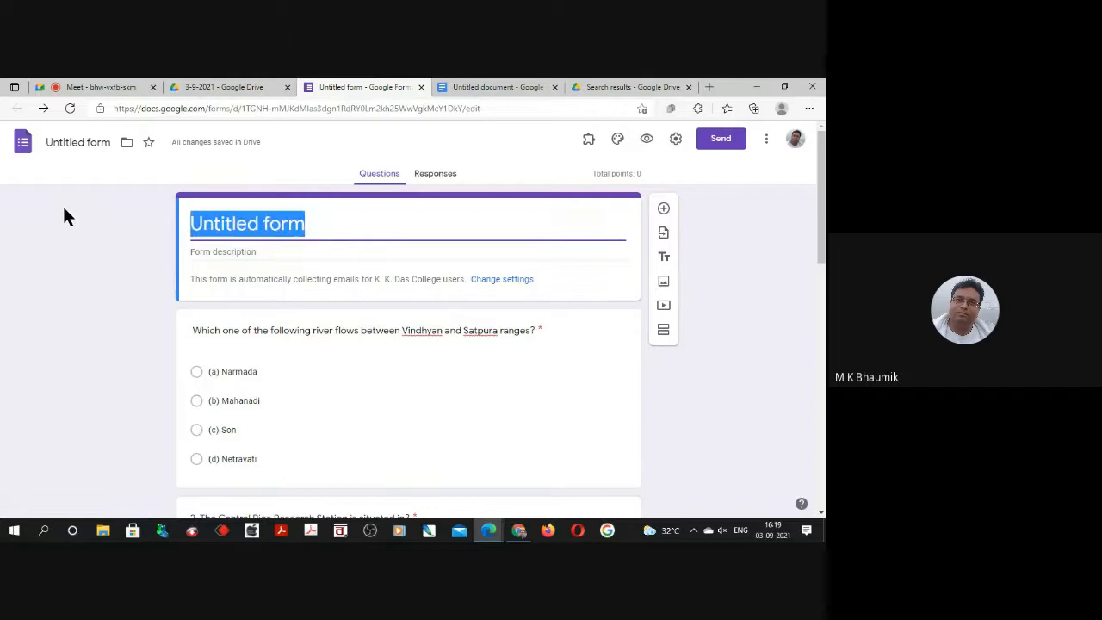
pyautogui.write('MCQ Te')
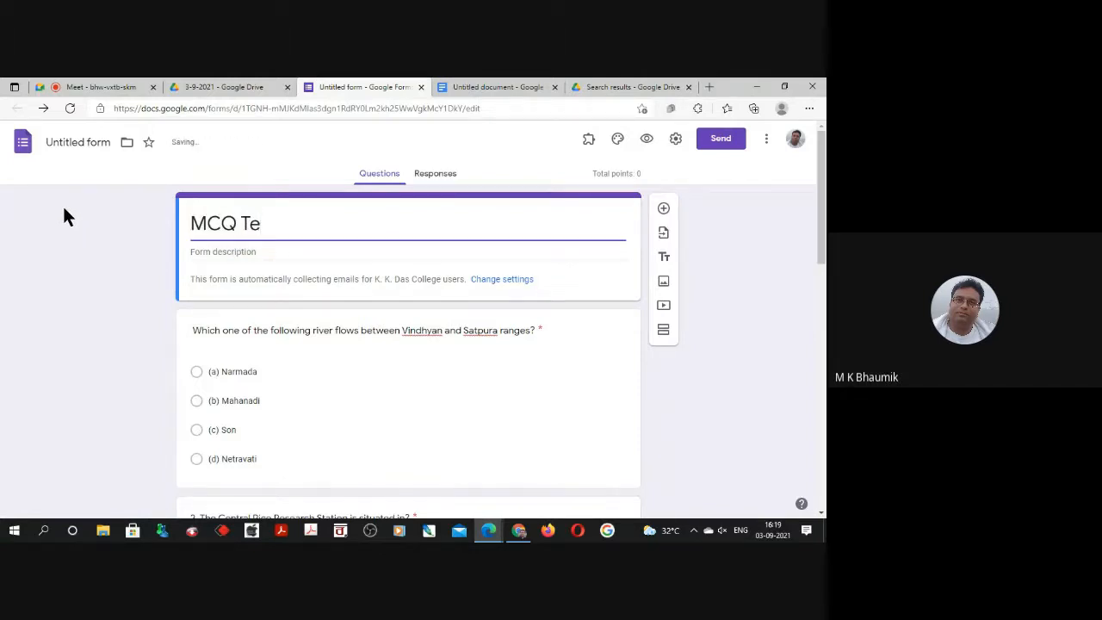
pyautogui.write('st')
pyautogui.click(69, 142)
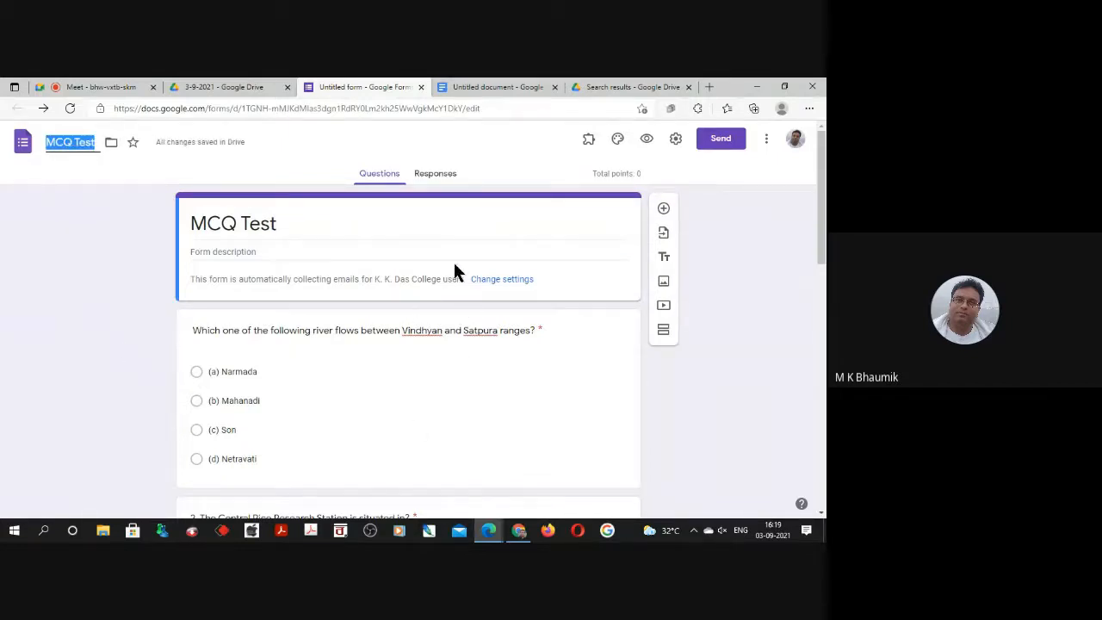
pyautogui.click(387, 244)
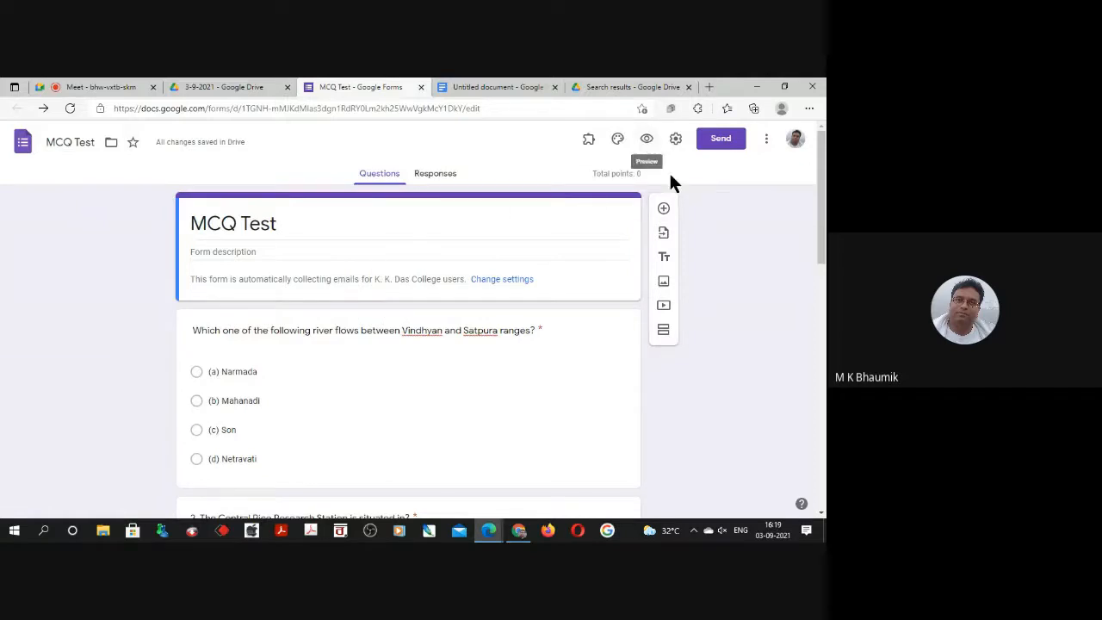
# Preview the form, look through all five questions, and close the preview.
pyautogui.click(646, 139)
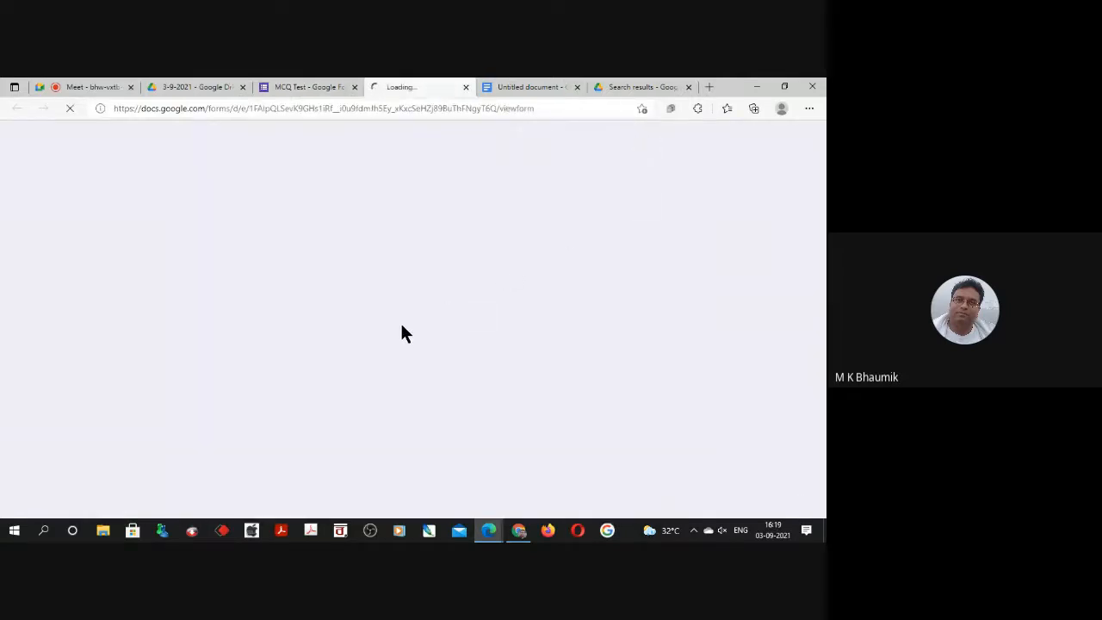
pyautogui.scroll(-5, 404, 330)
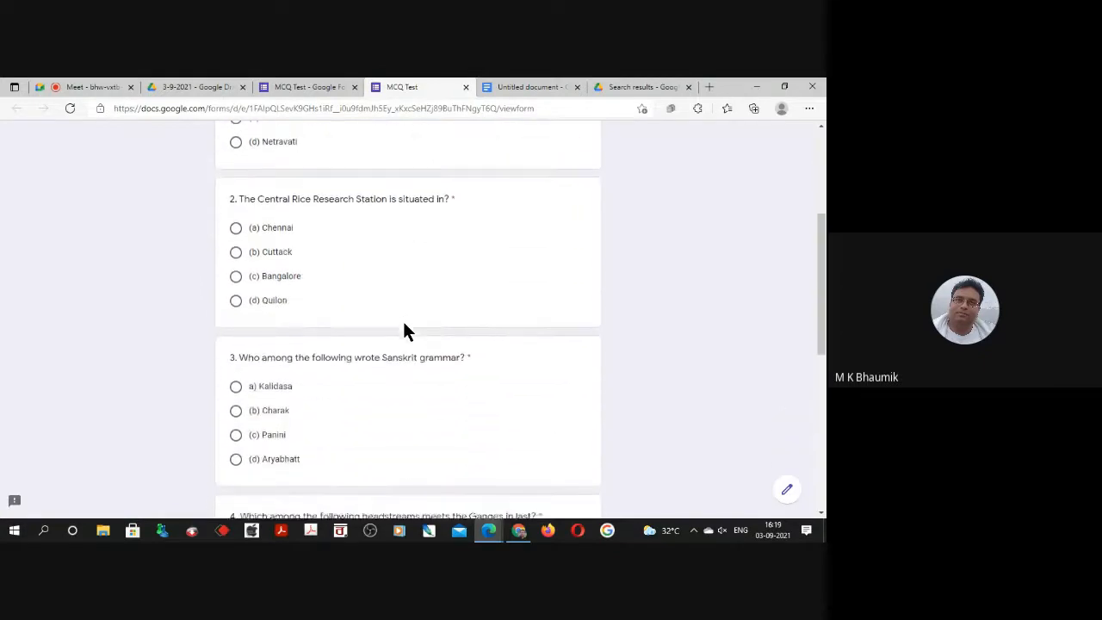
pyautogui.scroll(-3, 312, 222)
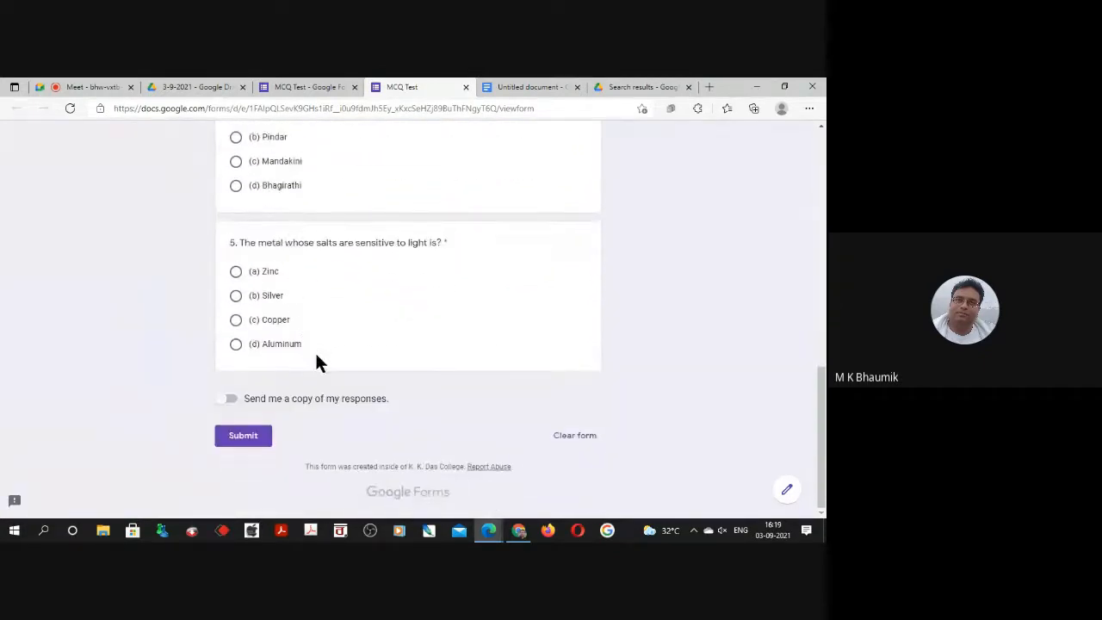
pyautogui.scroll(10, 342, 345)
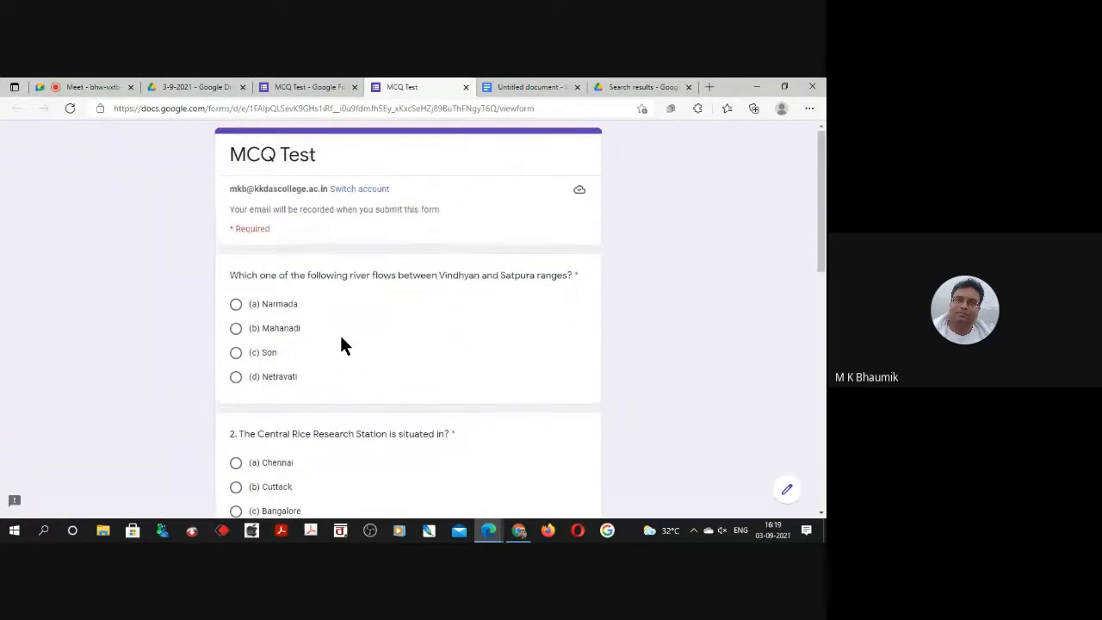
pyautogui.click(465, 87)
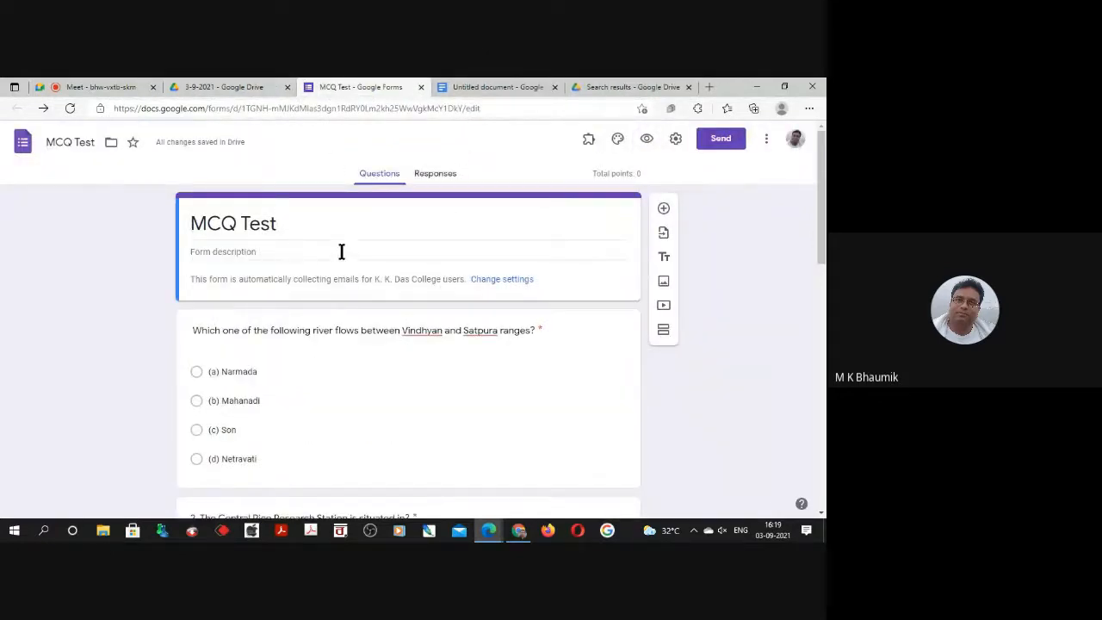
# Set the first question's answer key to 2 points with (a) Narmada as correct, after checking the answer in the document.
pyautogui.scroll(-3, 340, 255)
pyautogui.click(465, 87)
pyautogui.scroll(3, 315, 288)
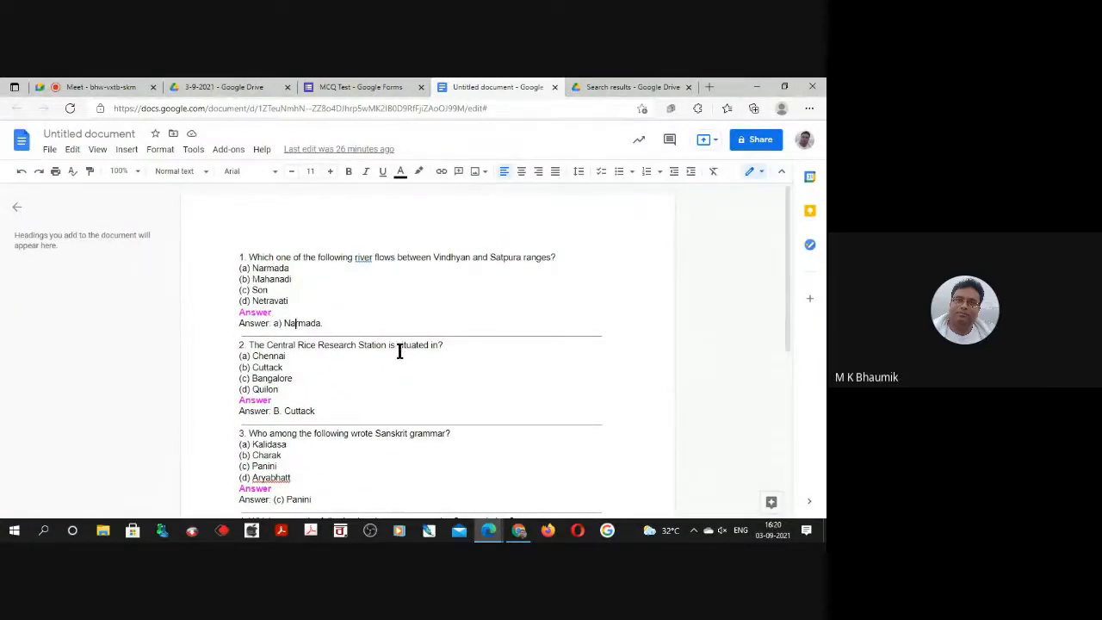
pyautogui.click(353, 87)
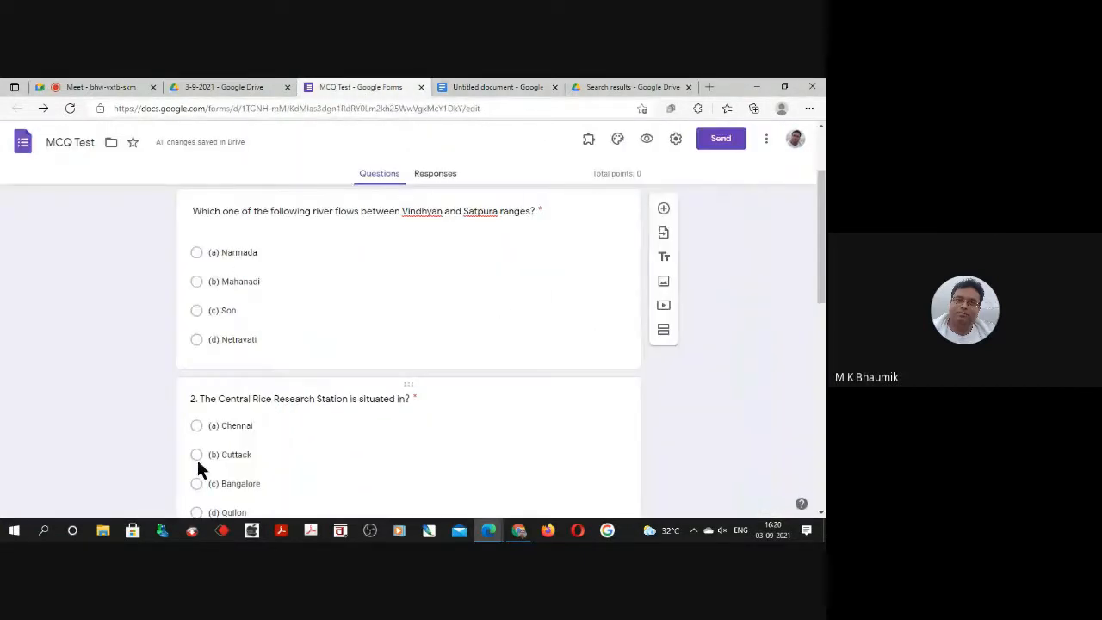
pyautogui.click(377, 282)
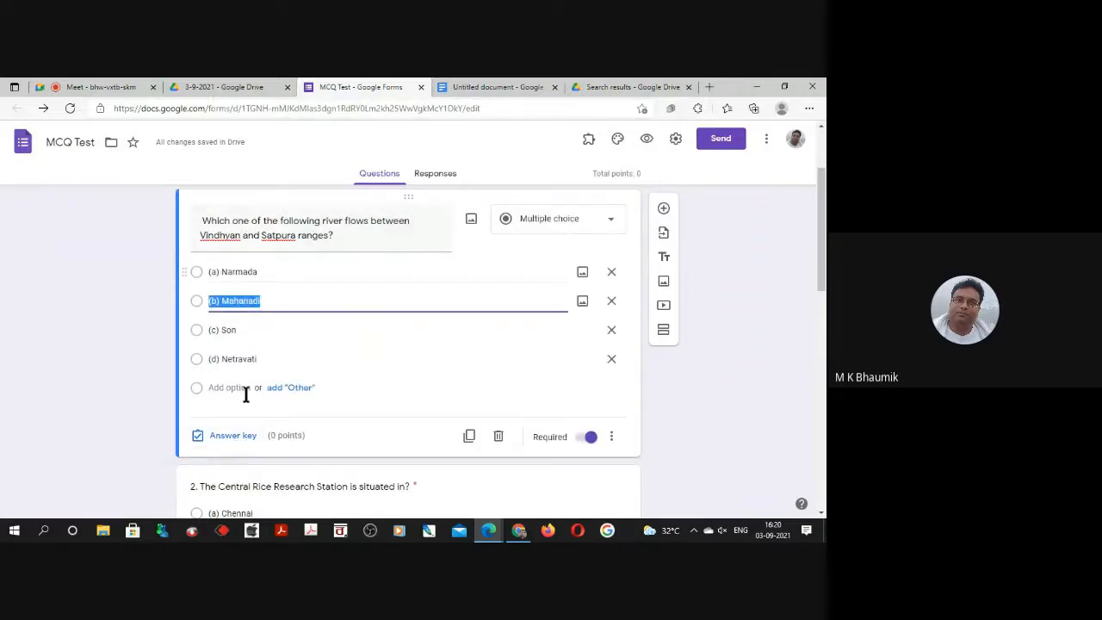
pyautogui.click(217, 439)
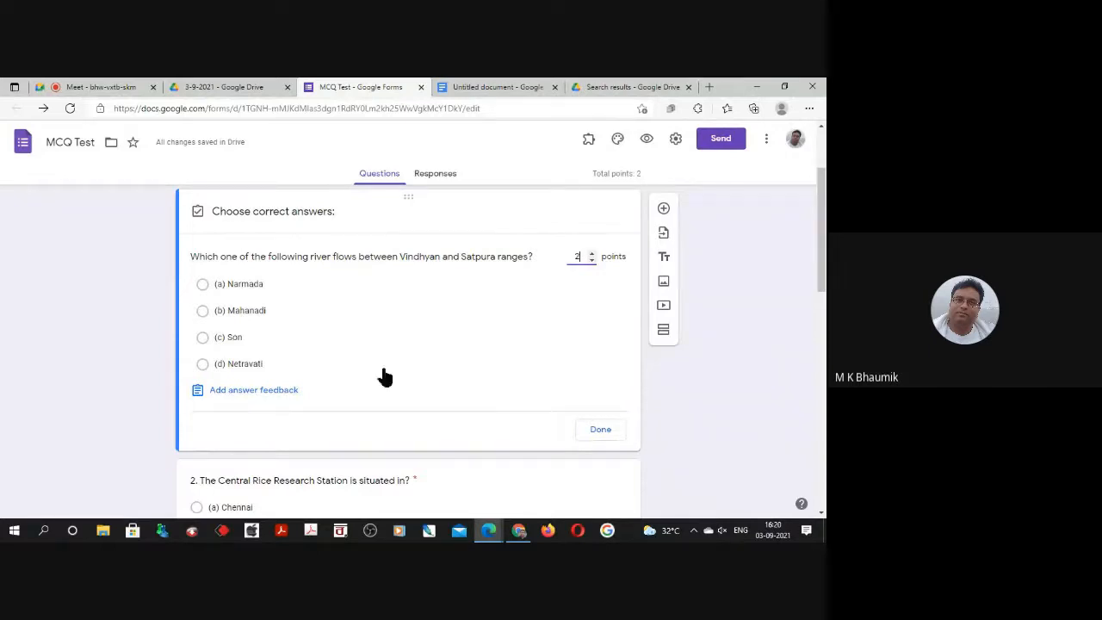
pyautogui.click(203, 286)
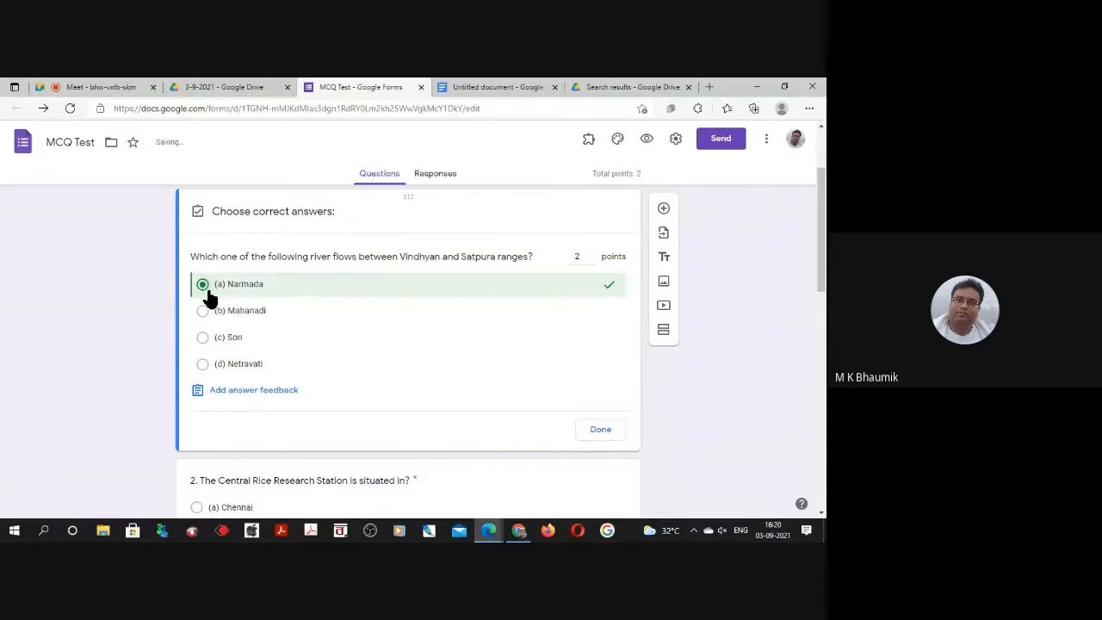
pyautogui.click(595, 433)
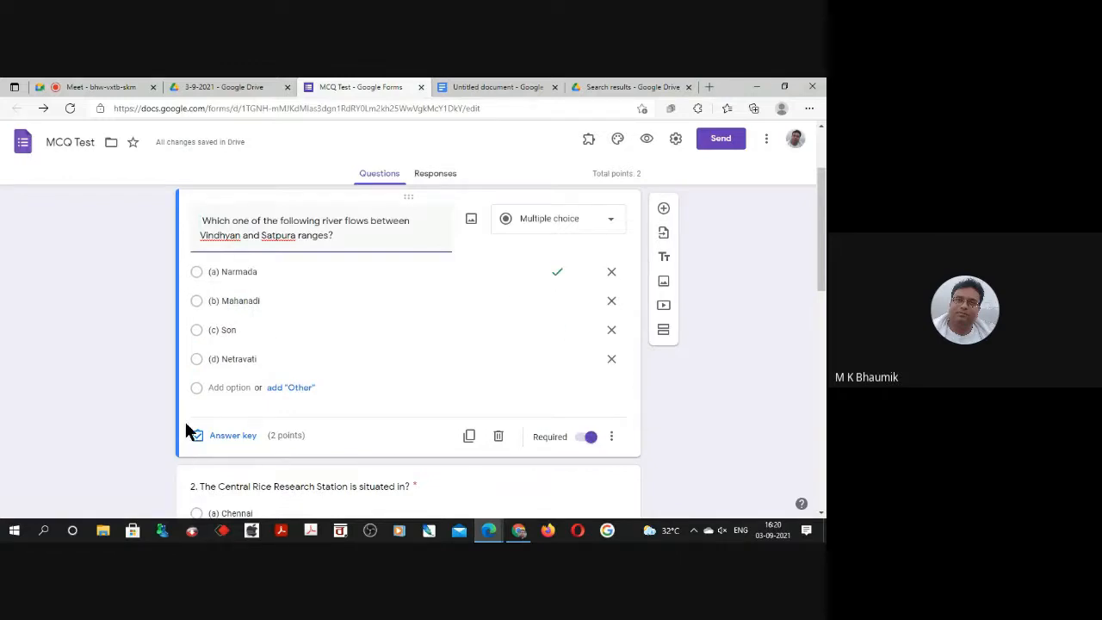
# Check the second question's answer in the document and set its answer key to (b) Cuttack with 2 points.
pyautogui.click(440, 87)
pyautogui.scroll(-2, 409, 248)
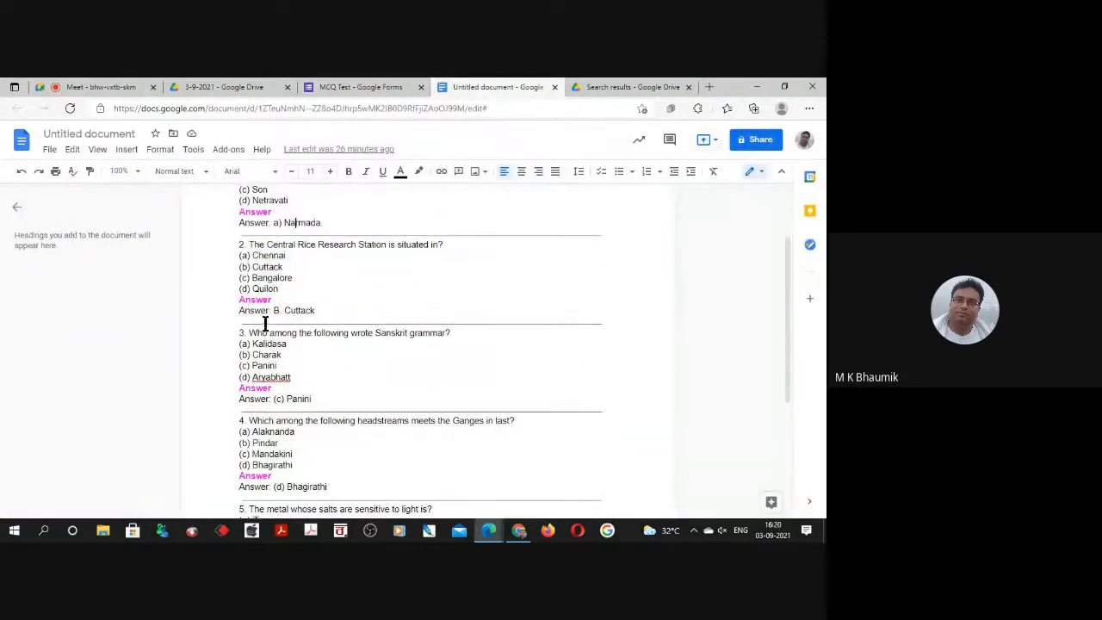
pyautogui.click(354, 87)
pyautogui.scroll(-1, 361, 418)
pyautogui.scroll(-3, 330, 393)
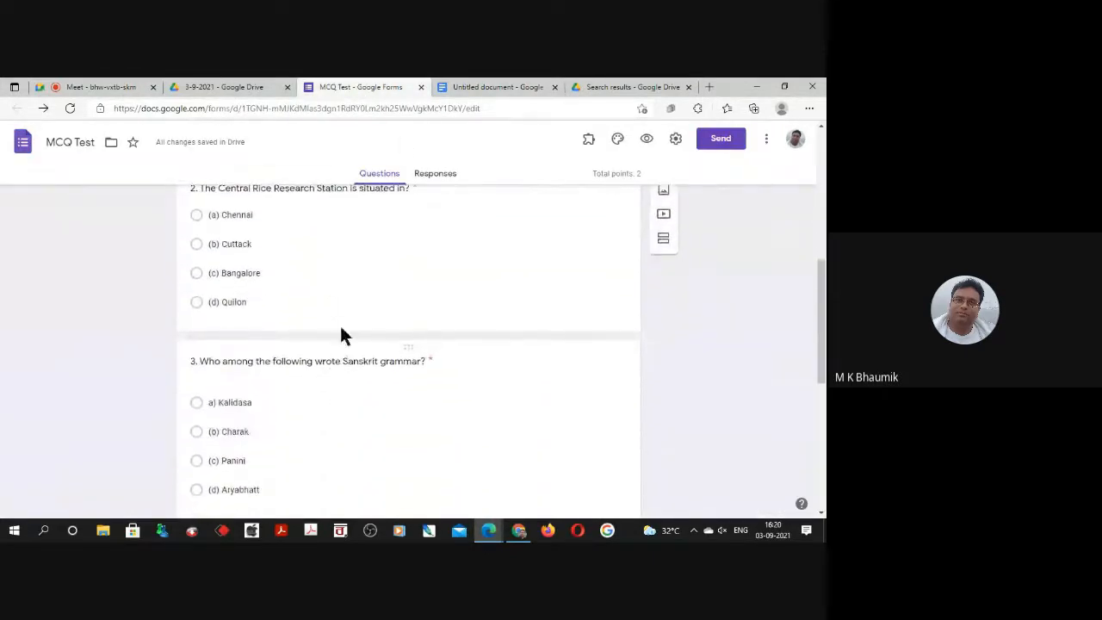
pyautogui.click(342, 274)
pyautogui.scroll(2, 394, 339)
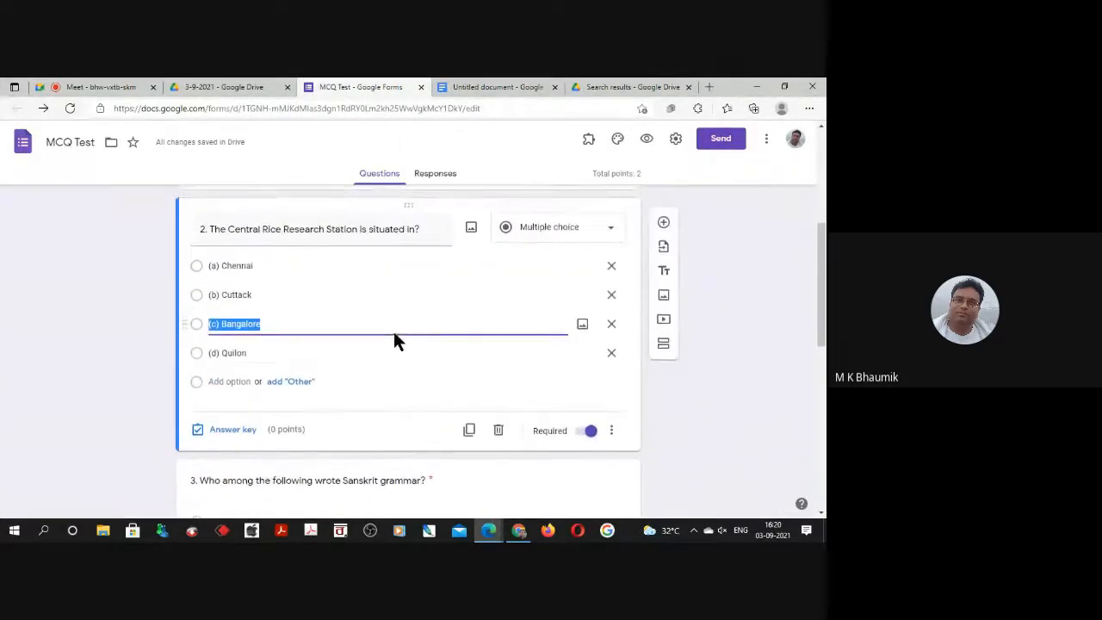
pyautogui.click(232, 428)
pyautogui.doubleClick(592, 265)
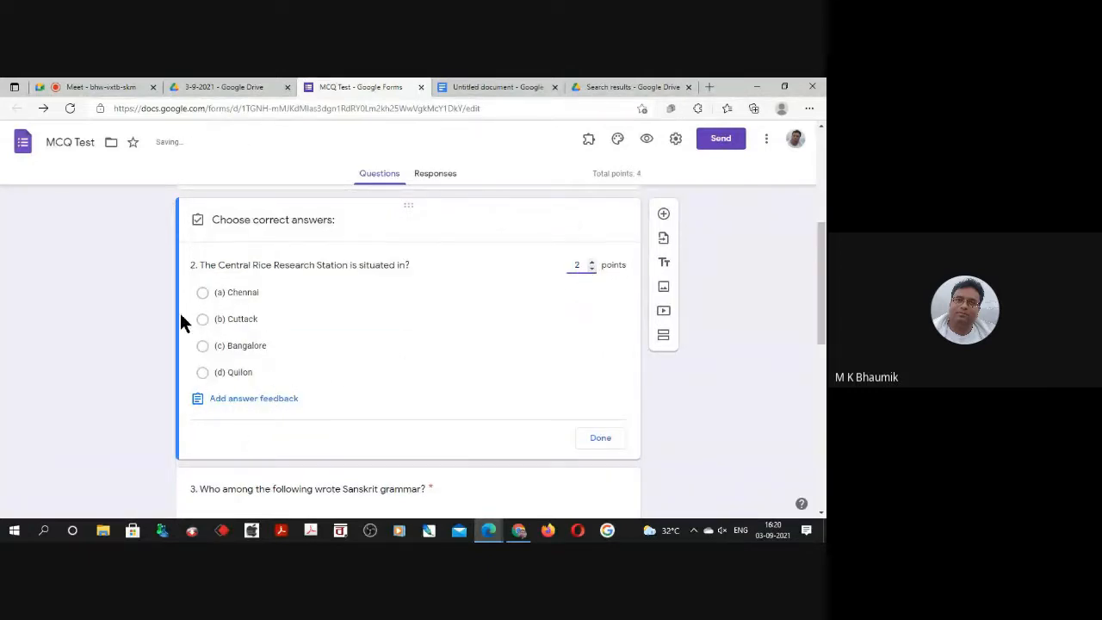
pyautogui.click(202, 320)
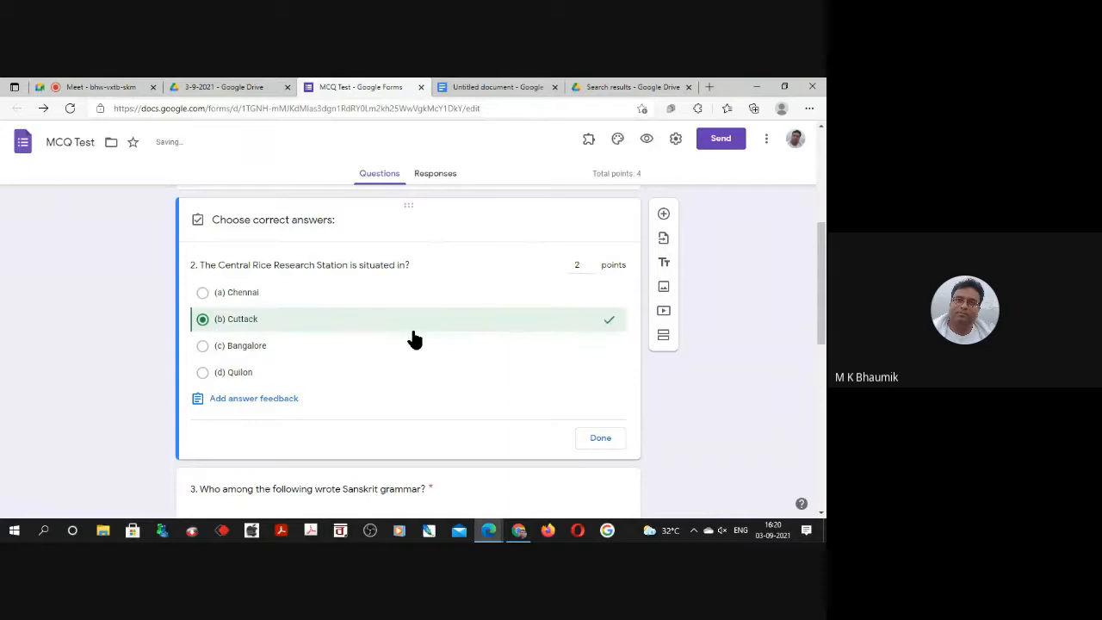
pyautogui.click(601, 442)
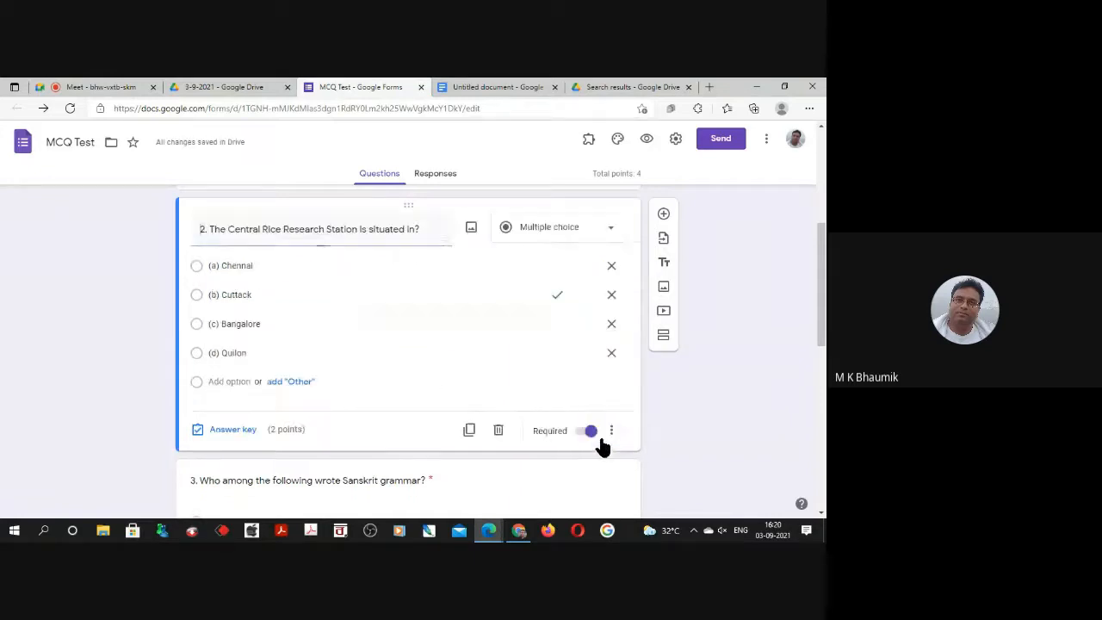
# Check the third question's answer in the document and set its answer key to (c) Panini with 2 points.
pyautogui.scroll(-2, 394, 352)
pyautogui.click(315, 342)
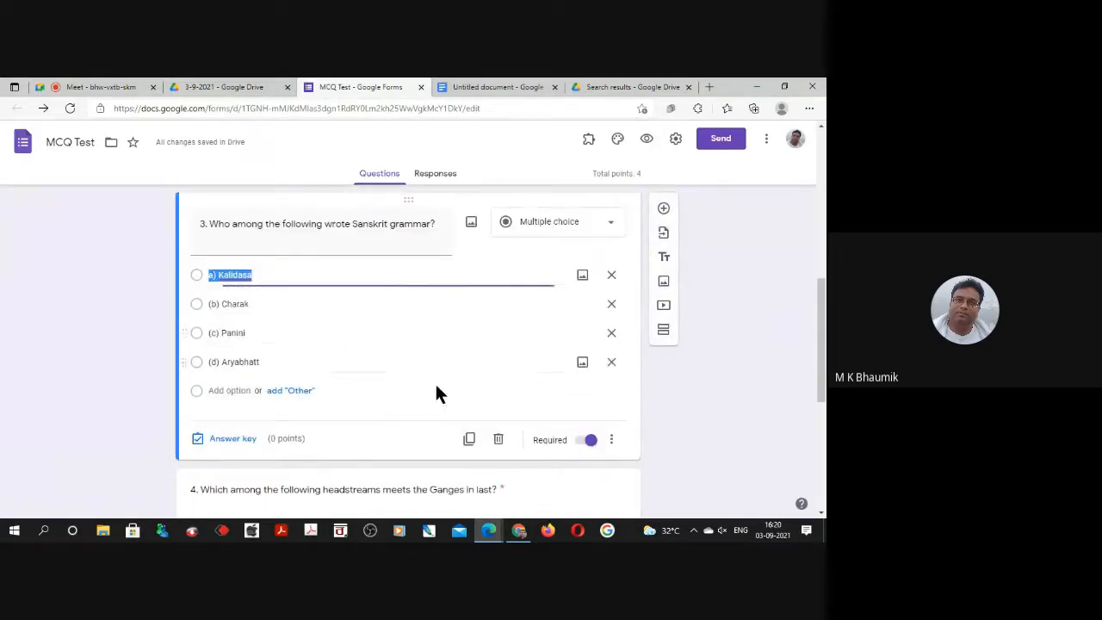
pyautogui.click(443, 91)
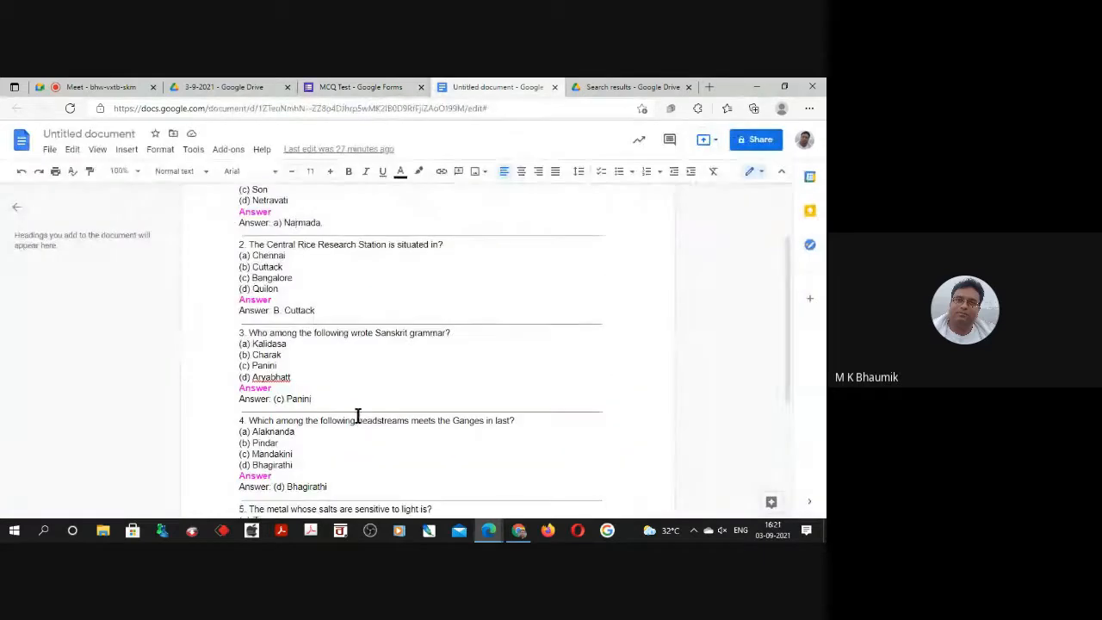
pyautogui.scroll(-1, 357, 417)
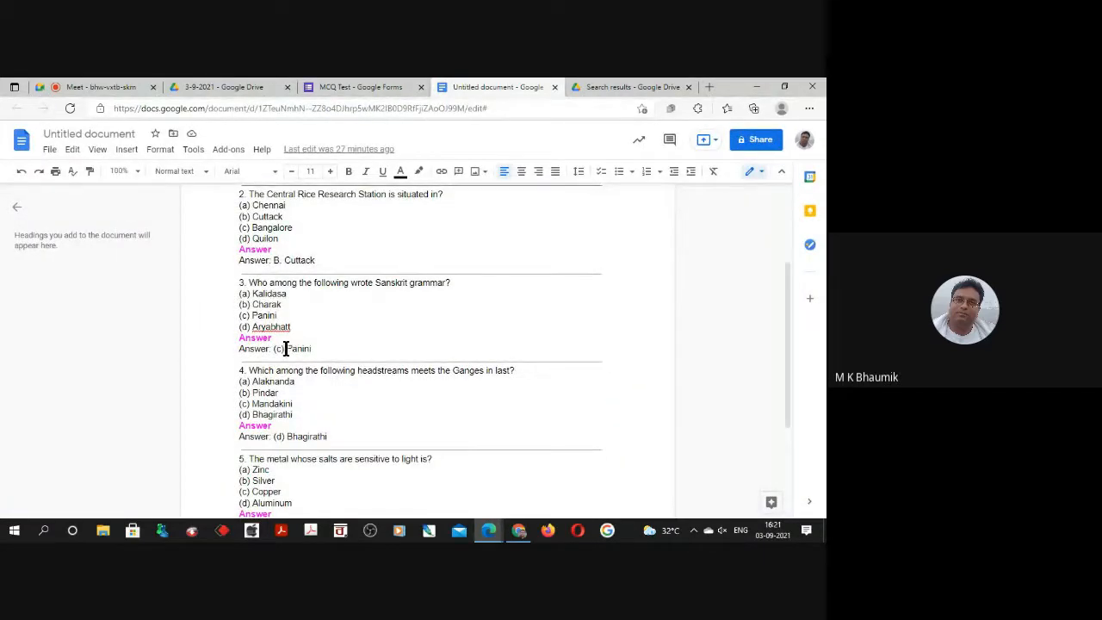
pyautogui.click(354, 86)
pyautogui.click(220, 440)
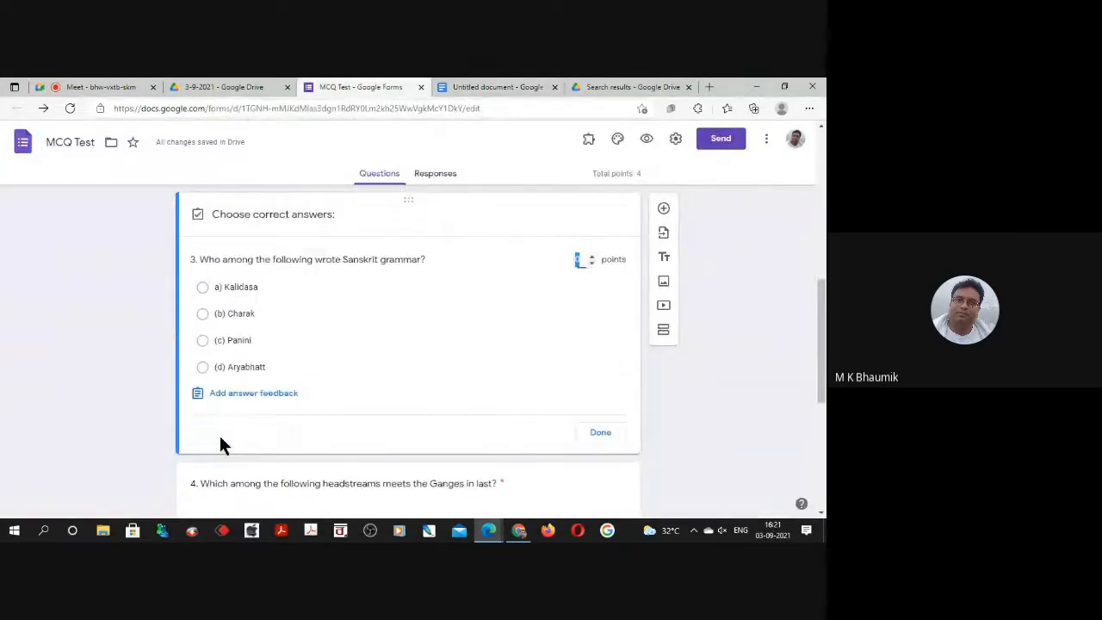
pyautogui.click(229, 341)
pyautogui.click(575, 264)
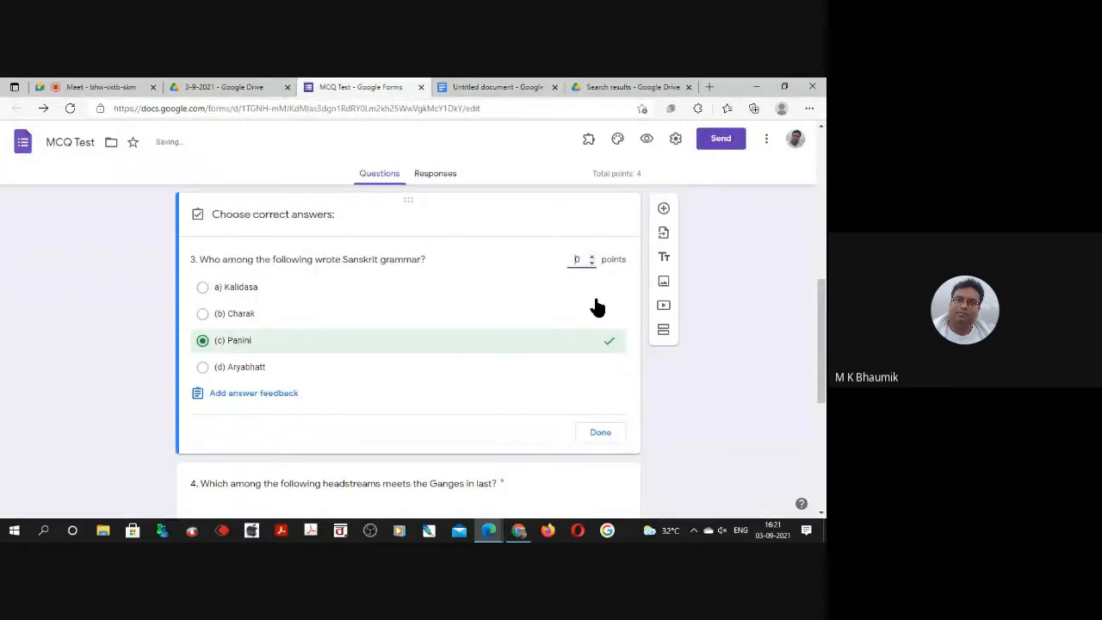
pyautogui.write('2')
pyautogui.click(600, 433)
# Check the fourth question's answer in the document and set its answer key to (d) Bhagirathi with 2 points.
pyautogui.scroll(-2, 327, 396)
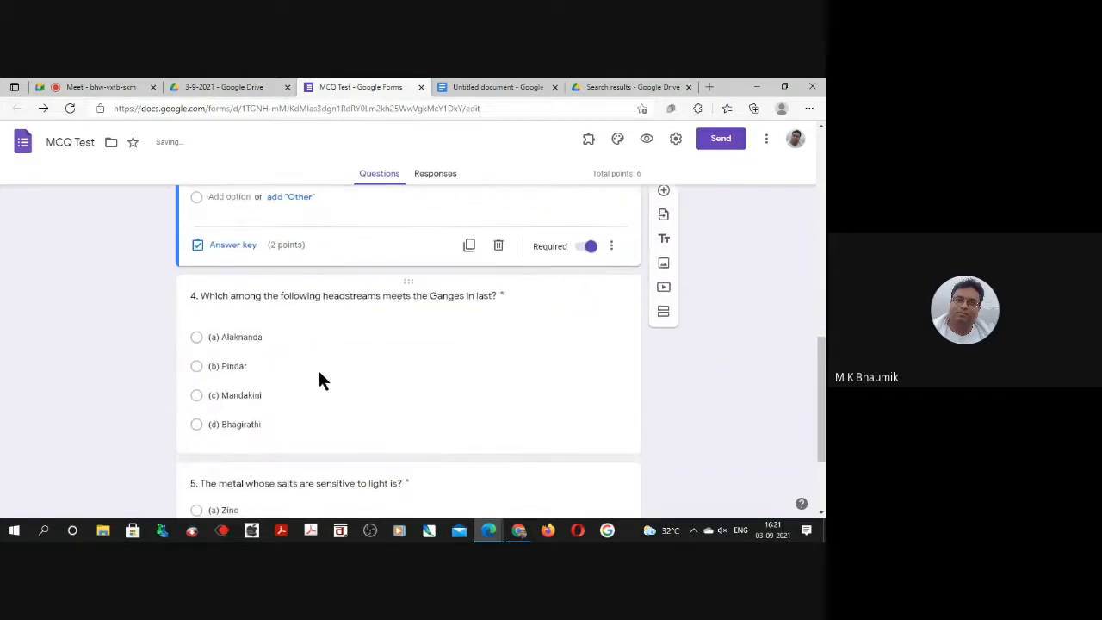
pyautogui.click(332, 366)
pyautogui.scroll(2, 400, 384)
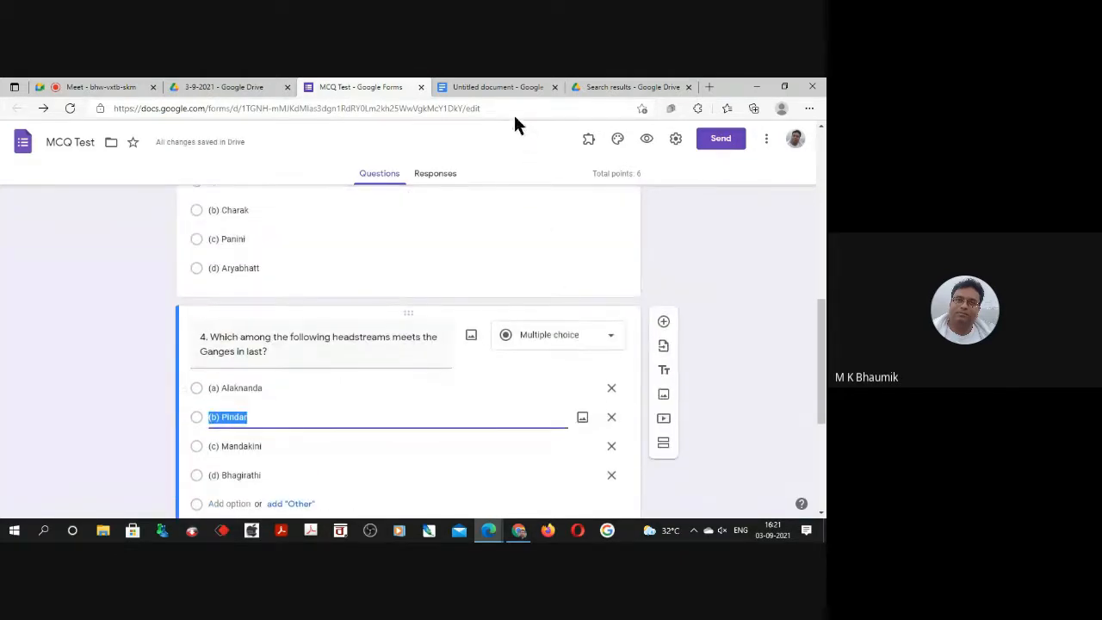
pyautogui.click(500, 87)
pyautogui.scroll(-1, 366, 398)
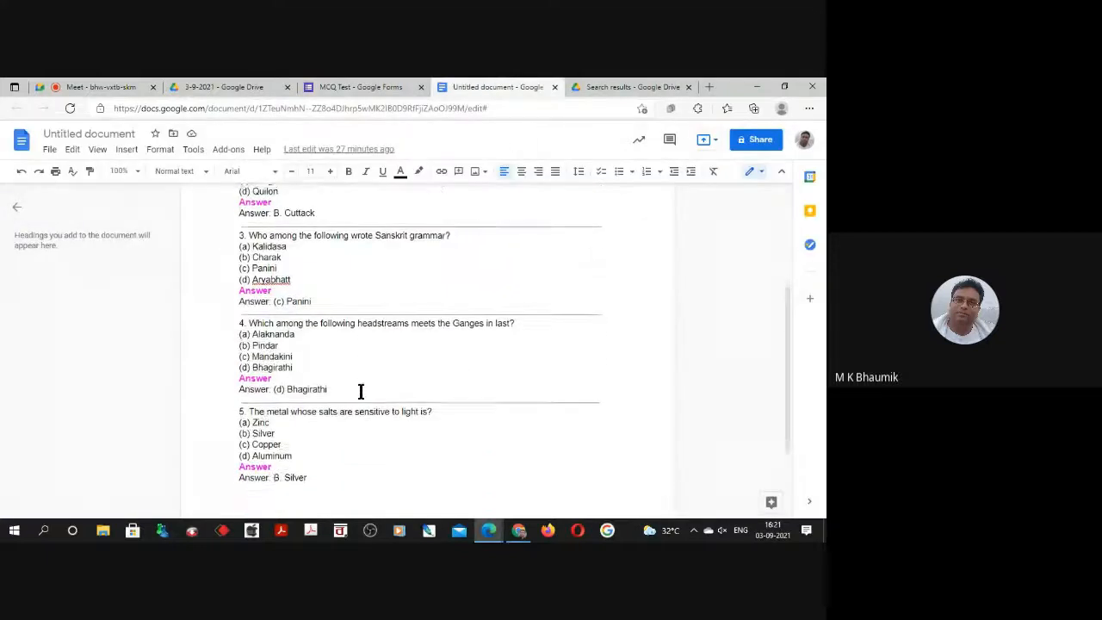
pyautogui.click(361, 87)
pyautogui.scroll(-1, 251, 358)
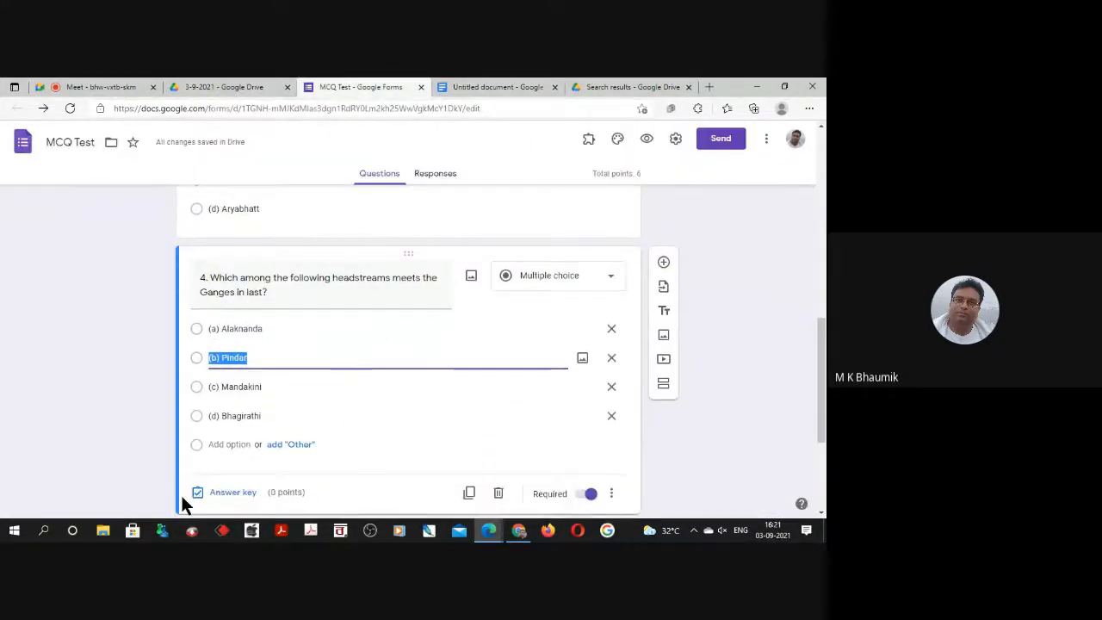
pyautogui.click(218, 492)
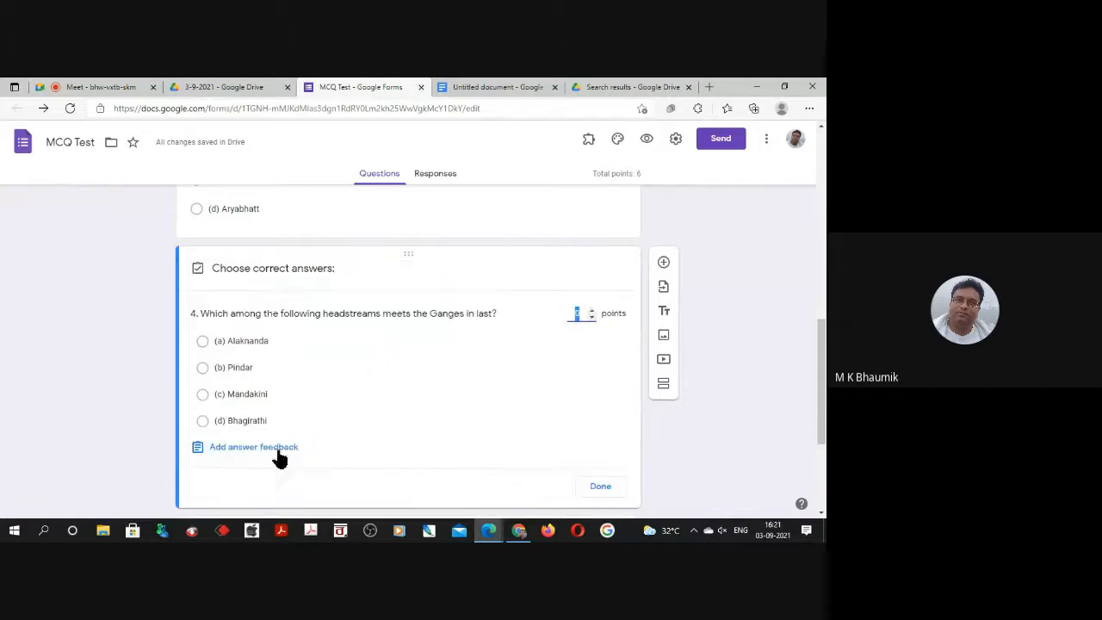
pyautogui.click(203, 421)
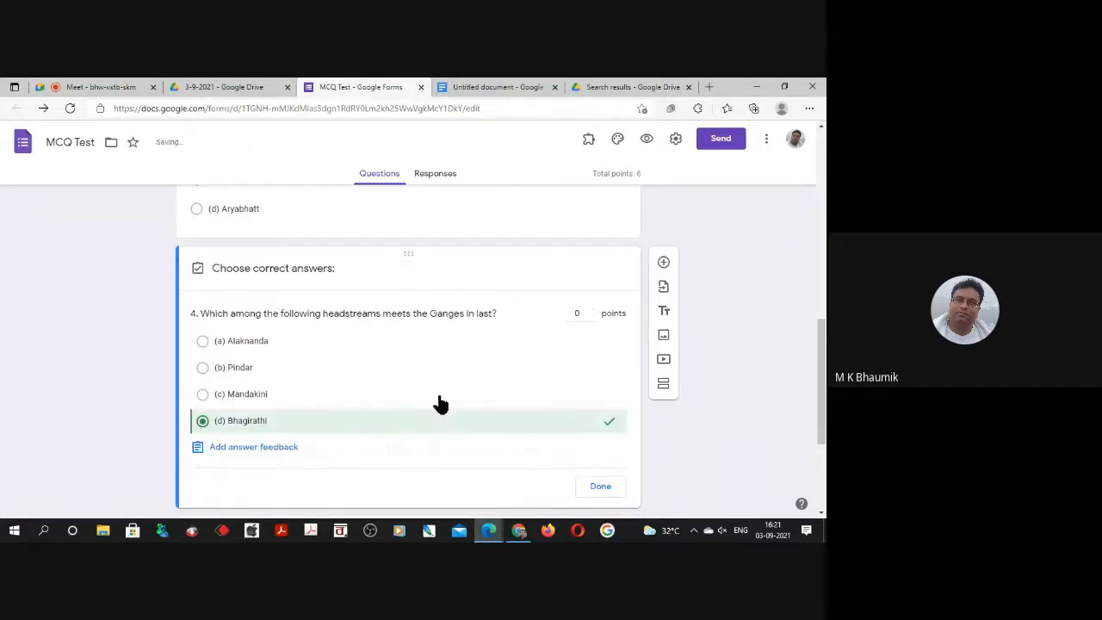
pyautogui.moveTo(586, 315); pyautogui.dragTo(565, 314)
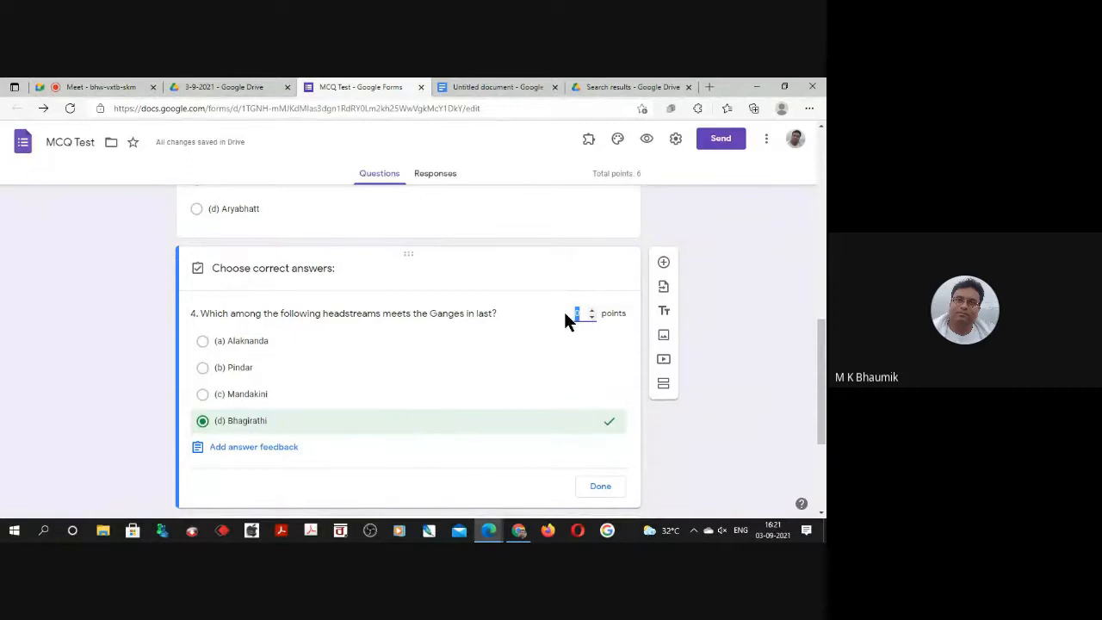
pyautogui.write('2')
pyautogui.click(598, 489)
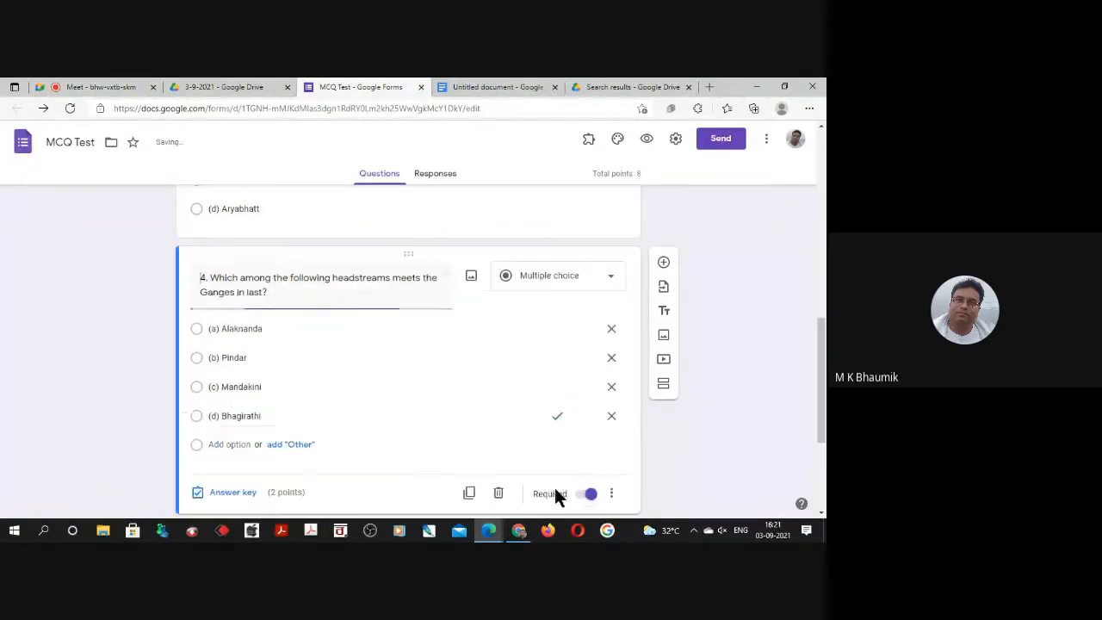
# Check the fifth question's answer in the document and set its answer key to (b) Silver with 2 points.
pyautogui.scroll(-3, 441, 407)
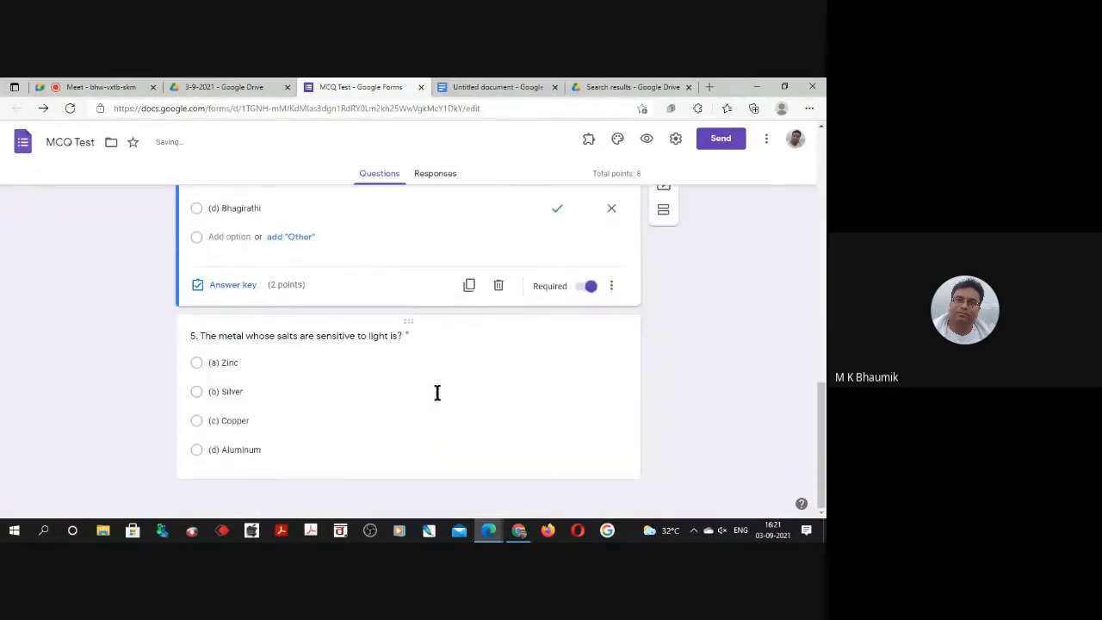
pyautogui.click(244, 338)
pyautogui.click(462, 82)
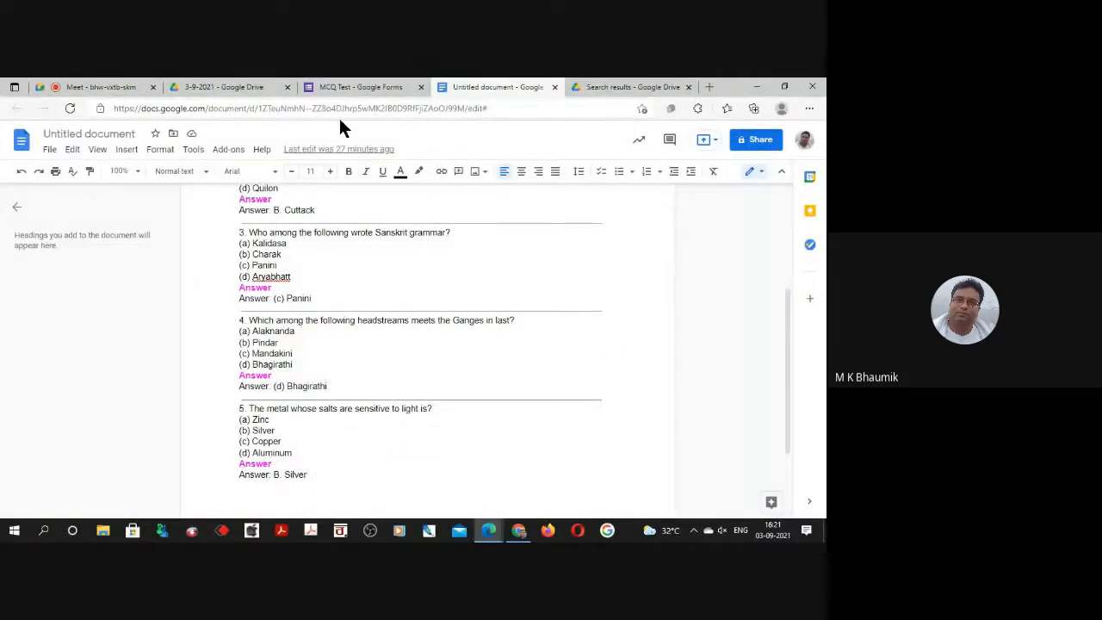
pyautogui.click(339, 86)
pyautogui.click(219, 459)
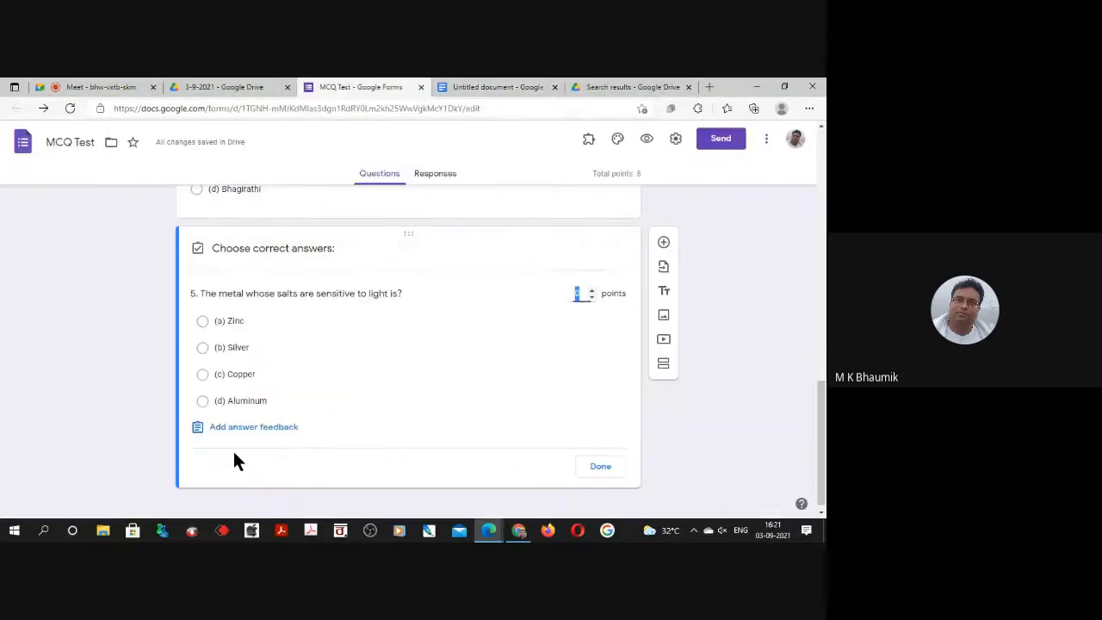
pyautogui.click(203, 349)
pyautogui.click(573, 295)
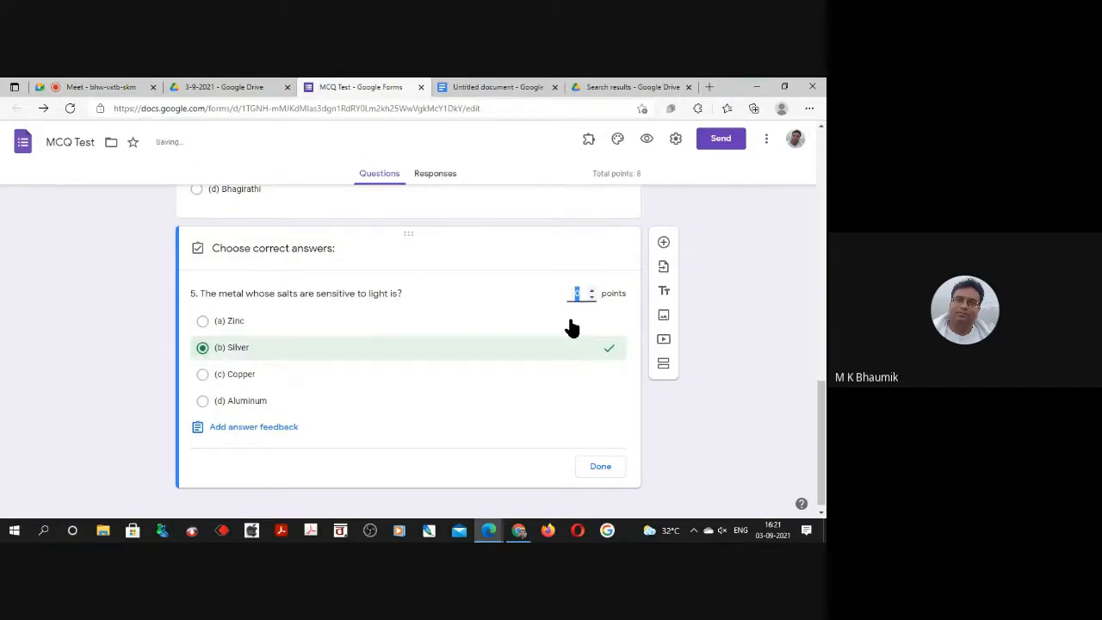
pyautogui.write('2')
pyautogui.click(596, 468)
# Review the first question's answer key, preview the form to check the points on each question, and close the preview.
pyautogui.scroll(15, 291, 444)
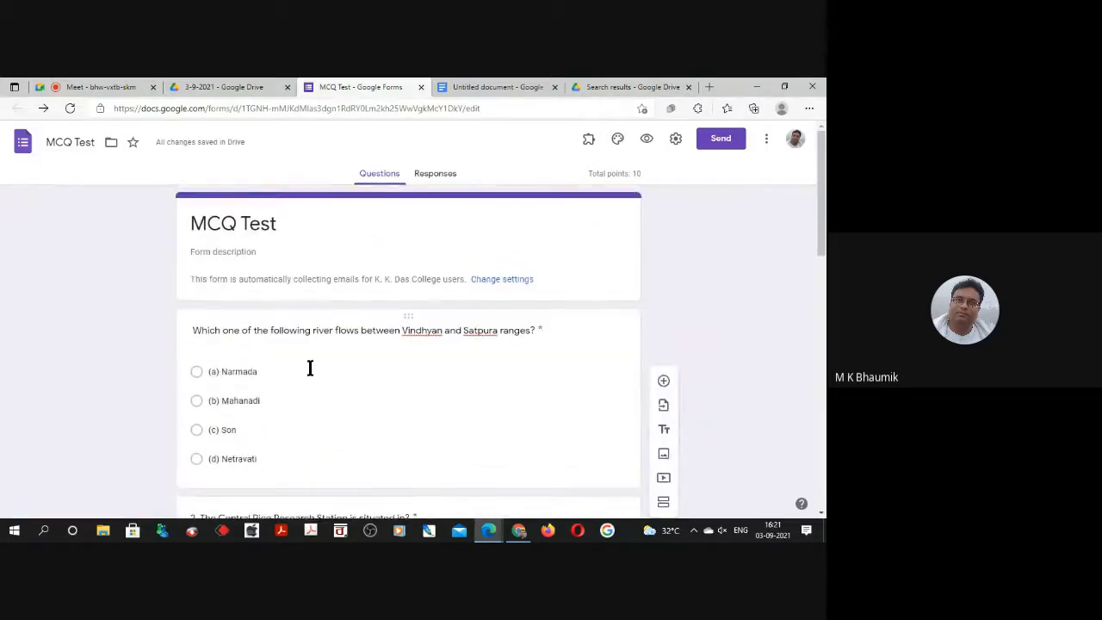
pyautogui.scroll(-2, 310, 367)
pyautogui.click(340, 303)
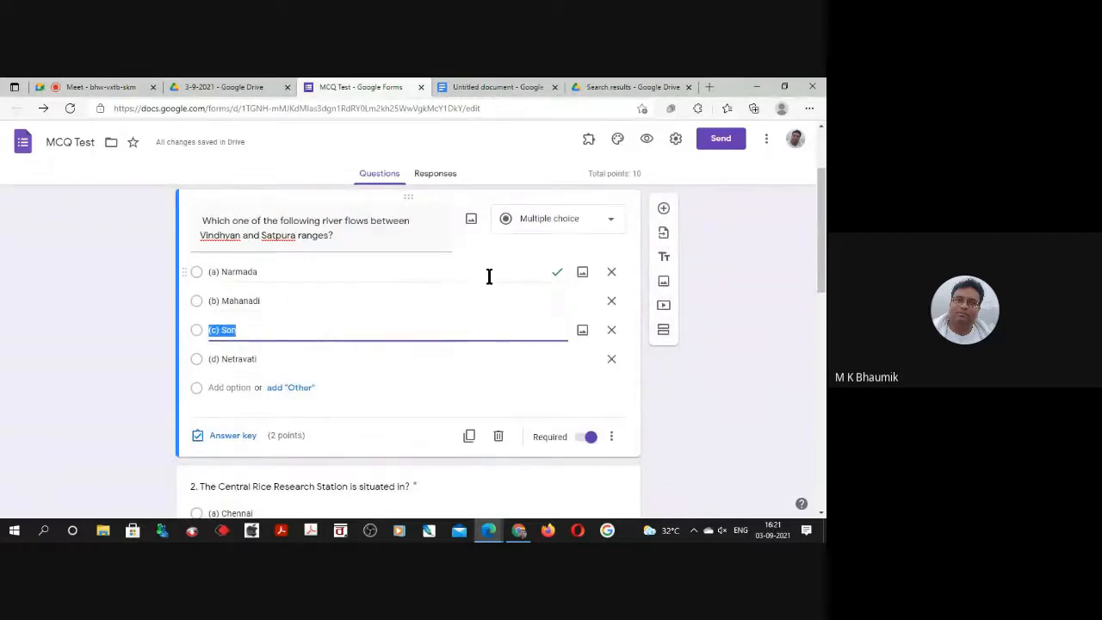
pyautogui.click(648, 140)
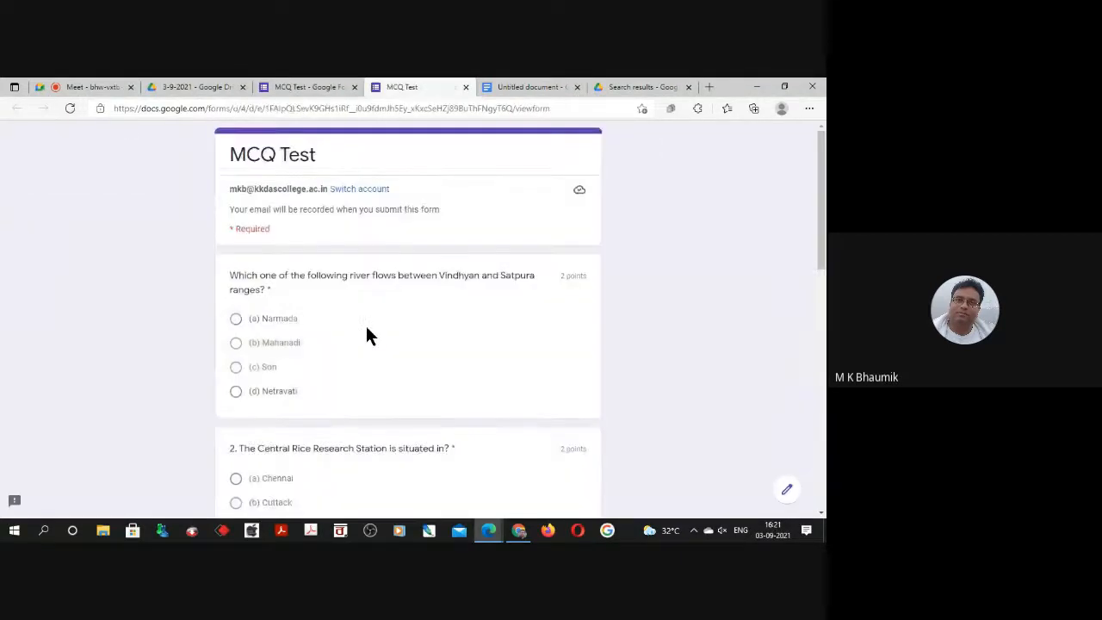
pyautogui.scroll(-5, 367, 331)
pyautogui.scroll(-4, 368, 331)
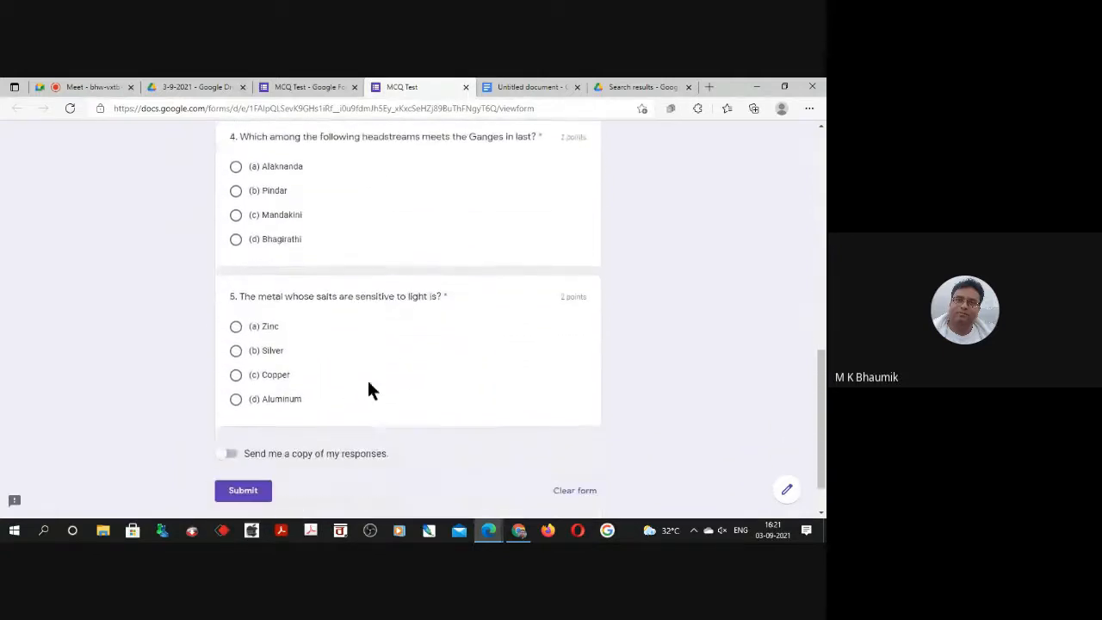
pyautogui.scroll(8, 369, 407)
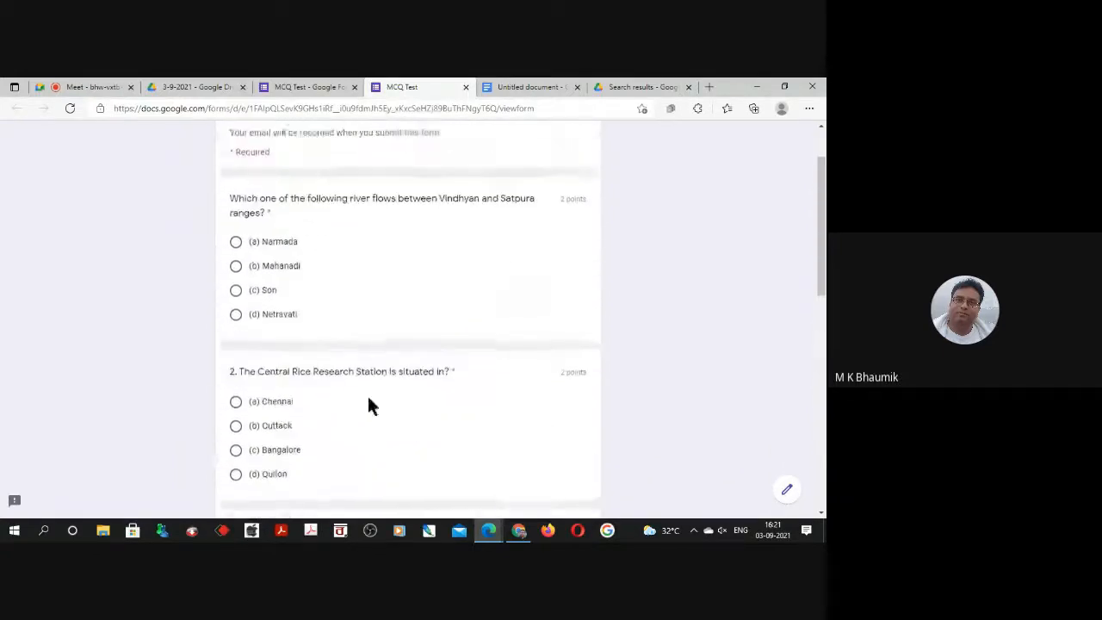
pyautogui.click(465, 87)
pyautogui.scroll(3, 482, 301)
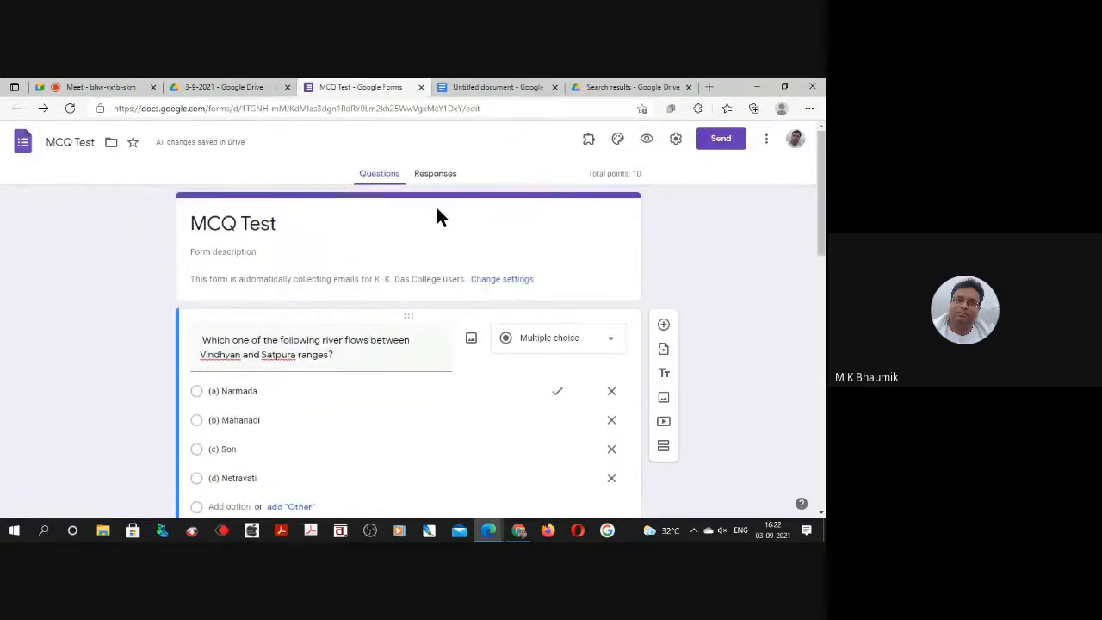
# Look at the form's general settings, save them as they are, and look through the questions.
pyautogui.click(677, 140)
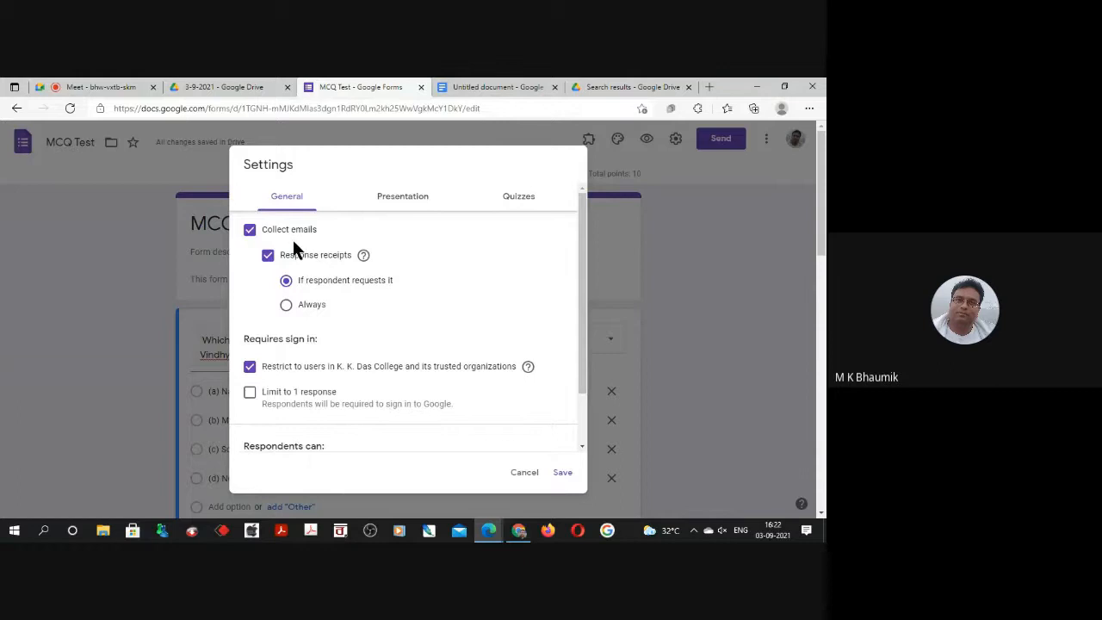
pyautogui.click(563, 474)
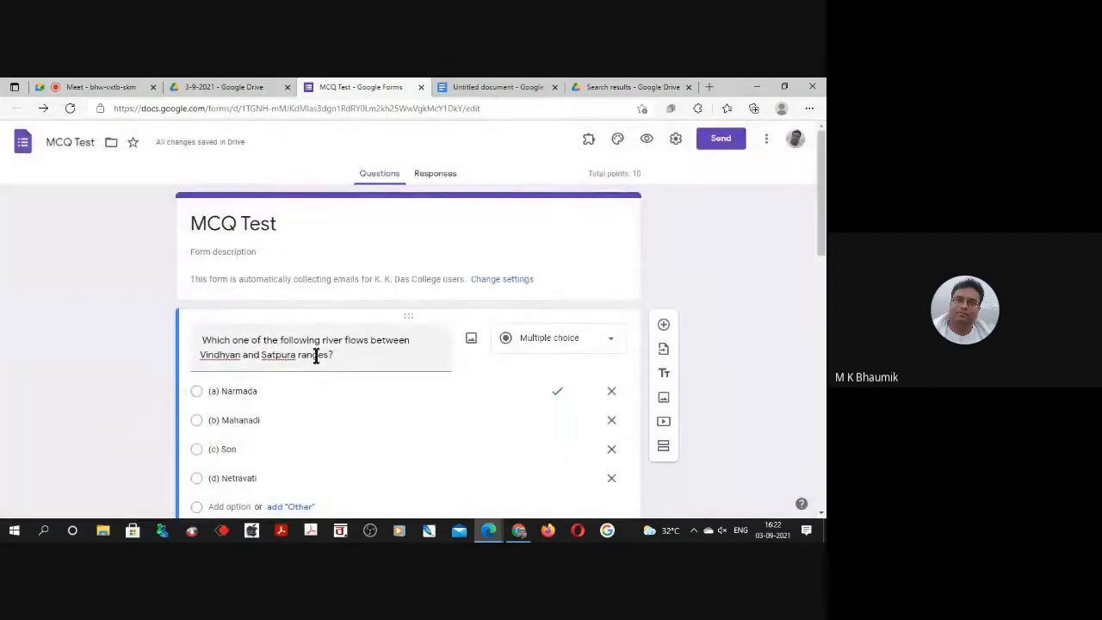
pyautogui.scroll(-10, 291, 340)
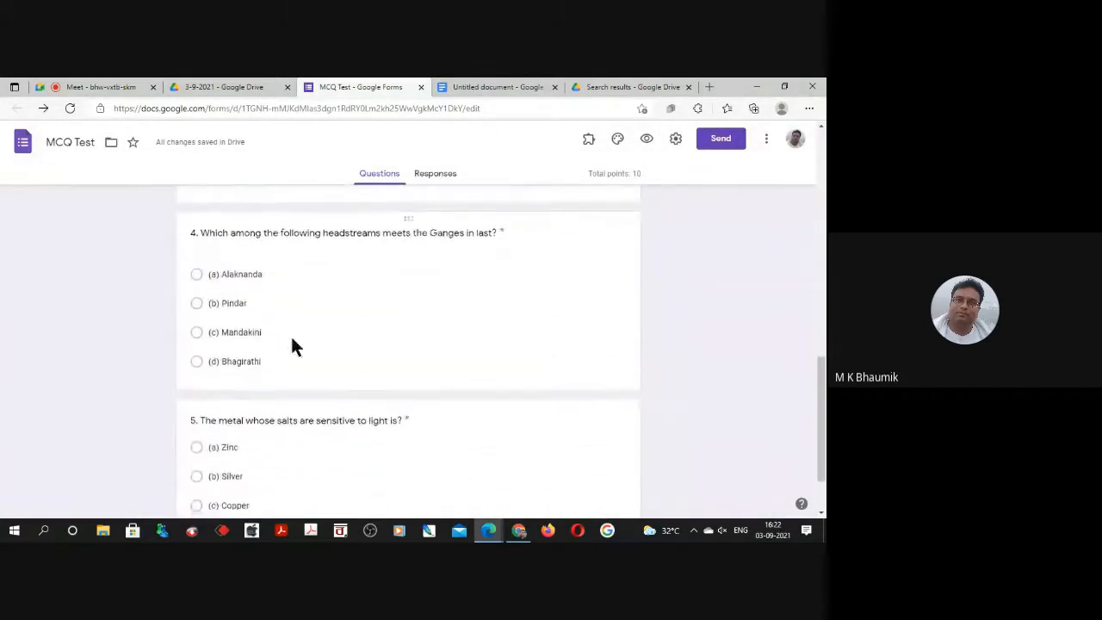
pyautogui.scroll(8, 291, 339)
pyautogui.scroll(3, 292, 341)
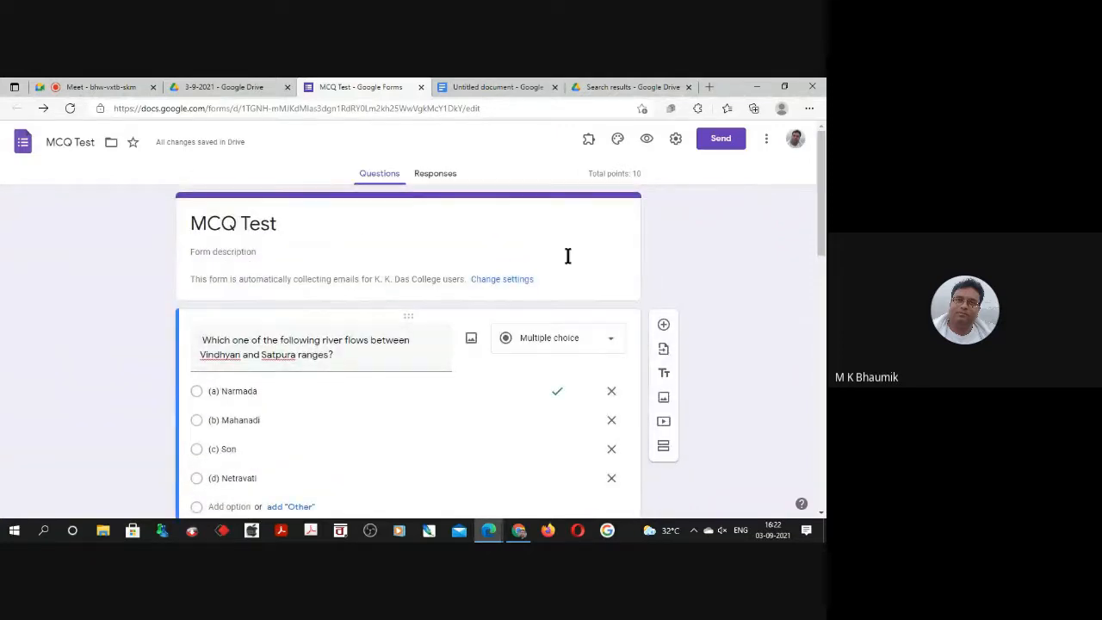
# Turn email collection off and on again in the form settings, enabling response receipts with the Always option.
pyautogui.click(676, 139)
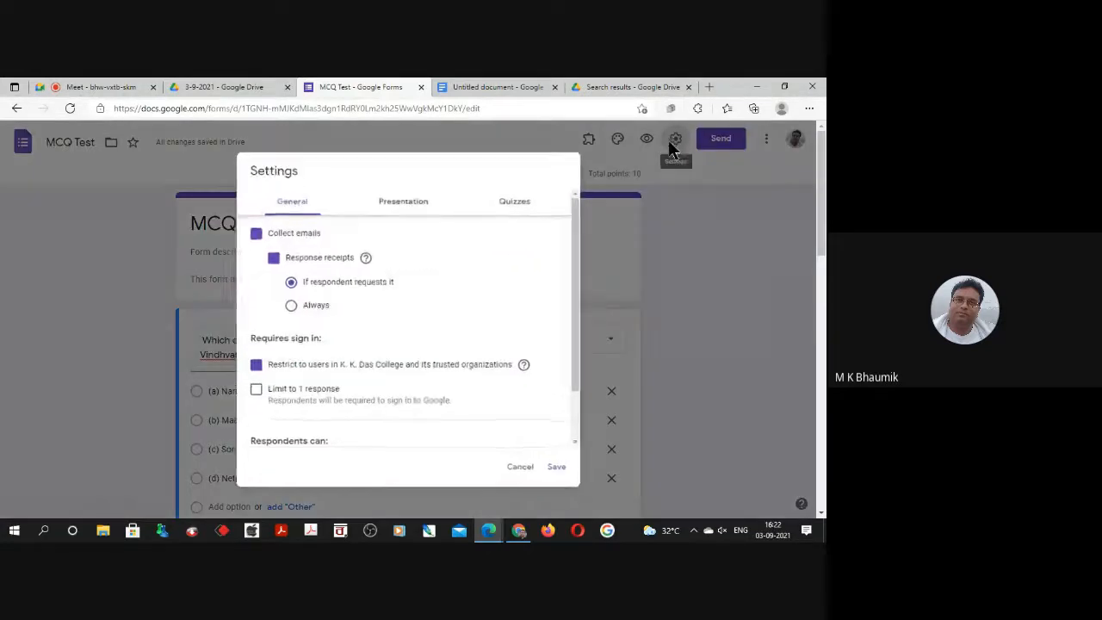
pyautogui.click(286, 304)
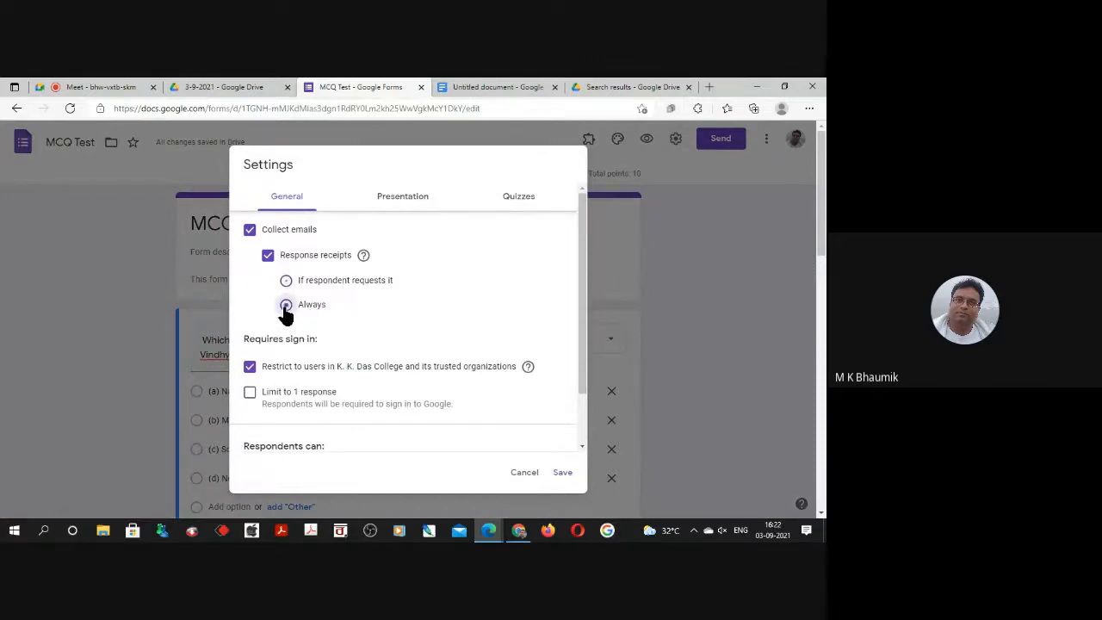
pyautogui.click(250, 230)
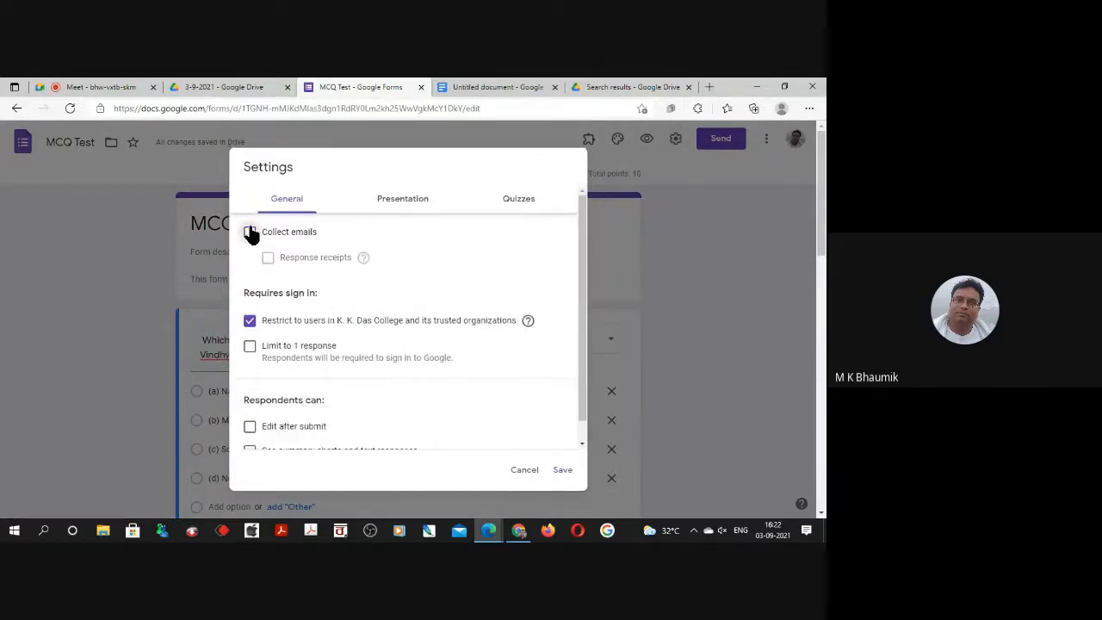
pyautogui.click(250, 232)
pyautogui.click(274, 260)
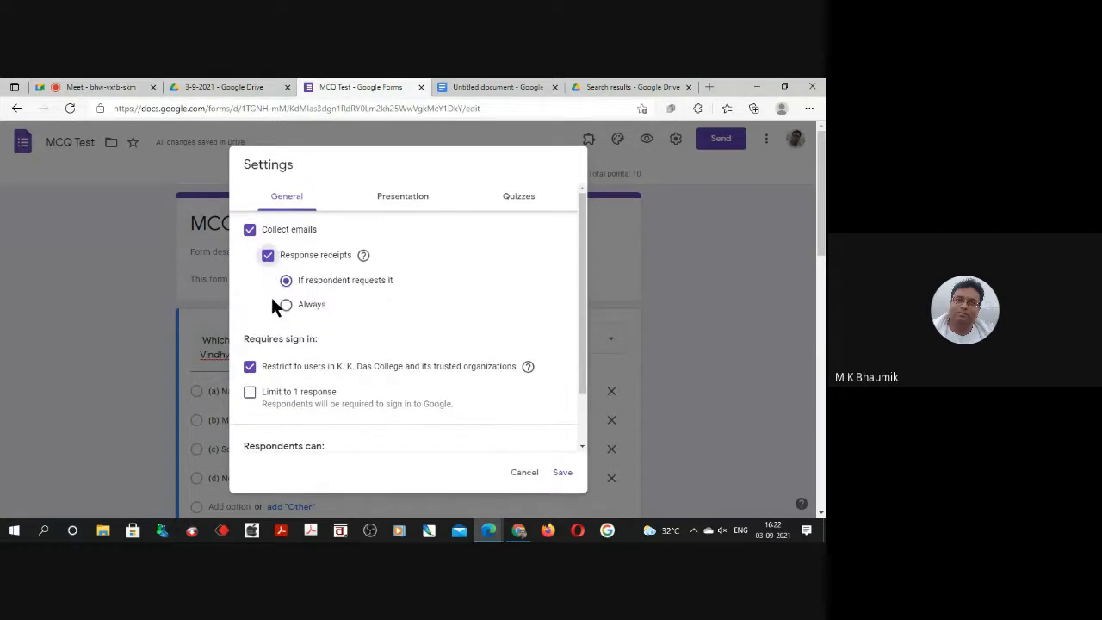
pyautogui.click(286, 304)
# Remove the restriction to K. K. Das College users, limit the form to 1 response, and review the respondent permissions.
pyautogui.click(250, 367)
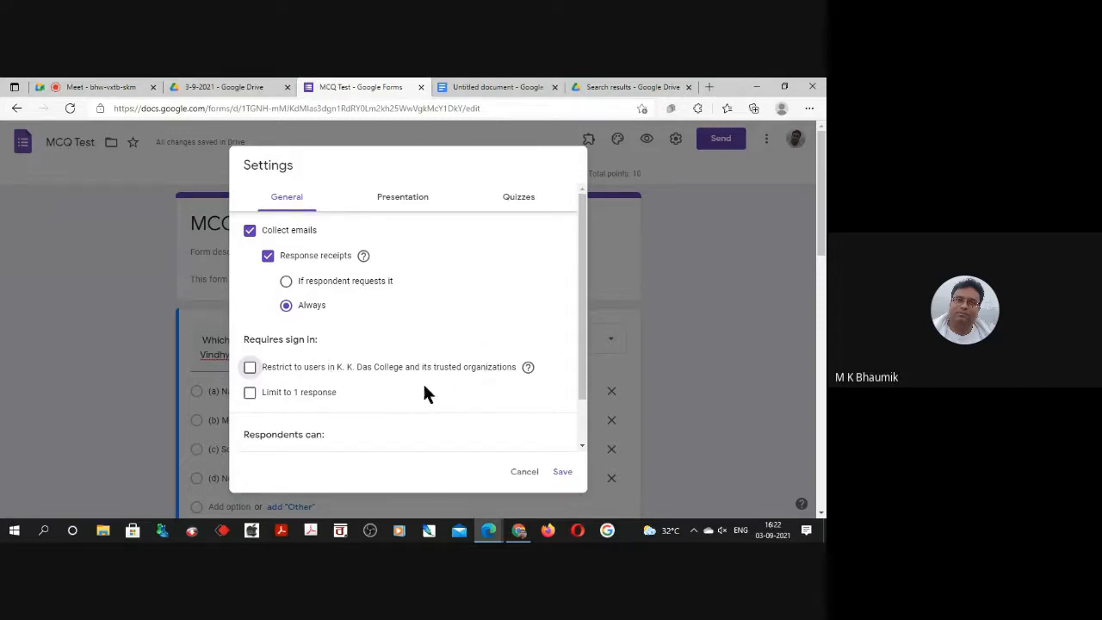
pyautogui.click(248, 393)
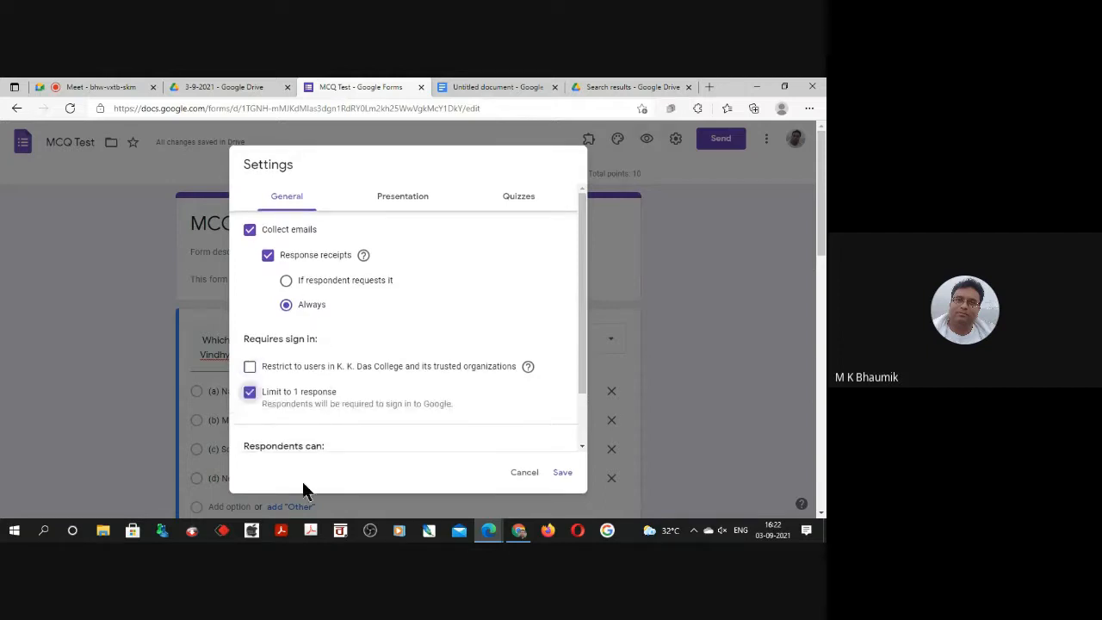
pyautogui.scroll(-1, 344, 405)
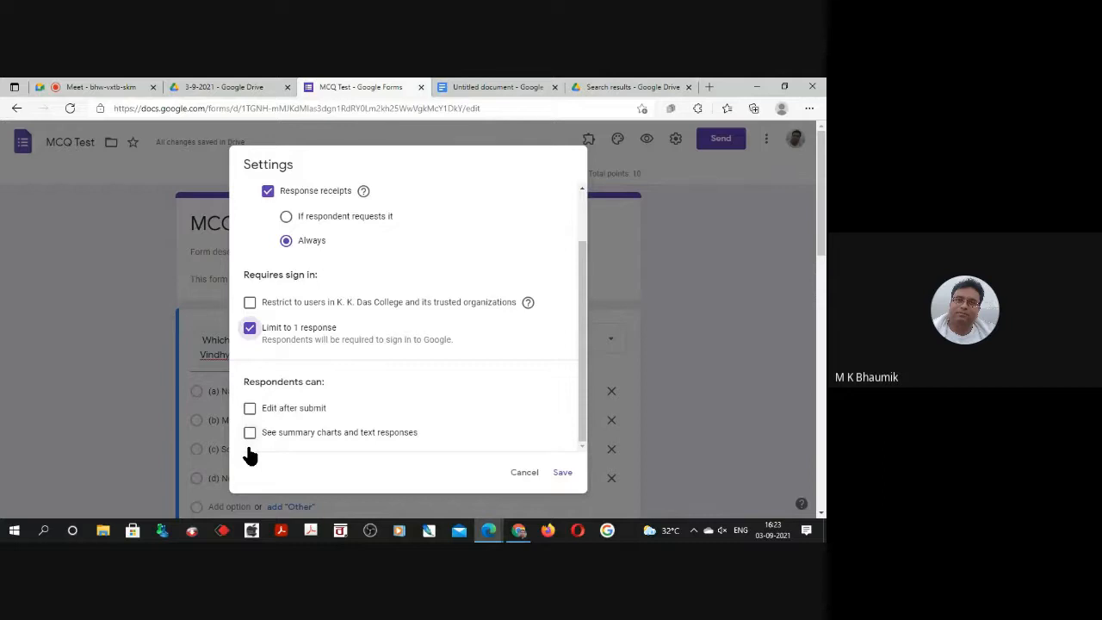
pyautogui.scroll(2, 371, 366)
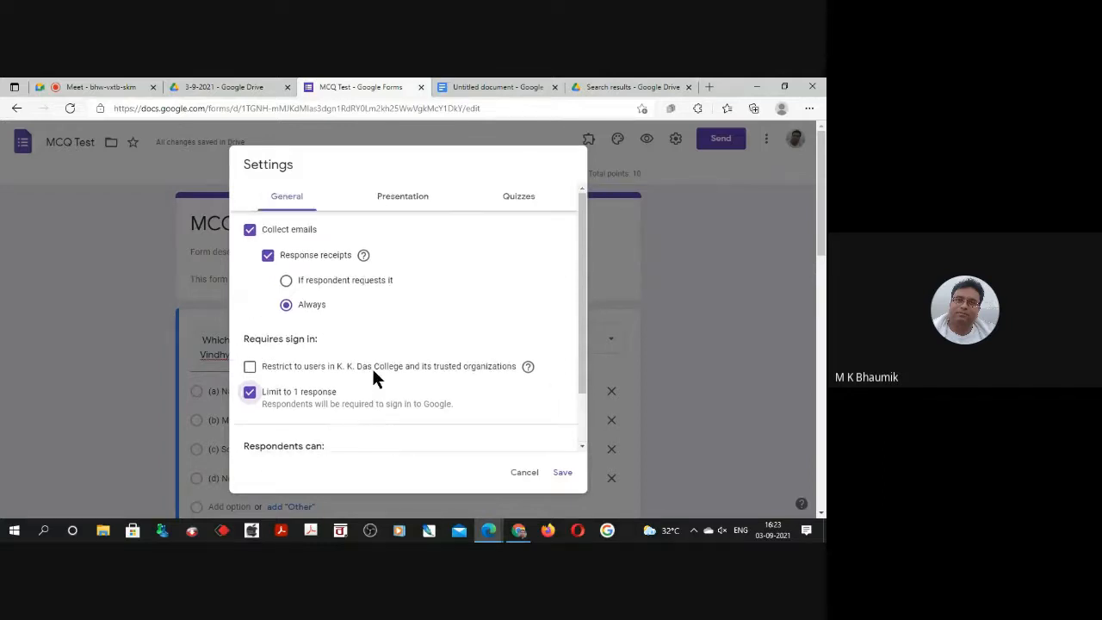
# Review the quiz options for grade release and respondent visibility, and save the form settings.
pyautogui.click(530, 206)
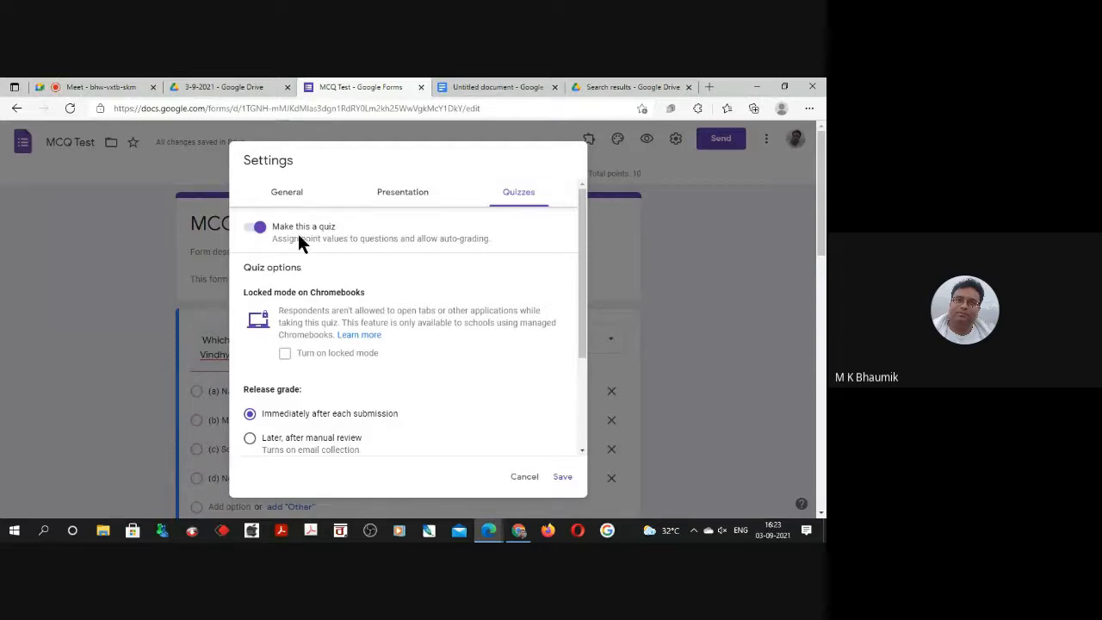
pyautogui.scroll(-3, 414, 303)
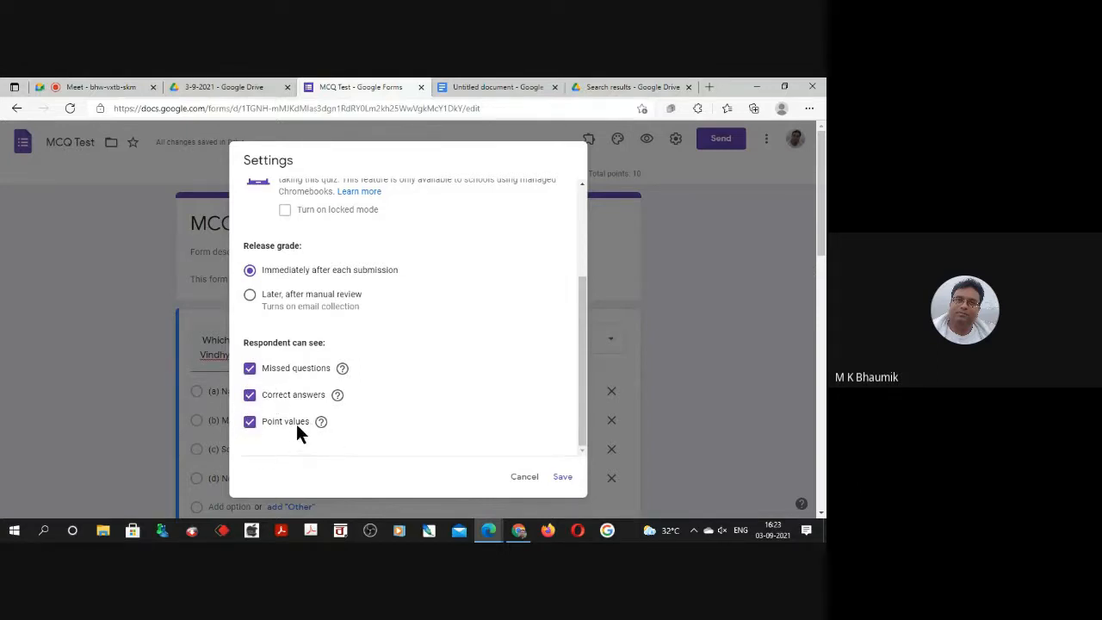
pyautogui.click(563, 477)
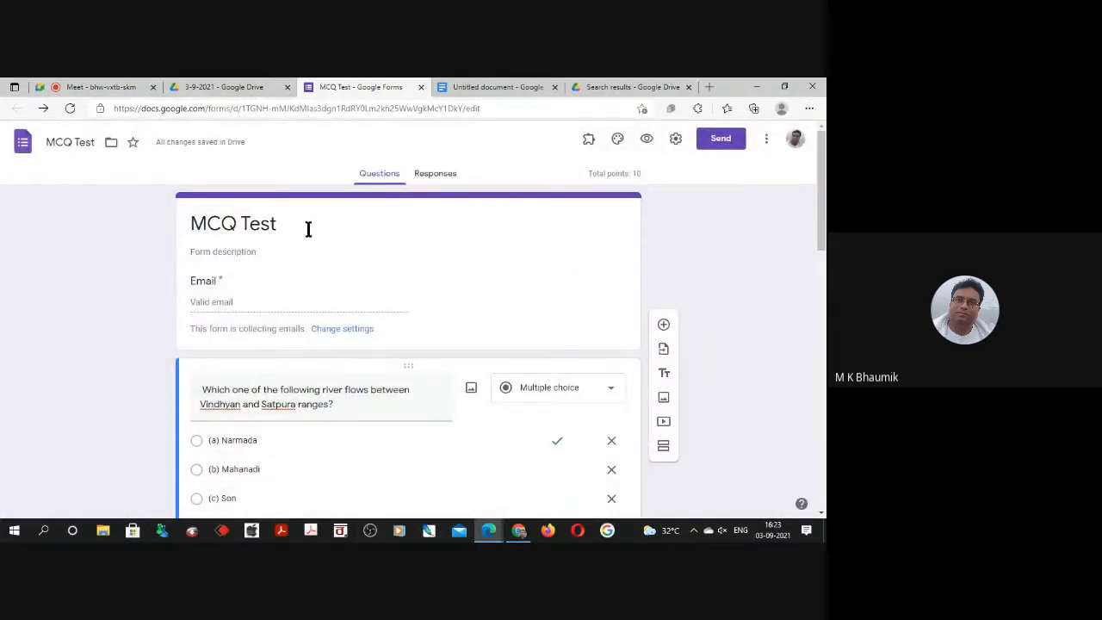
# Select the form's email field section, then recheck the general settings and save them without changes.
pyautogui.click(211, 313)
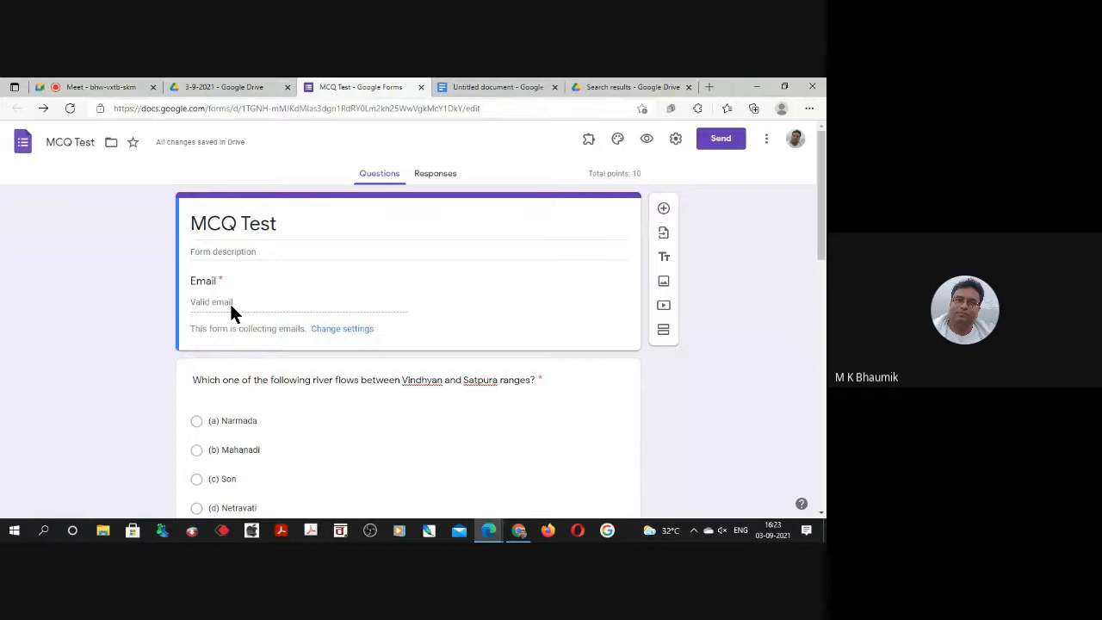
pyautogui.click(676, 138)
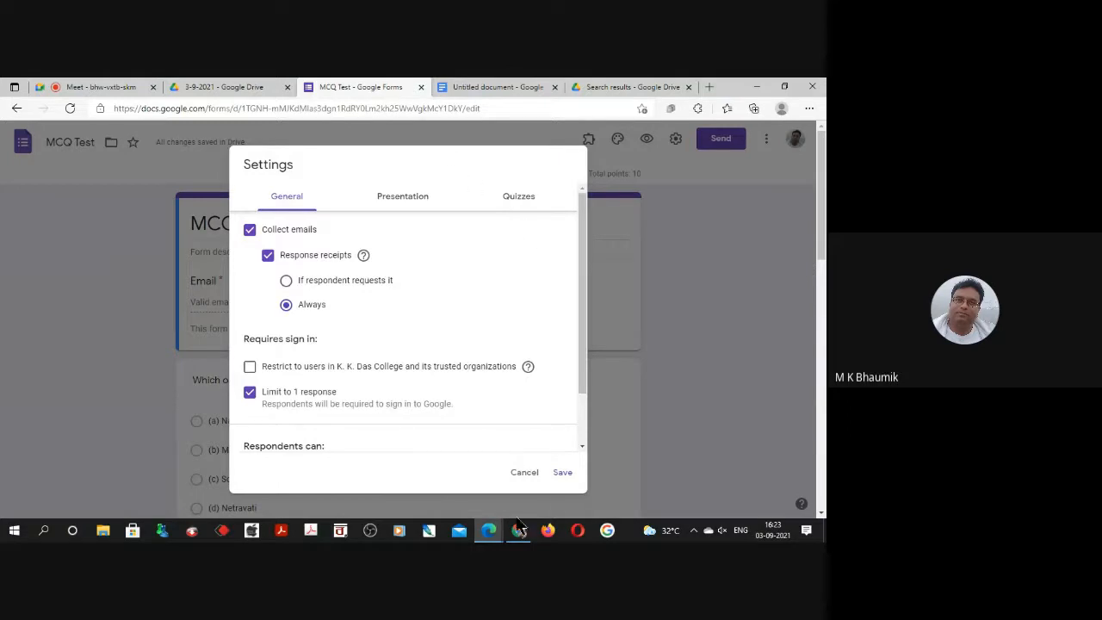
pyautogui.click(562, 473)
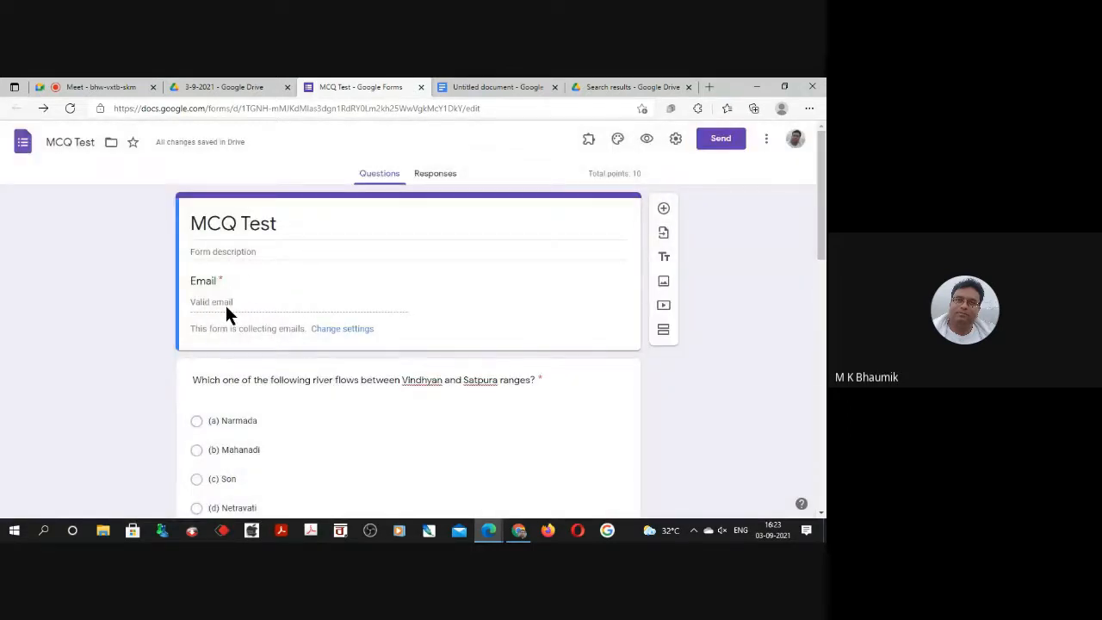
# Review the MCQ Test form from the email field through question 5.
pyautogui.scroll(-8, 264, 353)
pyautogui.scroll(8, 418, 345)
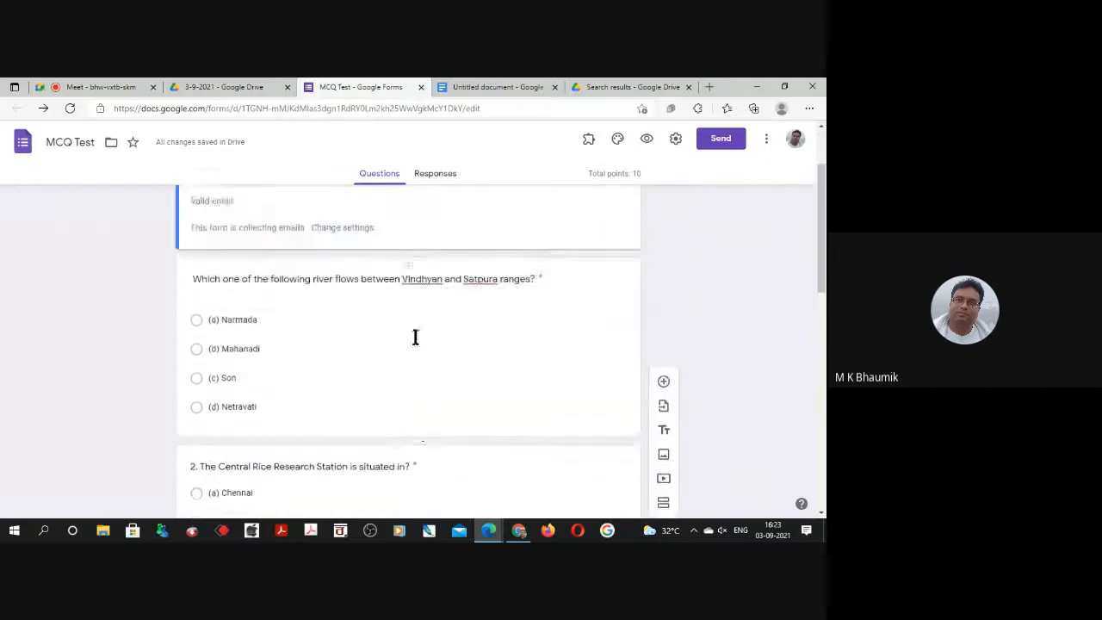
pyautogui.scroll(-5, 386, 335)
pyautogui.scroll(2, 377, 325)
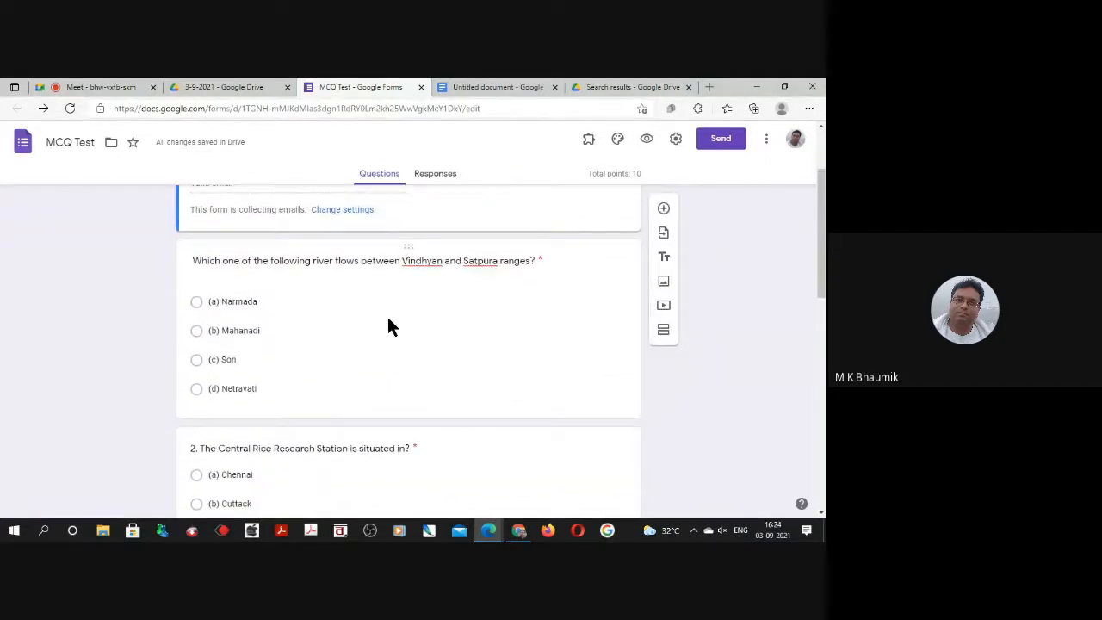
pyautogui.scroll(-2, 394, 332)
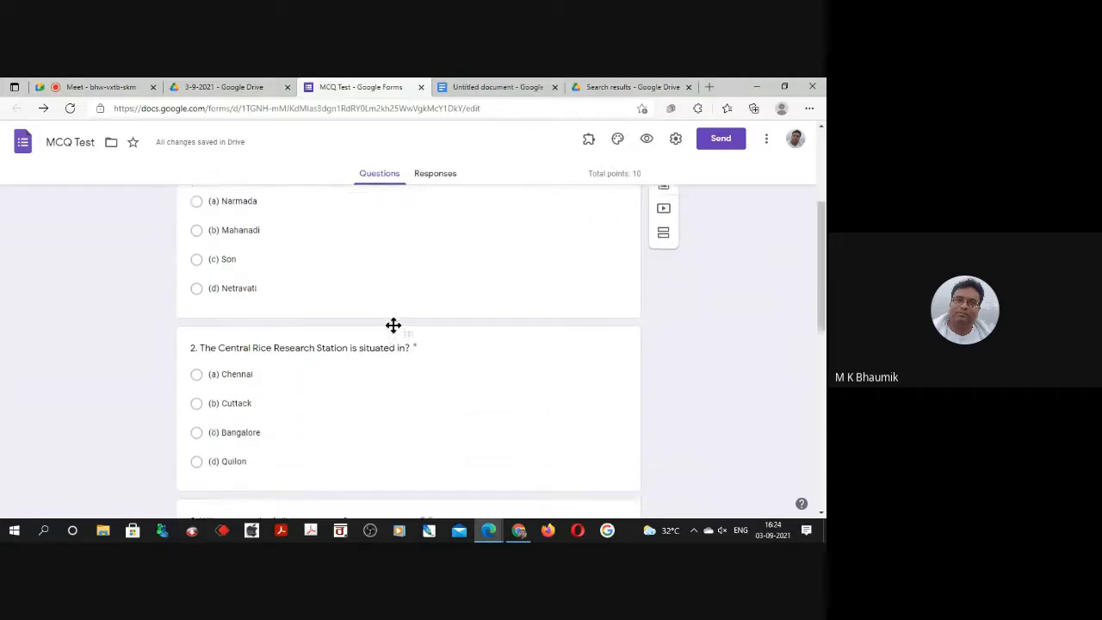
pyautogui.scroll(3, 394, 352)
pyautogui.scroll(-10, 434, 483)
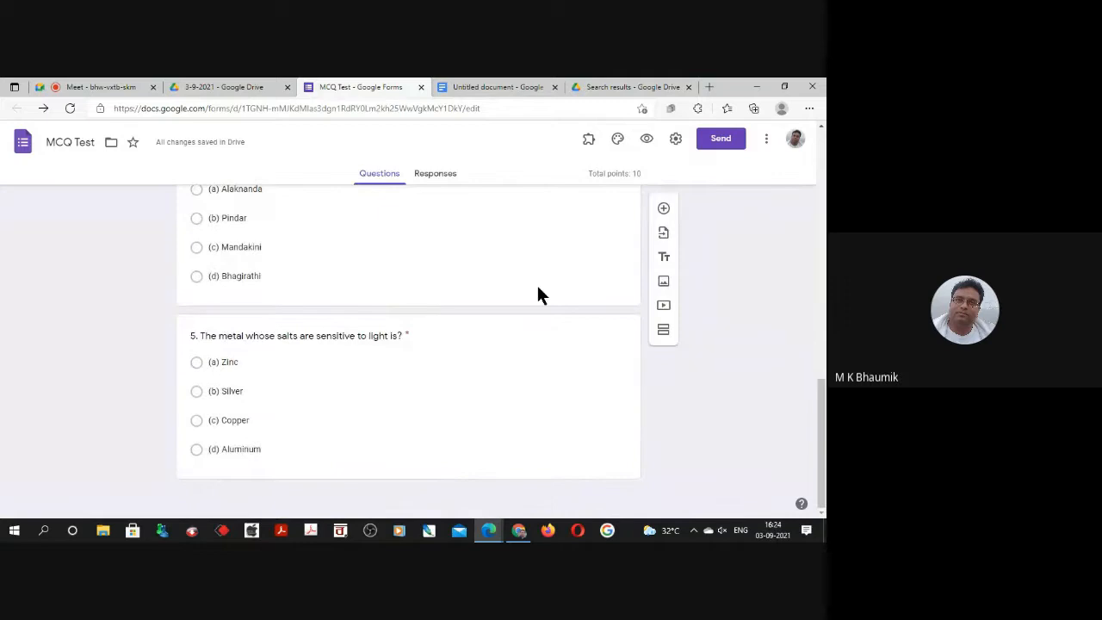
pyautogui.scroll(12, 525, 277)
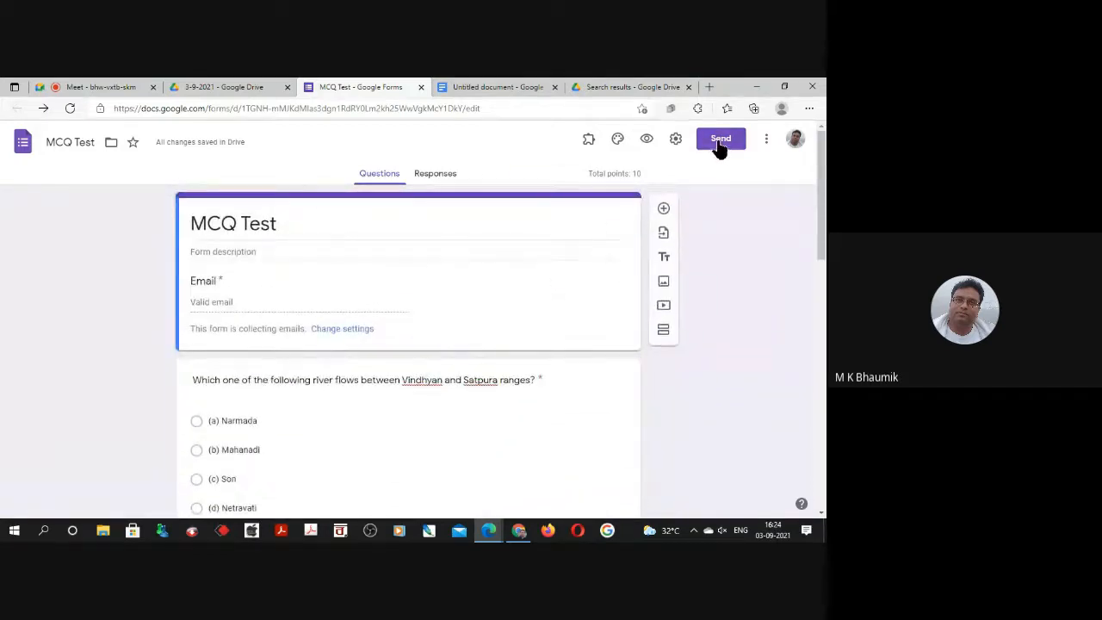
# Generate a shortened link for sending the form, copy it to the clipboard, and close the send dialog.
pyautogui.click(720, 139)
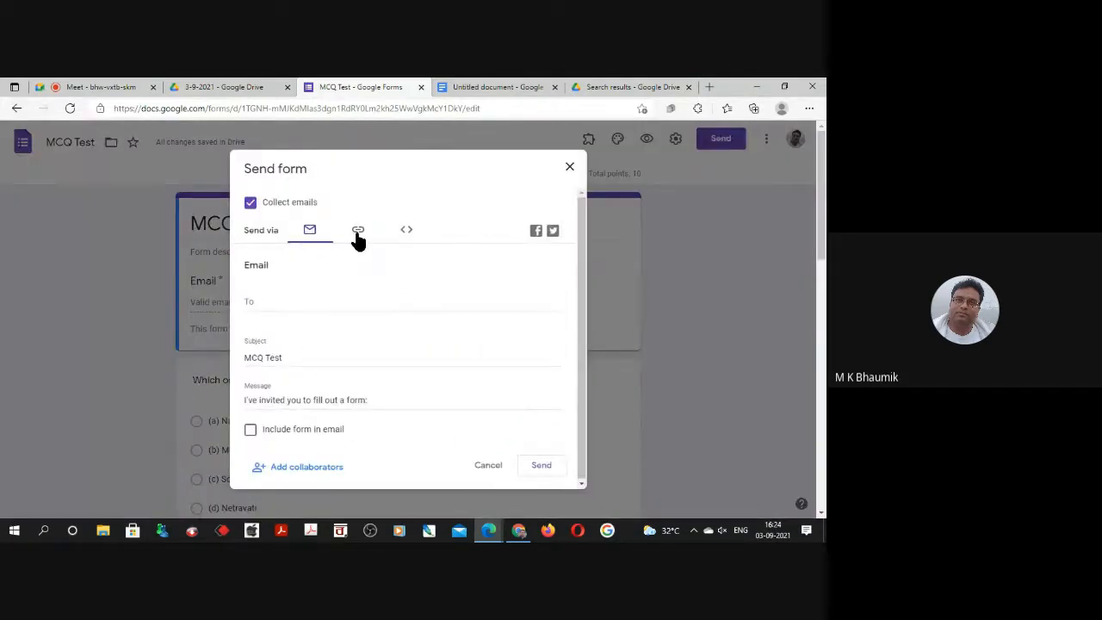
pyautogui.click(358, 233)
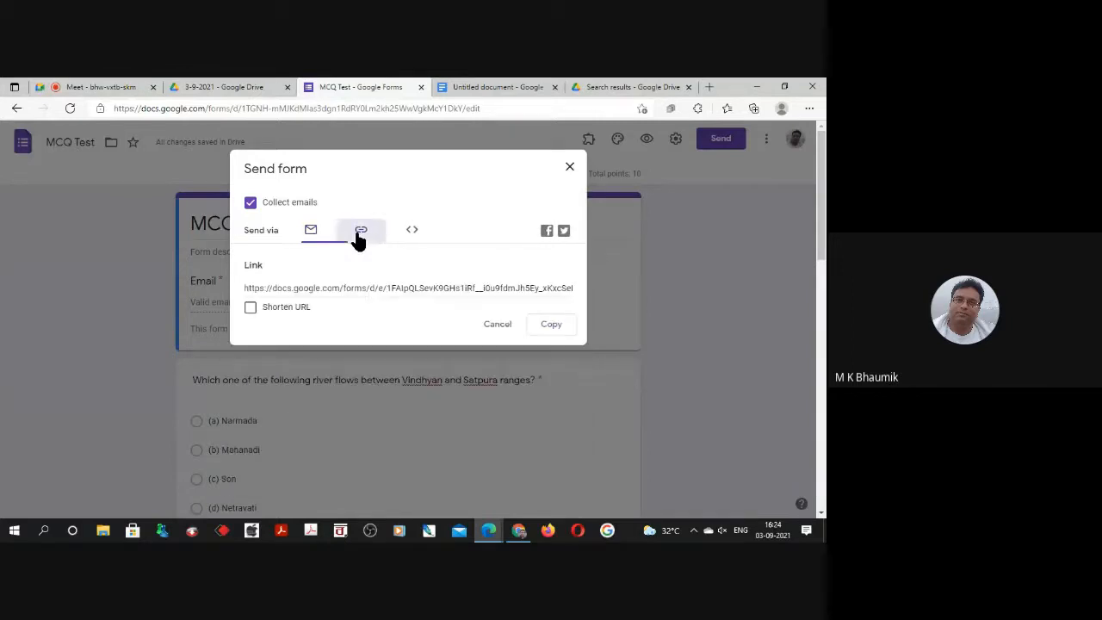
pyautogui.click(250, 308)
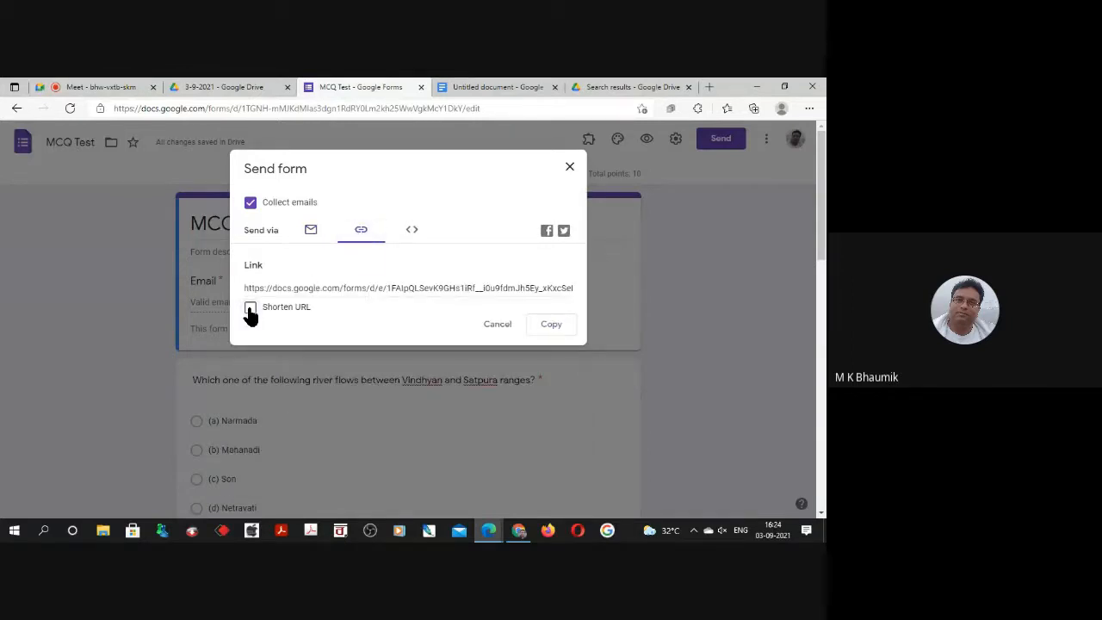
pyautogui.rightClick(348, 288)
pyautogui.click(379, 302)
pyautogui.click(555, 327)
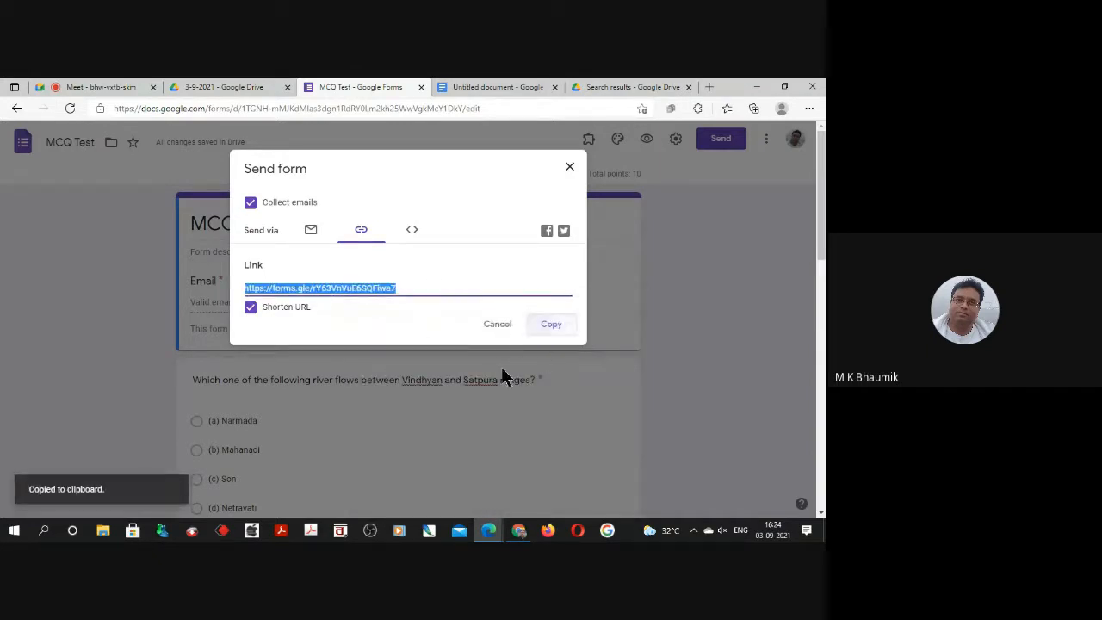
pyautogui.click(498, 328)
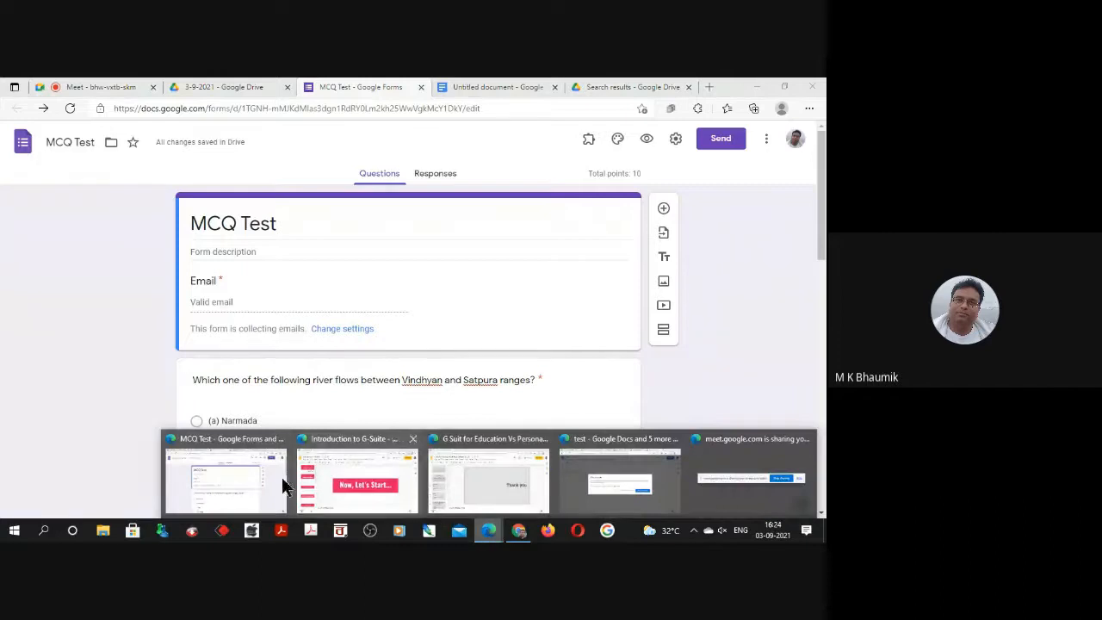
# Switch to the Google Meet call and post the copied form link in the in-call messages.
pyautogui.click(247, 467)
pyautogui.click(73, 87)
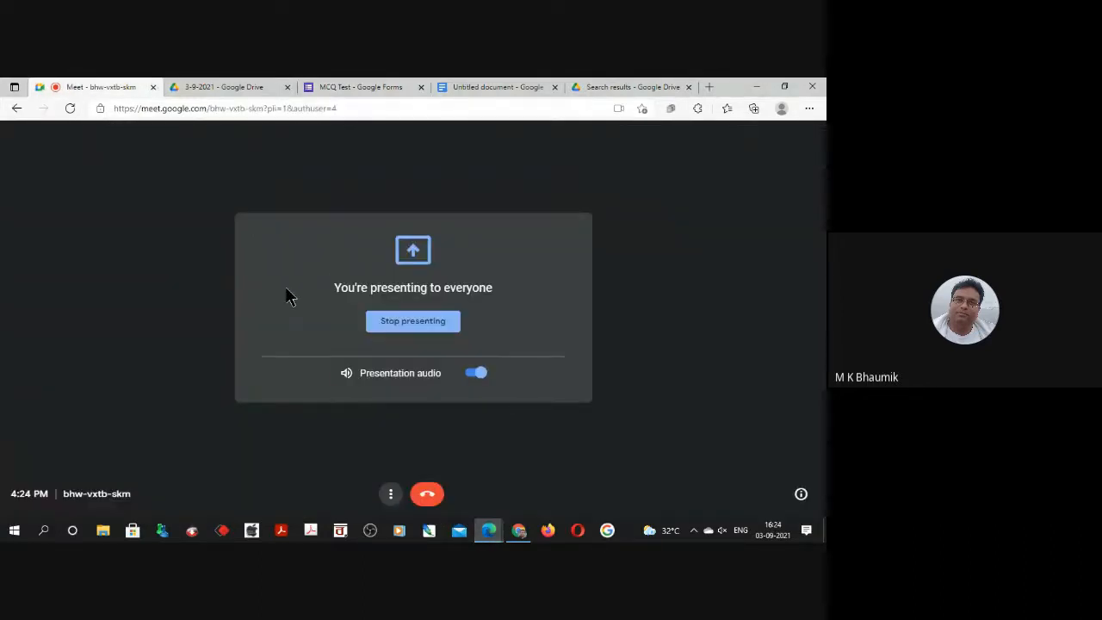
pyautogui.click(428, 496)
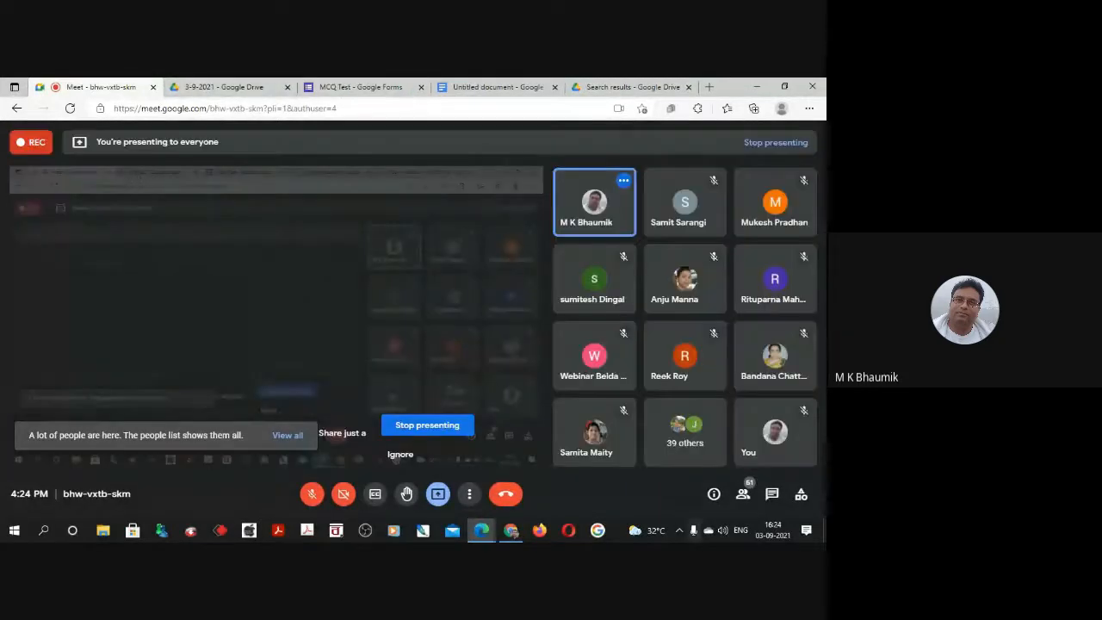
pyautogui.click(771, 494)
pyautogui.rightClick(668, 445)
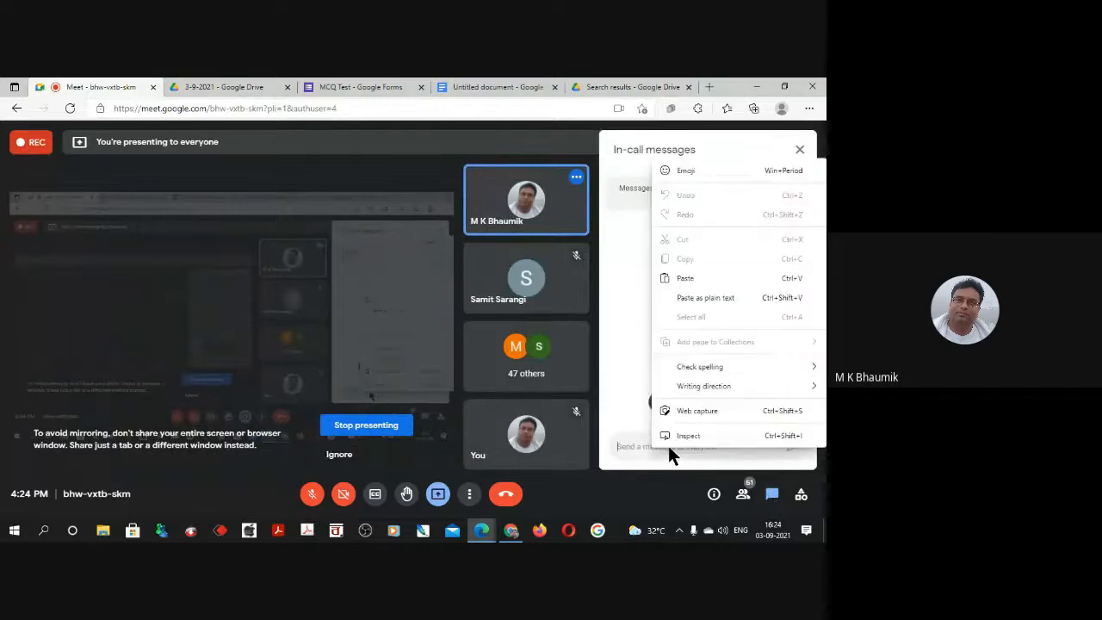
pyautogui.click(691, 277)
pyautogui.click(792, 446)
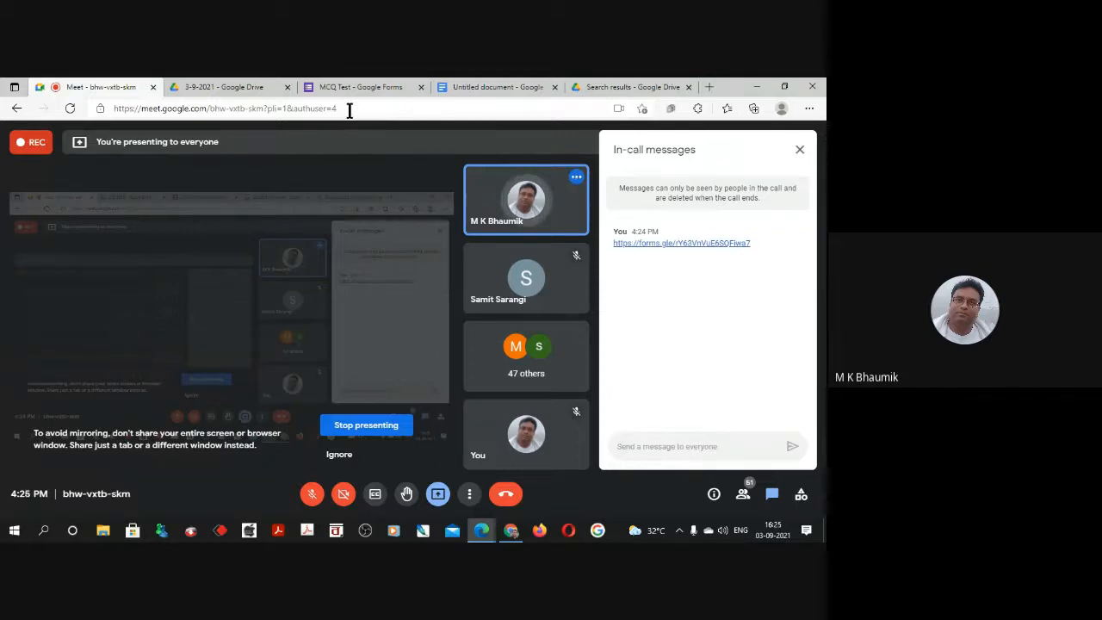
# Return to the MCQ Test form and examine the response summary's insights, scores, and answer charts for all five questions.
pyautogui.click(337, 83)
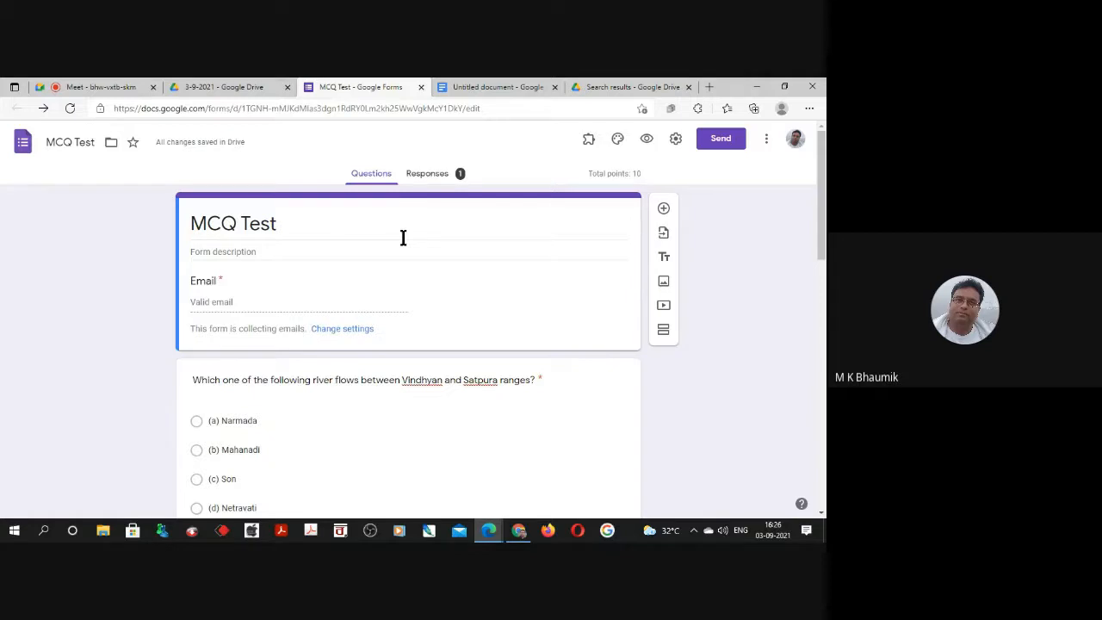
pyautogui.click(426, 173)
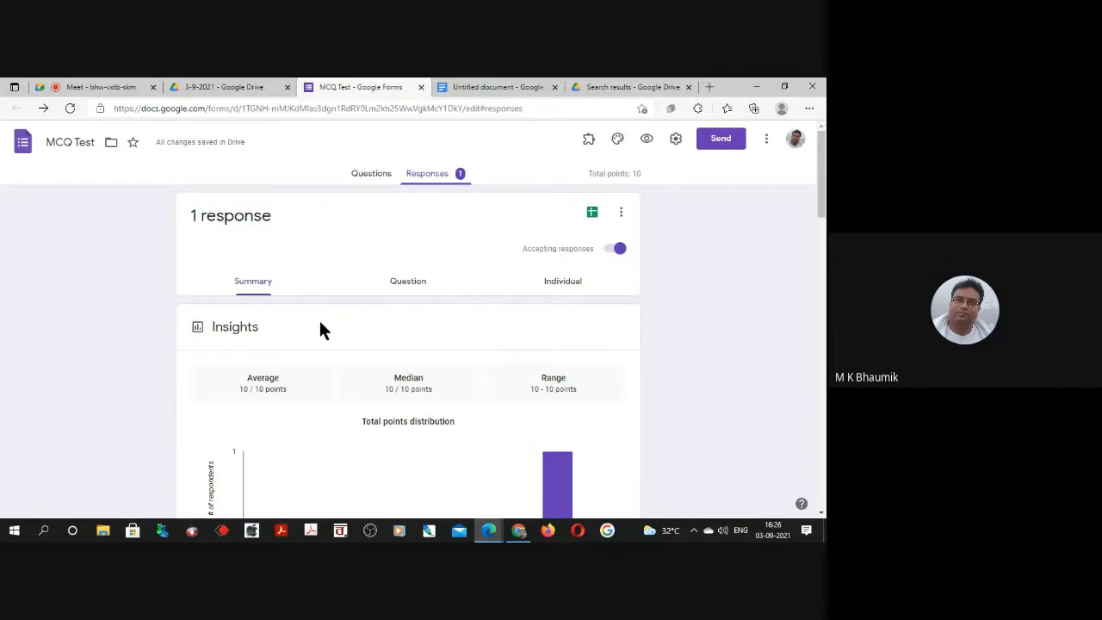
pyautogui.scroll(-3, 317, 317)
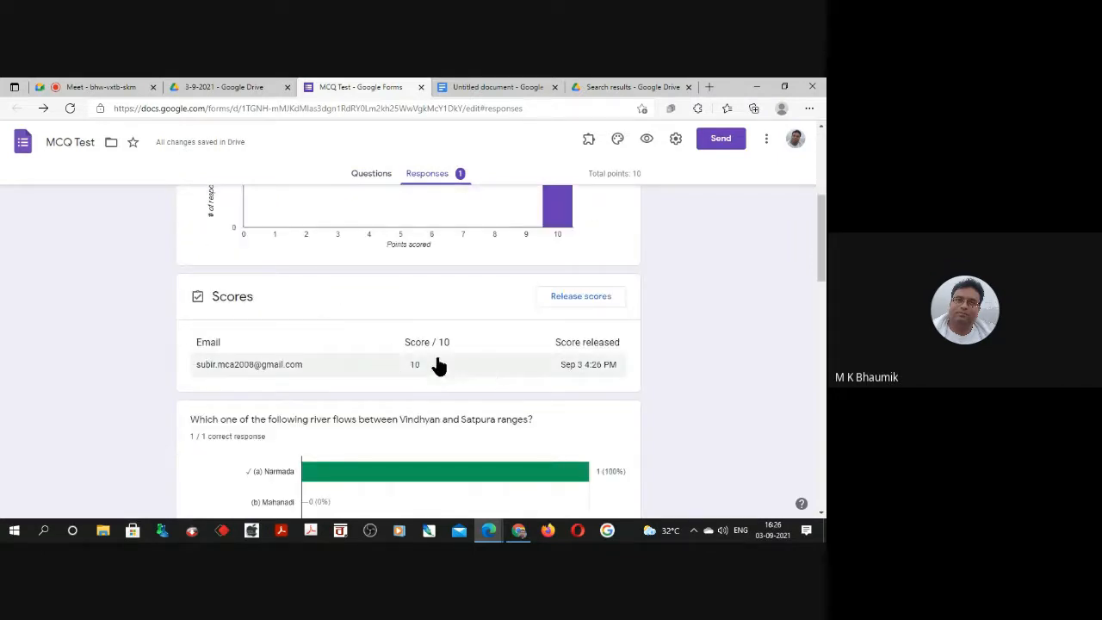
pyautogui.scroll(1, 417, 377)
pyautogui.scroll(4, 417, 377)
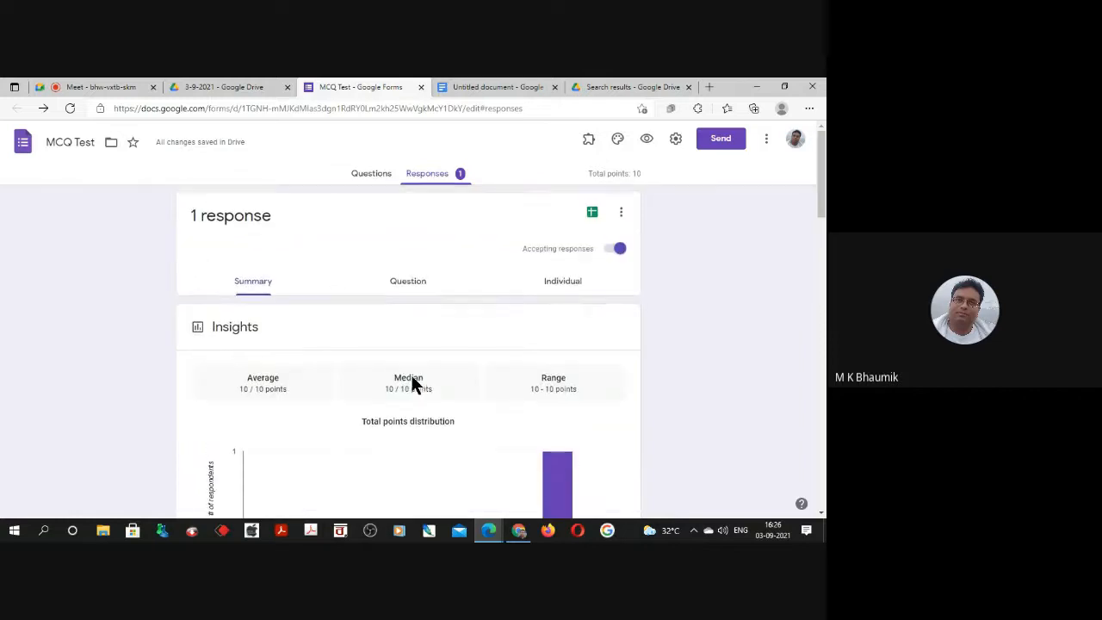
pyautogui.scroll(-8, 406, 308)
pyautogui.scroll(3, 407, 310)
pyautogui.scroll(-2, 405, 310)
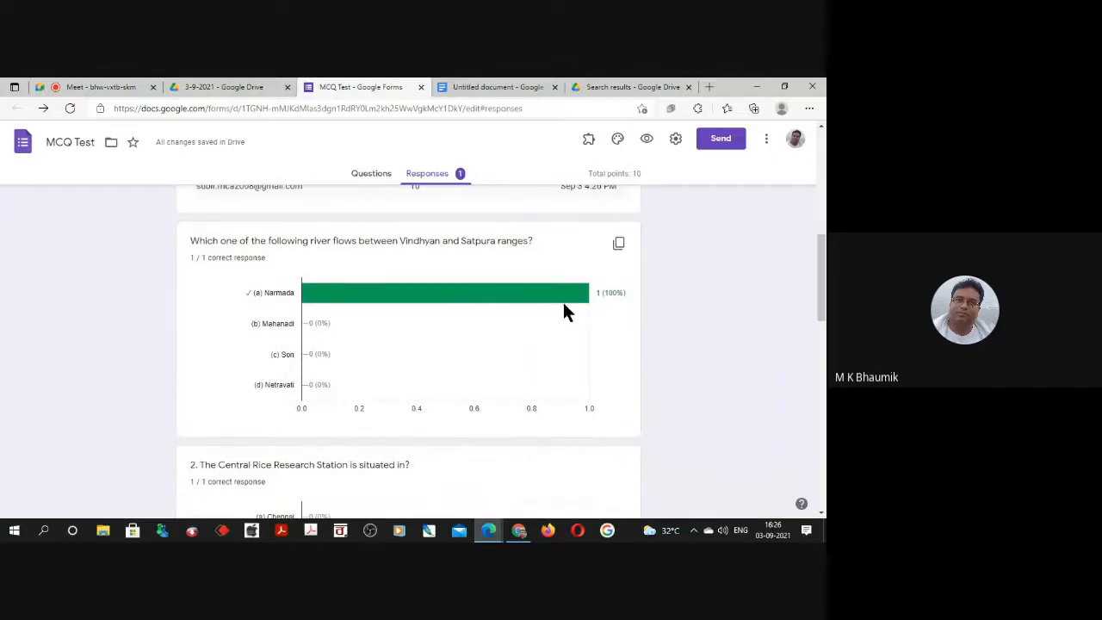
pyautogui.scroll(-3, 580, 310)
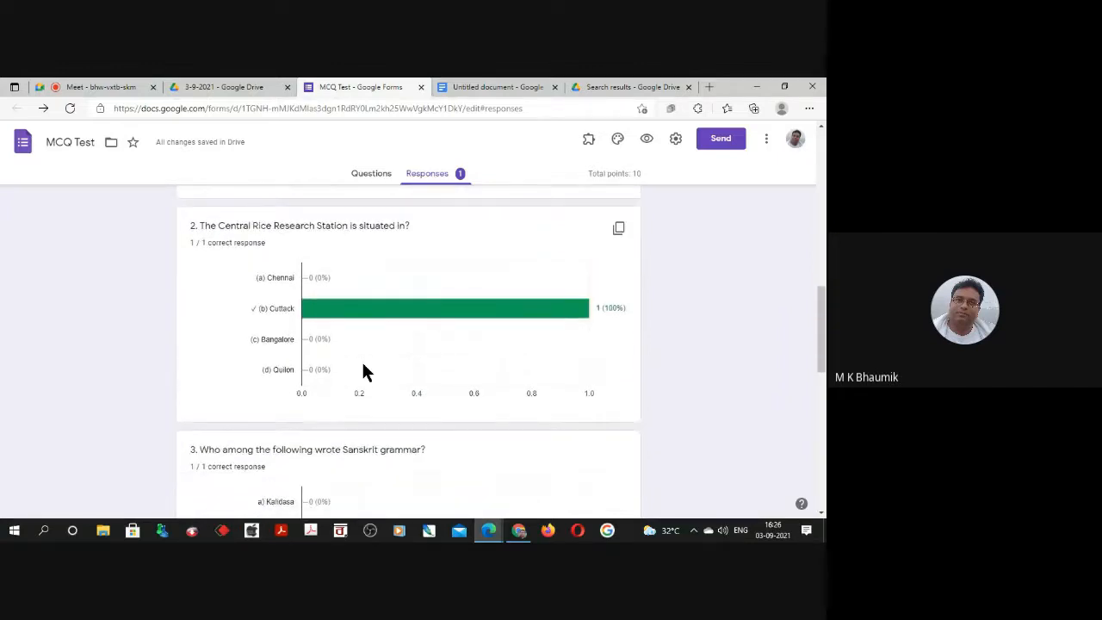
pyautogui.scroll(-3, 346, 359)
pyautogui.scroll(-4, 347, 372)
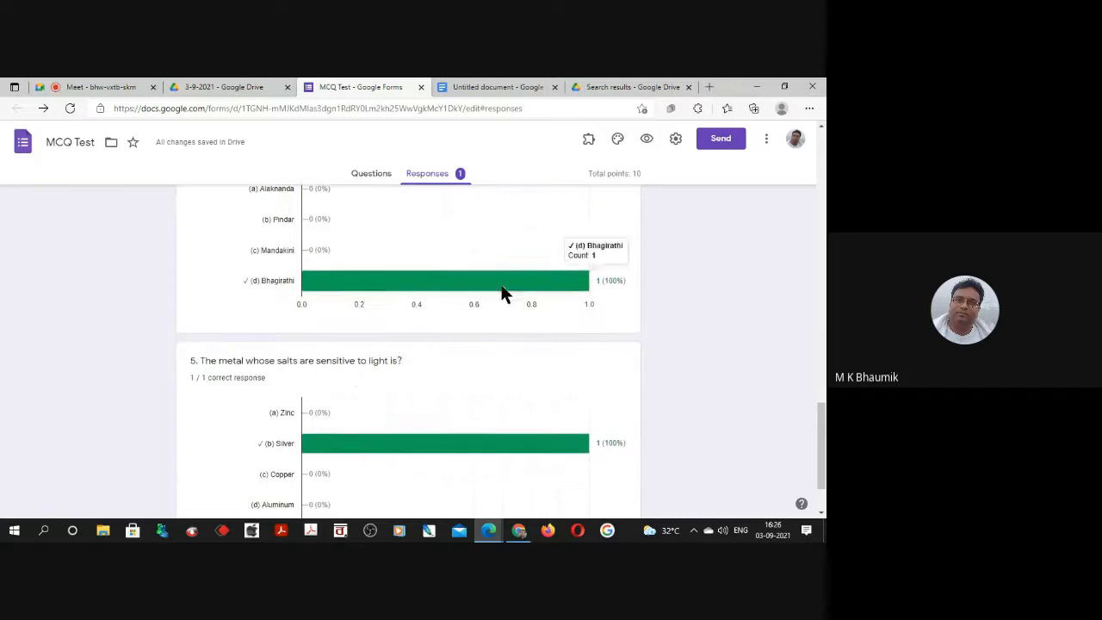
pyautogui.scroll(-1, 287, 457)
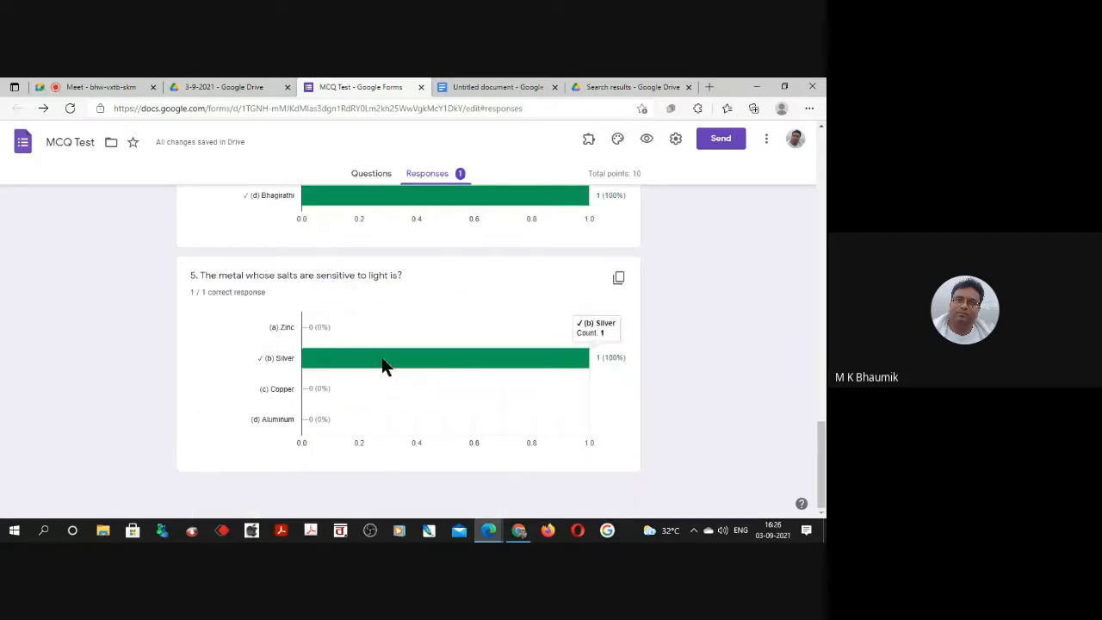
# Recheck the summary's points distribution and respondent scores, and inspect the answer chart for the Sanskrit grammar question.
pyautogui.scroll(15, 380, 352)
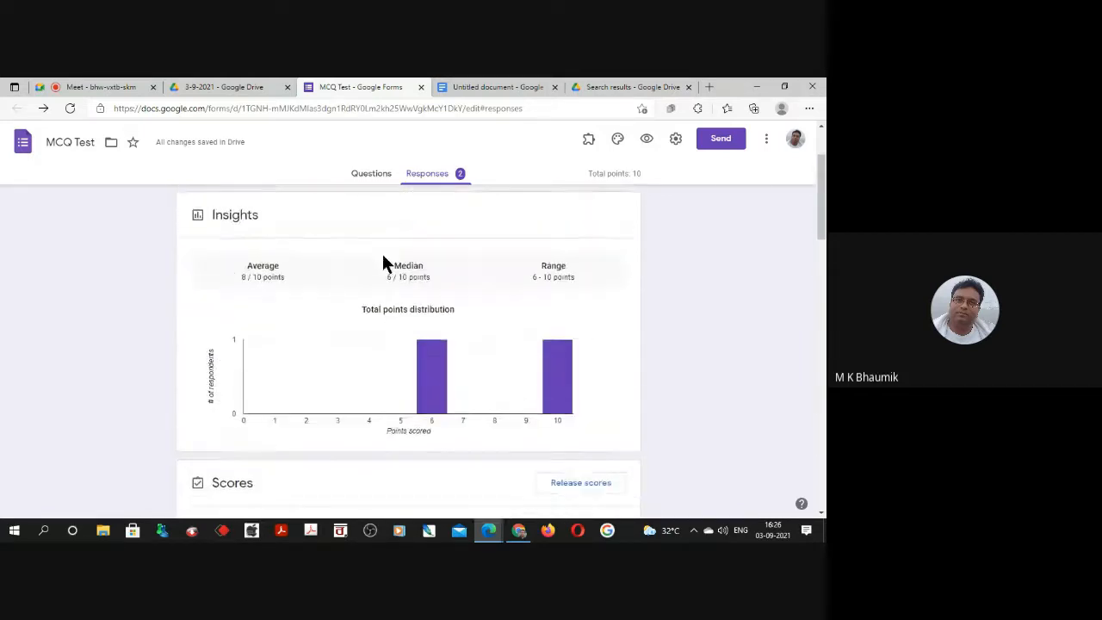
pyautogui.scroll(2, 372, 379)
pyautogui.scroll(-4, 392, 366)
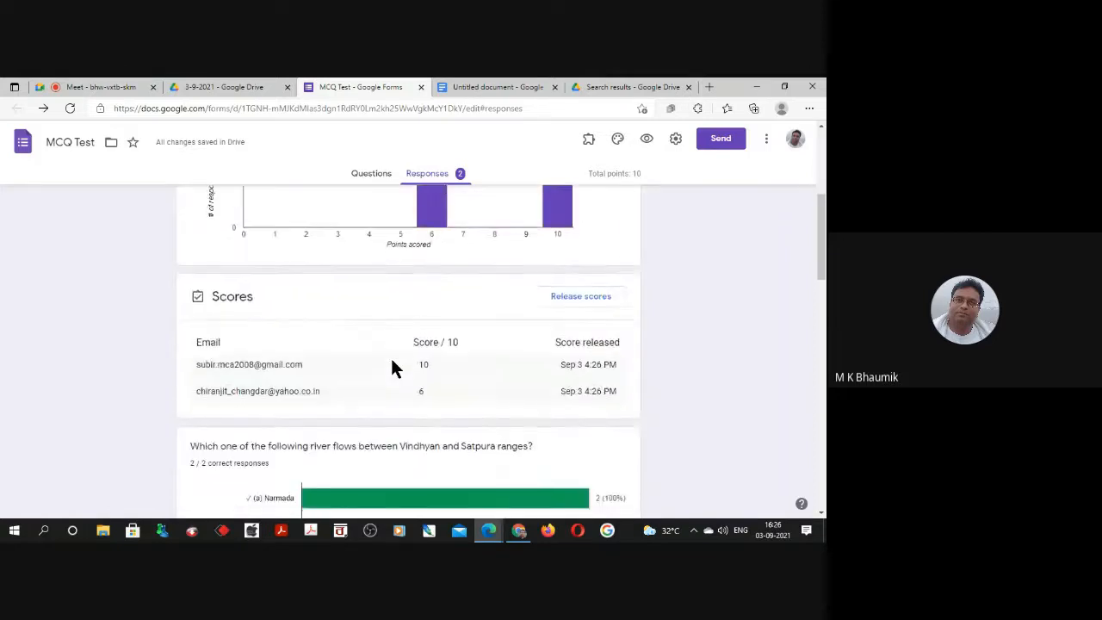
pyautogui.scroll(-10, 392, 368)
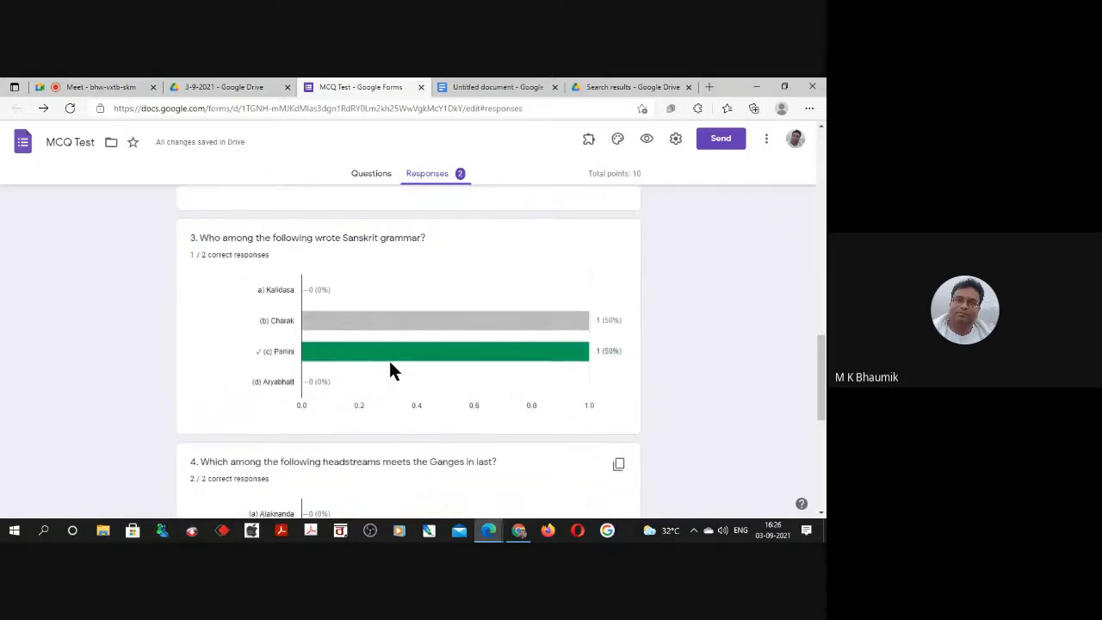
pyautogui.moveTo(390, 325)
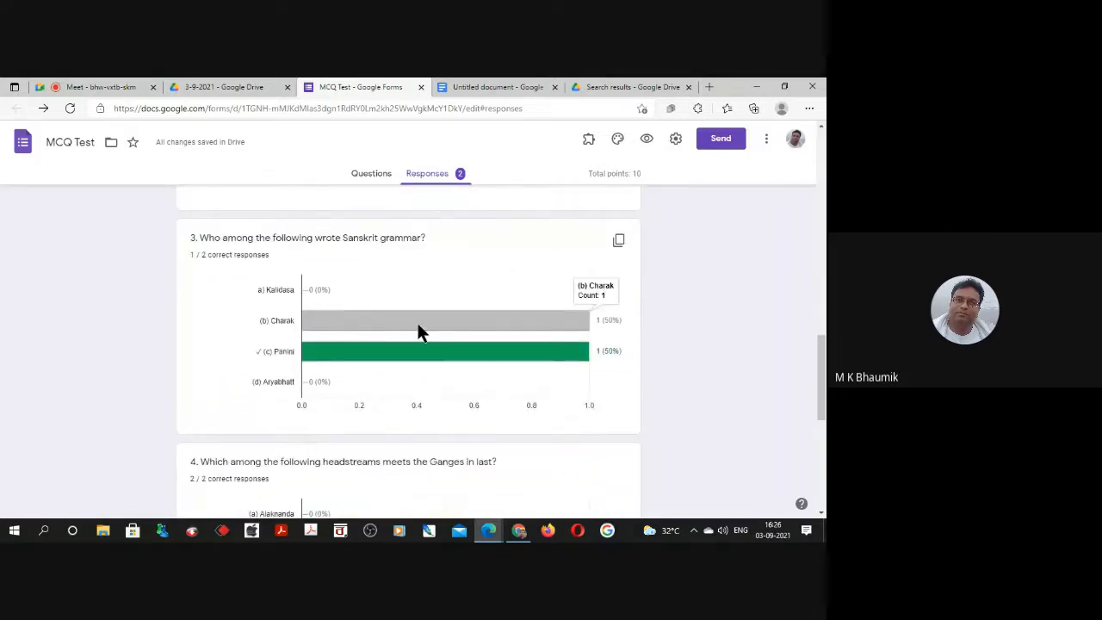
pyautogui.scroll(8, 418, 330)
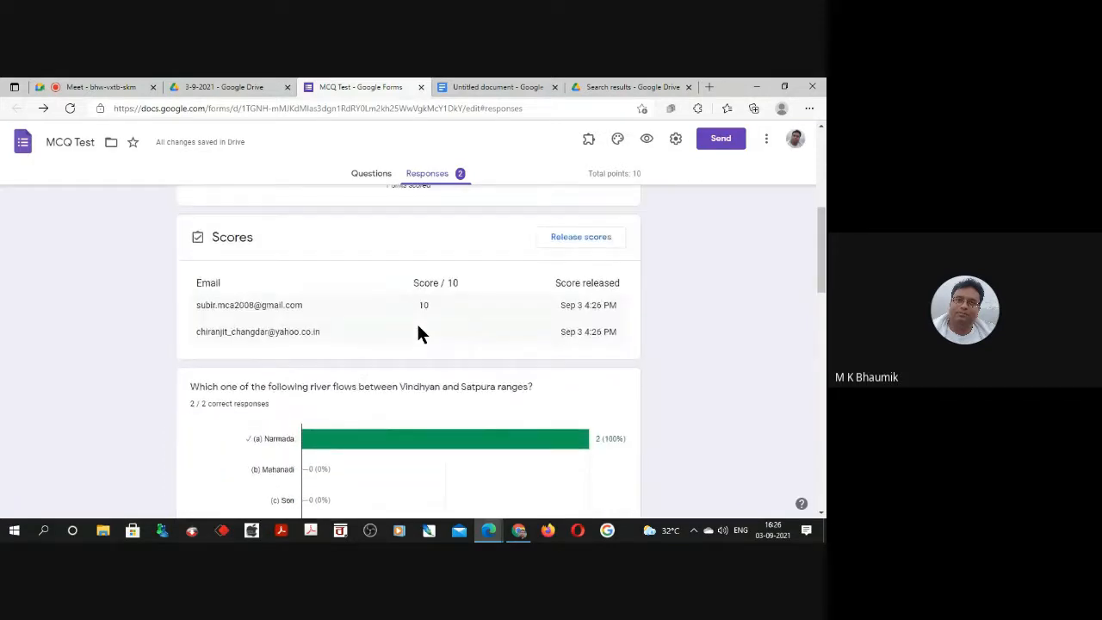
pyautogui.scroll(5, 418, 331)
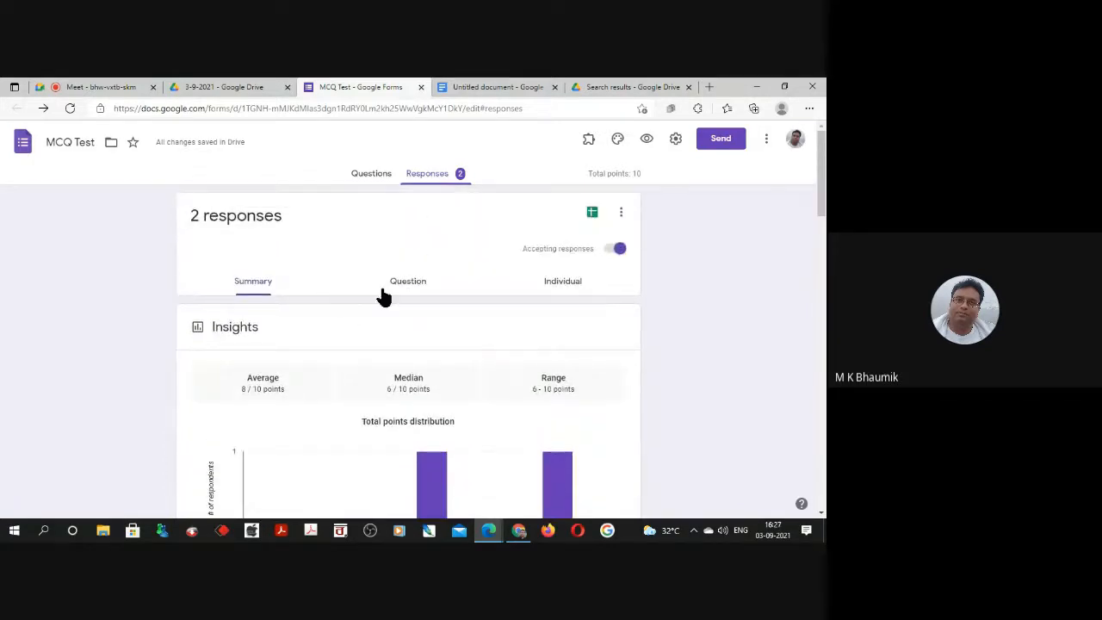
# Show the individual responses and examine the second respondent's score, email field, and marked answers.
pyautogui.click(558, 288)
pyautogui.click(468, 325)
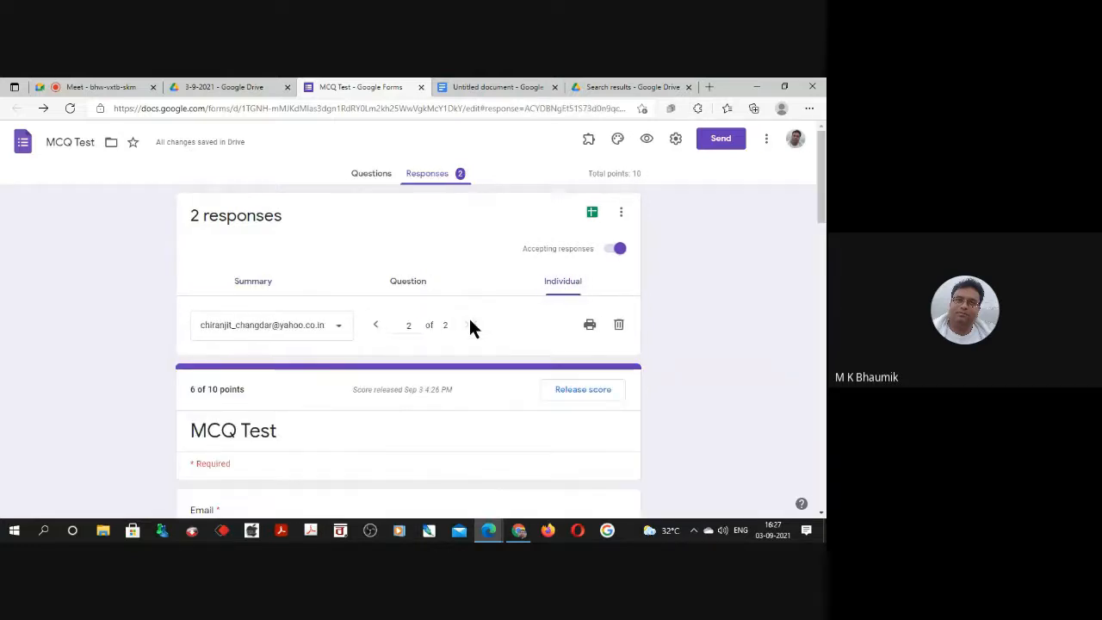
pyautogui.scroll(-3, 470, 314)
pyautogui.scroll(2, 469, 313)
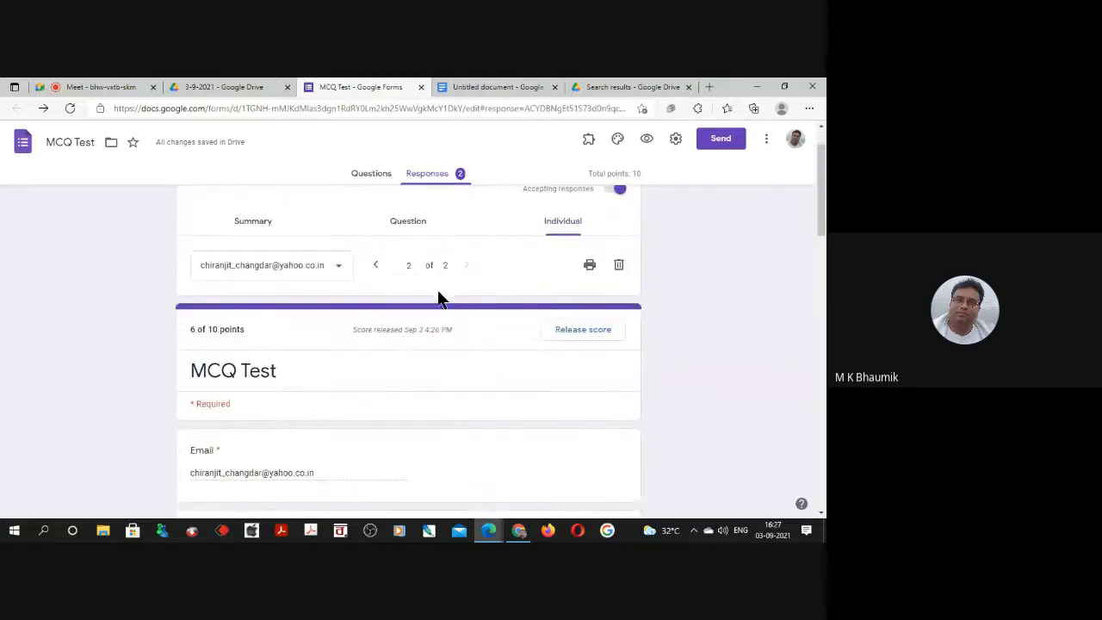
pyautogui.scroll(1, 445, 308)
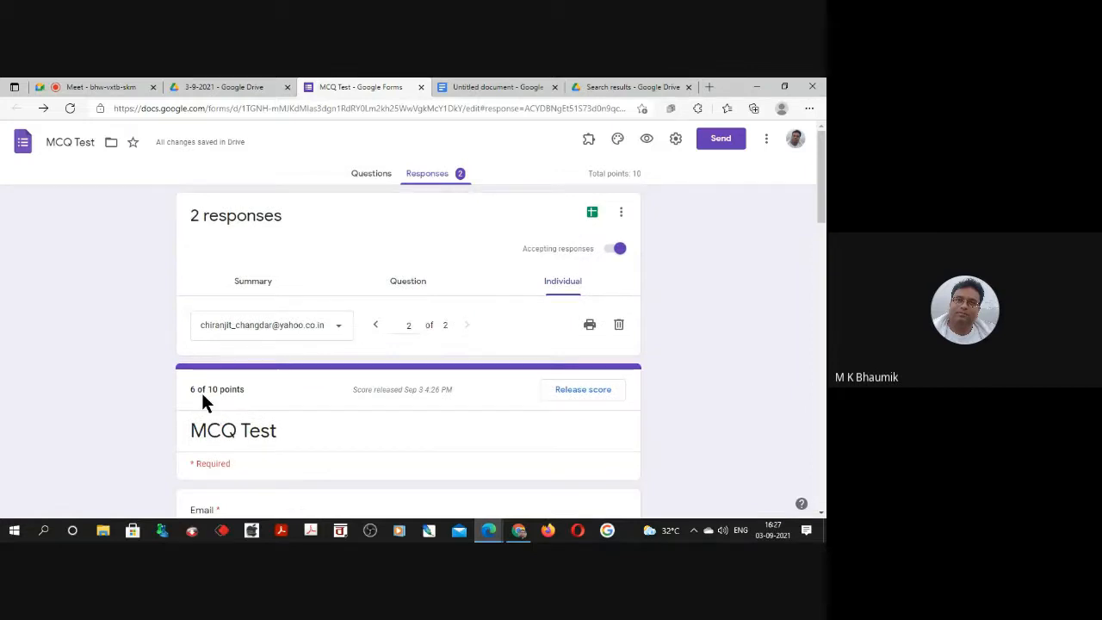
pyautogui.scroll(-1, 203, 402)
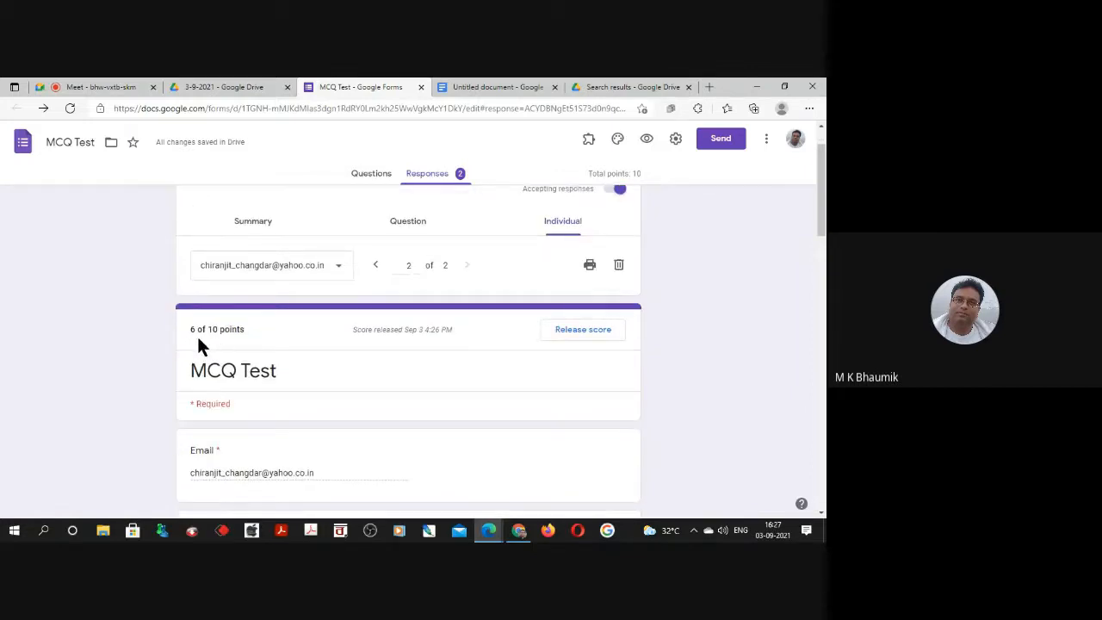
pyautogui.scroll(-2, 214, 333)
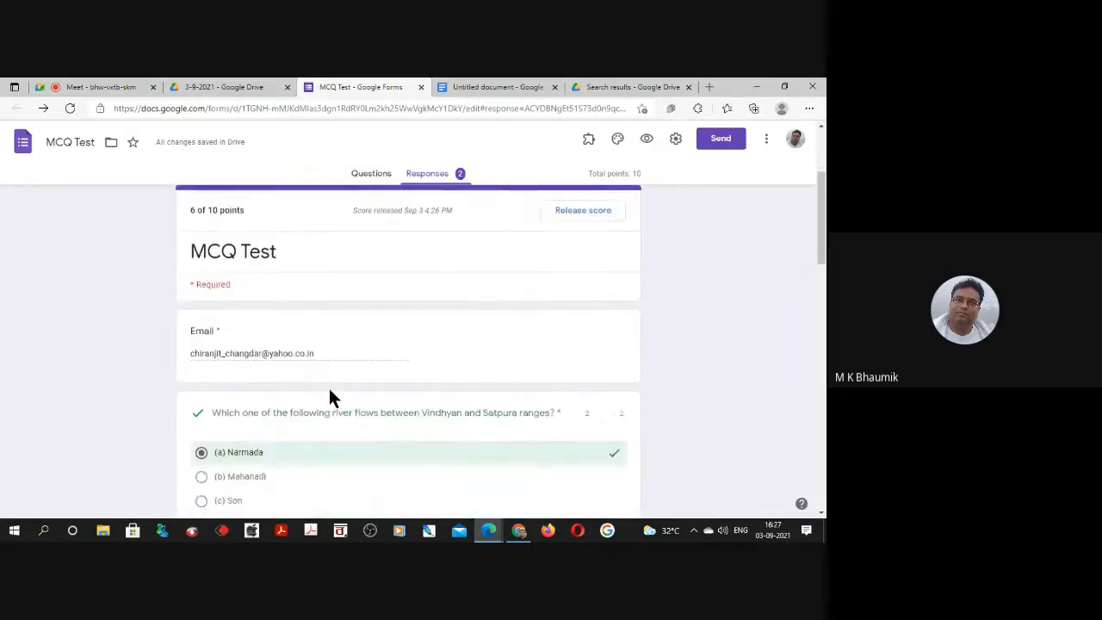
# Create a new spreadsheet named MCQ Test (Responses) for the form's responses, and return to the form.
pyautogui.scroll(3, 328, 386)
pyautogui.click(593, 212)
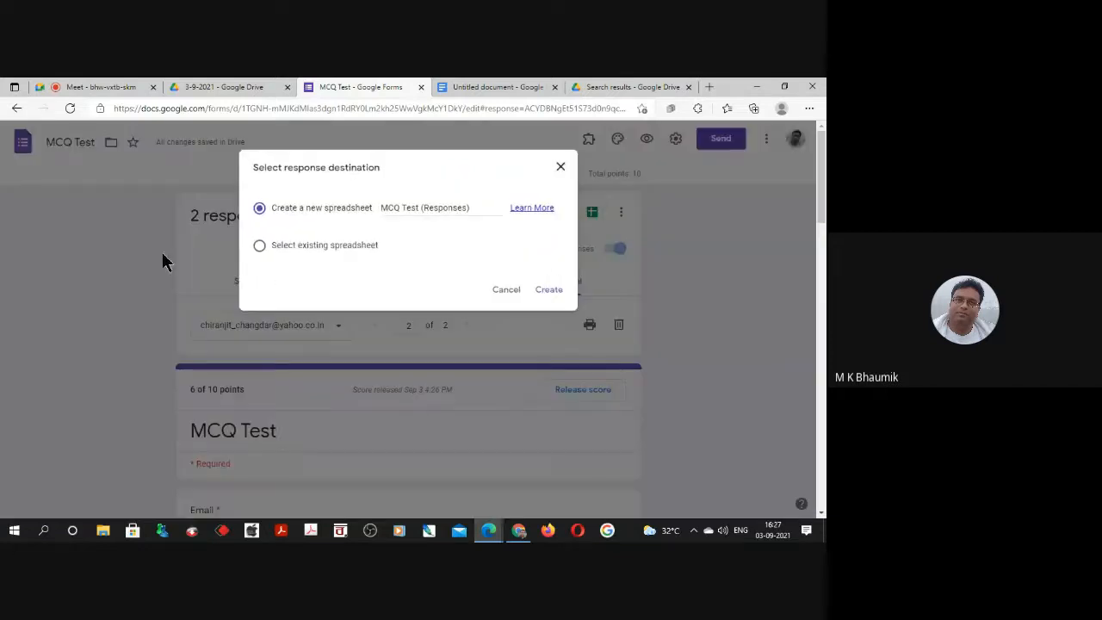
pyautogui.click(538, 292)
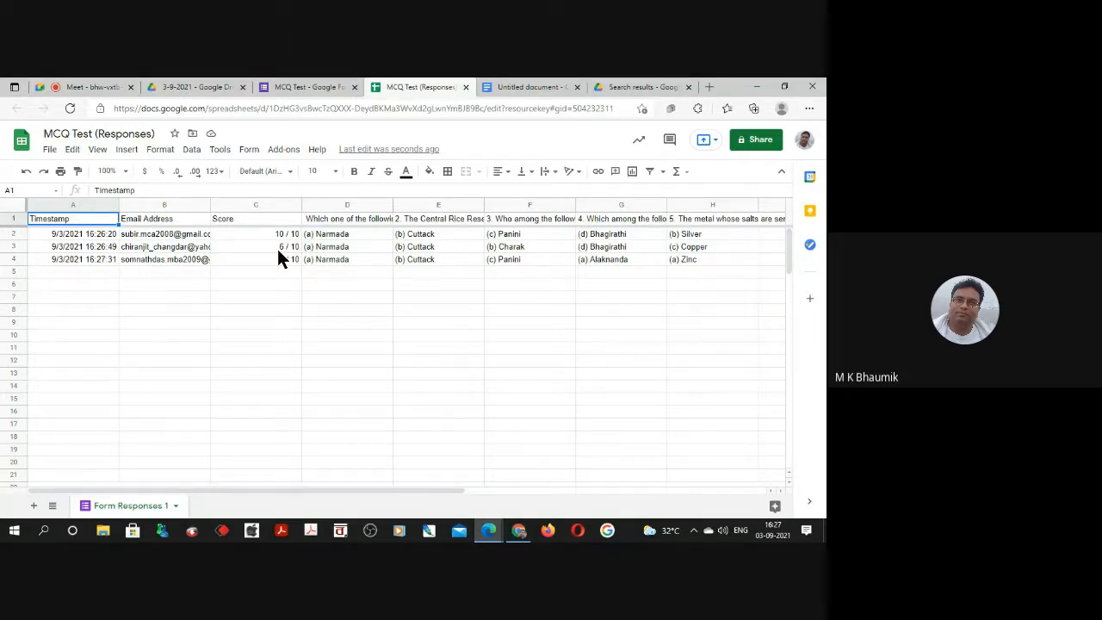
pyautogui.click(302, 87)
pyautogui.scroll(-2, 307, 336)
pyautogui.scroll(2, 308, 321)
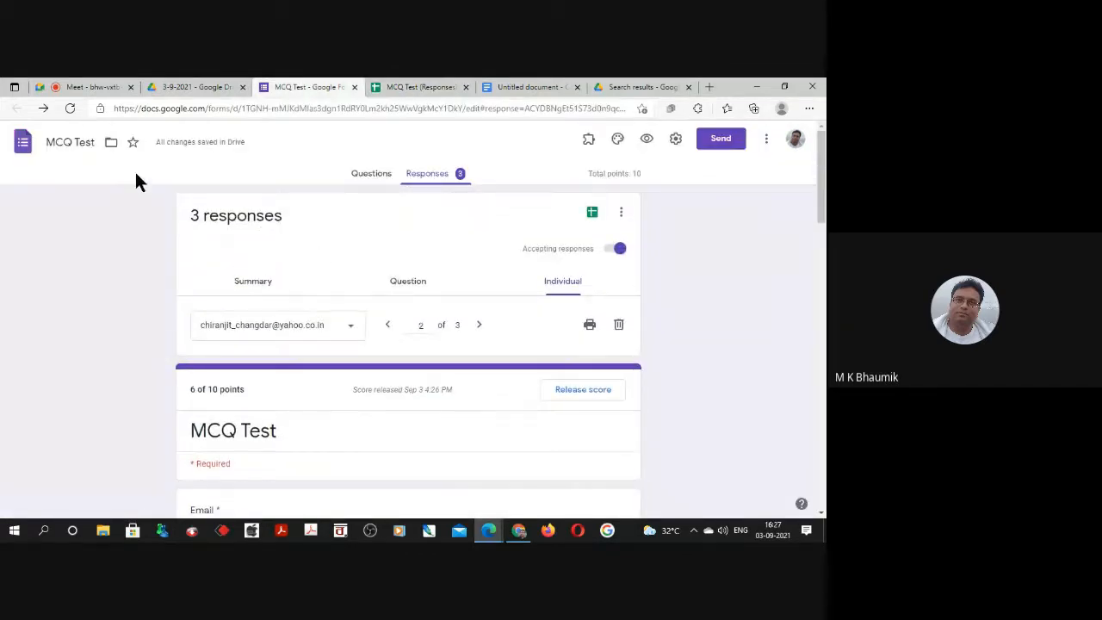
# Return to the form's questions and add a new question after question 5 about the light-sensitive metal salts.
pyautogui.click(374, 176)
pyautogui.scroll(-15, 336, 370)
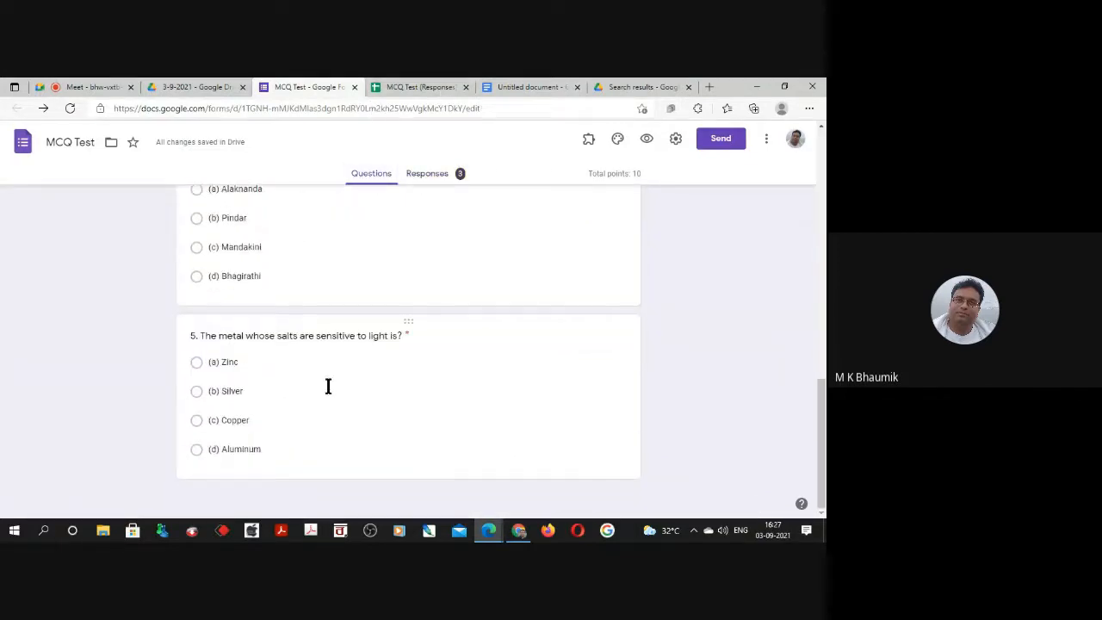
pyautogui.click(413, 420)
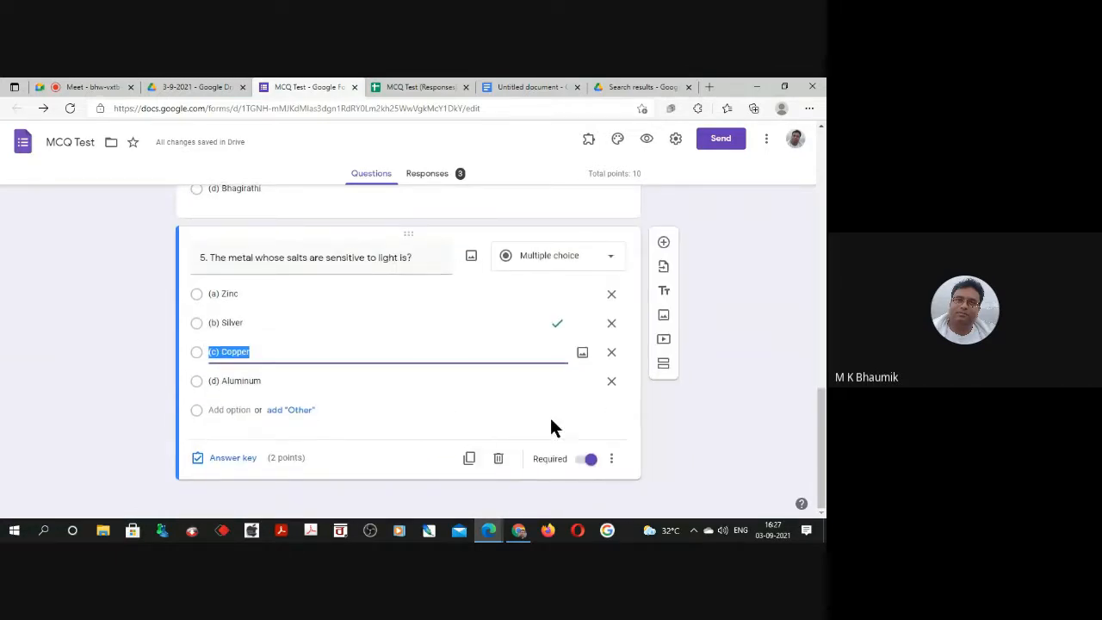
pyautogui.click(687, 246)
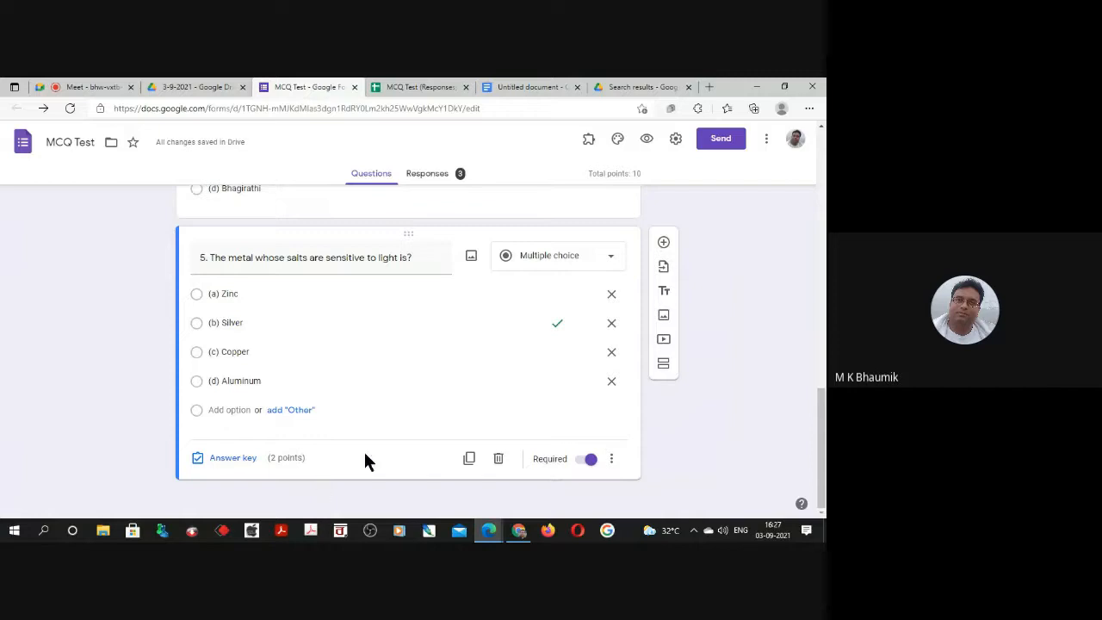
pyautogui.scroll(2, 357, 435)
pyautogui.scroll(-2, 361, 439)
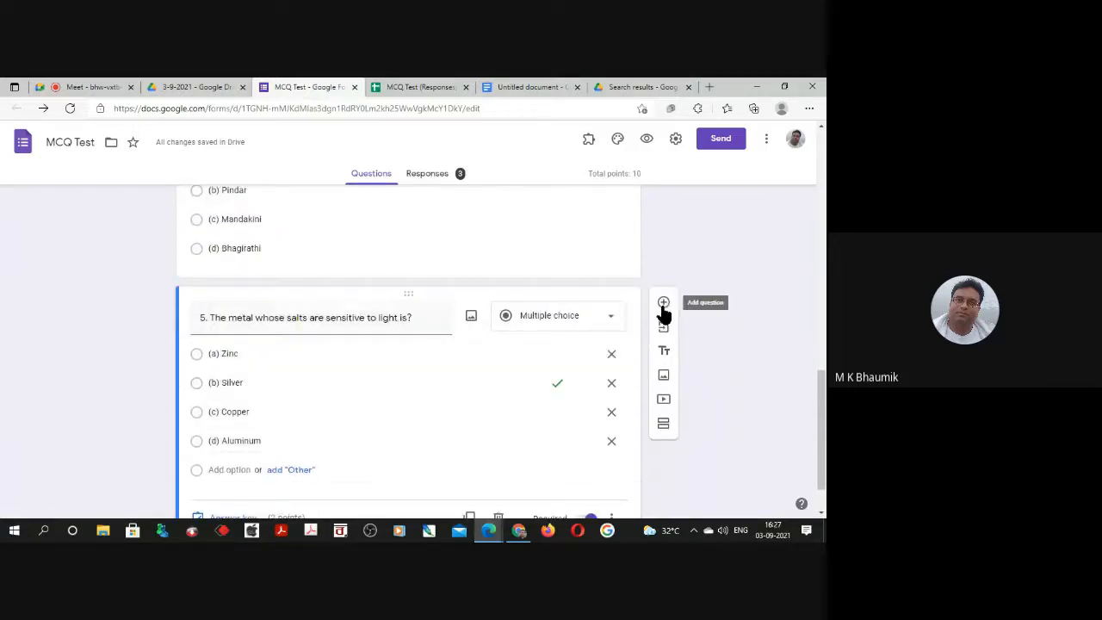
pyautogui.click(664, 303)
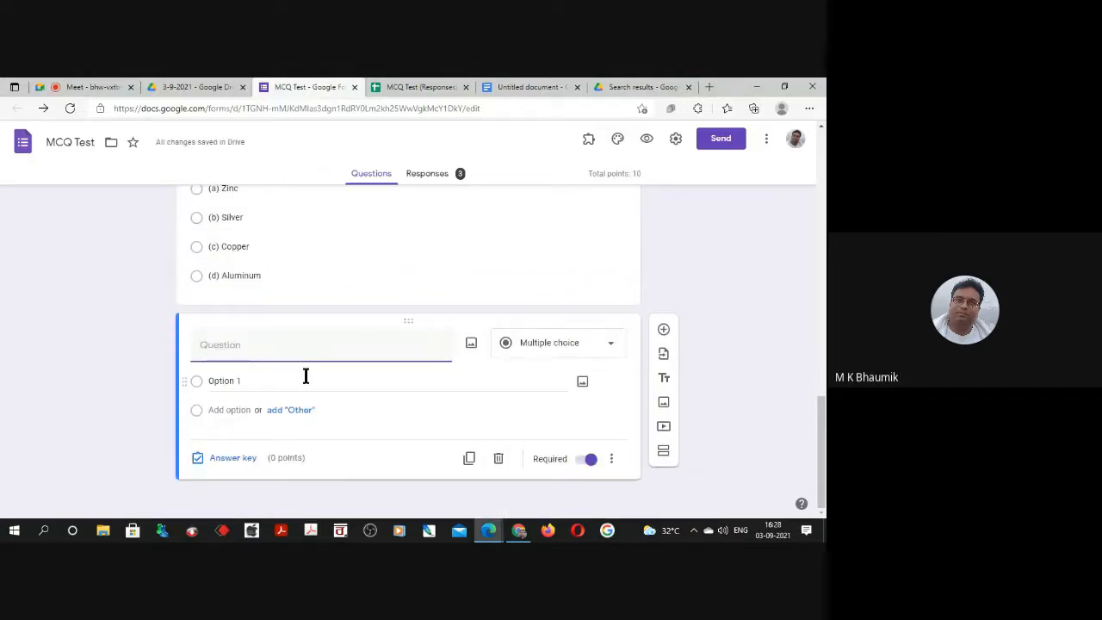
# Enter "Write something about Rabindranath Tagore" as the new question's text, with Paragraph as its answer type.
pyautogui.write('W')
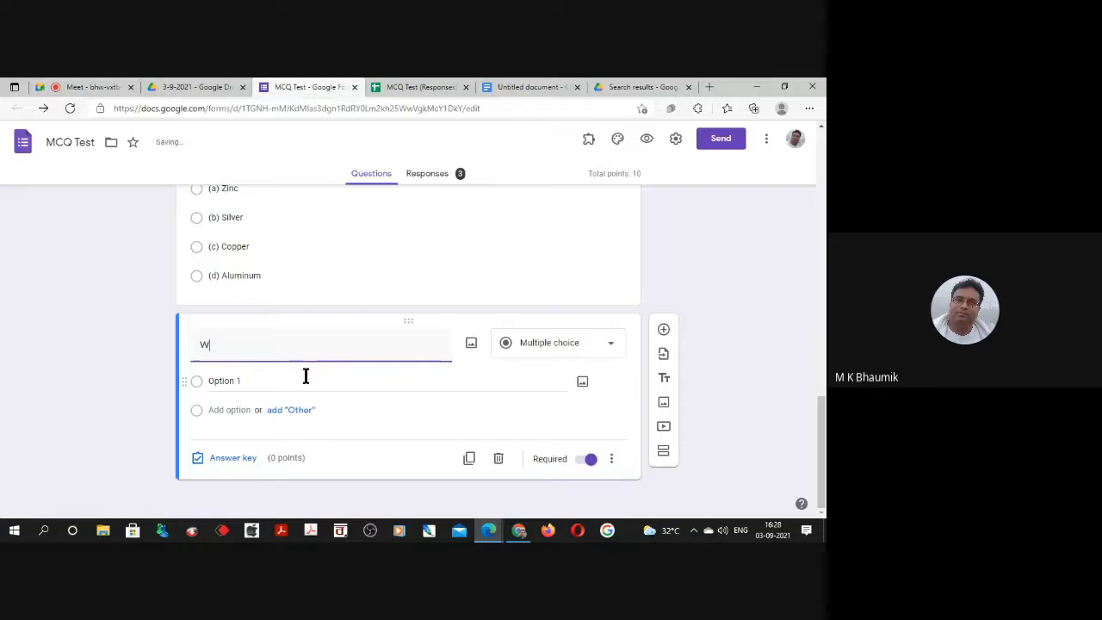
pyautogui.write('rite so')
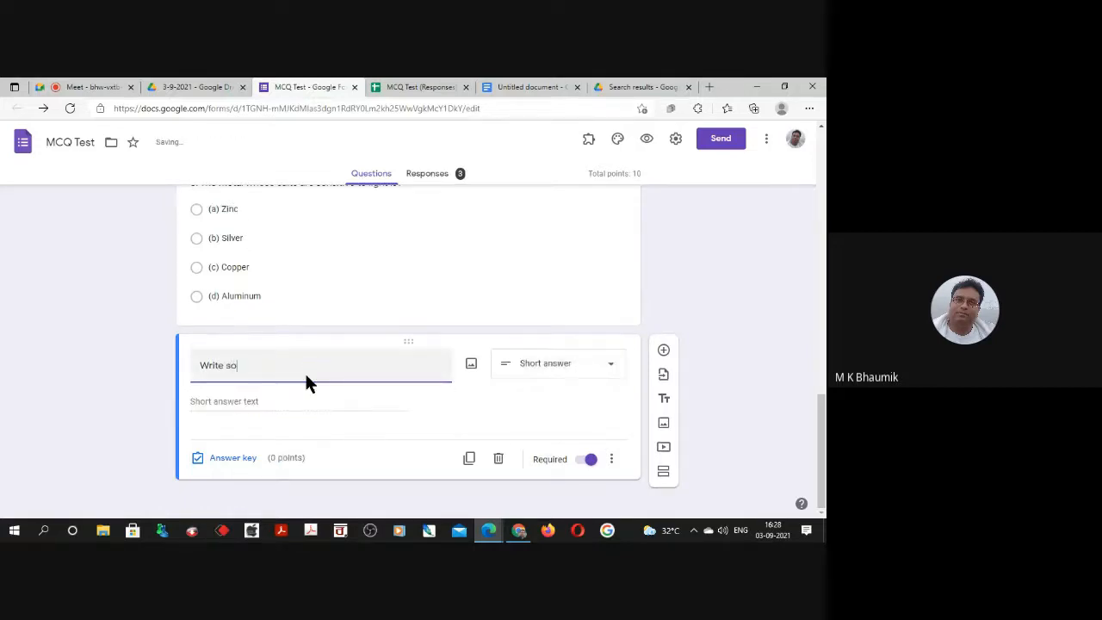
pyautogui.write('mething about Rabindranath T')
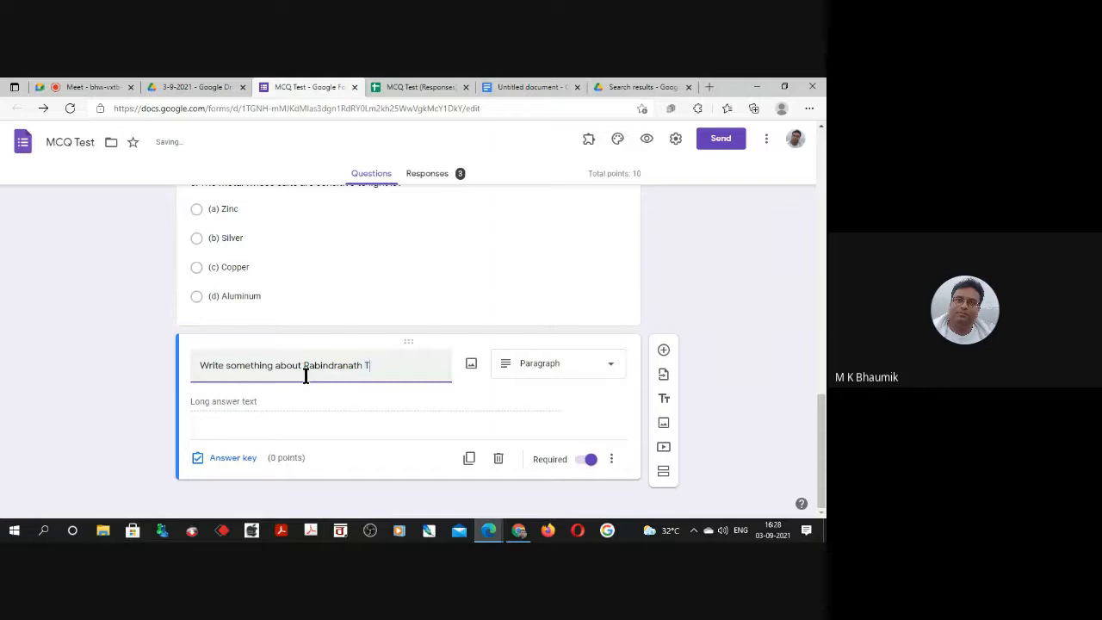
pyautogui.write('agore')
# Set the Rabindranath Tagore question's answer key to 10 points.
pyautogui.click(233, 463)
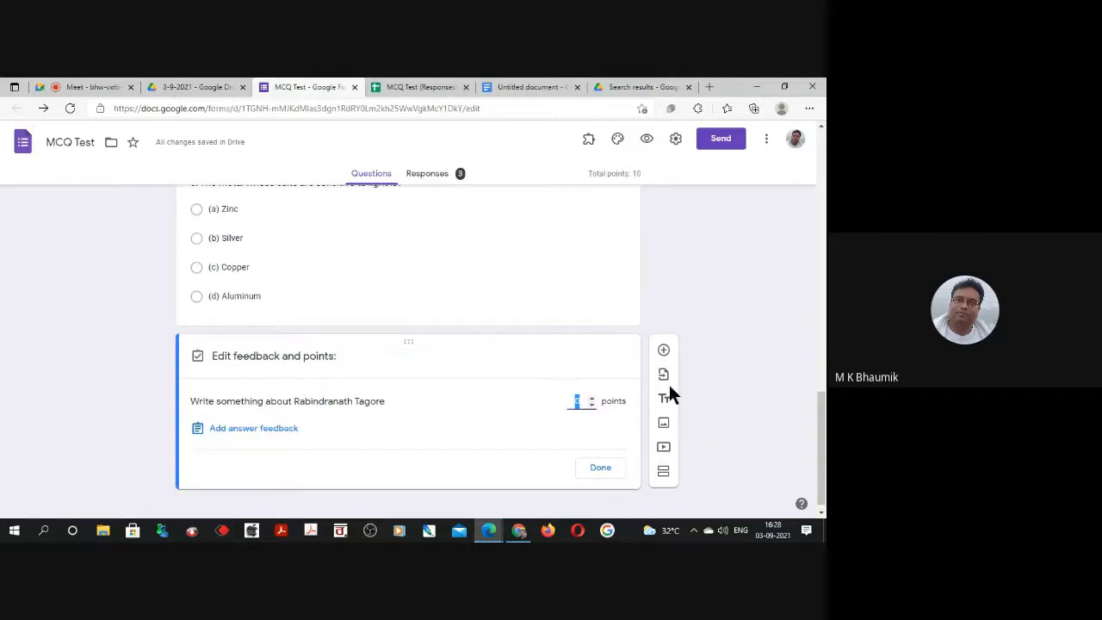
pyautogui.write('10')
pyautogui.click(593, 470)
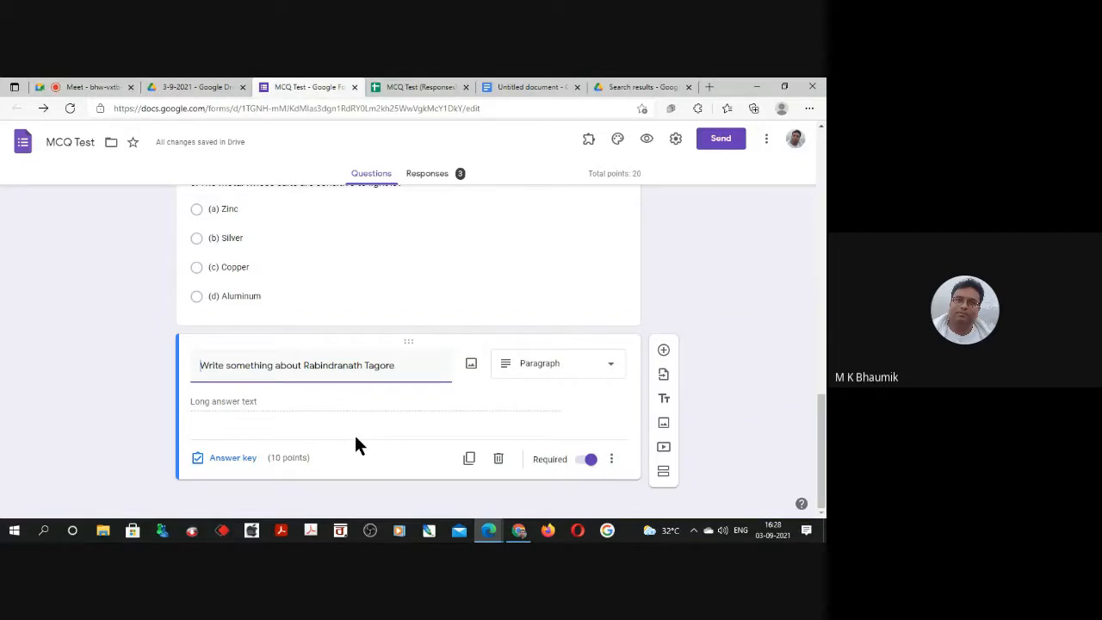
pyautogui.click(244, 460)
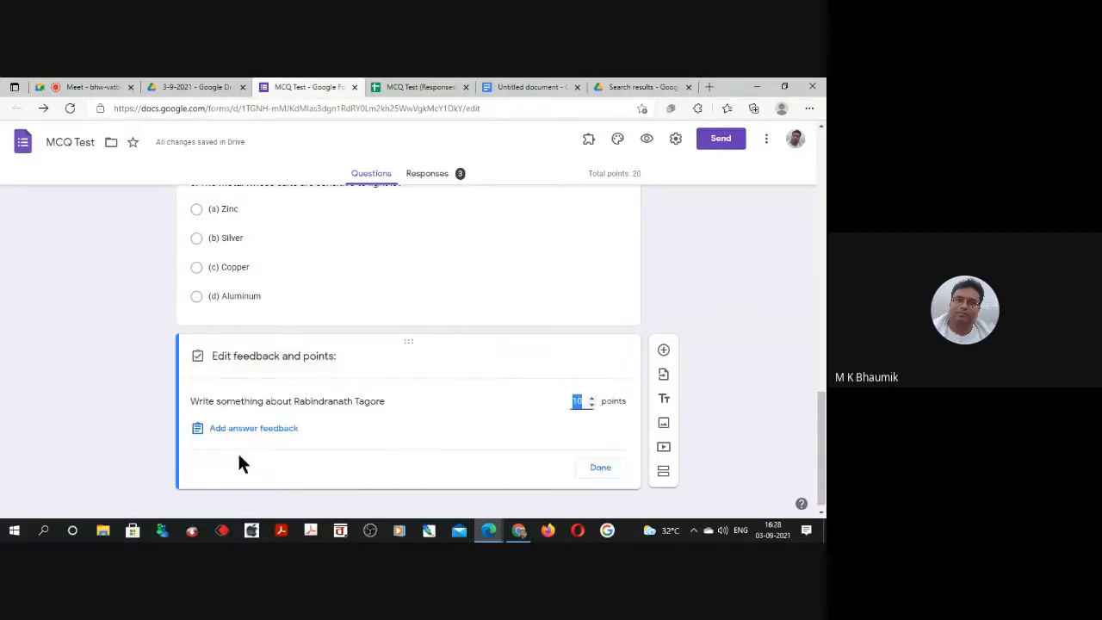
pyautogui.click(247, 433)
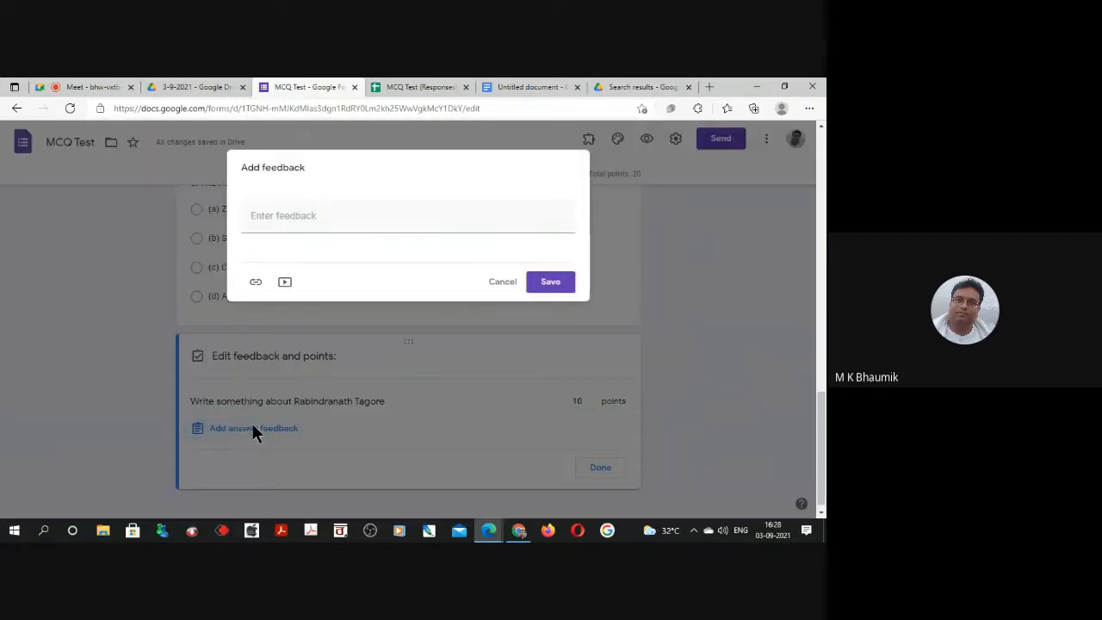
pyautogui.click(503, 283)
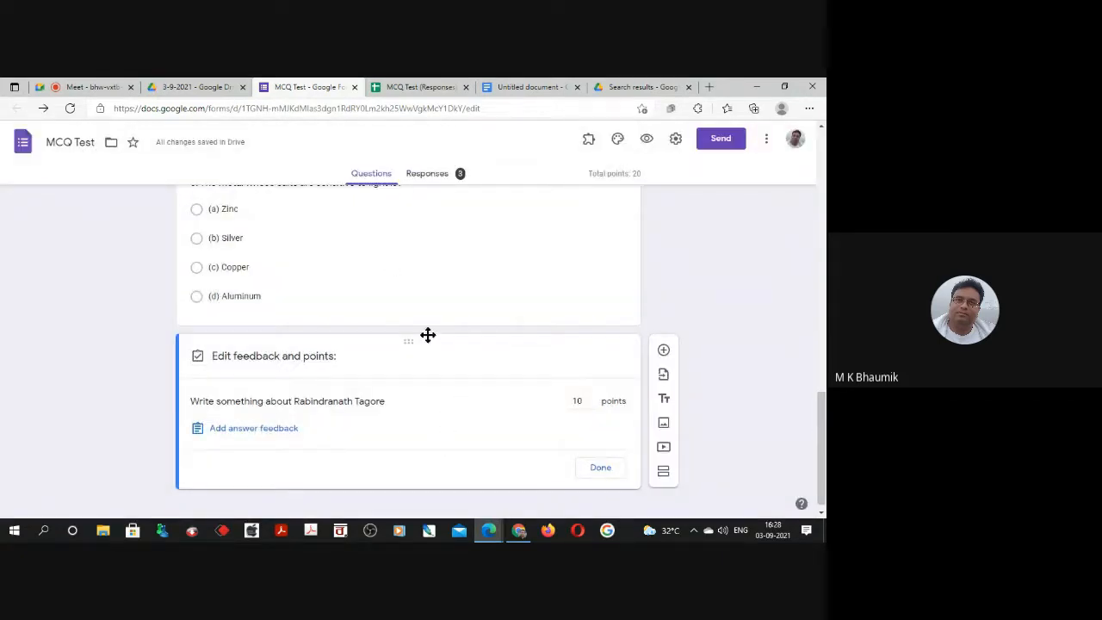
# Check the linked MCQ Test (Responses) spreadsheet, return to the form's last question, and close its feedback and points editor.
pyautogui.scroll(3, 425, 319)
pyautogui.scroll(8, 425, 317)
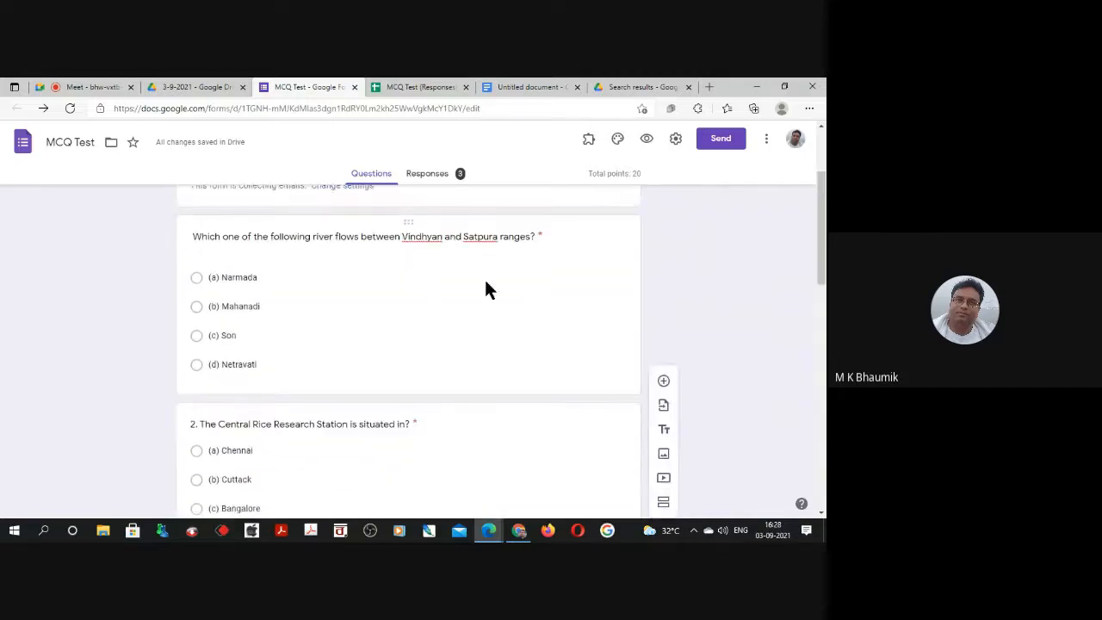
pyautogui.click(421, 87)
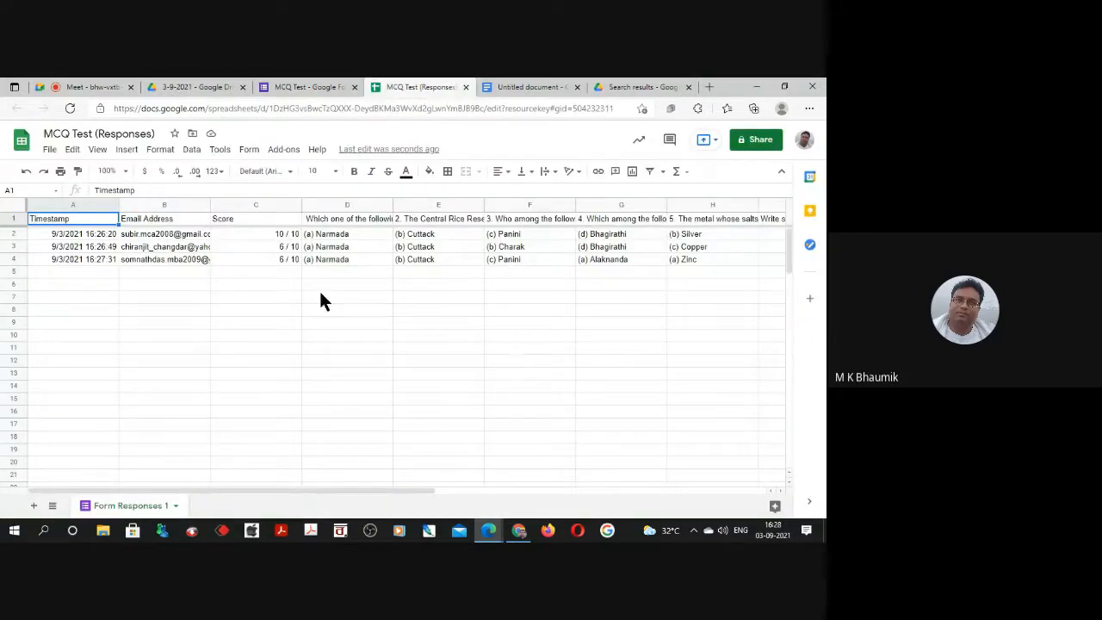
pyautogui.click(303, 87)
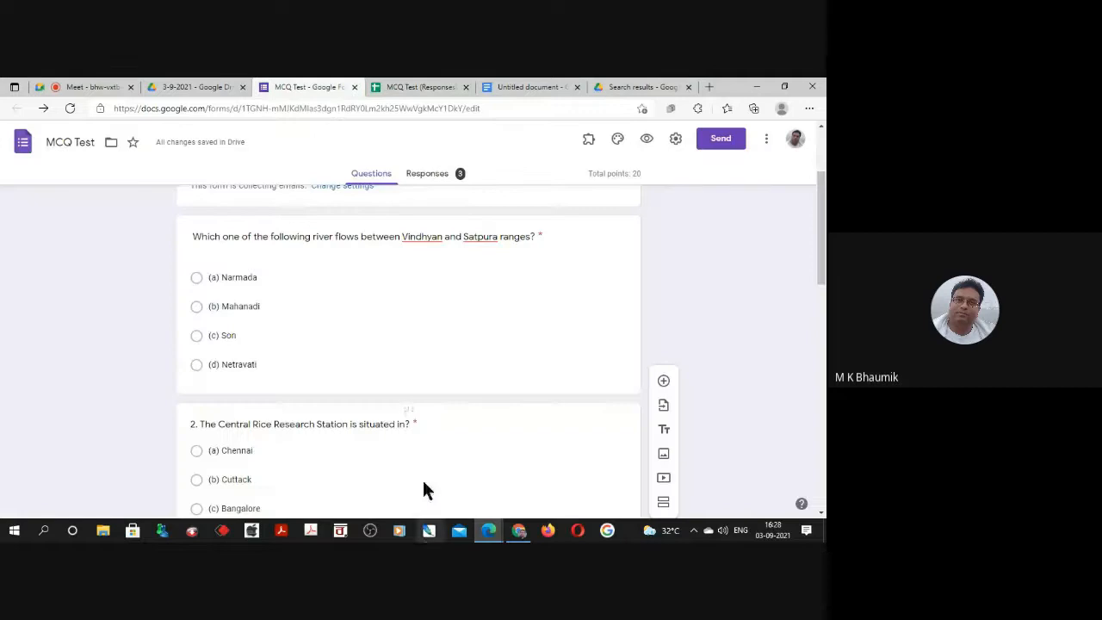
pyautogui.scroll(-10, 427, 457)
pyautogui.scroll(-4, 425, 463)
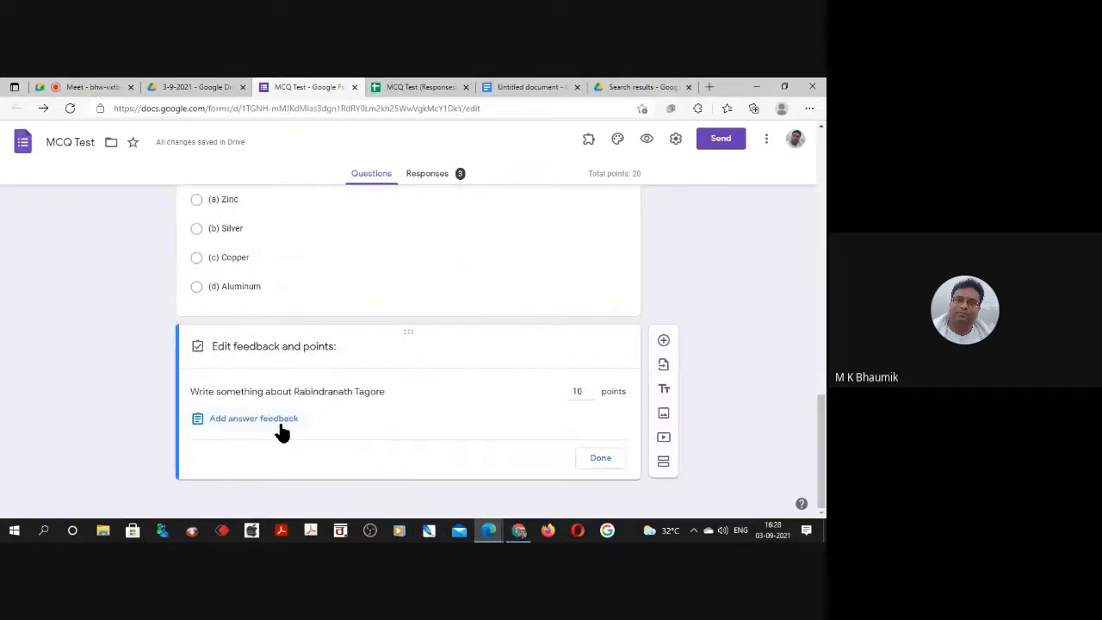
pyautogui.click(602, 459)
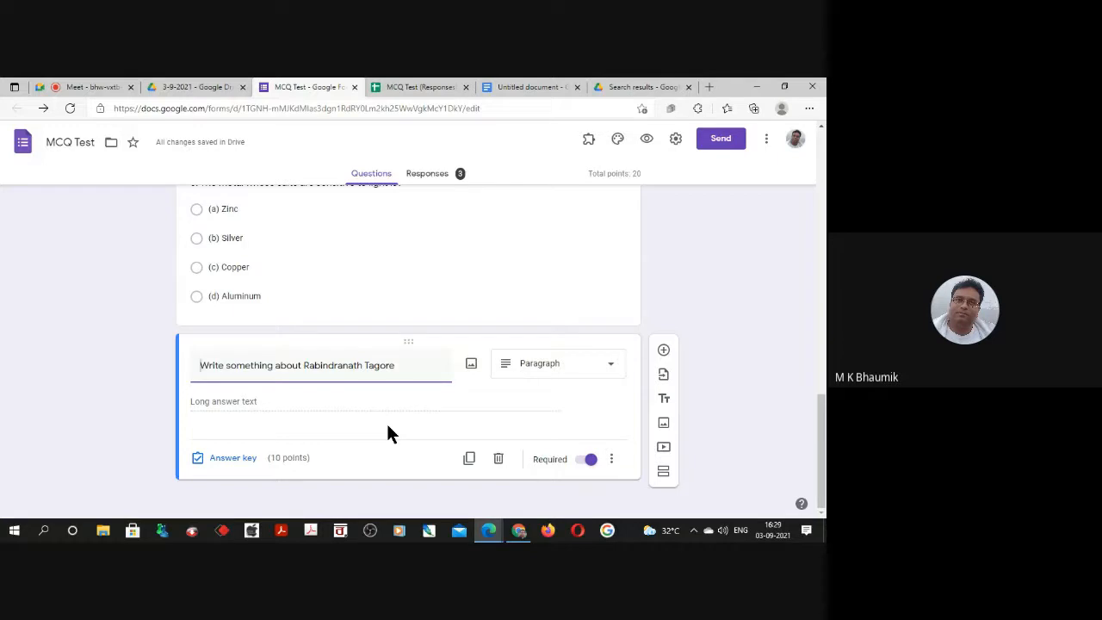
# Set the quiz's grade release to "Later, after manual review" and save the form settings.
pyautogui.scroll(10, 419, 409)
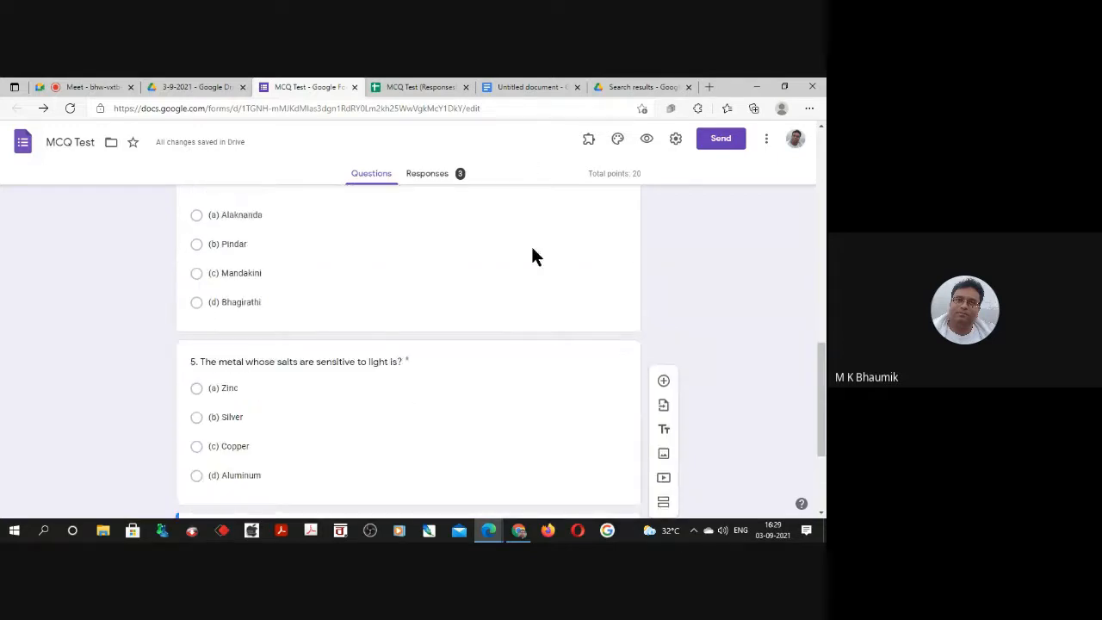
pyautogui.click(676, 140)
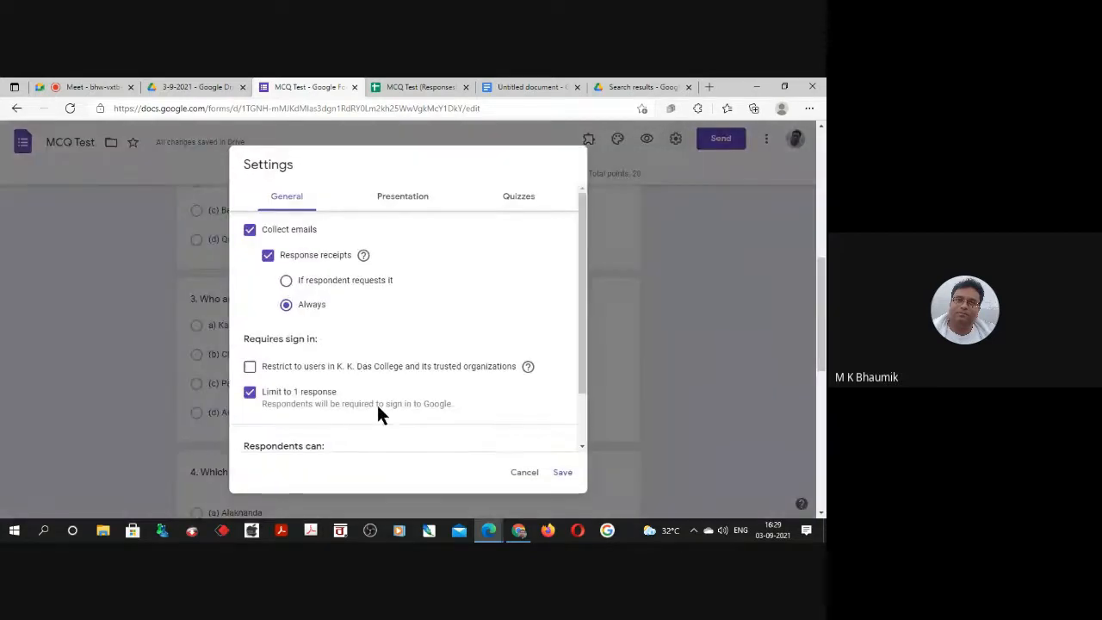
pyautogui.click(519, 196)
pyautogui.scroll(-3, 441, 392)
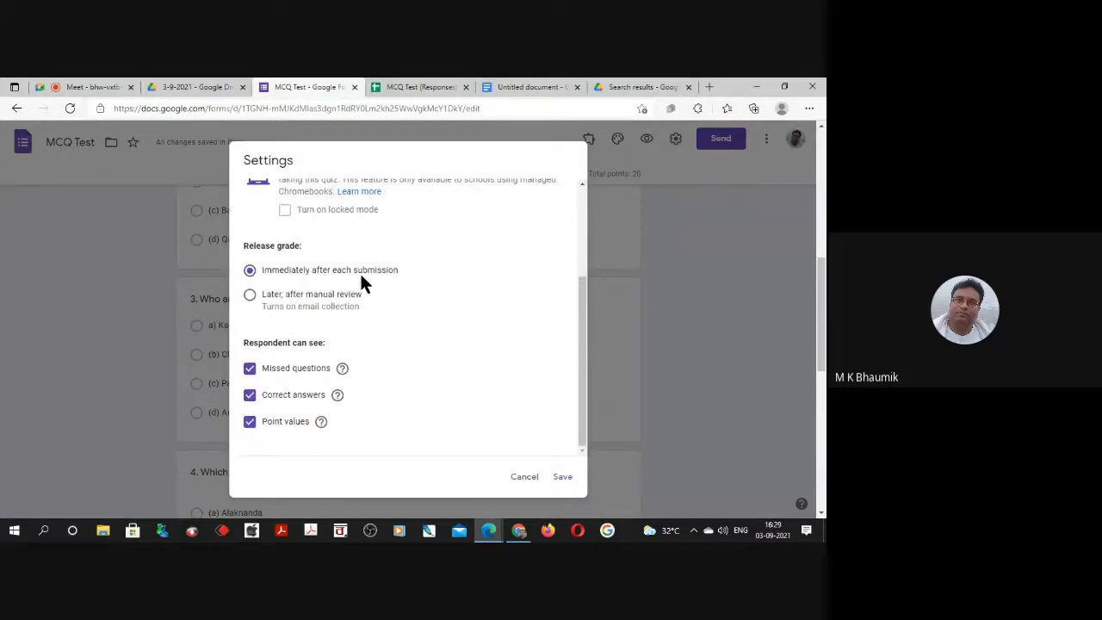
pyautogui.click(250, 295)
pyautogui.click(562, 476)
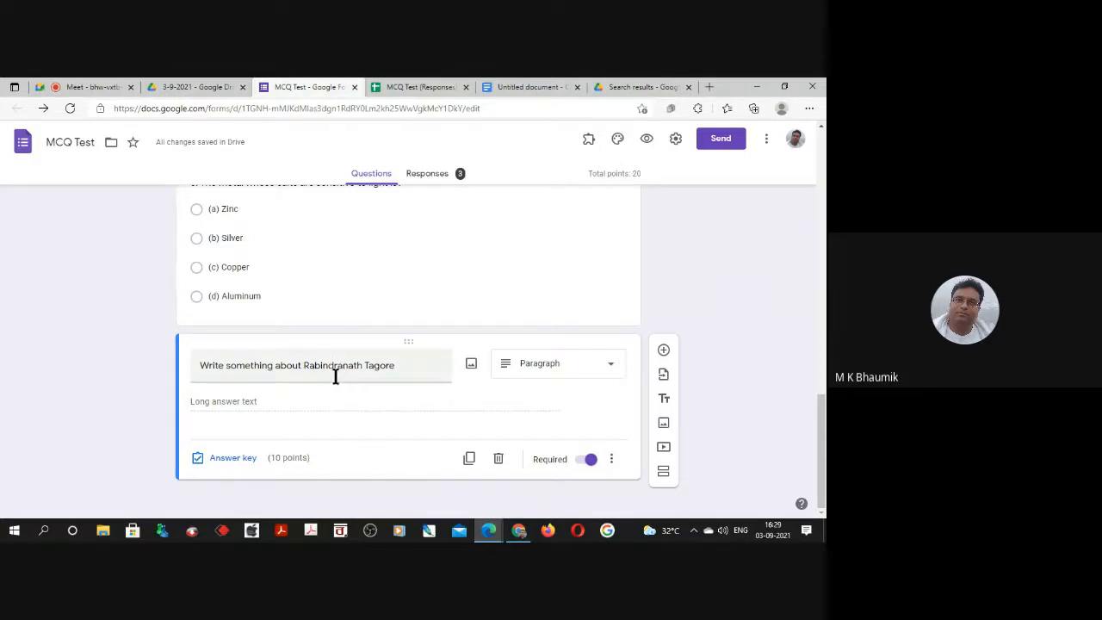
# Change the Rabindranath Tagore question to File upload and allow only PDF files.
pyautogui.click(543, 374)
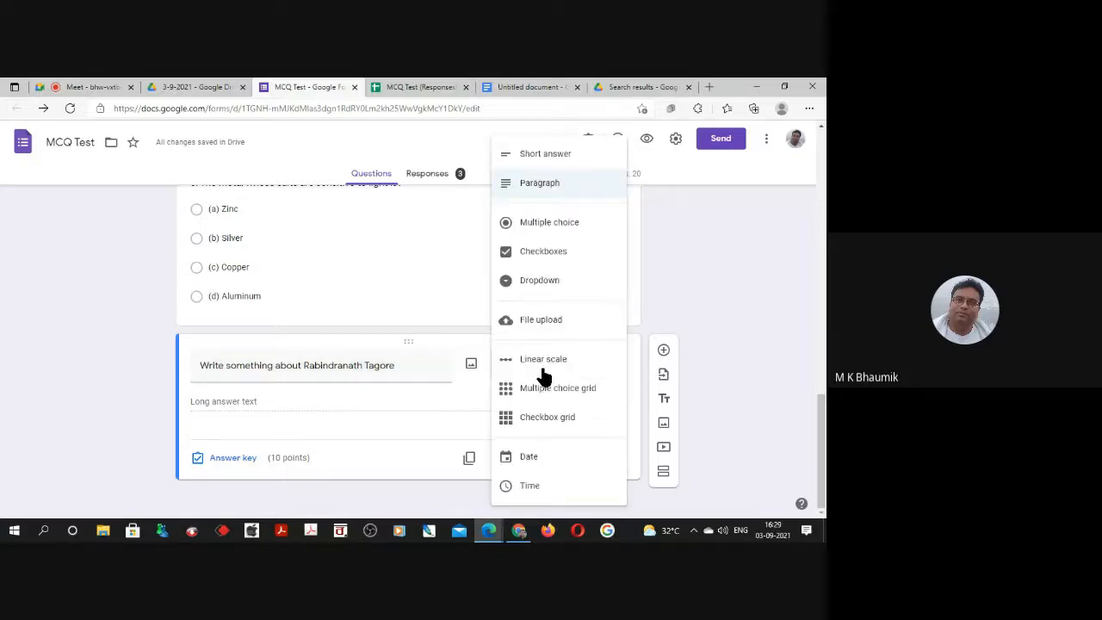
pyautogui.click(543, 319)
pyautogui.click(602, 458)
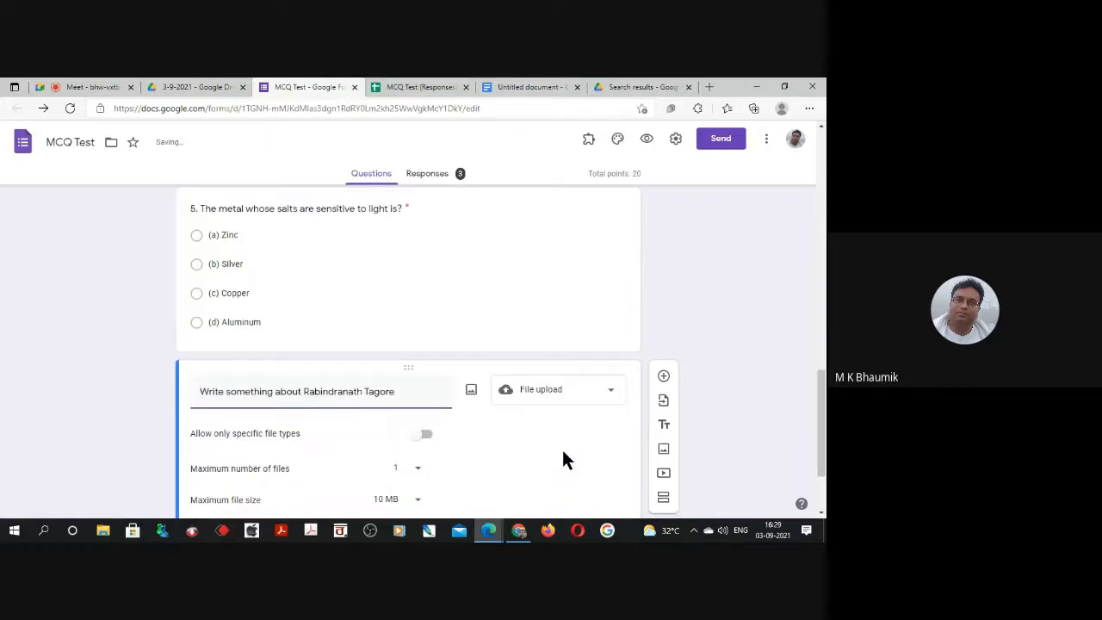
pyautogui.click(420, 435)
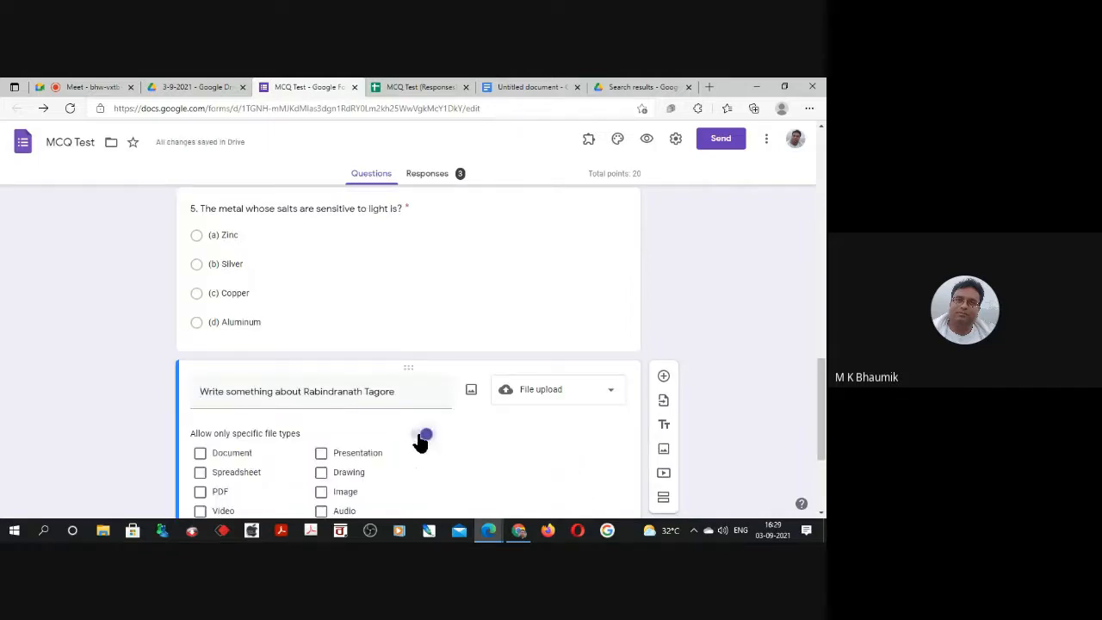
pyautogui.scroll(-1, 249, 439)
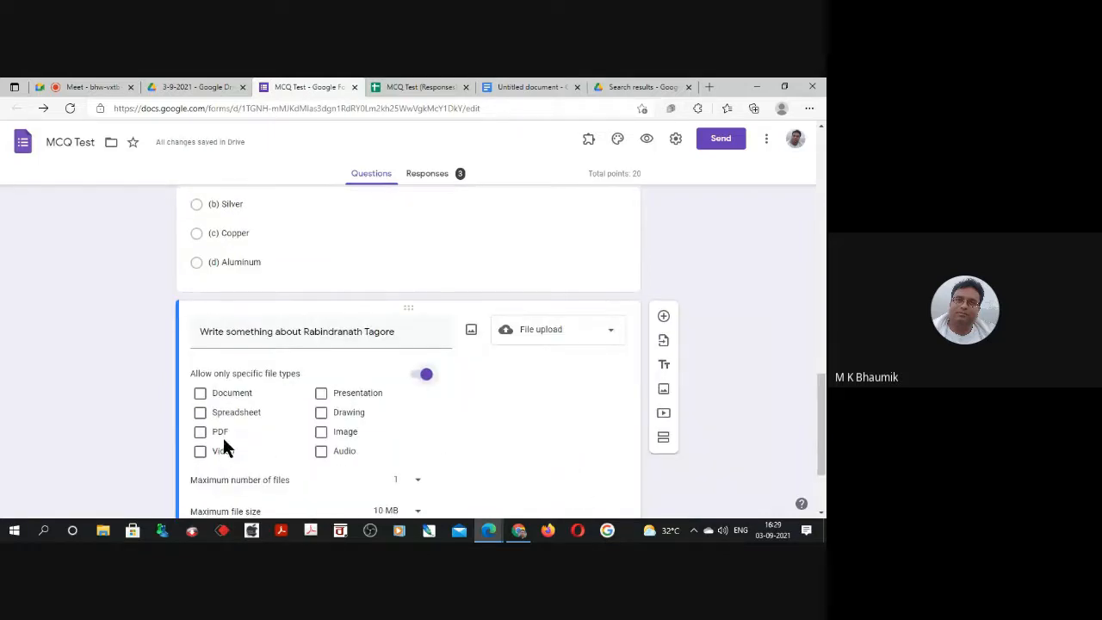
pyautogui.click(200, 431)
pyautogui.scroll(-2, 397, 388)
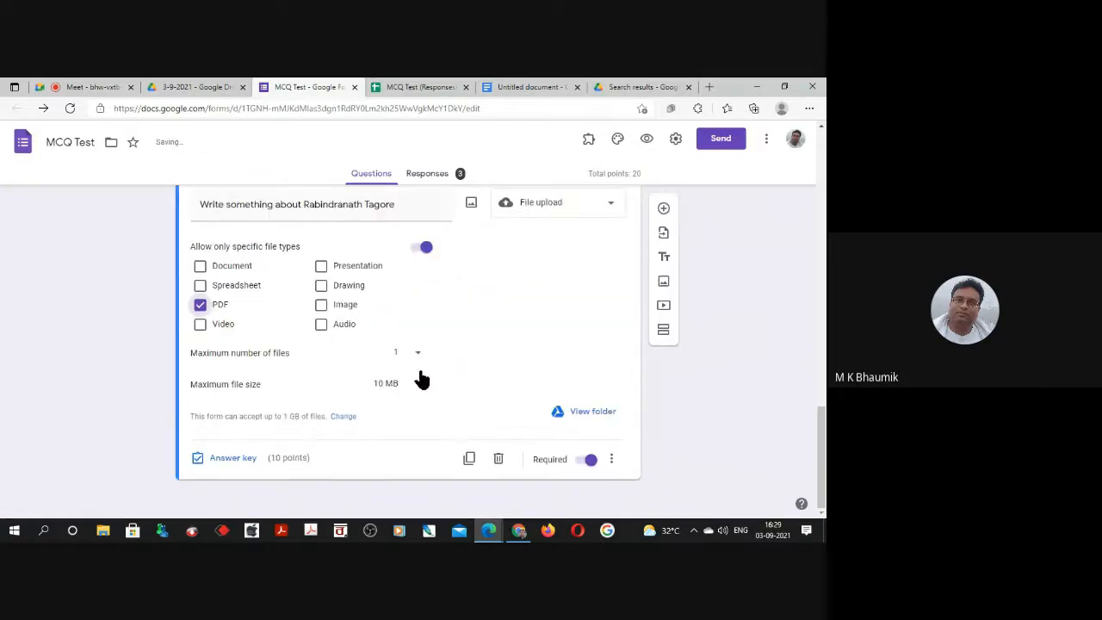
# Review the file upload question's points in its answer key and return to its upload options.
pyautogui.click(237, 463)
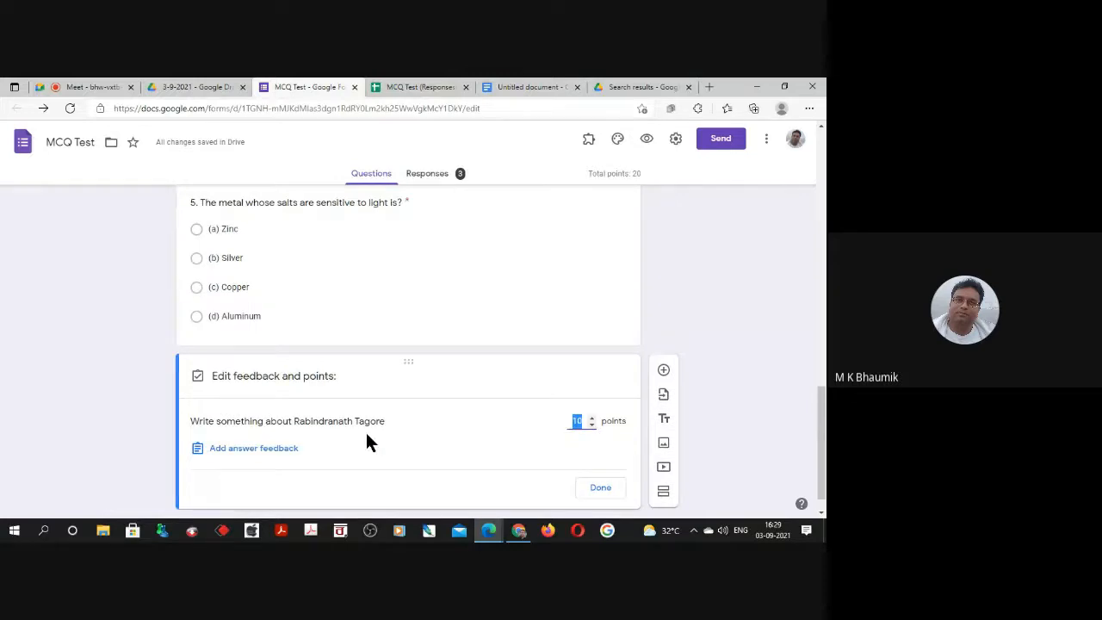
pyautogui.click(591, 491)
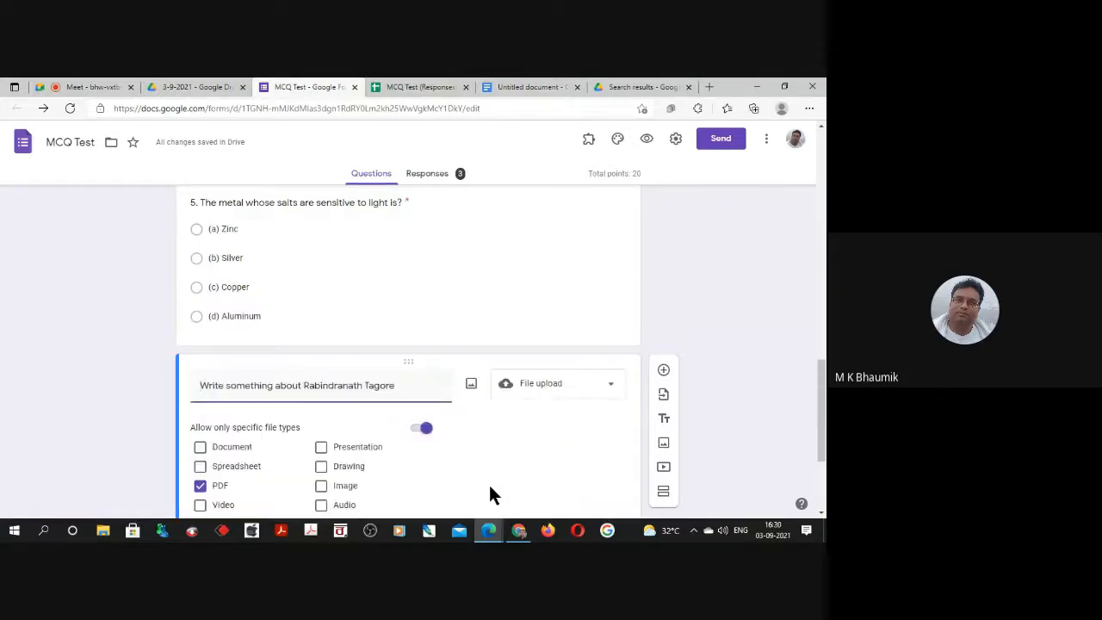
pyautogui.scroll(-2, 496, 494)
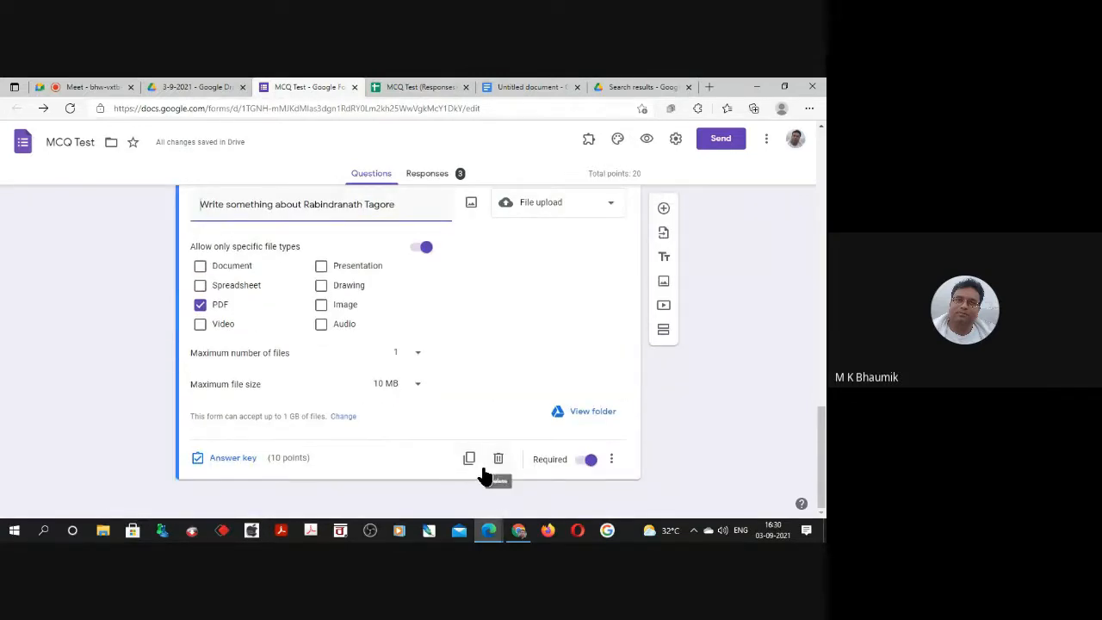
# Preview the form, examine the file upload question and the multiple-choice questions, and close the preview.
pyautogui.scroll(5, 451, 448)
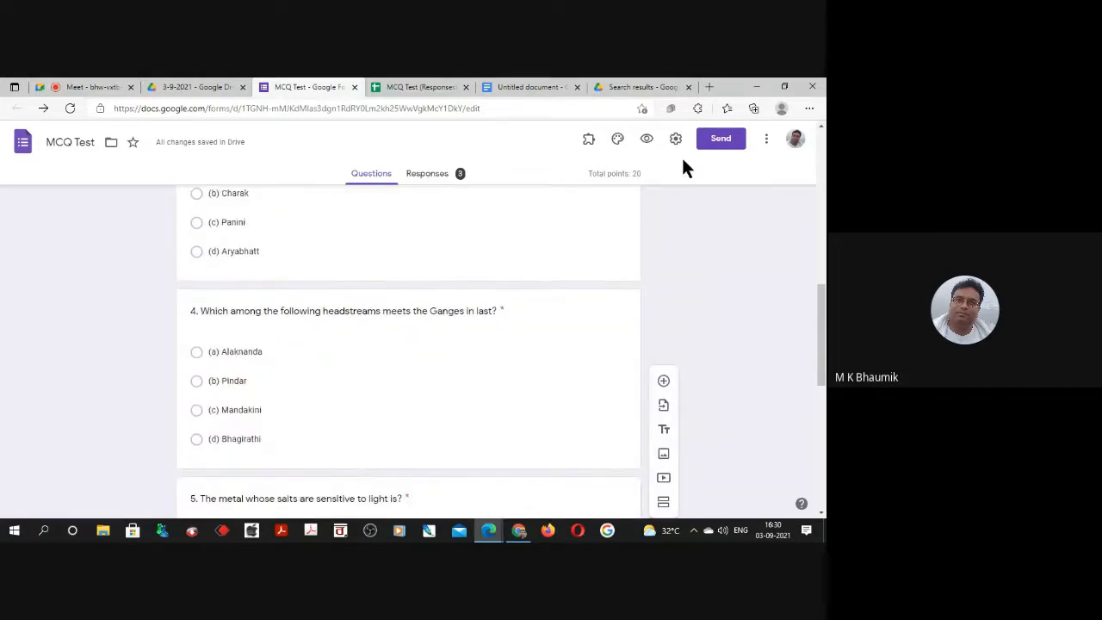
pyautogui.click(647, 140)
pyautogui.scroll(-6, 468, 245)
pyautogui.scroll(-6, 470, 250)
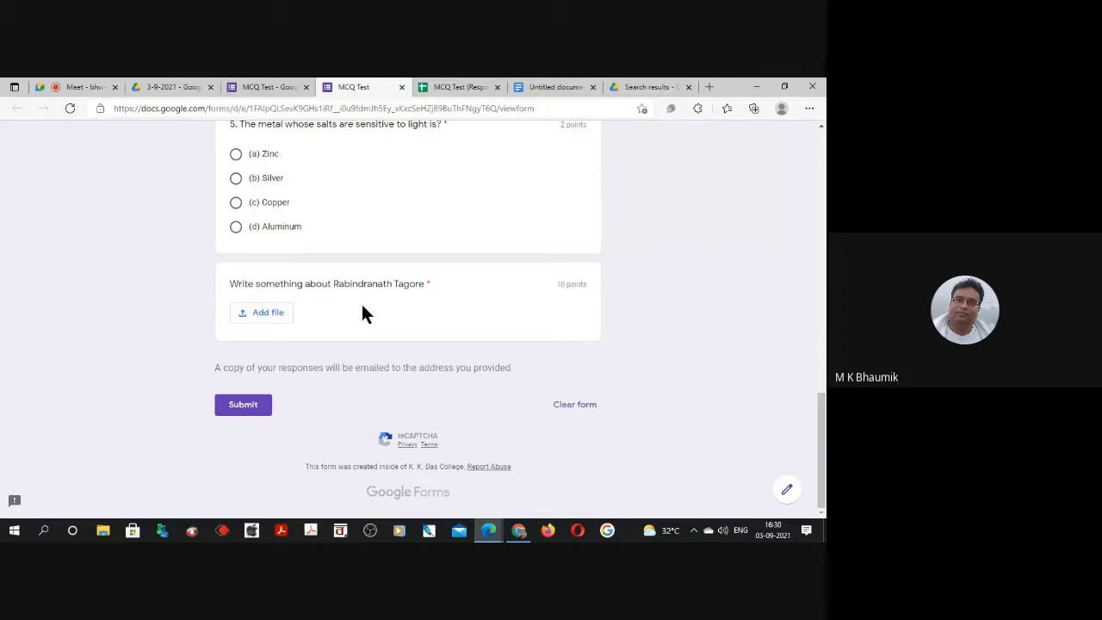
pyautogui.scroll(20, 363, 362)
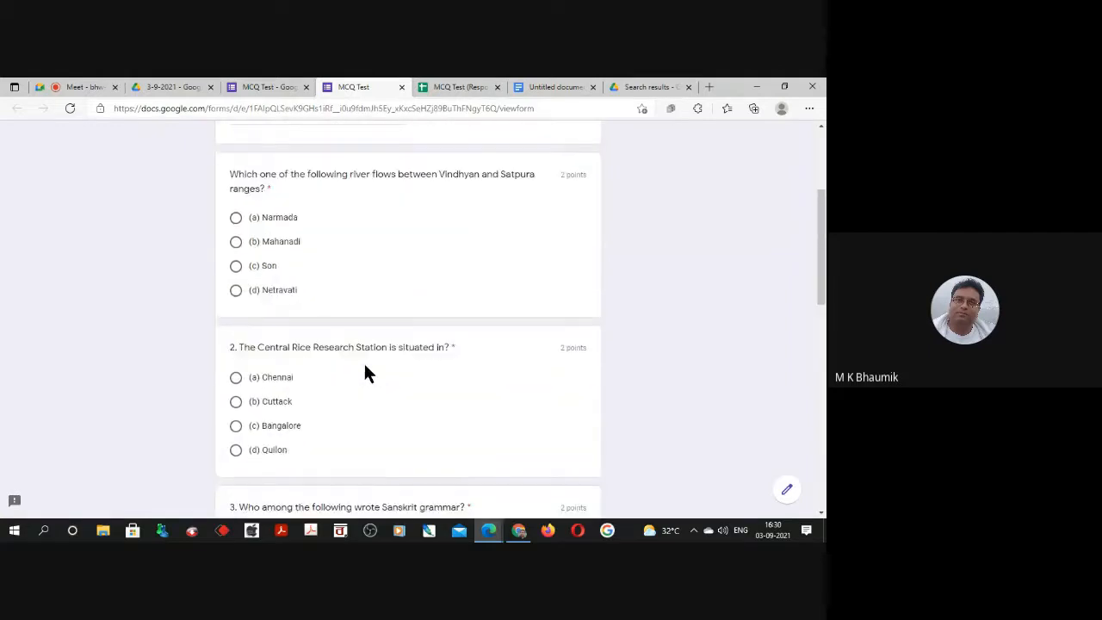
pyautogui.click(401, 87)
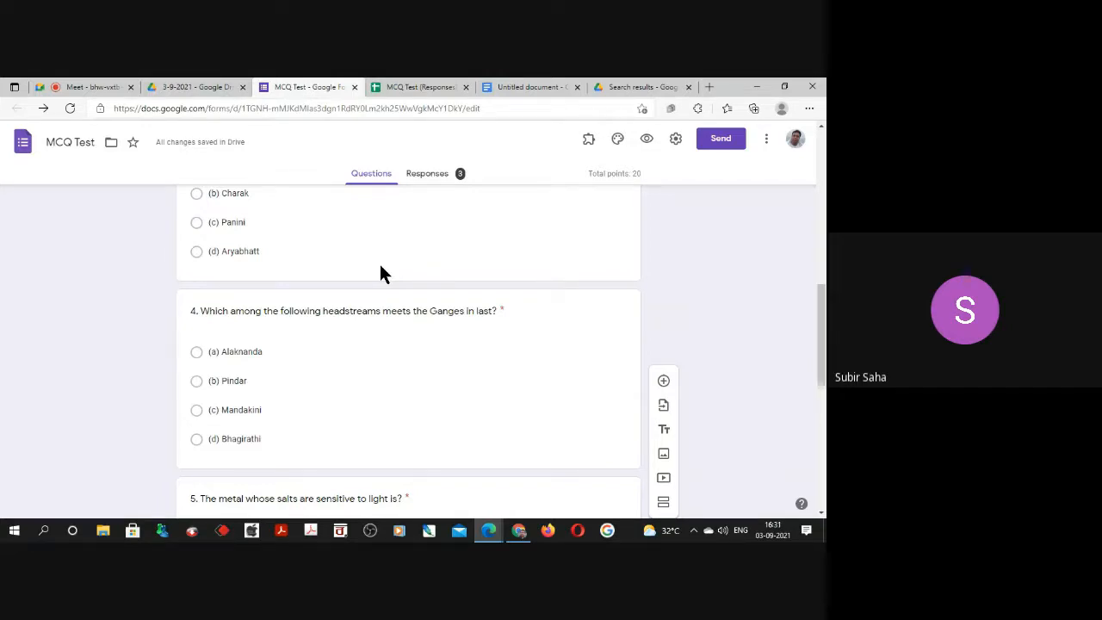
# Switch to the Google Meet call, close the in-call messages, and stop presenting the screen.
pyautogui.click(86, 85)
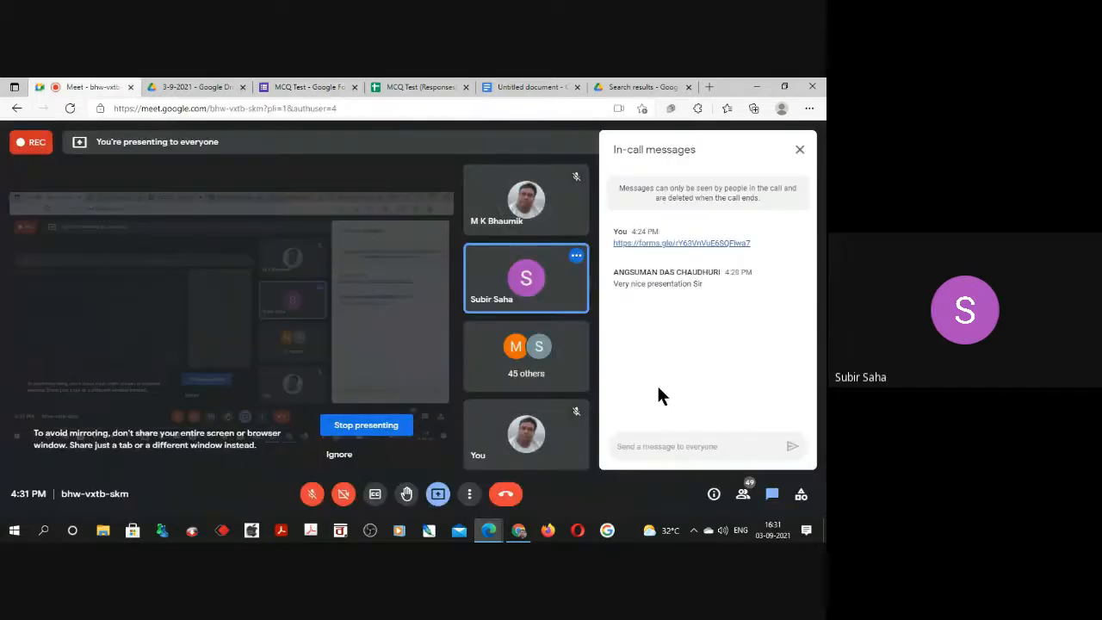
pyautogui.click(800, 151)
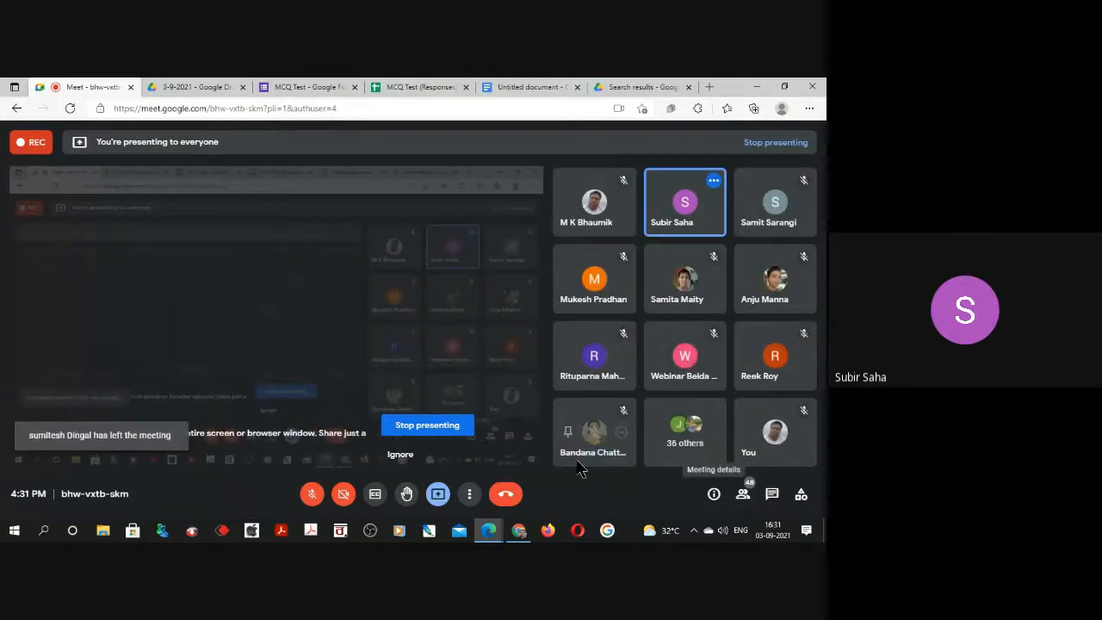
pyautogui.click(427, 424)
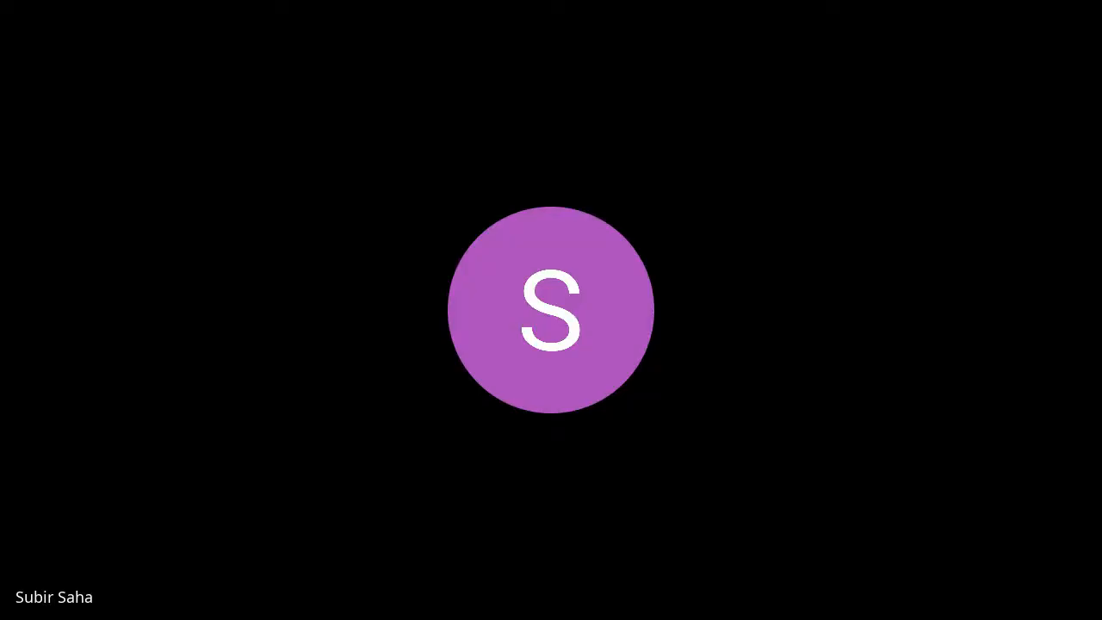
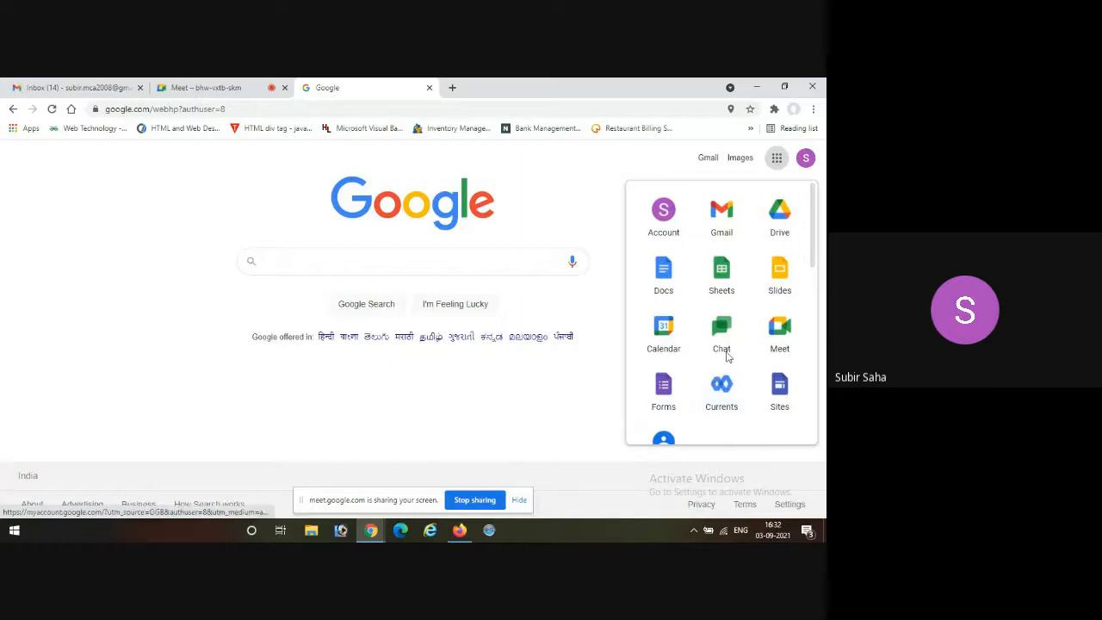
# Open Google Calendar, dismiss the security pop-up, and show the day view for 7 September 2021.
pyautogui.click(670, 335)
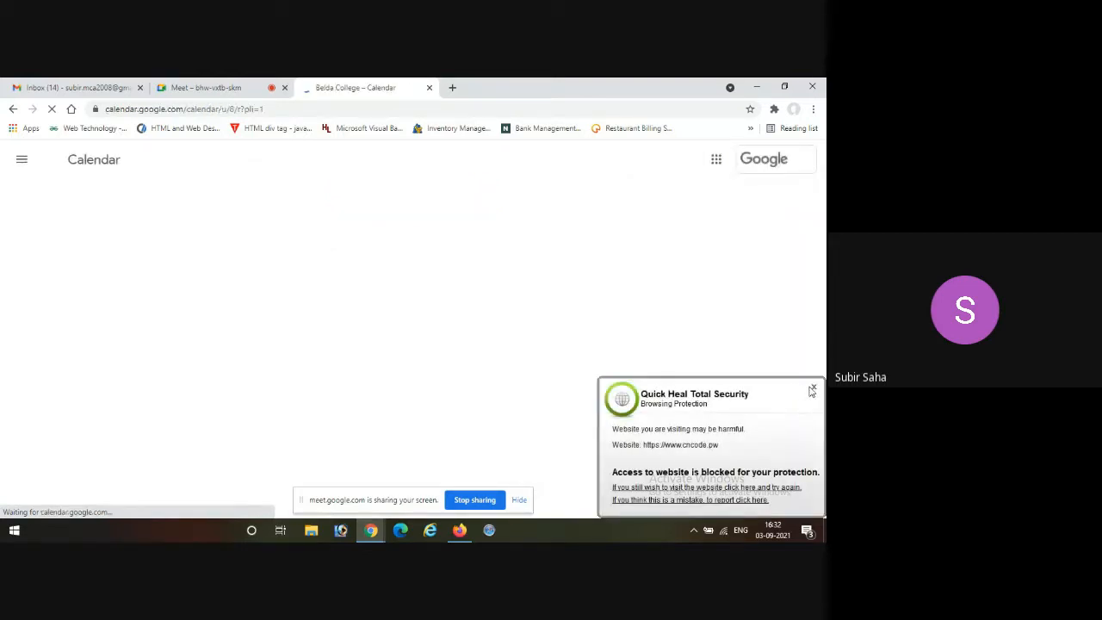
pyautogui.click(814, 391)
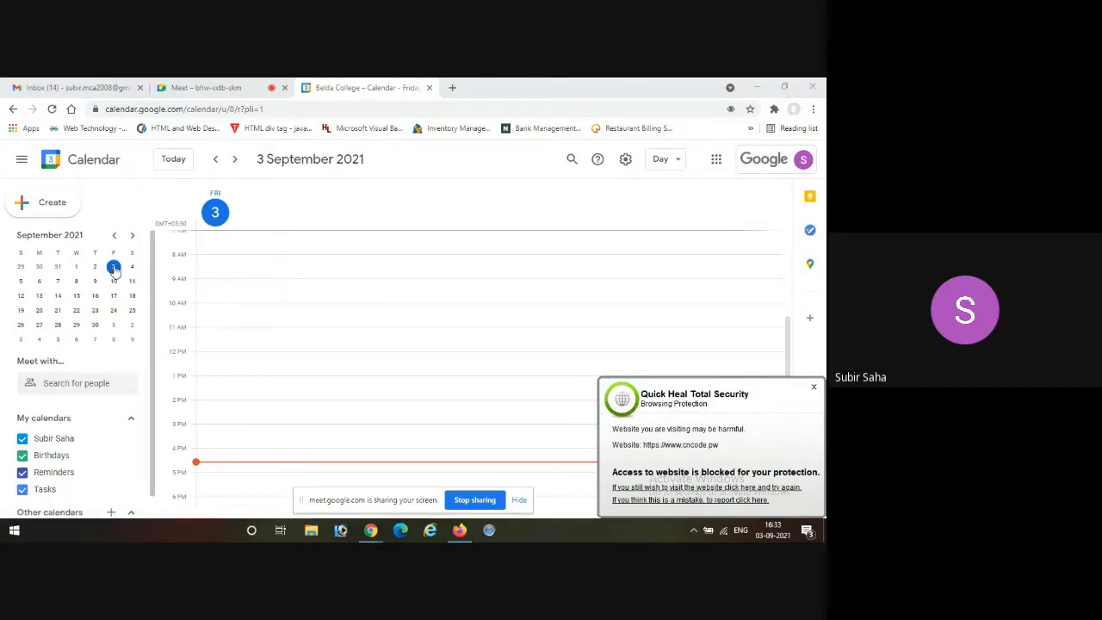
pyautogui.click(58, 281)
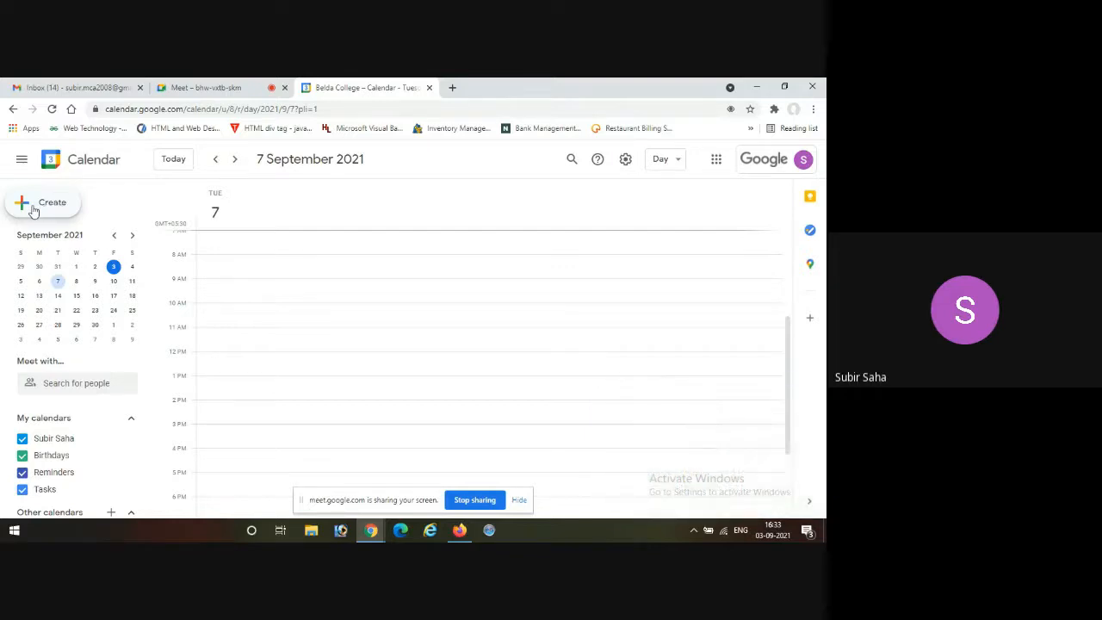
# Create a new event on 7 September titled "Internal meeting".
pyautogui.click(33, 211)
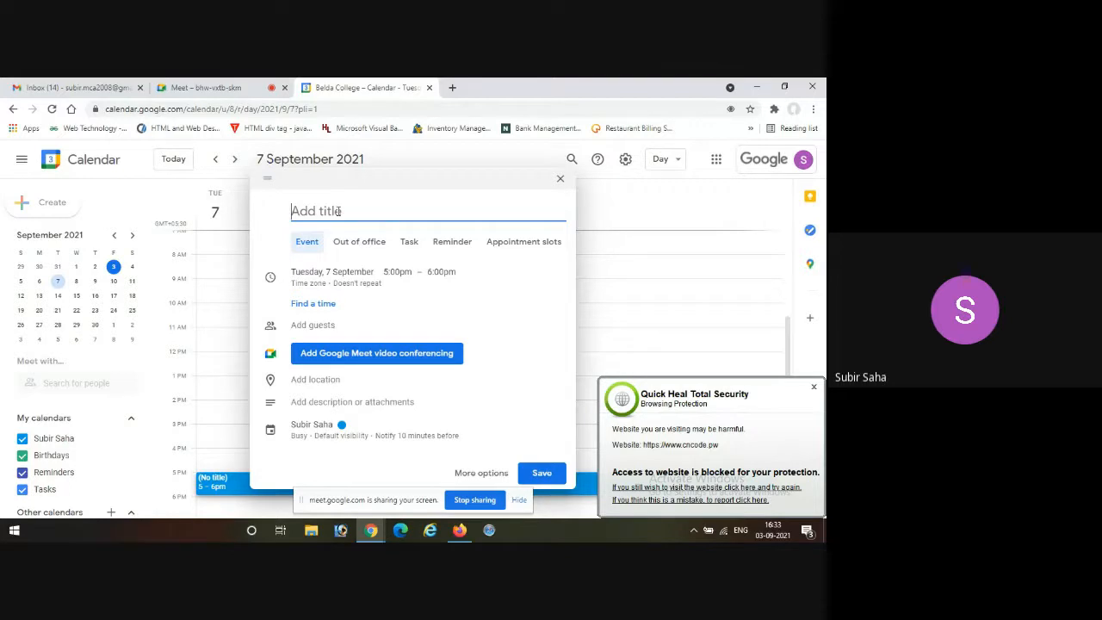
pyautogui.write('Inter')
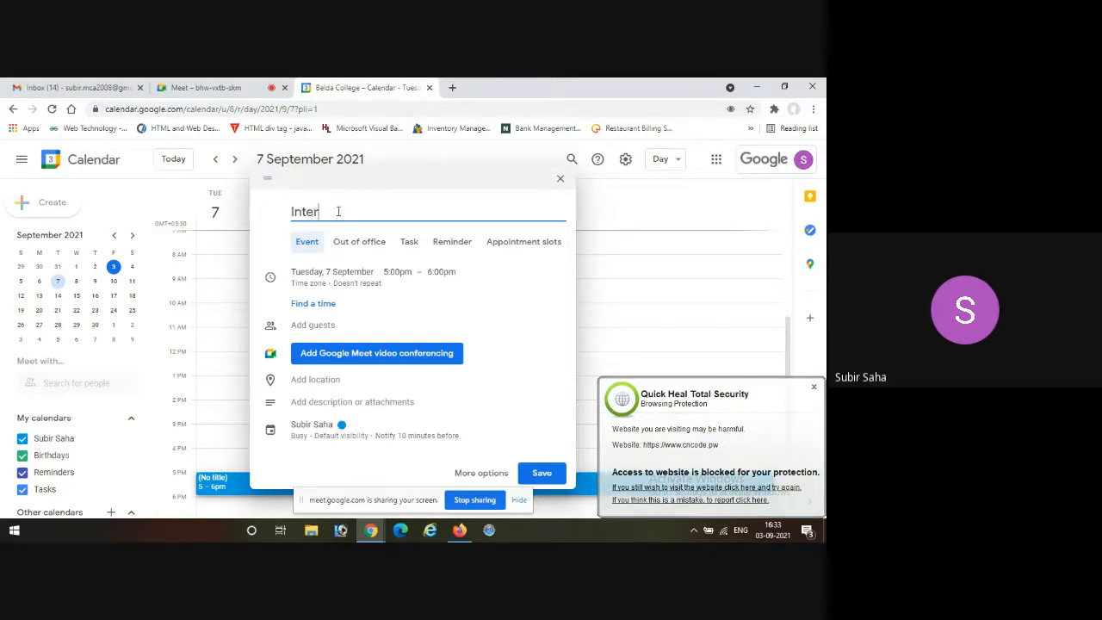
pyautogui.write('nal')
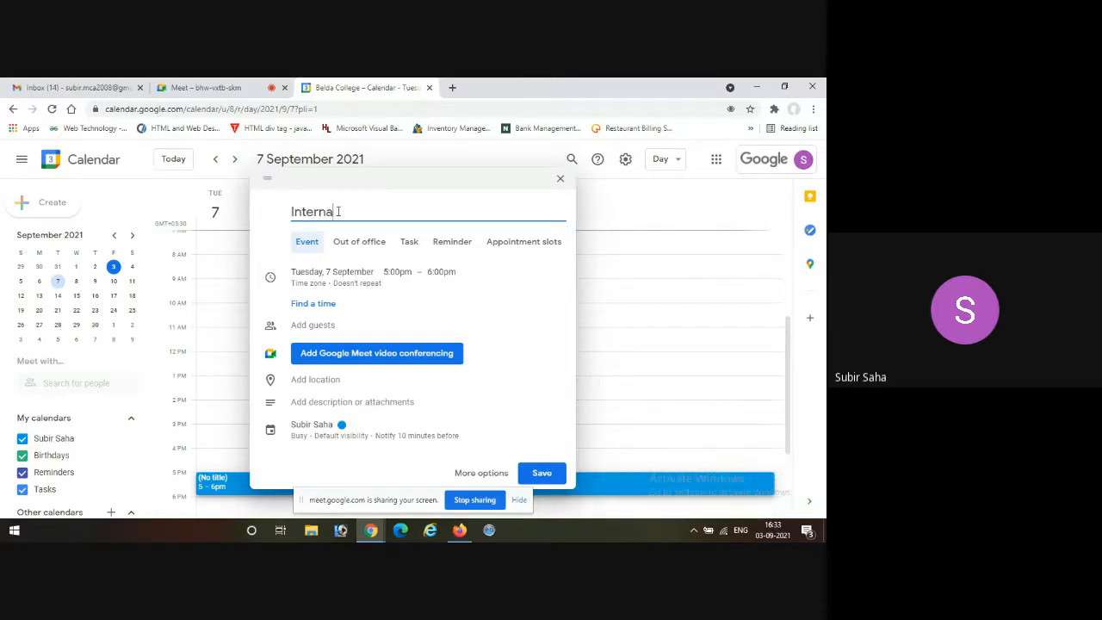
pyautogui.write('meeting')
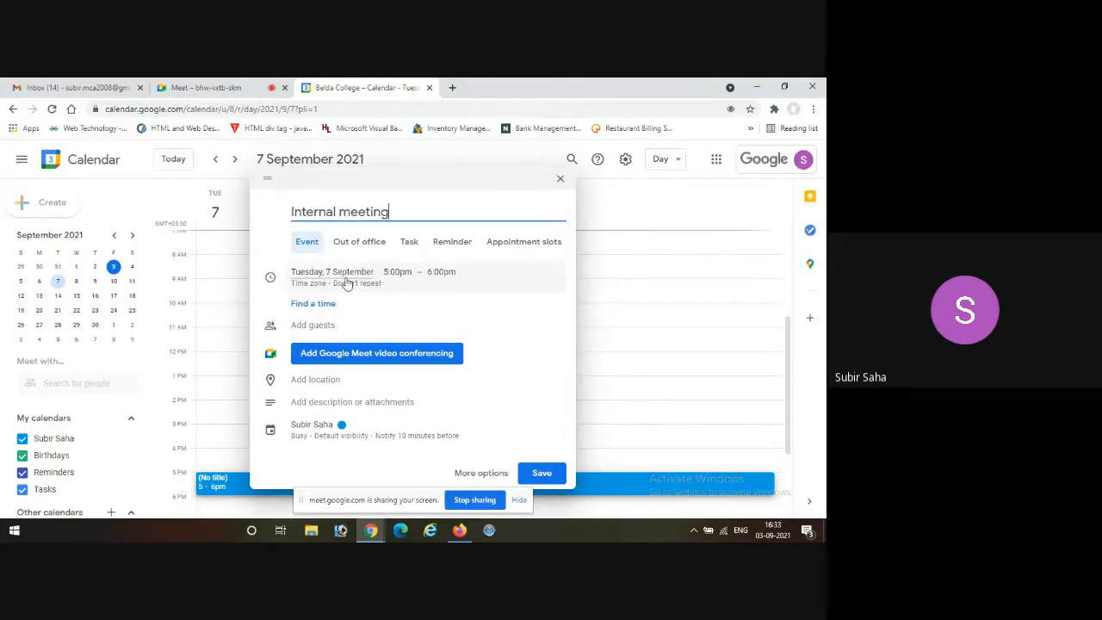
# Set the Internal meeting event to run from 12:30pm to 2:00pm.
pyautogui.click(398, 271)
pyautogui.scroll(6, 402, 319)
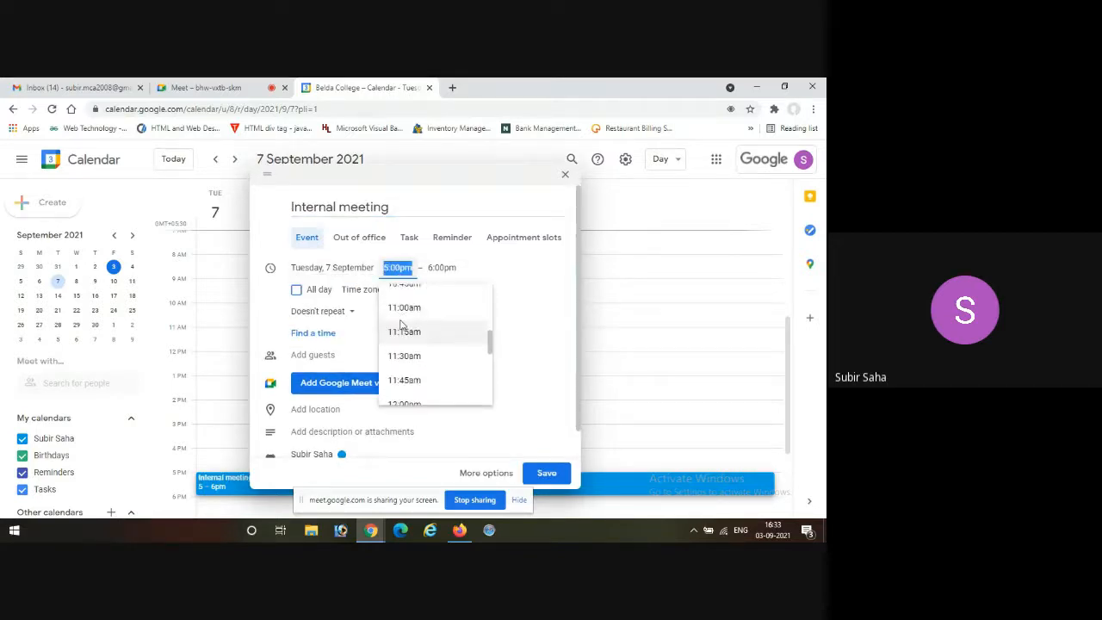
pyautogui.scroll(1, 401, 322)
pyautogui.scroll(-2, 401, 320)
pyautogui.click(398, 332)
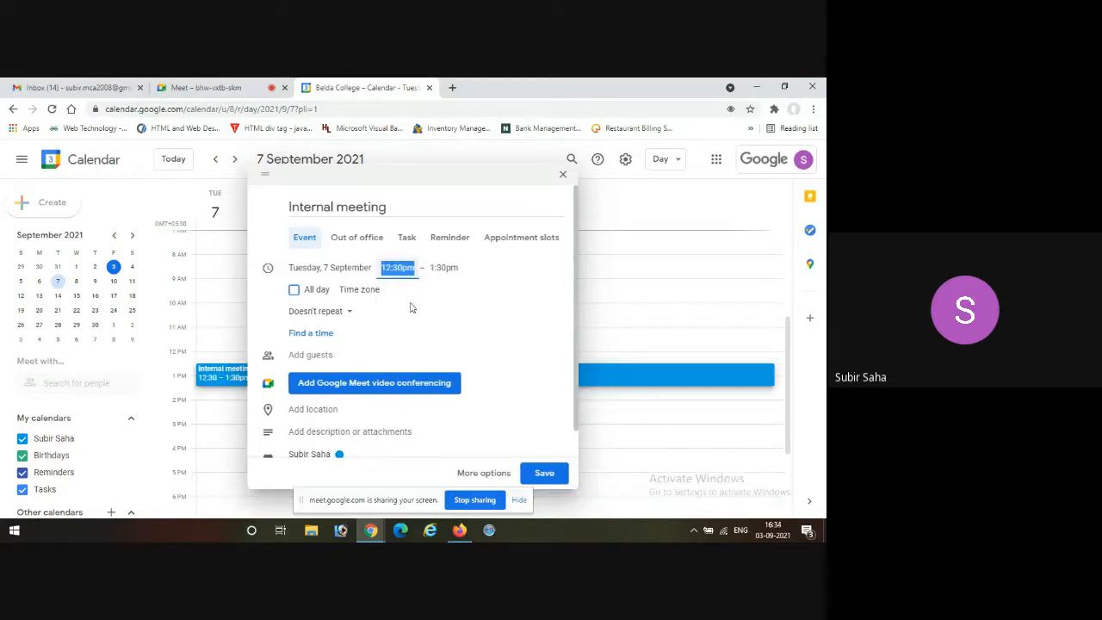
pyautogui.click(444, 268)
pyautogui.click(455, 367)
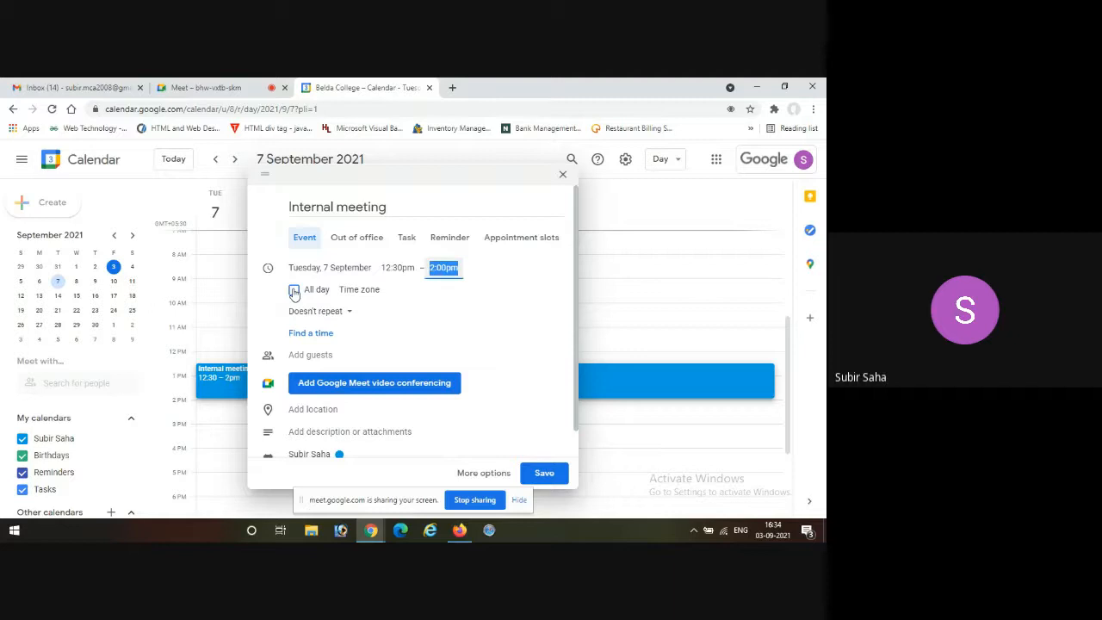
# Set the event time zone to (GMT+05:30) India Standard Time - Kolkata, and review the repeat options without choosing one.
pyautogui.click(356, 290)
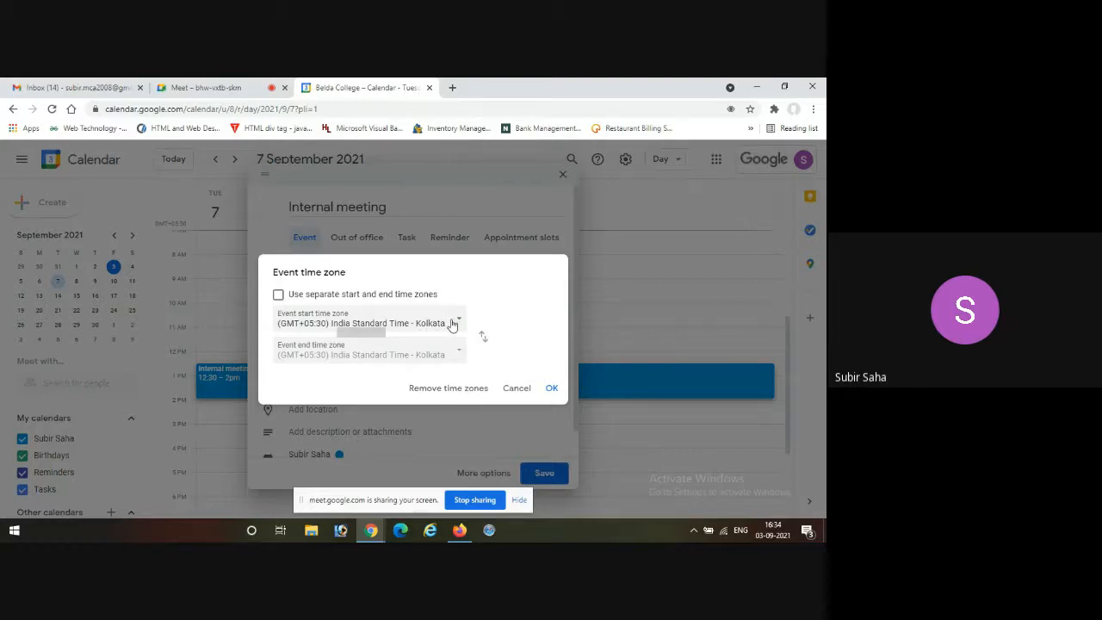
pyautogui.click(461, 323)
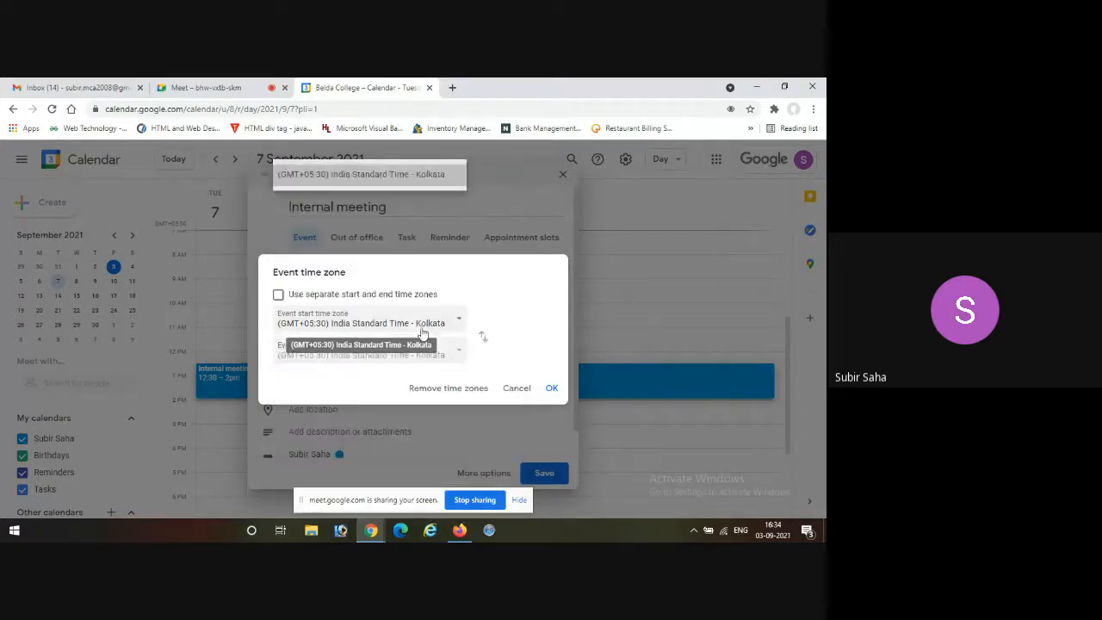
pyautogui.click(418, 324)
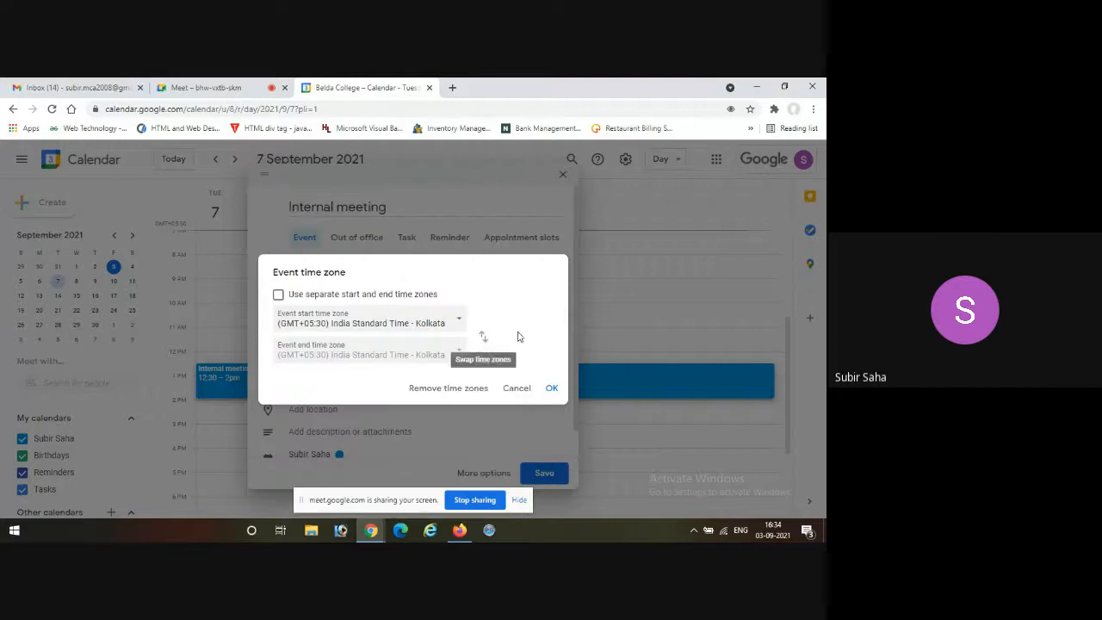
pyautogui.click(553, 388)
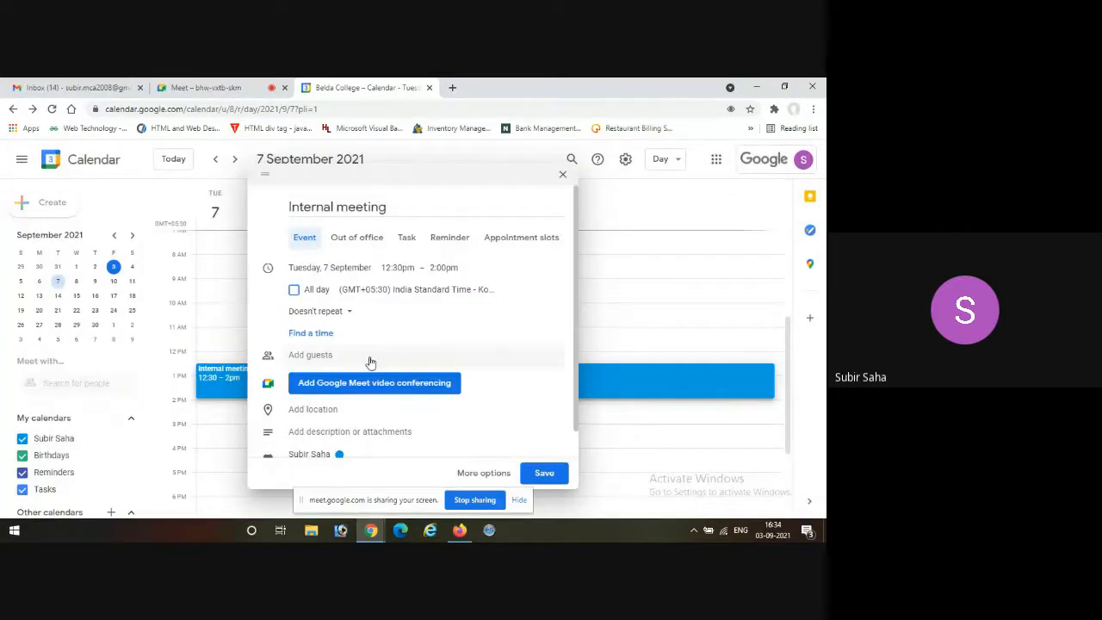
pyautogui.scroll(-1, 380, 321)
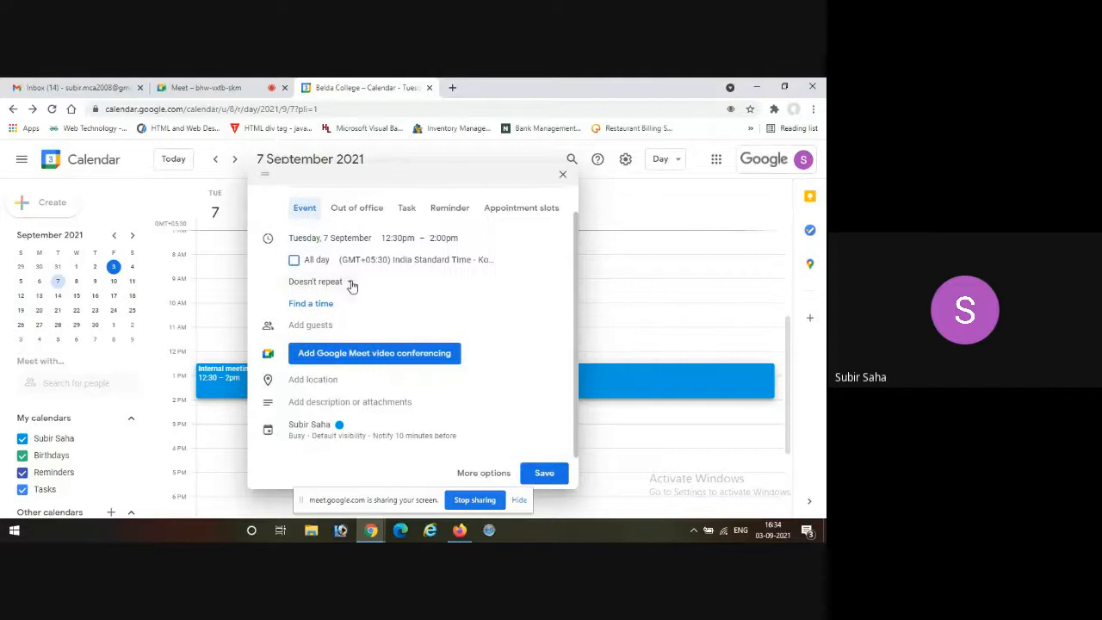
pyautogui.click(351, 286)
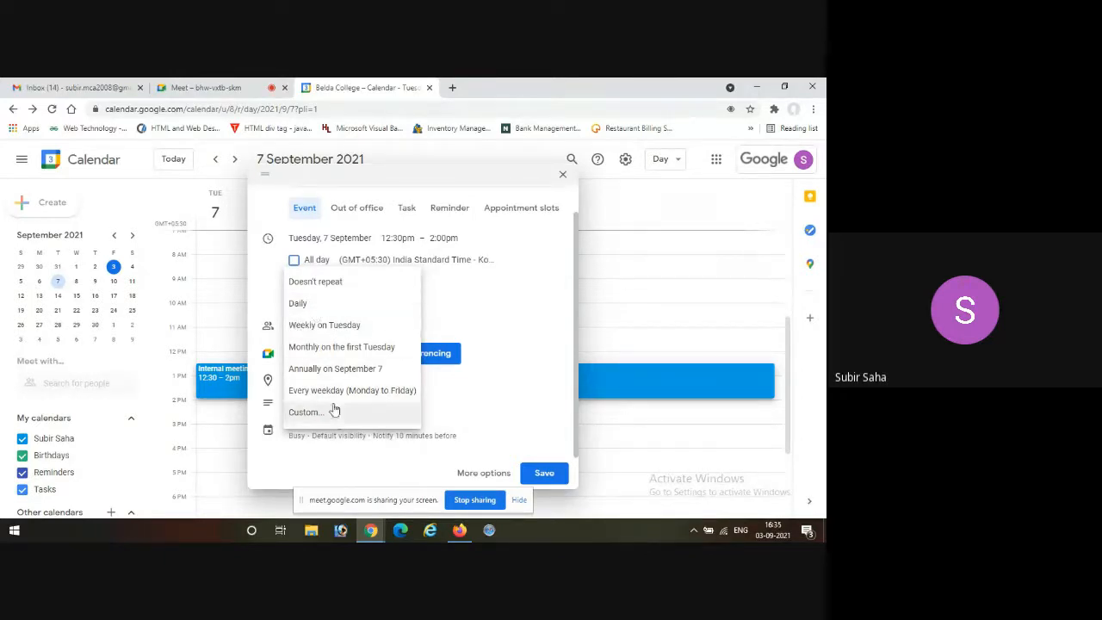
pyautogui.click(529, 322)
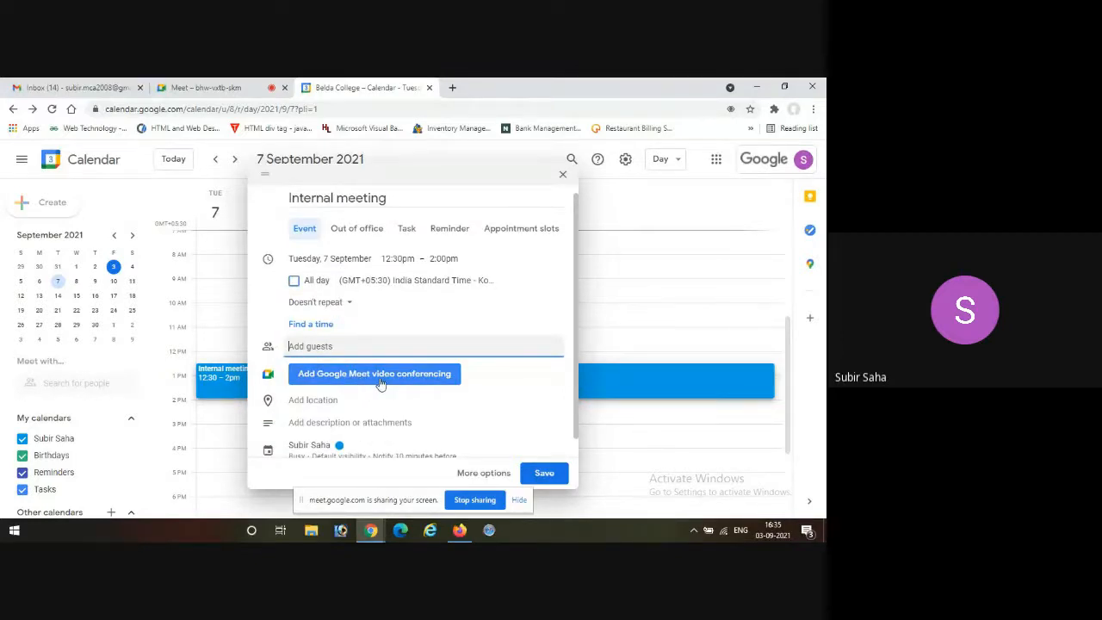
# Add Google Meet video conferencing to the event, save it, and continue past the notification permission request.
pyautogui.click(380, 382)
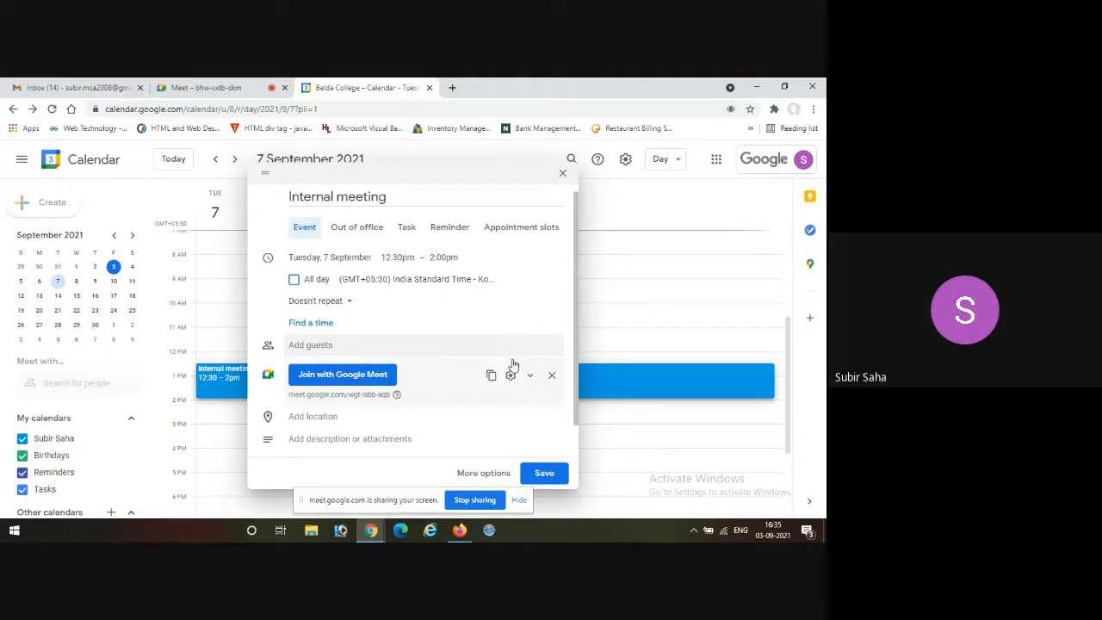
pyautogui.scroll(-1, 512, 366)
pyautogui.click(541, 472)
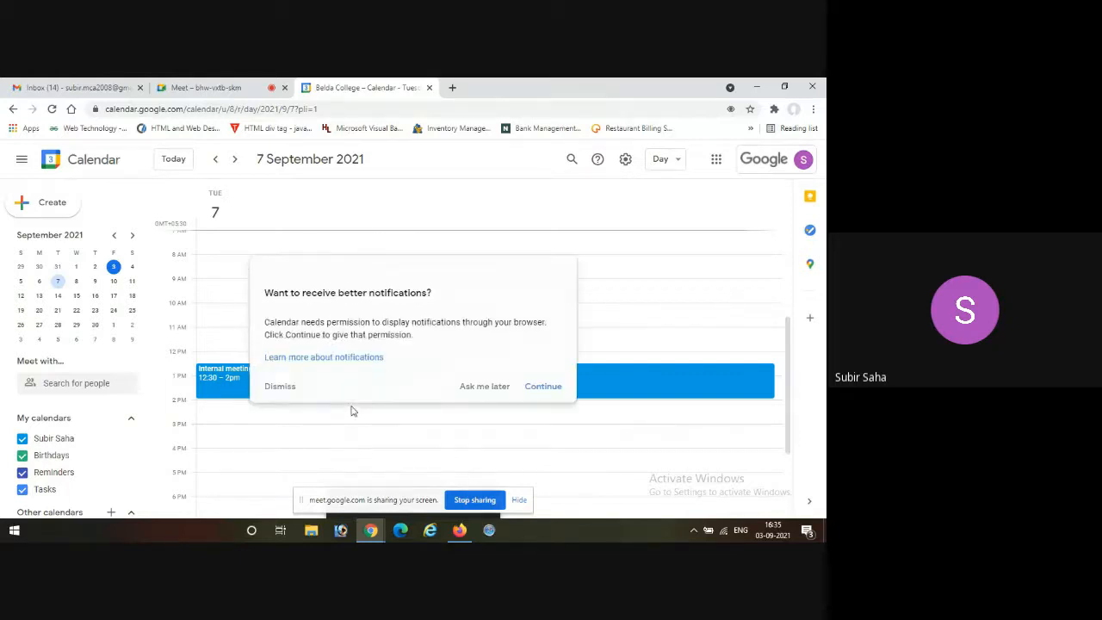
pyautogui.click(549, 388)
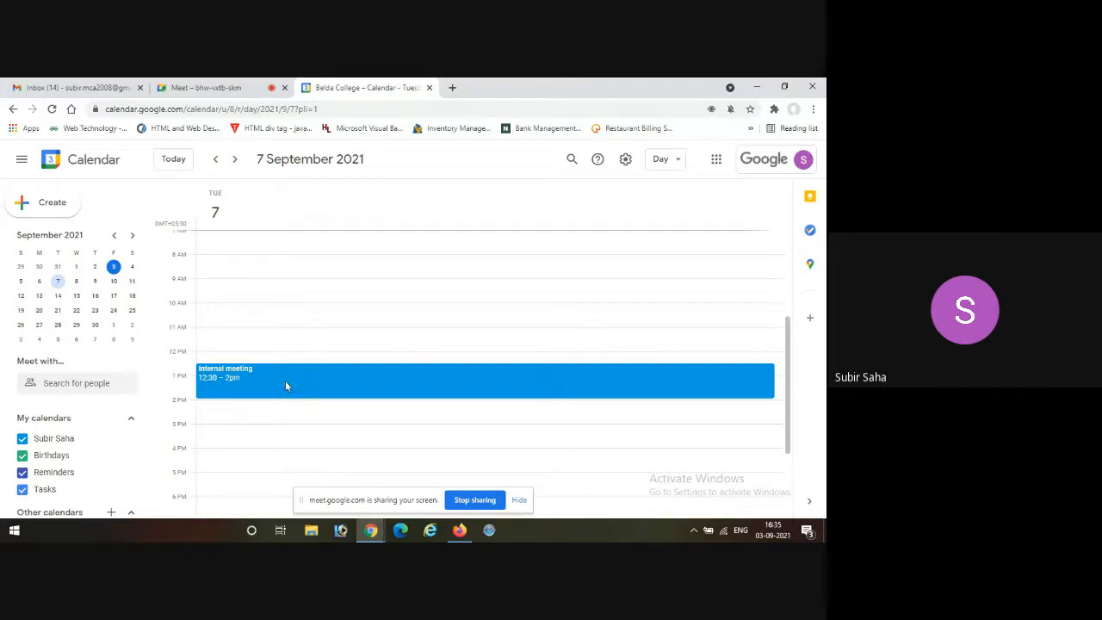
# Open the saved Internal meeting event for full editing and add the suggested contact as a guest.
pyautogui.click(286, 384)
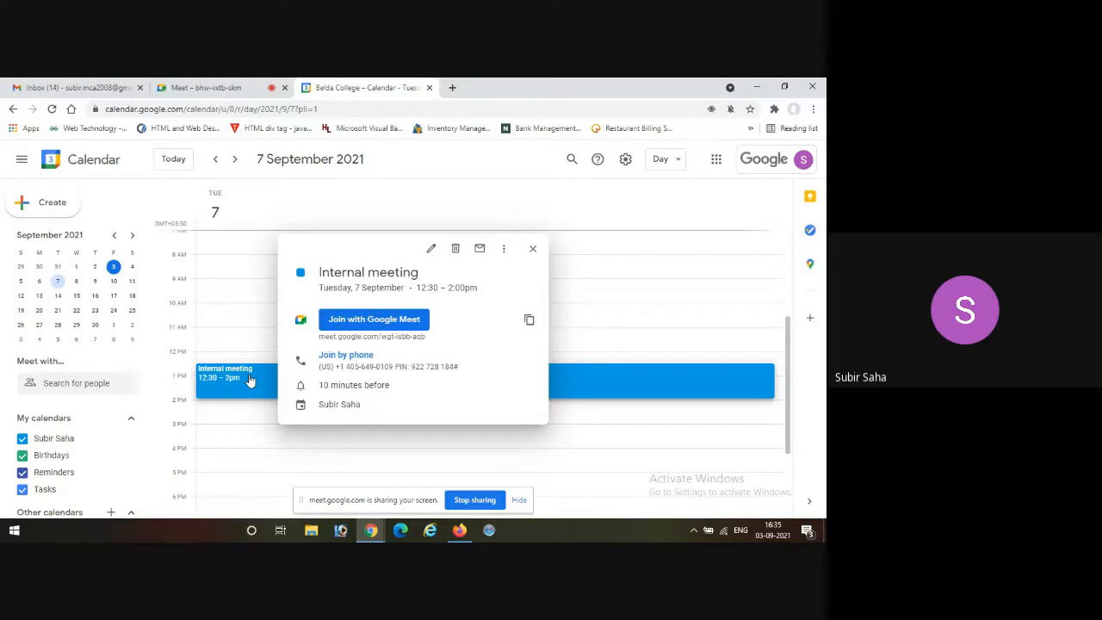
pyautogui.click(430, 255)
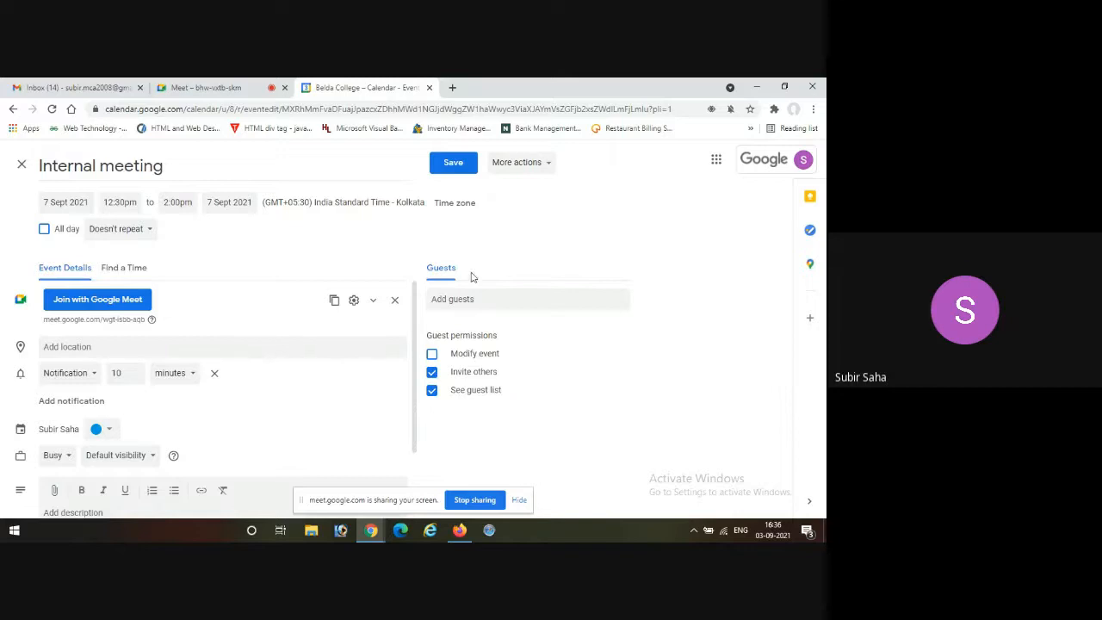
pyautogui.click(461, 299)
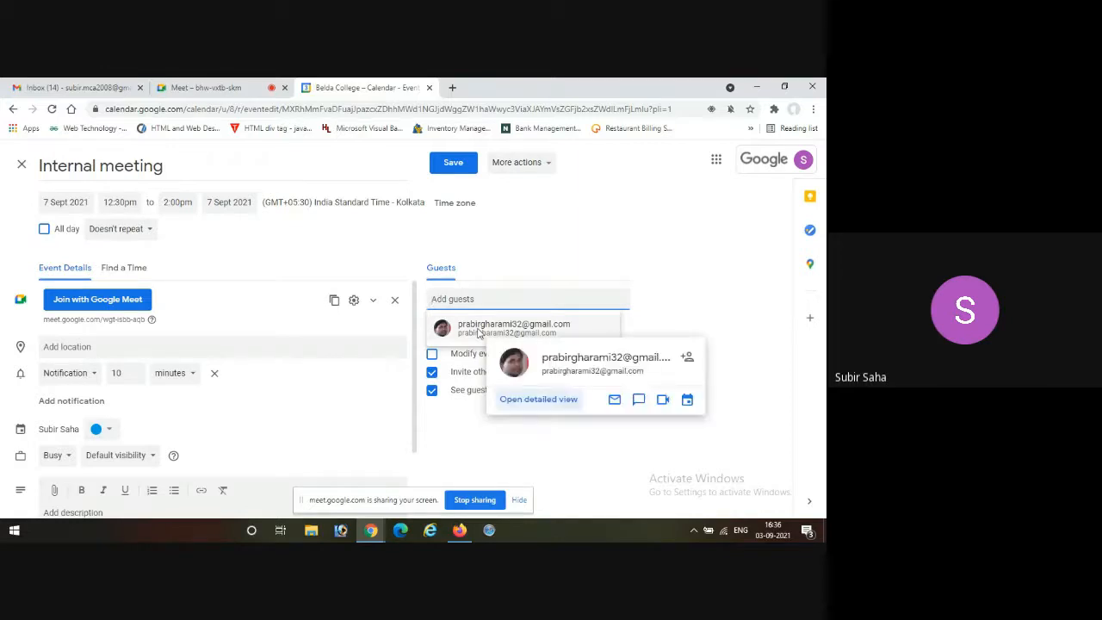
pyautogui.click(479, 333)
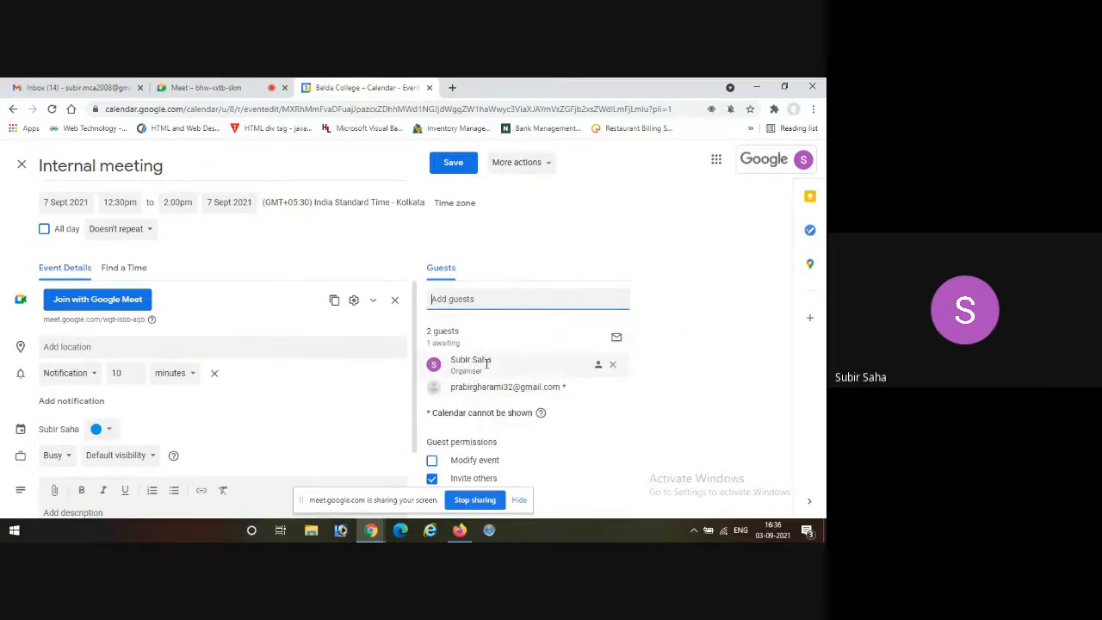
pyautogui.moveTo(491, 374)
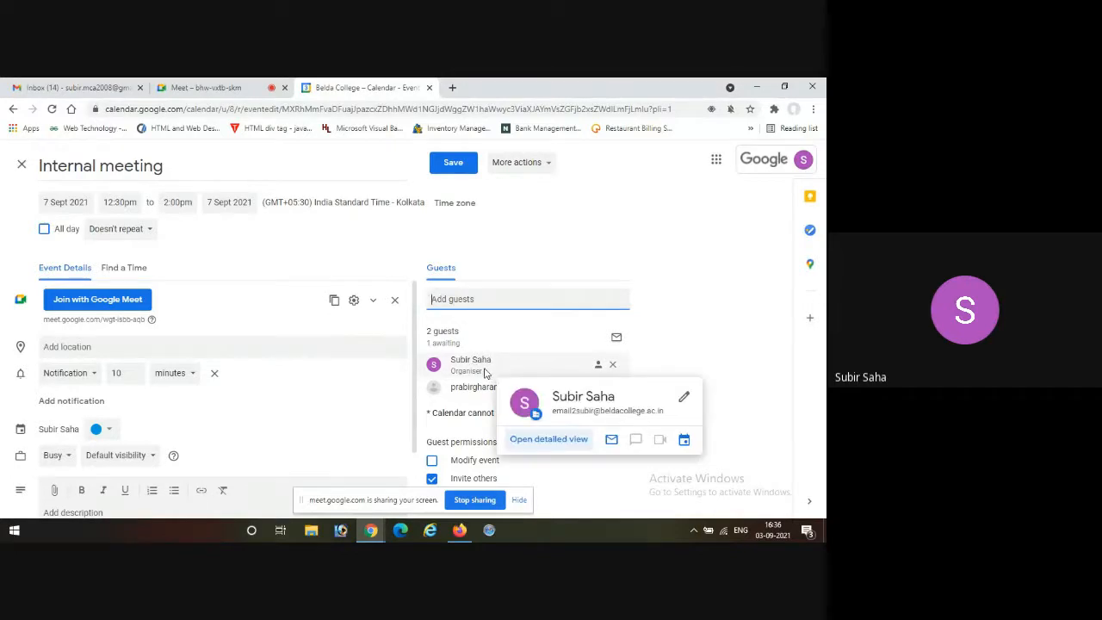
pyautogui.click(636, 243)
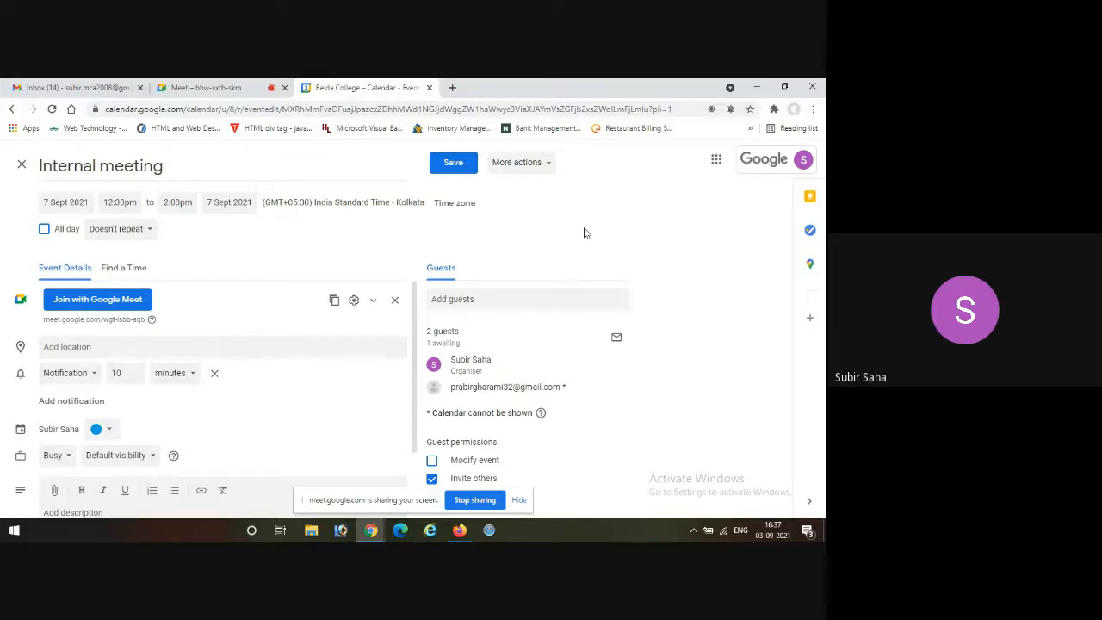
# Check the ongoing Google Meet call, return to the event, and close the Calendar page without saving the guest change.
pyautogui.click(195, 88)
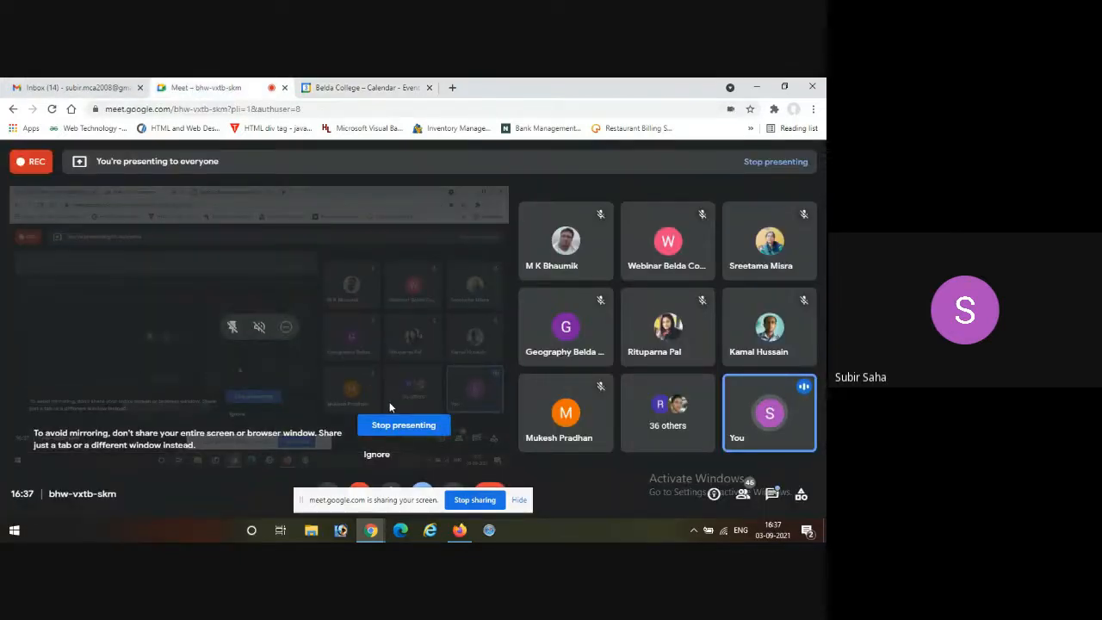
pyautogui.click(360, 88)
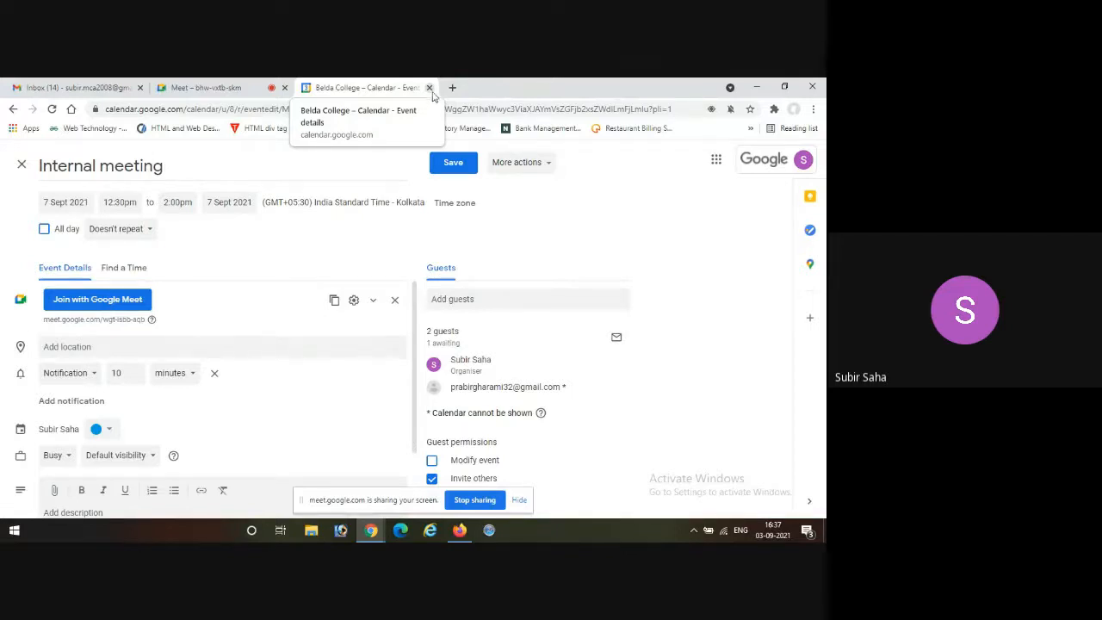
pyautogui.click(429, 88)
pyautogui.click(472, 177)
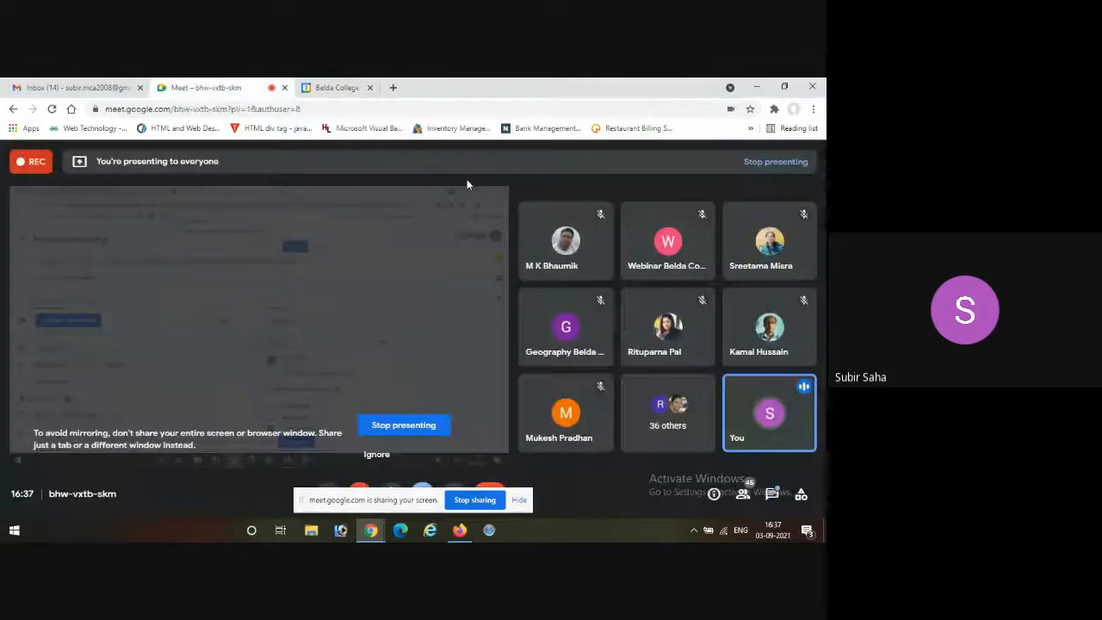
# Open google.com in a new tab and launch Google Meet from the Google apps.
pyautogui.click(307, 87)
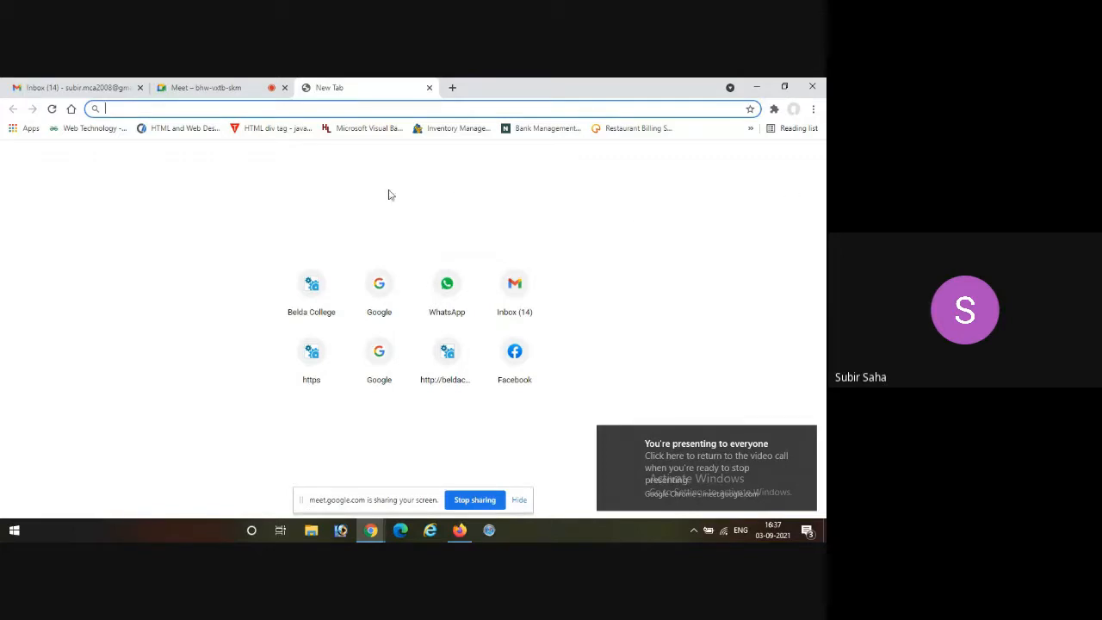
pyautogui.write('google.com')
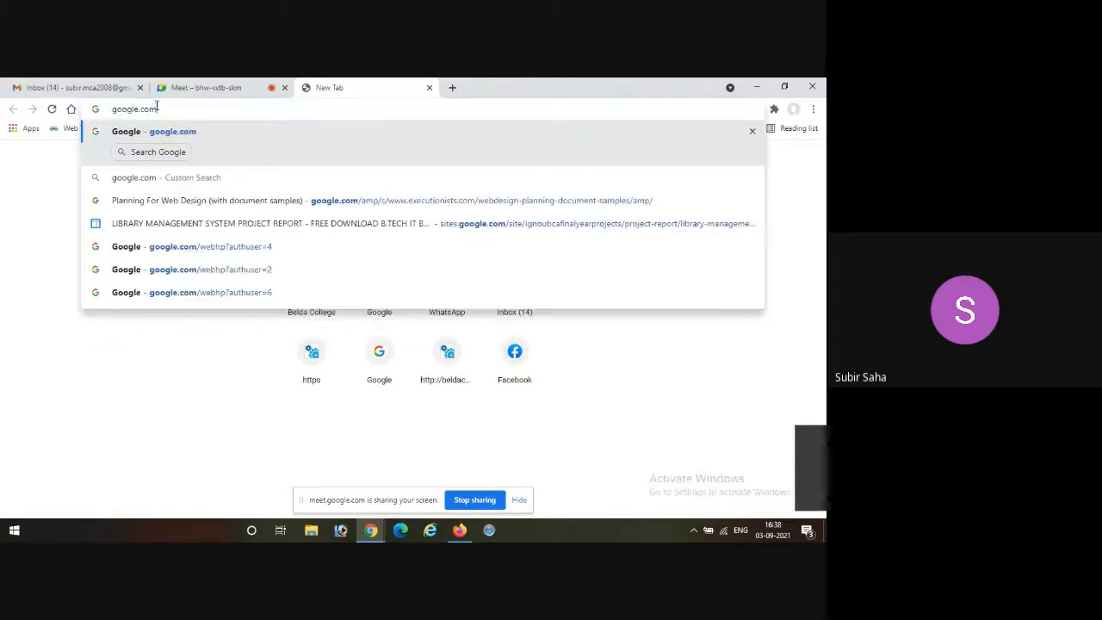
pyautogui.press('Return')
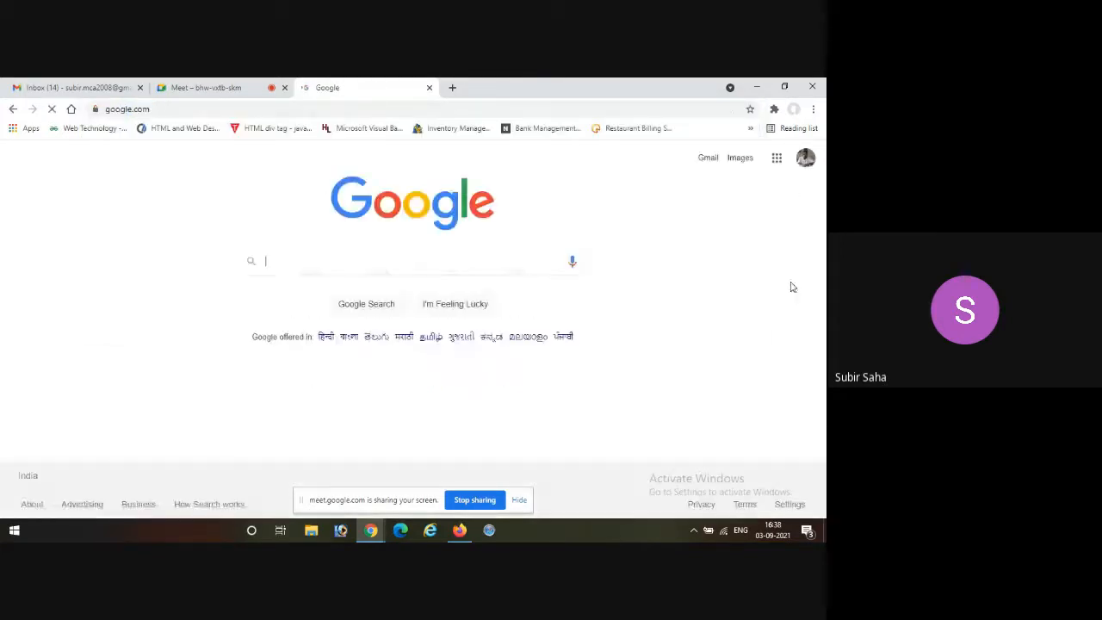
pyautogui.click(777, 157)
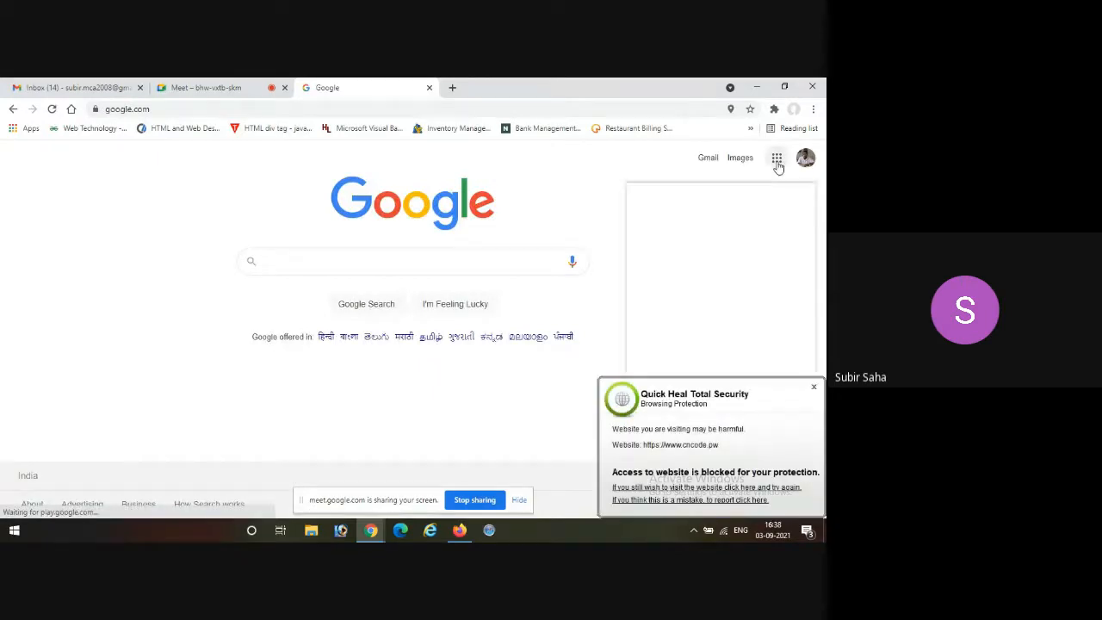
pyautogui.click(722, 291)
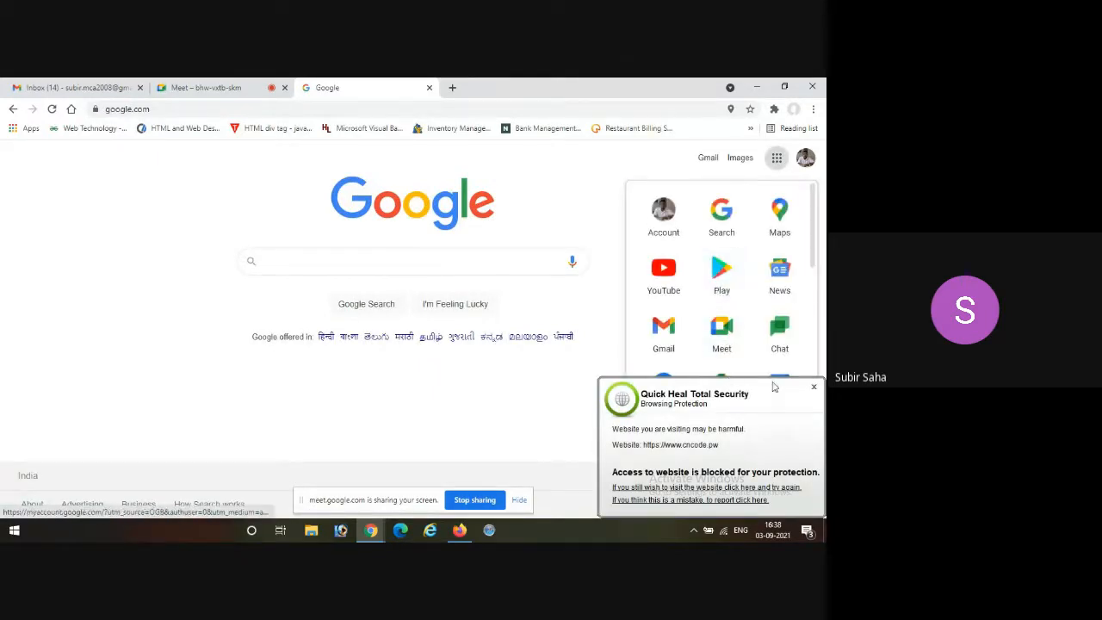
pyautogui.click(722, 325)
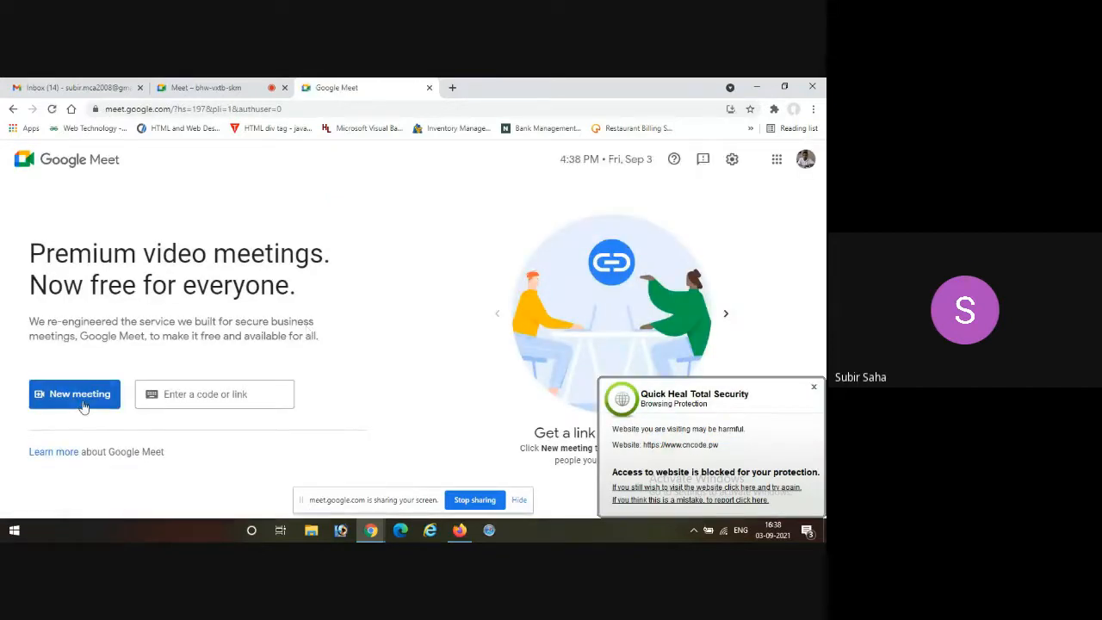
# Start an instant meeting from the Google Meet home page and dismiss the meeting-ready card.
pyautogui.click(83, 407)
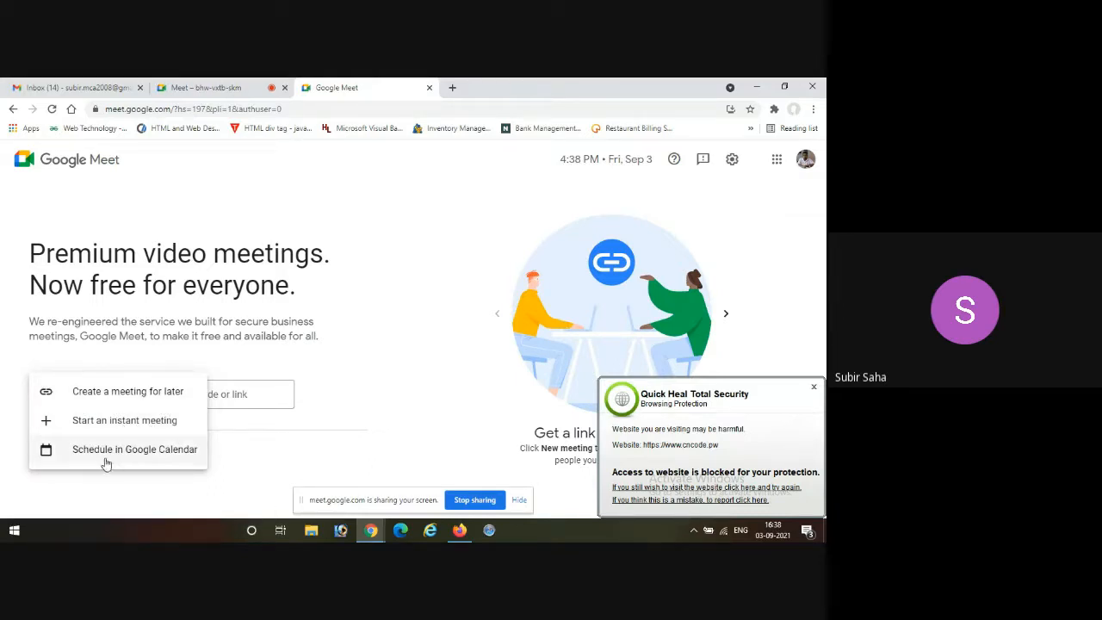
pyautogui.click(128, 421)
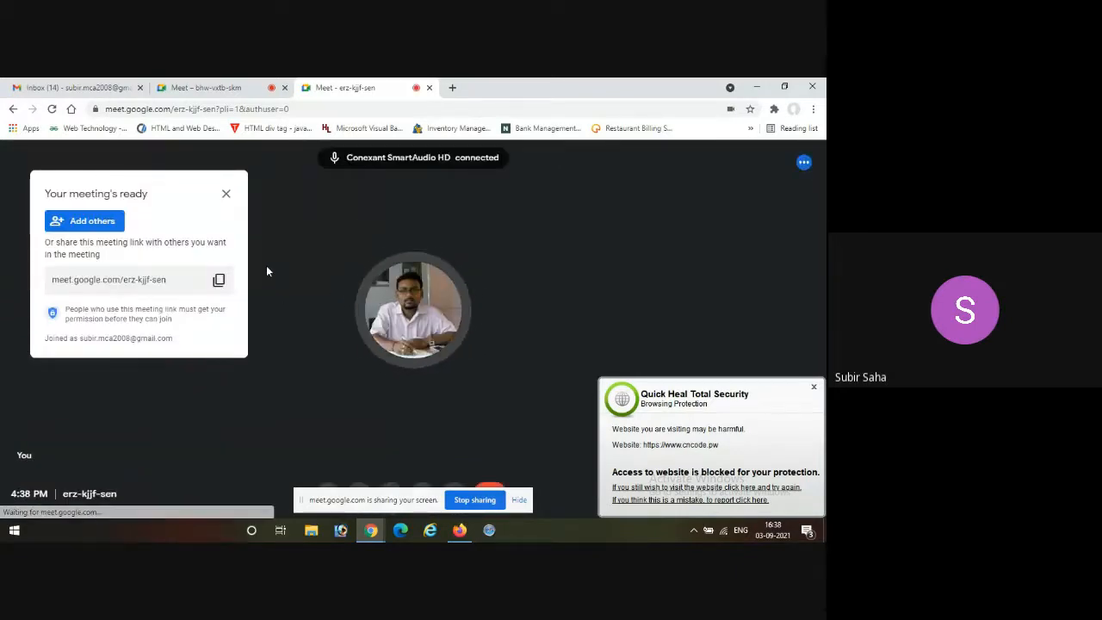
pyautogui.click(225, 195)
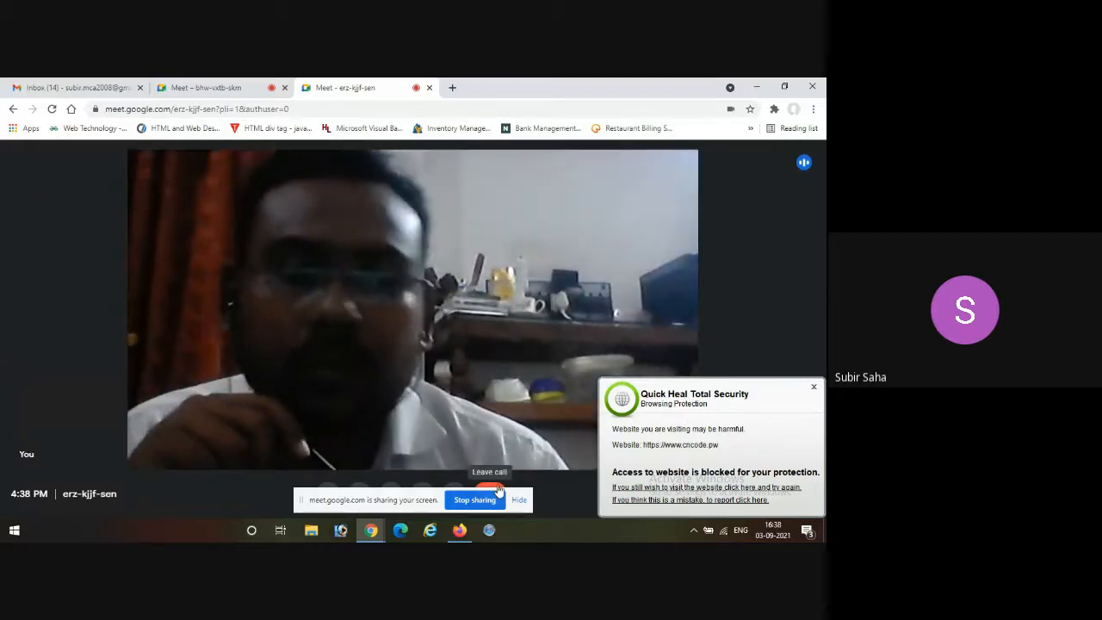
# End the instant meeting for everyone and close the Quick Heal browsing protection alert.
pyautogui.click(498, 488)
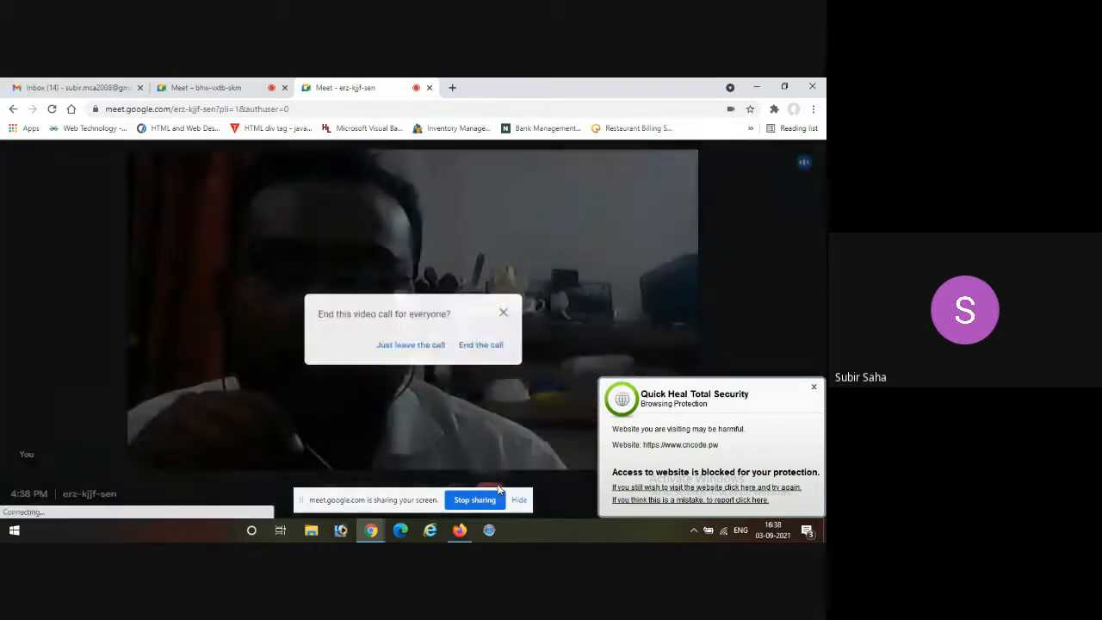
pyautogui.click(487, 346)
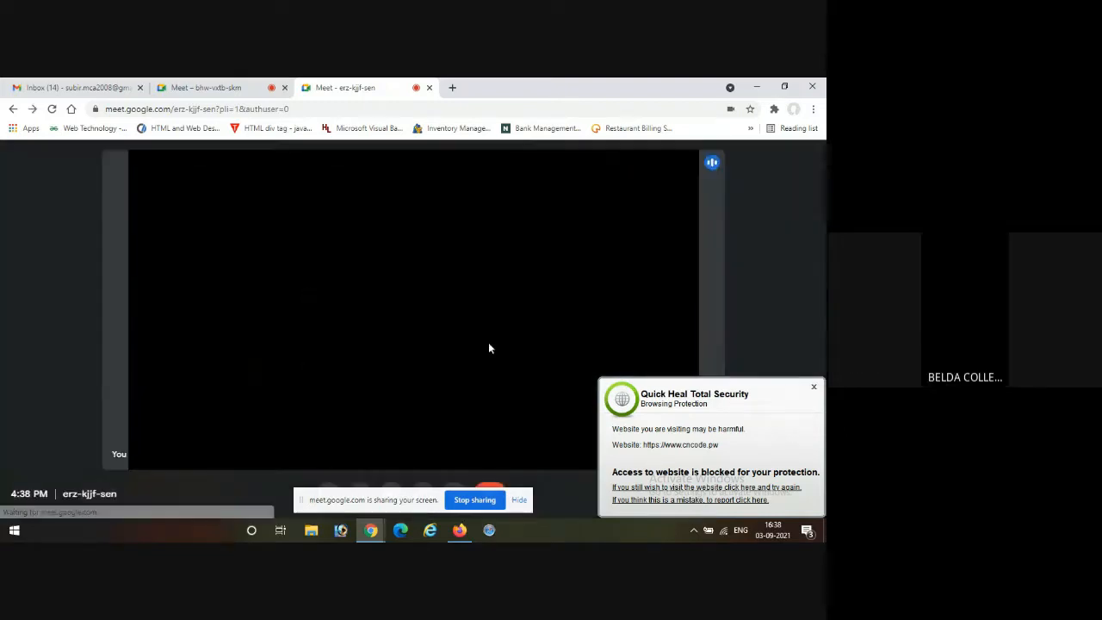
pyautogui.click(814, 386)
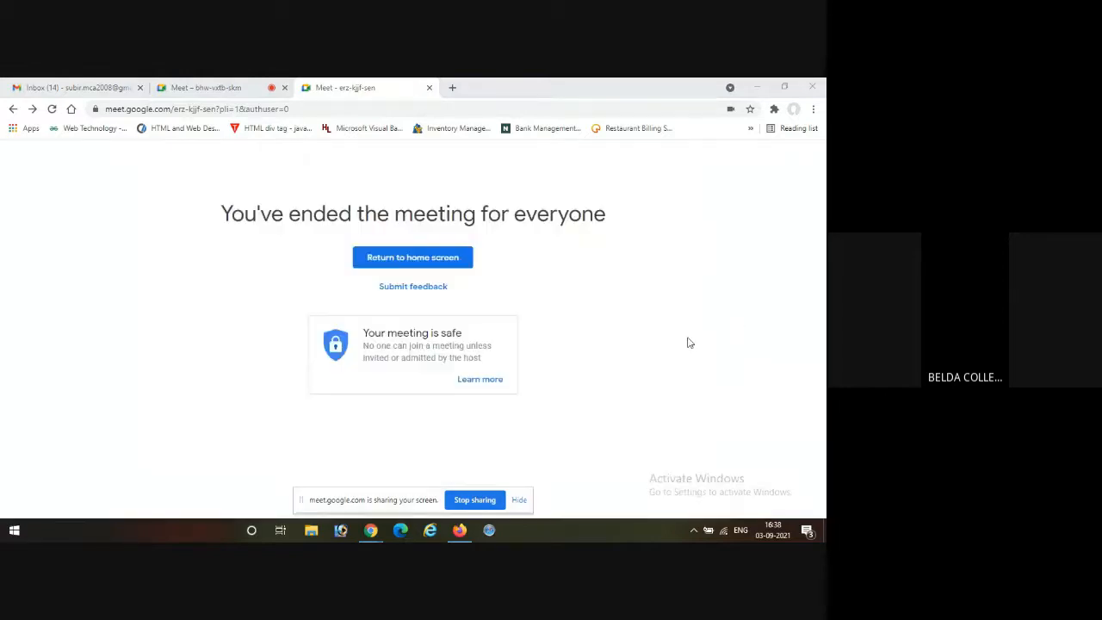
# Return to the ongoing workshop call, move the screen-sharing notice off the call controls, and dismiss the raised-hand notification.
pyautogui.click(187, 89)
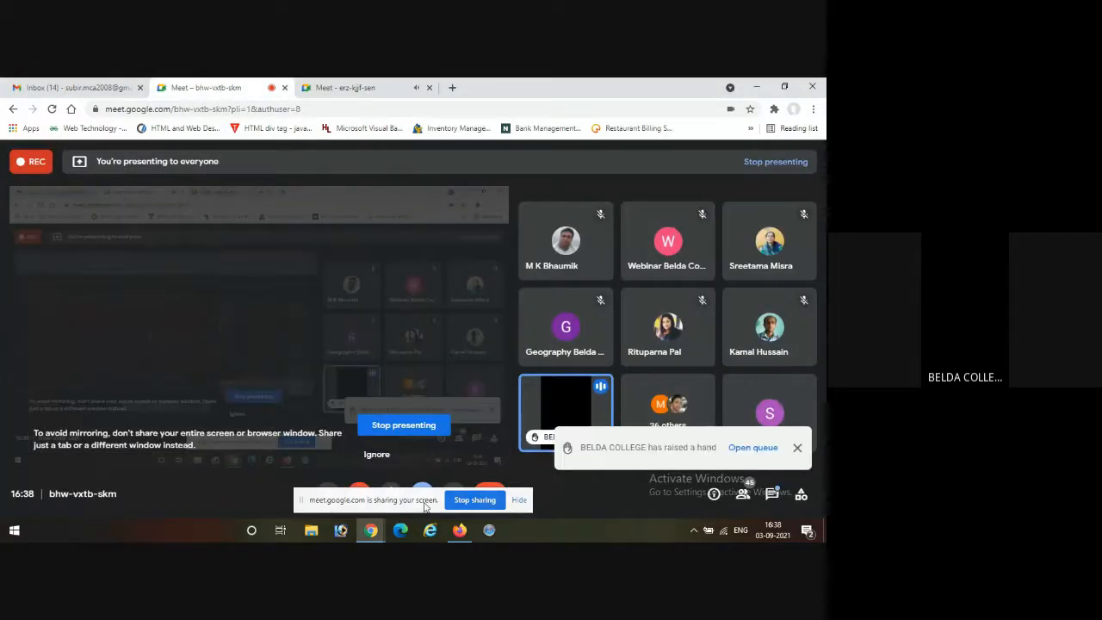
pyautogui.moveTo(422, 502); pyautogui.dragTo(289, 537)
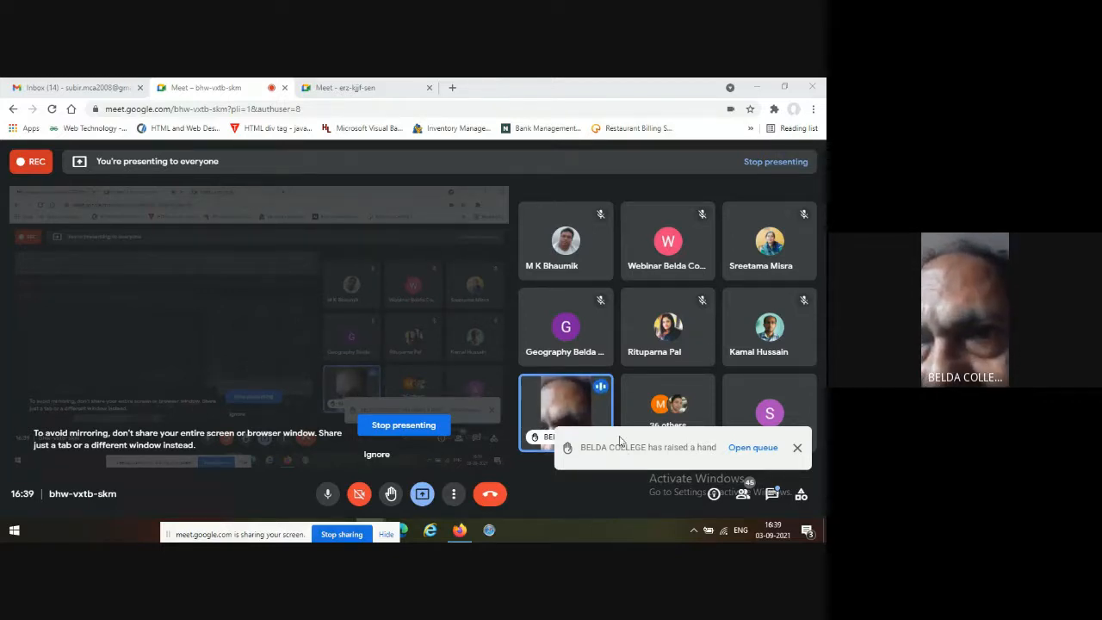
pyautogui.click(620, 482)
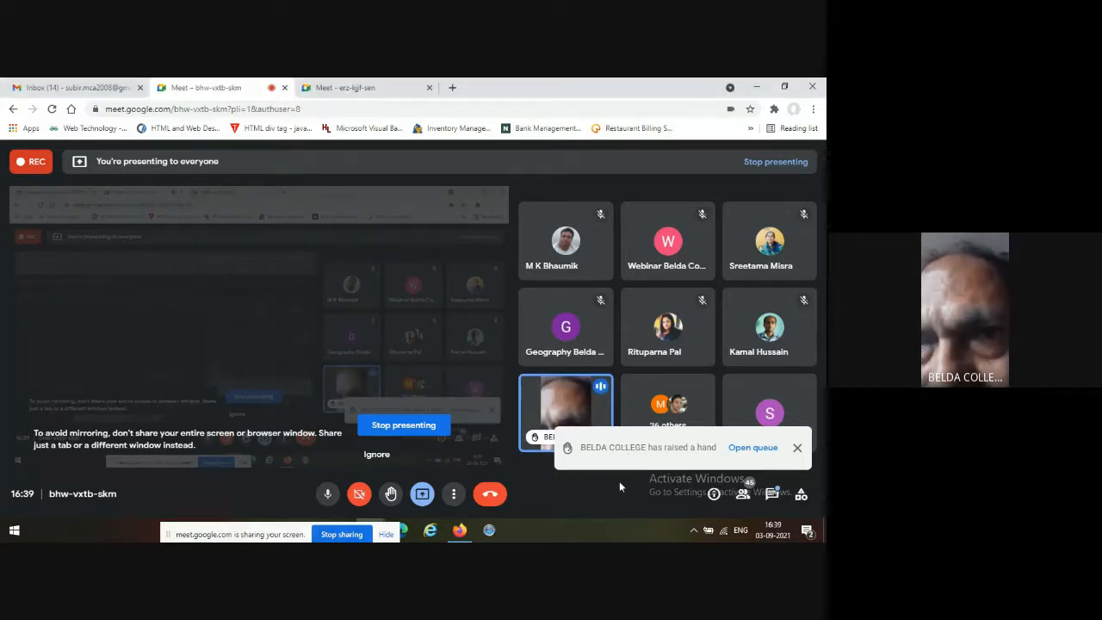
pyautogui.click(796, 449)
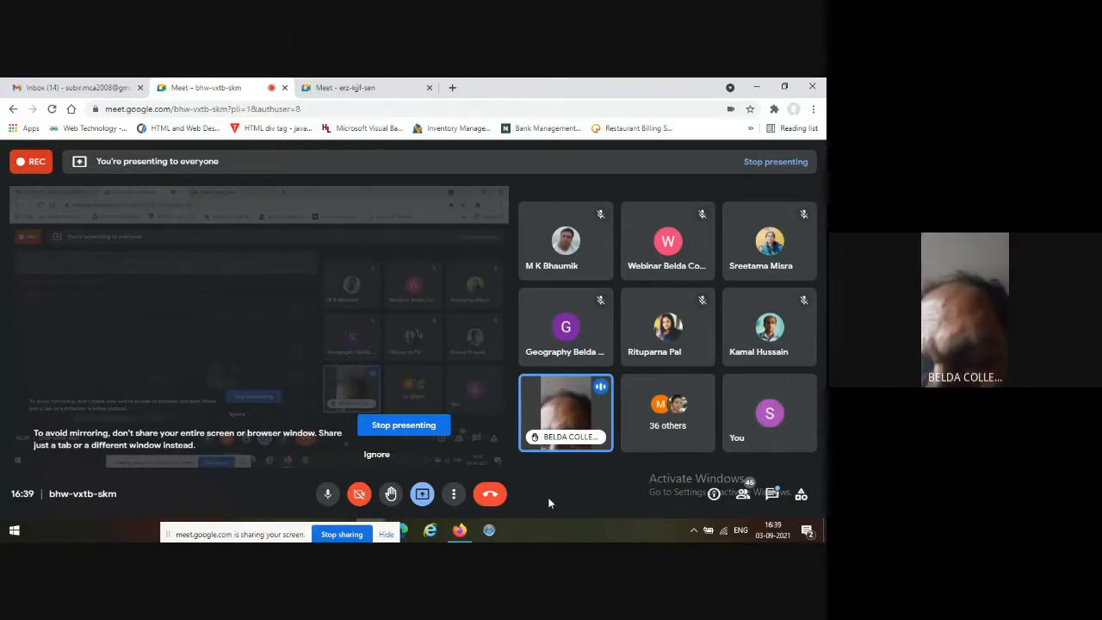
# Check the ended meeting's page, review the additional options in the workshop call, and stop presenting the screen.
pyautogui.click(360, 87)
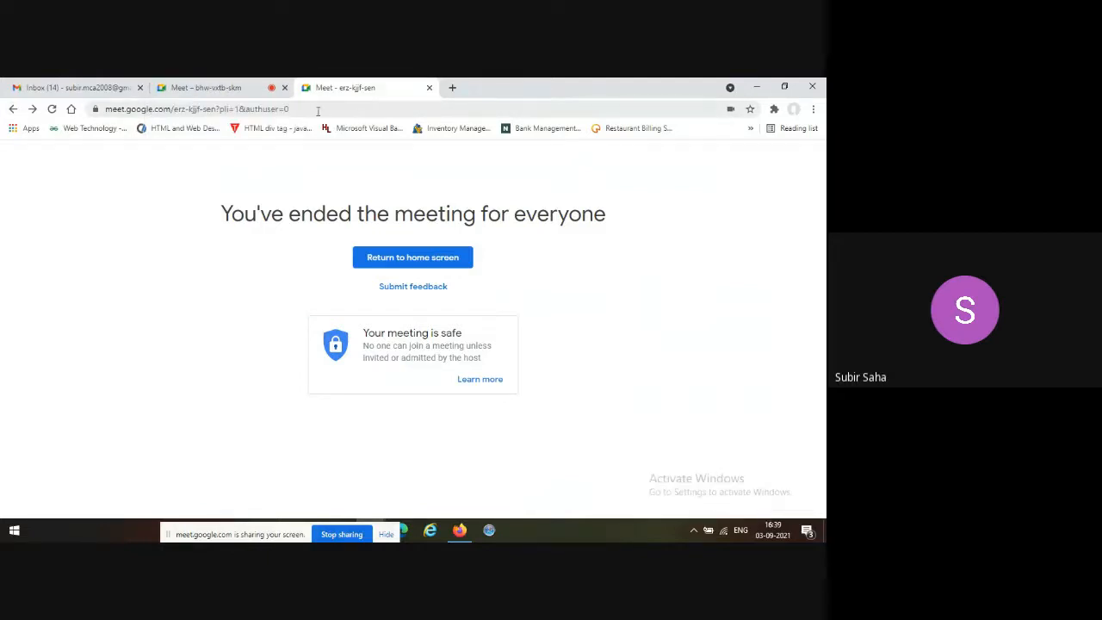
pyautogui.click(184, 89)
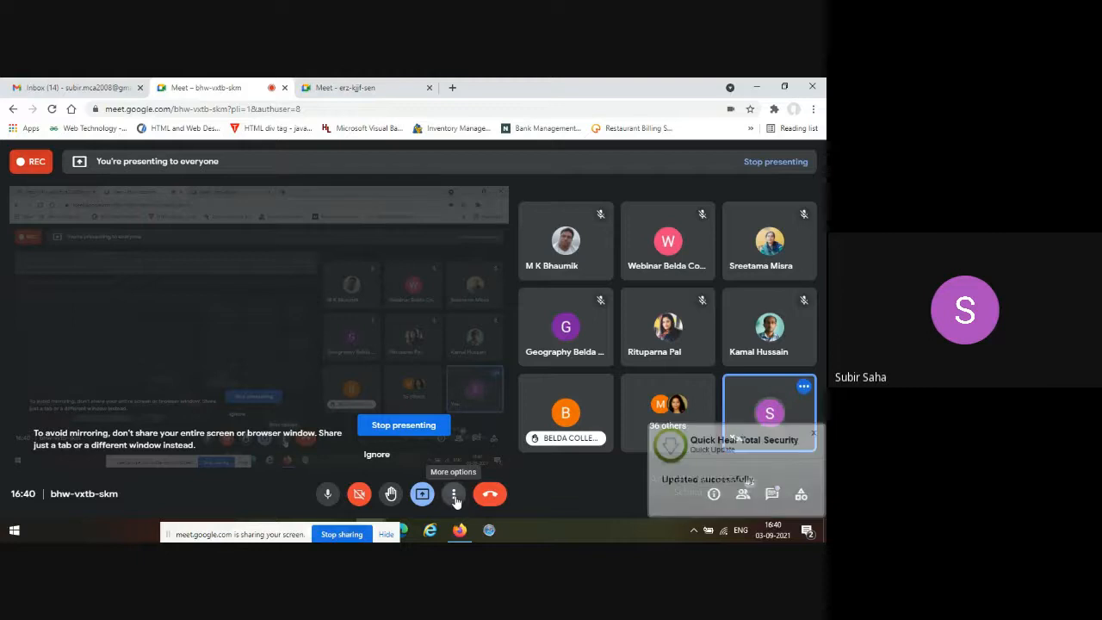
pyautogui.click(455, 496)
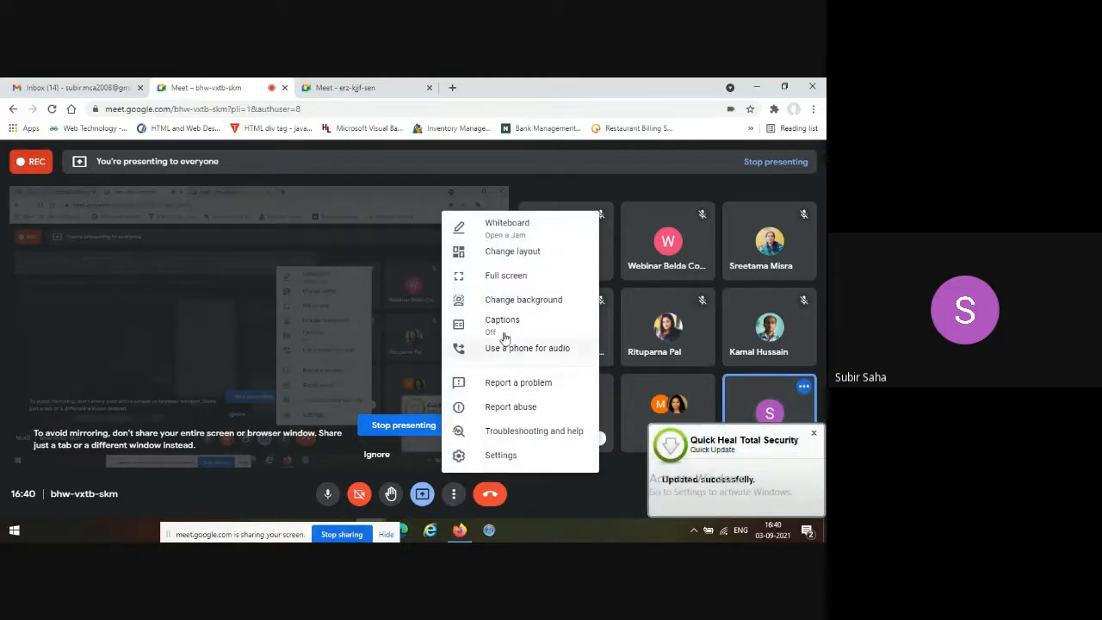
pyautogui.click(555, 193)
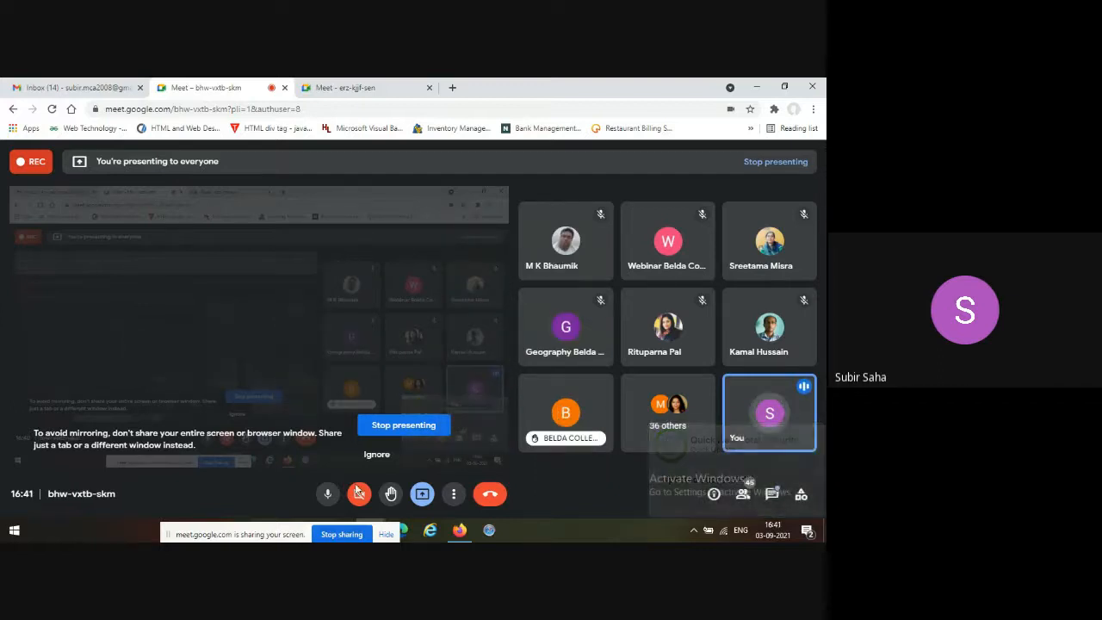
pyautogui.click(412, 426)
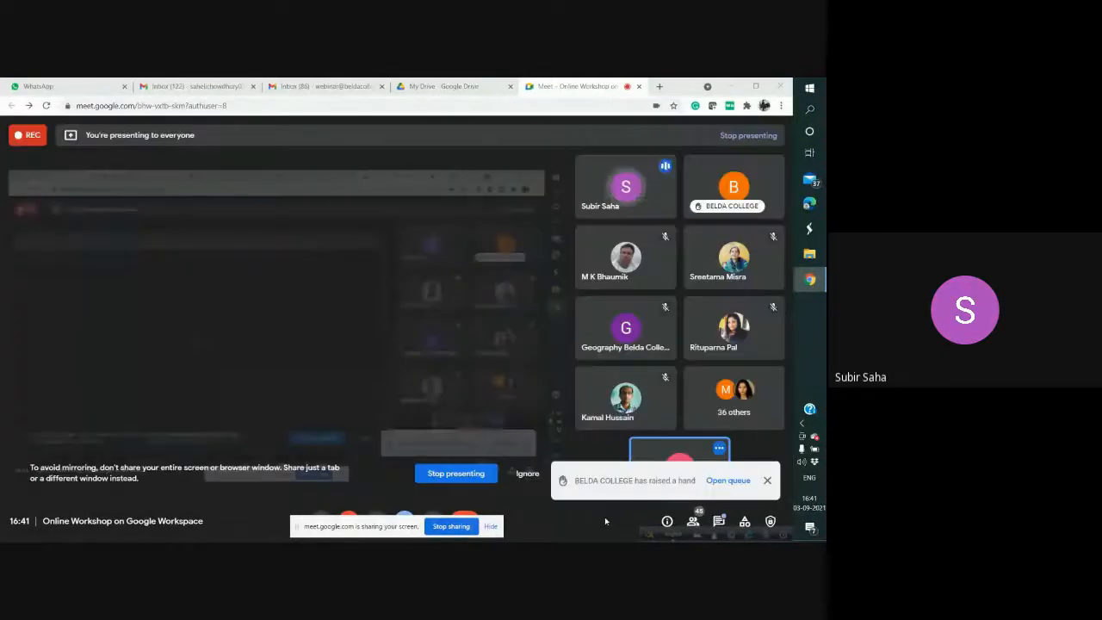
# Hide the screen-sharing notice on the host's screen and examine the host's additional call options, including the recording control.
pyautogui.click(490, 528)
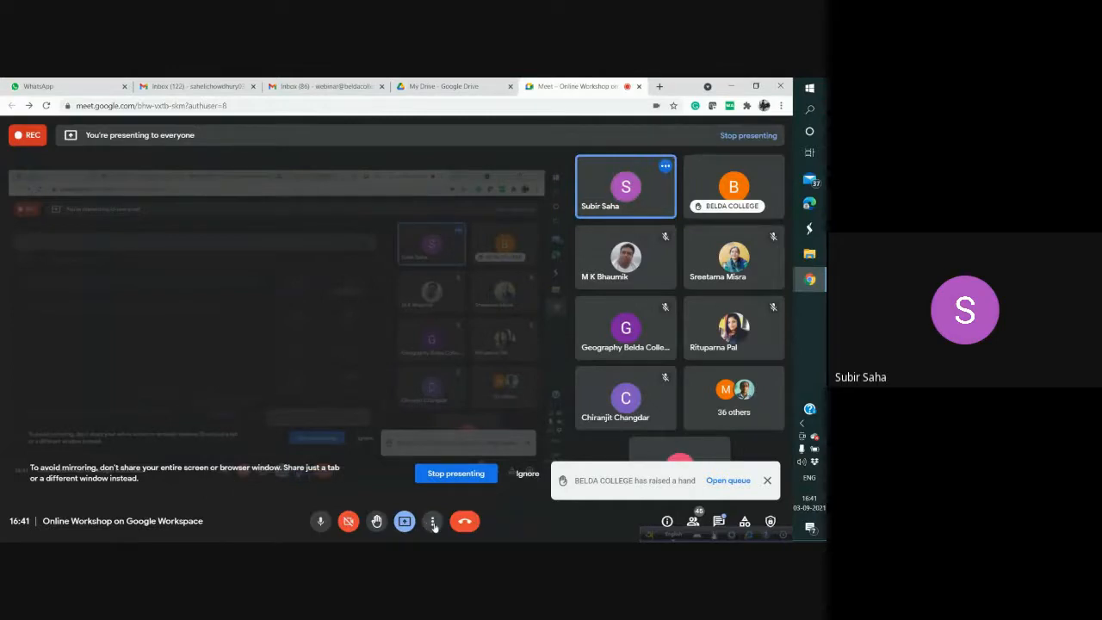
pyautogui.click(433, 522)
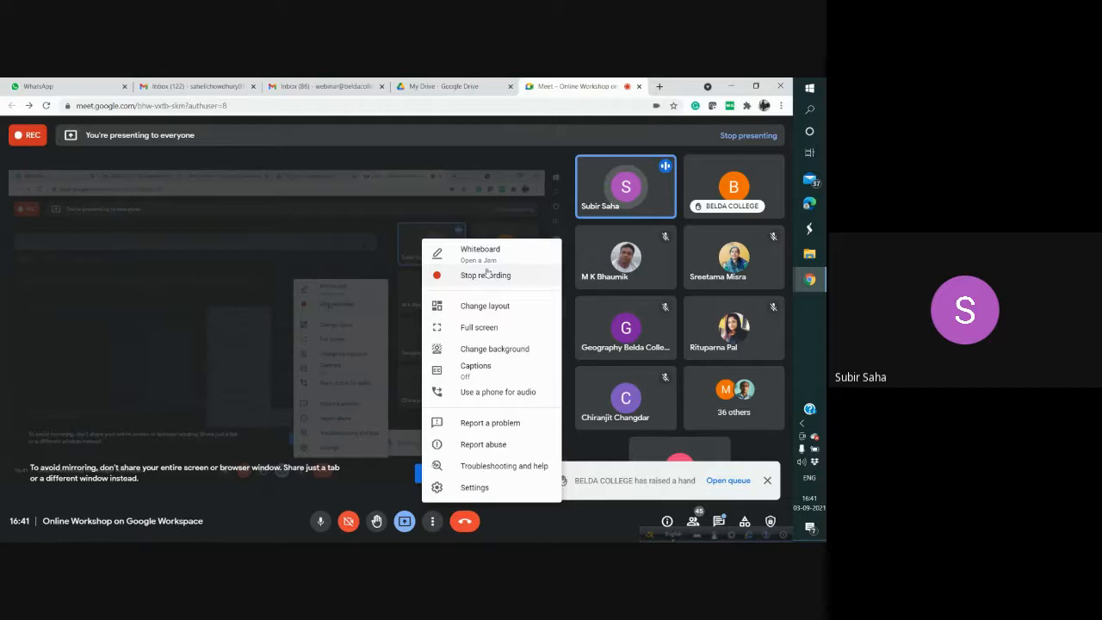
pyautogui.click(501, 528)
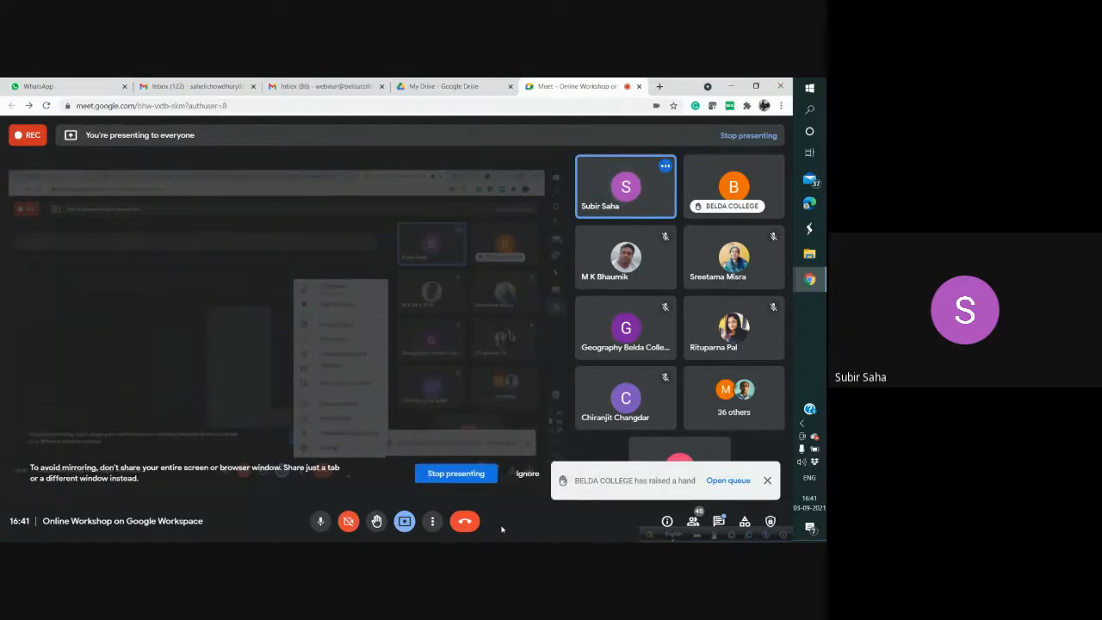
# Show the host's recording control again without stopping the recording, and end the host's screen presentation.
pyautogui.click(457, 479)
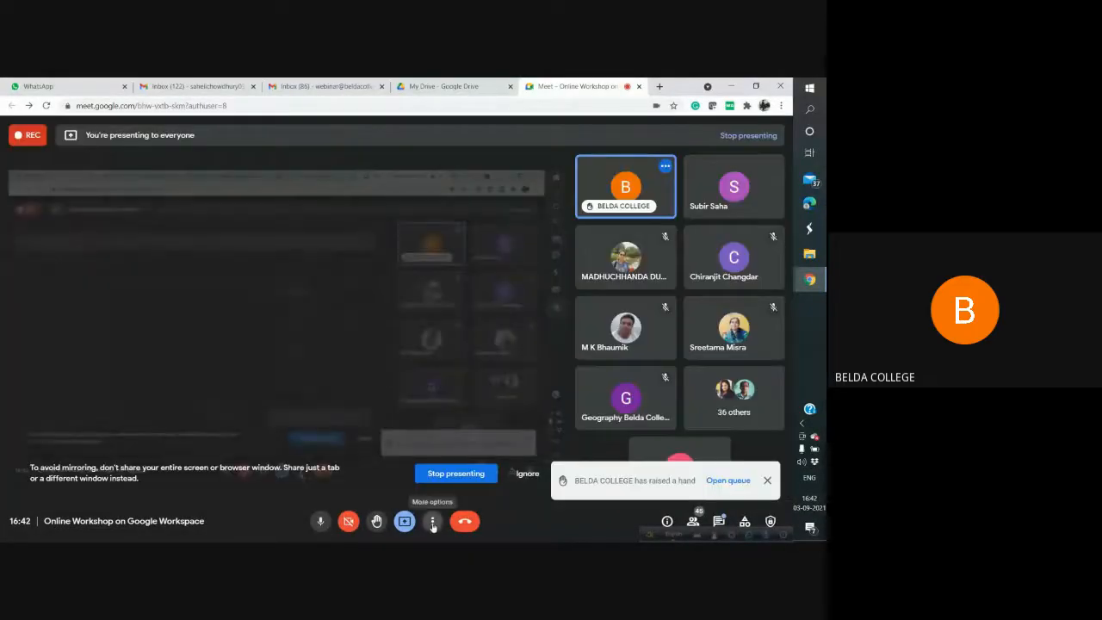
pyautogui.click(432, 521)
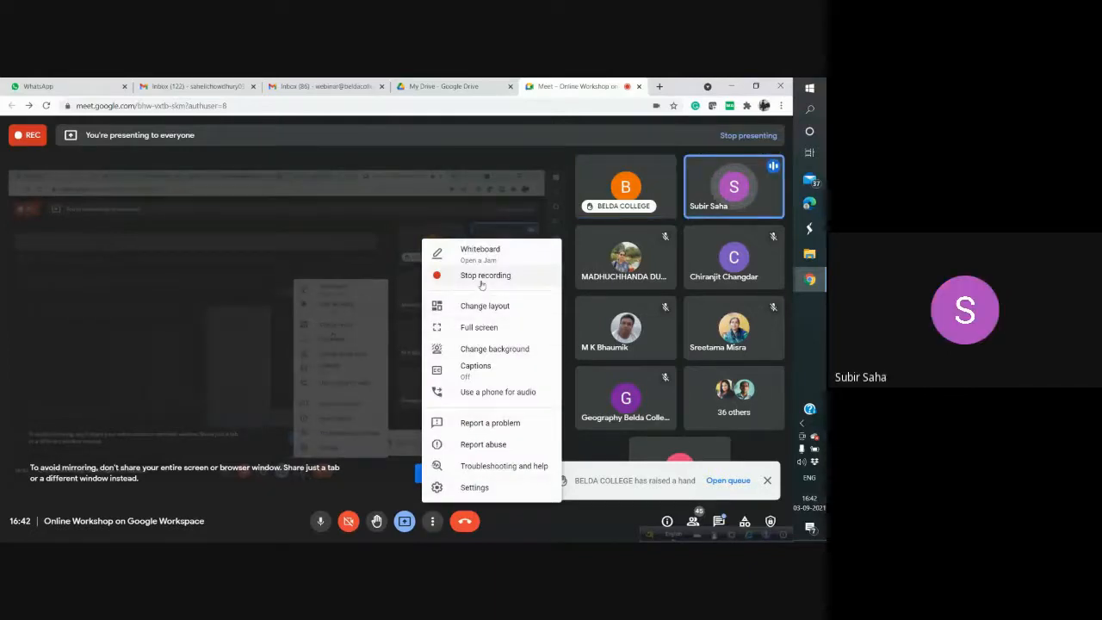
pyautogui.click(490, 531)
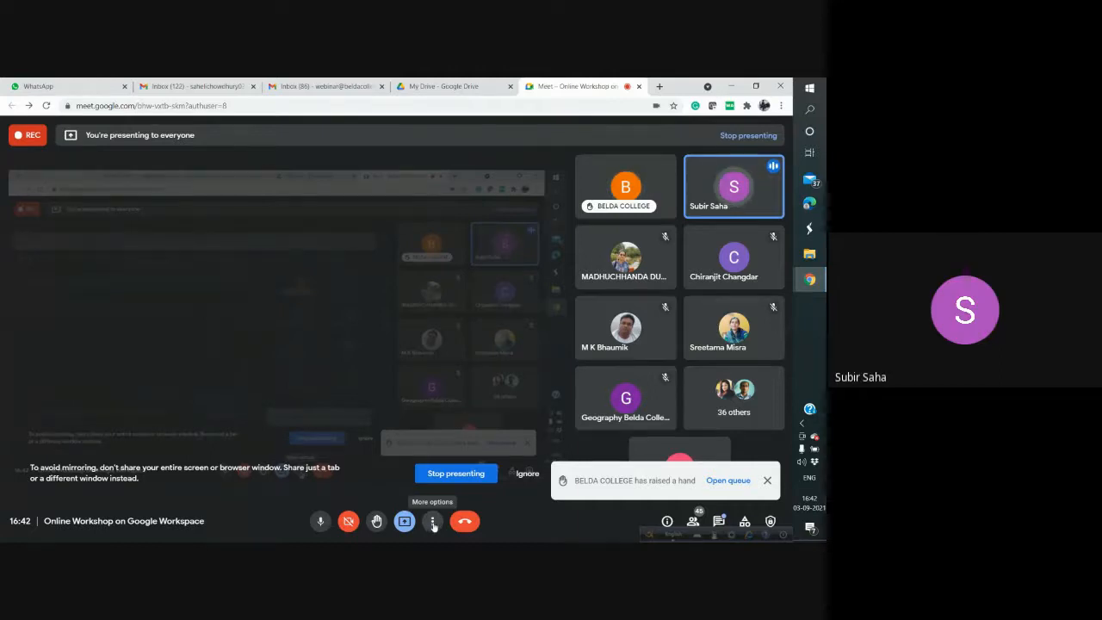
pyautogui.click(433, 522)
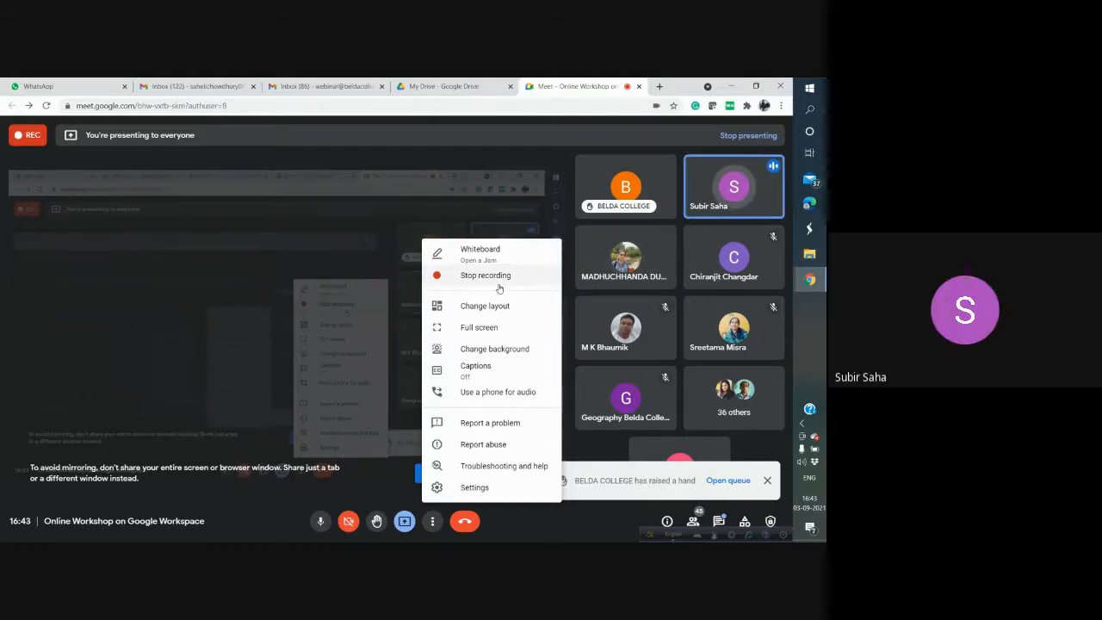
pyautogui.click(522, 525)
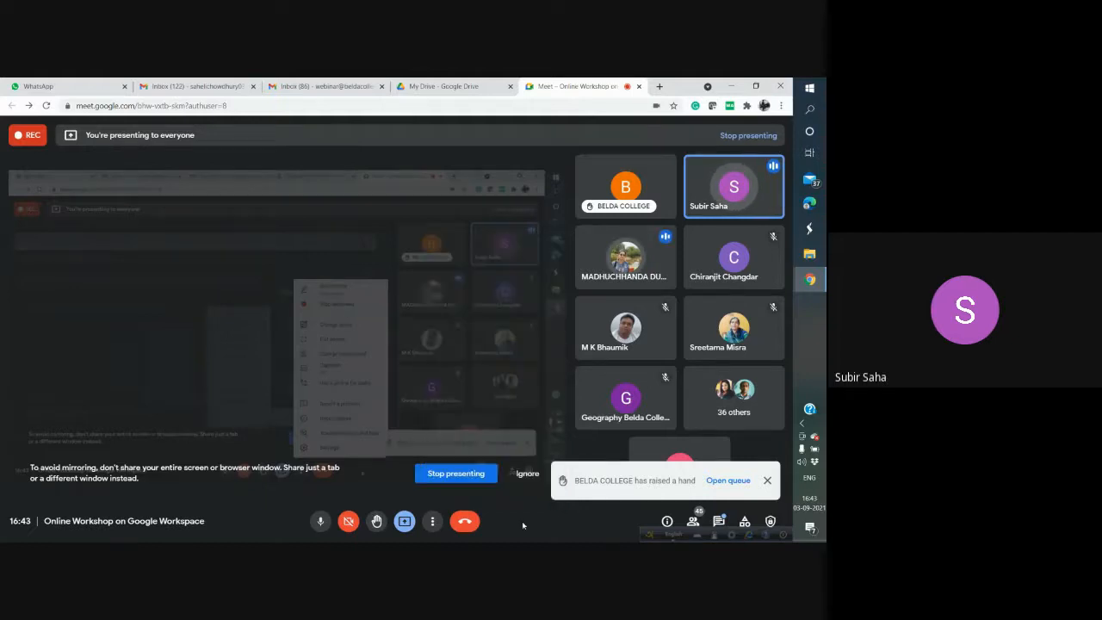
pyautogui.click(444, 473)
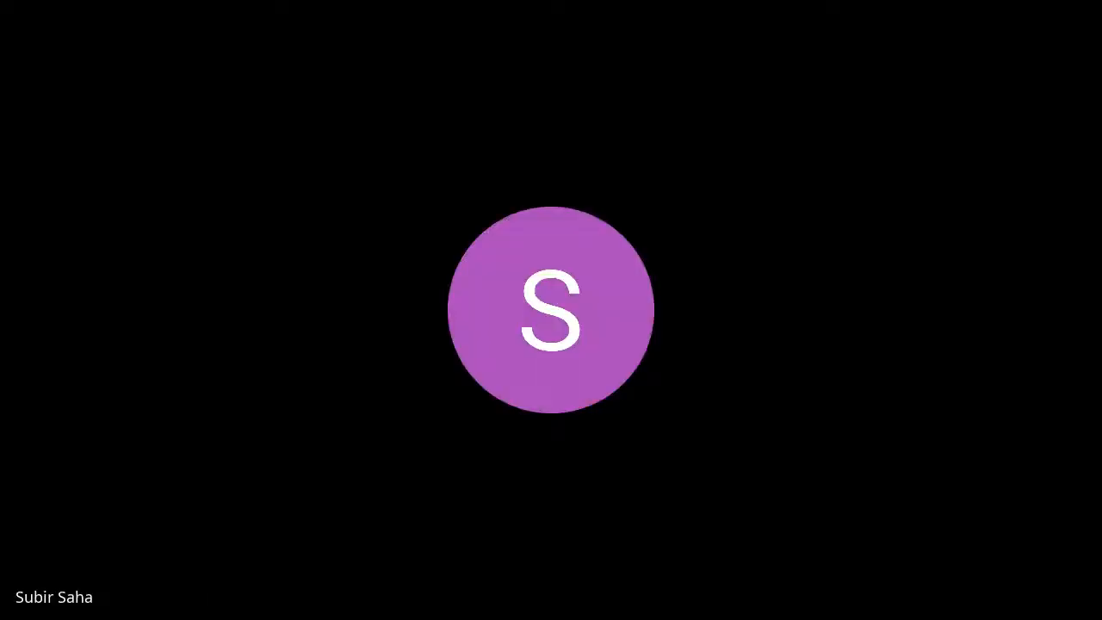
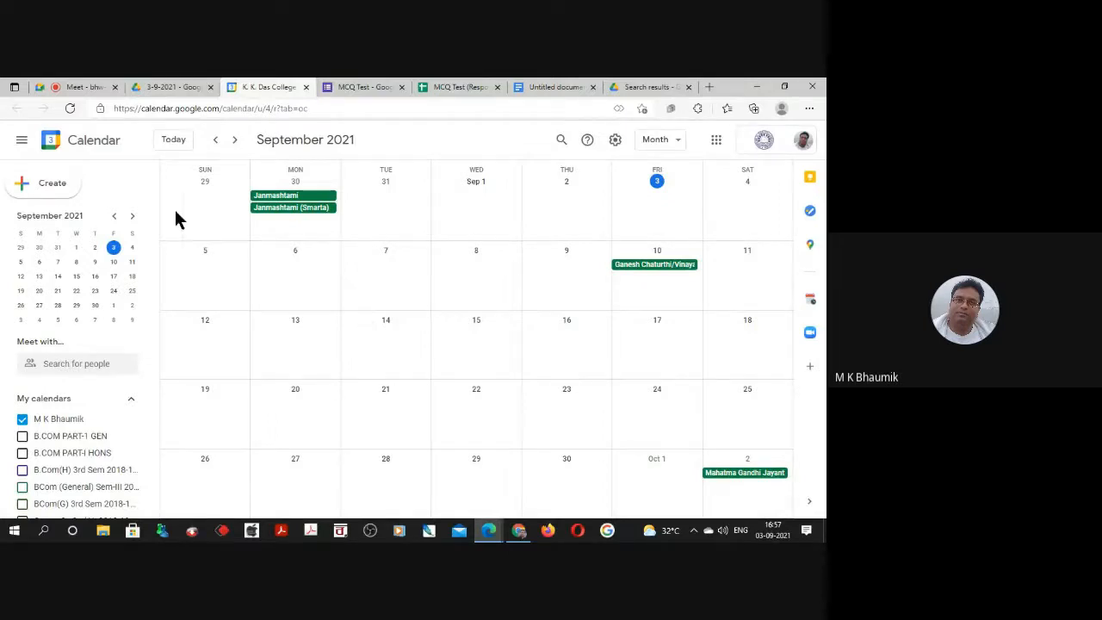
# Create a new calendar event titled "BSc Gen Sem-I".
pyautogui.click(39, 185)
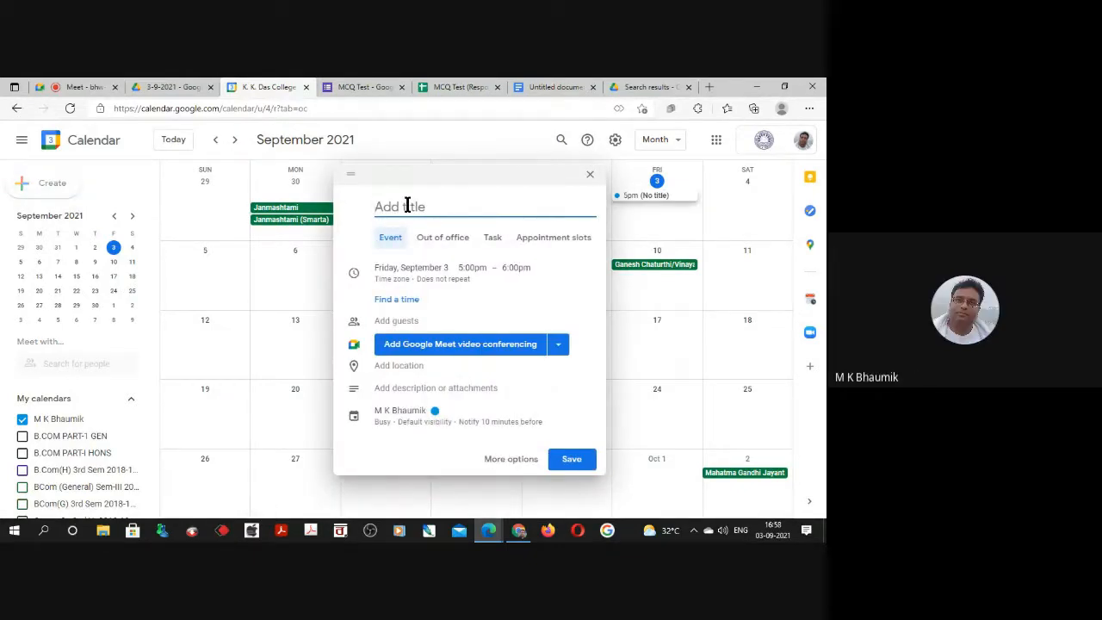
pyautogui.write('Se')
pyautogui.write('m')
pyautogui.write('BSc')
pyautogui.write(' Gen')
# Schedule the event for Monday, September 6, starting at 11:00am.
pyautogui.click(398, 271)
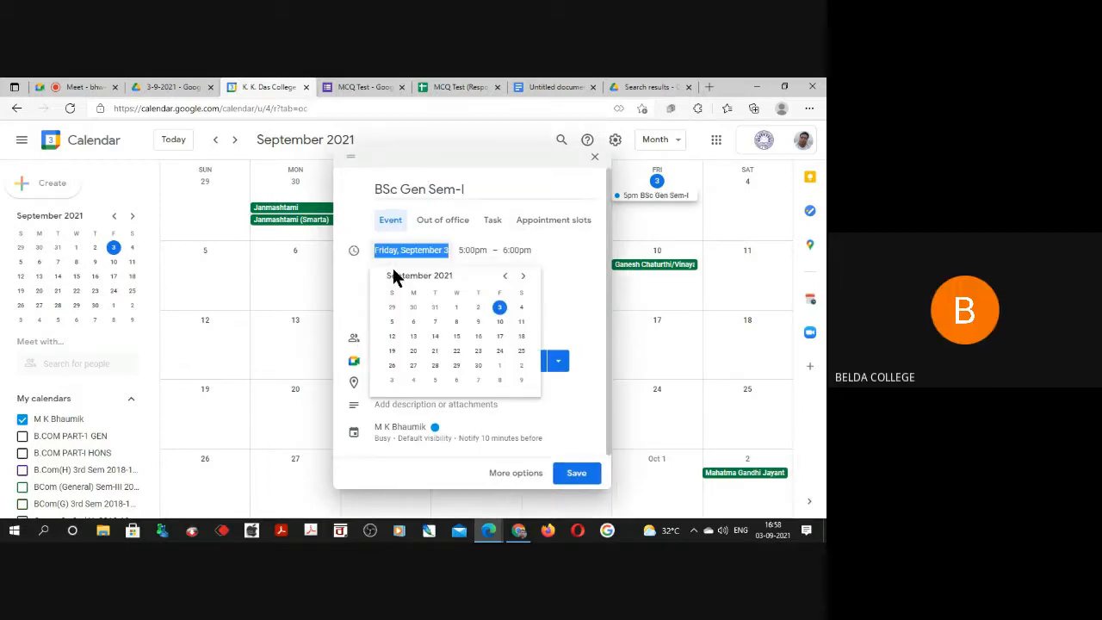
pyautogui.click(414, 322)
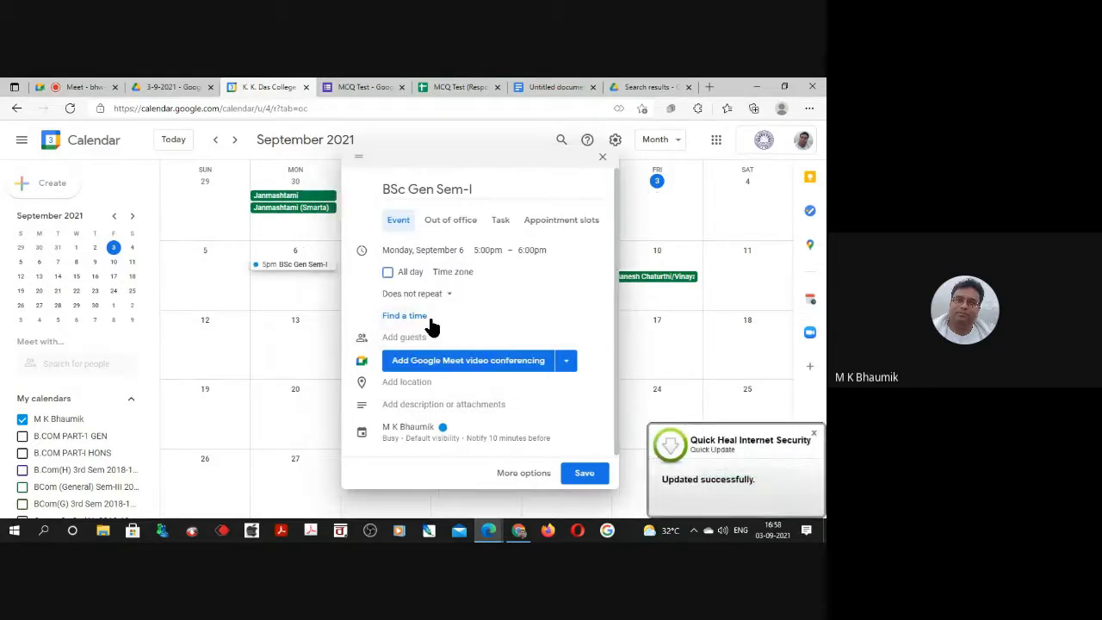
pyautogui.click(488, 249)
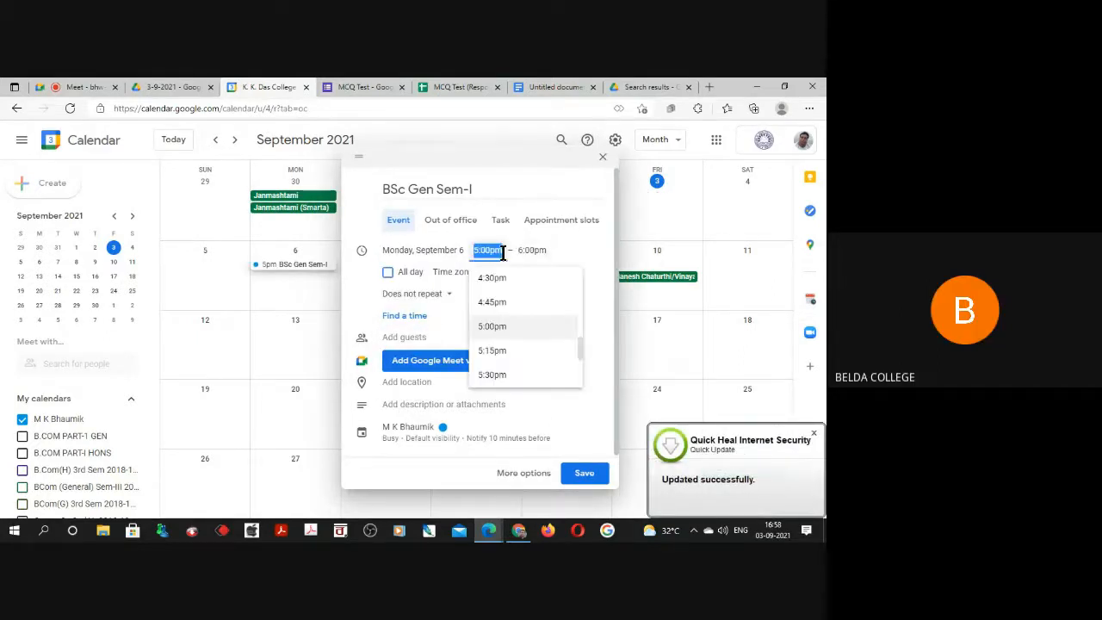
pyautogui.moveTo(577, 346); pyautogui.dragTo(580, 320)
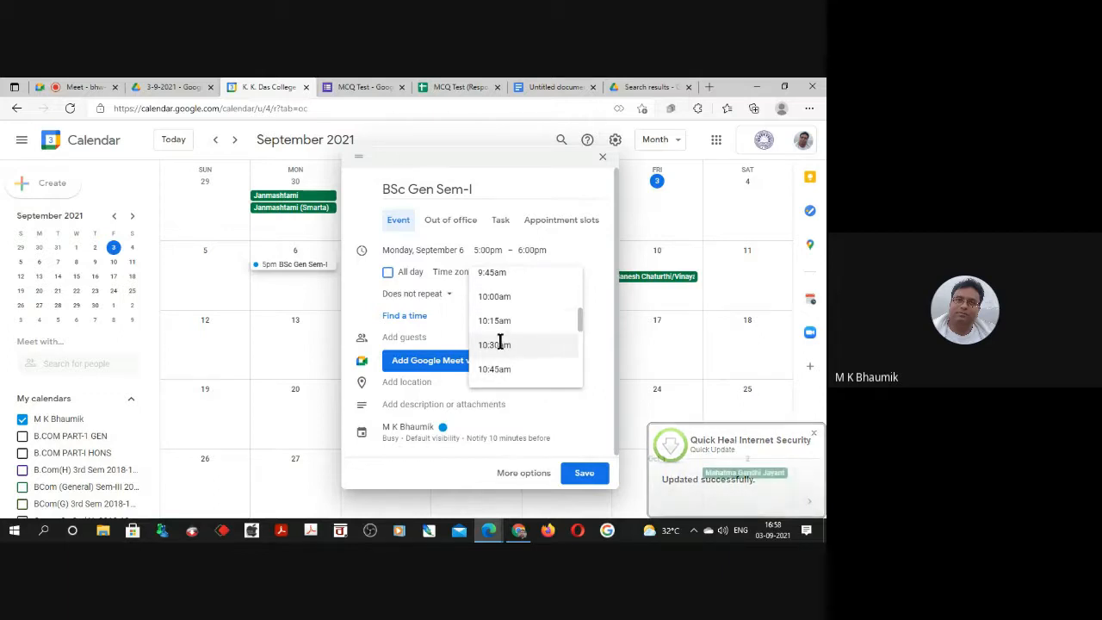
pyautogui.scroll(-1, 493, 372)
pyautogui.click(494, 374)
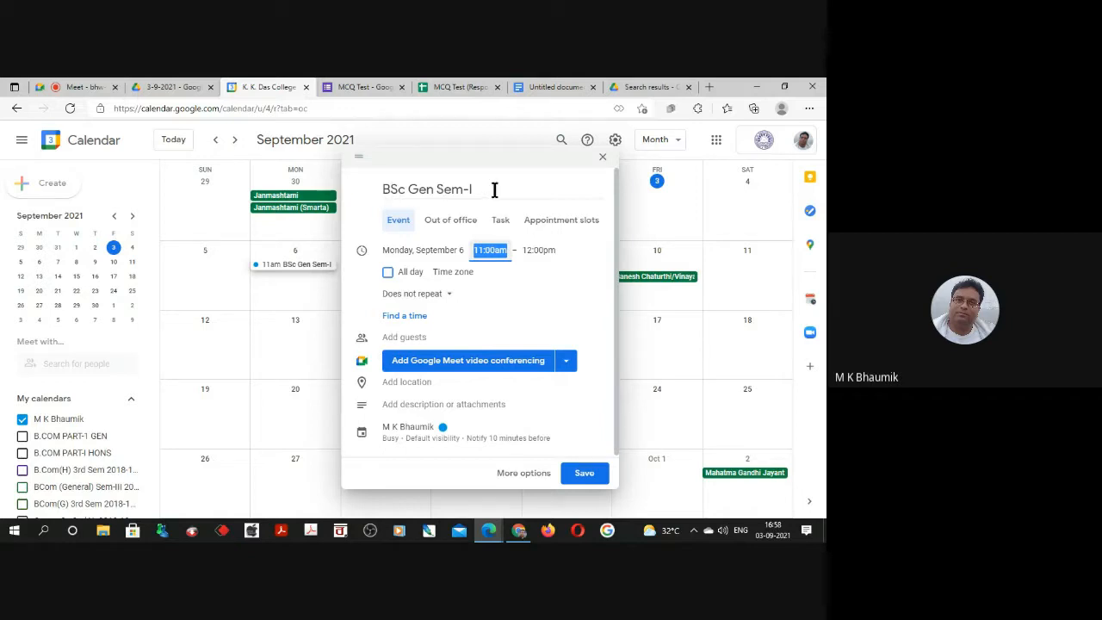
# Give the event a custom weekly recurrence on Monday, Wednesday and Friday, ending after 10 occurrences.
pyautogui.click(450, 297)
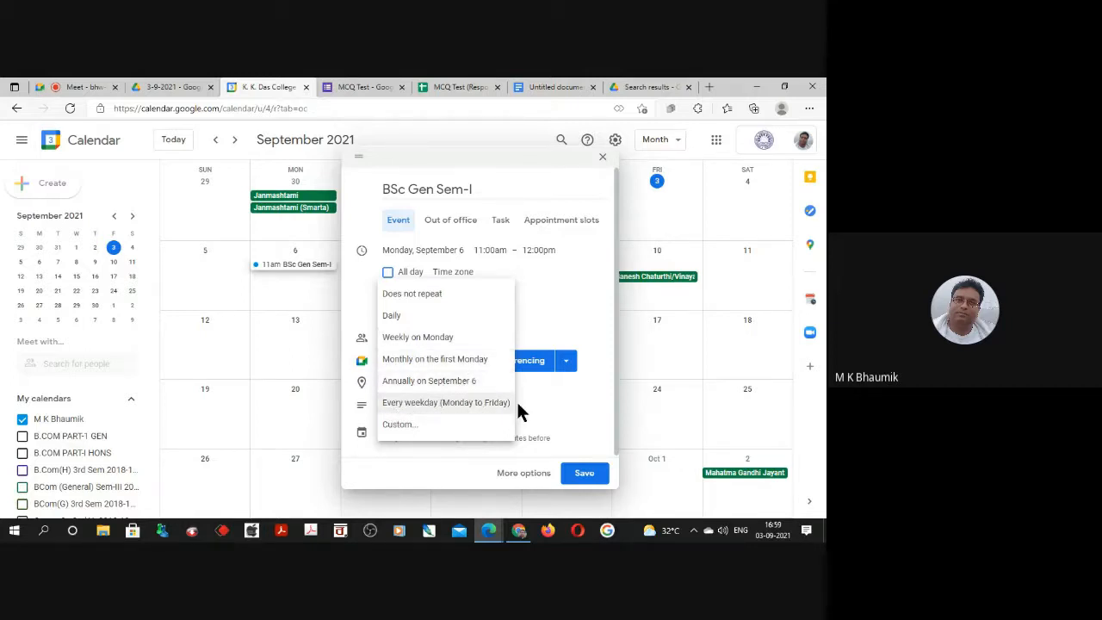
pyautogui.click(395, 427)
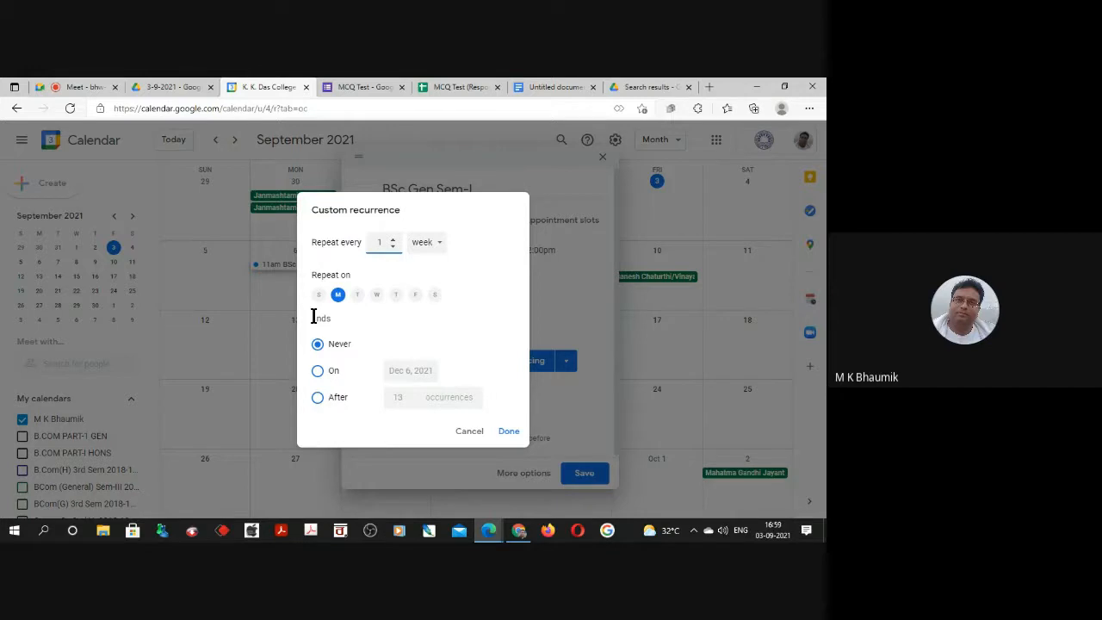
pyautogui.click(377, 297)
pyautogui.click(415, 295)
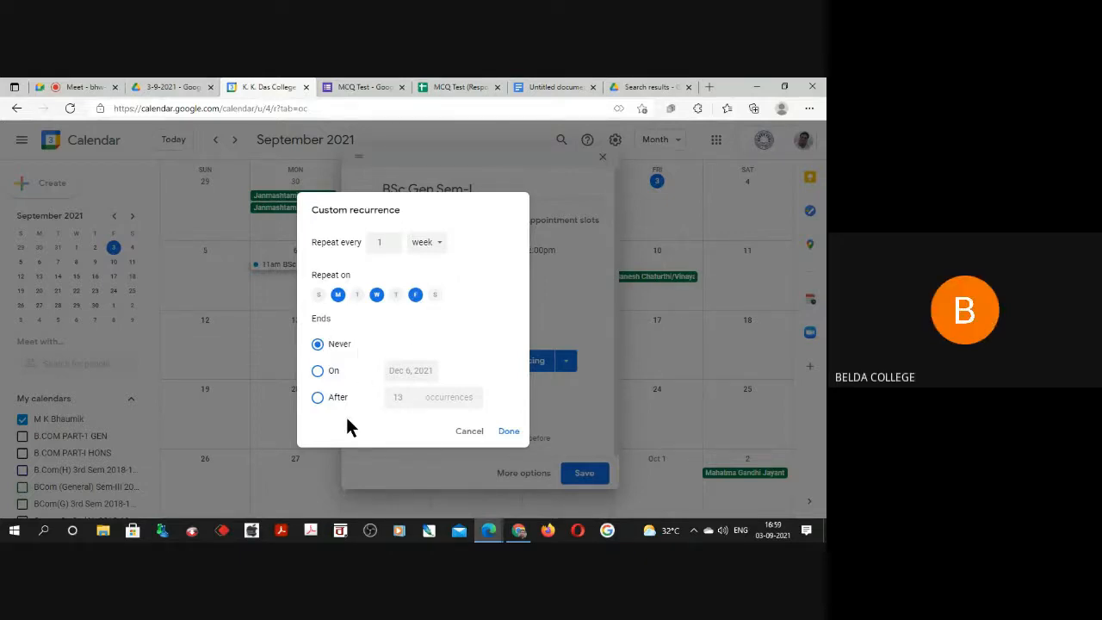
pyautogui.click(317, 372)
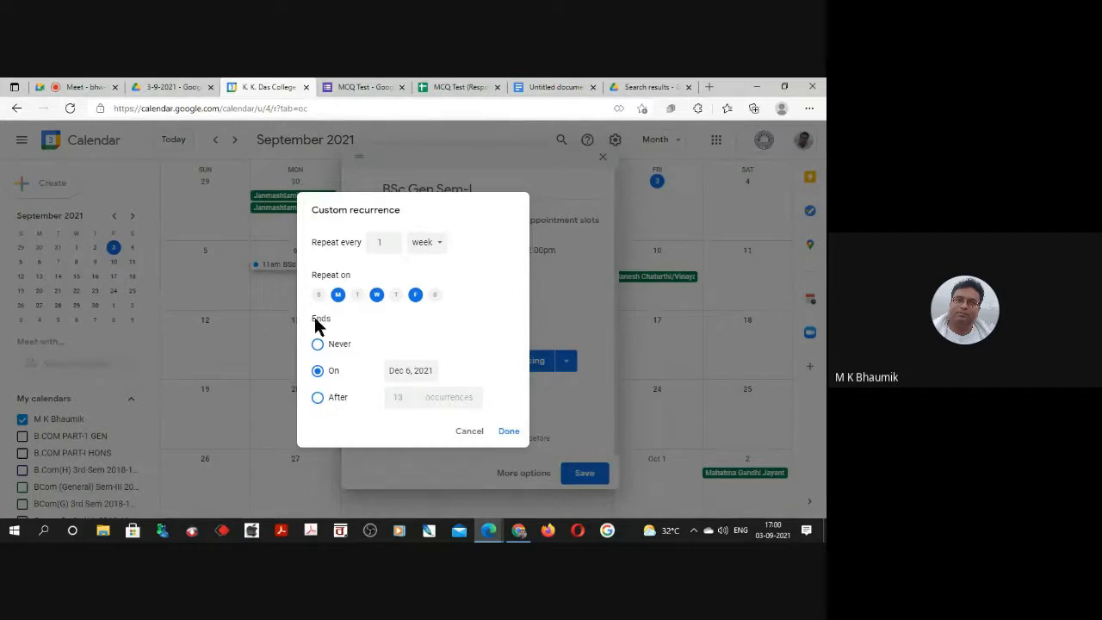
pyautogui.click(316, 398)
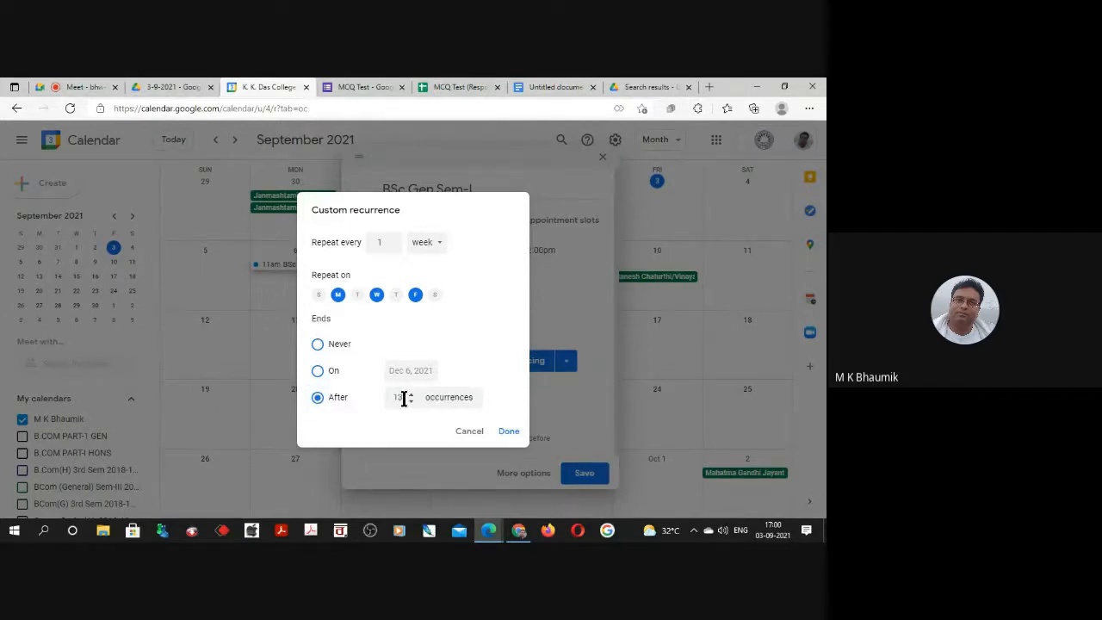
pyautogui.click(401, 398)
pyautogui.press('BackSpace')
pyautogui.write('0')
pyautogui.click(510, 437)
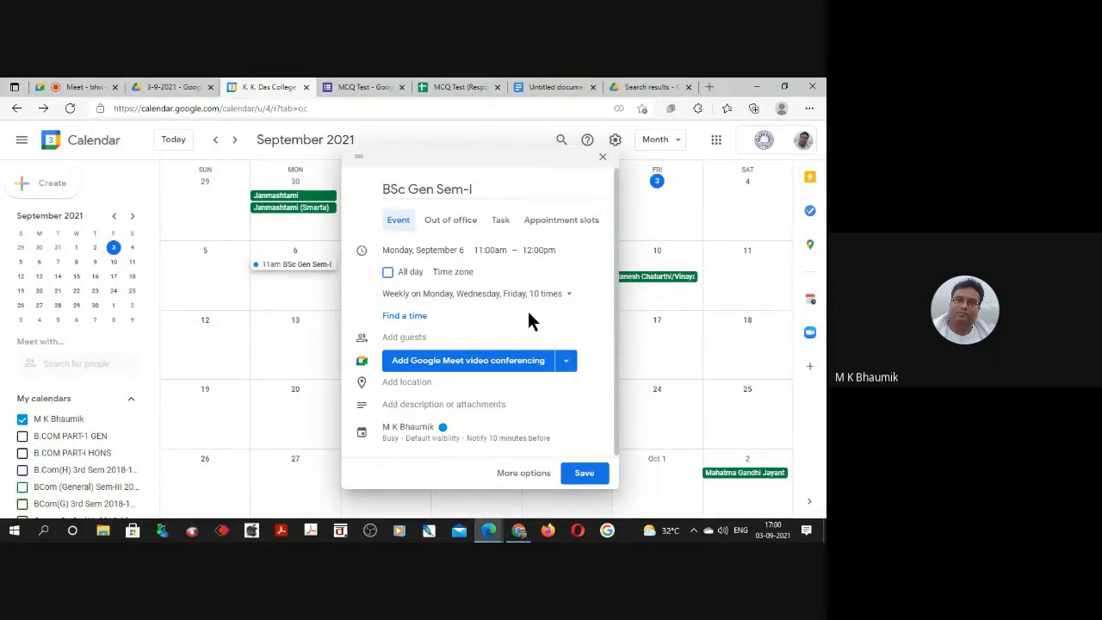
# Review the video conferencing choices for the event and add Google Meet.
pyautogui.click(565, 363)
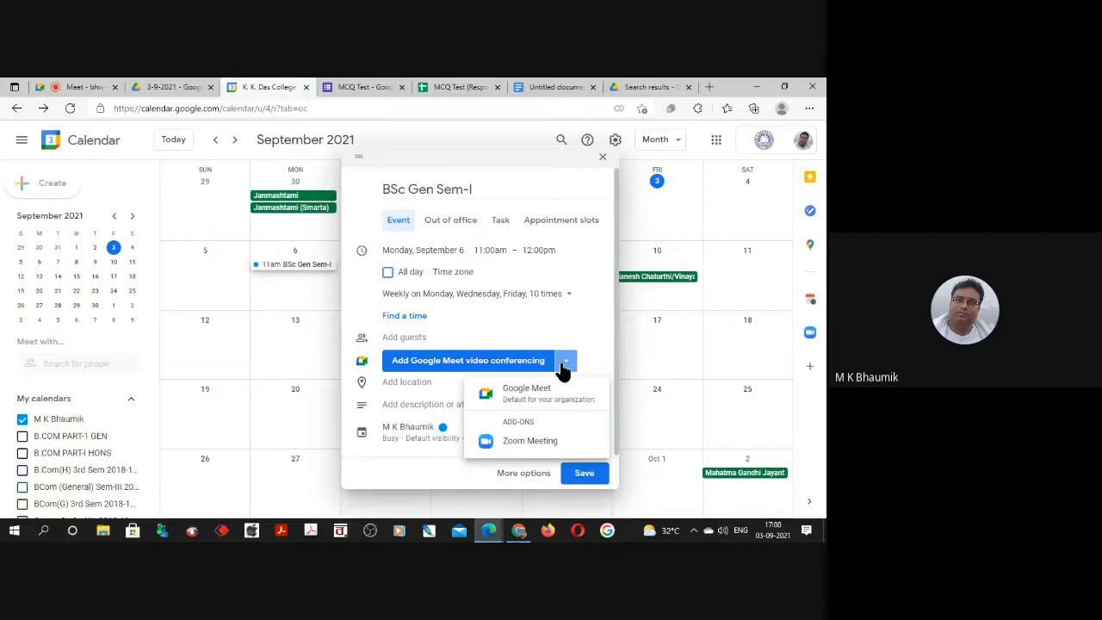
pyautogui.click(582, 326)
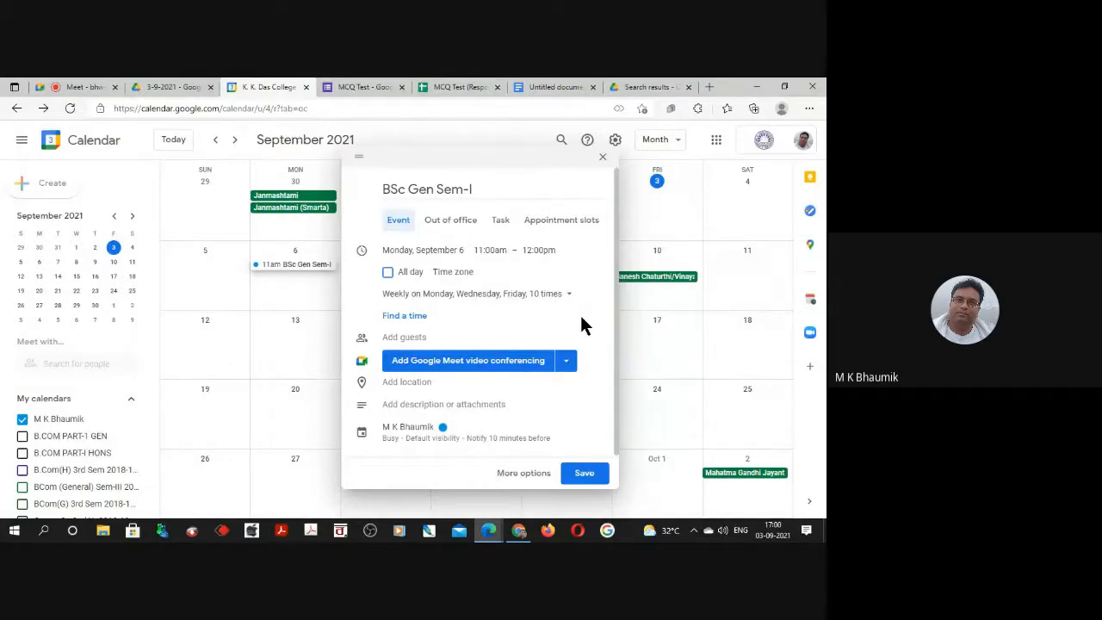
pyautogui.click(567, 365)
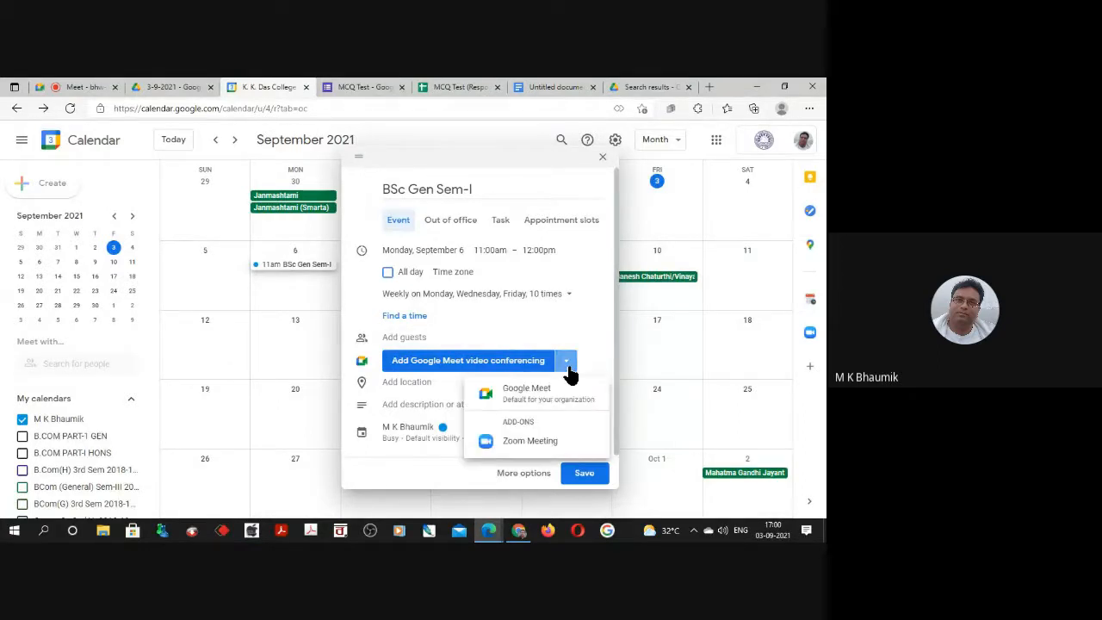
pyautogui.click(514, 391)
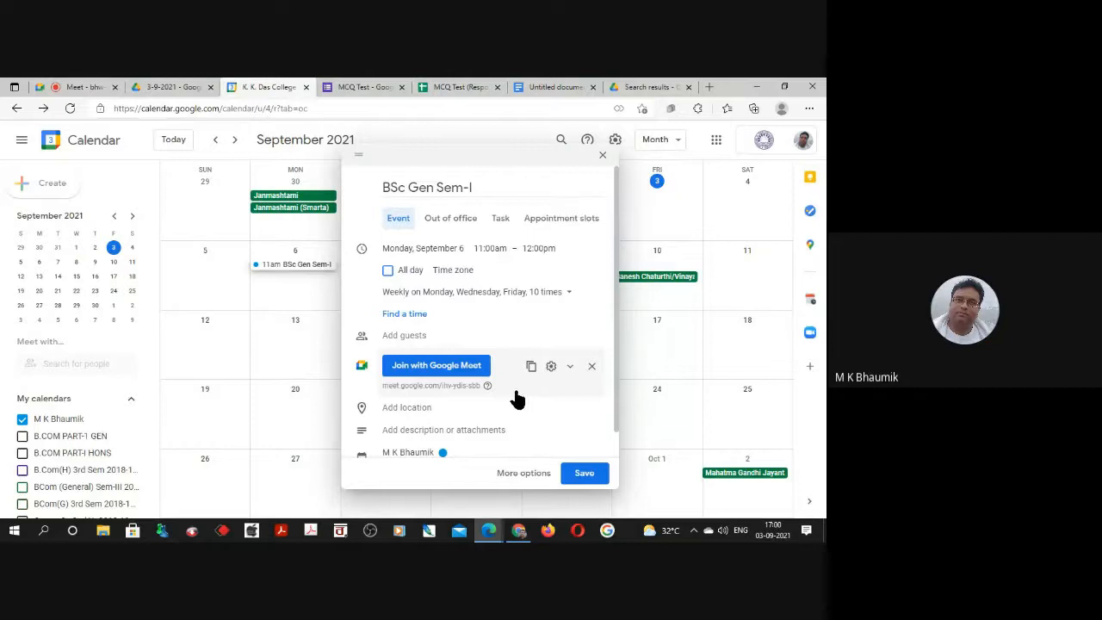
# Review the available calendars, keep the event on the owner's personal calendar, and open the full event options.
pyautogui.scroll(-1, 515, 396)
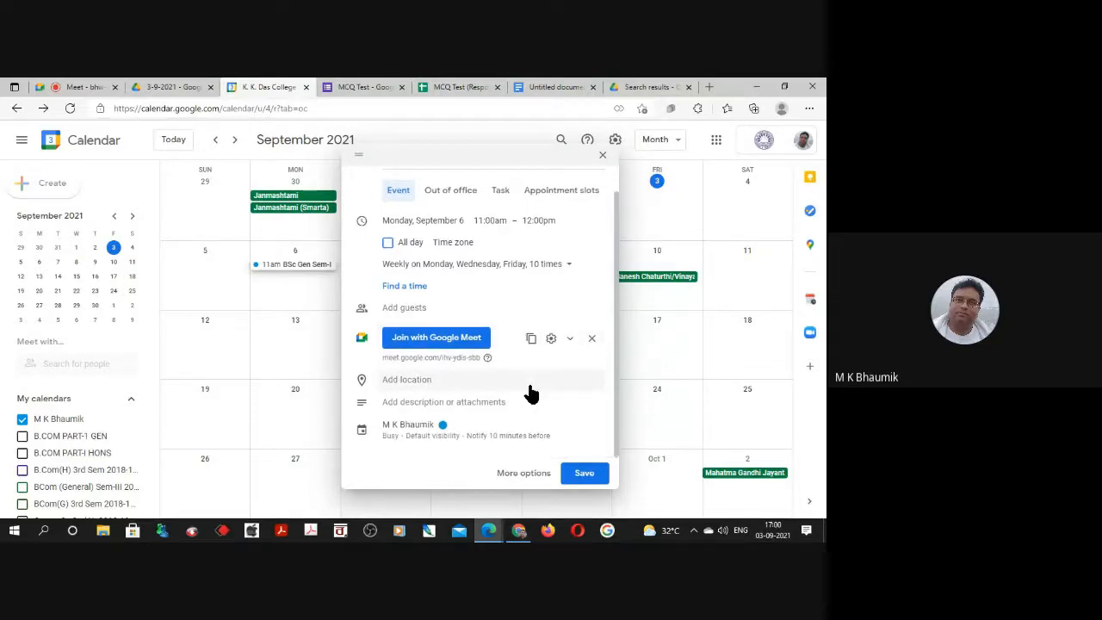
pyautogui.click(411, 436)
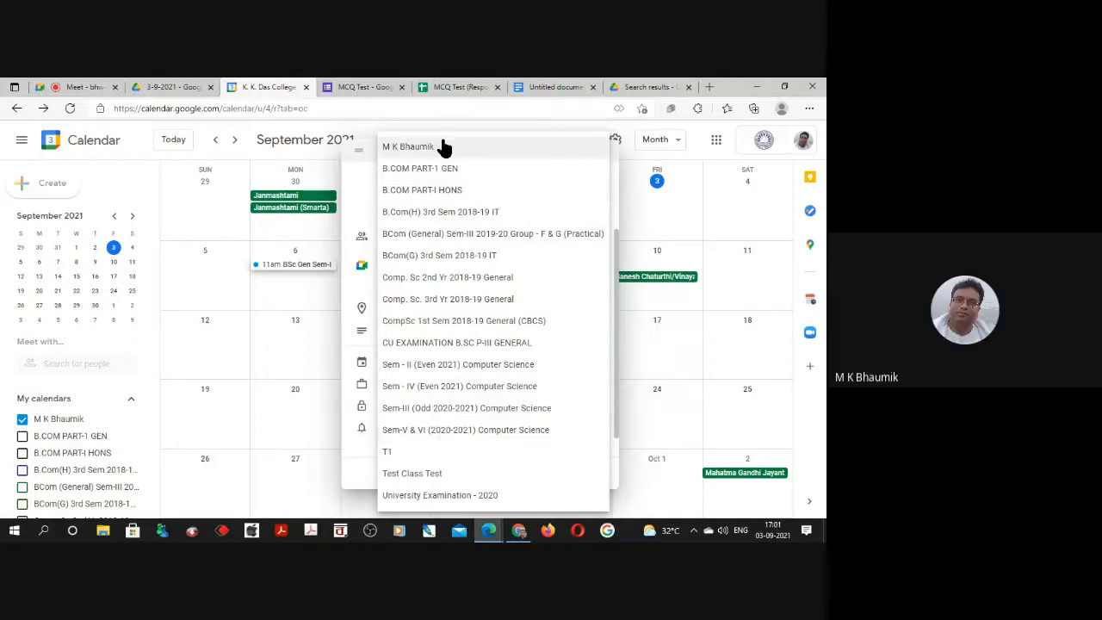
pyautogui.click(413, 153)
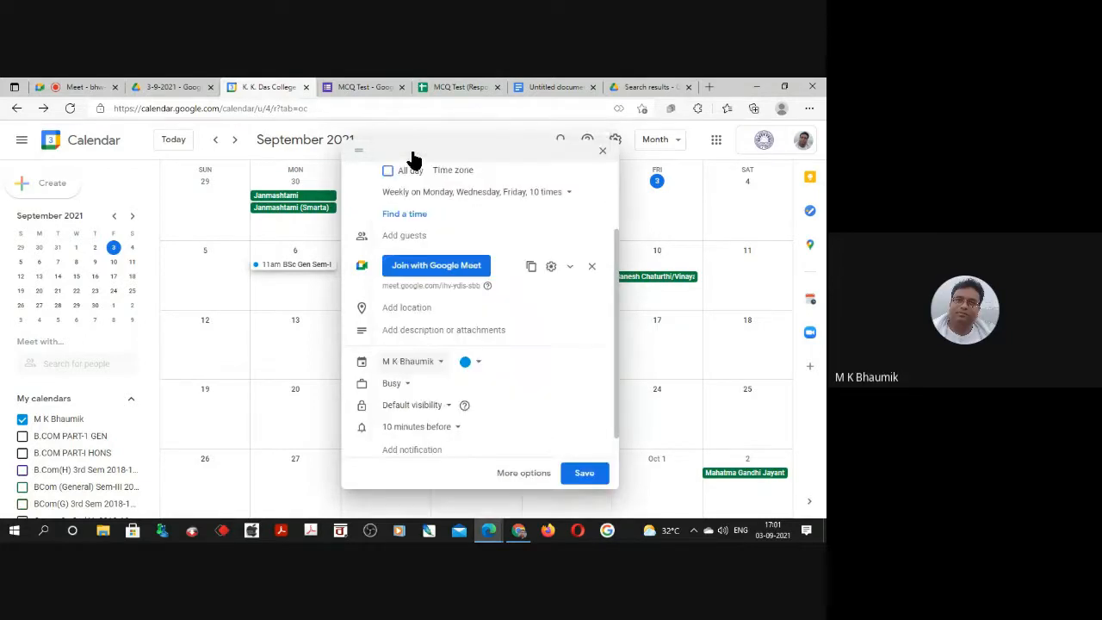
pyautogui.click(522, 474)
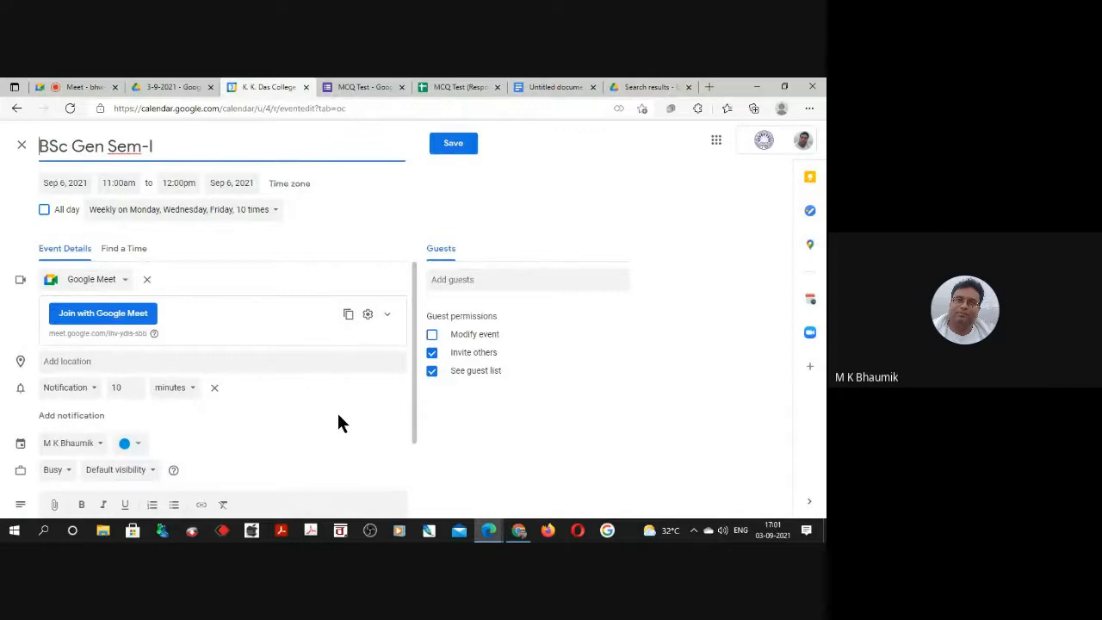
# Set the event's existing notification to 1 hour before the start.
pyautogui.scroll(-1, 337, 422)
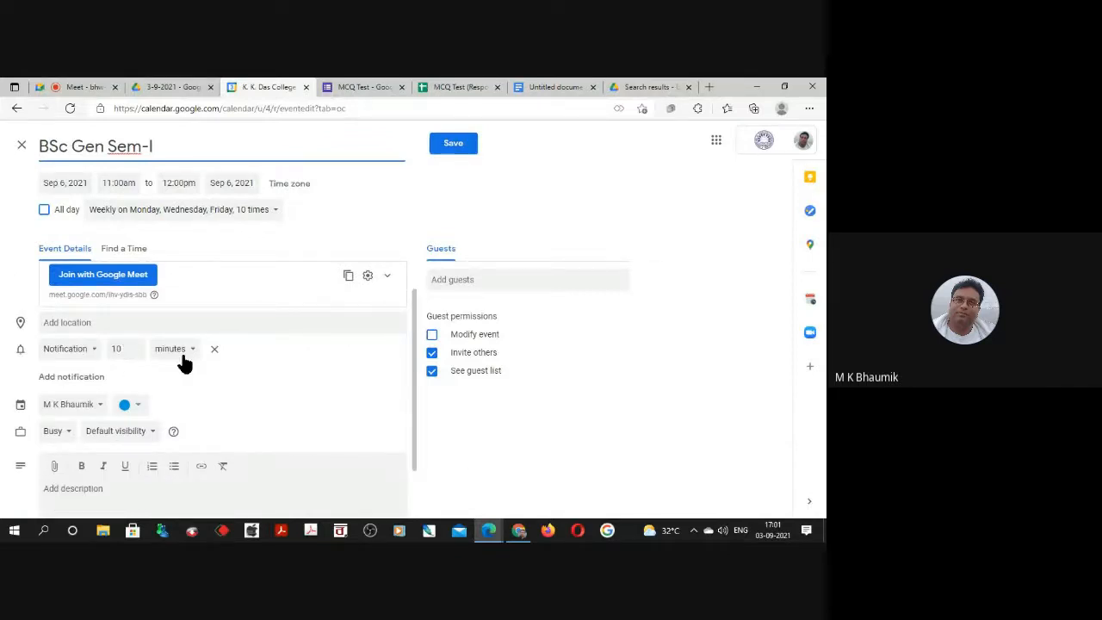
pyautogui.click(118, 349)
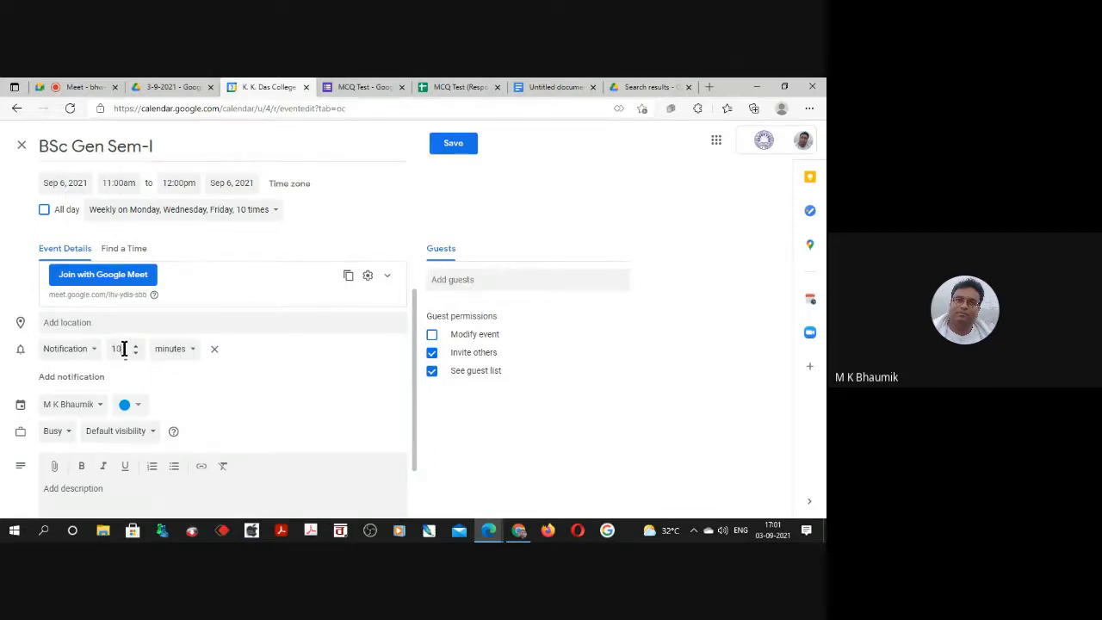
pyautogui.doubleClick(112, 349)
pyautogui.click(185, 353)
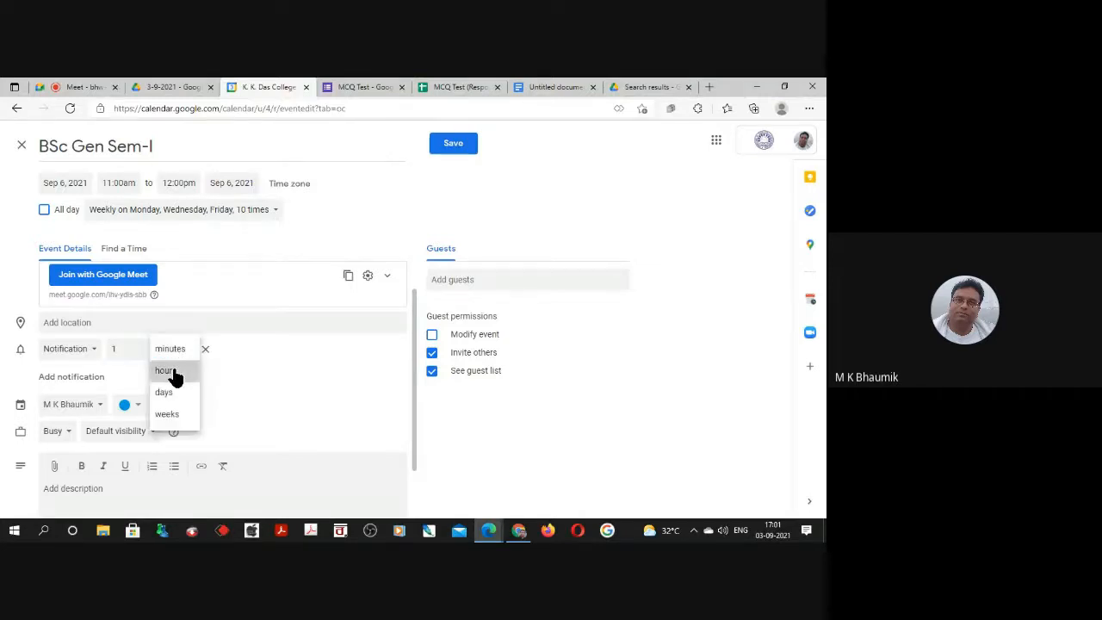
pyautogui.click(175, 377)
# Add a second event notification 15 minutes before the start.
pyautogui.click(62, 378)
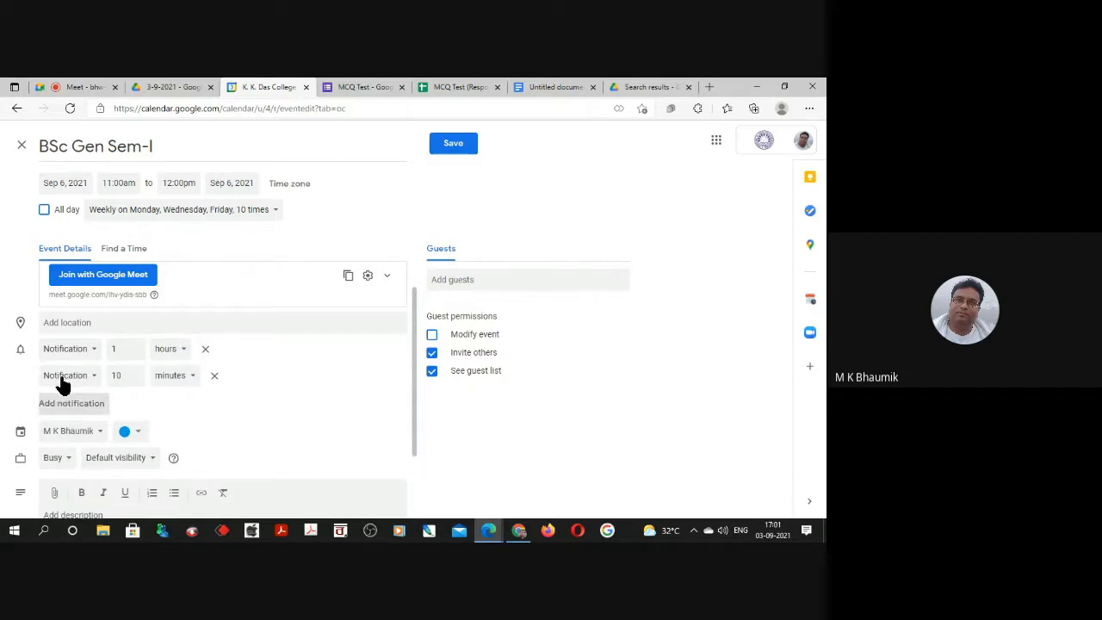
pyautogui.moveTo(121, 376); pyautogui.dragTo(113, 375)
pyautogui.write('15')
pyautogui.click(265, 397)
# Copy the three respondents' email addresses in B2:B4 of the MCQ Test (Responses) spreadsheet for use as event guests.
pyautogui.click(439, 281)
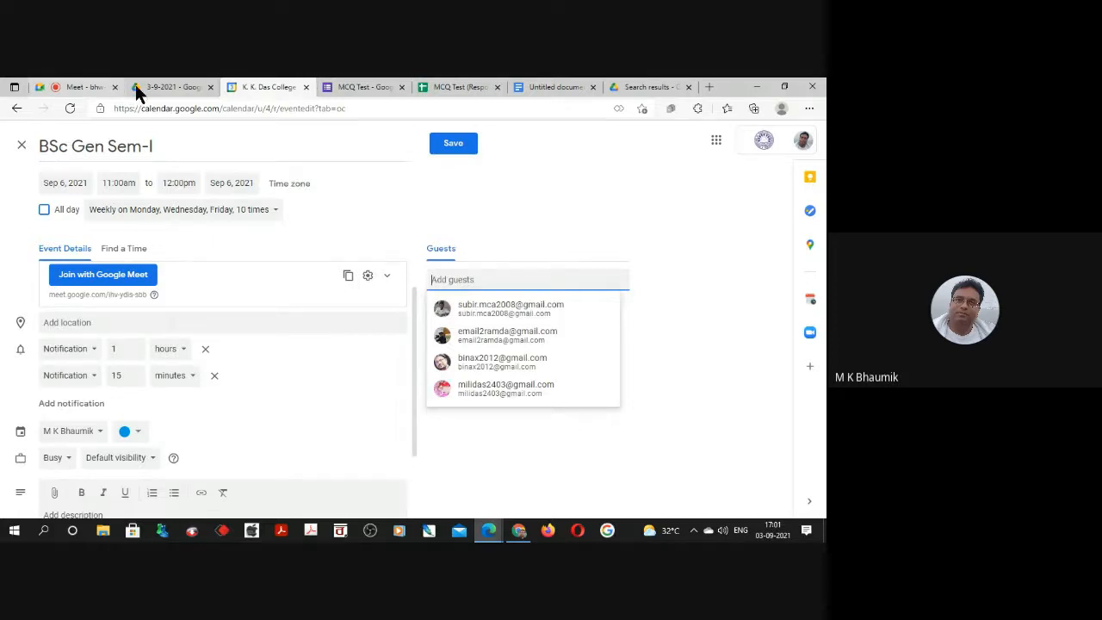
pyautogui.click(447, 82)
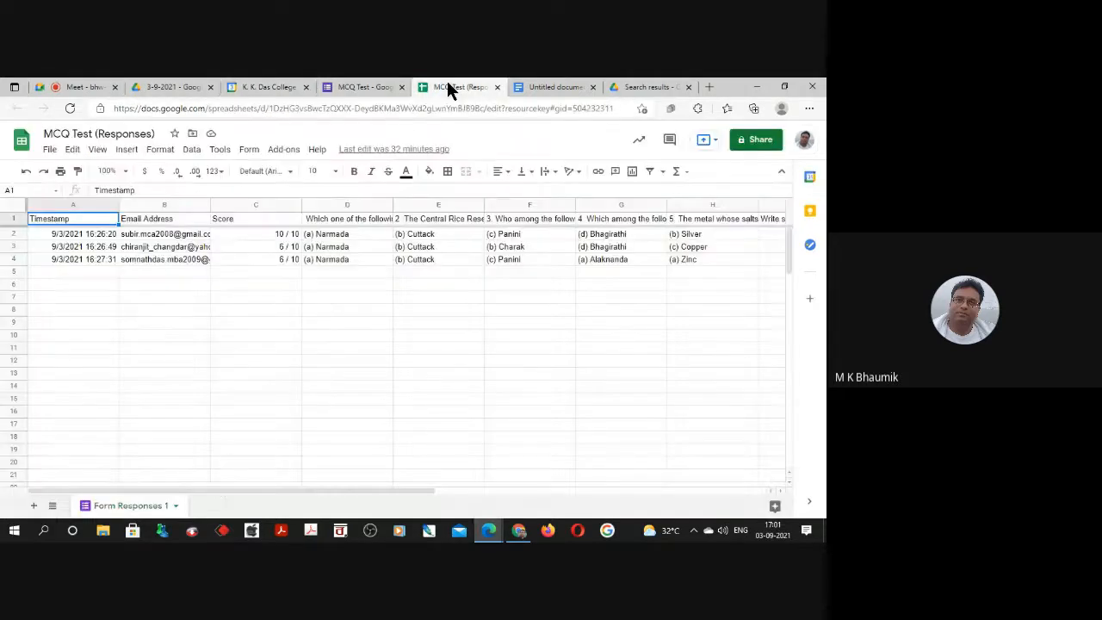
pyautogui.moveTo(151, 230); pyautogui.dragTo(147, 260)
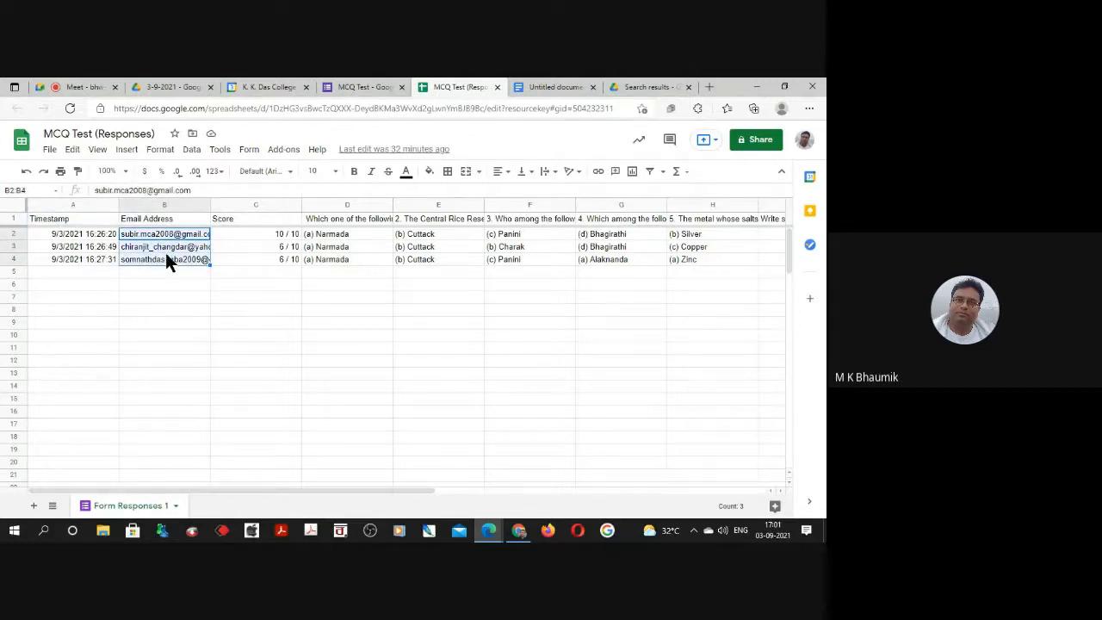
pyautogui.rightClick(168, 257)
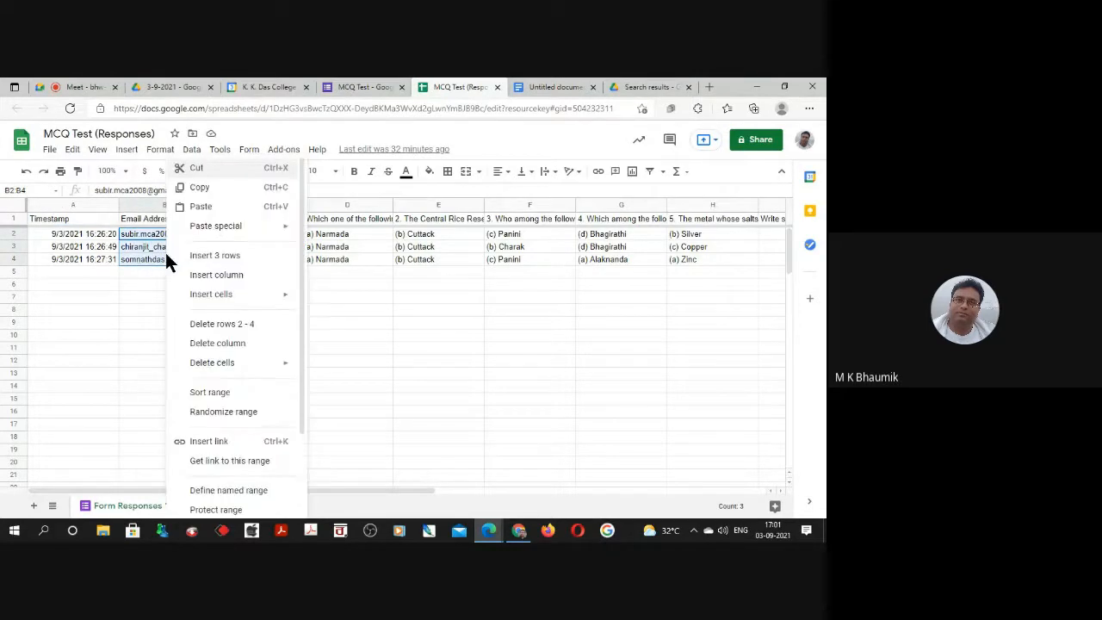
pyautogui.click(205, 189)
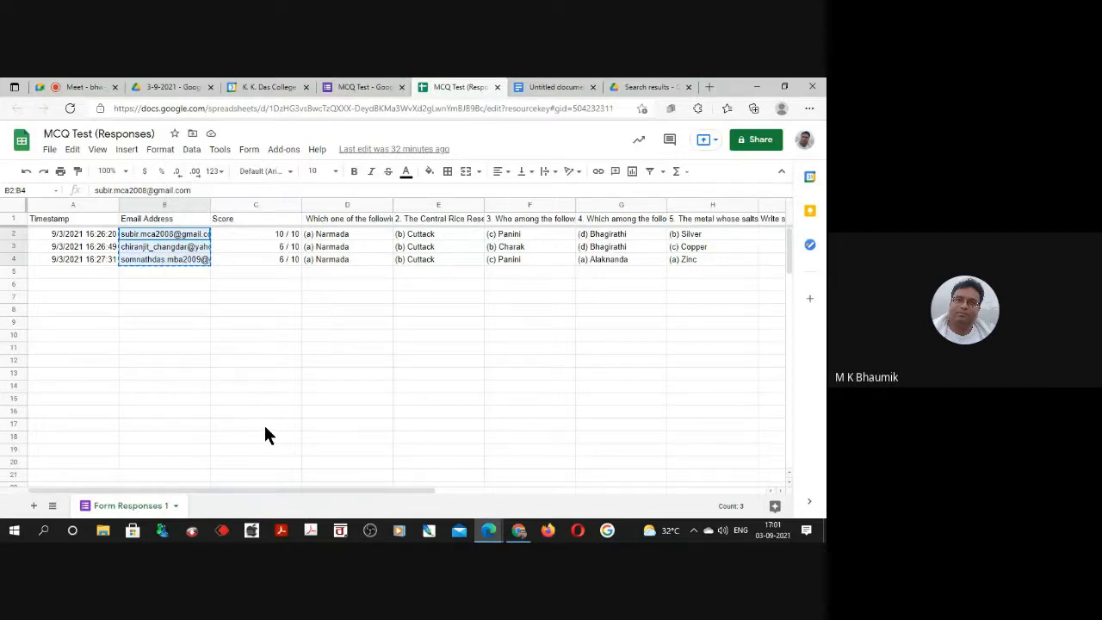
# Return to the calendar event and add the copied email addresses as guests.
pyautogui.click(250, 86)
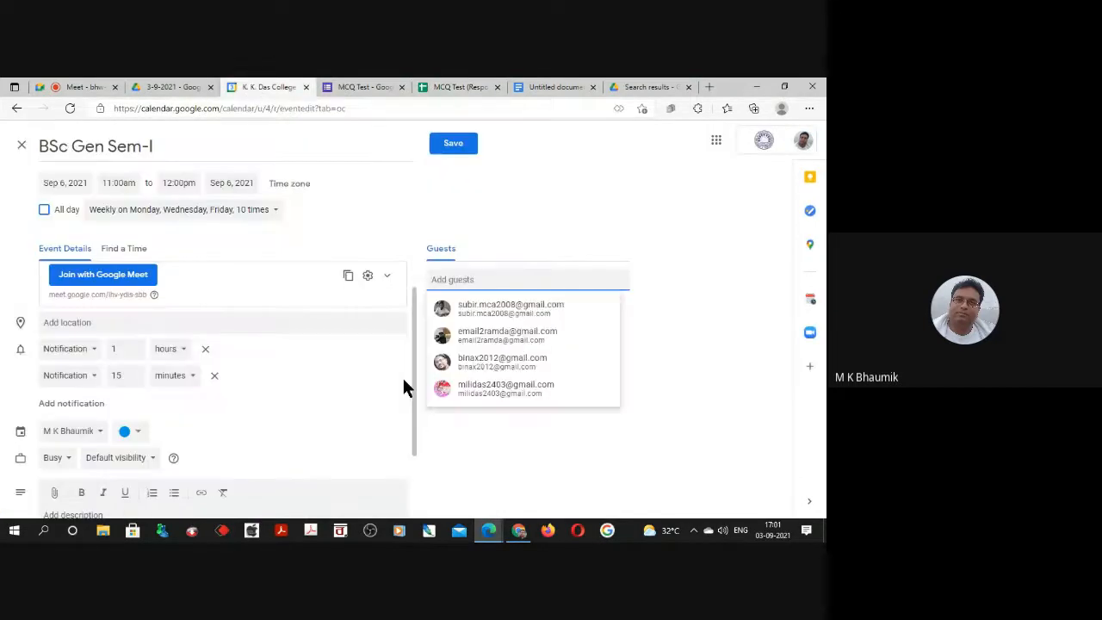
pyautogui.rightClick(445, 274)
pyautogui.click(474, 350)
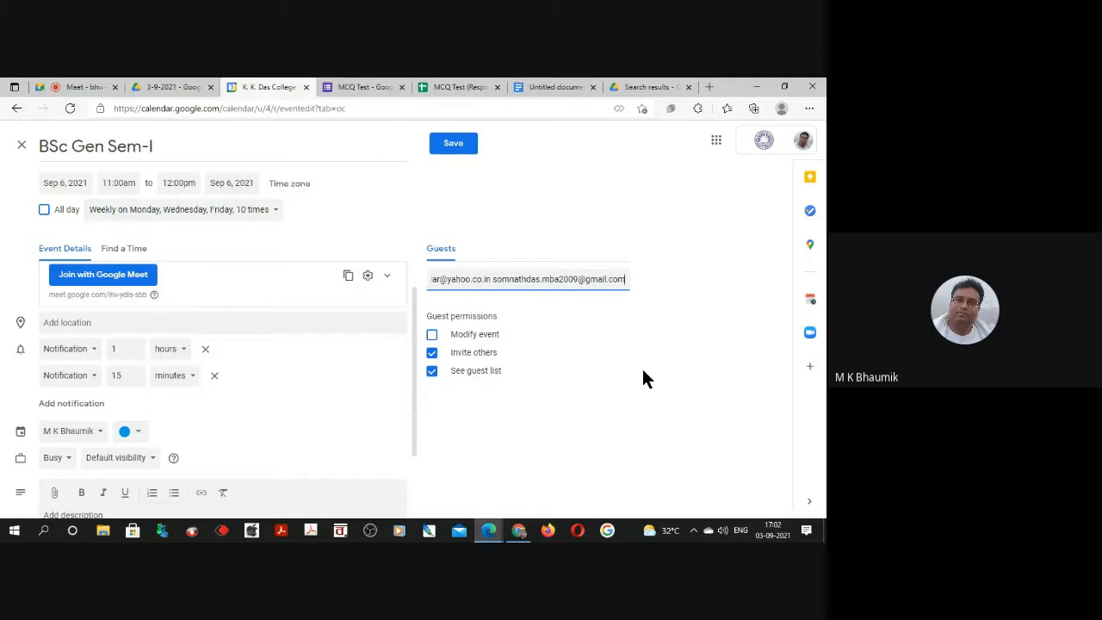
pyautogui.press('Return')
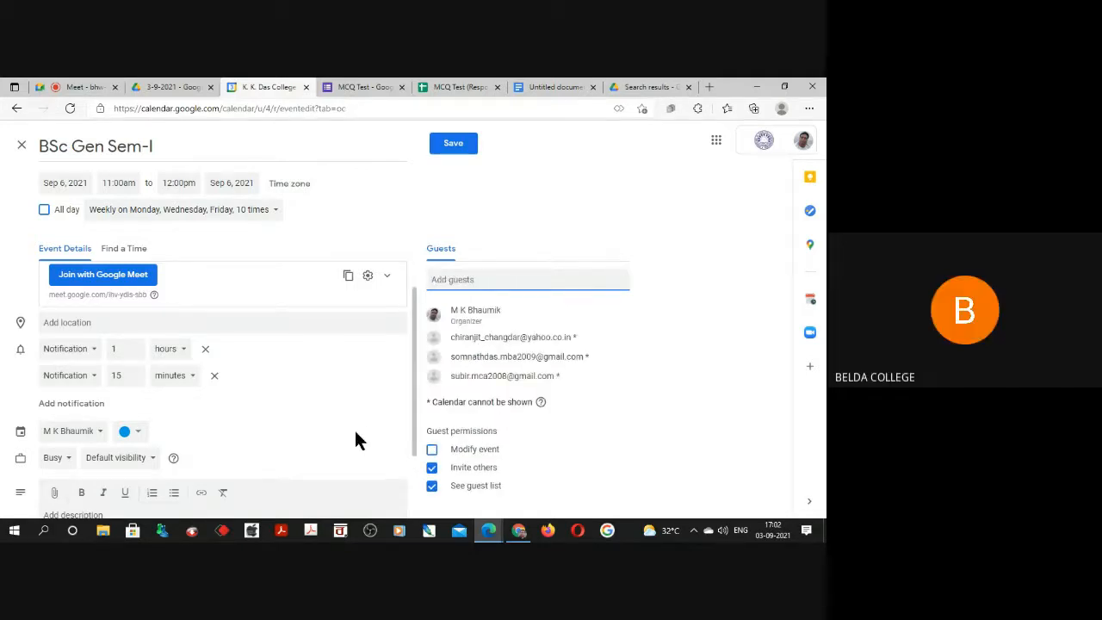
# Review the event details and guest list, and remove the guests' permission to invite others.
pyautogui.scroll(-1, 365, 429)
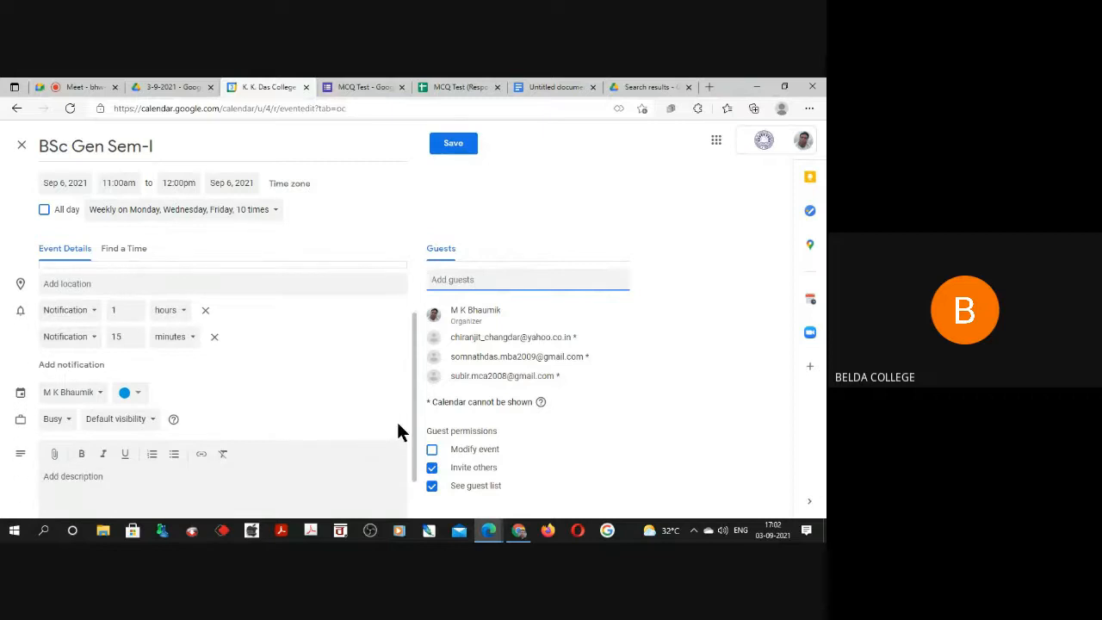
pyautogui.scroll(2, 396, 426)
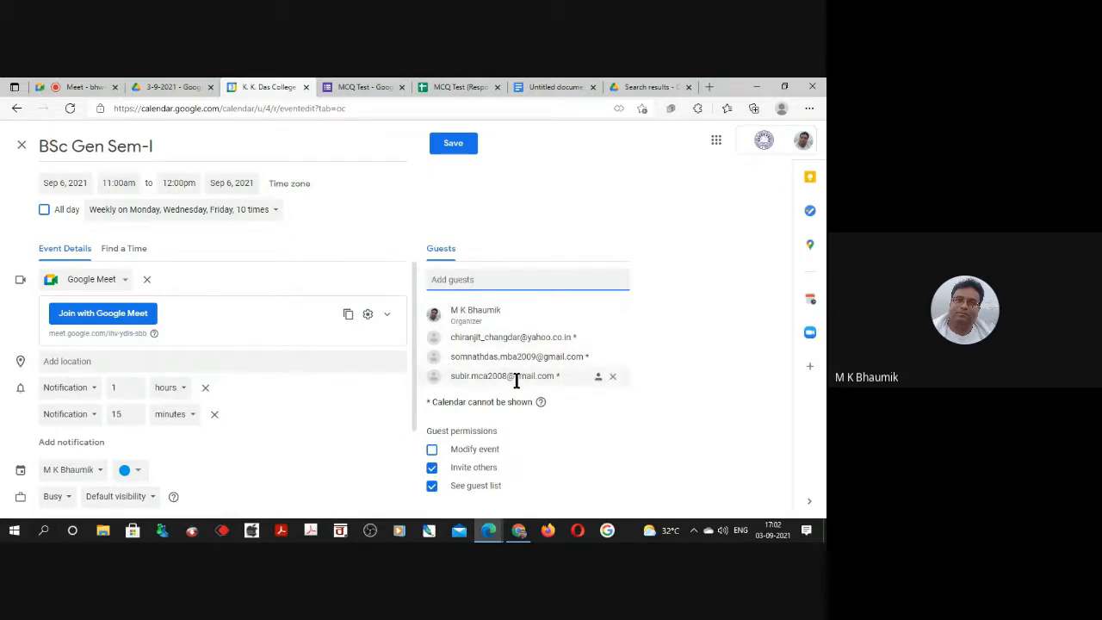
pyautogui.moveTo(517, 380)
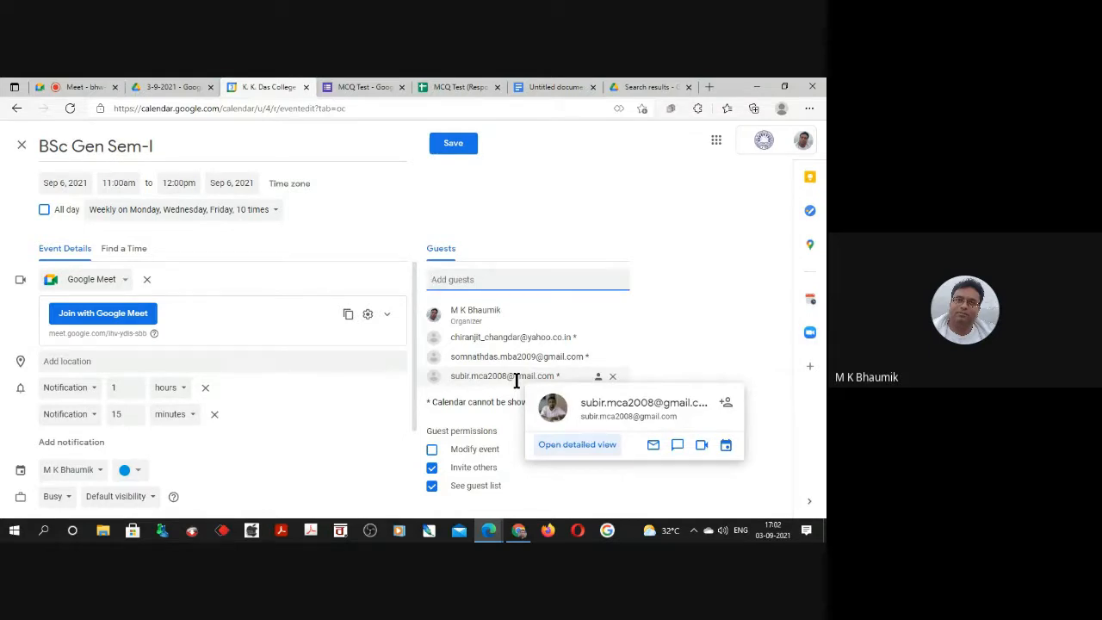
pyautogui.click(432, 471)
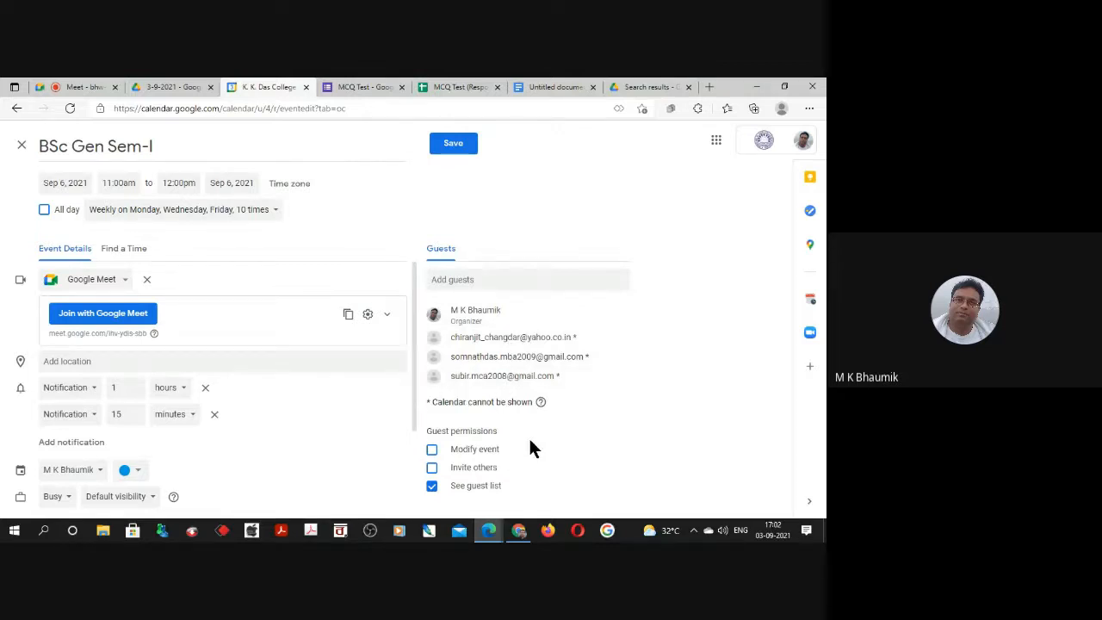
pyautogui.moveTo(484, 373)
pyautogui.click(431, 467)
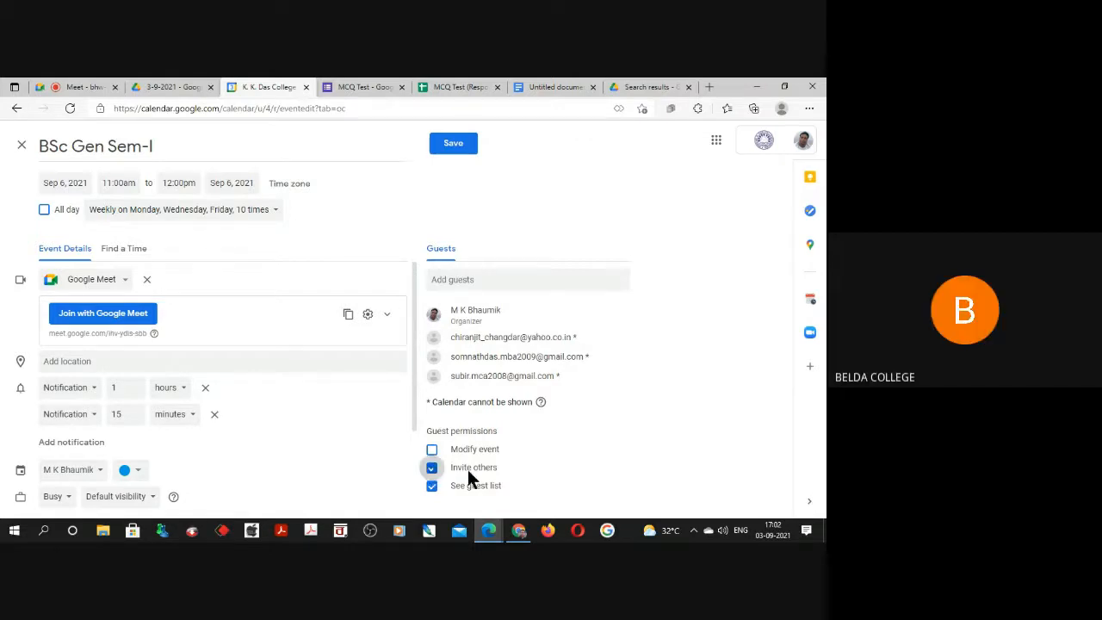
pyautogui.click(432, 468)
# Enter the event description "You al have to attain the Classes".
pyautogui.scroll(-2, 360, 437)
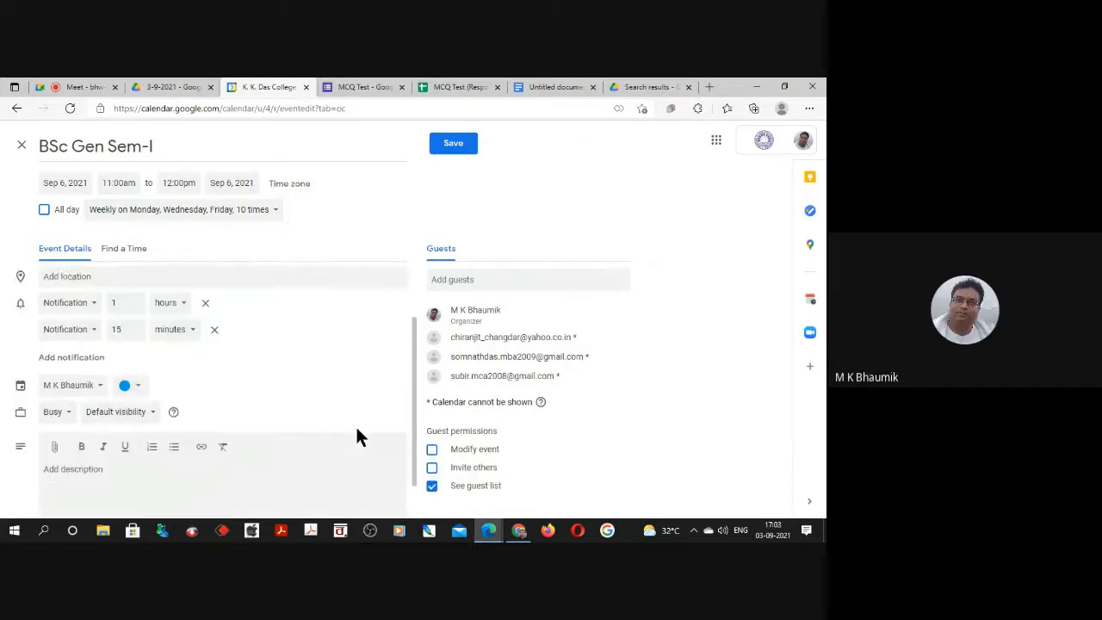
pyautogui.scroll(-1, 355, 438)
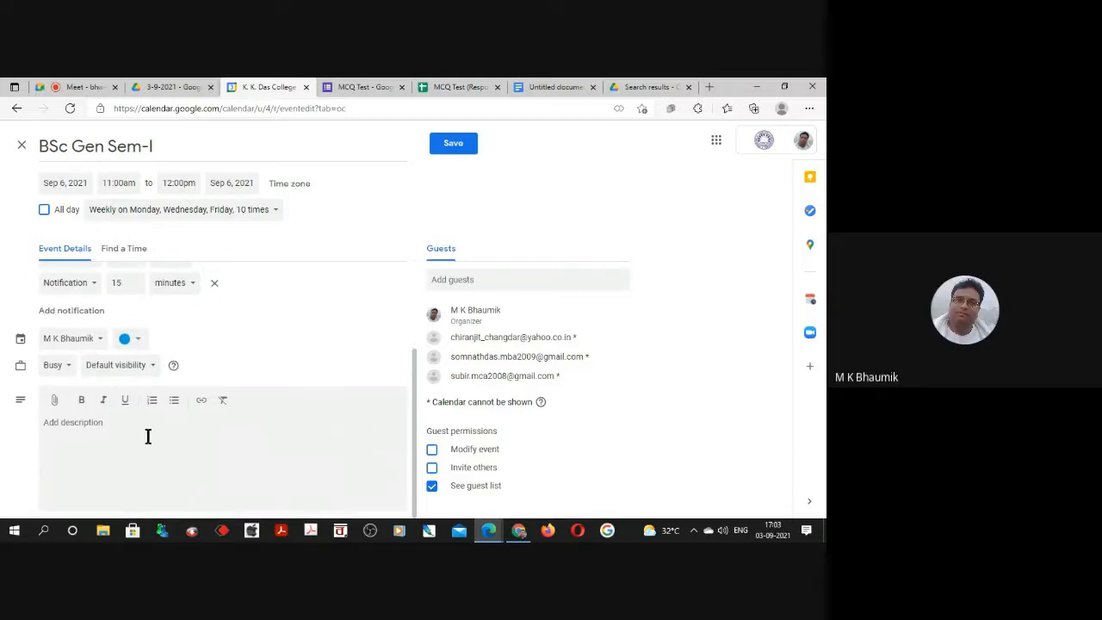
pyautogui.click(190, 467)
pyautogui.write('You al have to attain the Classes')
pyautogui.scroll(3, 258, 379)
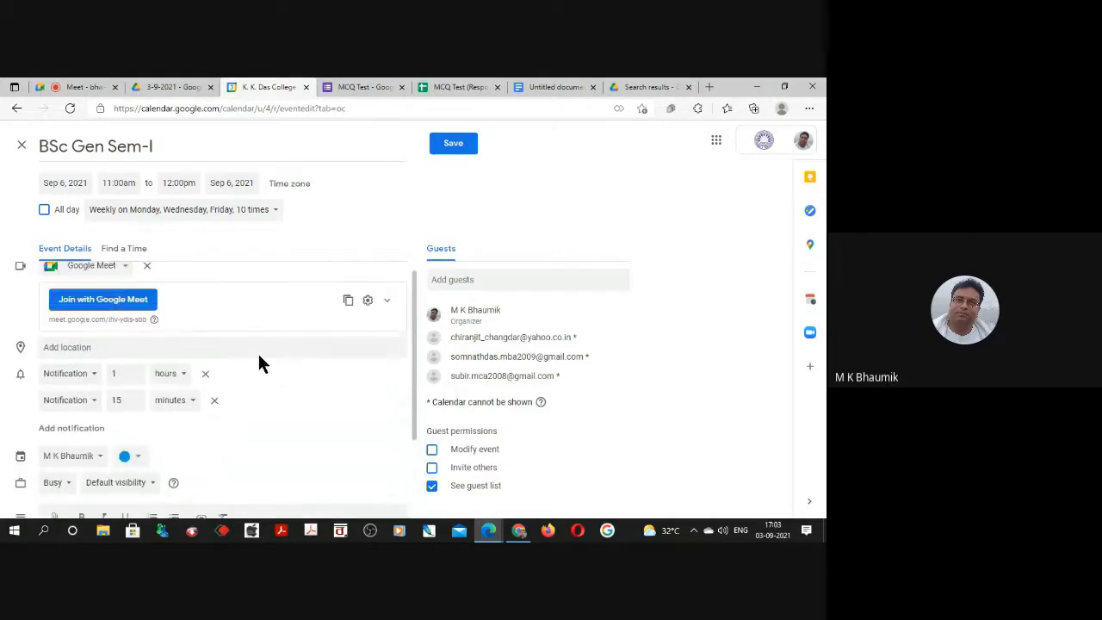
pyautogui.click(452, 145)
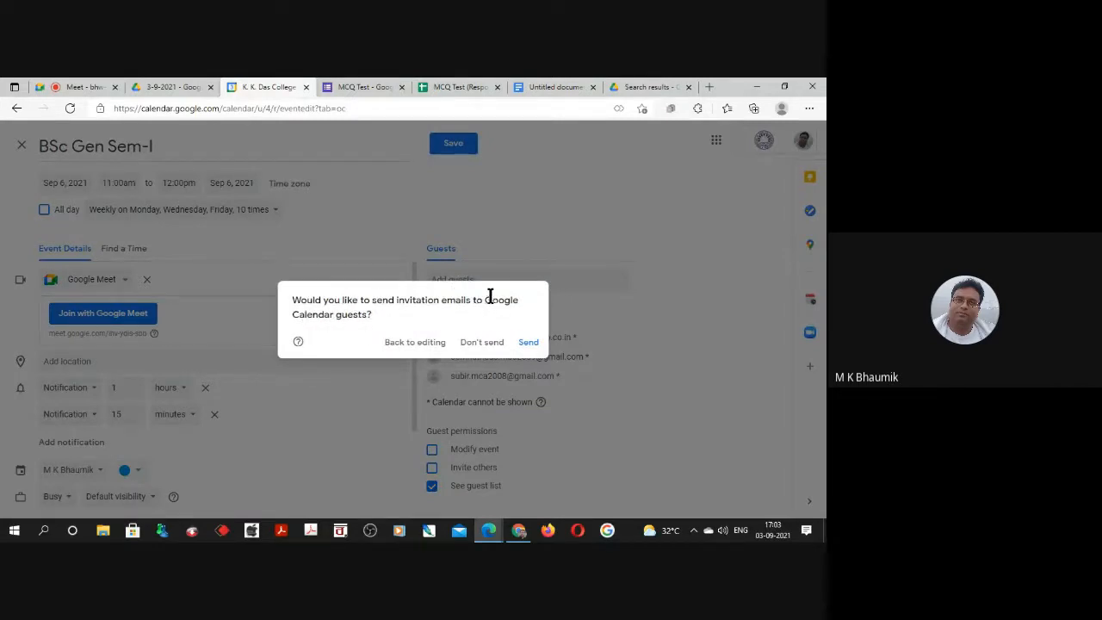
pyautogui.moveTo(484, 301); pyautogui.dragTo(365, 316)
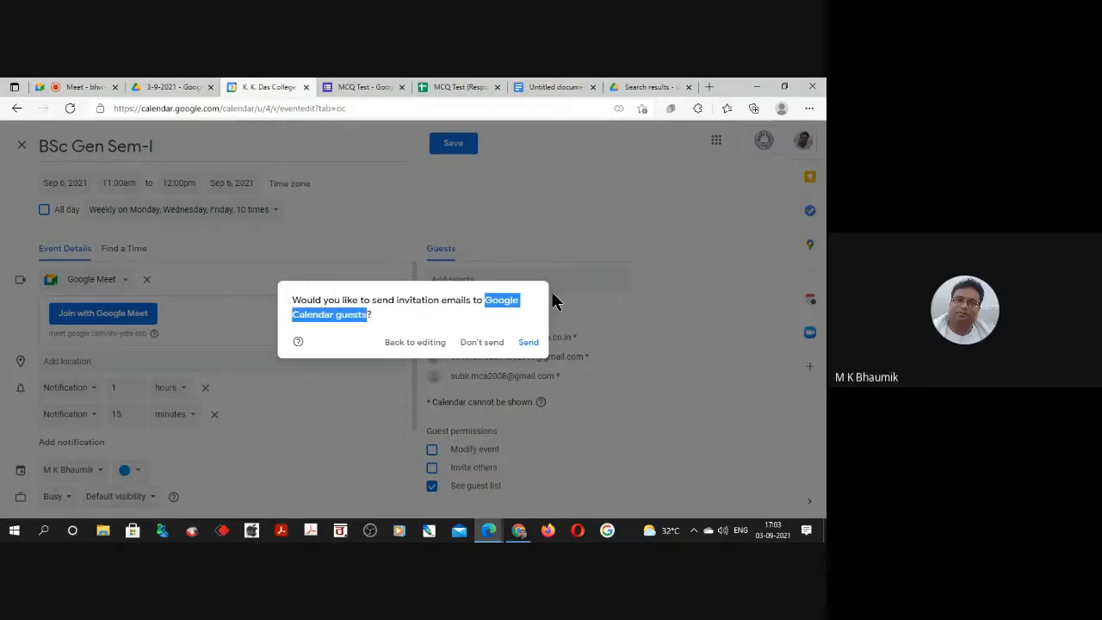
pyautogui.click(603, 306)
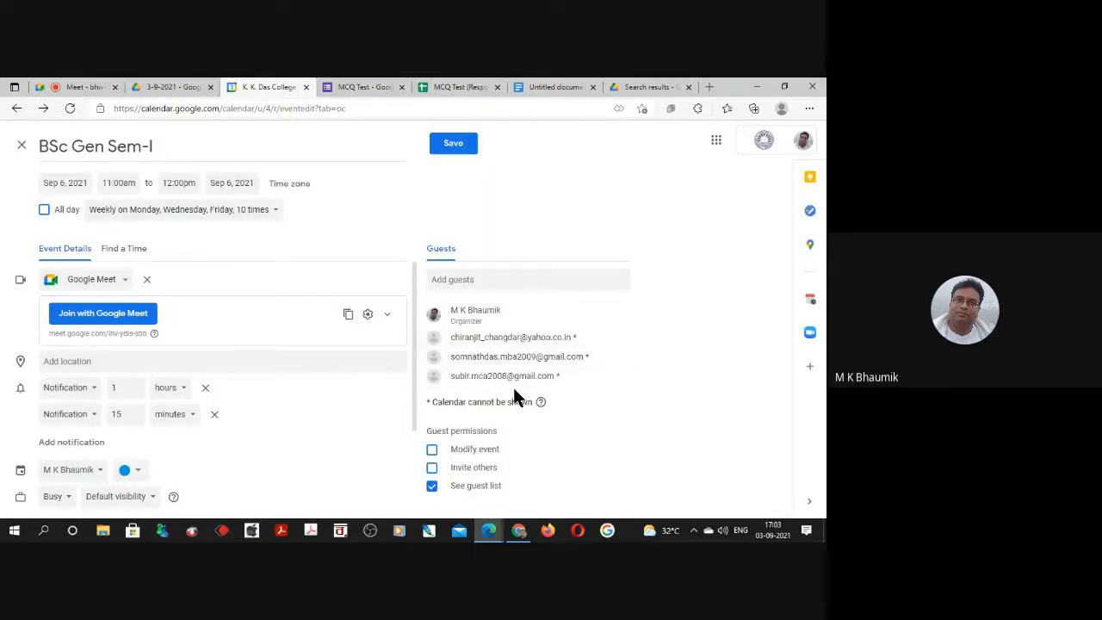
# Save the BSc Gen Sem-I event and send invitation emails to all guests, including those outside the organization.
pyautogui.click(453, 145)
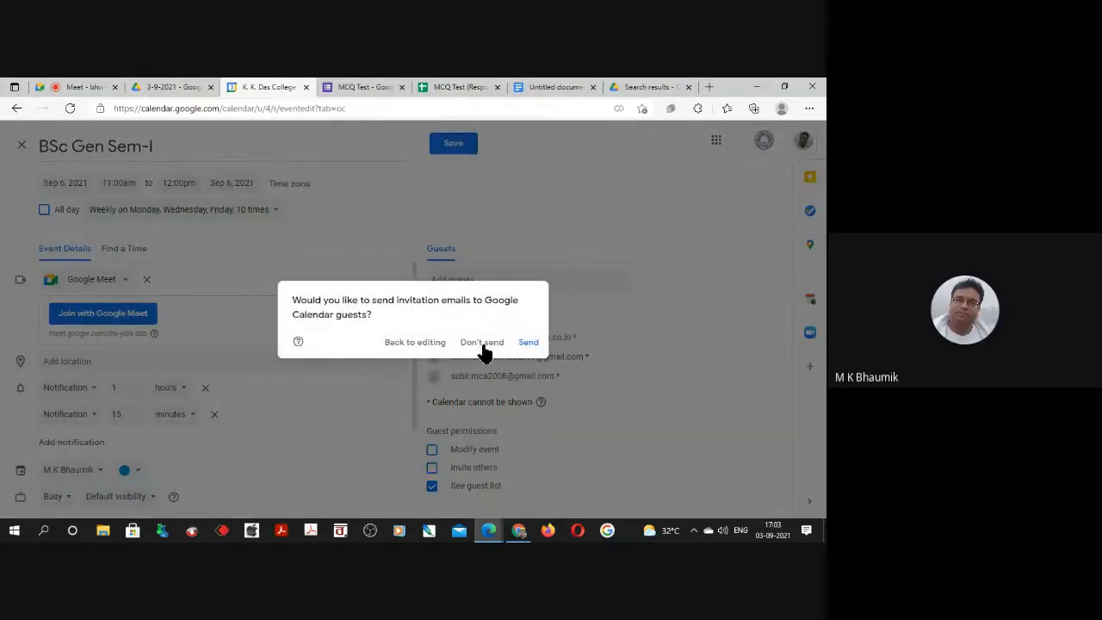
pyautogui.click(527, 345)
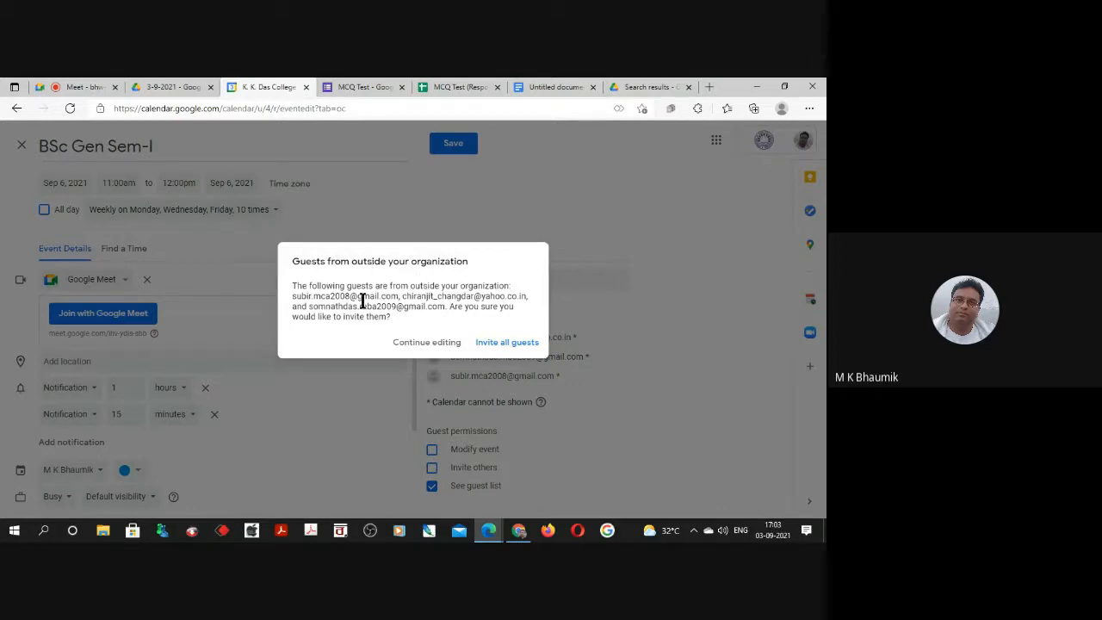
pyautogui.click(505, 344)
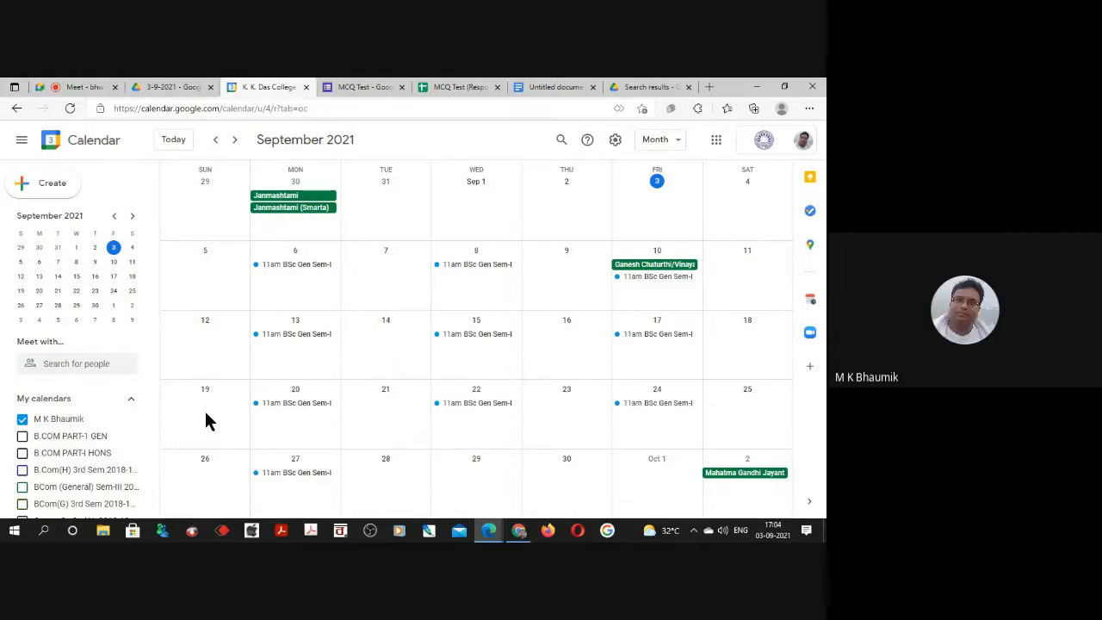
# Reopen the September 6 BSc Gen Sem-I class and set its custom weekly recurrence to end after 12 occurrences.
pyautogui.doubleClick(286, 264)
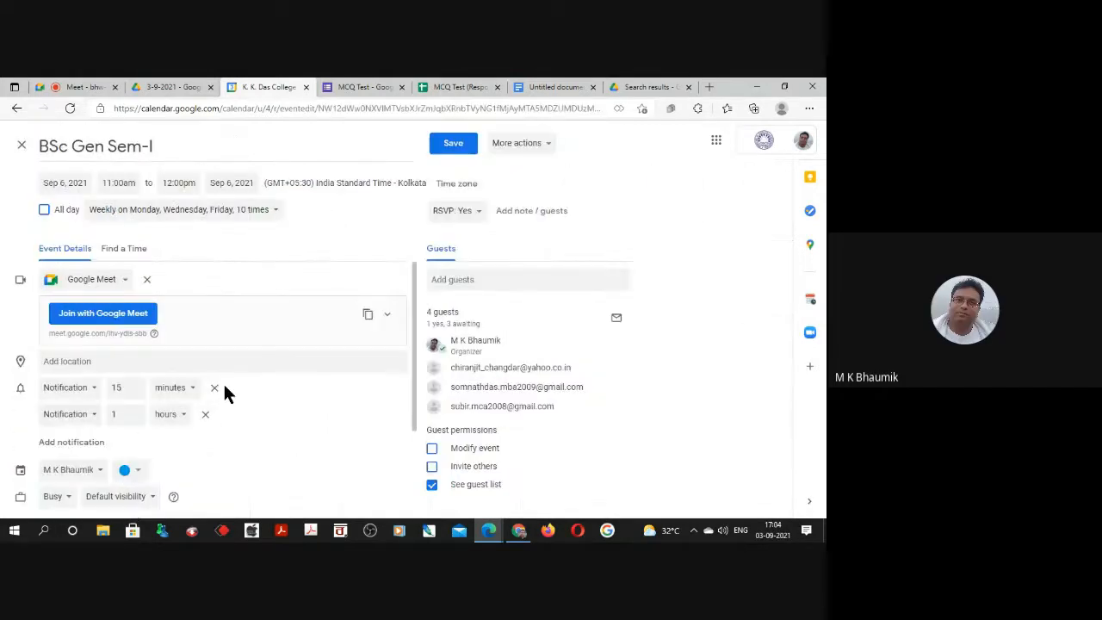
pyautogui.scroll(-2, 195, 435)
pyautogui.scroll(2, 195, 435)
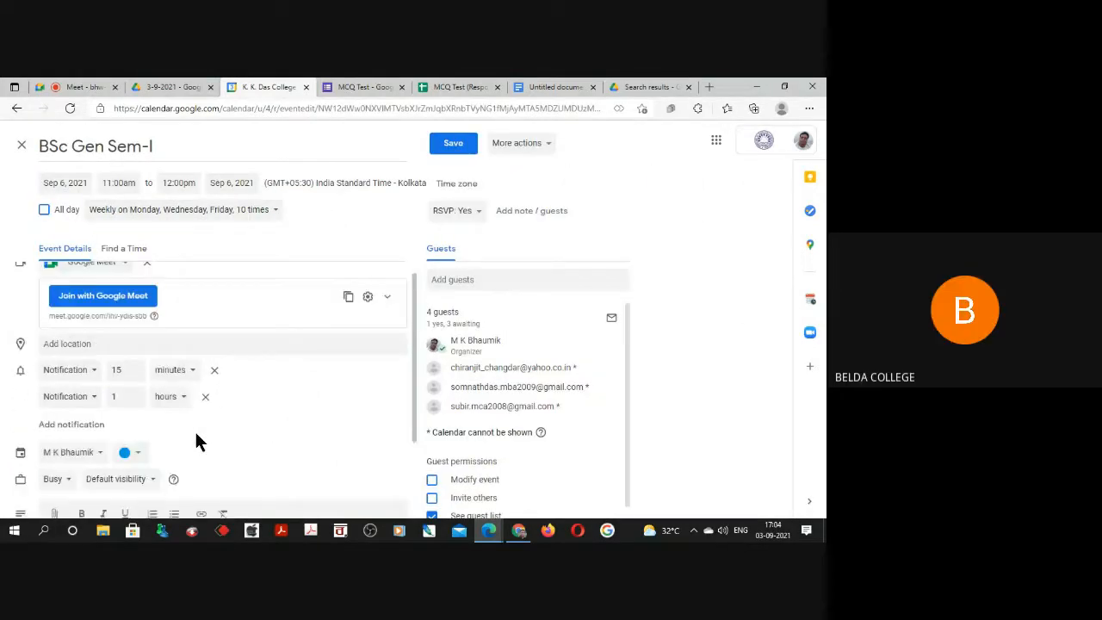
pyautogui.click(265, 212)
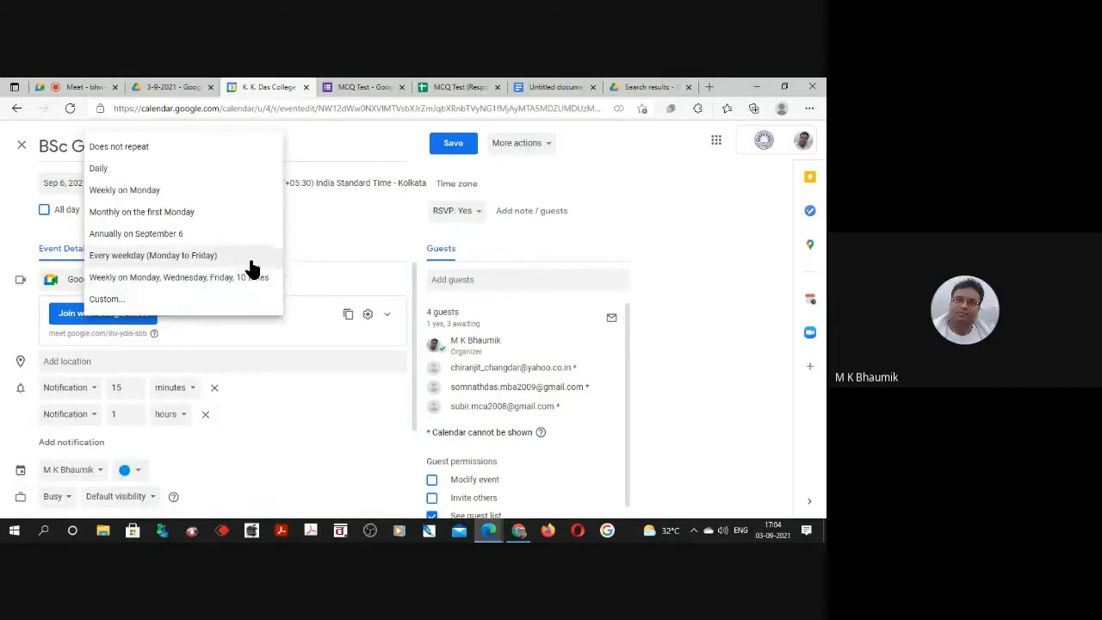
pyautogui.click(107, 299)
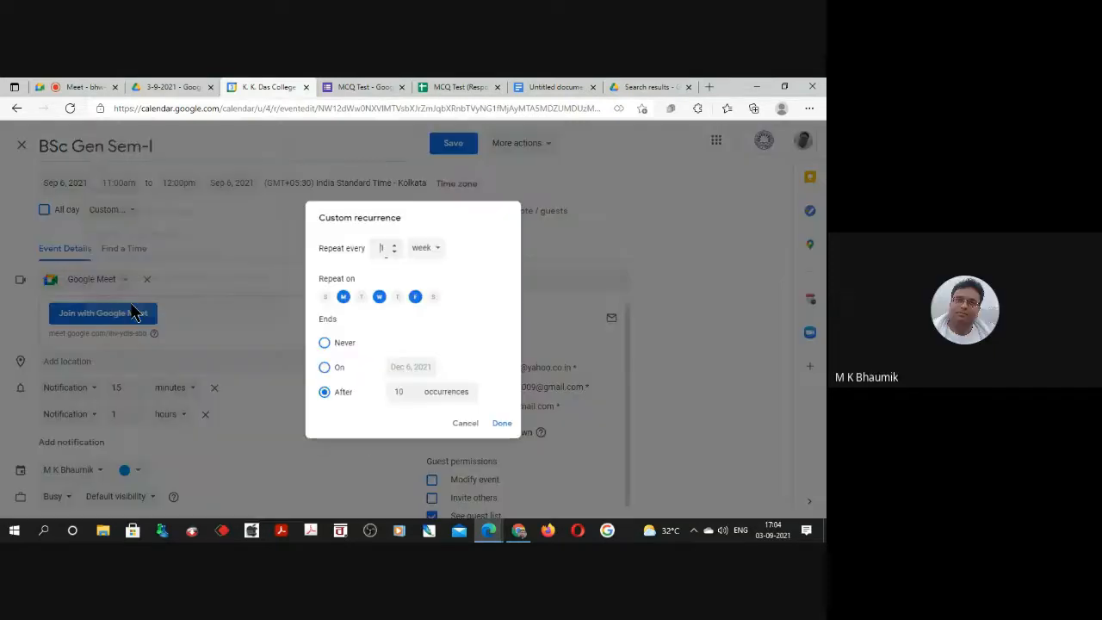
pyautogui.click(400, 397)
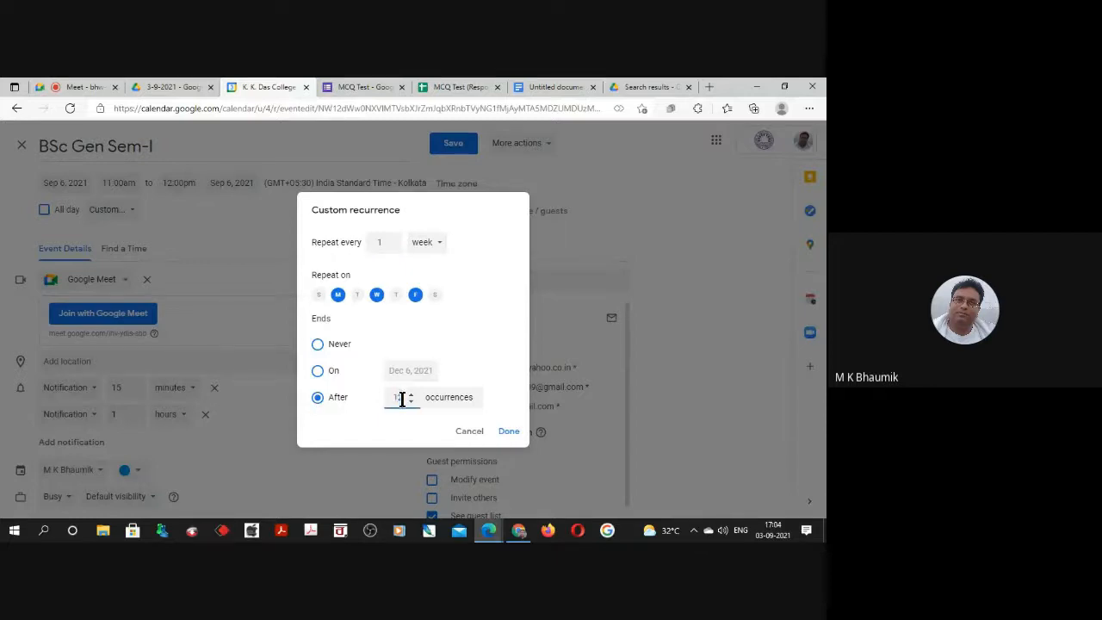
pyautogui.write('2')
pyautogui.click(509, 431)
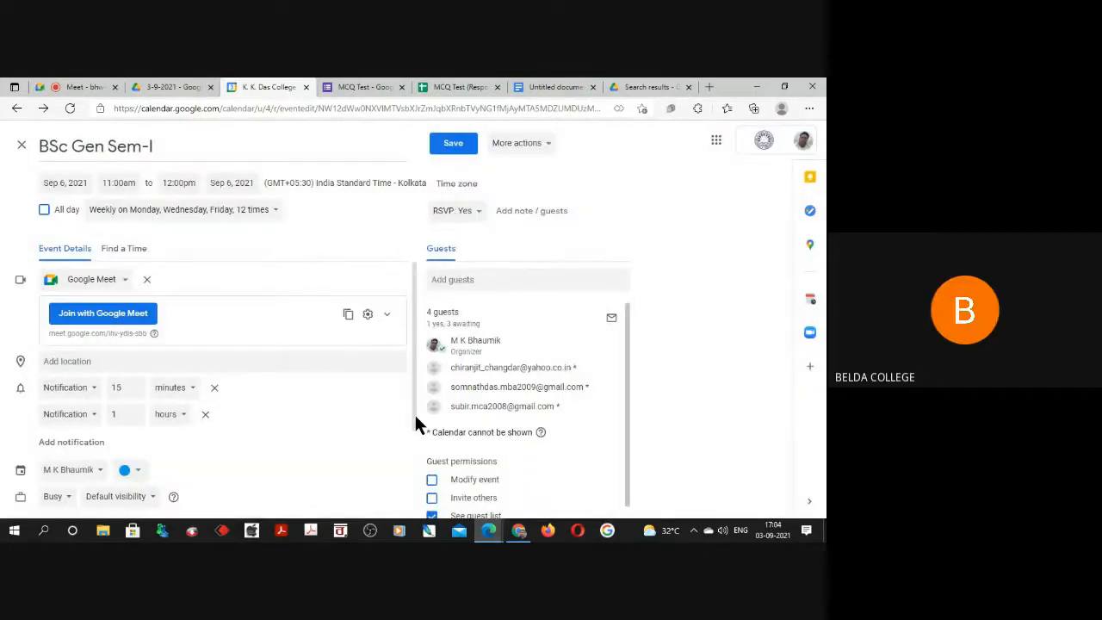
# Save the recurrence change for all events in the series and send update emails to the guests.
pyautogui.click(453, 143)
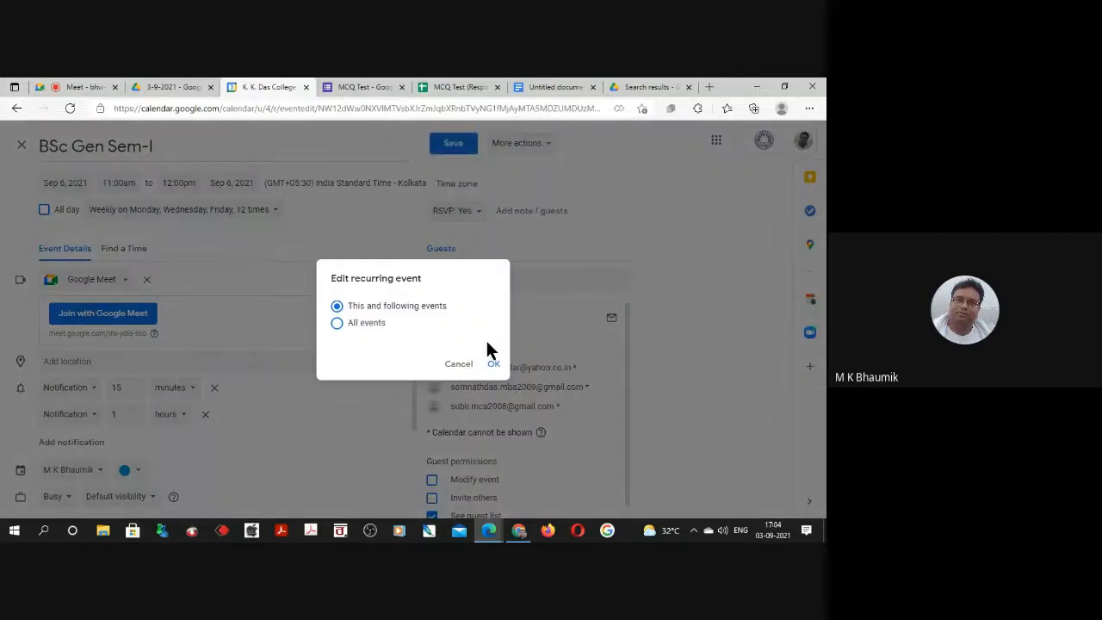
pyautogui.click(366, 327)
pyautogui.click(495, 366)
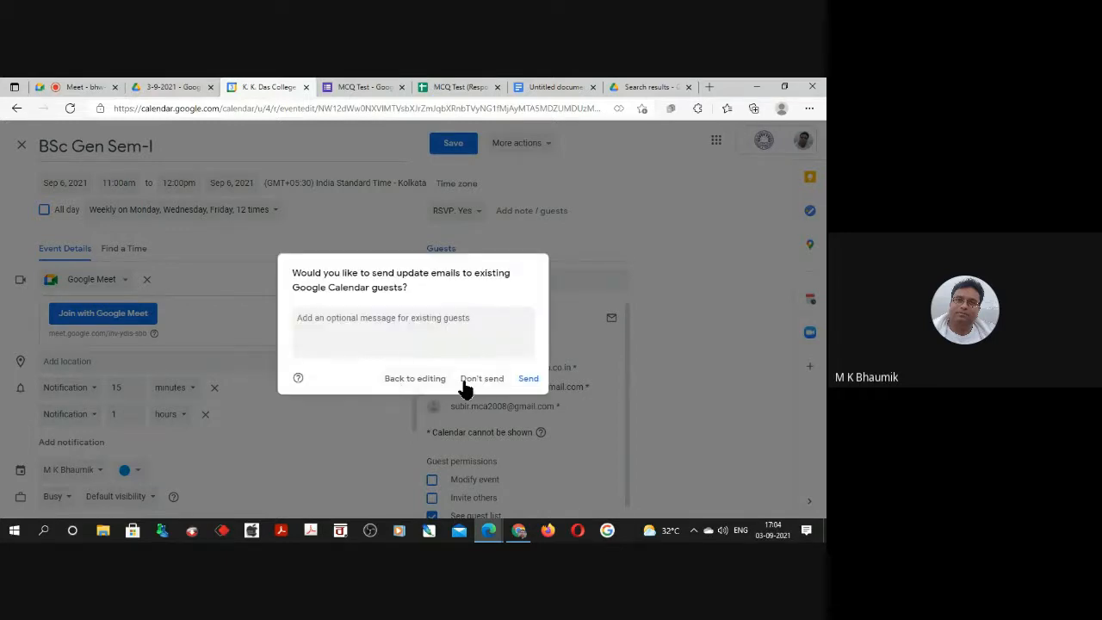
pyautogui.click(526, 380)
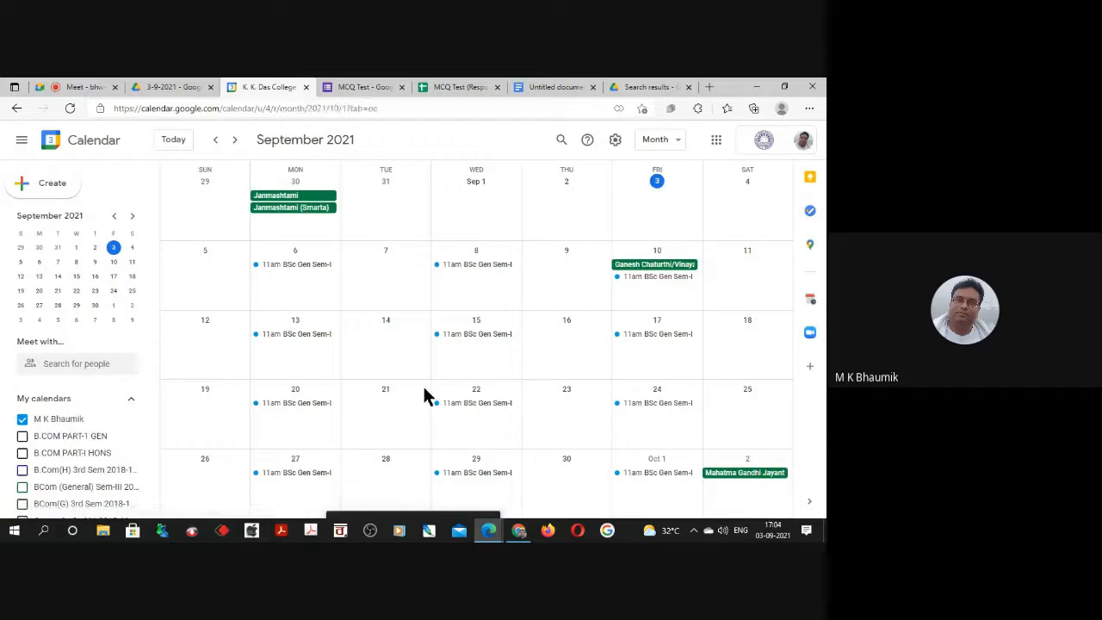
# Reopen the September 6 BSc Gen Sem-I class and remove the three invited guests, keeping only the organizer.
pyautogui.scroll(-1, 425, 394)
pyautogui.scroll(1, 411, 424)
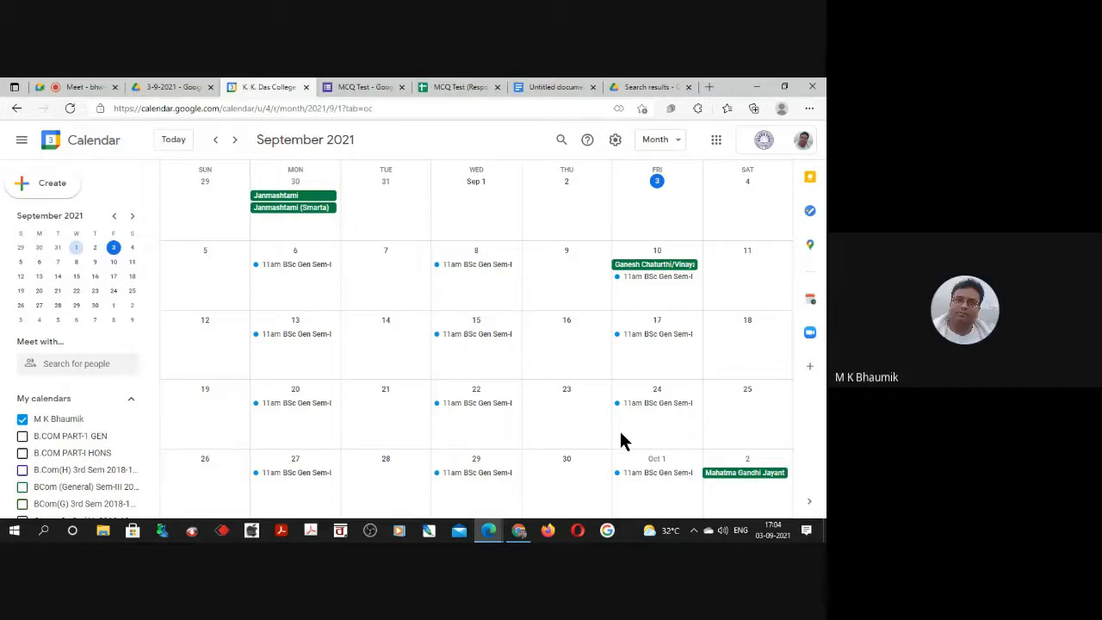
pyautogui.doubleClick(287, 267)
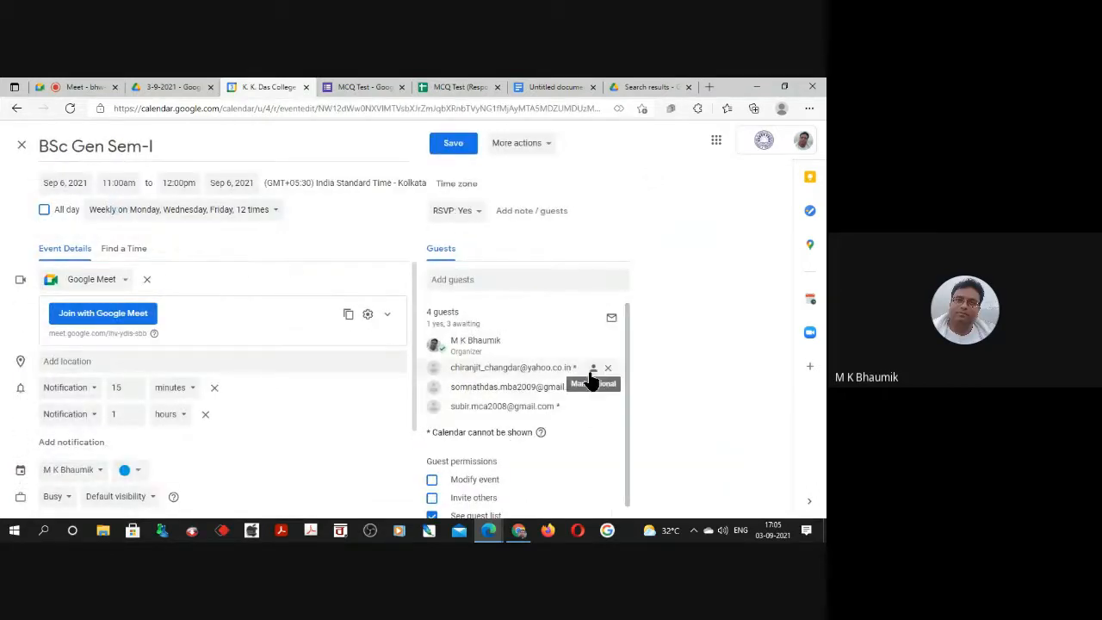
pyautogui.click(609, 369)
pyautogui.click(609, 369)
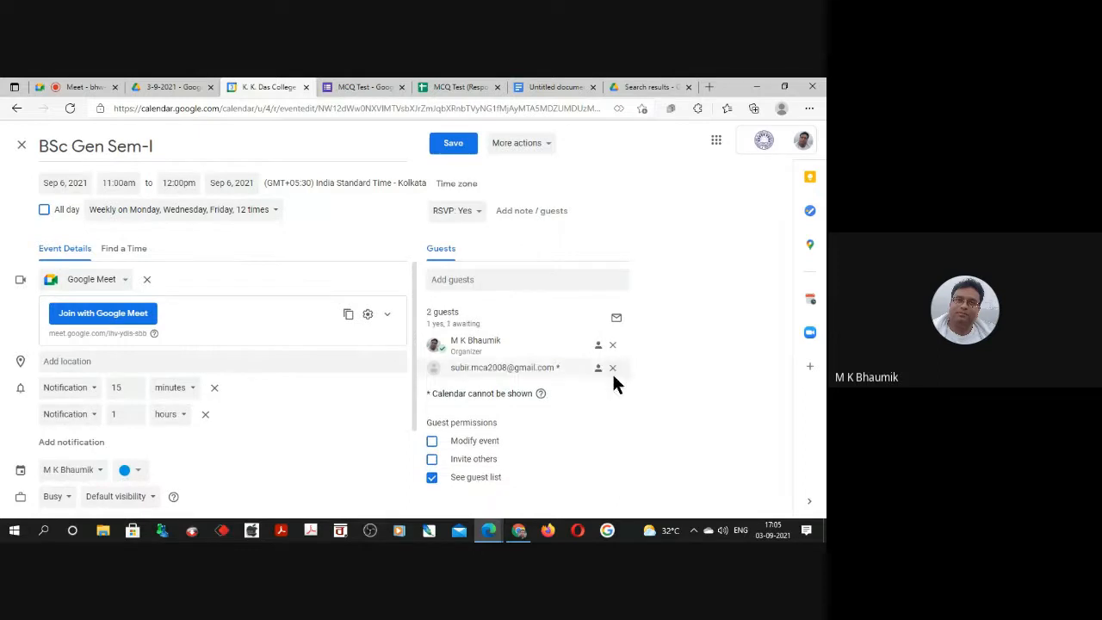
pyautogui.click(610, 370)
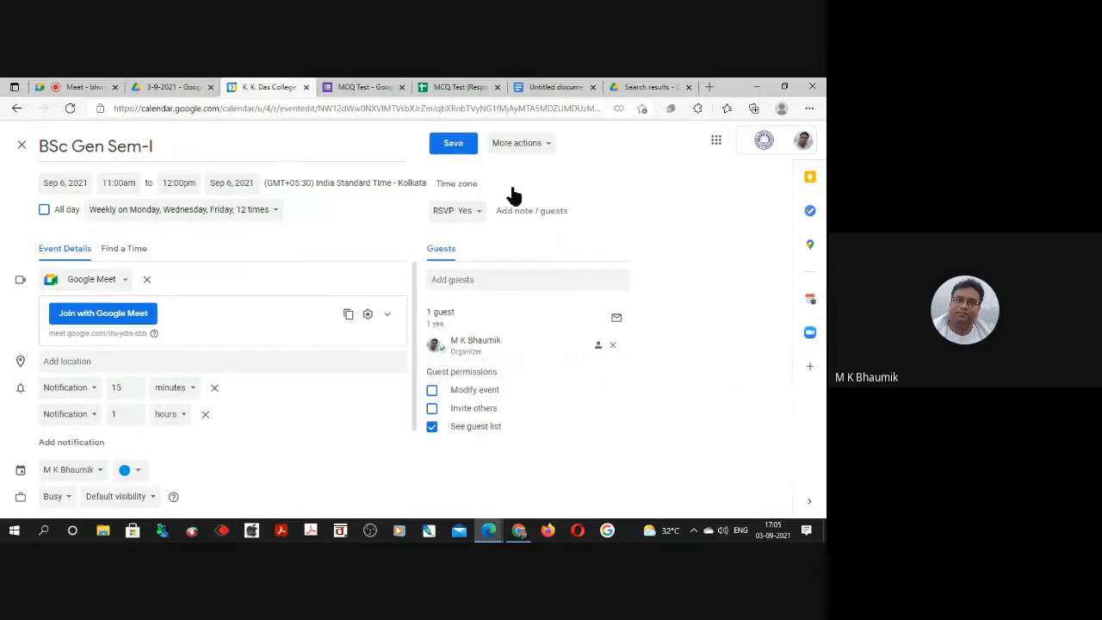
# Save the guest removal for all events in the series and send cancellation emails to the removed guests.
pyautogui.click(449, 152)
pyautogui.click(345, 331)
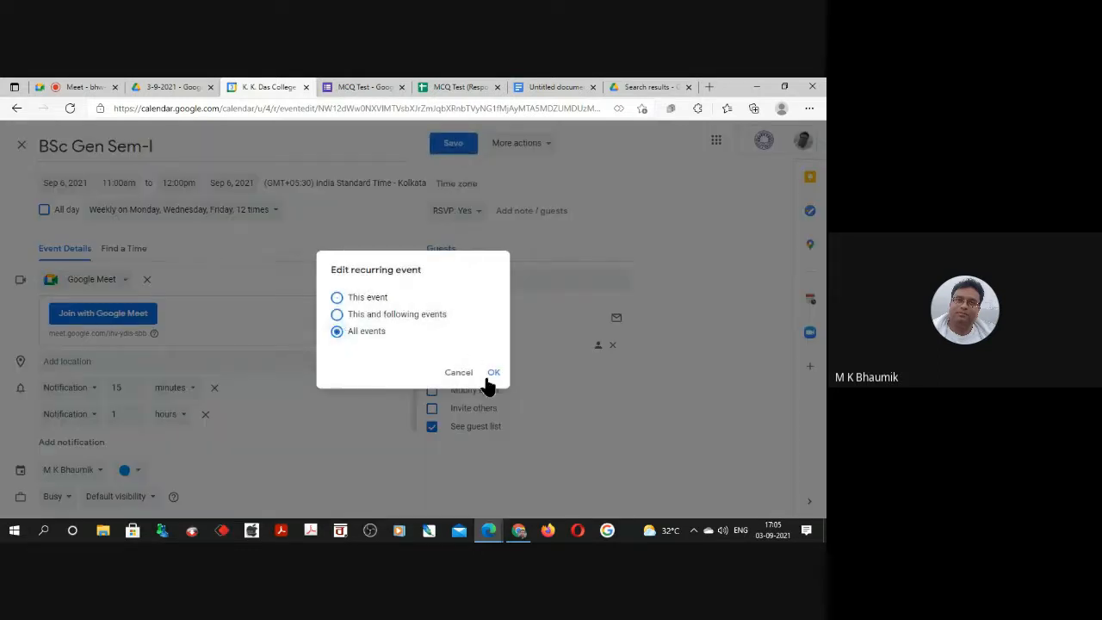
pyautogui.click(494, 376)
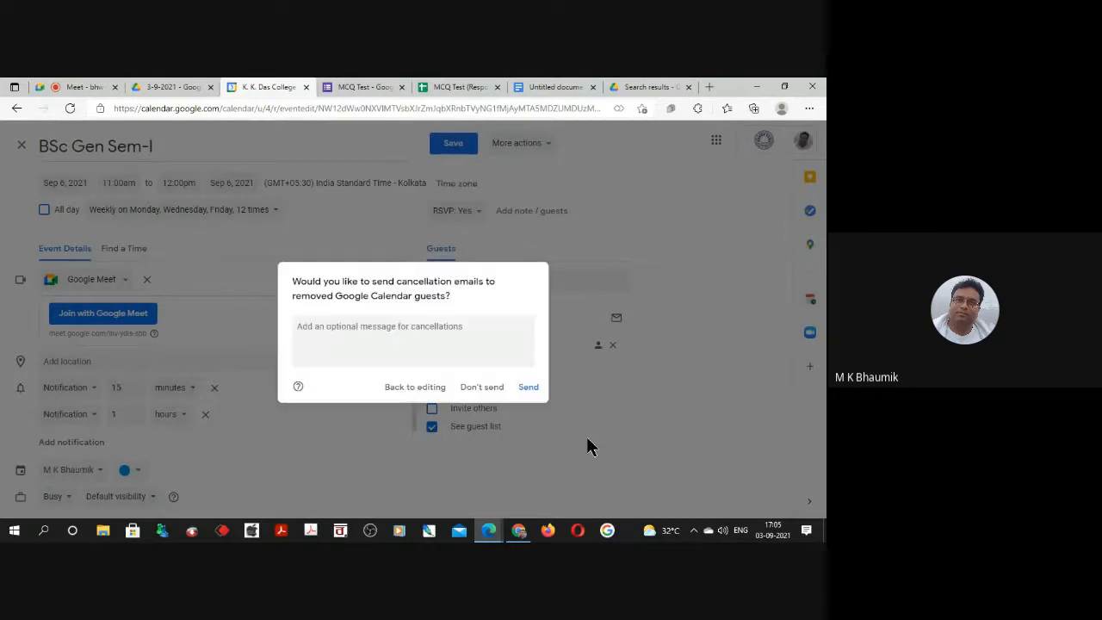
pyautogui.click(528, 388)
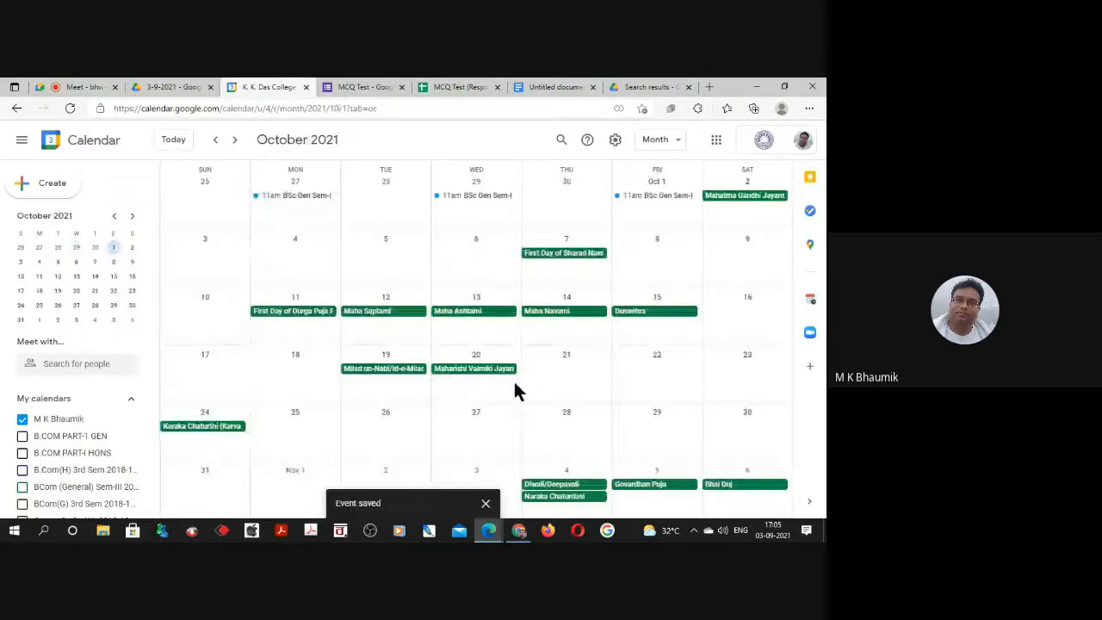
pyautogui.scroll(1, 482, 405)
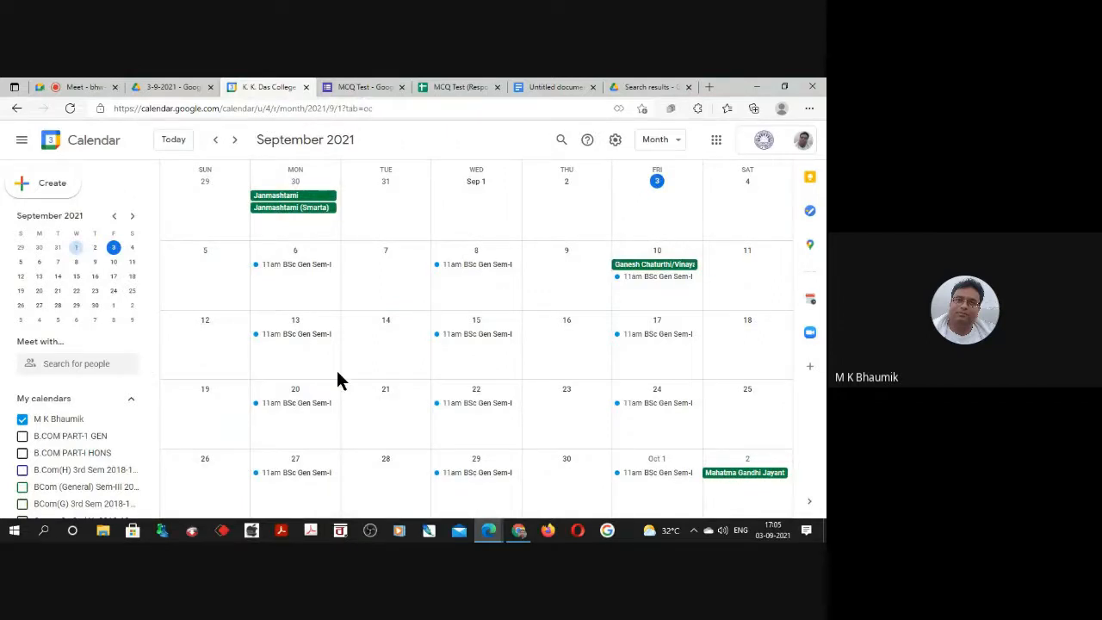
pyautogui.scroll(-1, 337, 374)
pyautogui.scroll(1, 338, 375)
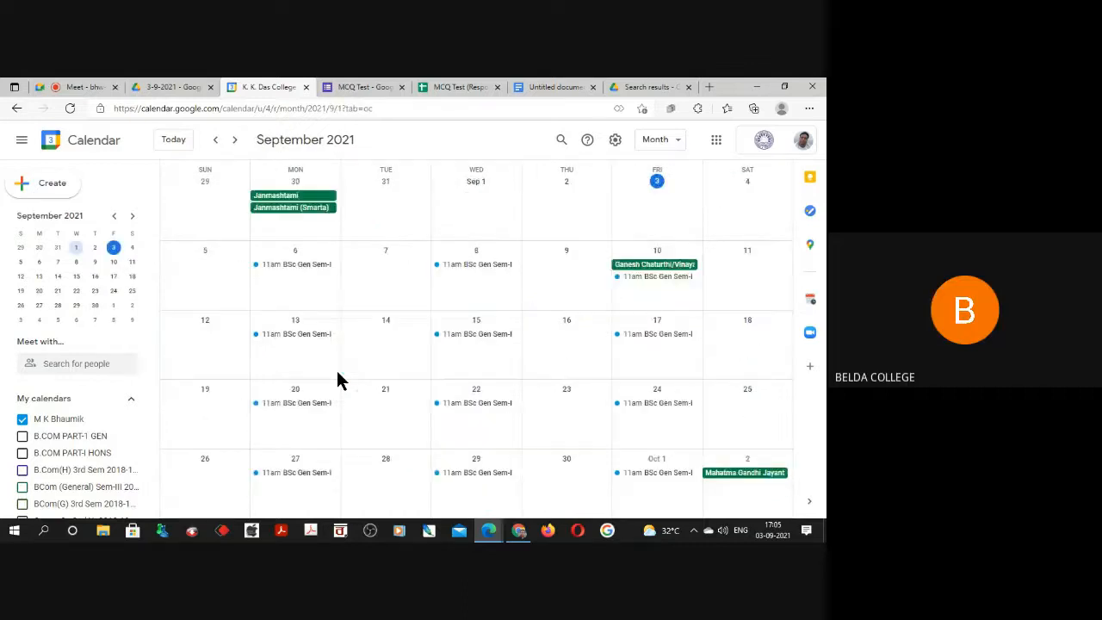
pyautogui.click(615, 140)
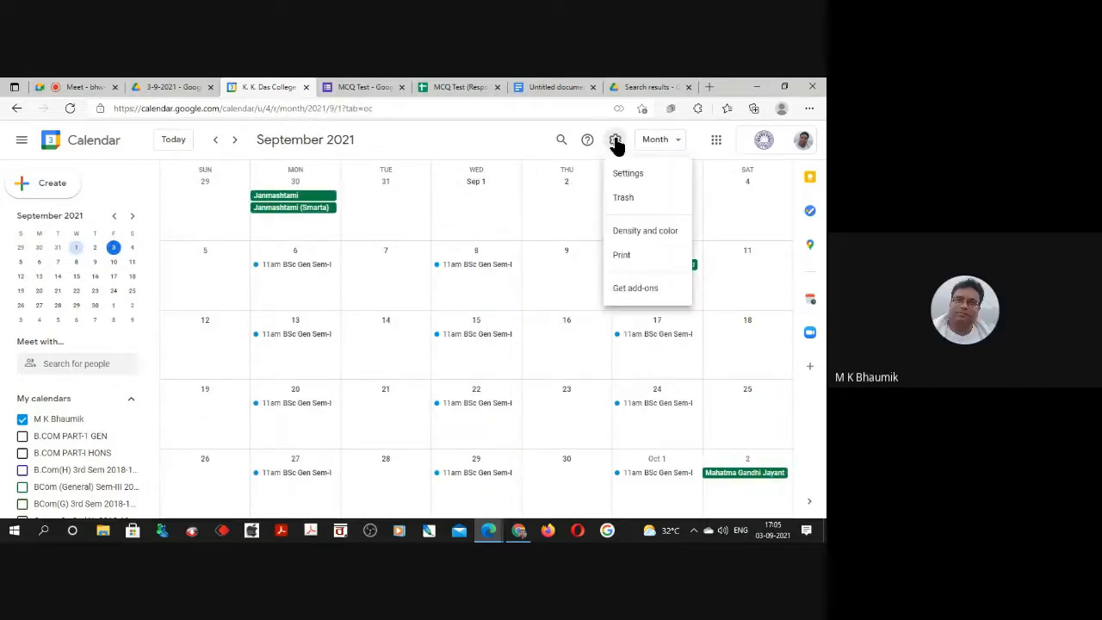
pyautogui.click(629, 175)
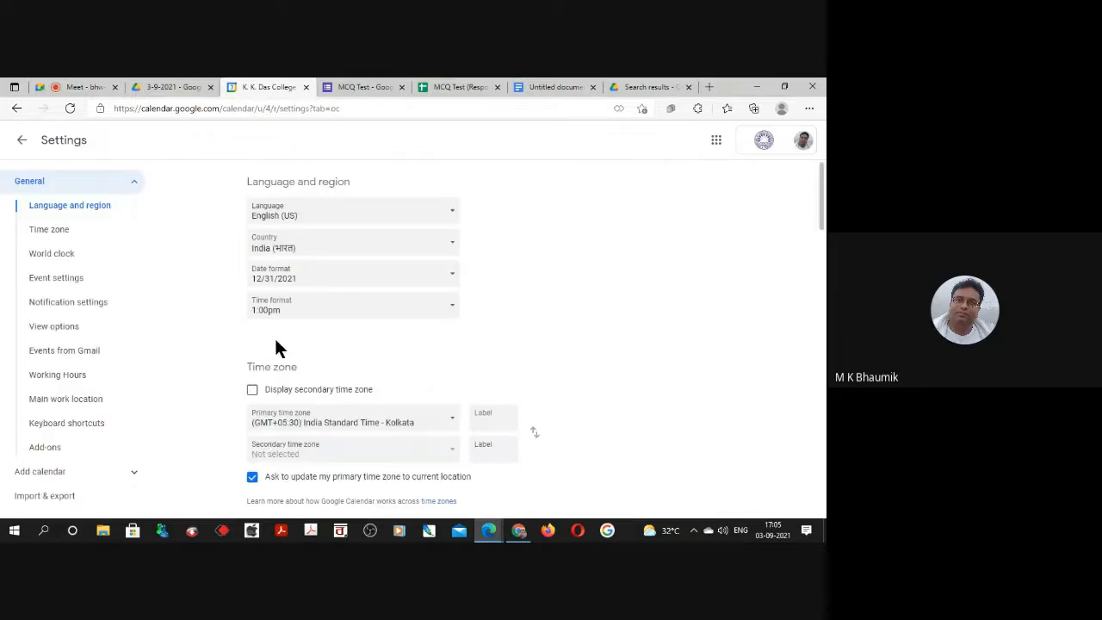
pyautogui.click(21, 144)
# Reopen the September 6 BSc Gen Sem-I class for editing and review its Meet, notification, calendar and description details.
pyautogui.doubleClick(290, 272)
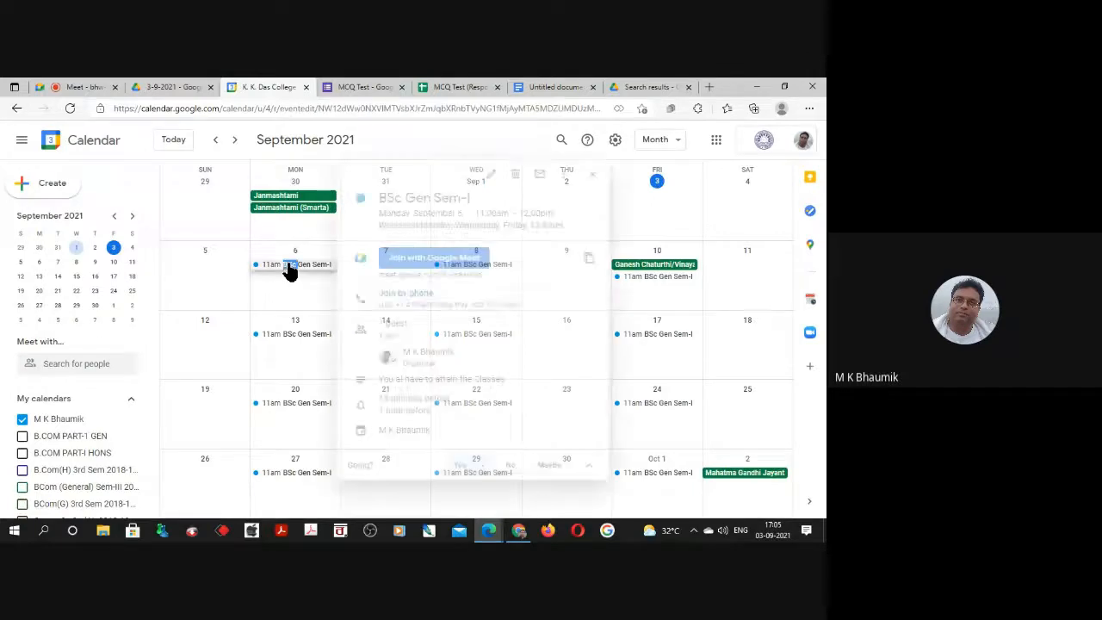
pyautogui.scroll(-2, 316, 379)
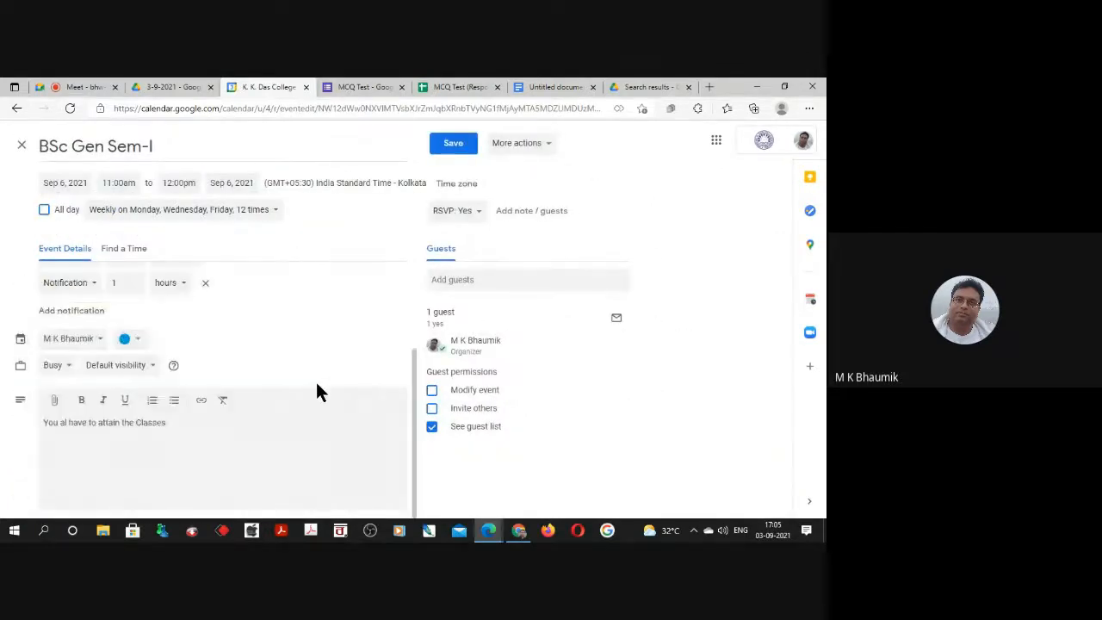
pyautogui.scroll(2, 317, 390)
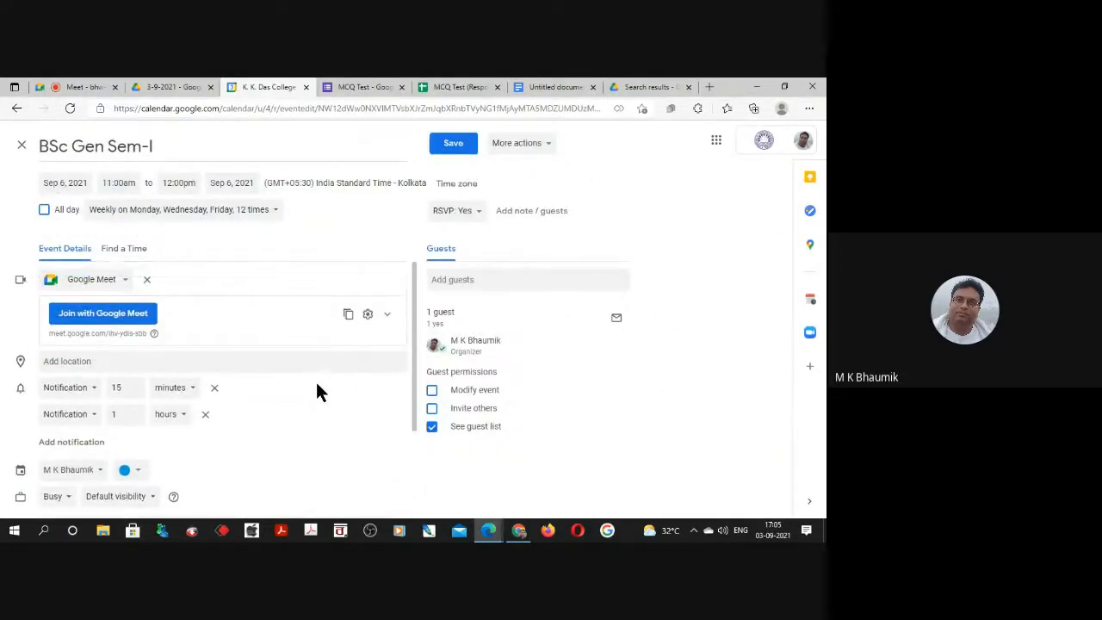
pyautogui.scroll(-1, 317, 392)
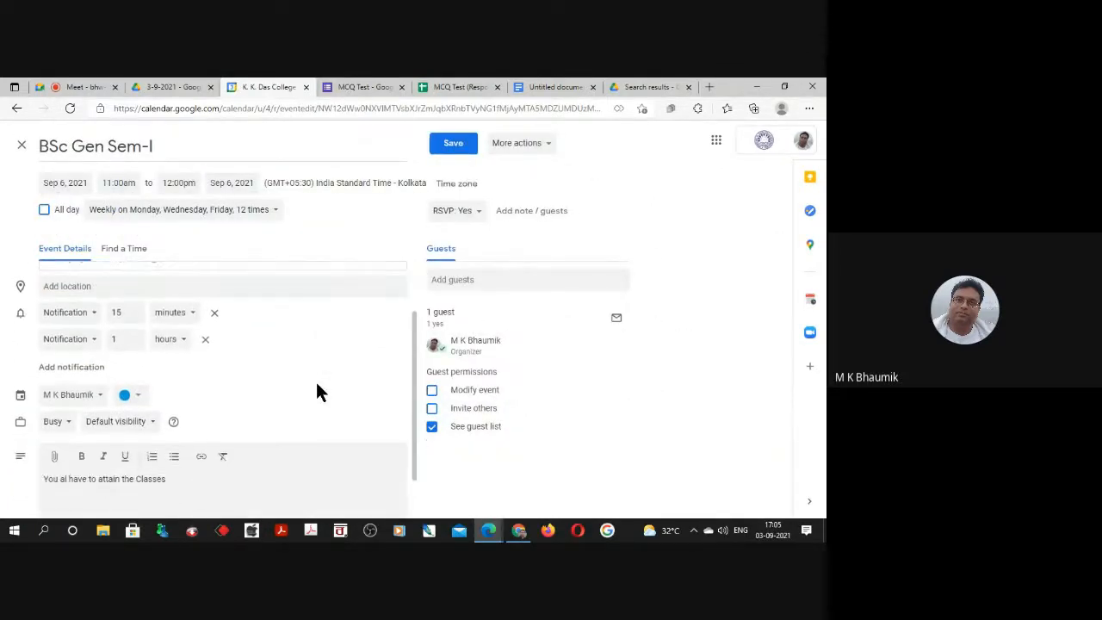
pyautogui.click(98, 392)
pyautogui.click(81, 150)
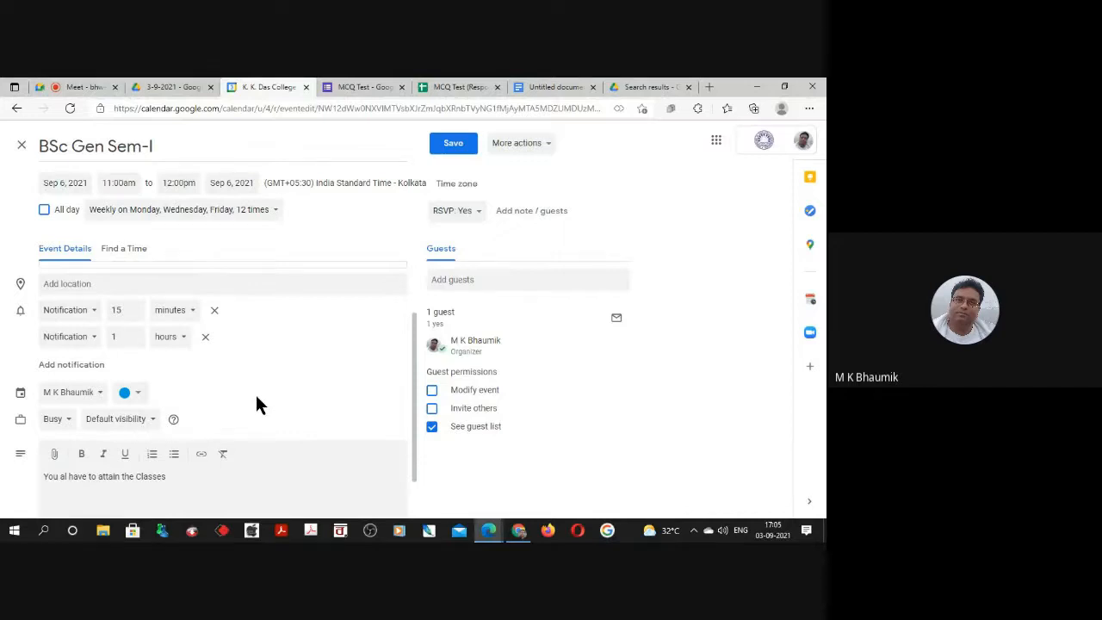
pyautogui.scroll(1, 255, 393)
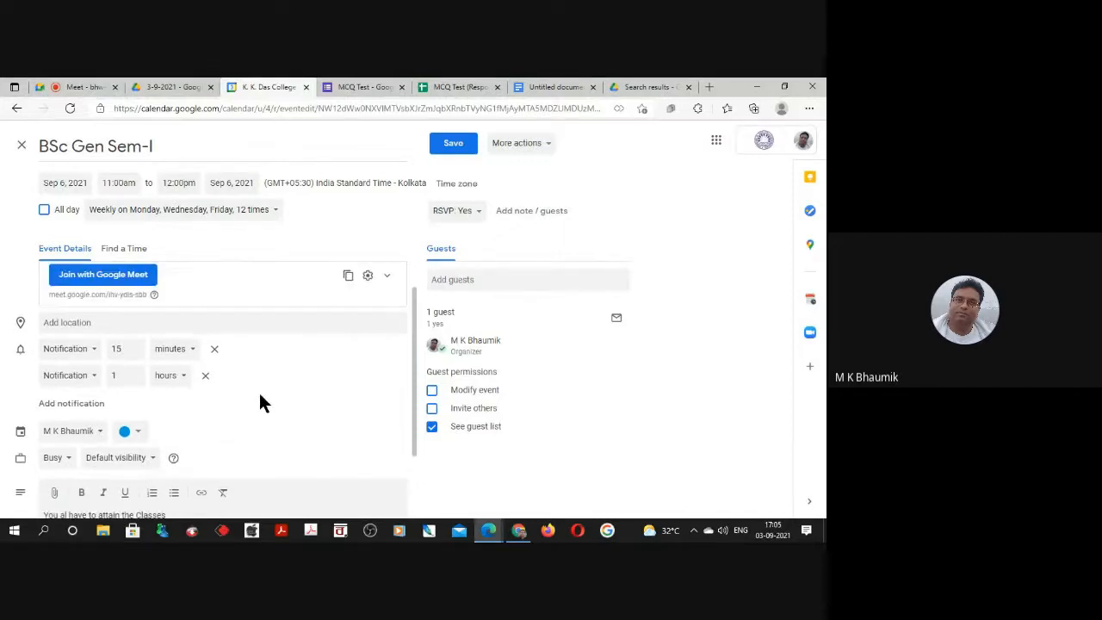
# Publish the BSc Gen Sem-I event and copy its event link for sharing.
pyautogui.click(545, 145)
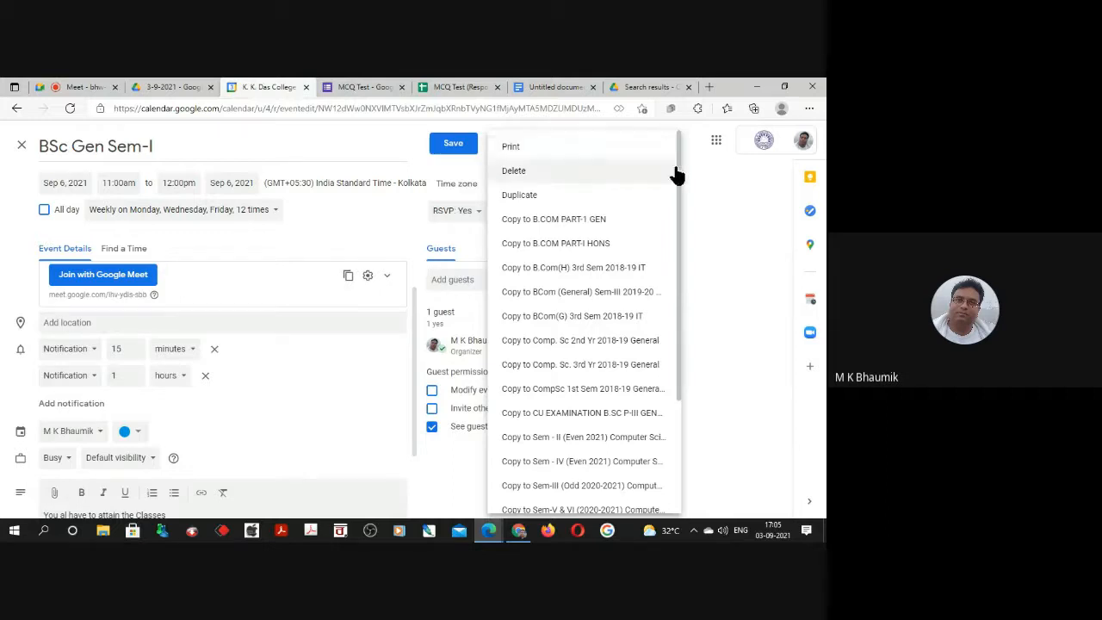
pyautogui.scroll(-3, 640, 419)
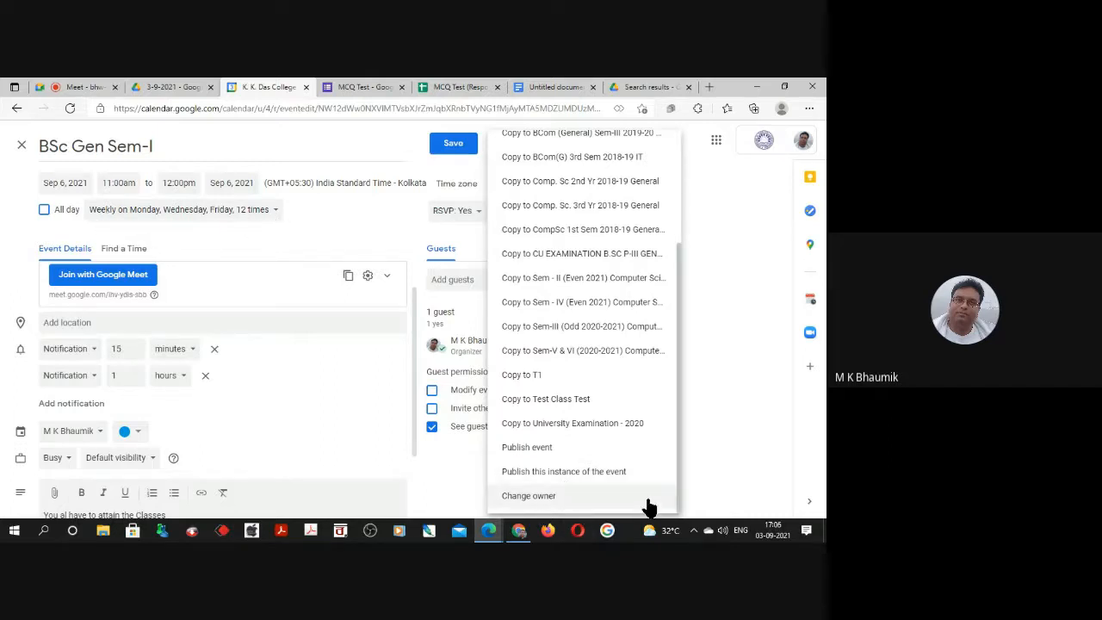
pyautogui.click(536, 448)
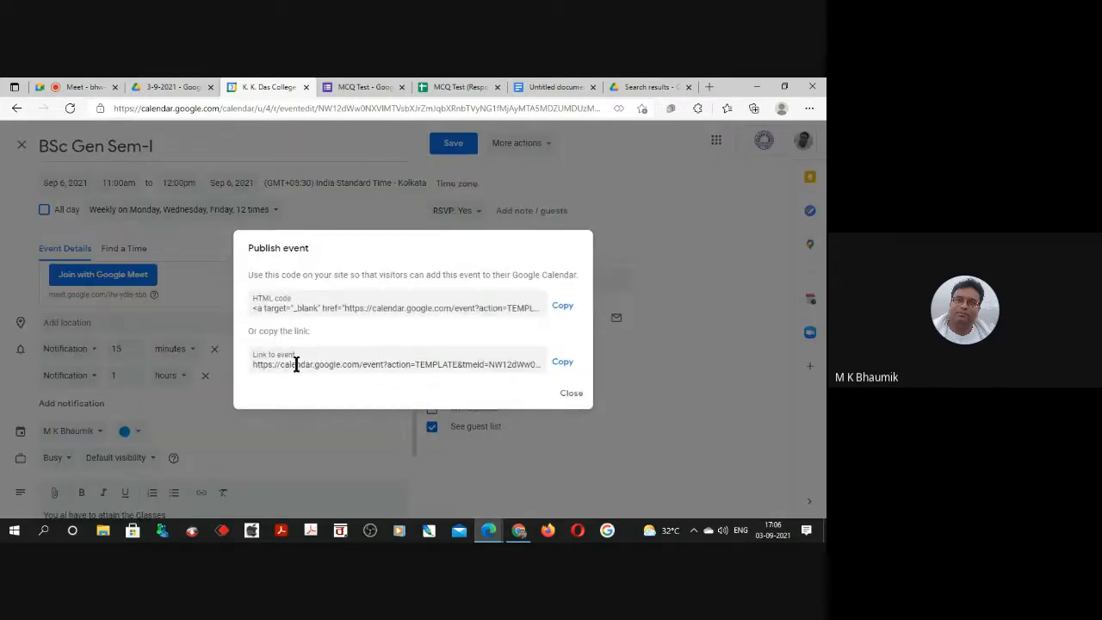
pyautogui.click(253, 364)
pyautogui.moveTo(253, 364); pyautogui.dragTo(552, 379)
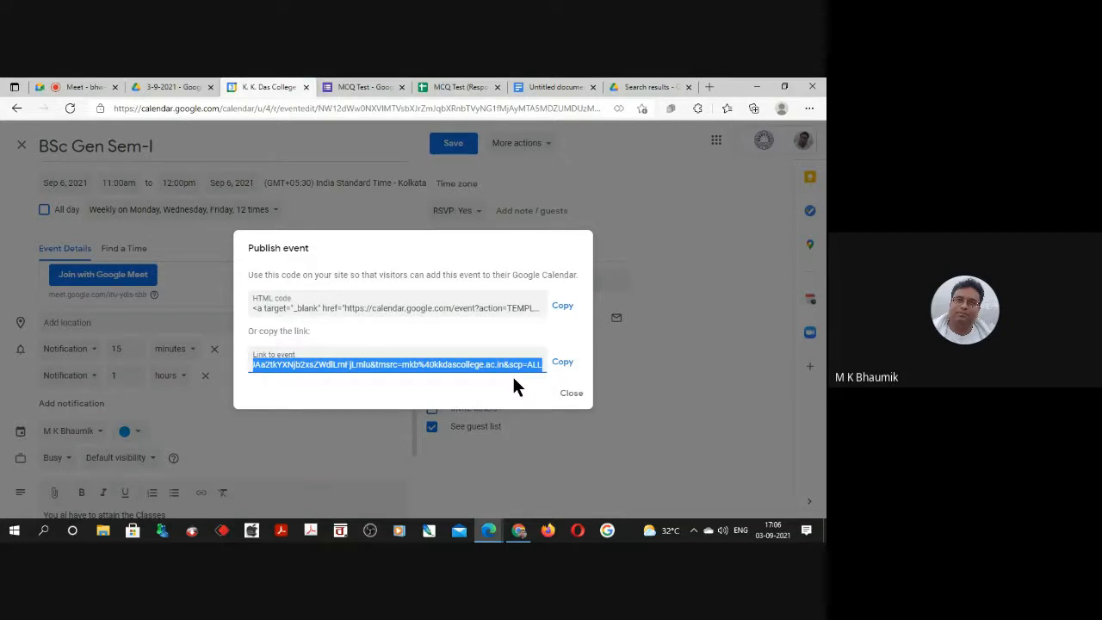
pyautogui.click(561, 362)
pyautogui.click(568, 396)
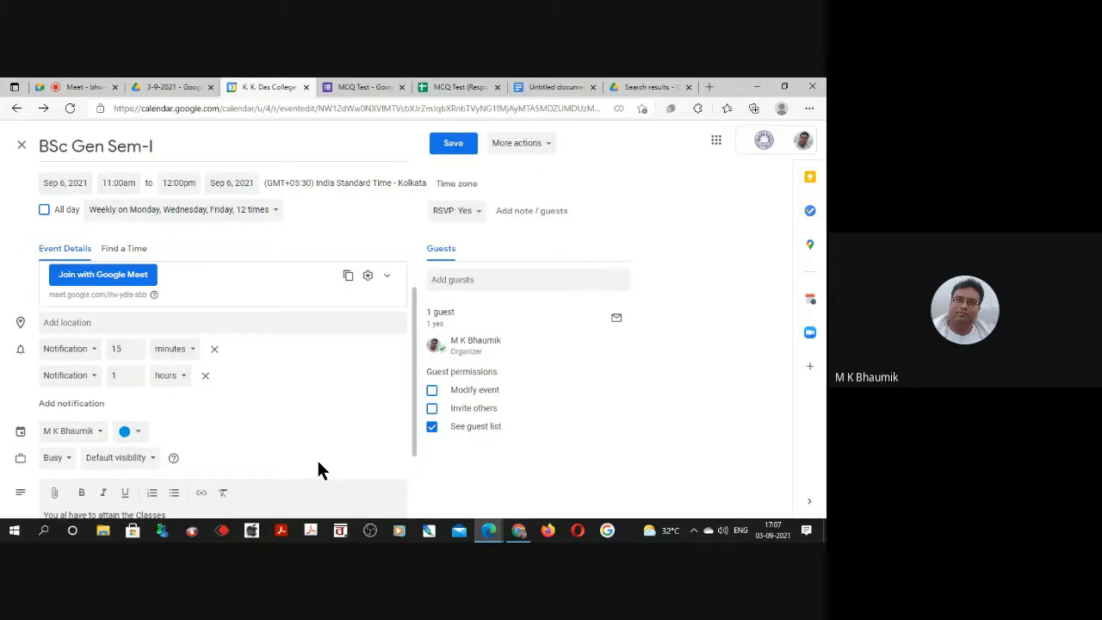
# Switch to the "G Suit for Education Vs Personal Google Account" presentation in Google Slides and start the slideshow from slide 2.
pyautogui.click(488, 532)
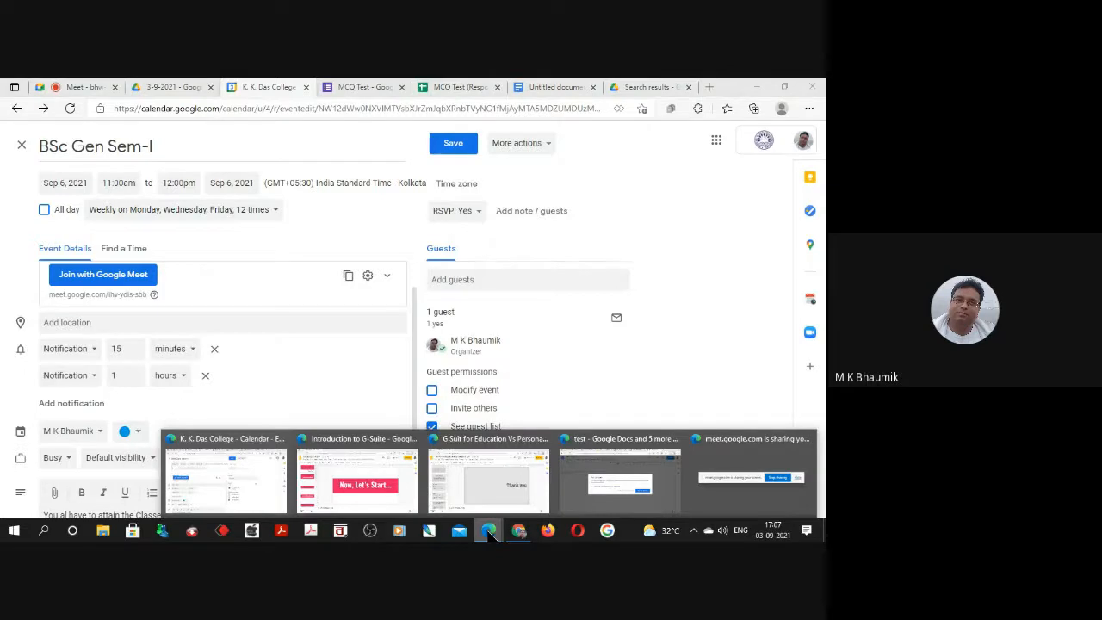
pyautogui.click(497, 491)
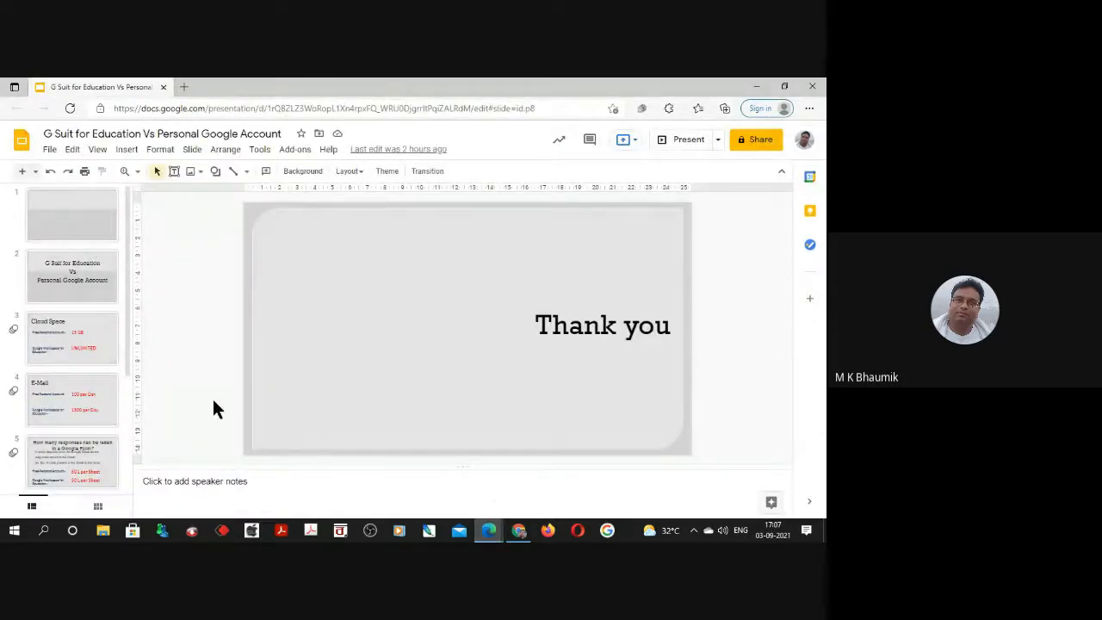
pyautogui.click(66, 270)
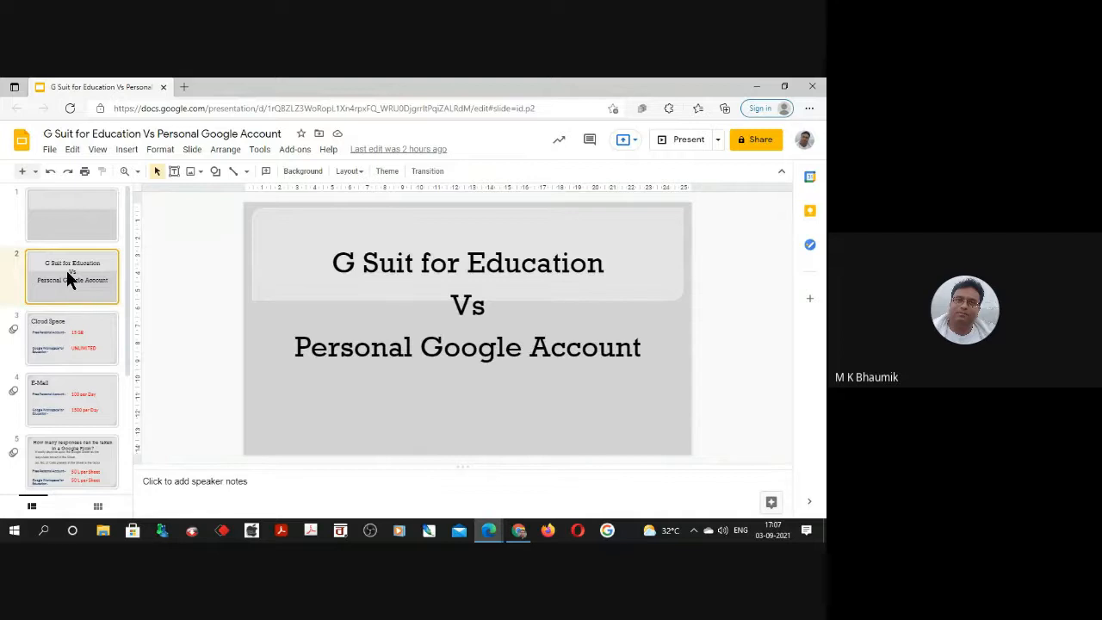
pyautogui.hotkey('ctrl', 'F5')
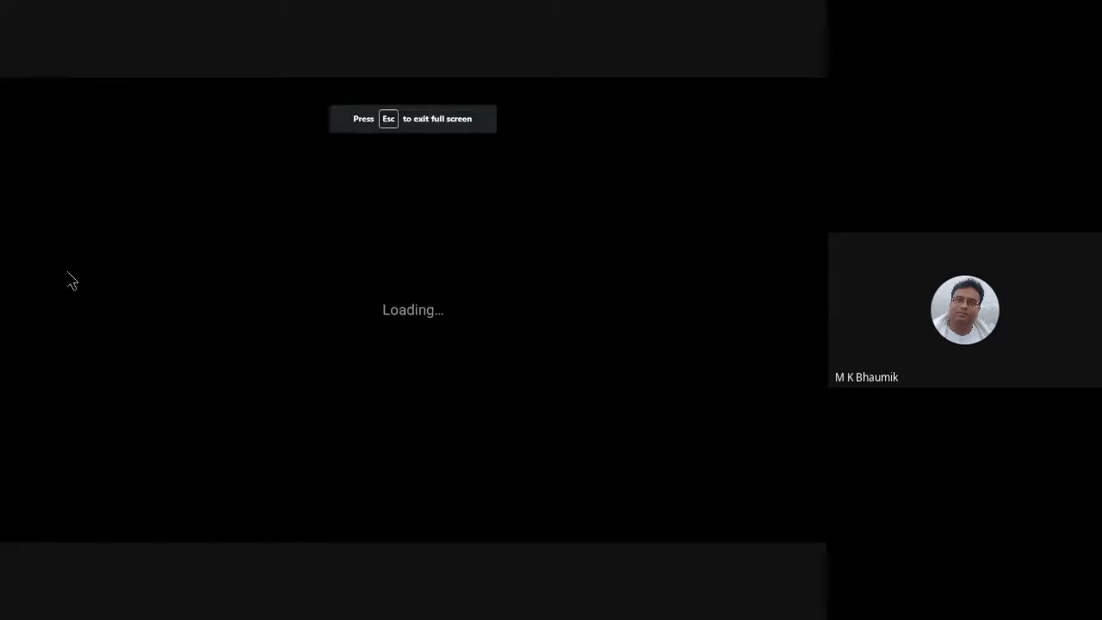